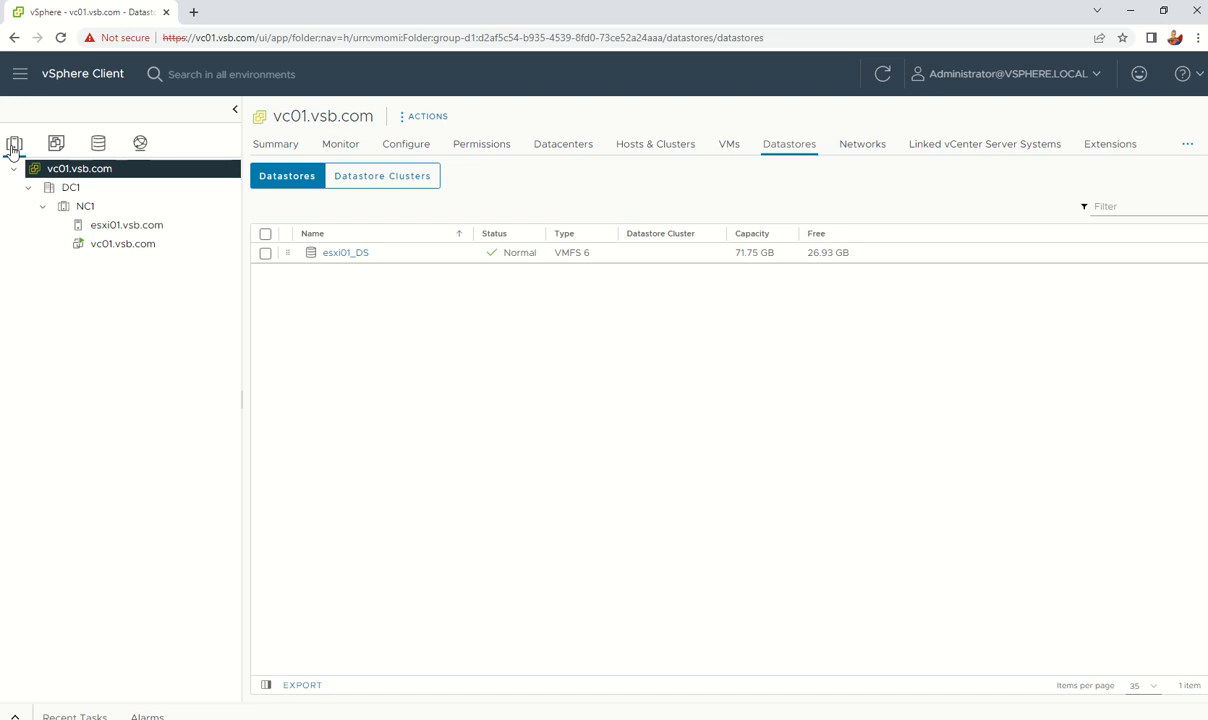
Step: Add a new datacenter under vc01.vsb.com, replacing the default name with NC2
right_click(13, 148)
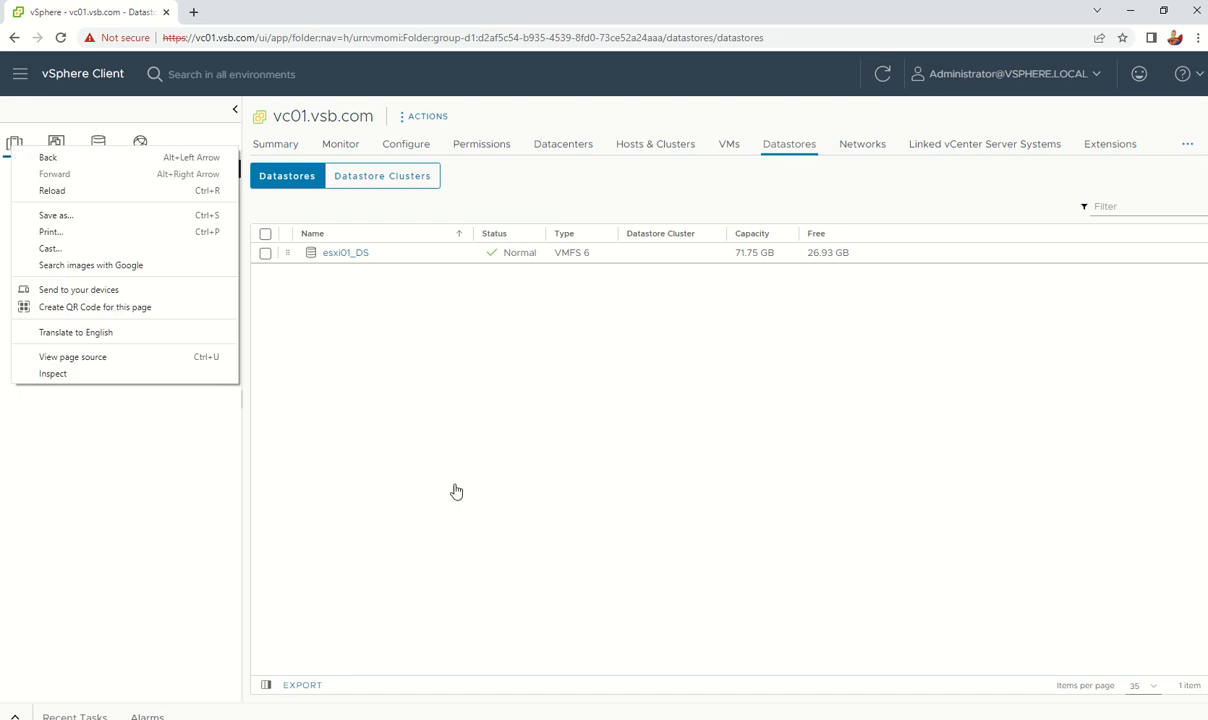
click(427, 457)
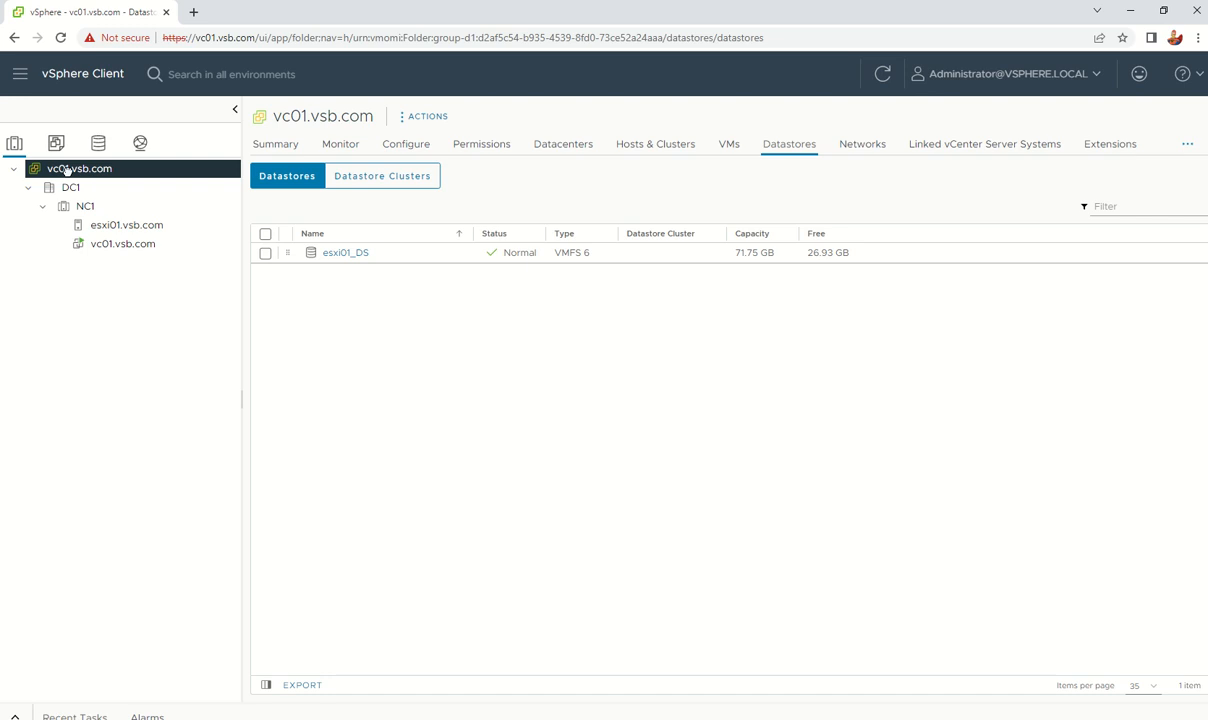
right_click(66, 170)
click(164, 212)
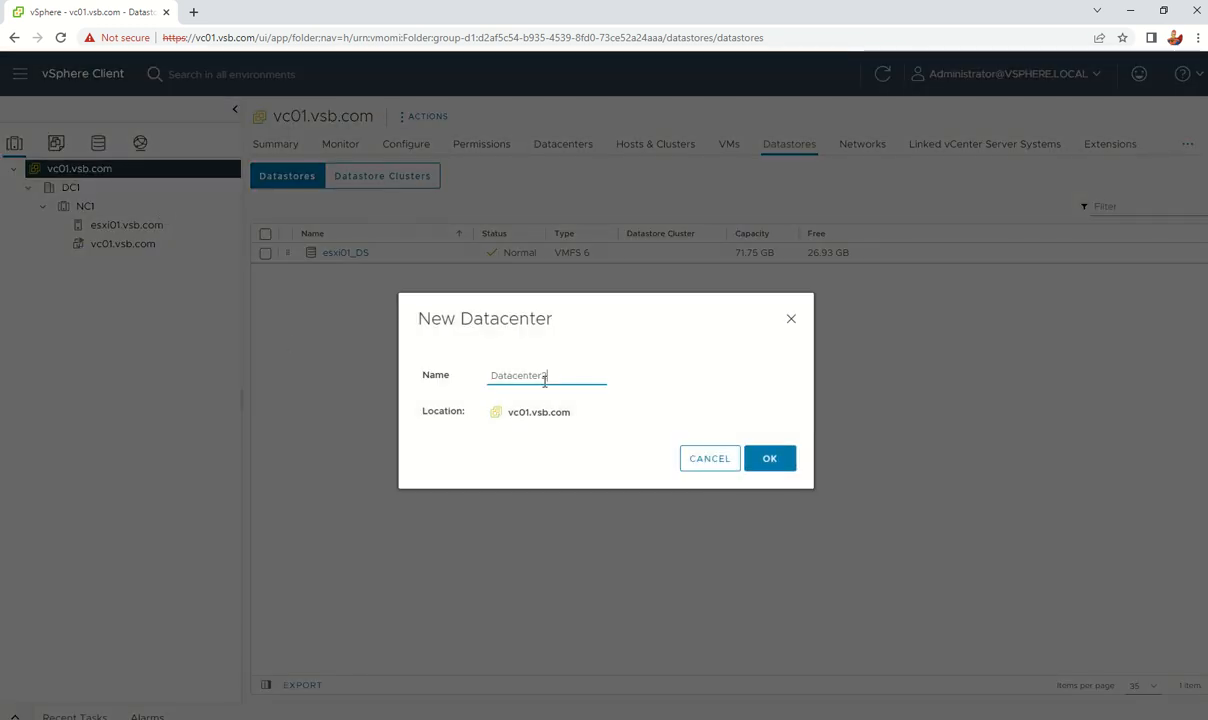
drag(555, 373, 423, 353)
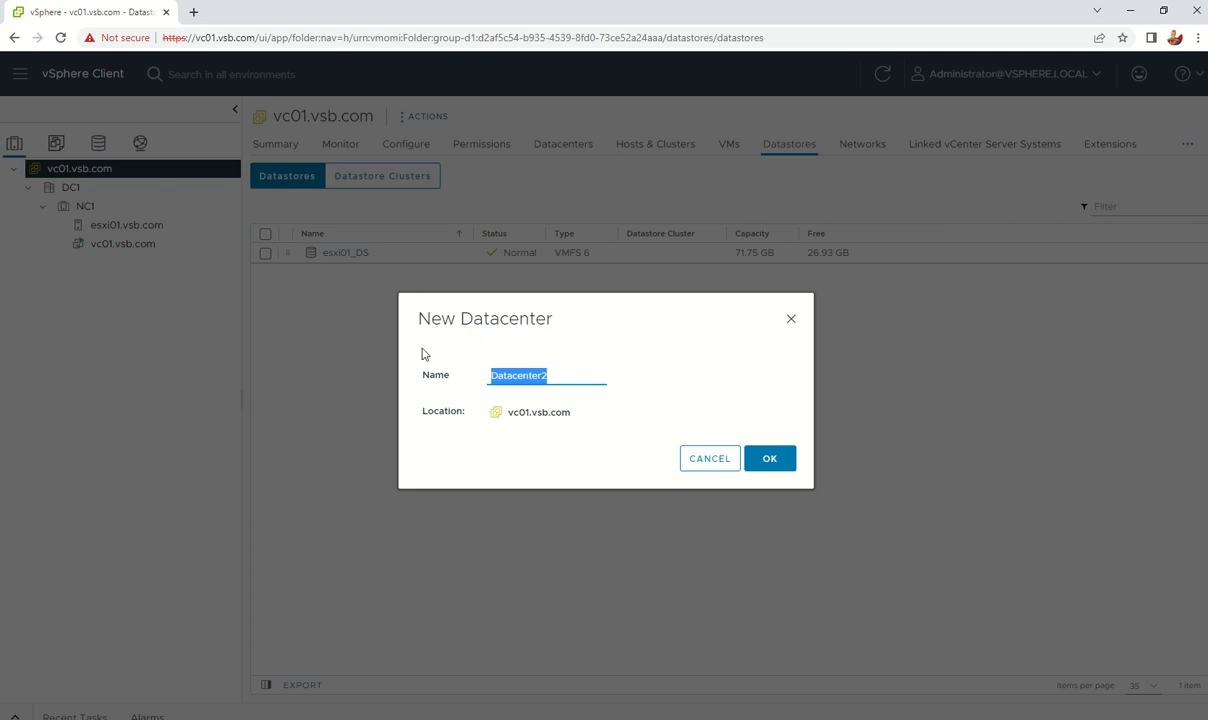
text(NC2)
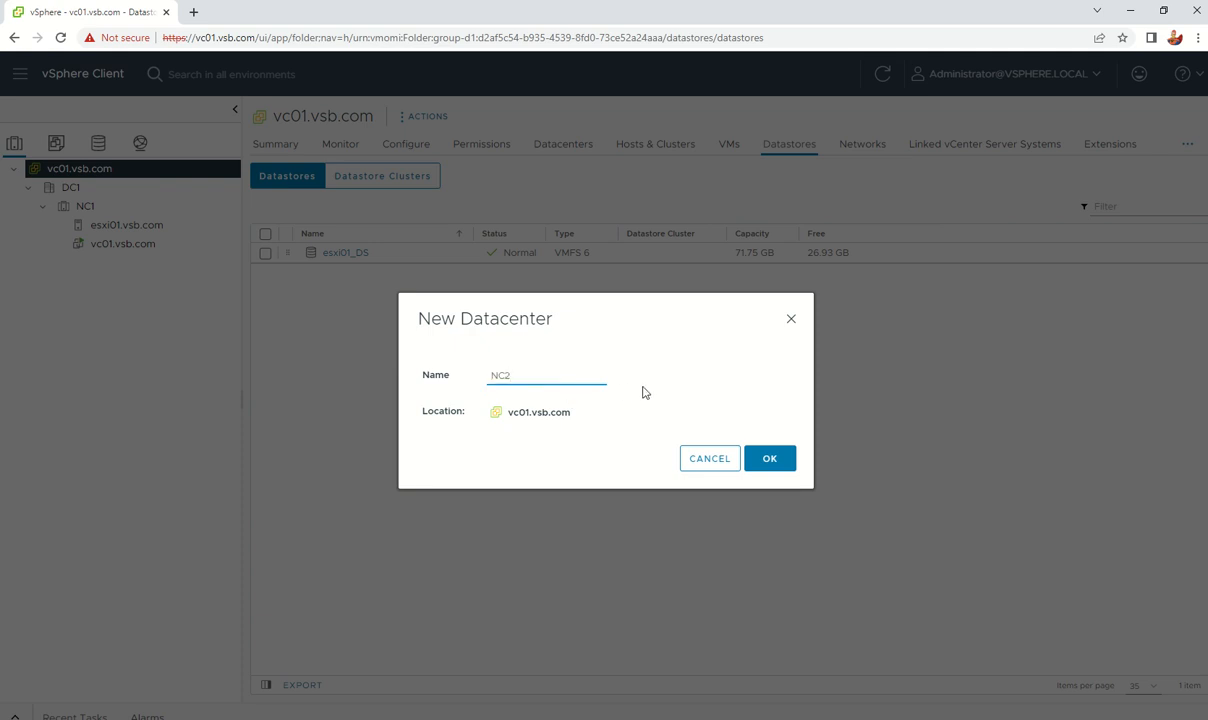
click(769, 457)
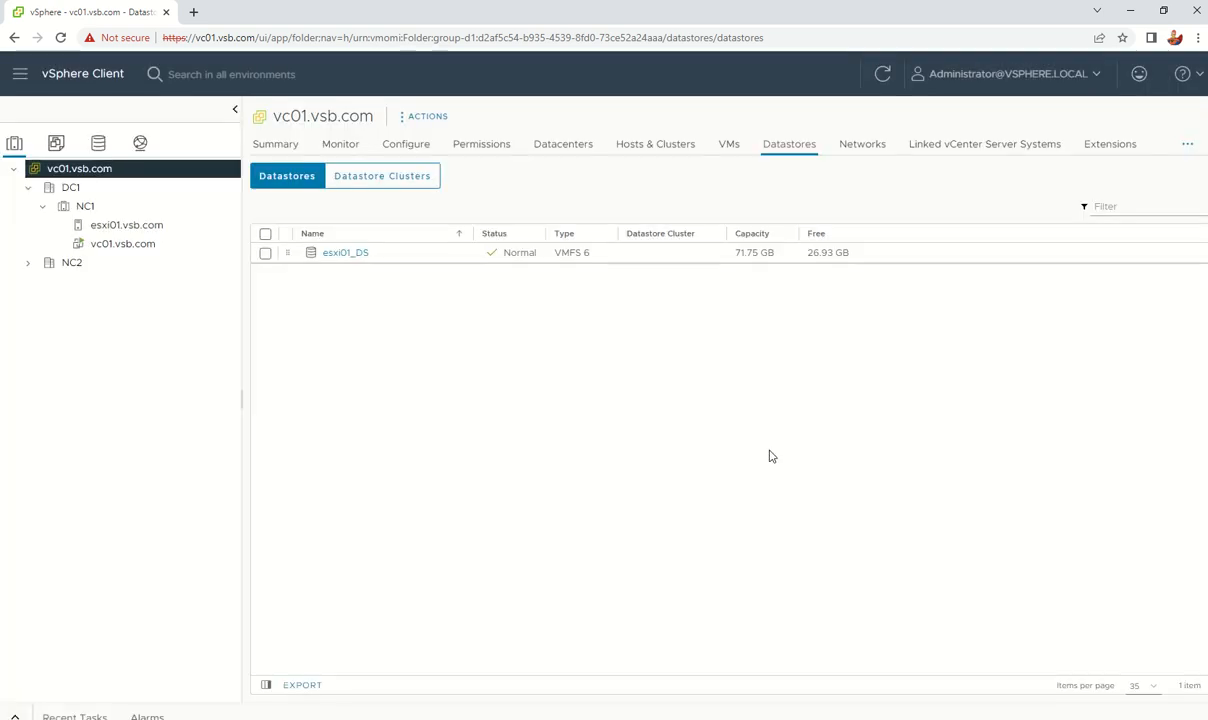
Step: Start a new cluster in the NC2 datacenter, then cancel the wizard
right_click(63, 263)
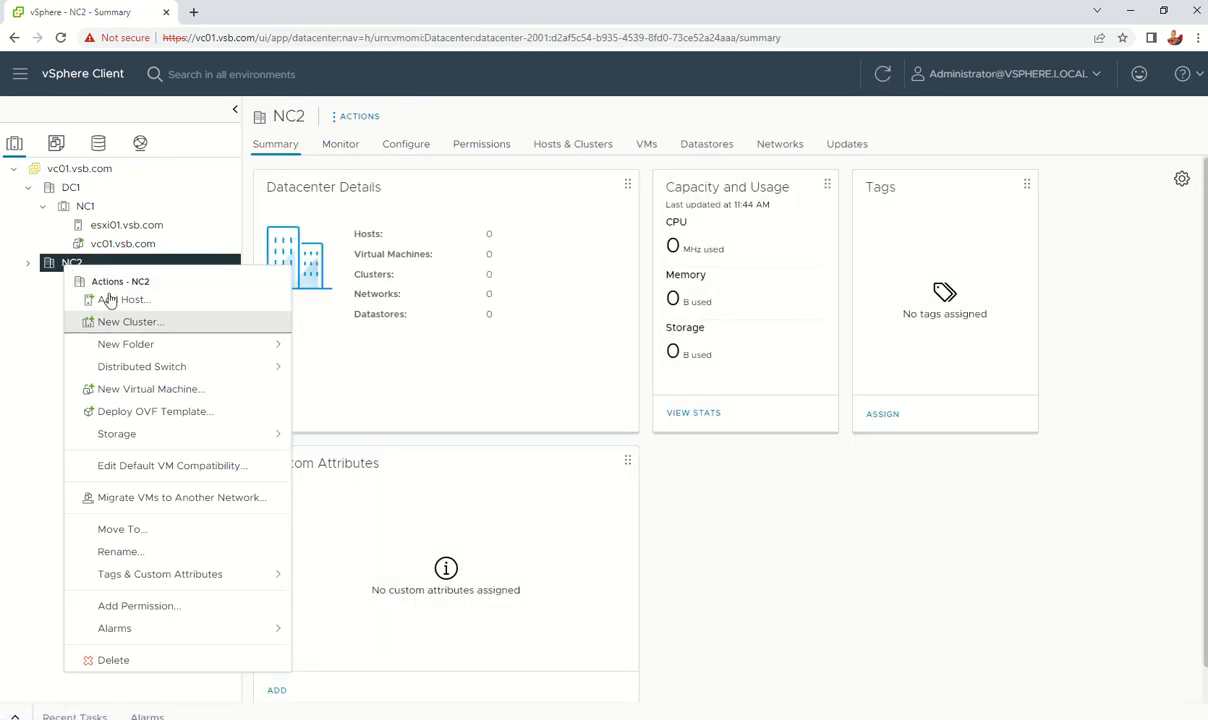
right_click(48, 266)
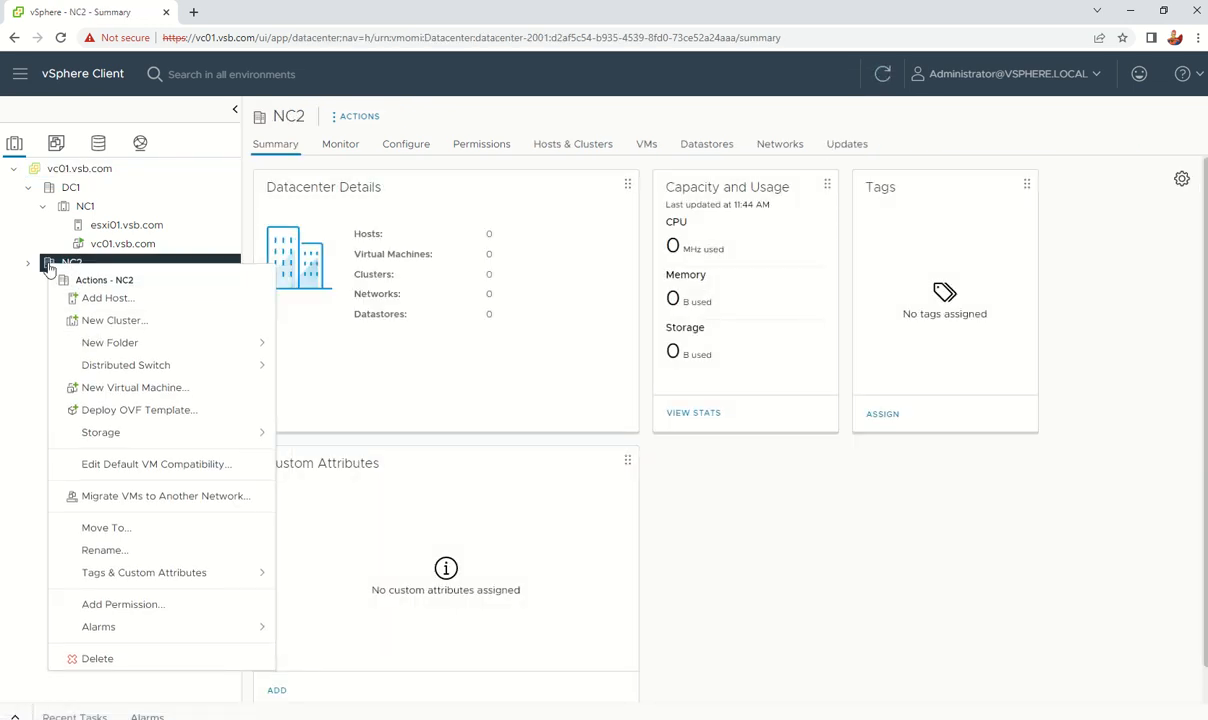
click(114, 321)
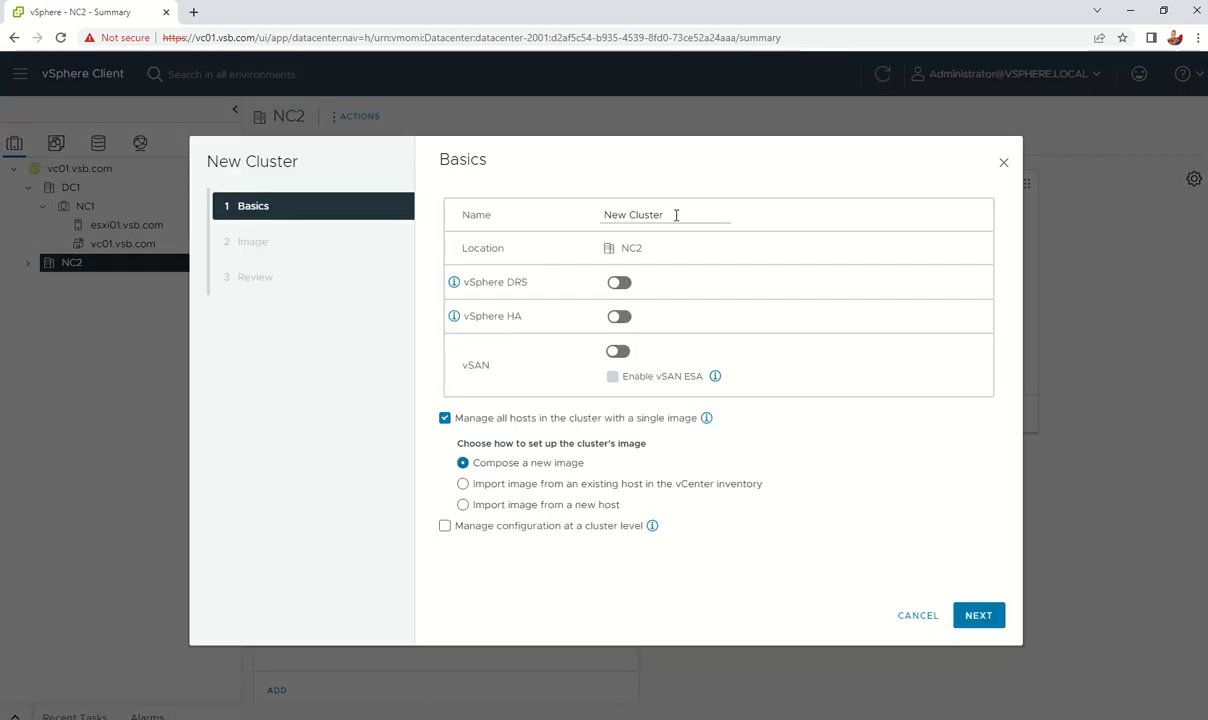
drag(676, 215, 575, 218)
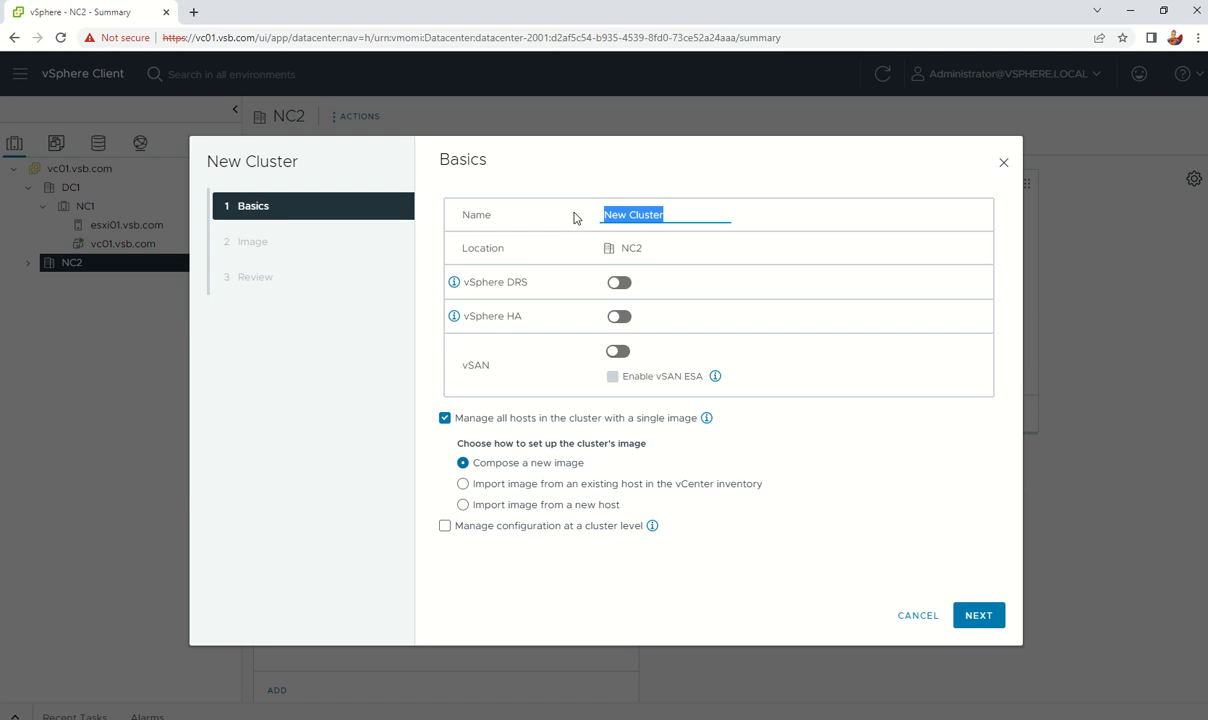
text(NC)
click(911, 618)
Step: Rename the NC2 datacenter to DC2
right_click(68, 266)
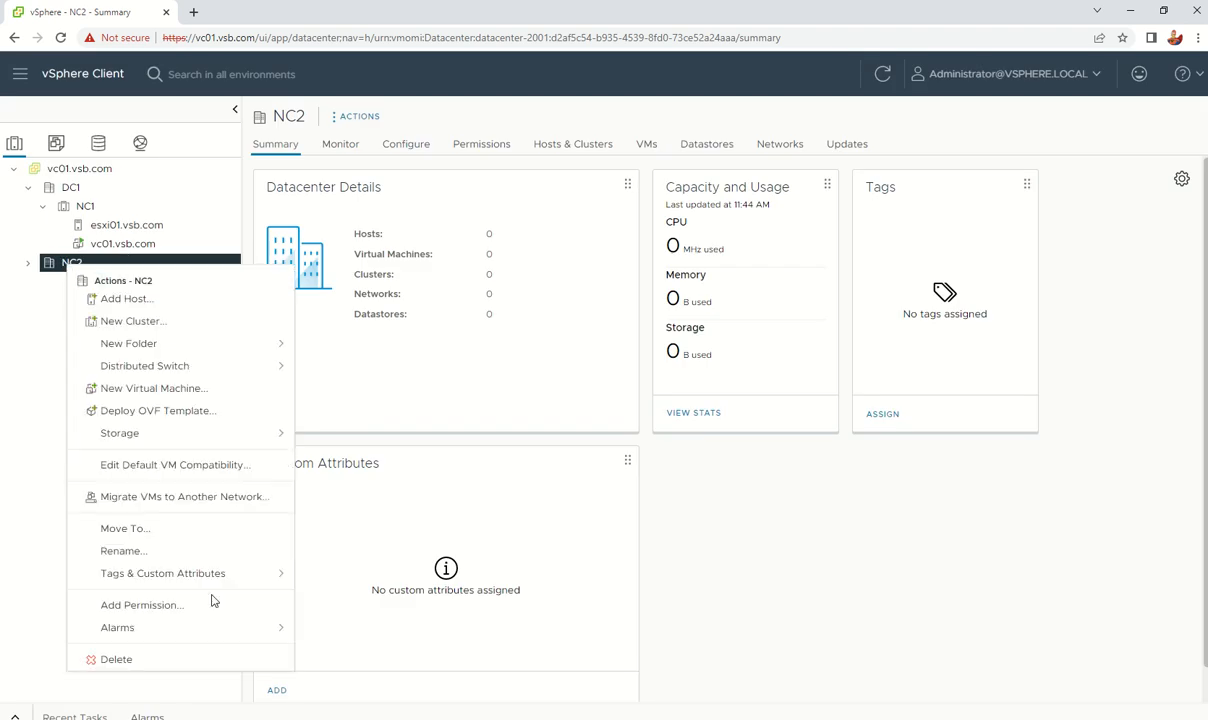
click(173, 551)
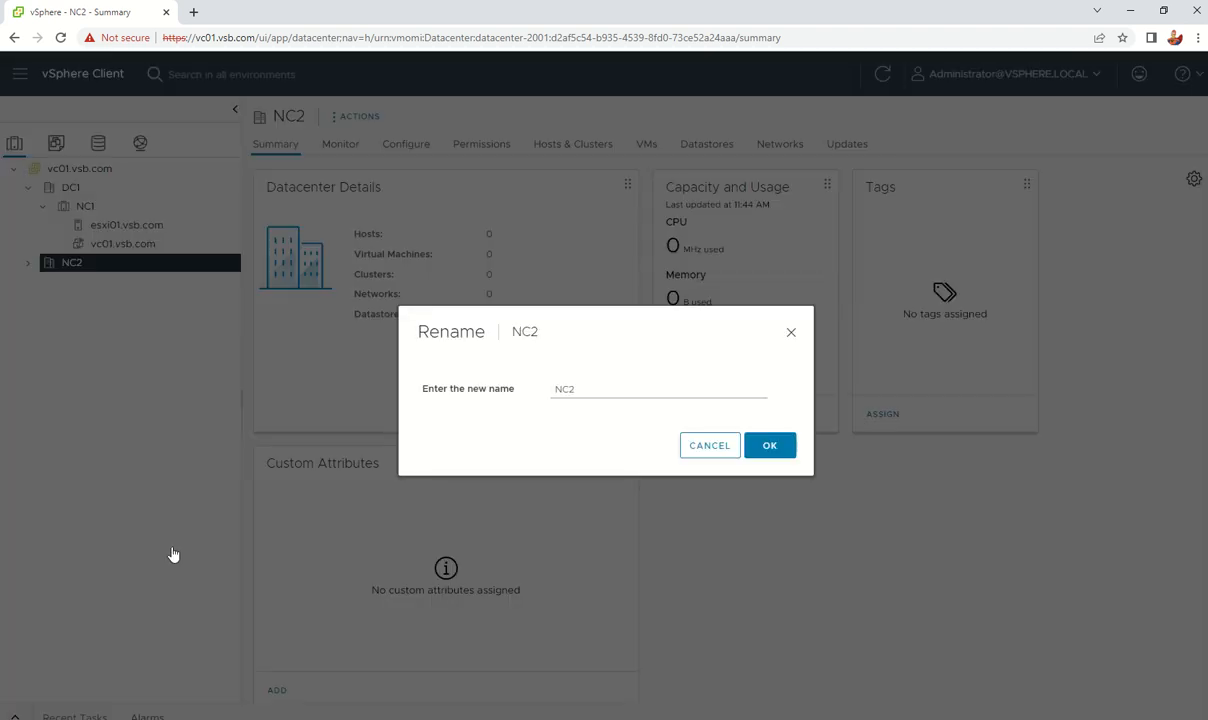
drag(612, 388, 425, 340)
text(D)
click(769, 445)
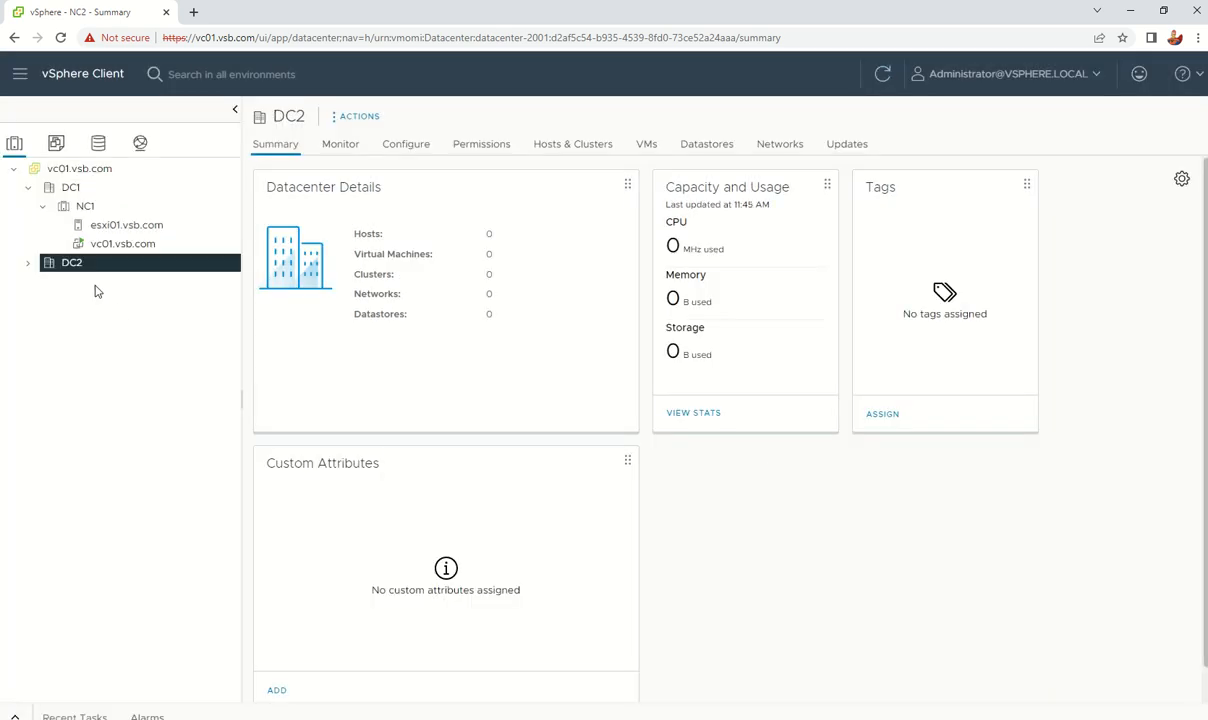
right_click(58, 263)
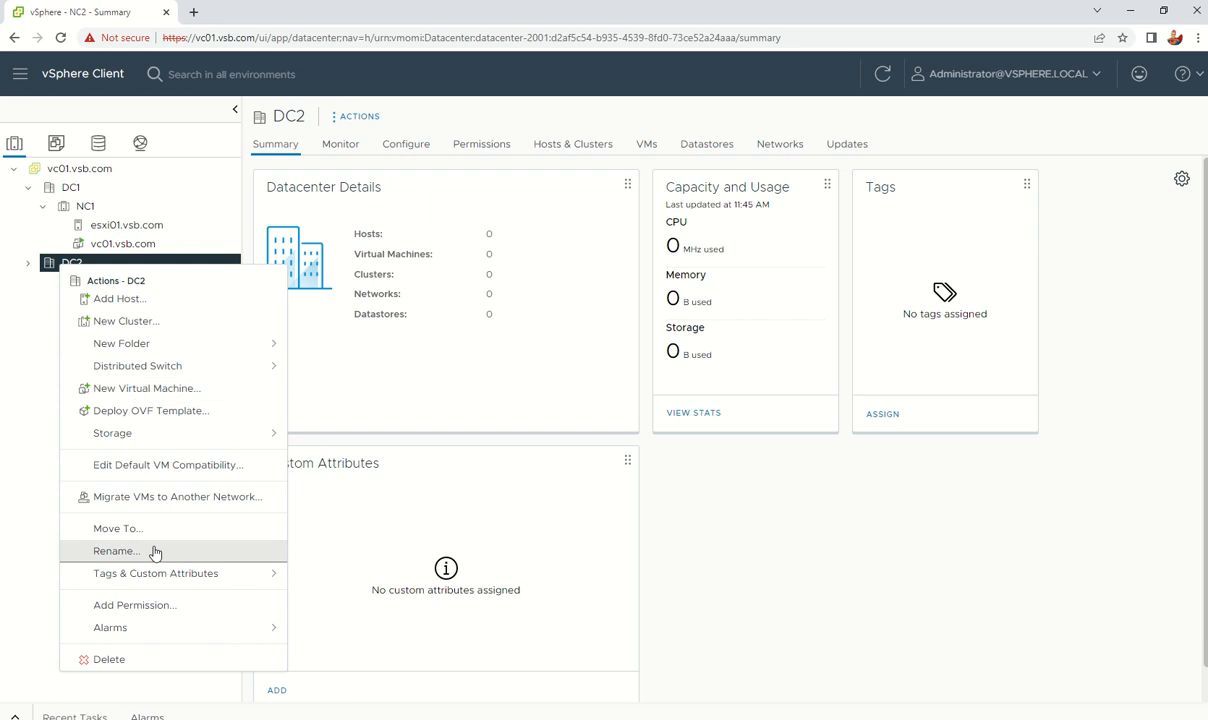
Step: Create cluster NC2 in DC2 with the default single ESXi 8.0a image, and finish
click(136, 331)
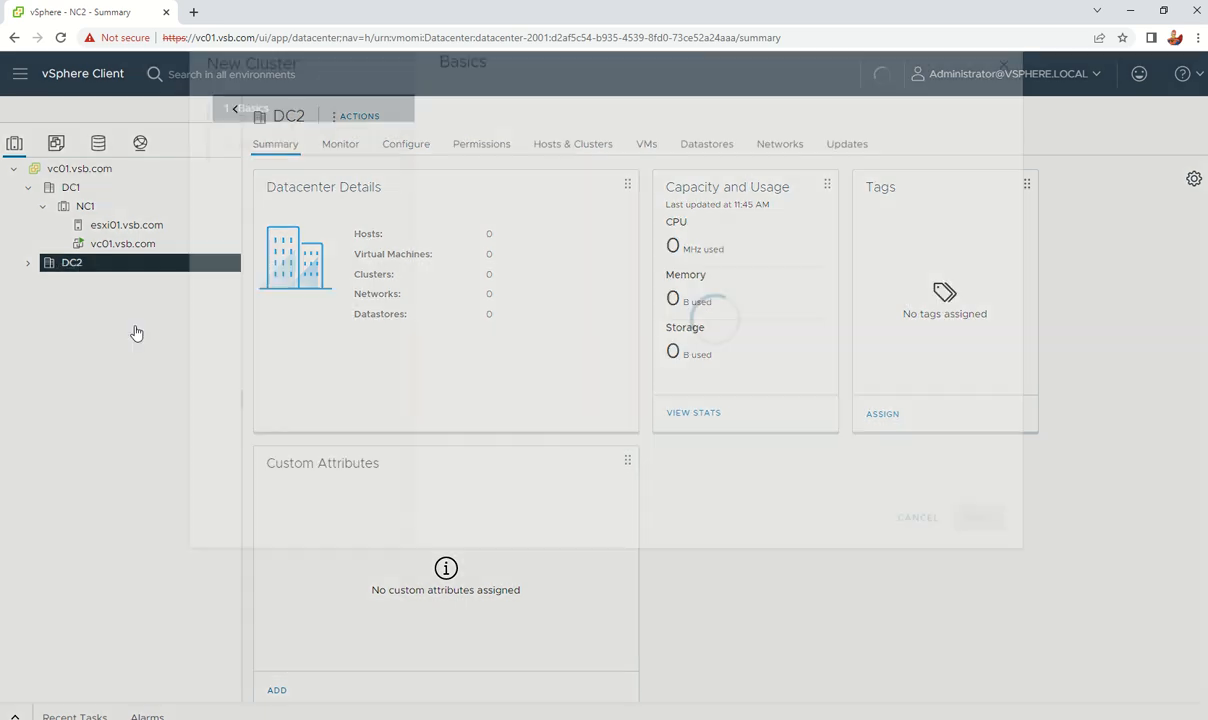
drag(705, 216, 485, 197)
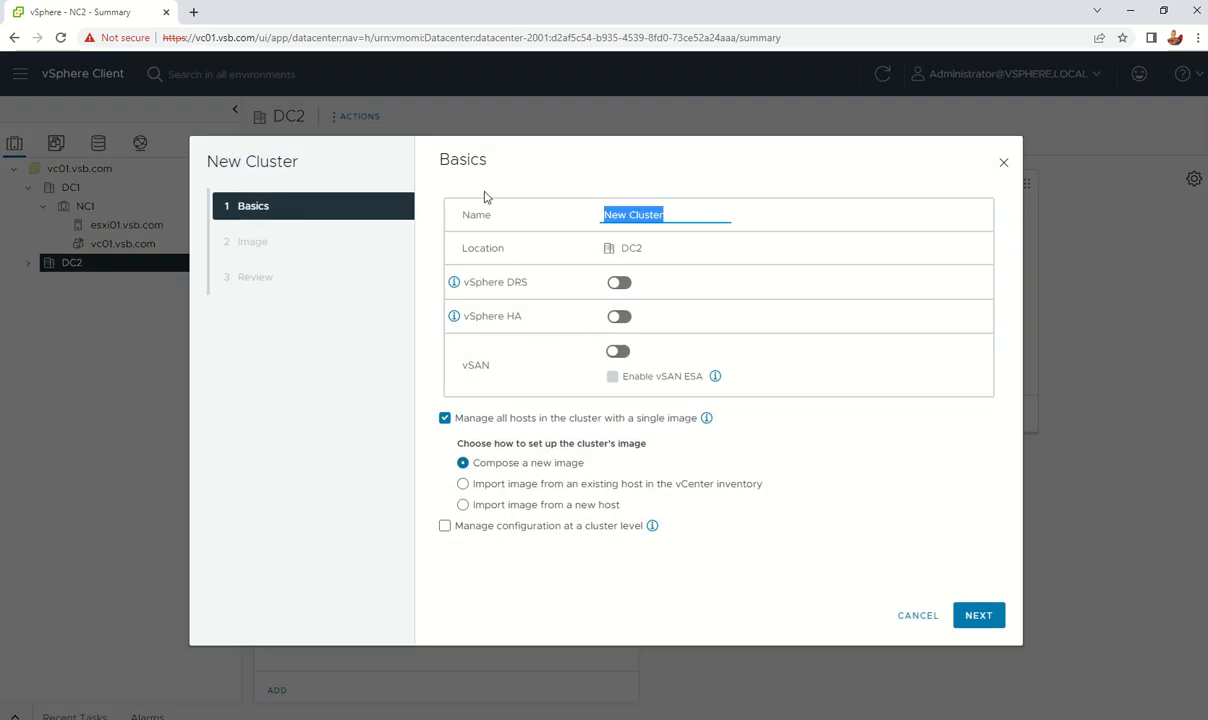
text(NC2)
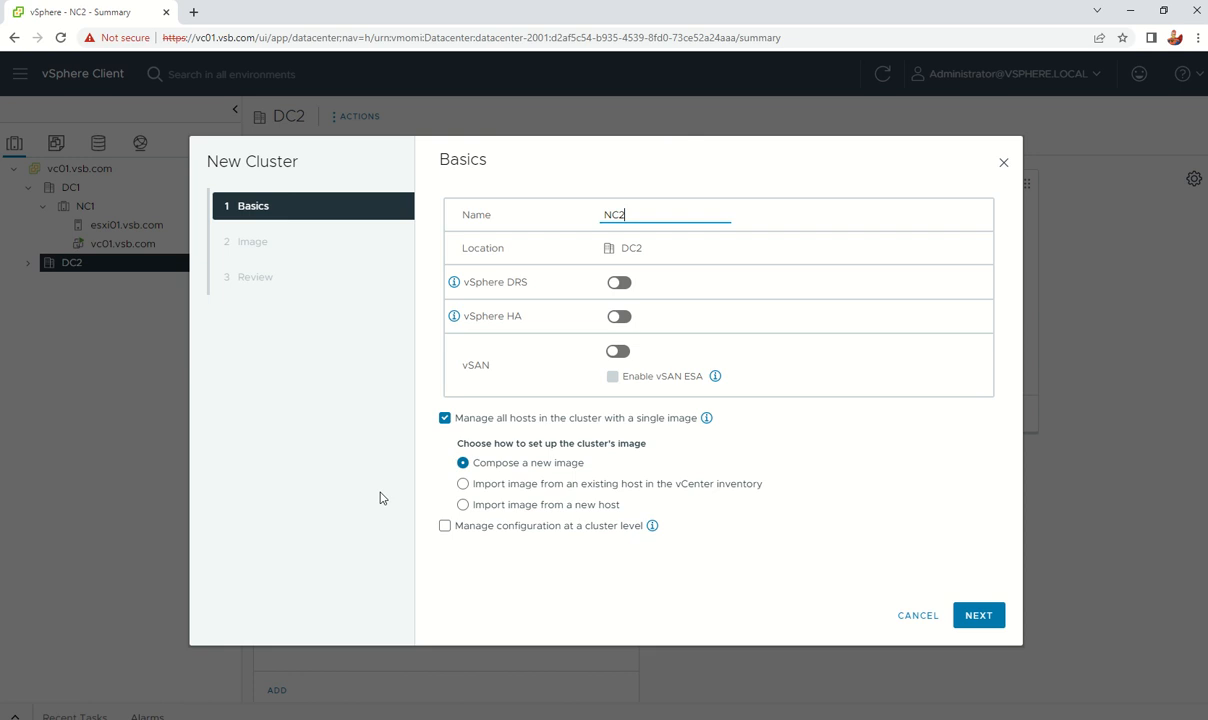
click(983, 620)
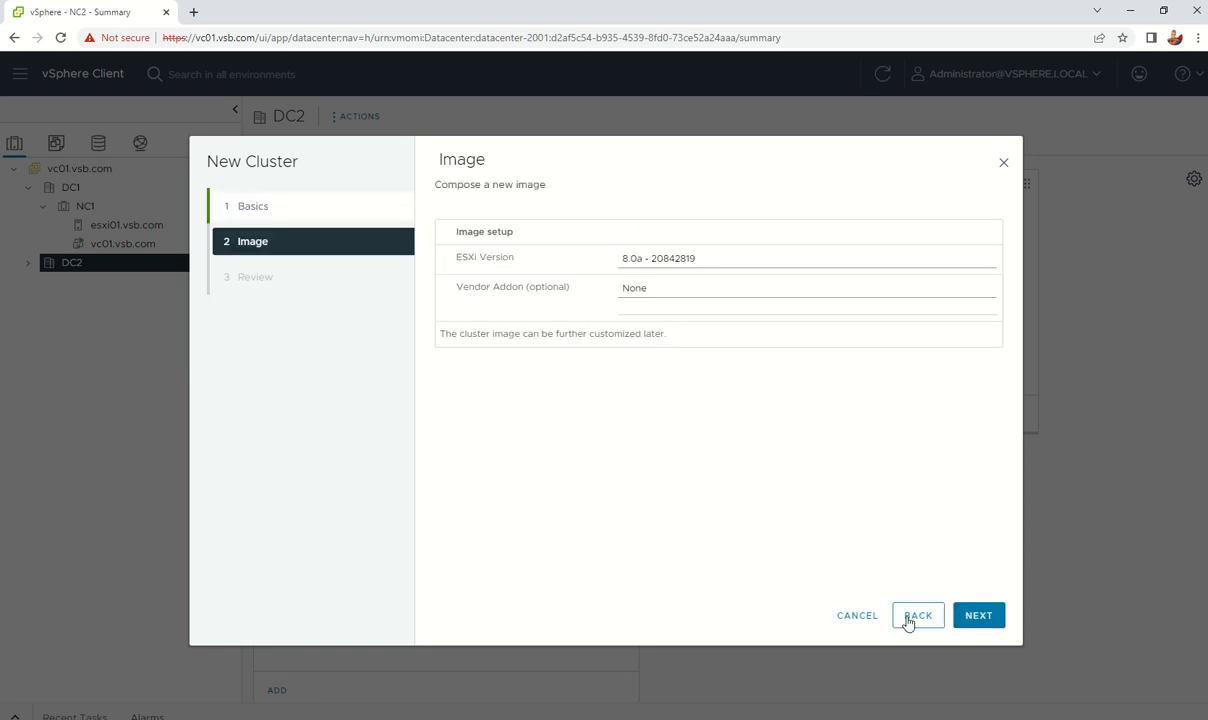
click(979, 616)
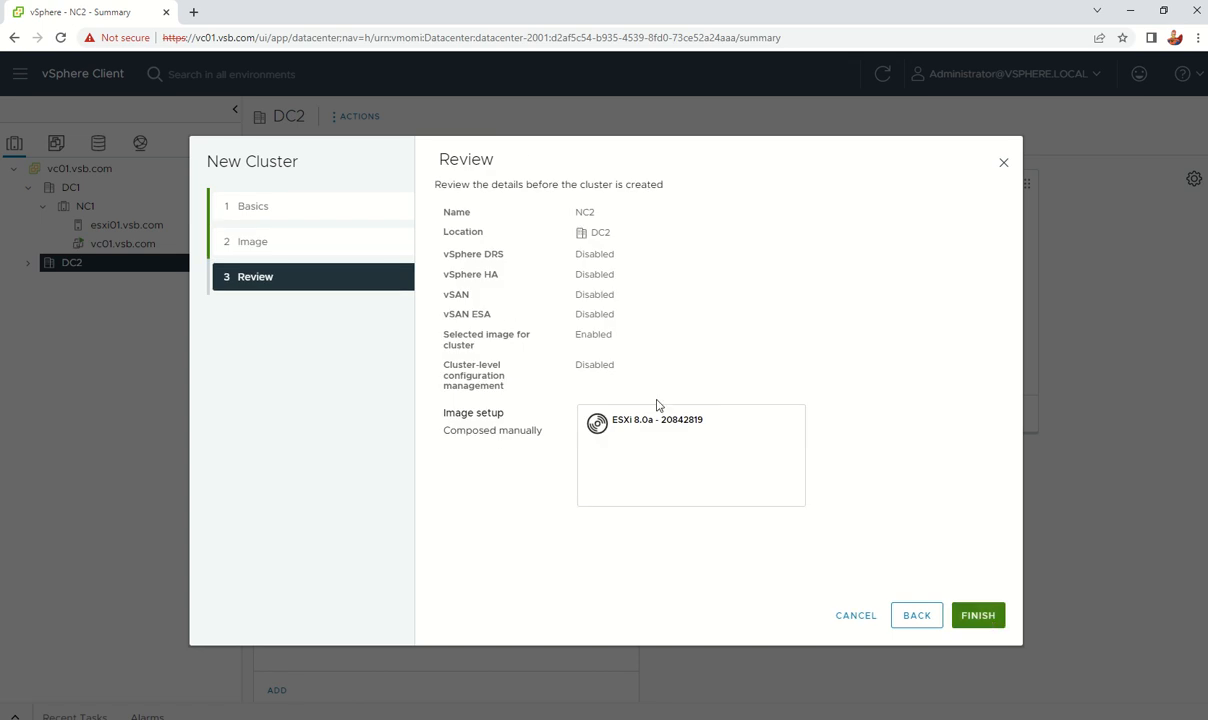
click(986, 618)
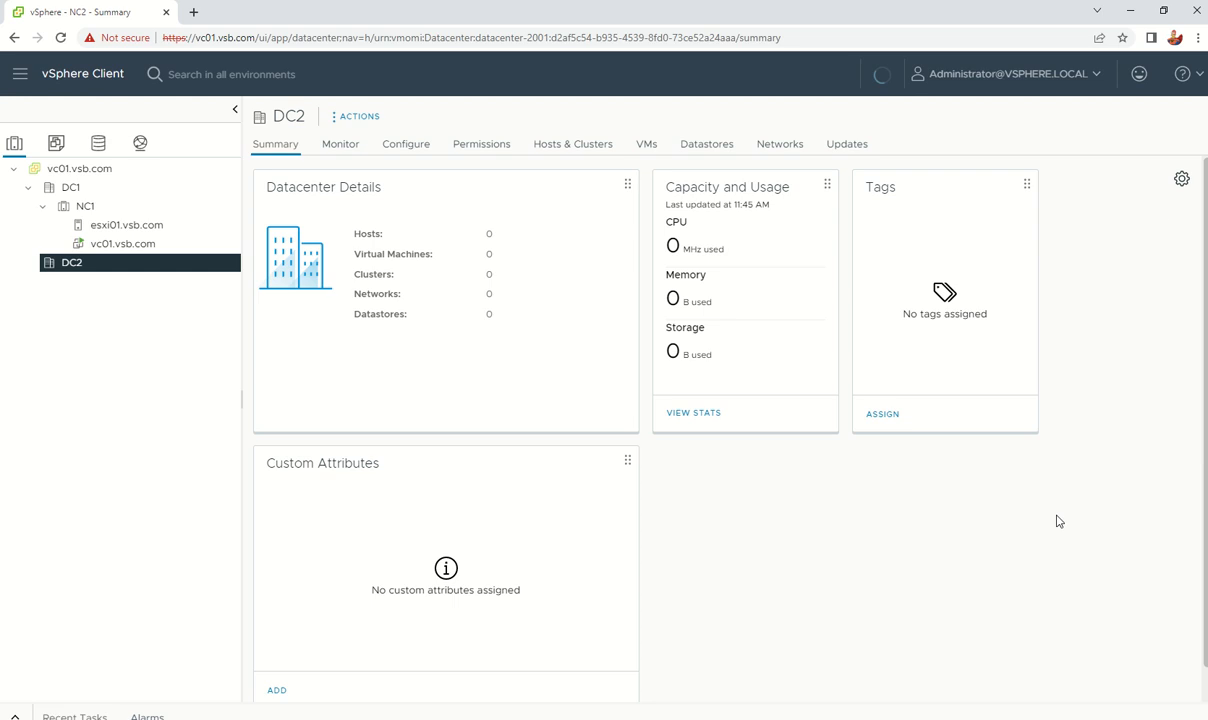
Step: Check Recent Tasks, close the vSAN feedback prompt, and expand the NC2 cluster
click(18, 716)
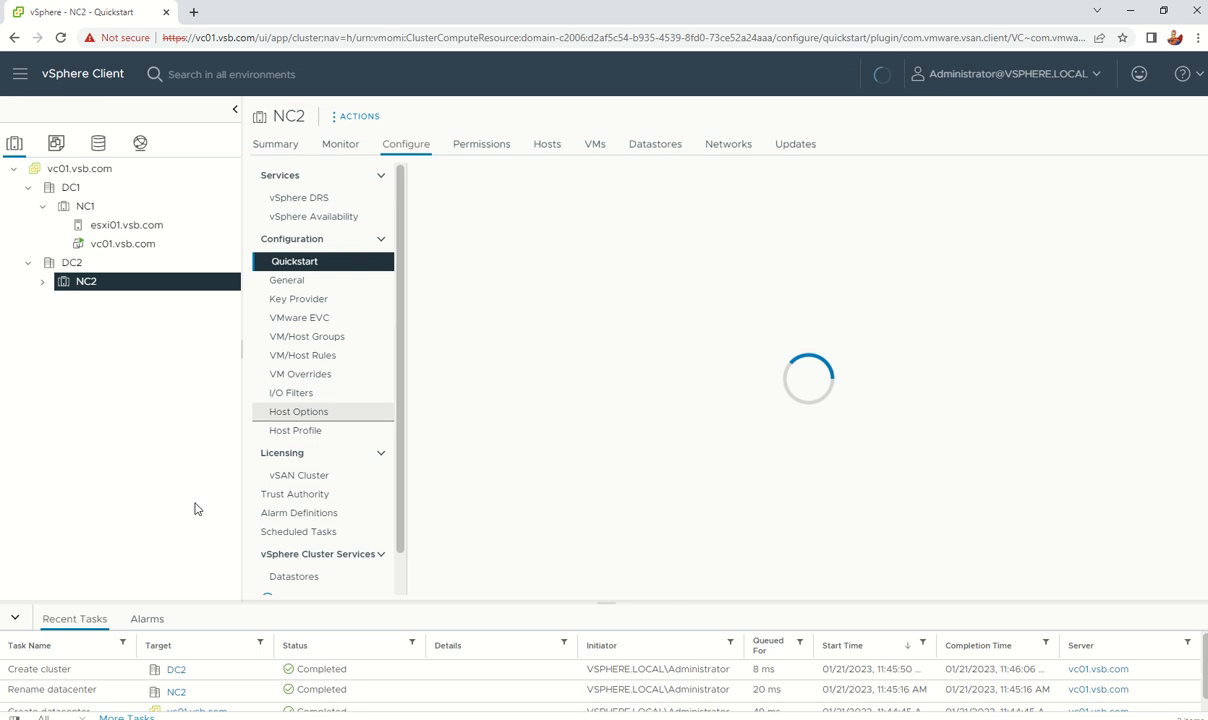
click(15, 616)
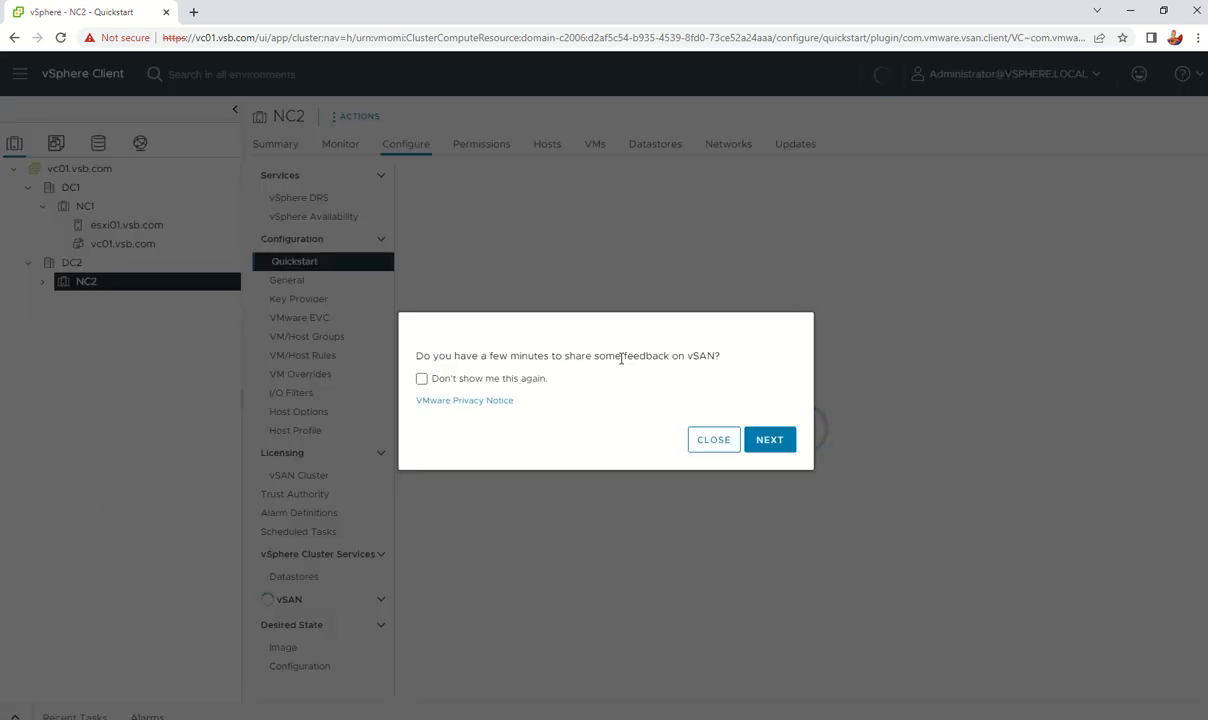
click(712, 442)
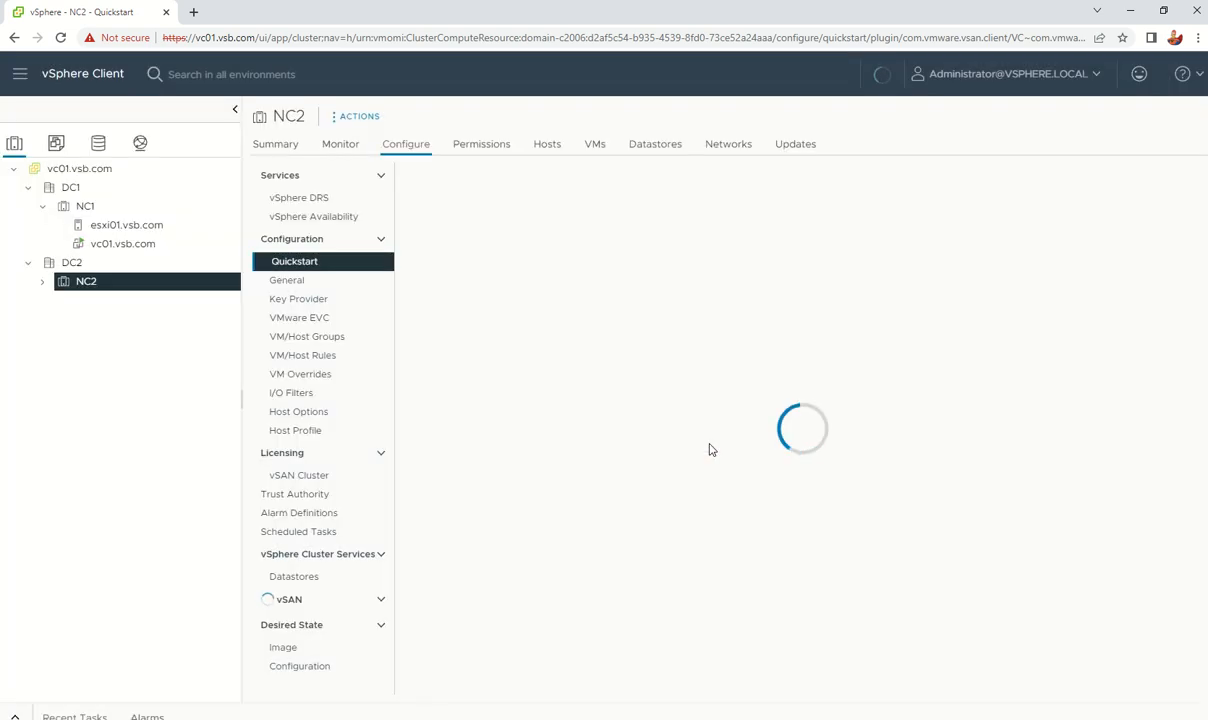
click(41, 282)
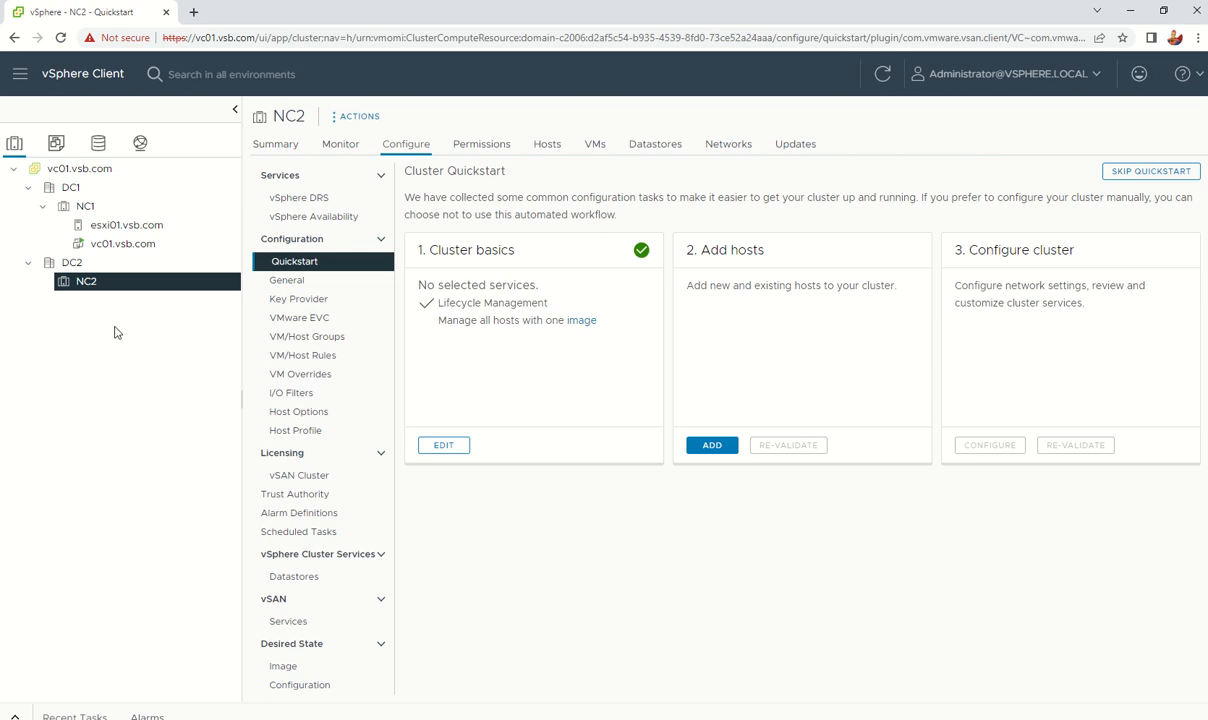
right_click(65, 288)
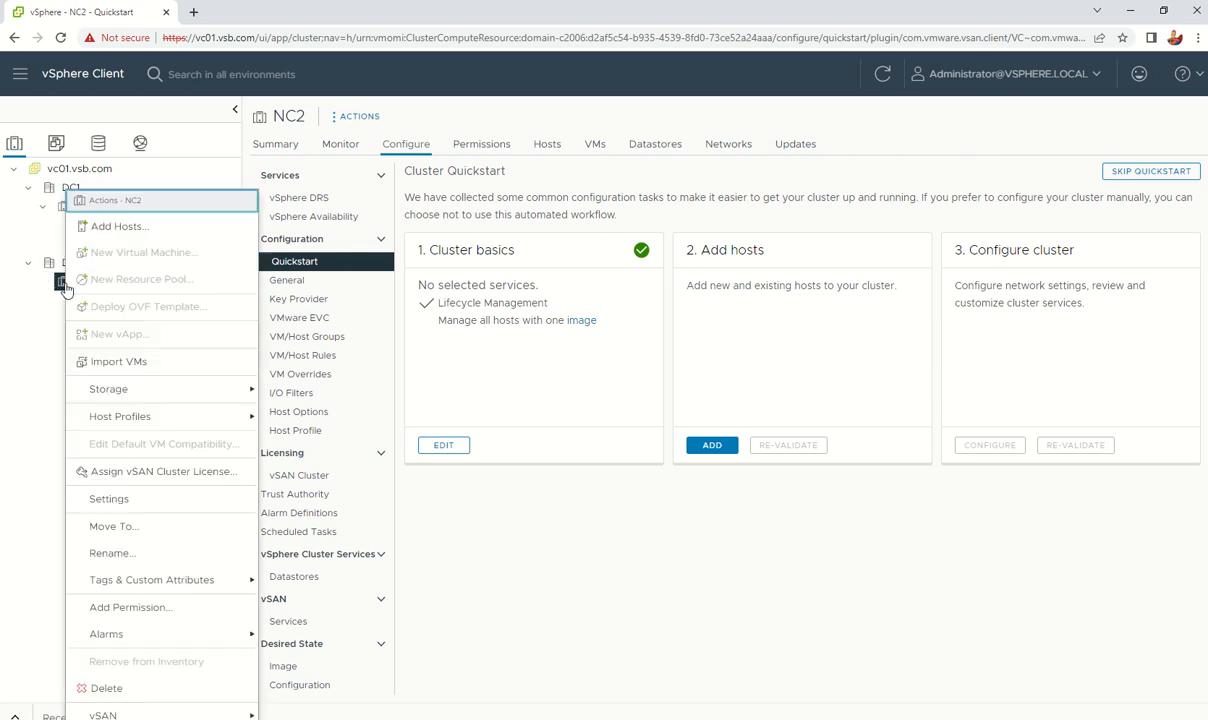
click(102, 229)
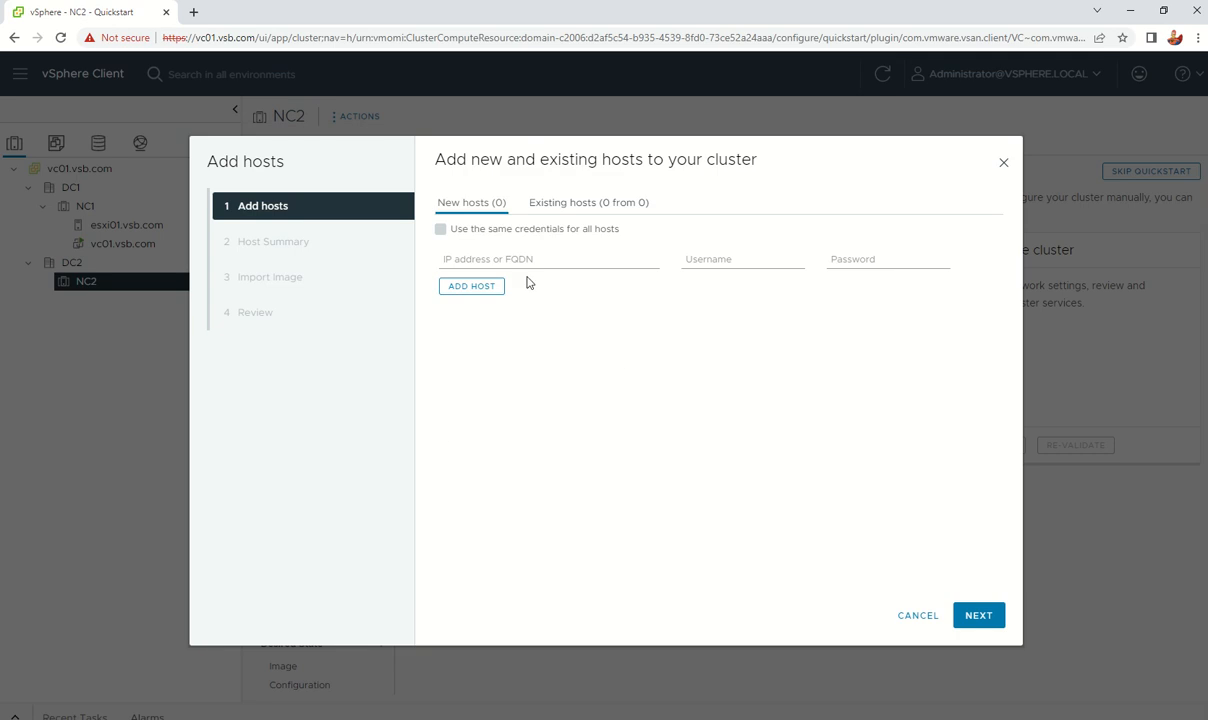
click(474, 261)
click(917, 615)
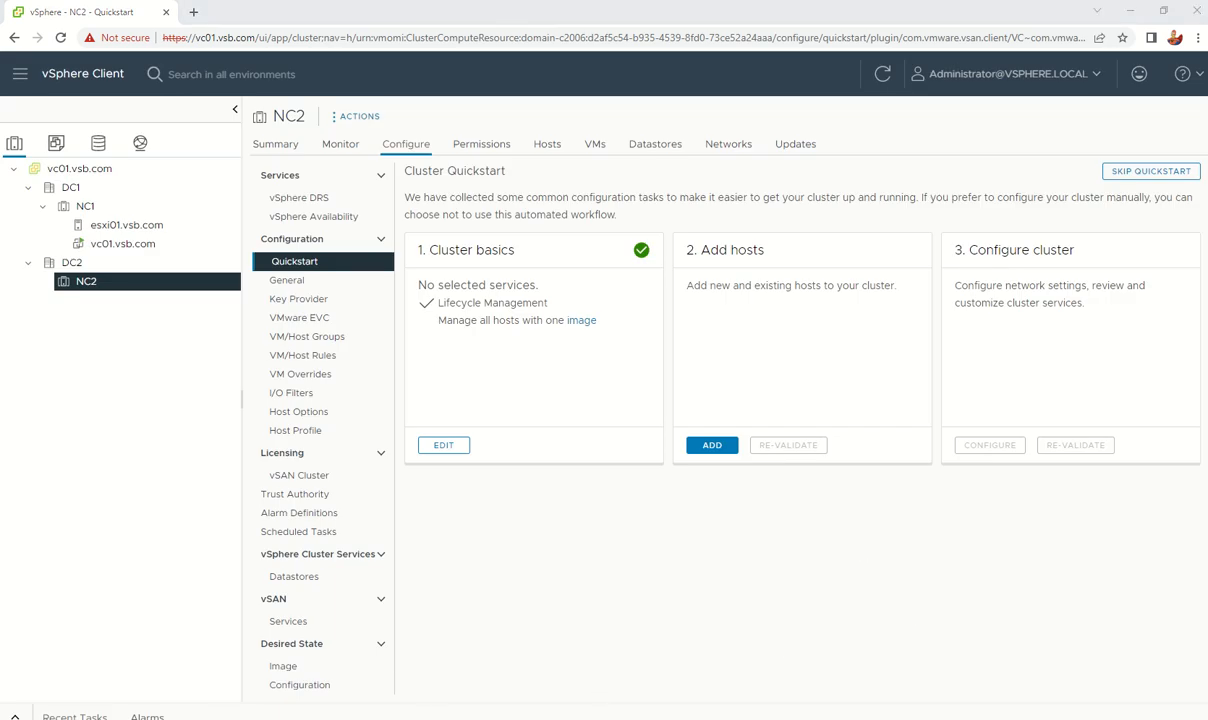
key(alt+Tab)
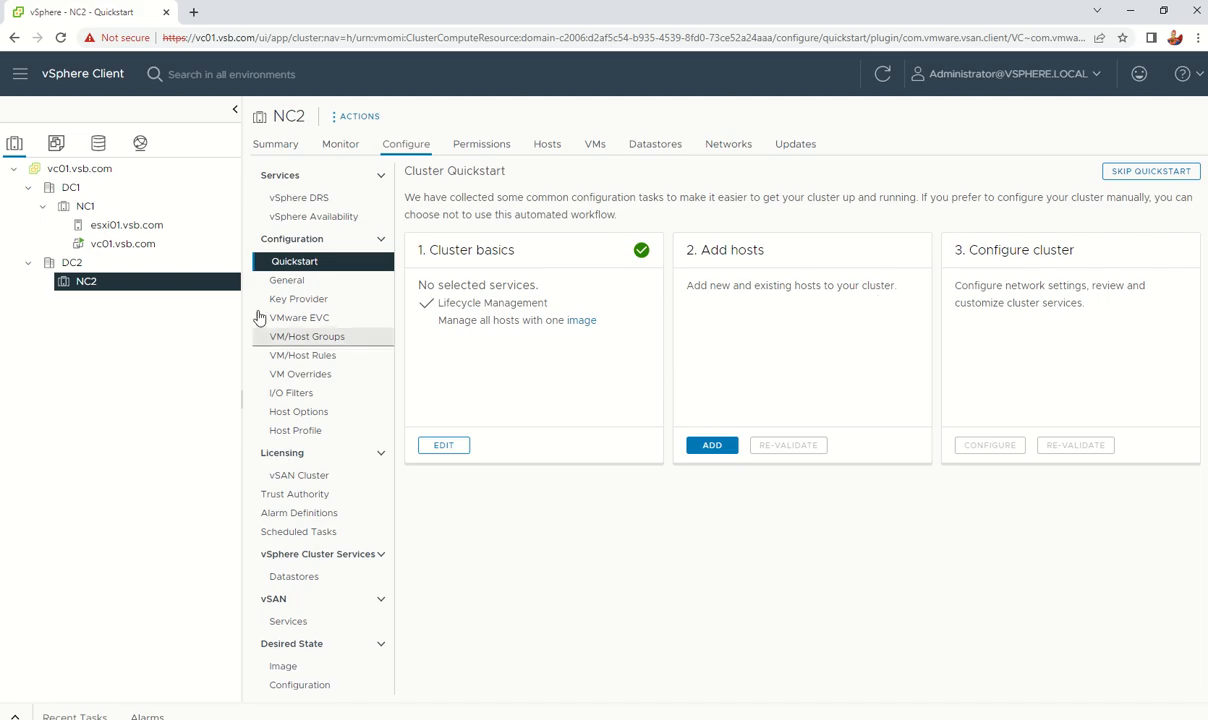
Step: Select esxi01.vsb.com, view its Summary, then its empty All Issues list on Monitor
click(129, 229)
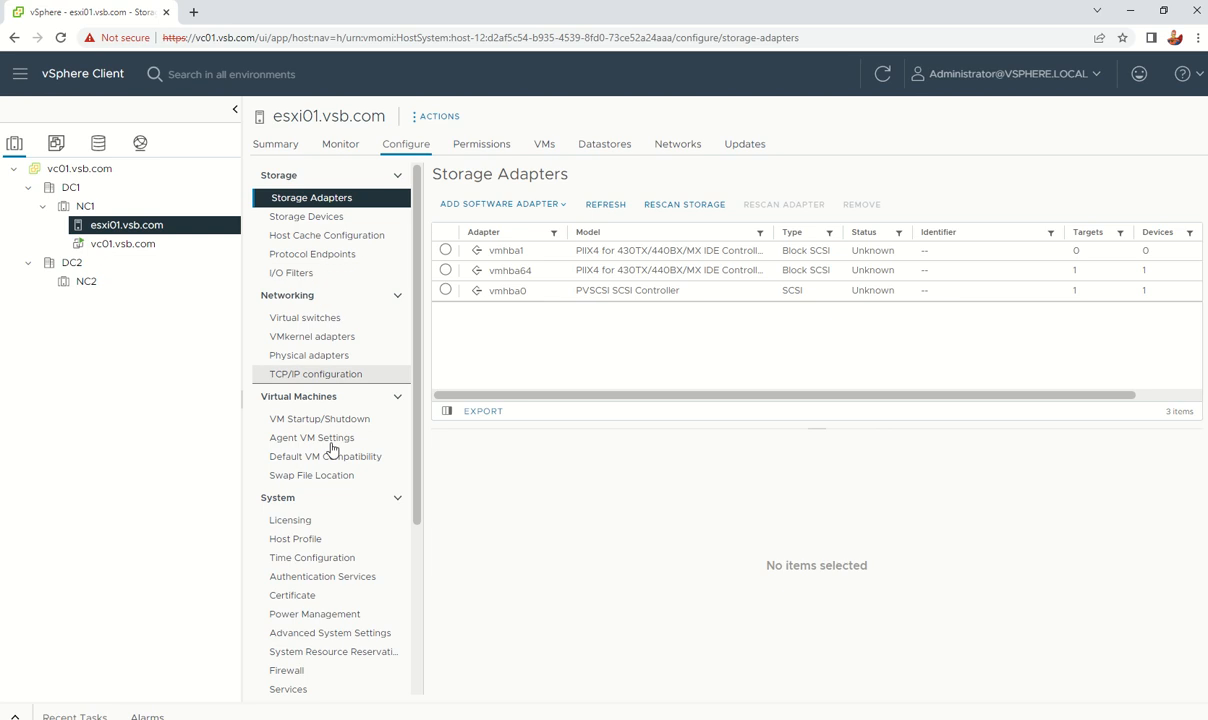
click(121, 227)
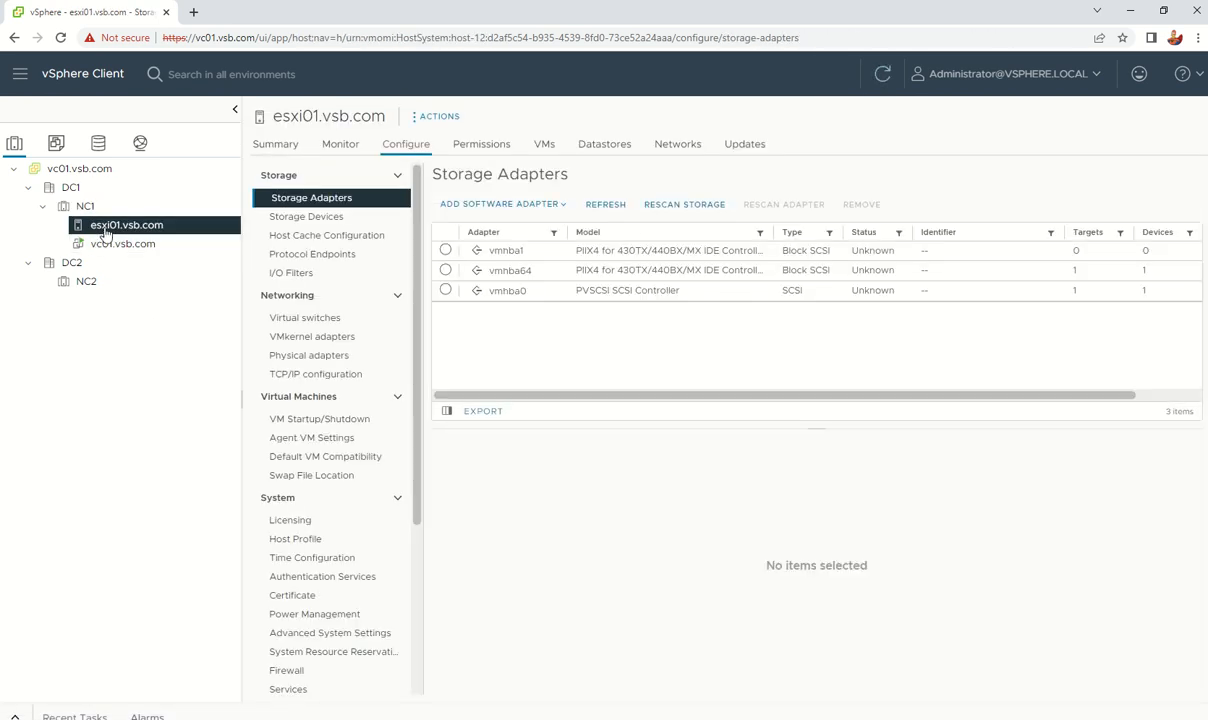
click(258, 156)
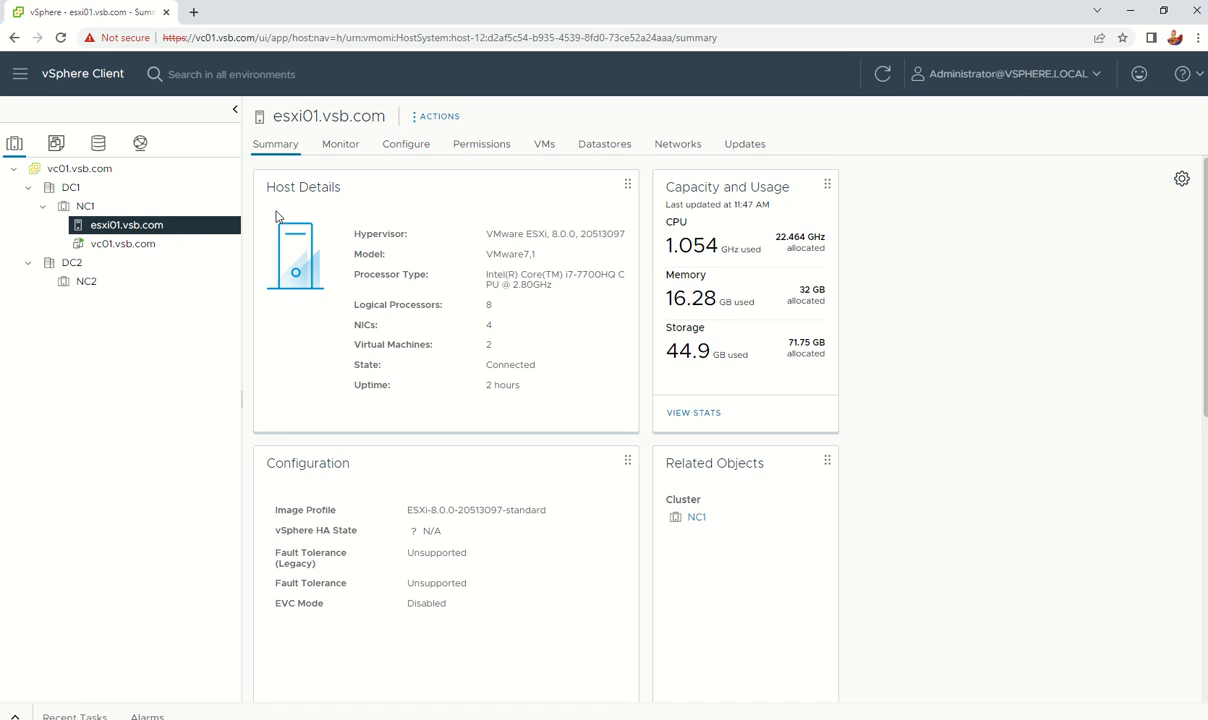
click(340, 147)
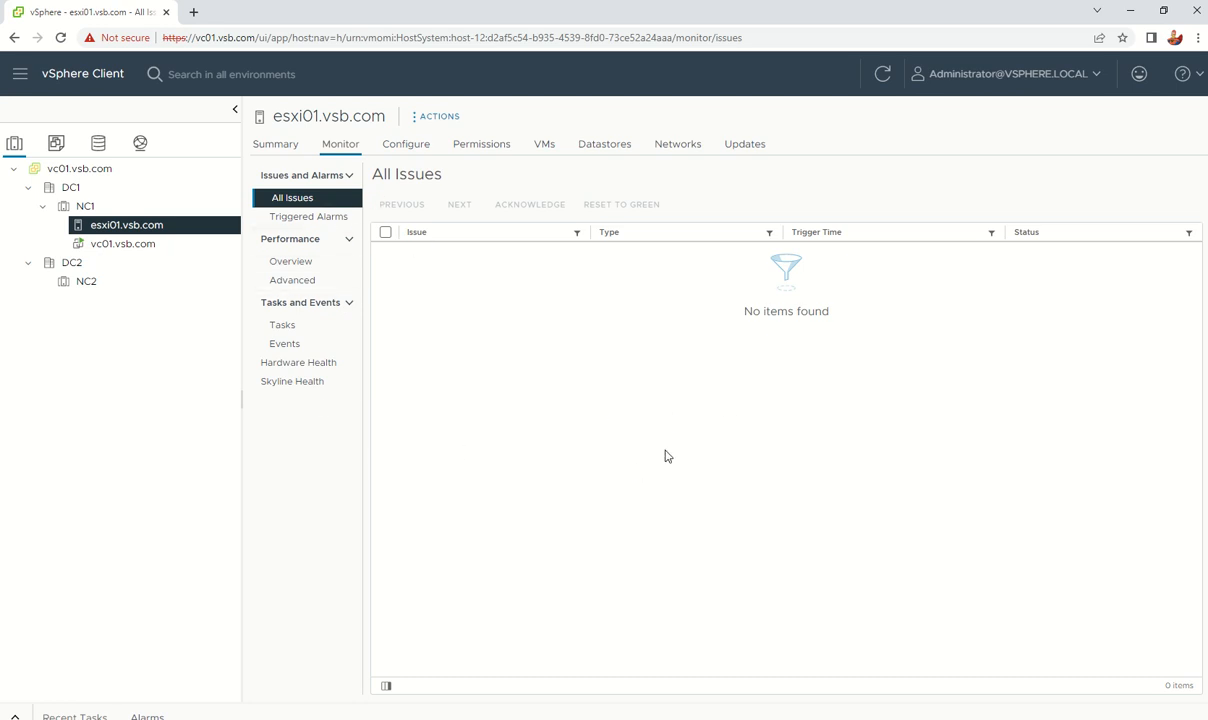
Step: Review esxi01's triggered alarms and Performance Overview charts, keeping the Real-time period
click(293, 215)
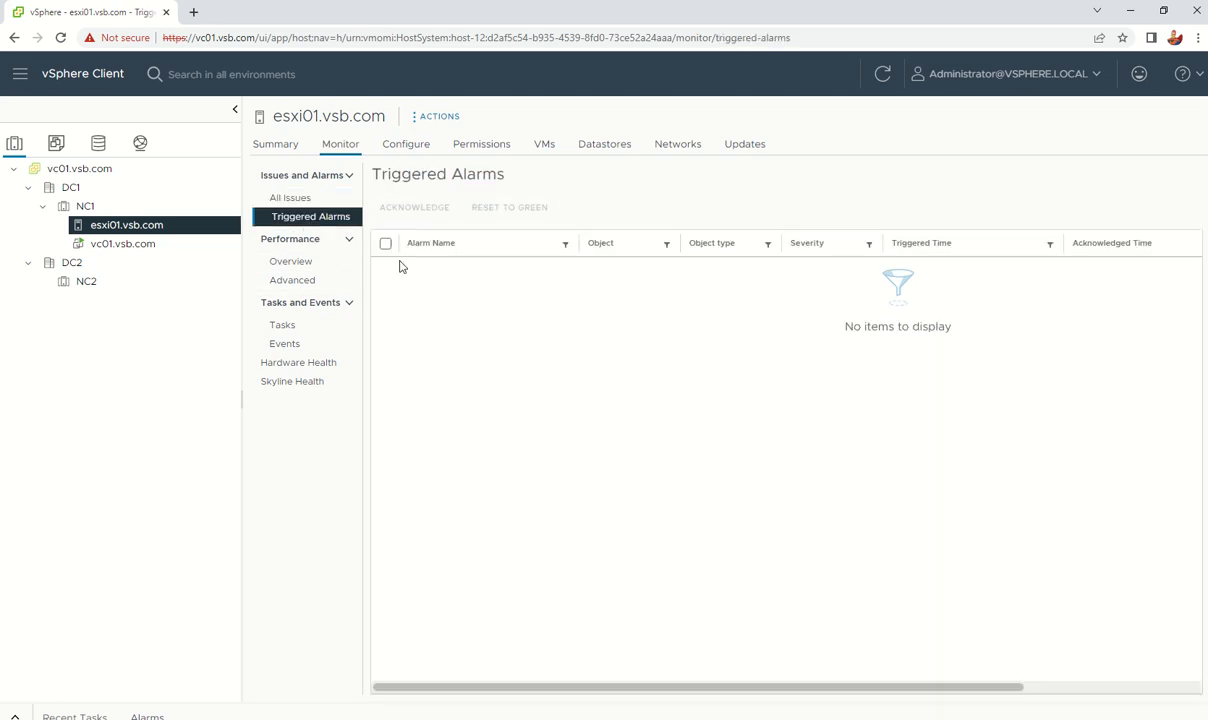
click(313, 262)
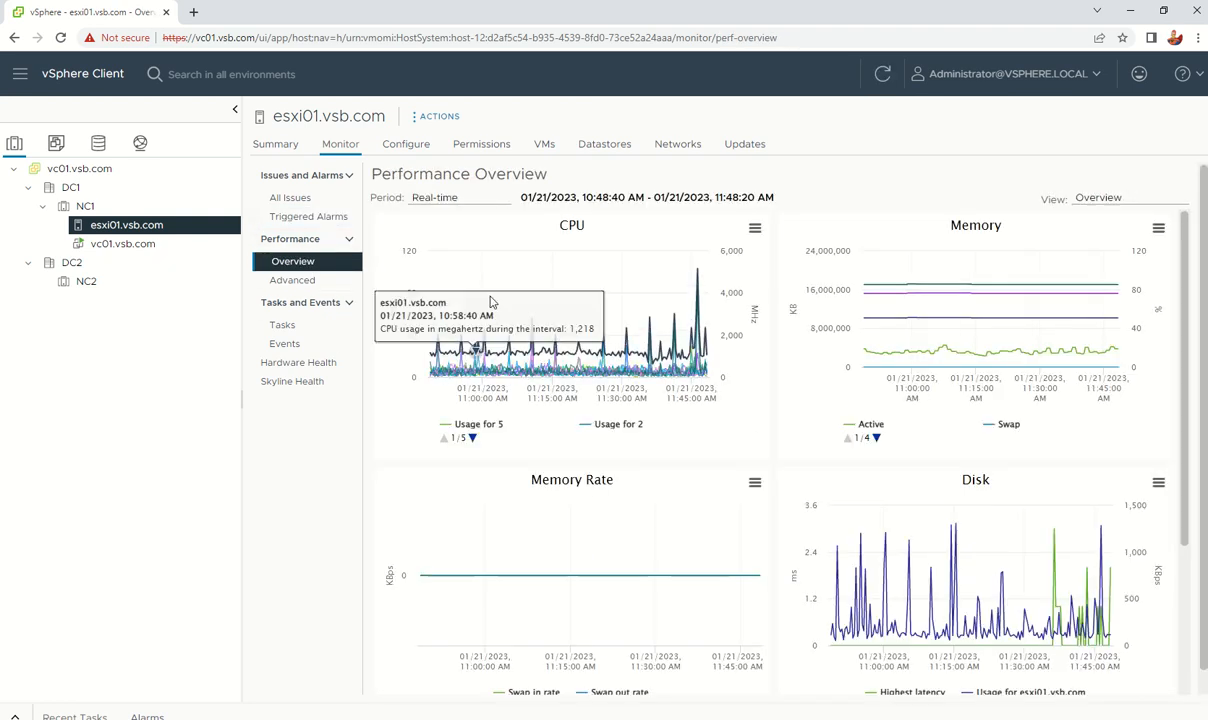
click(480, 198)
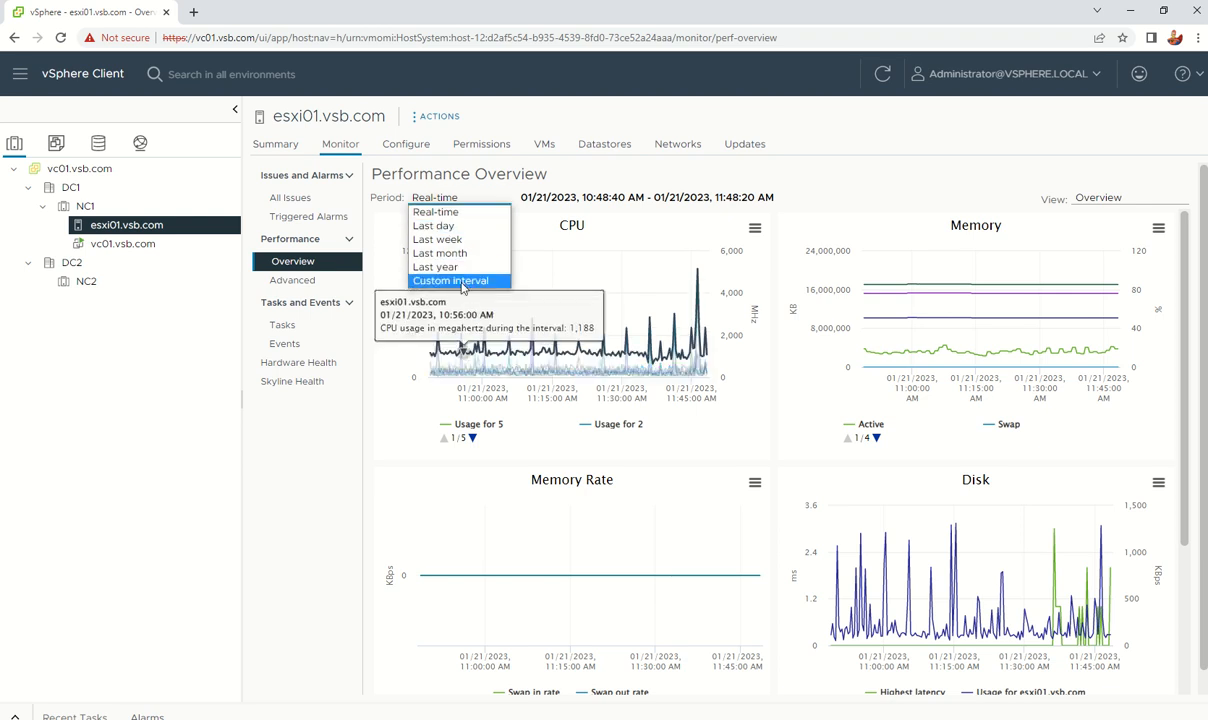
key(Up)
key(Up)
key(Up)
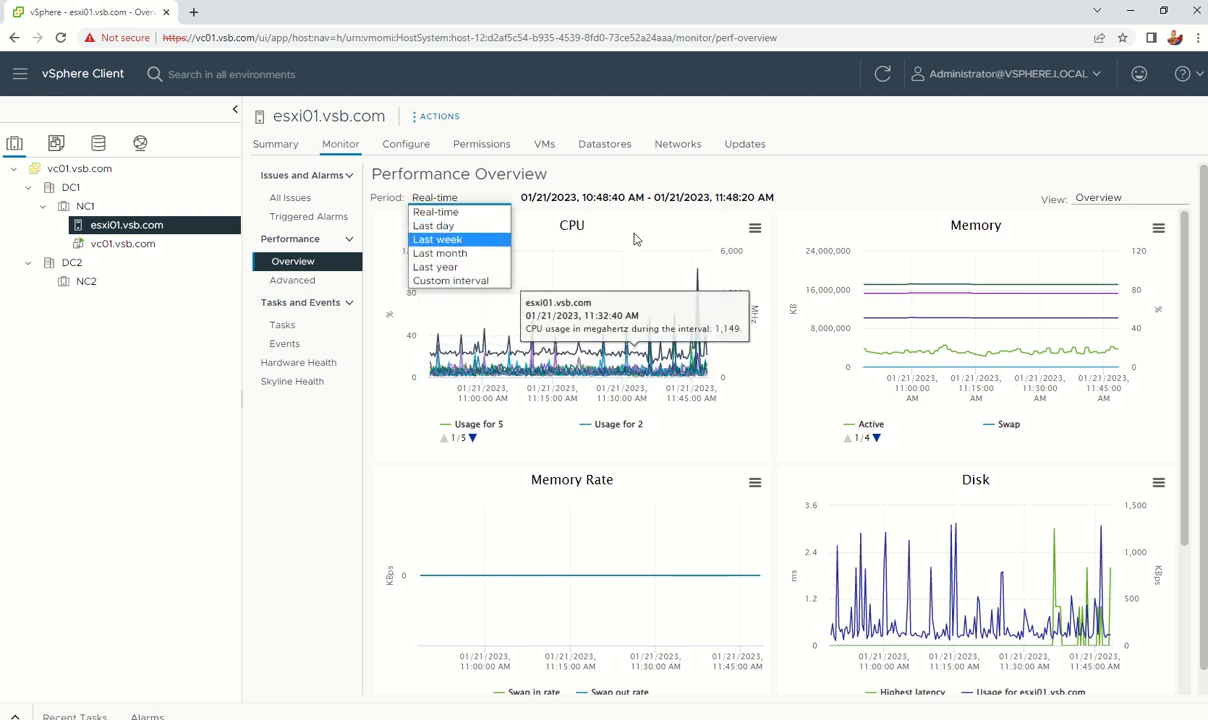
key(Down)
key(Down)
key(Up)
key(Up)
key(Up)
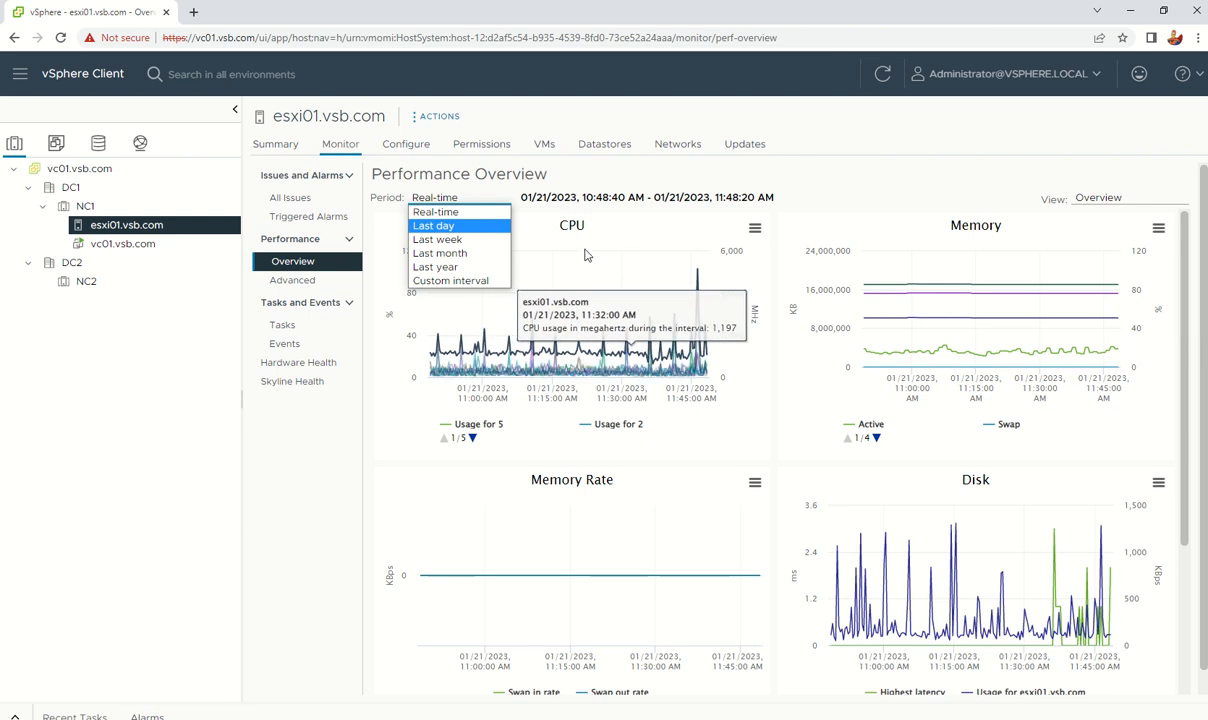
click(592, 244)
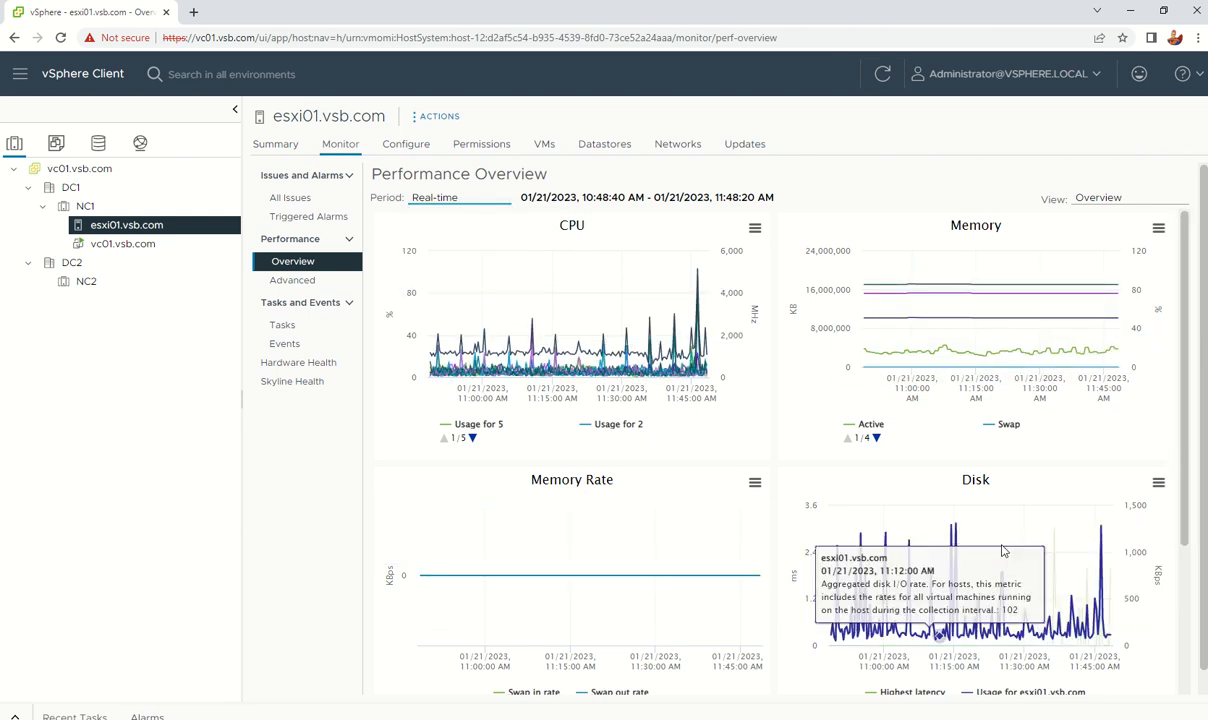
Step: Browse esxi01's Advanced performance chart, Tasks, Events, and Hardware Health pages
click(276, 286)
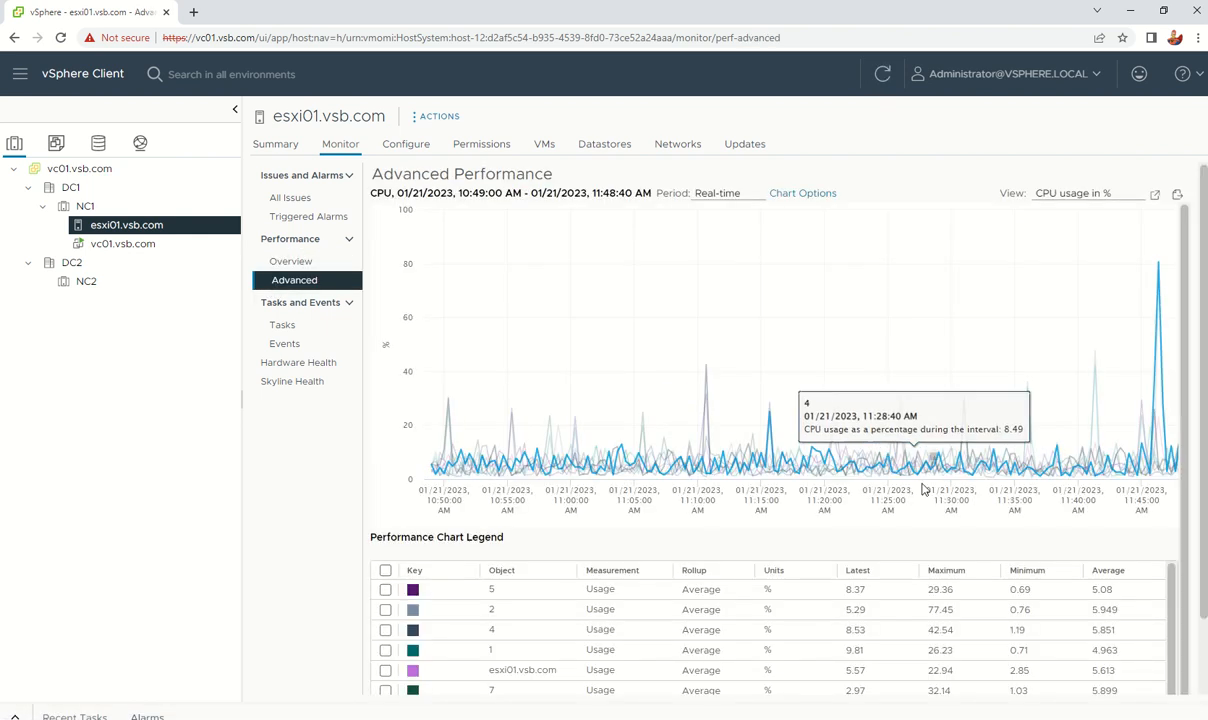
scroll(857, 375, down, 1)
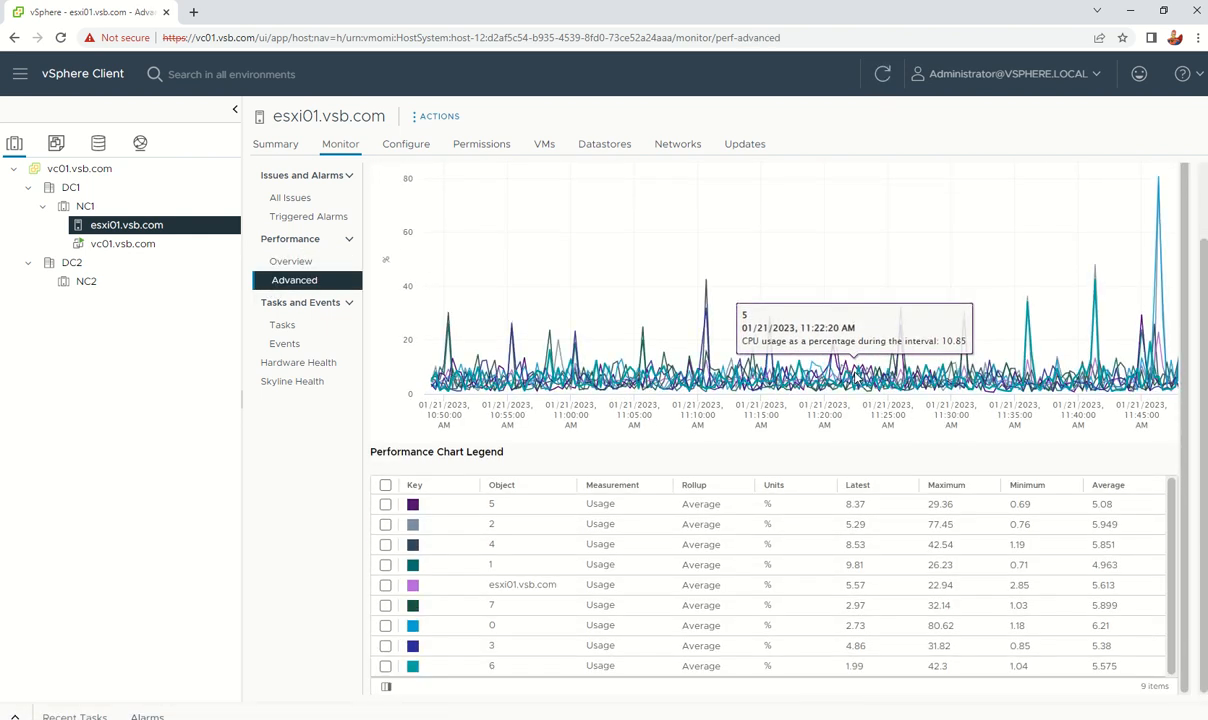
scroll(856, 378, up, 1)
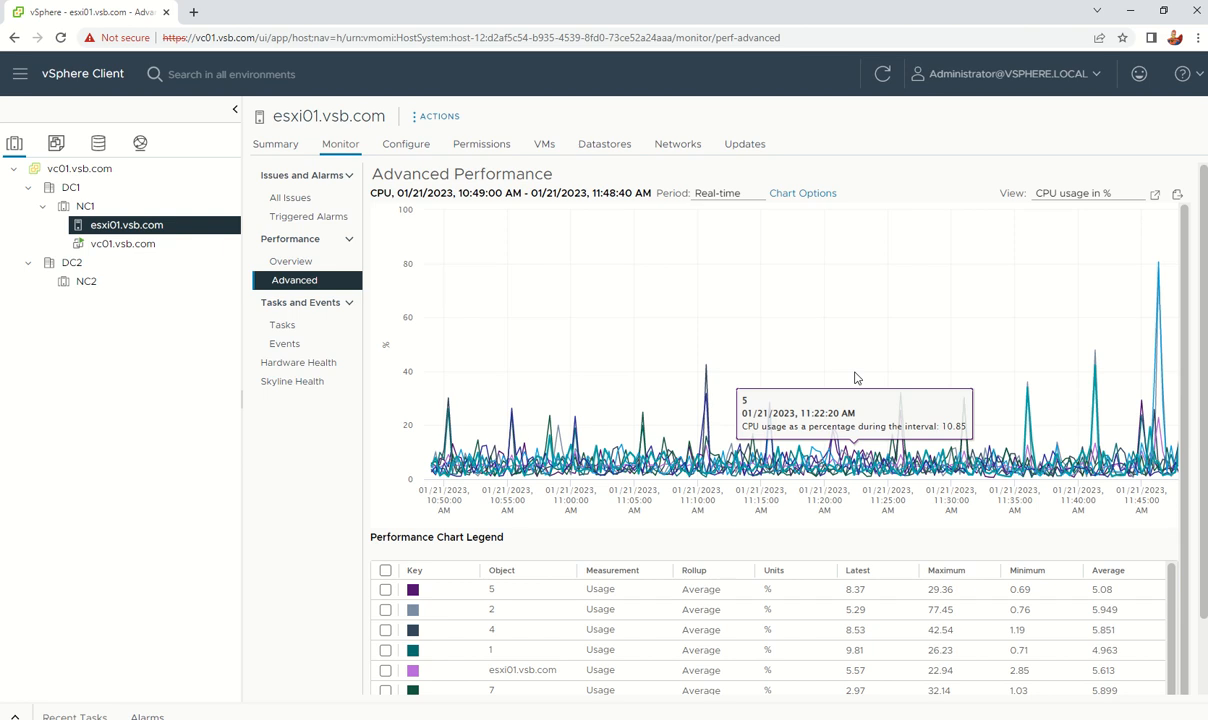
click(308, 326)
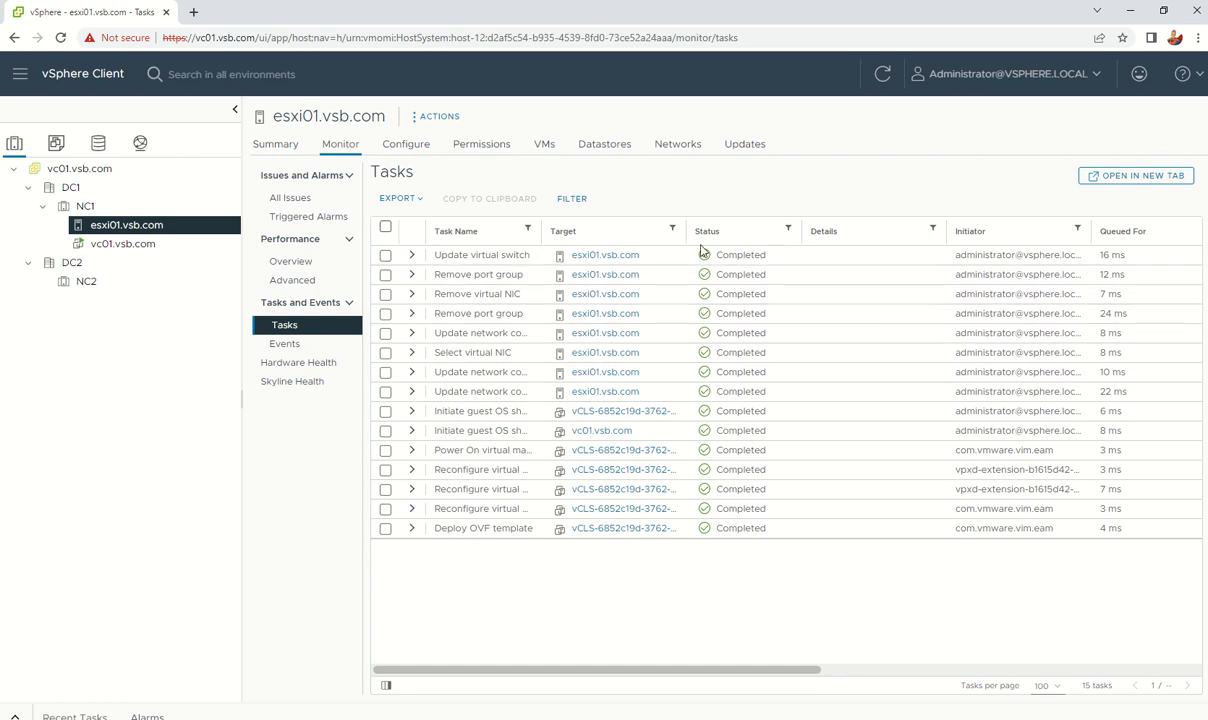
click(282, 343)
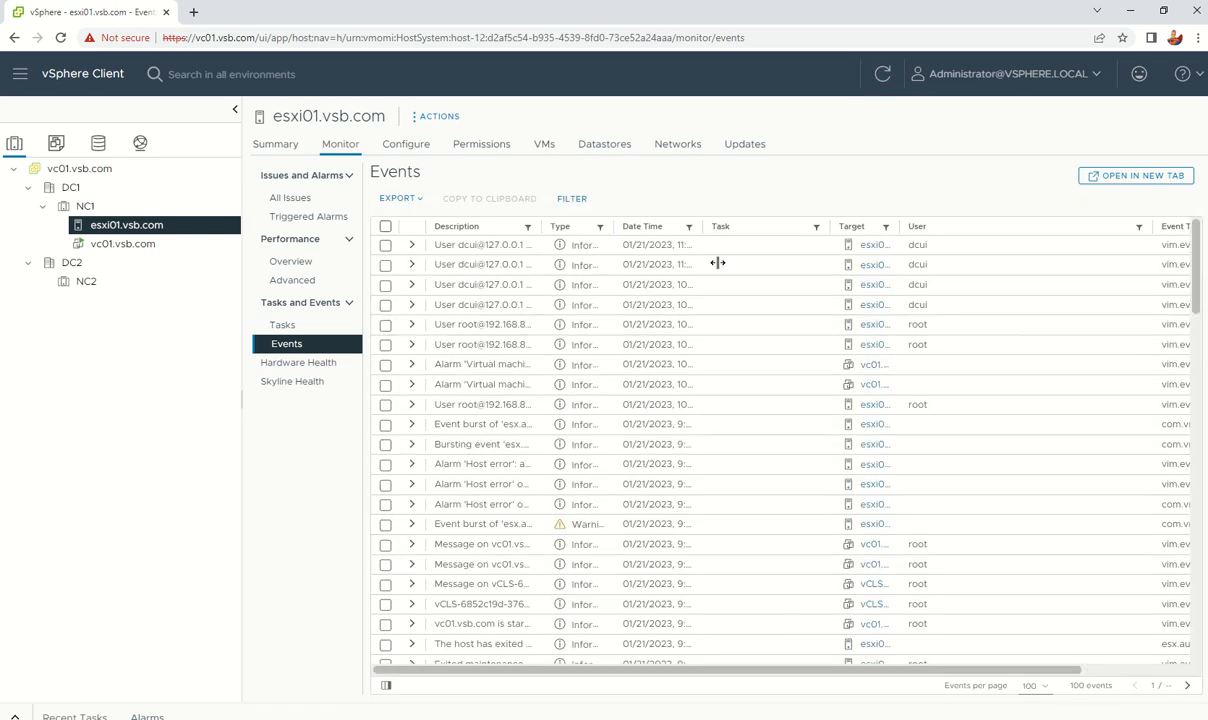
click(295, 363)
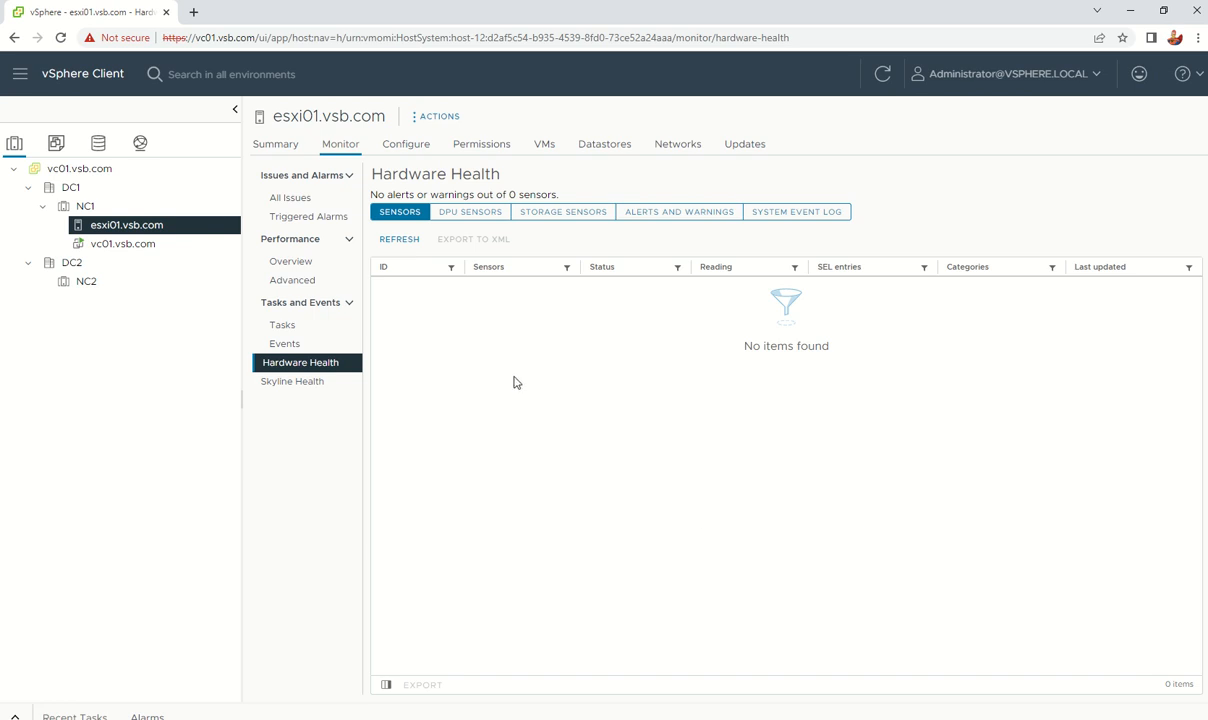
Step: Refresh esxi01's sensors, check Storage Sensors and System Event Log, then open Skyline Health
click(399, 238)
click(565, 212)
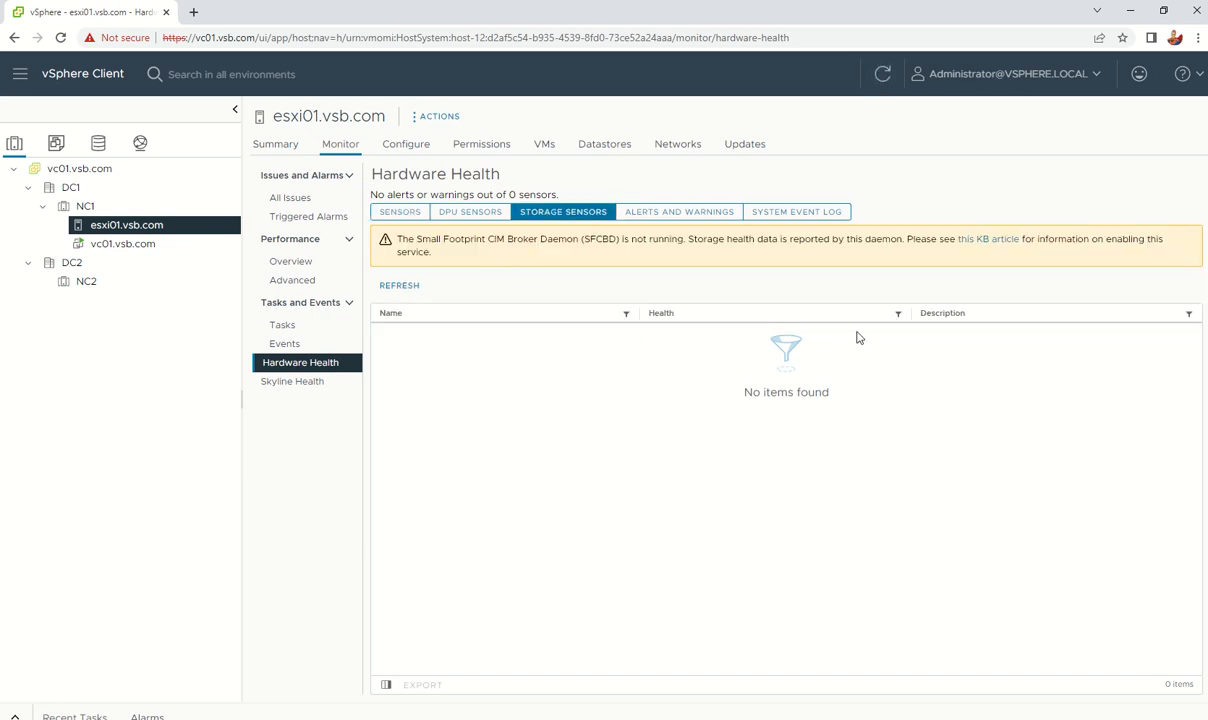
click(796, 212)
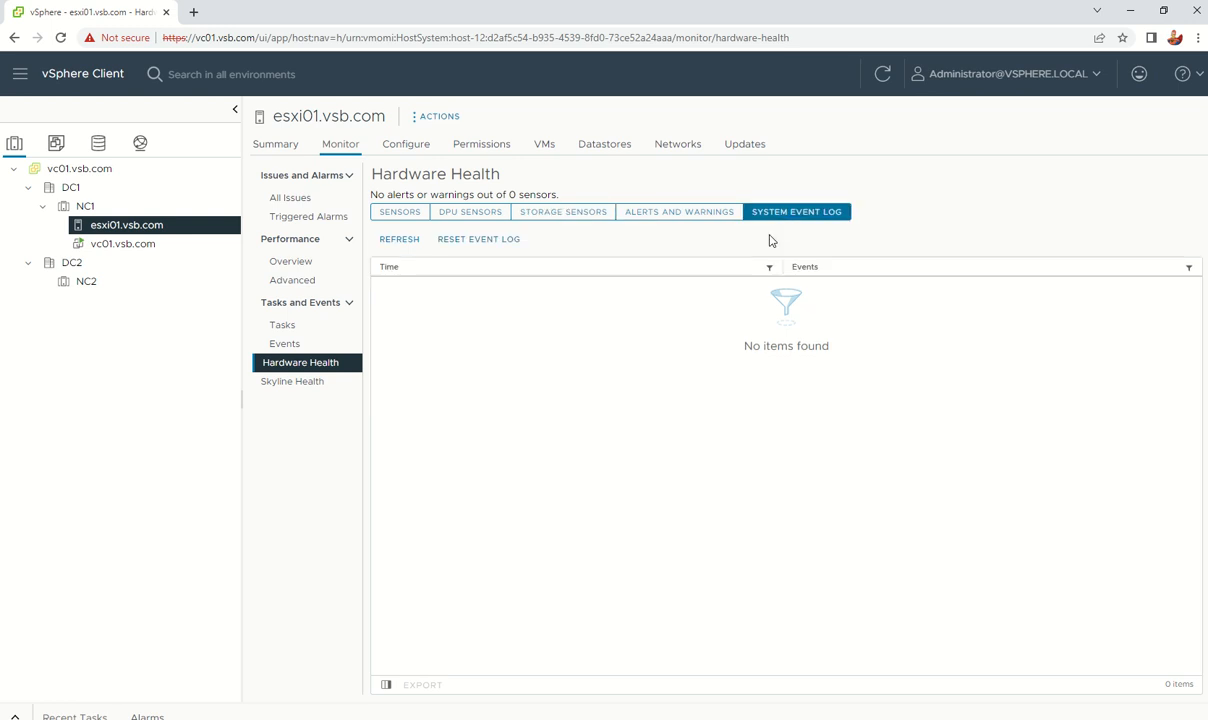
click(397, 214)
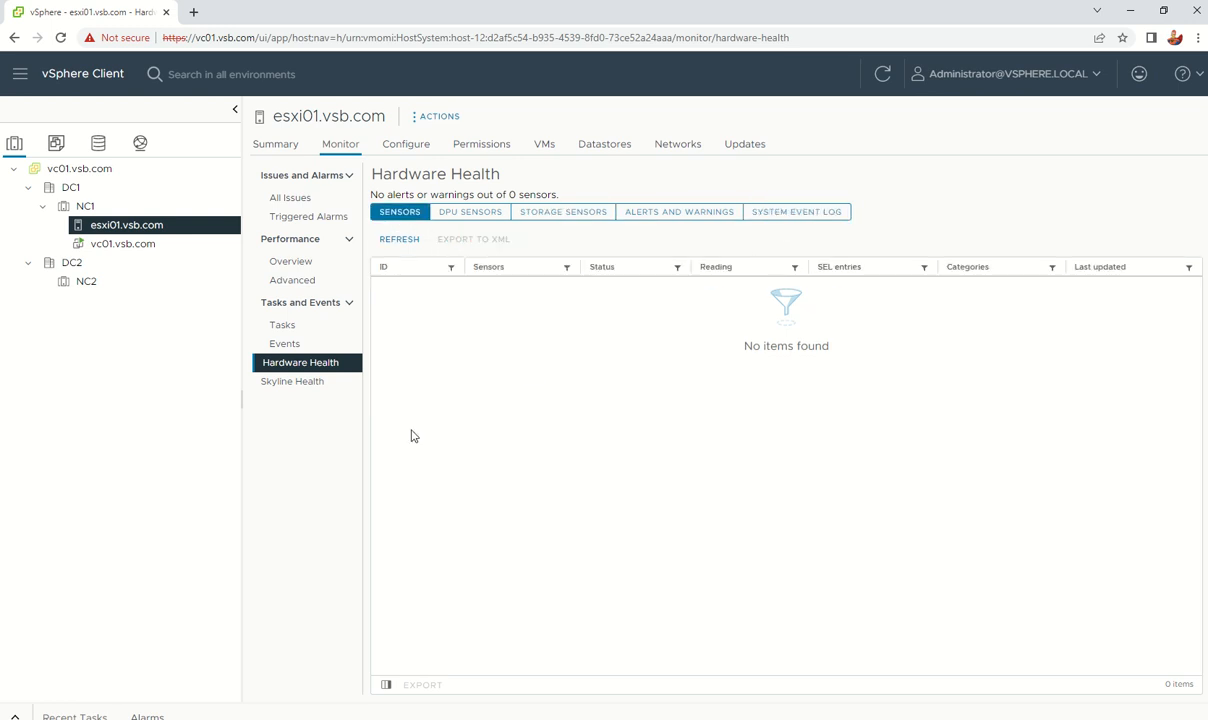
click(282, 383)
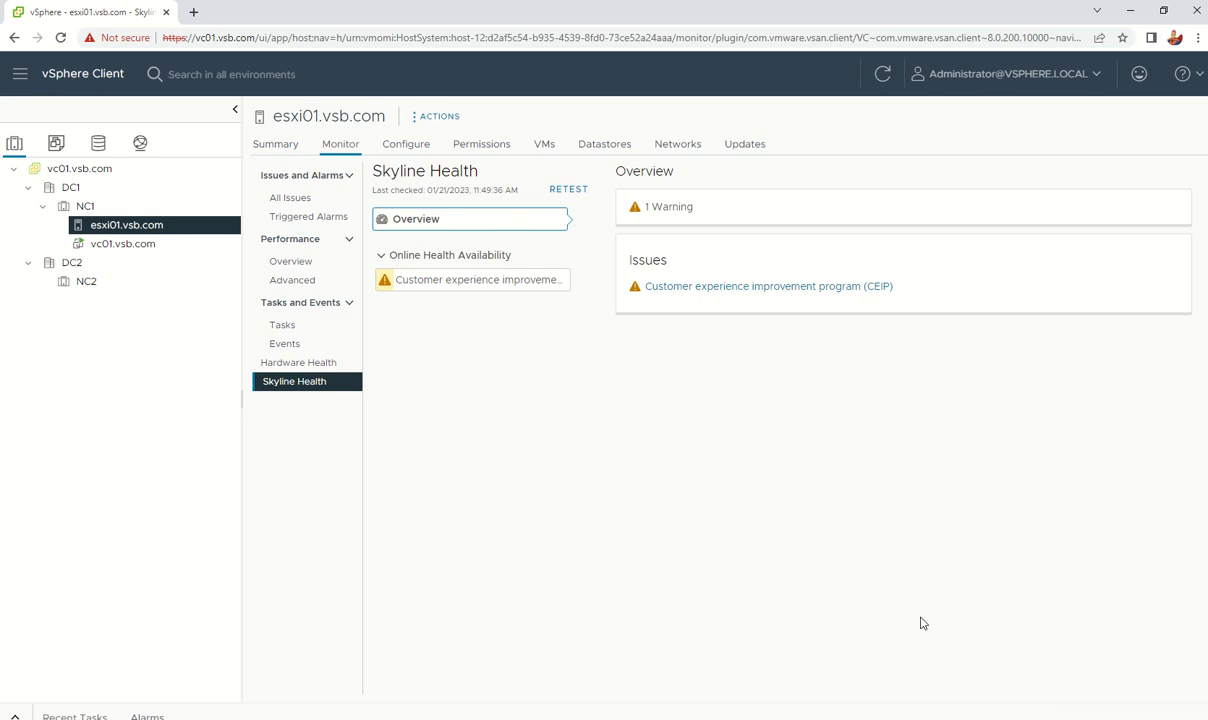
Step: Toggle Online Health Availability, view All Issues, then go to esxi01's Configure Storage Adapters
click(383, 257)
click(385, 258)
click(288, 198)
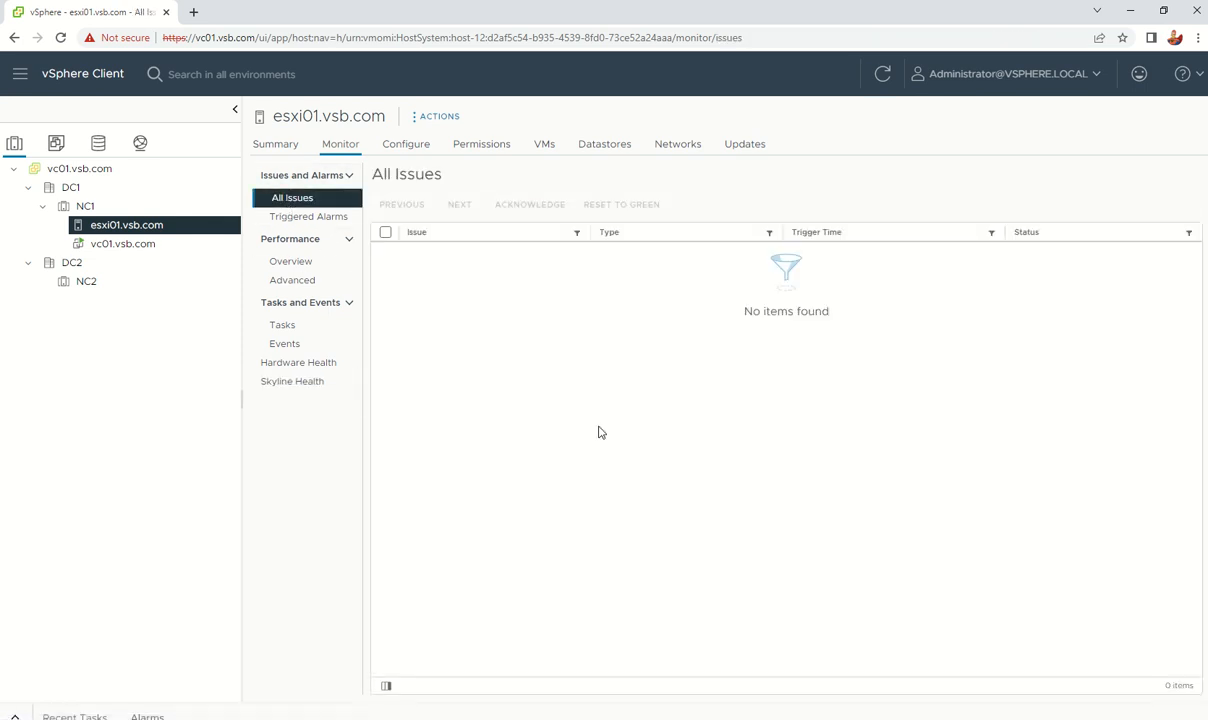
click(395, 148)
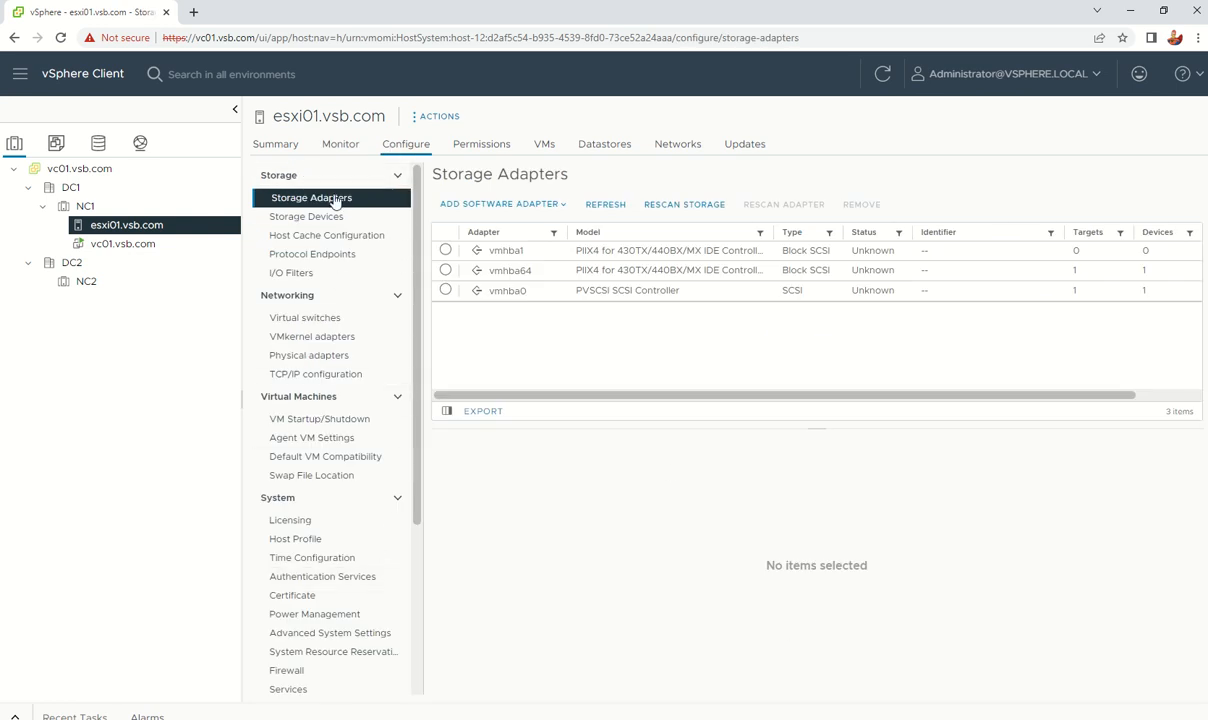
click(304, 319)
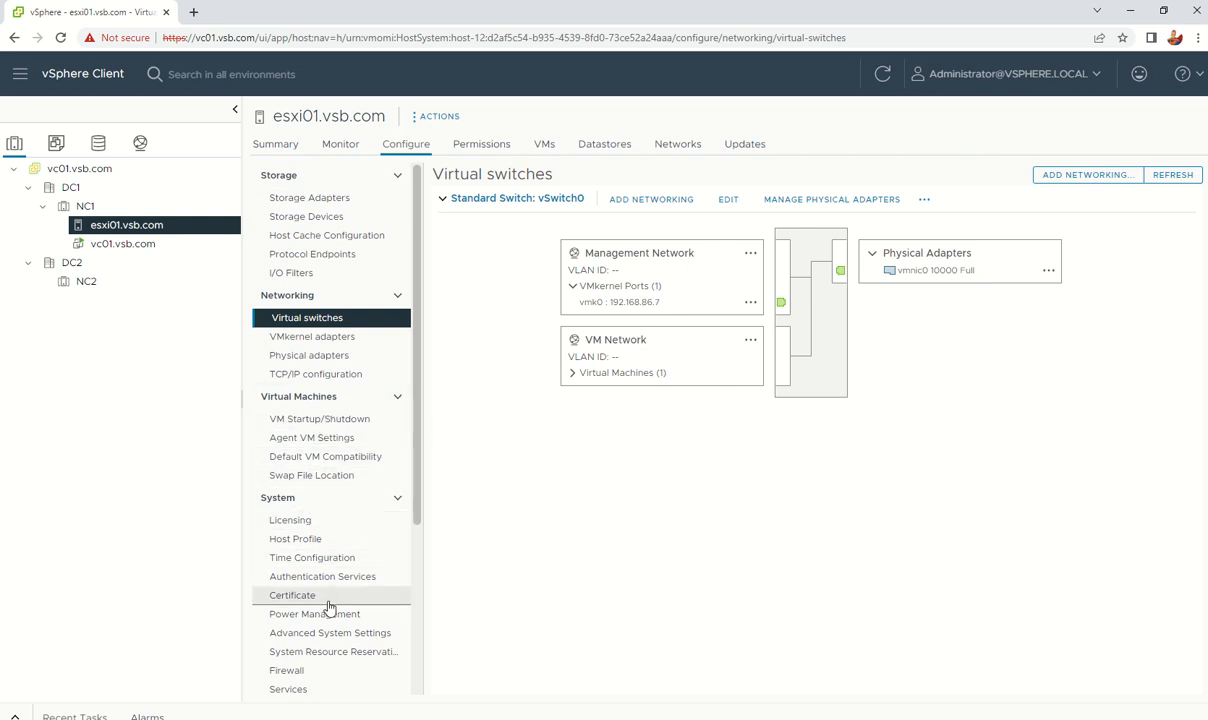
scroll(329, 607, down, 3)
scroll(334, 430, down, 2)
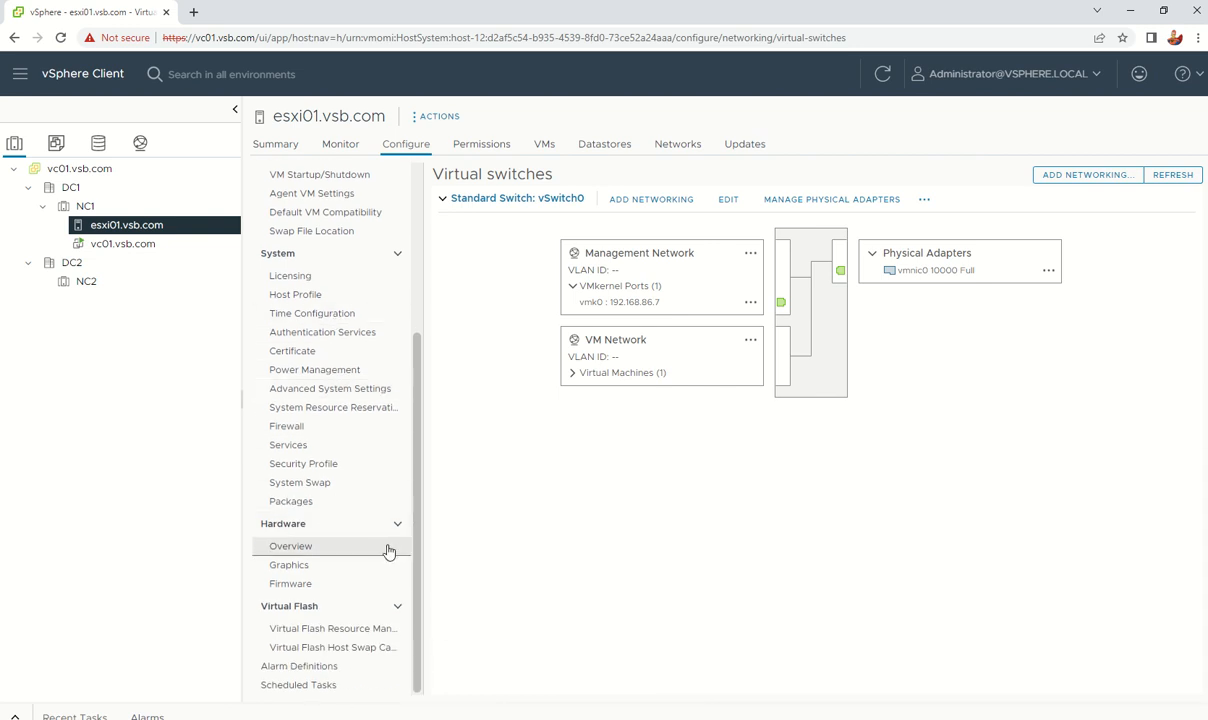
scroll(389, 552, up, 5)
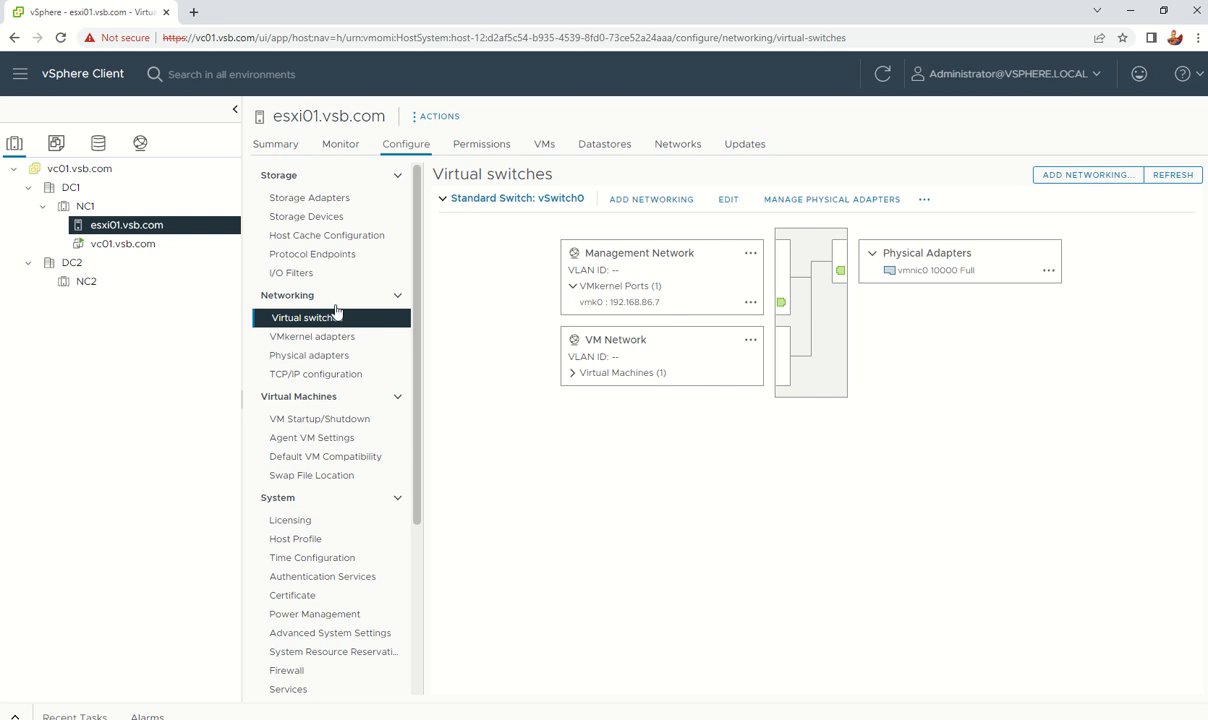
click(309, 204)
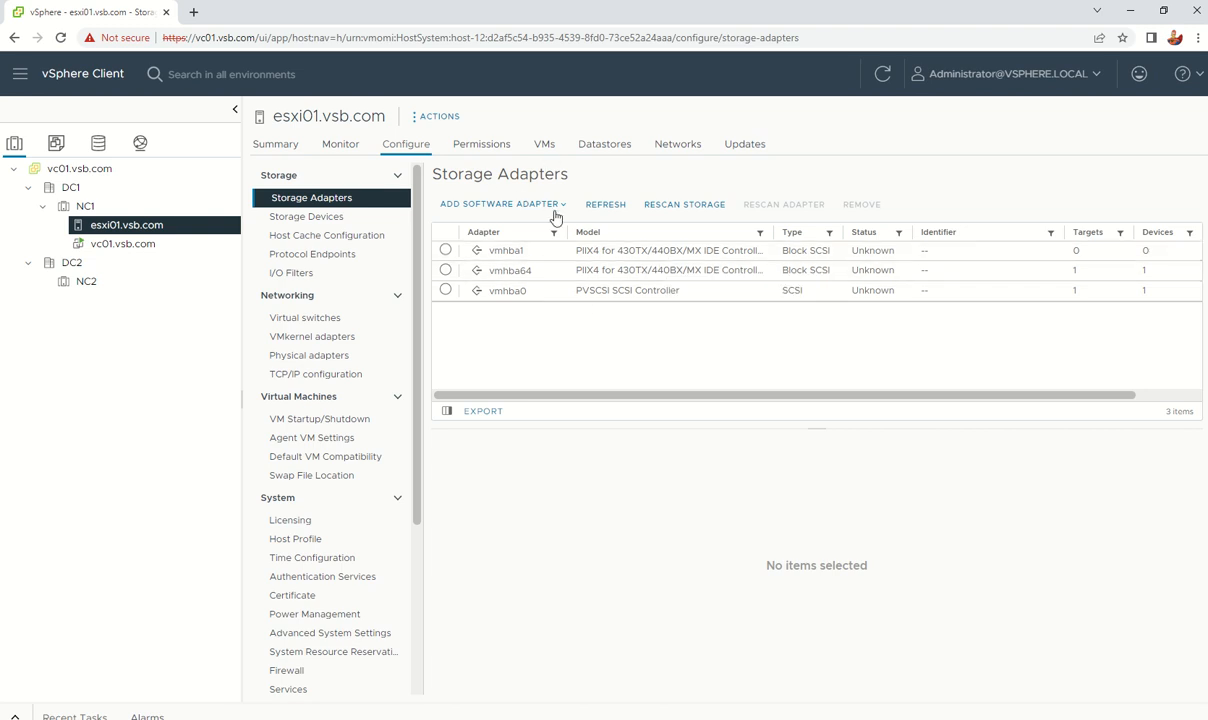
Step: Add a software iSCSI adapter to esxi01, refresh, and select the new vmhba65
click(520, 205)
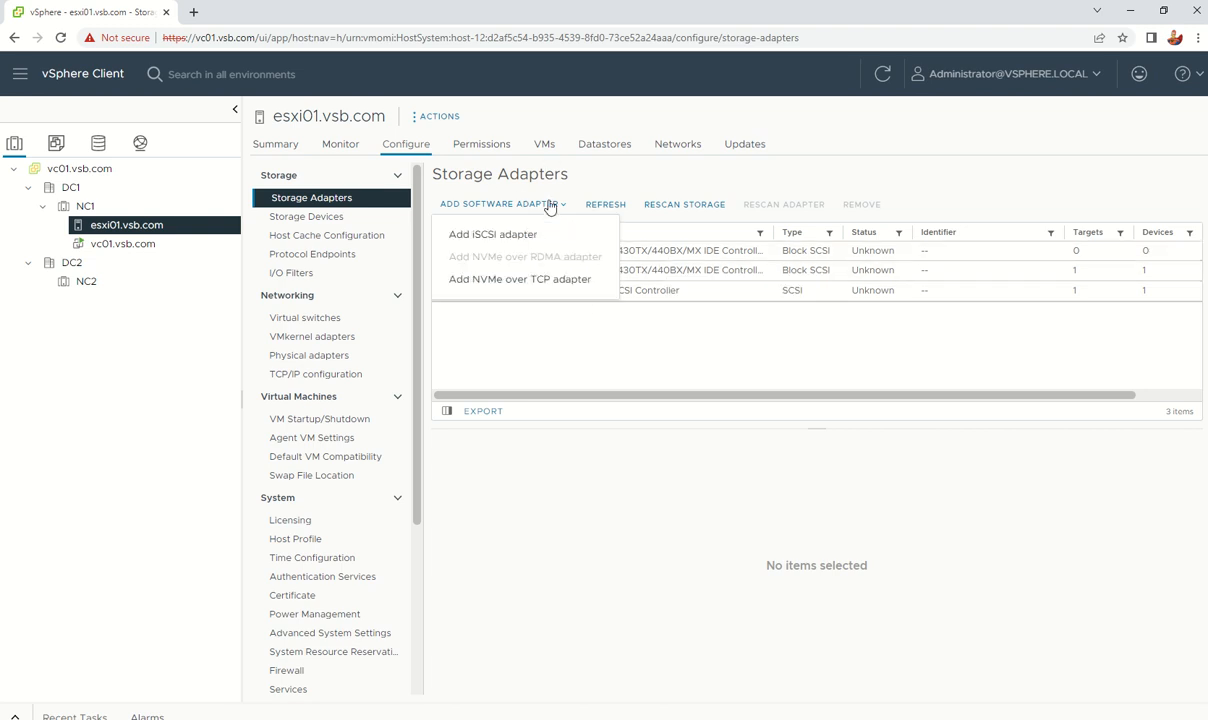
click(494, 237)
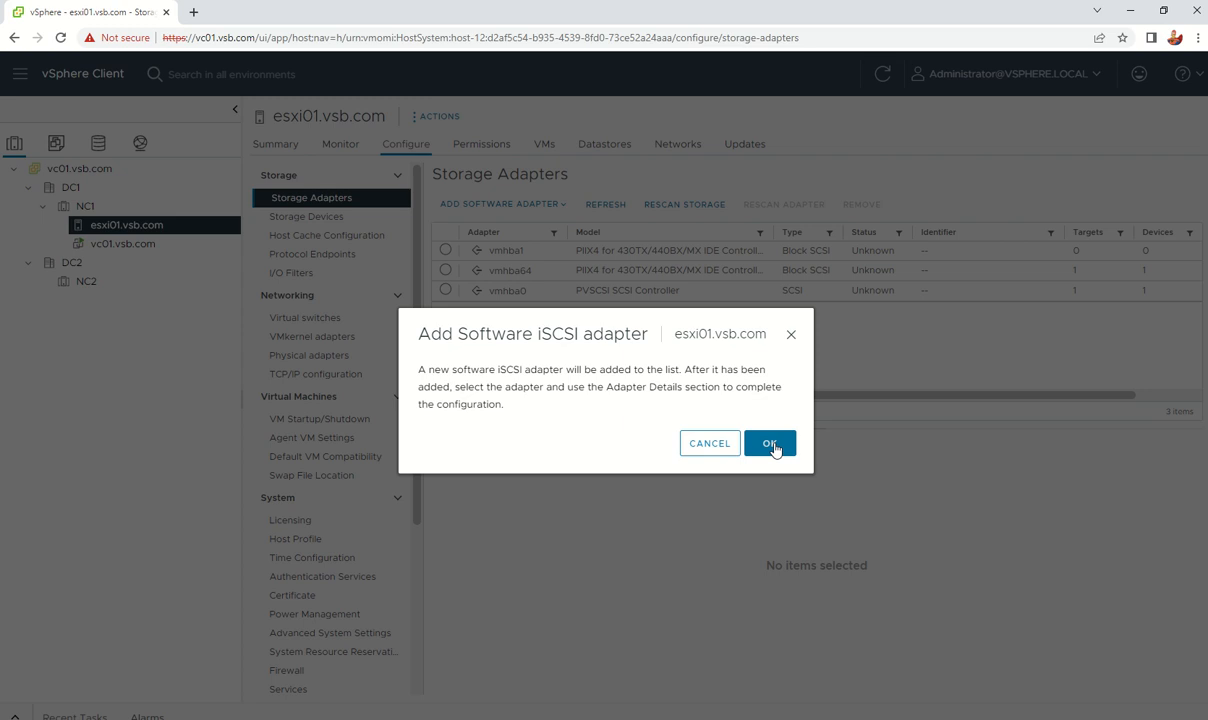
click(771, 446)
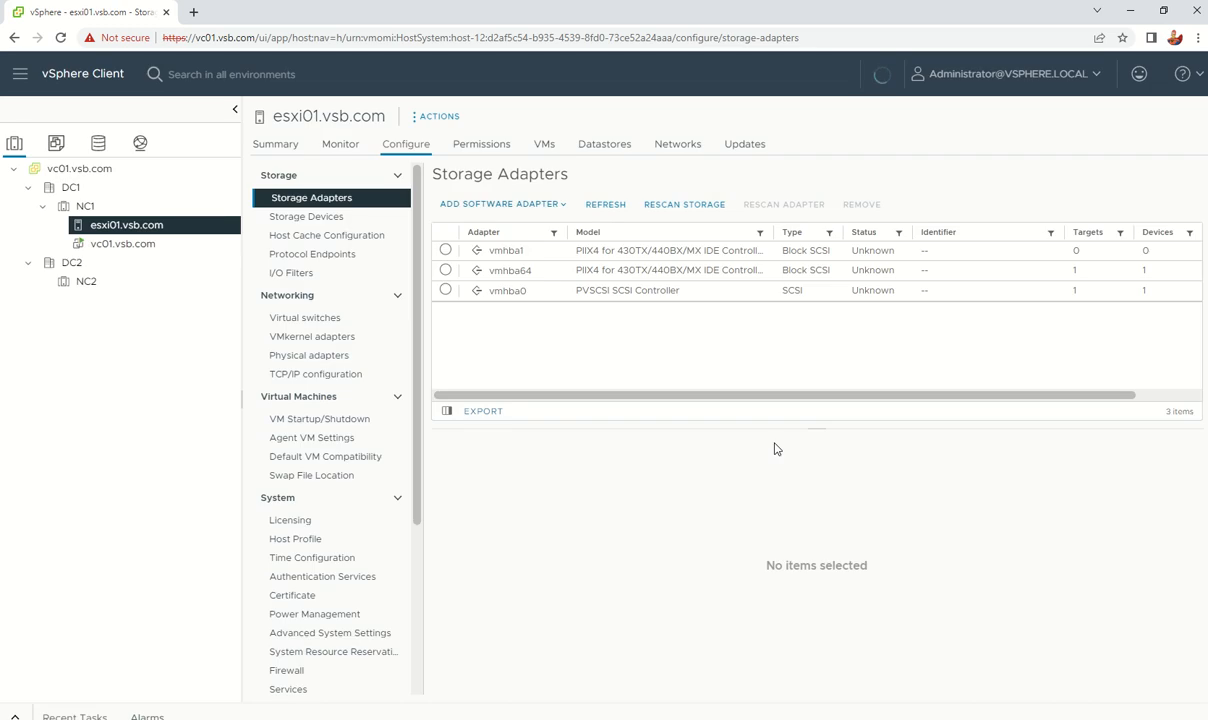
click(606, 204)
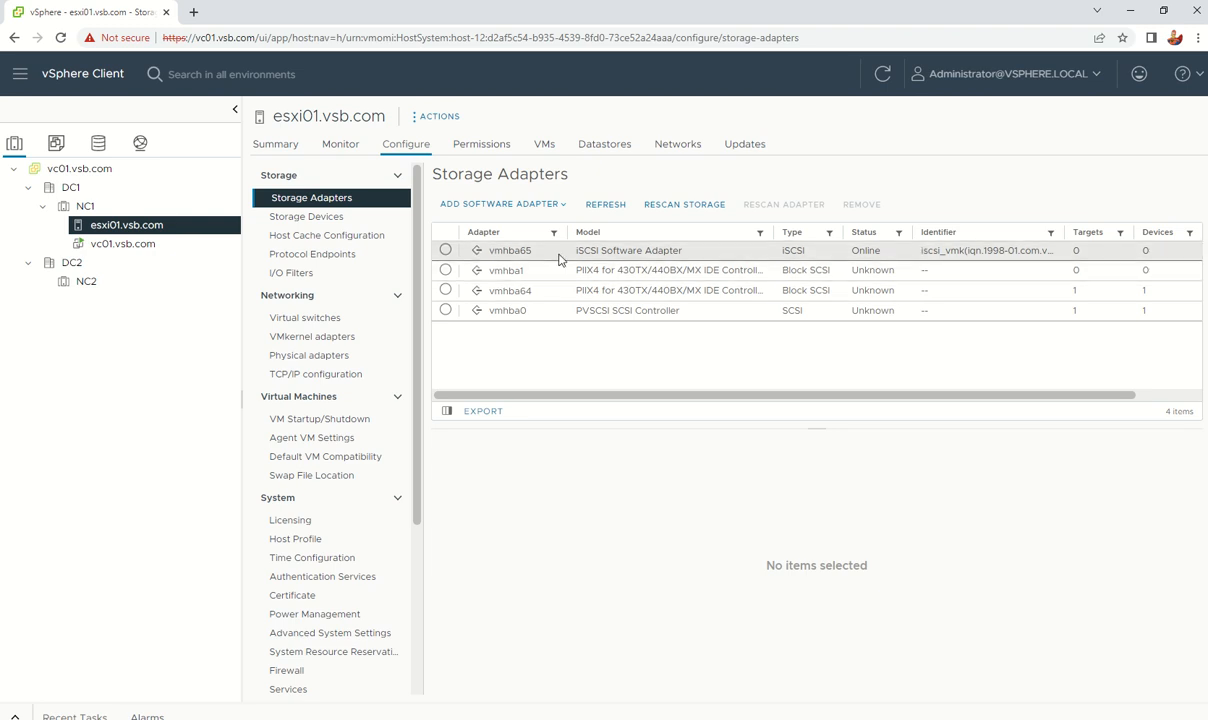
click(446, 251)
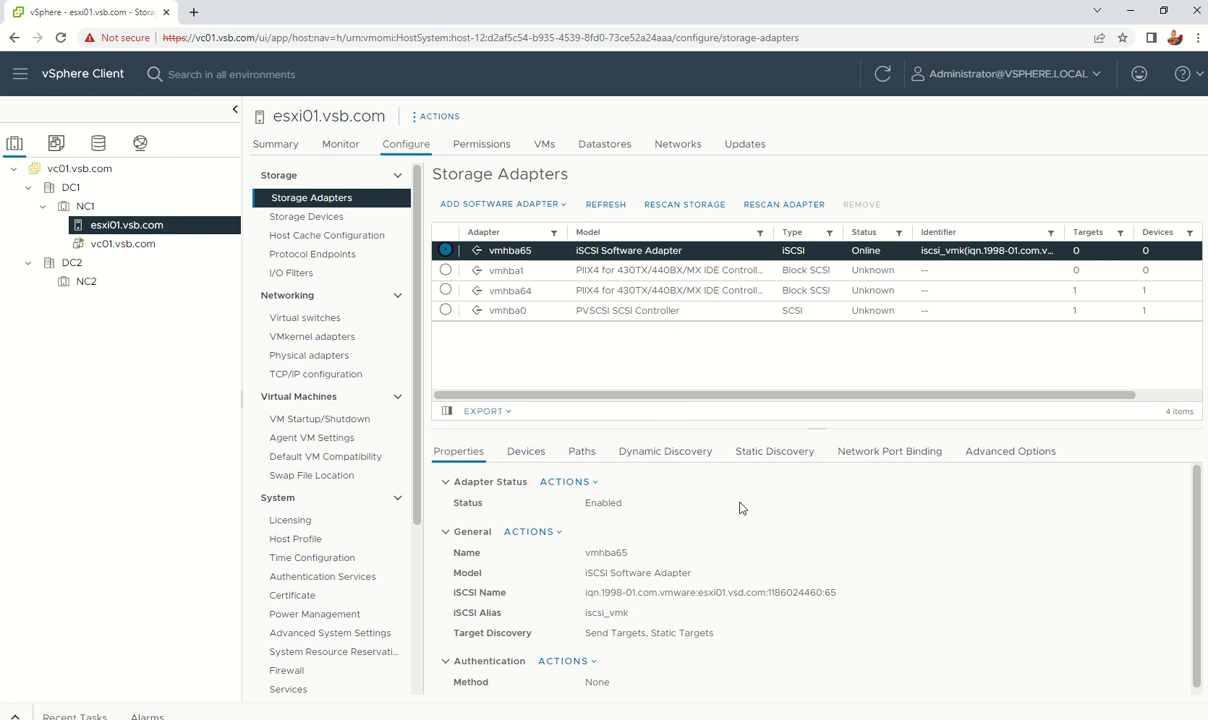
Step: Review vmhba65's properties, including its iSCSI name and authentication options
scroll(710, 536, down, 1)
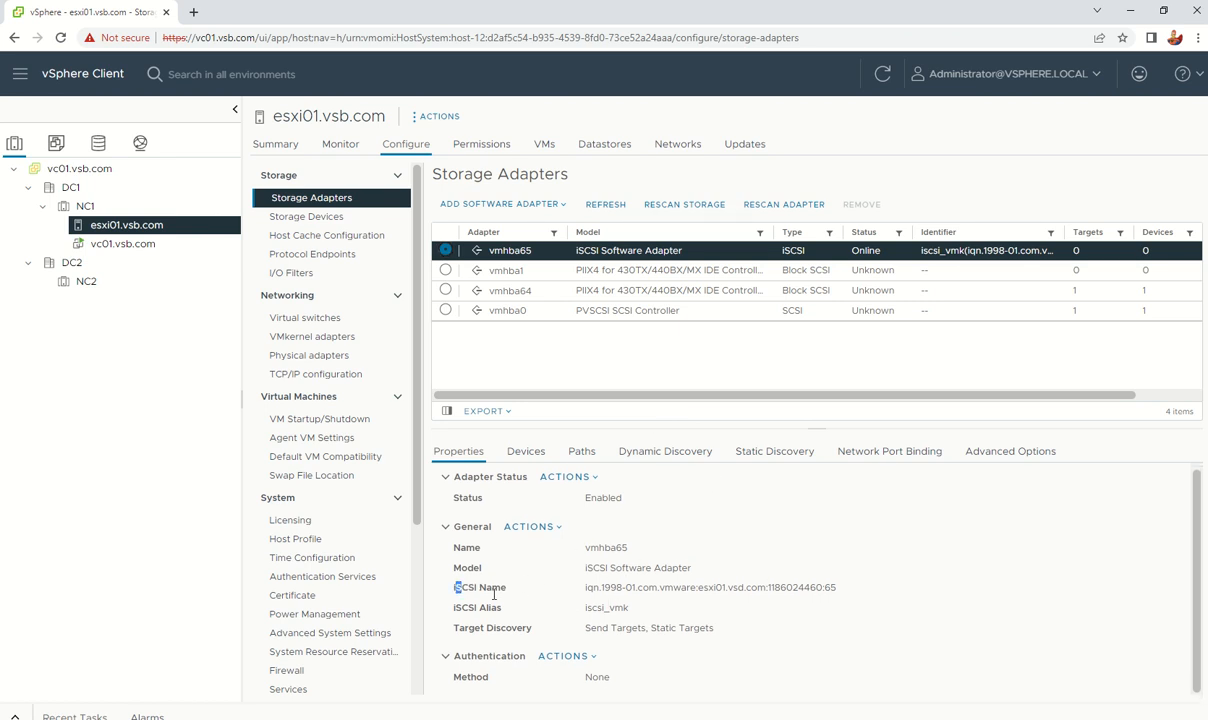
triple_click(458, 588)
scroll(600, 560, up, 1)
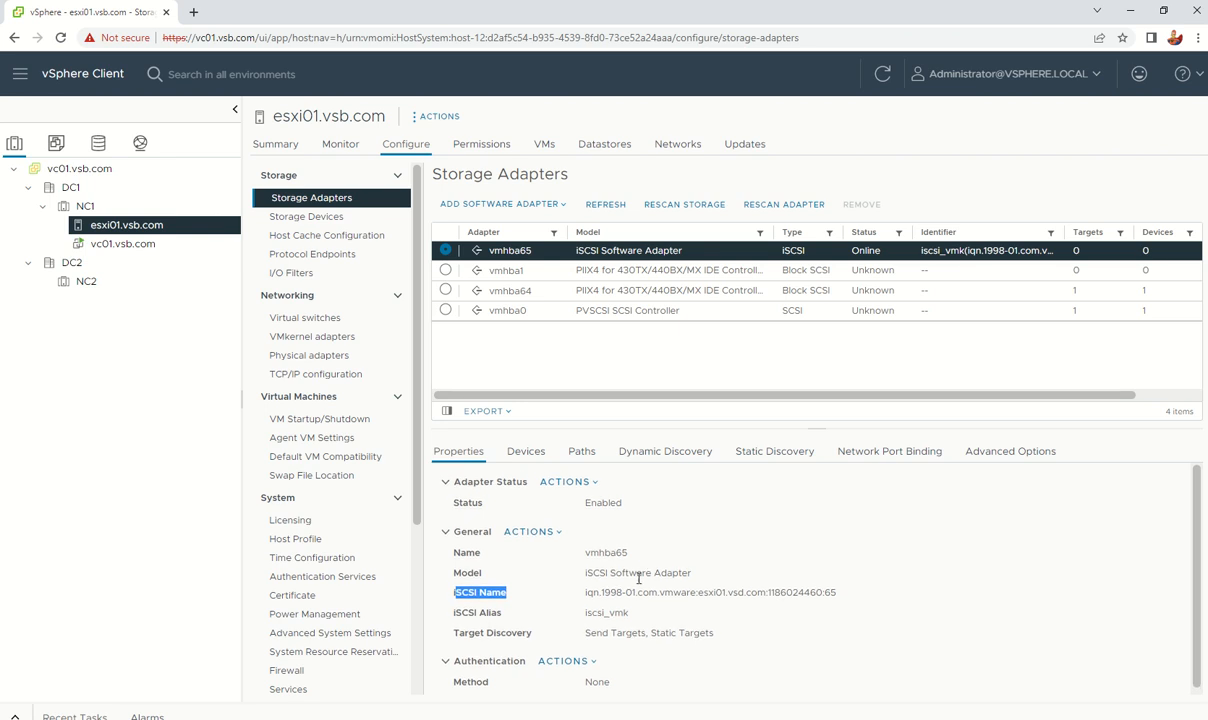
click(588, 663)
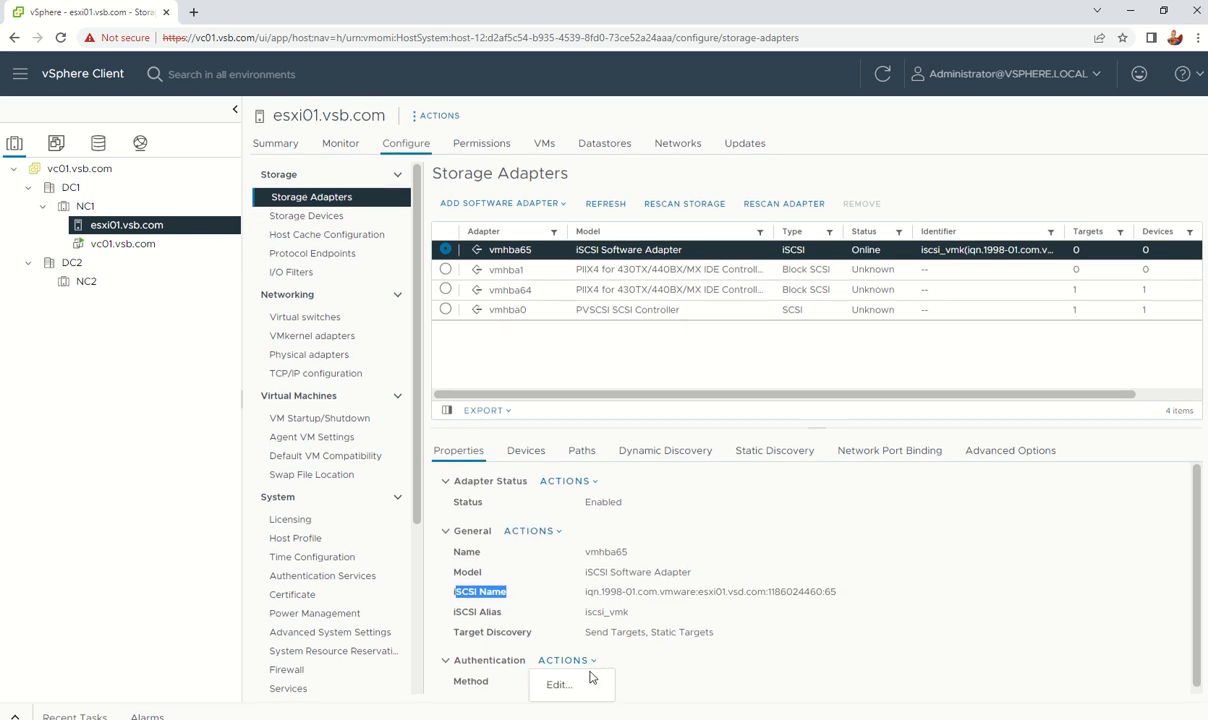
click(755, 653)
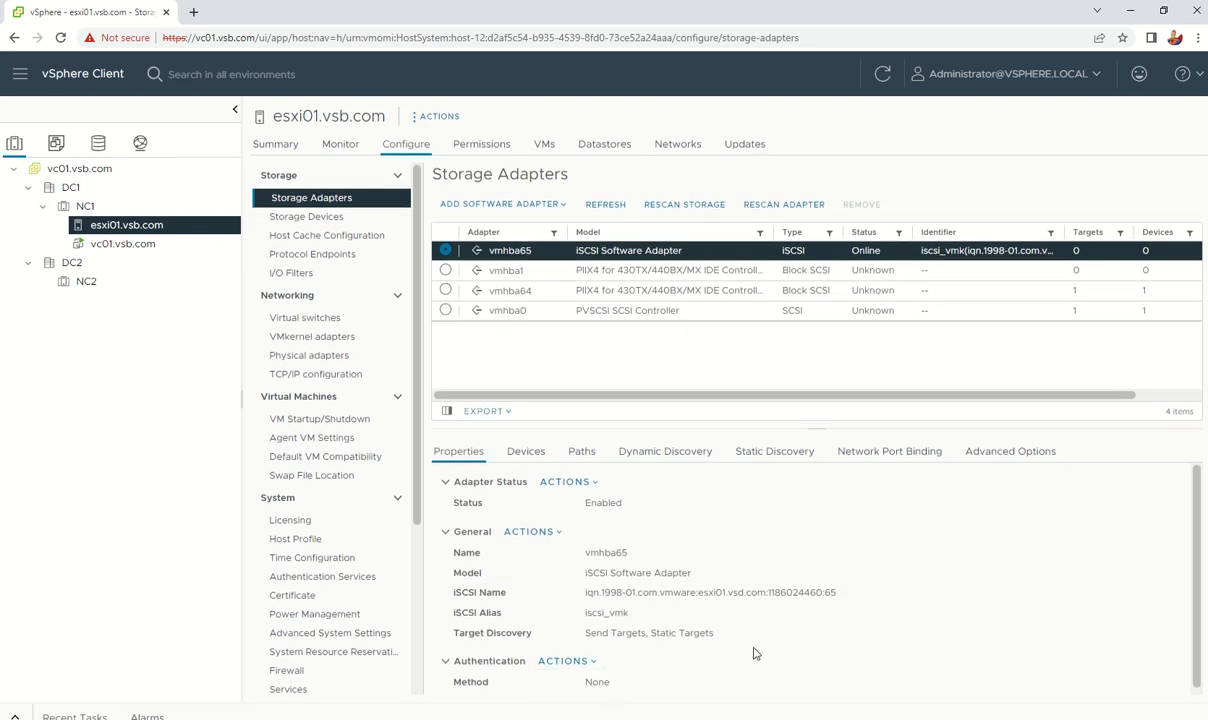
Step: Check vmhba65's Devices and discovery tabs, then begin adding a dynamic discovery send target
click(527, 458)
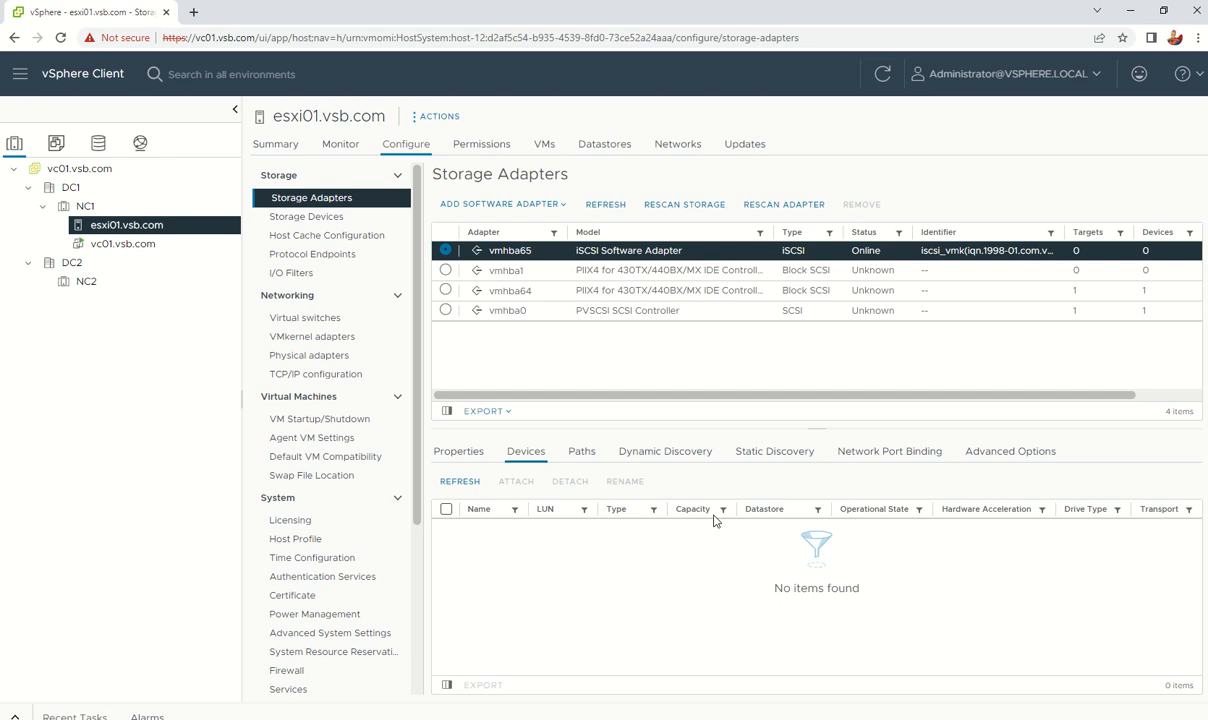
click(756, 459)
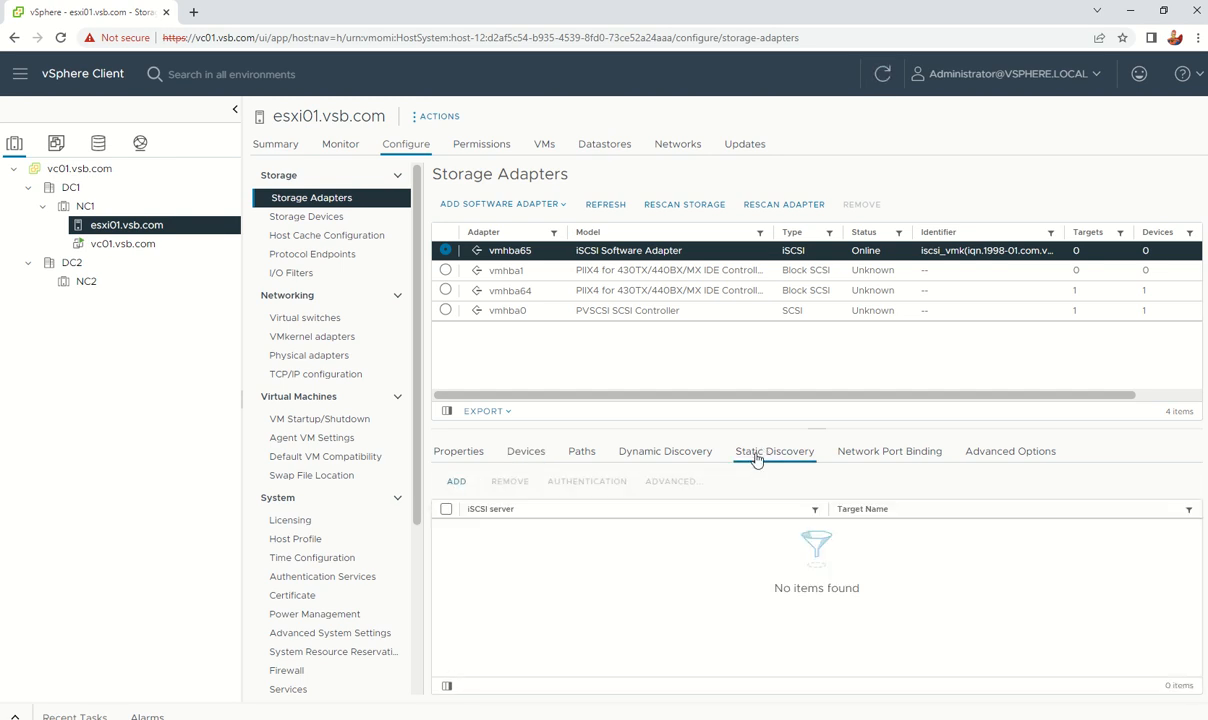
click(633, 461)
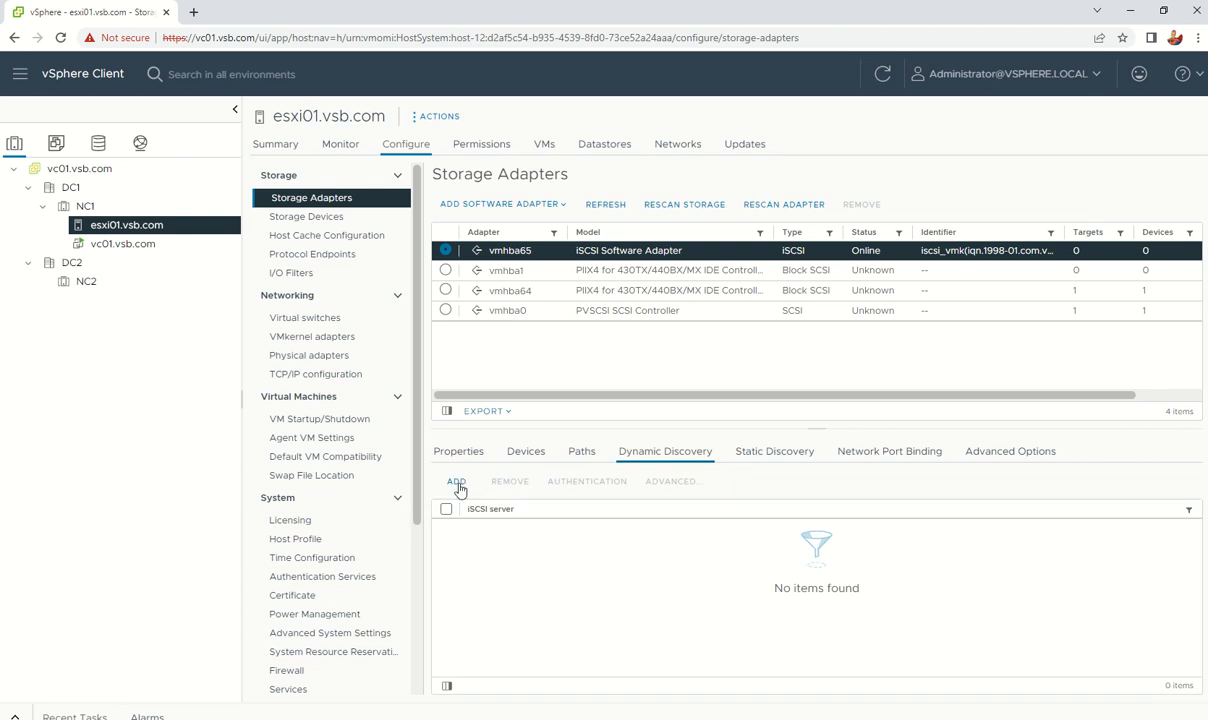
click(459, 487)
Step: Focus the iSCSI Server address field in vmhba65's Add Send Target Server dialog
click(597, 355)
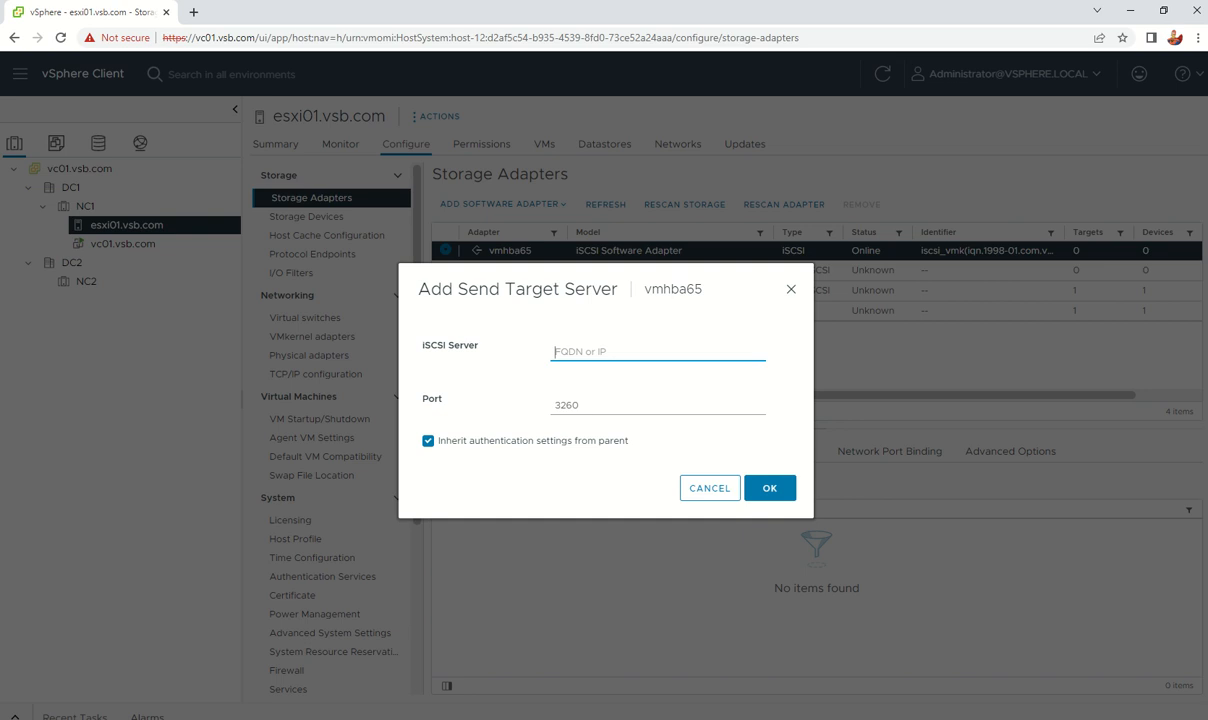
key(alt+Tab)
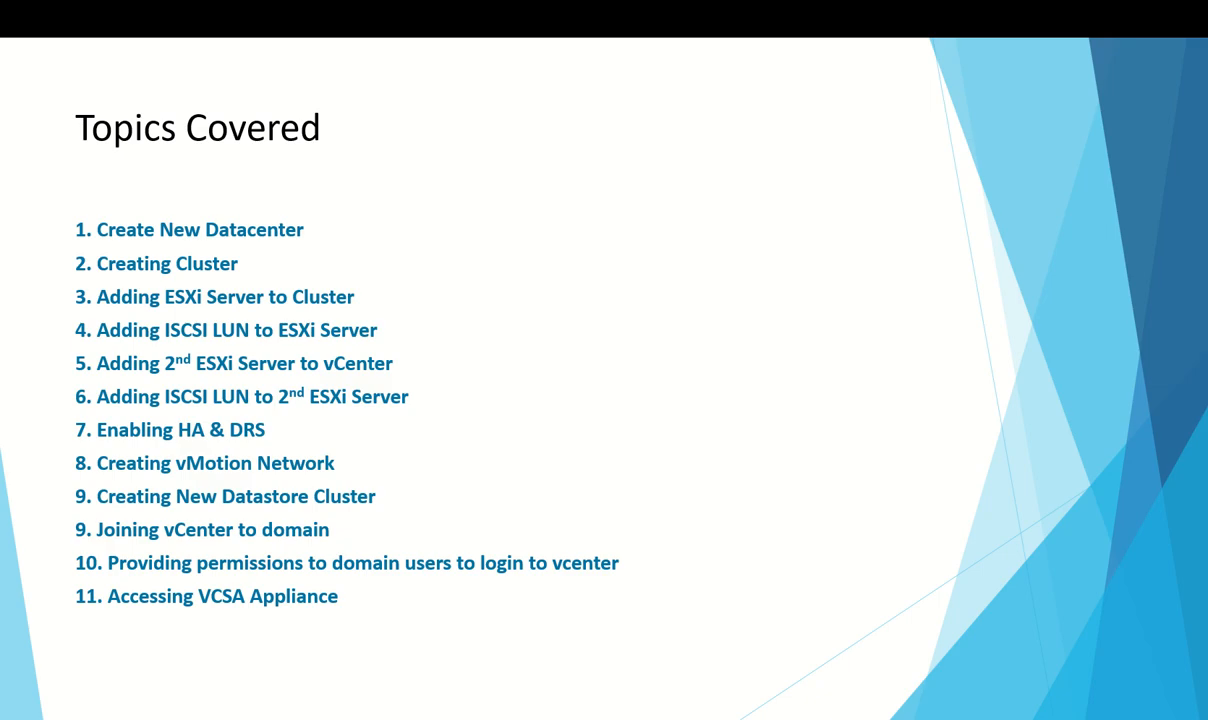
scroll(449, 474, down, 2)
scroll(449, 474, up, 2)
scroll(449, 474, down, 1)
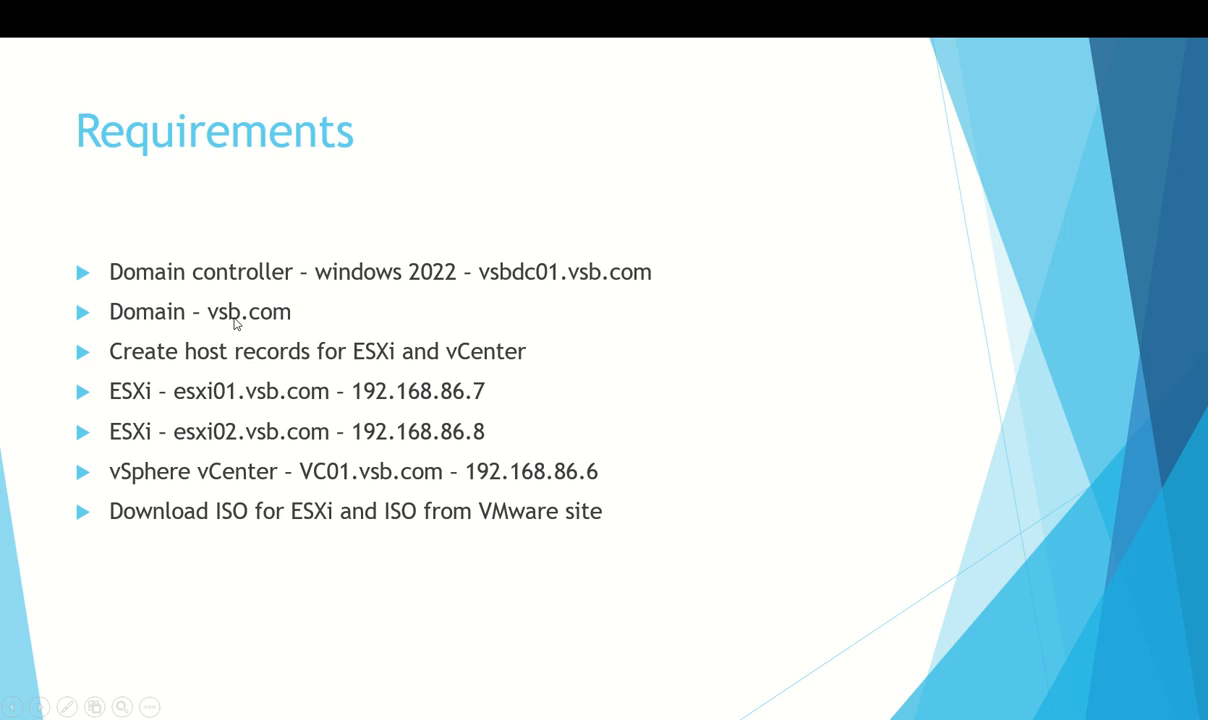
click(717, 299)
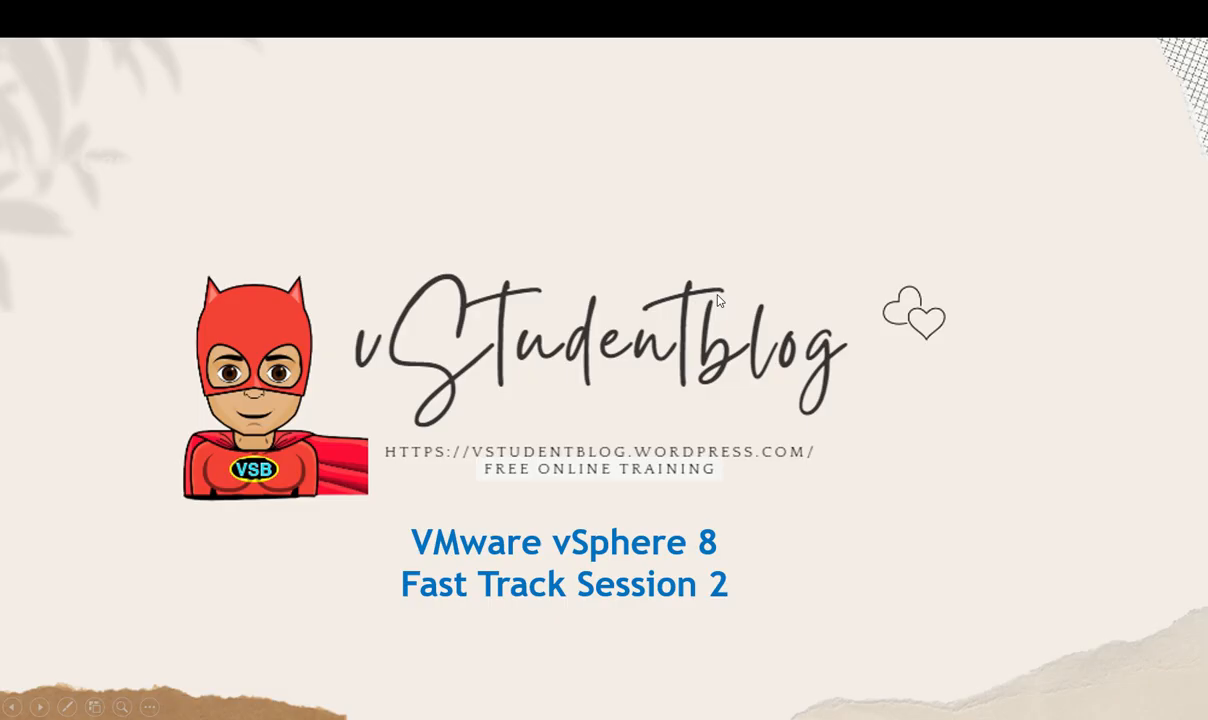
scroll(717, 299, up, 1)
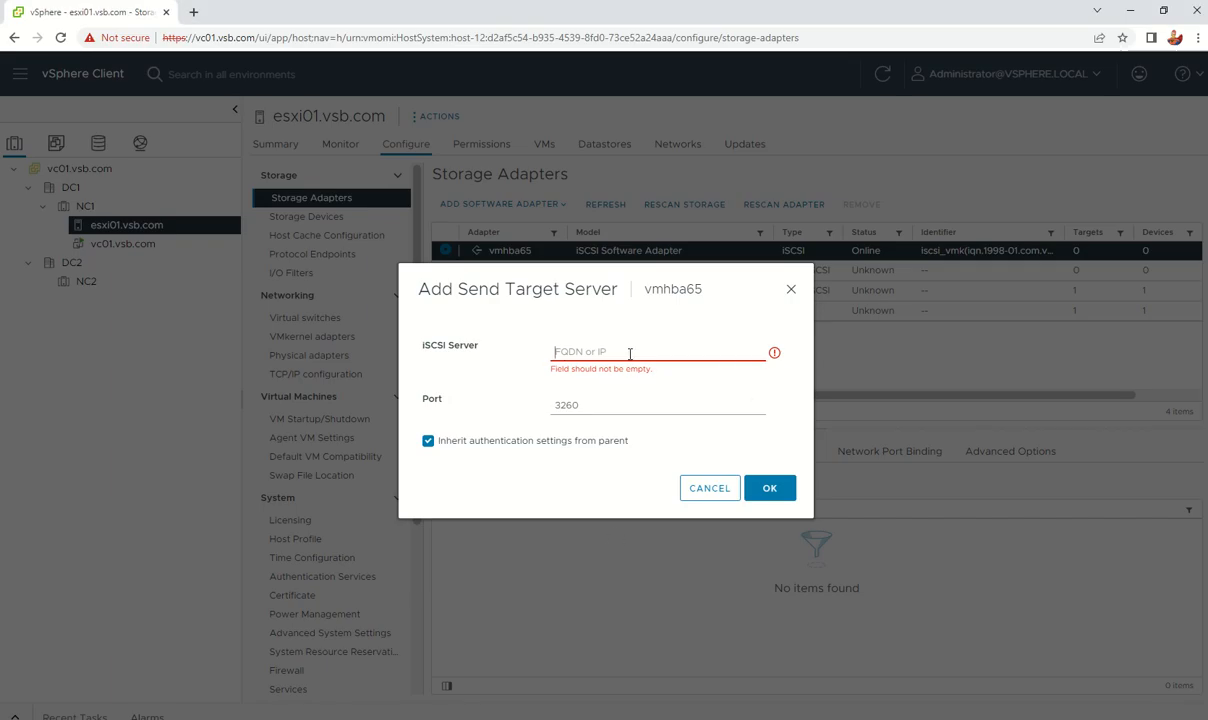
Step: Add 92.168.86.5 as a send target server on vmhba65 and select the new entry
text(92.168)
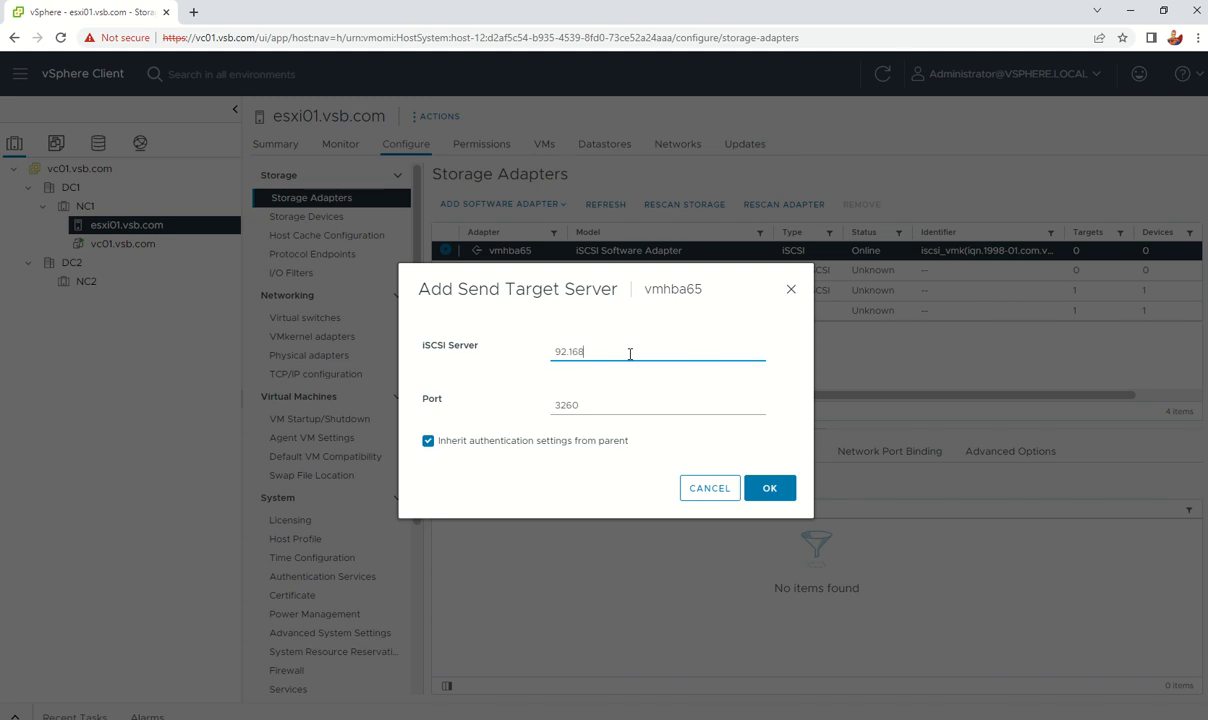
text(.86.5)
click(768, 488)
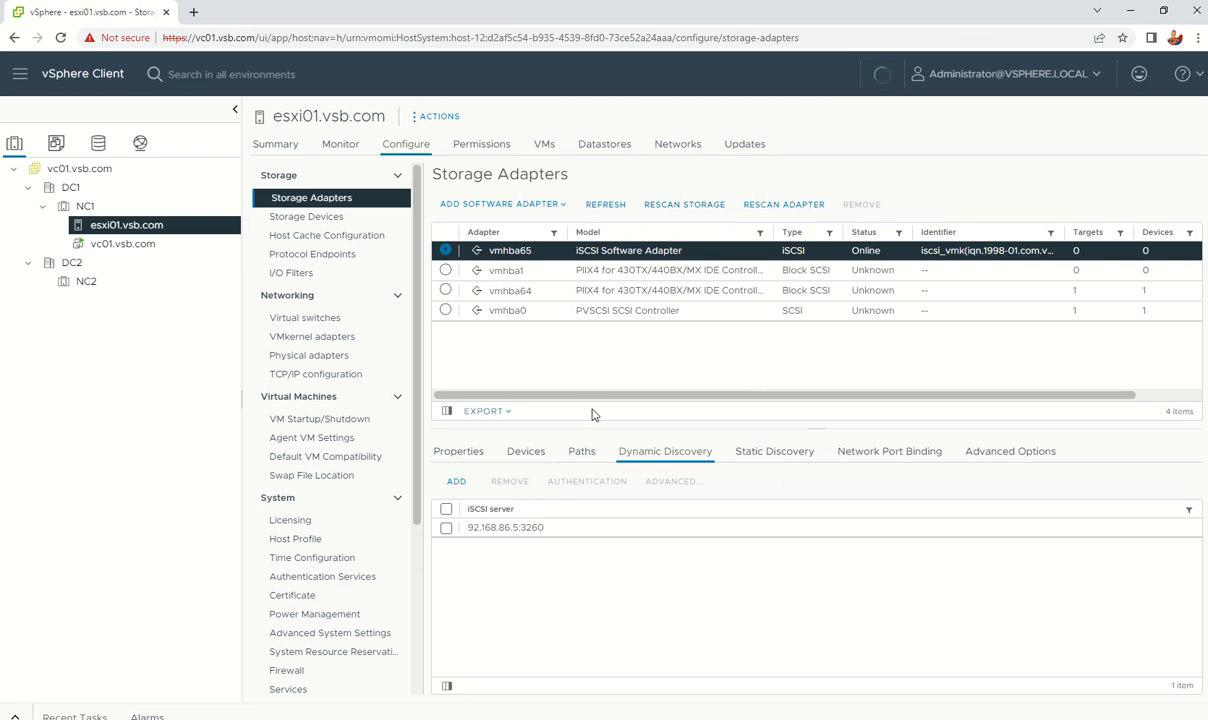
click(446, 528)
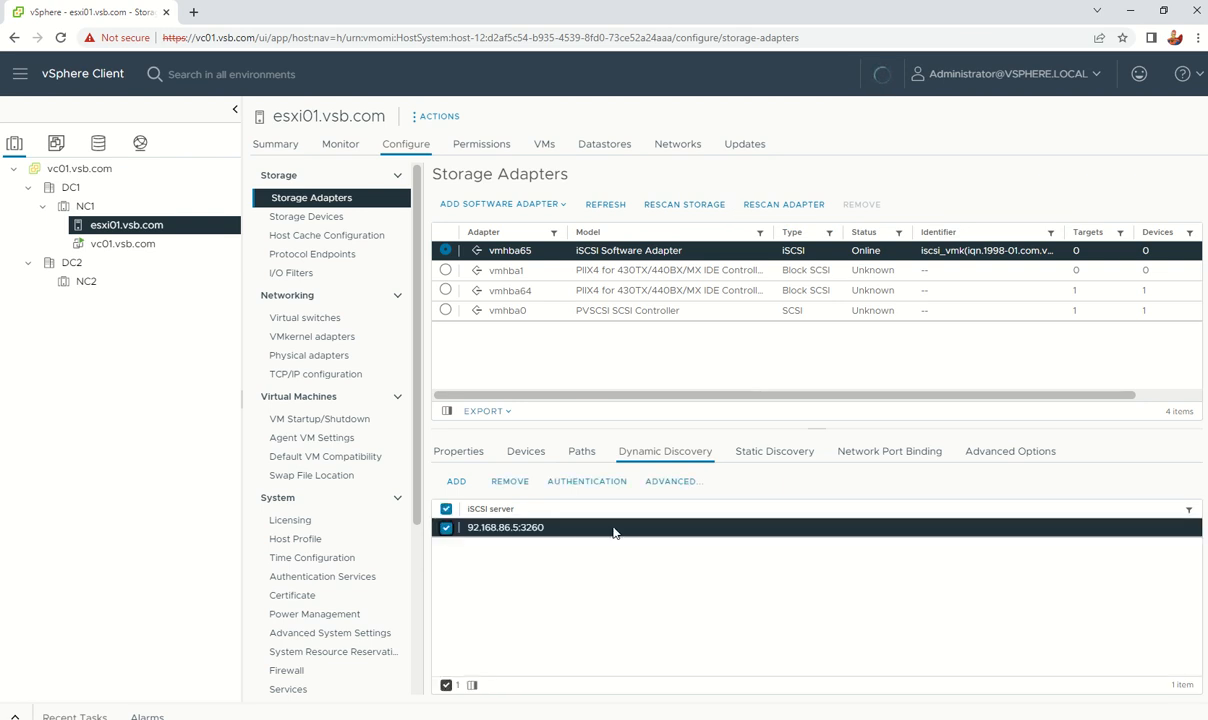
Step: Check static discovery, rescan the host's storage, and view vmhba65's devices
click(792, 455)
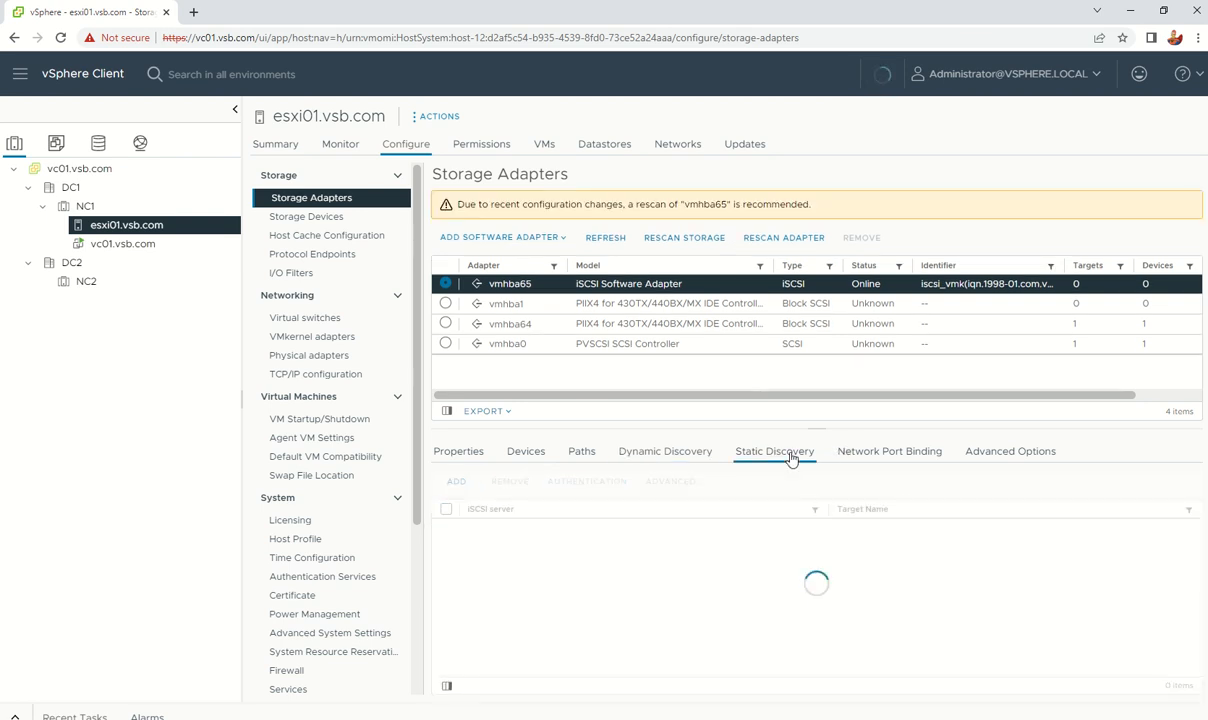
click(640, 449)
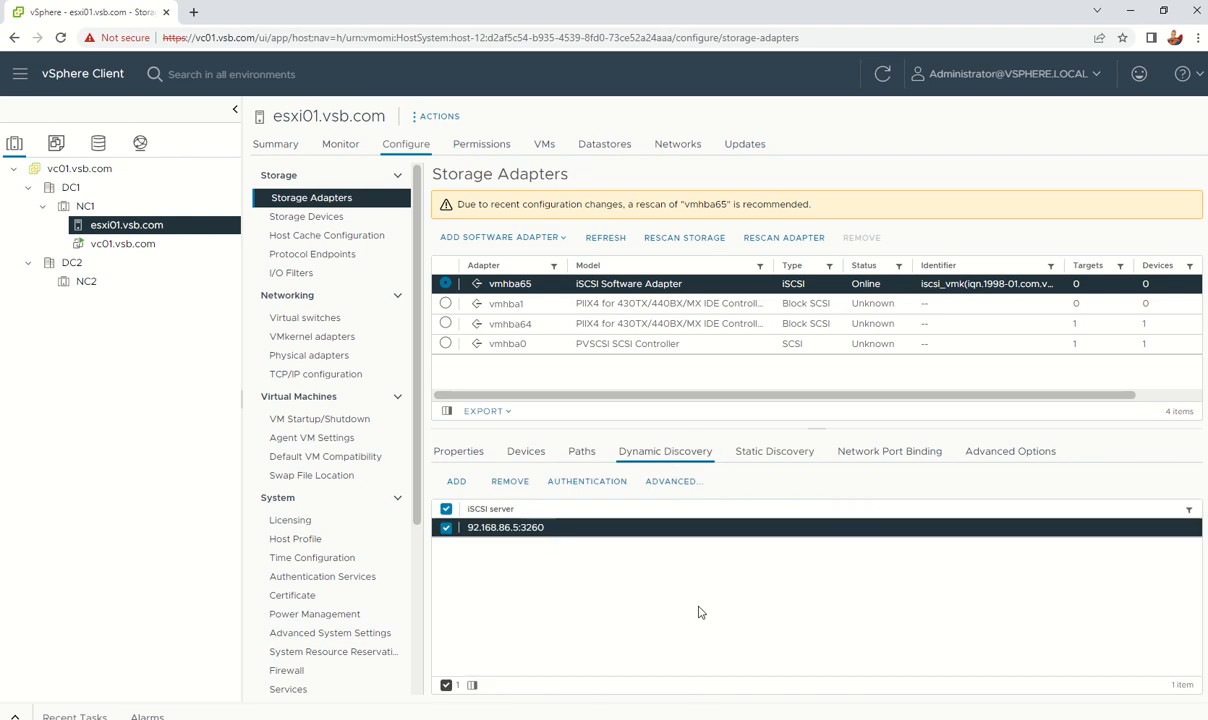
click(650, 240)
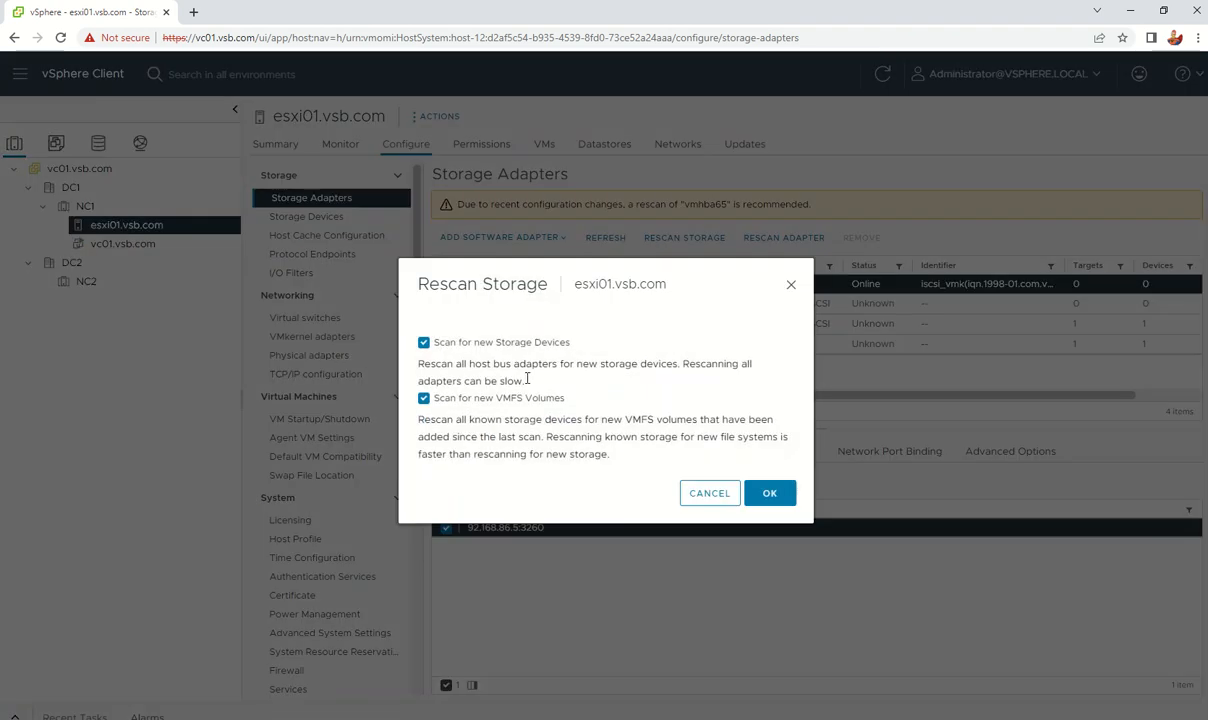
click(769, 493)
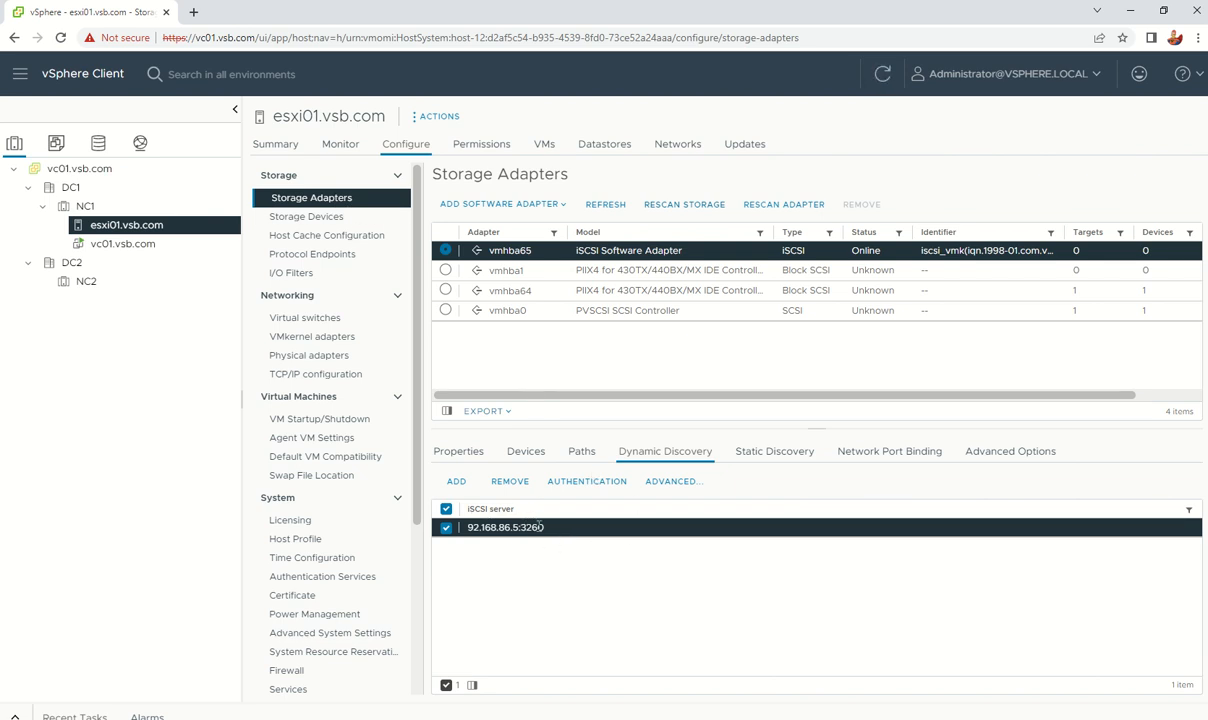
click(533, 456)
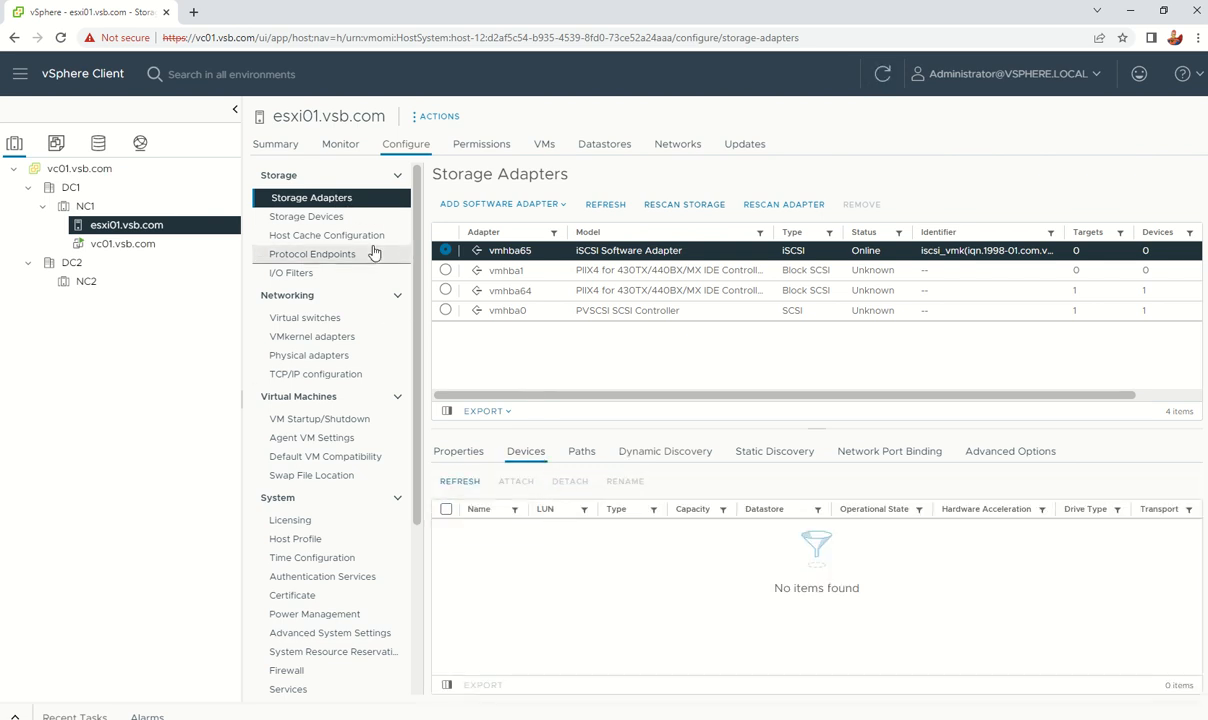
Step: Refresh esxi01.vsb.com's Storage Devices list and show the 200 GB local disk's properties
click(299, 220)
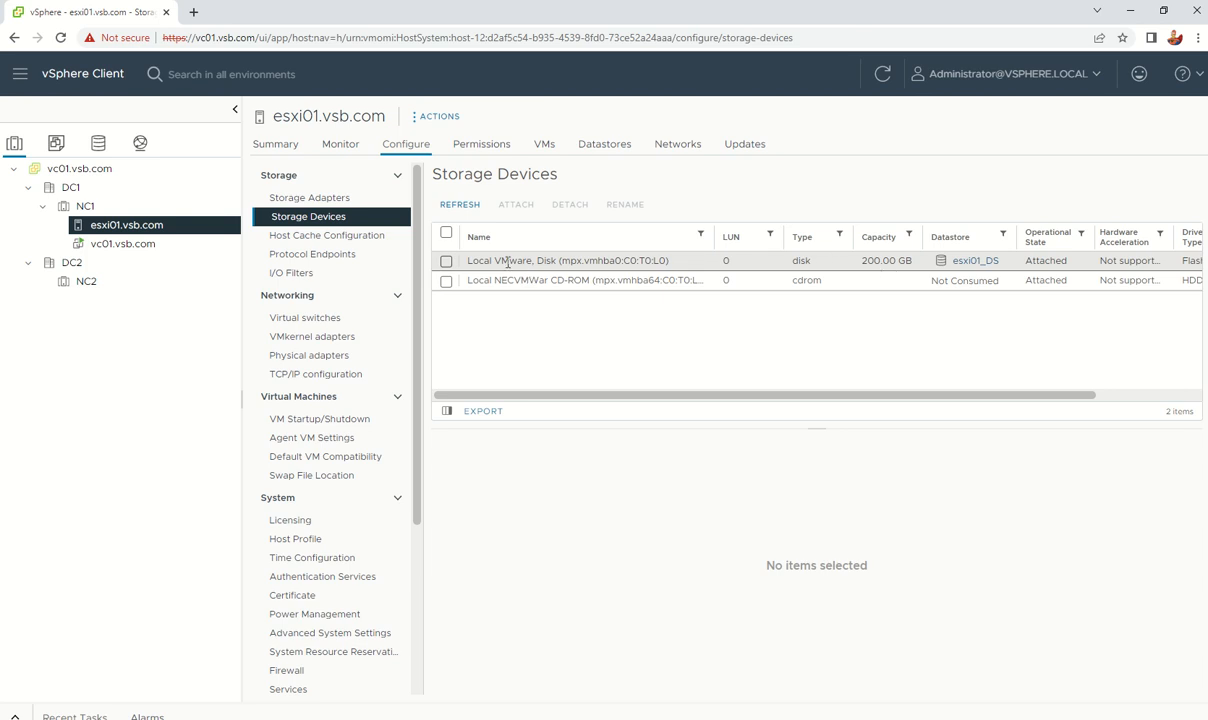
click(471, 207)
click(556, 261)
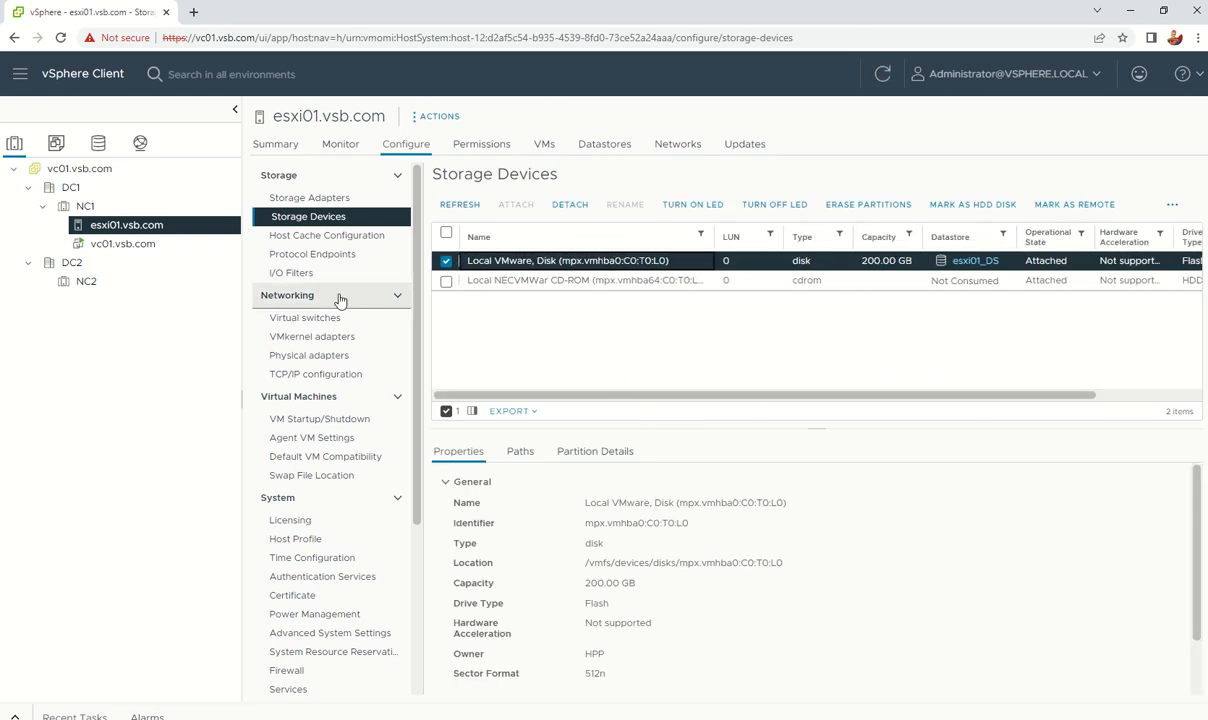
right_click(126, 224)
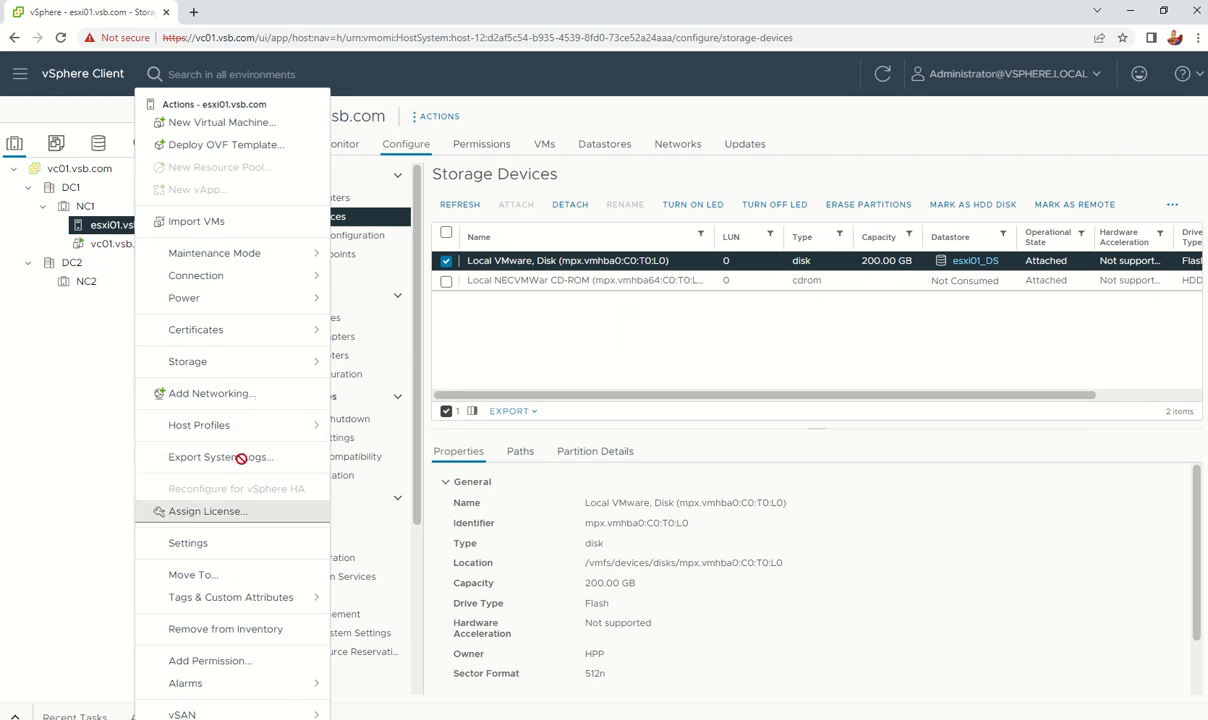
Step: Launch the New Datastore wizard from esxi01.vsb.com's Storage actions
click(250, 364)
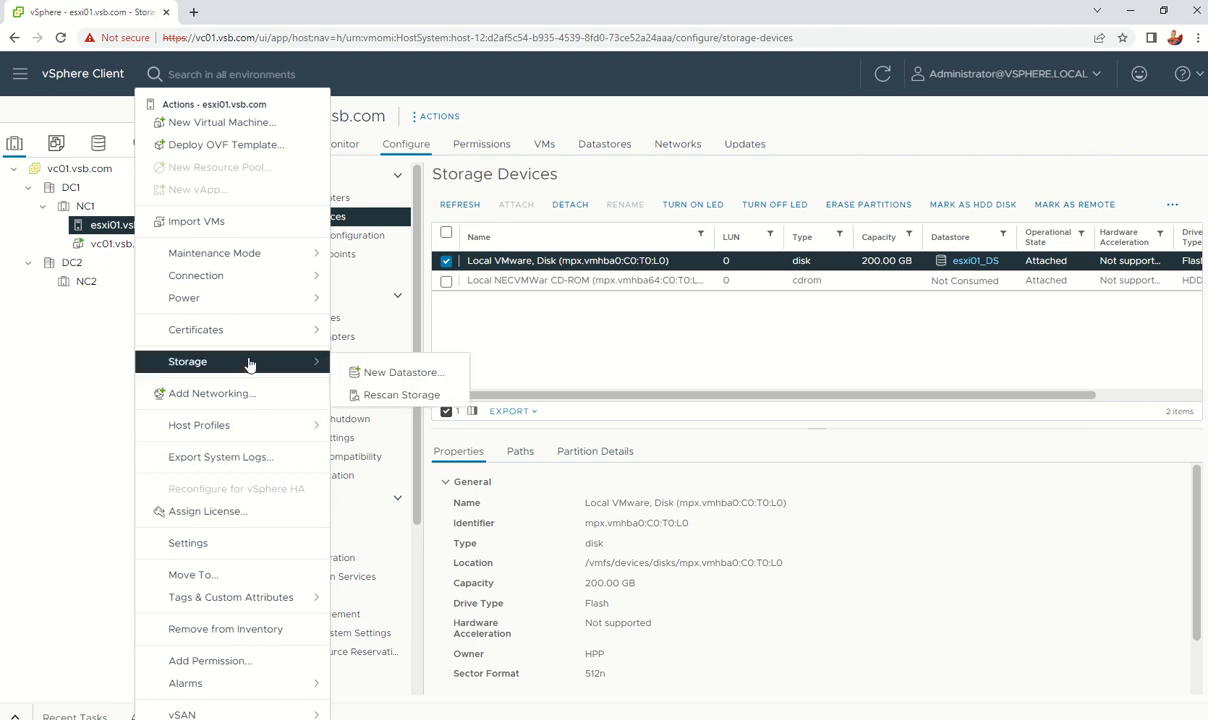
click(395, 373)
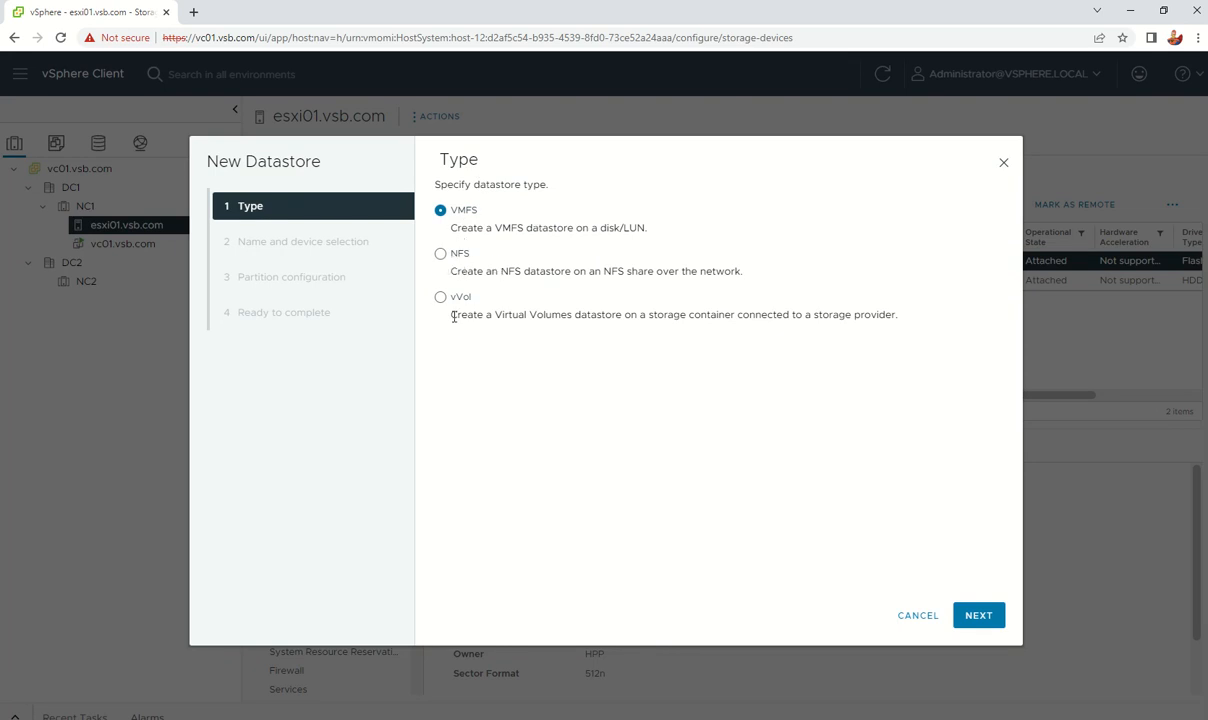
Step: Compare the vVol and NFS types, then keep VMFS and advance to the name and device step
drag(453, 316, 908, 317)
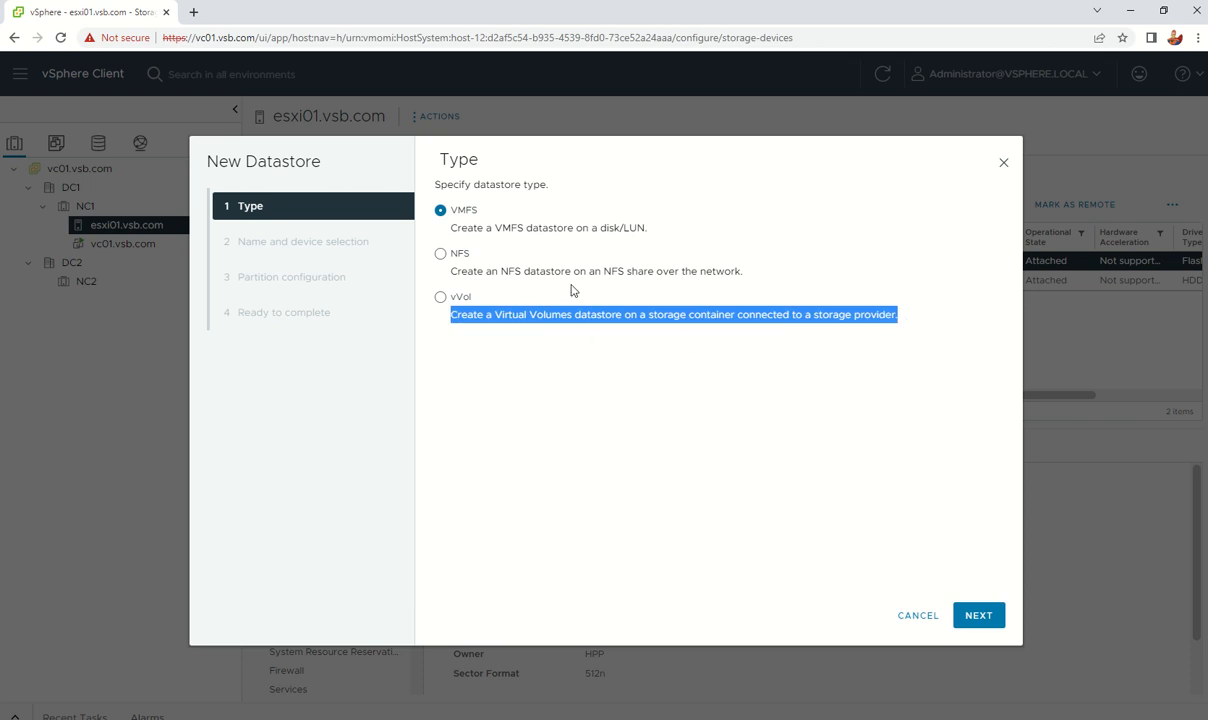
click(441, 254)
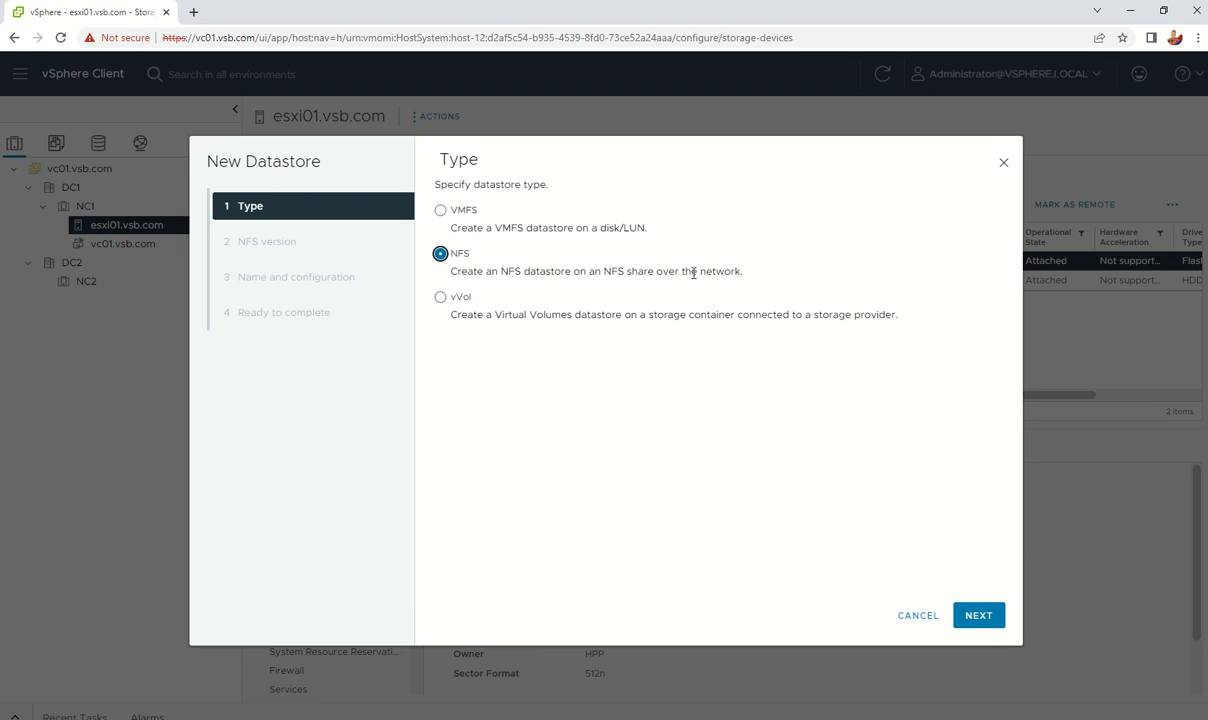
drag(757, 276, 400, 256)
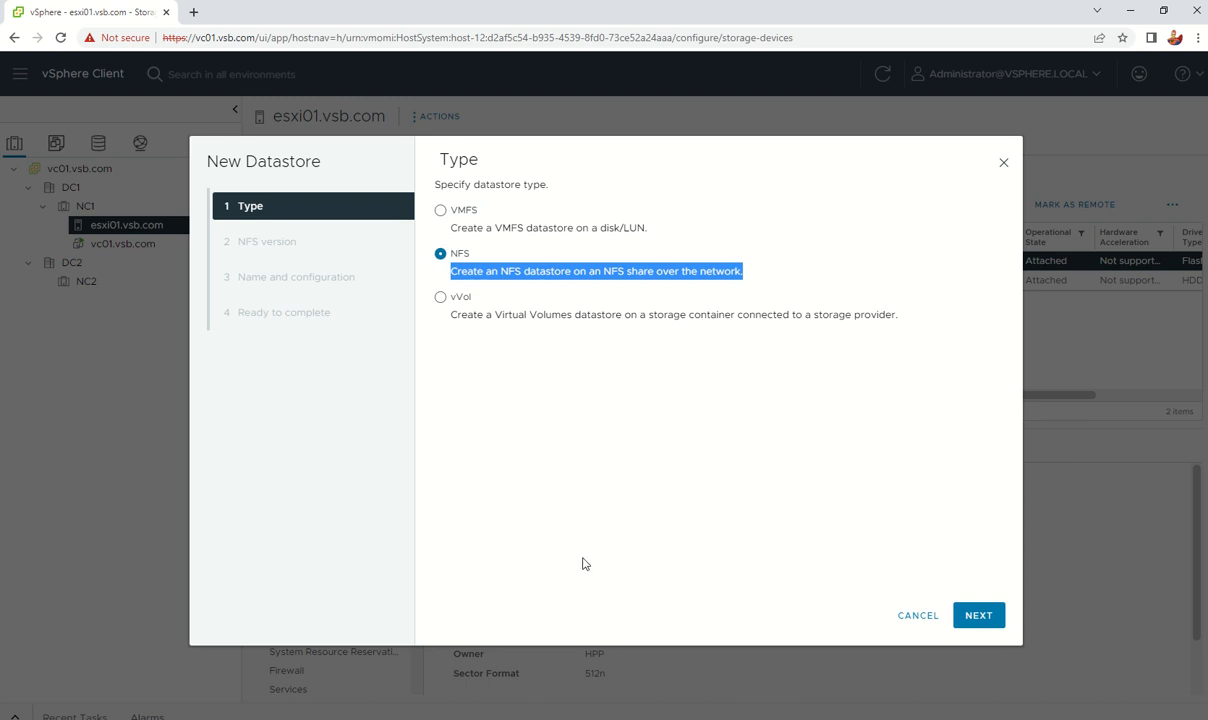
click(440, 209)
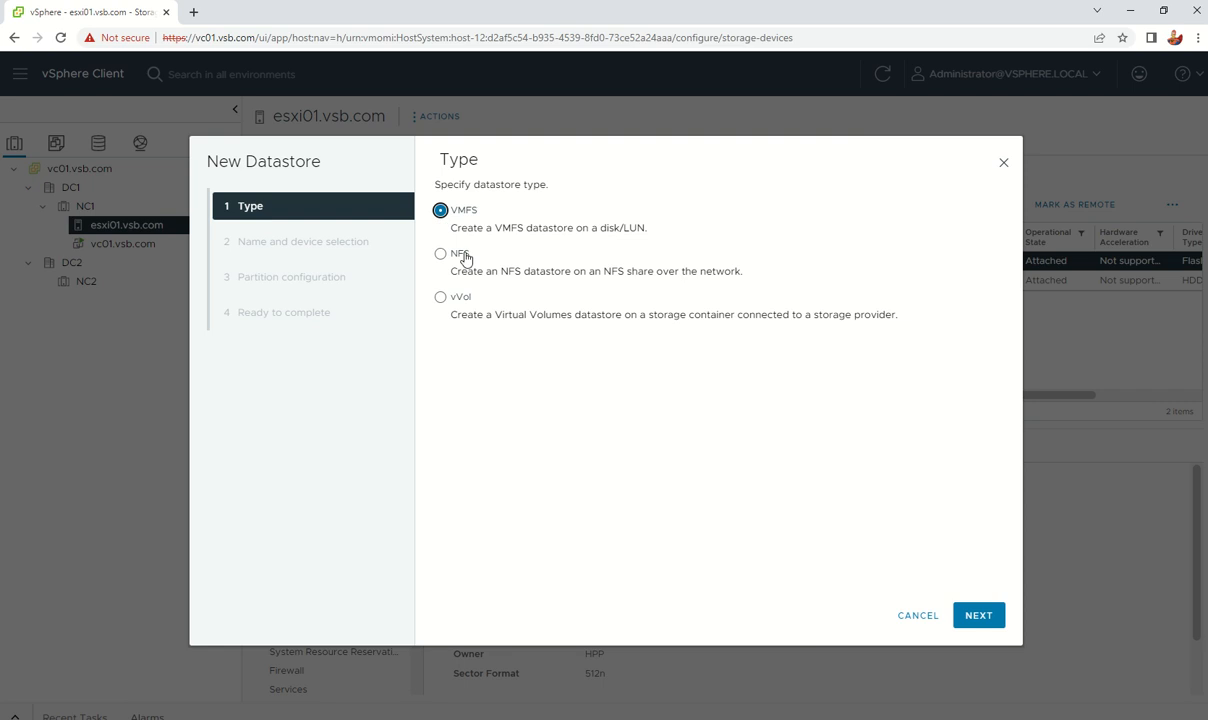
click(980, 616)
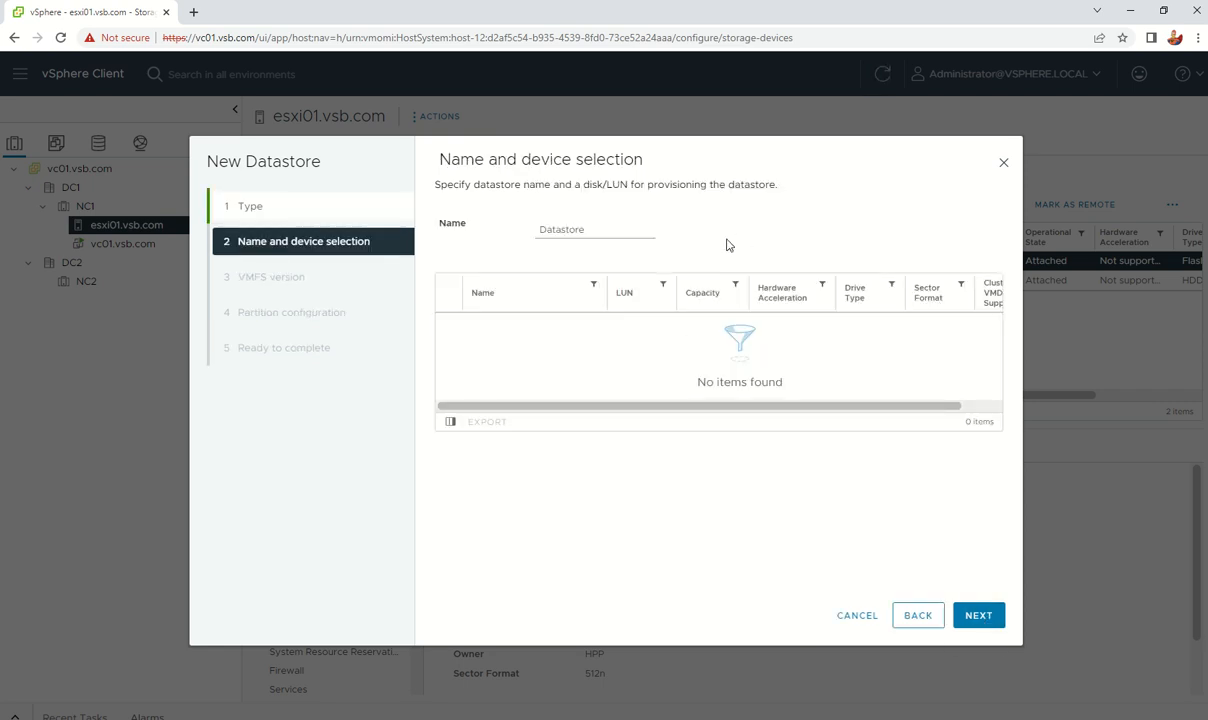
click(618, 238)
Step: Cancel the wizard and refresh Storage Devices, which still lists only the local disk and CD-ROM
click(856, 616)
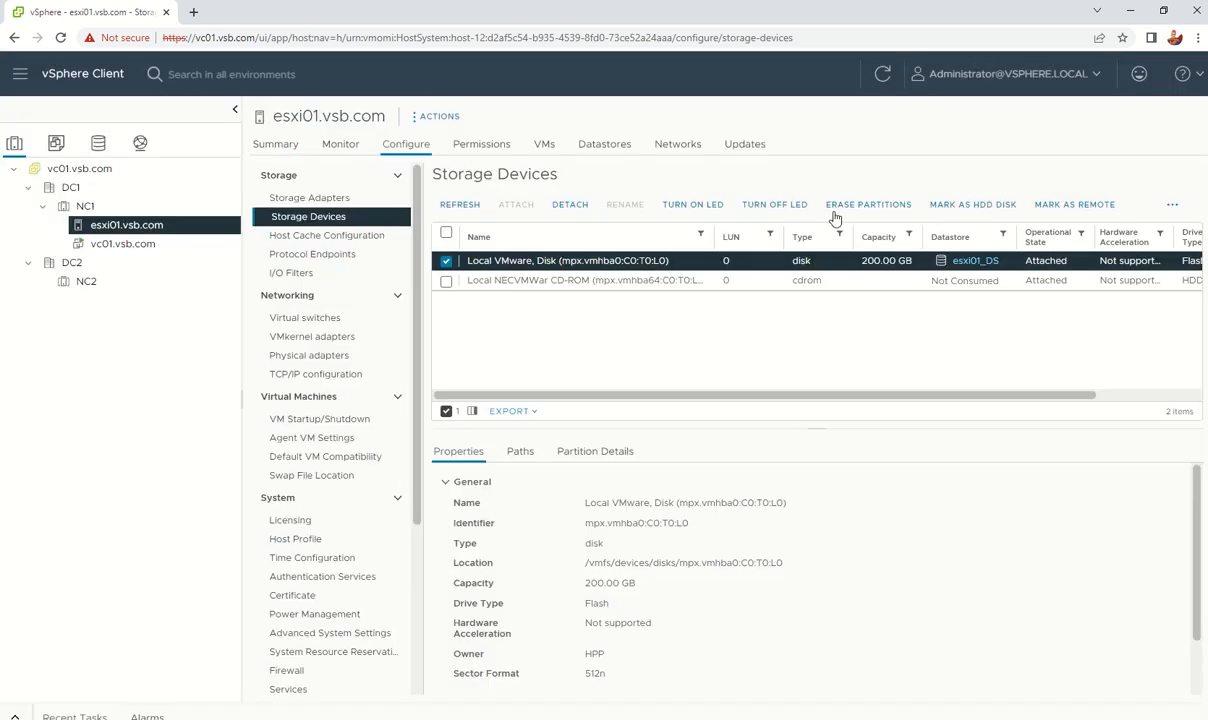
click(446, 281)
click(465, 208)
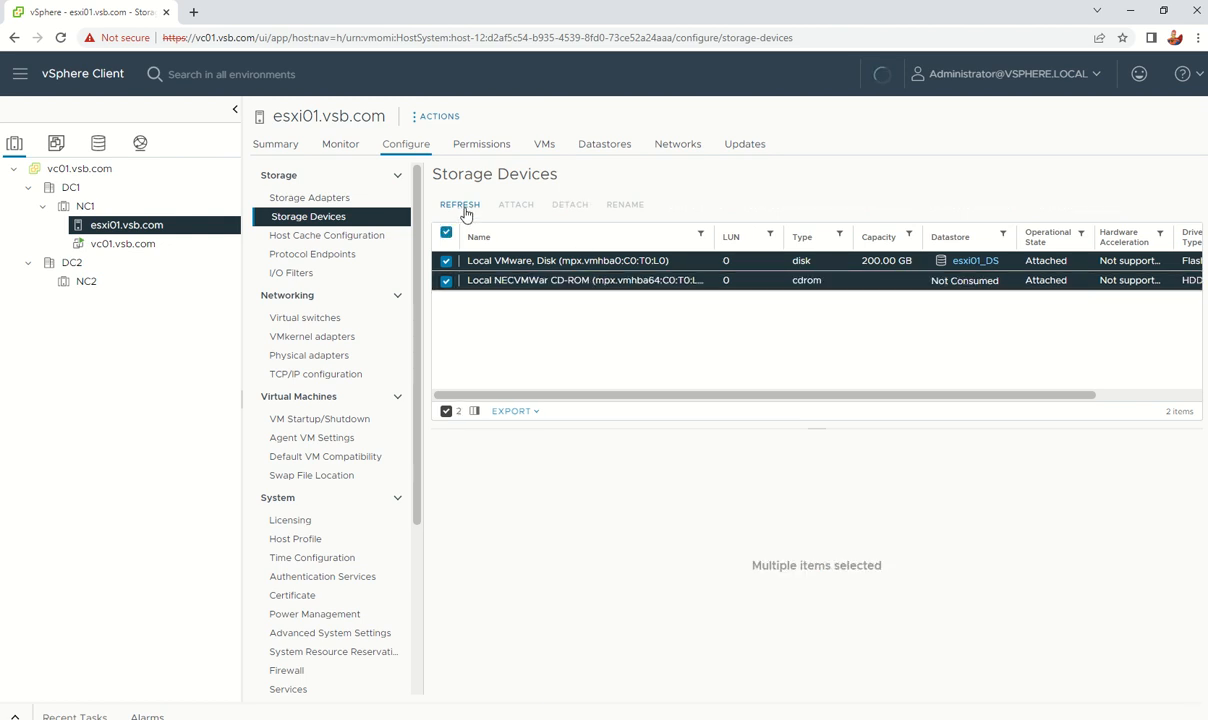
click(447, 282)
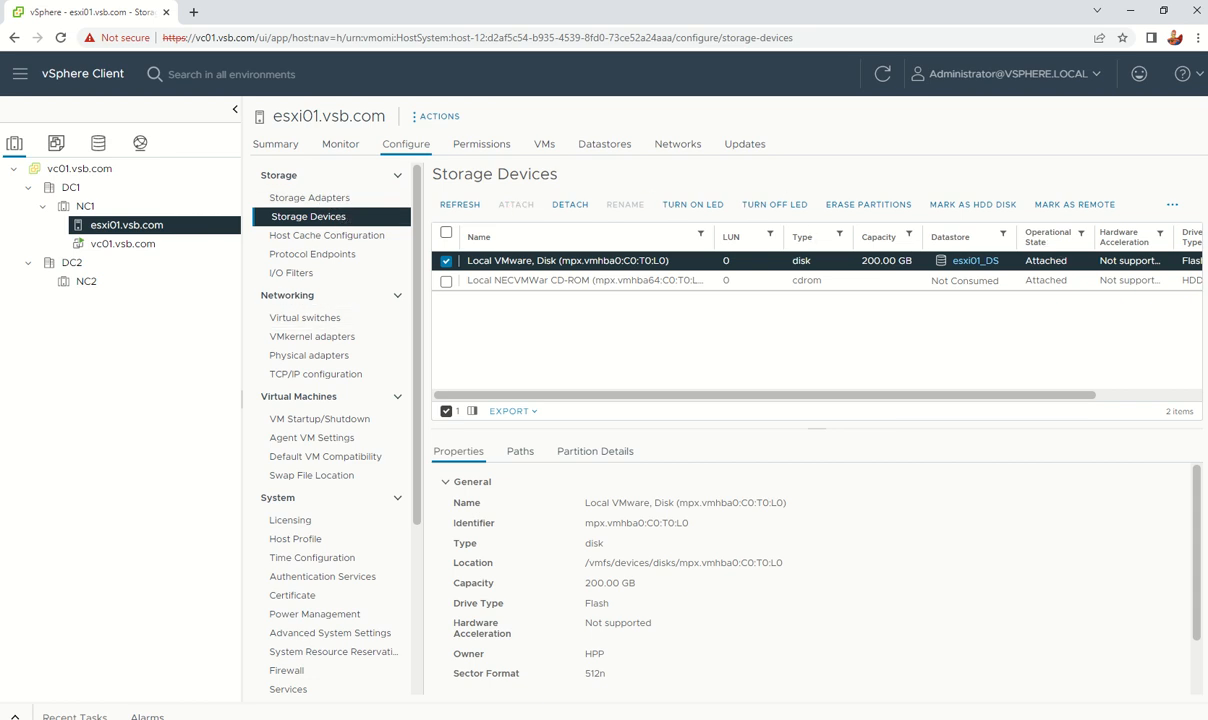
Step: Rescan esxi01's storage from its Storage actions and check the recent tasks list
right_click(151, 232)
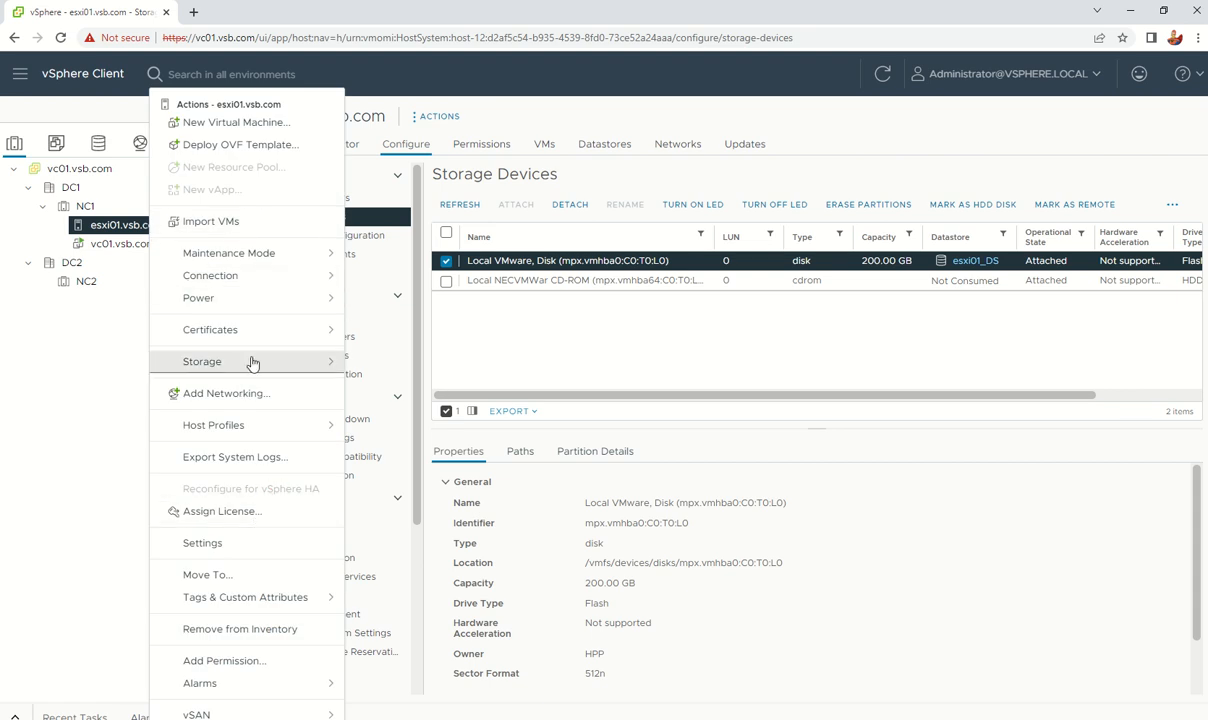
mouse_move(253, 363)
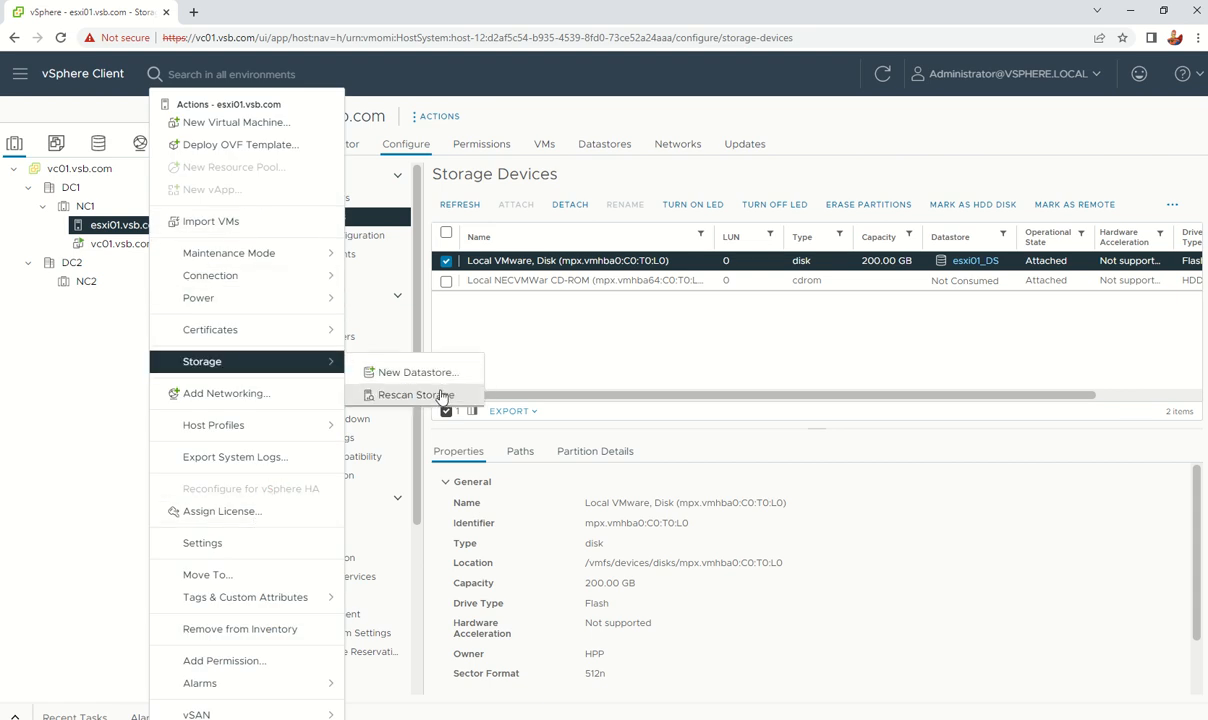
click(445, 394)
click(766, 493)
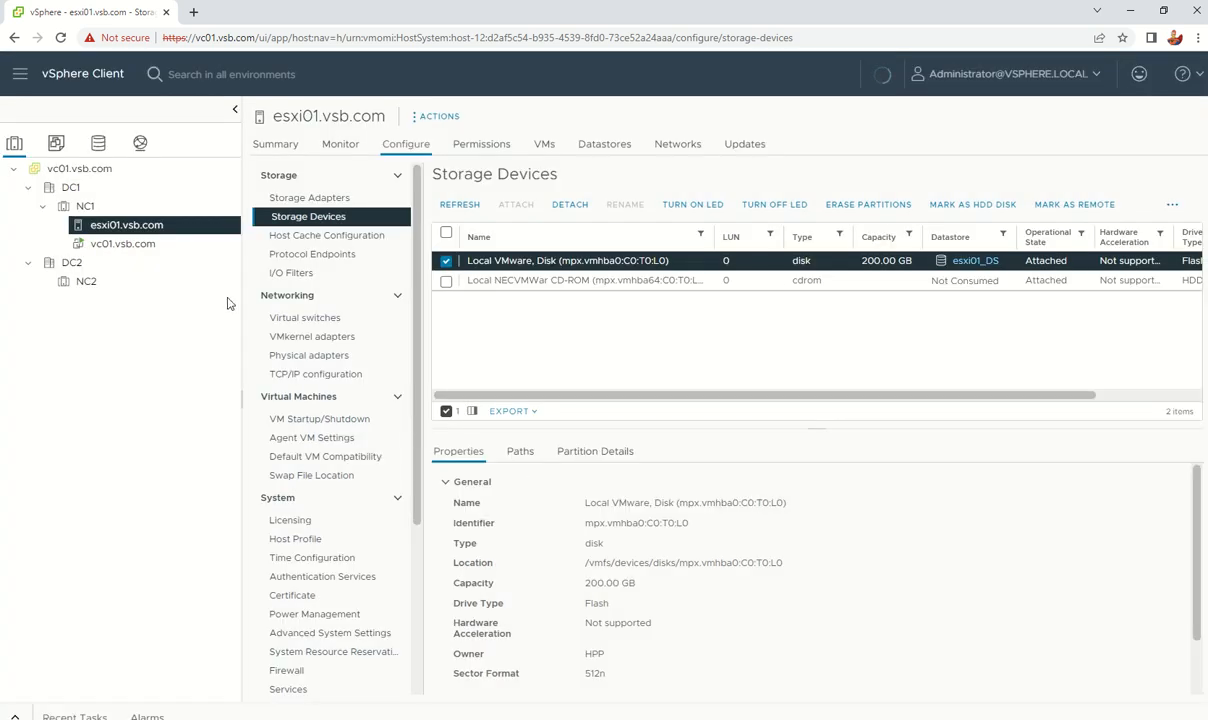
right_click(130, 228)
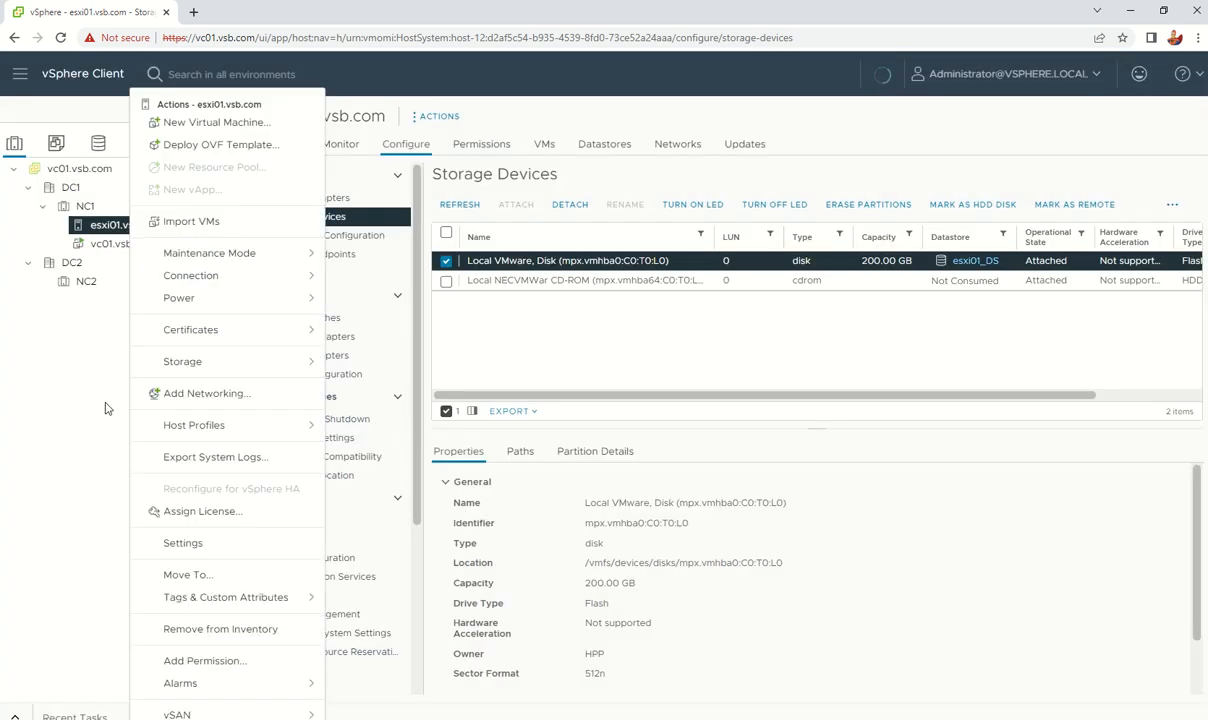
click(59, 531)
click(14, 716)
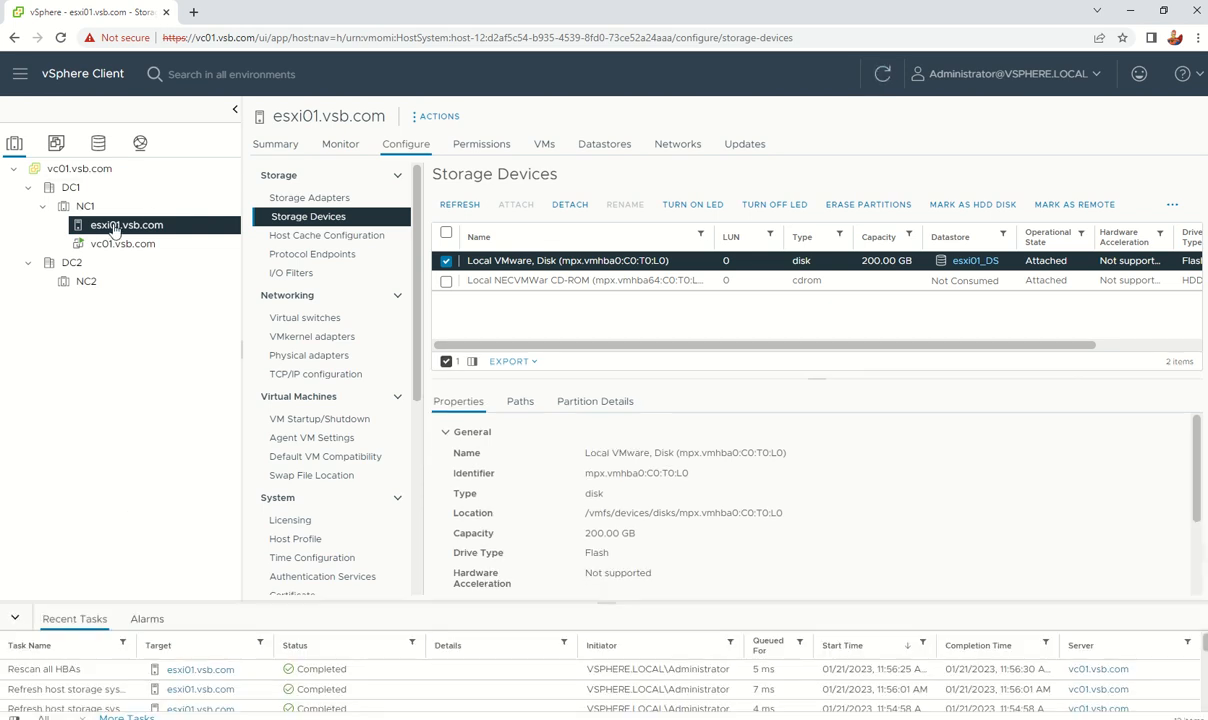
Step: Reopen the New Datastore wizard with VMFS, find no disks listed, and go back
right_click(118, 225)
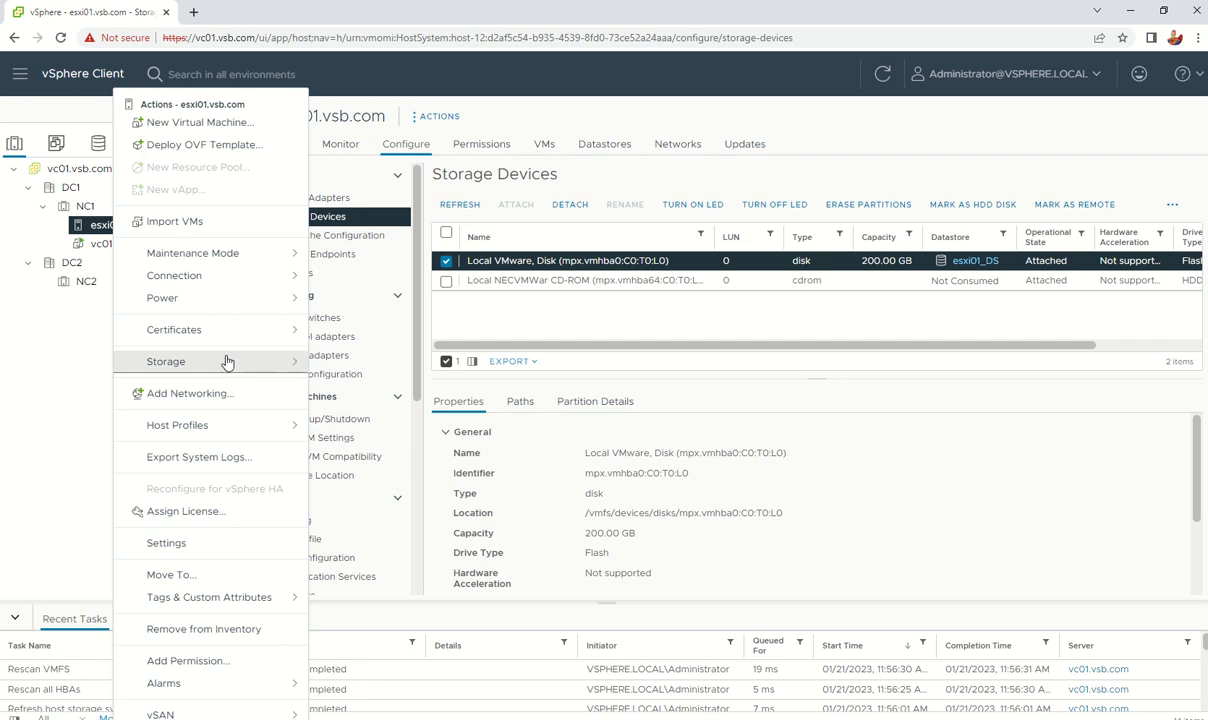
mouse_move(284, 365)
click(352, 368)
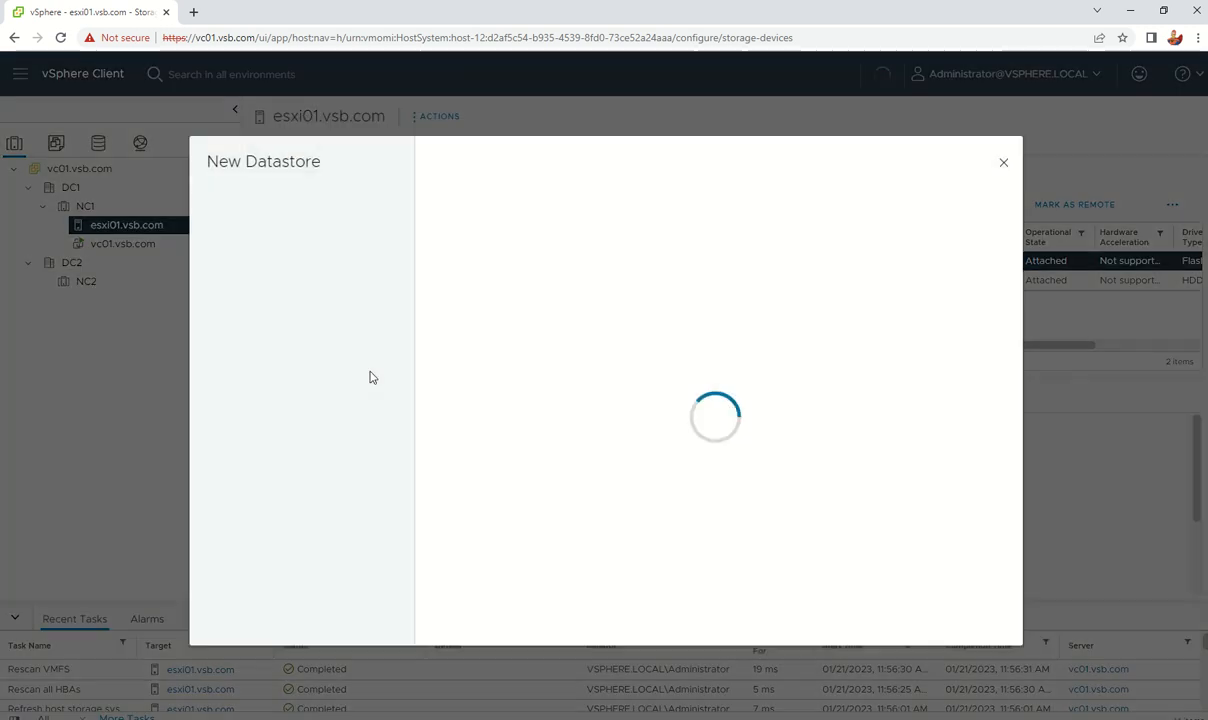
click(979, 616)
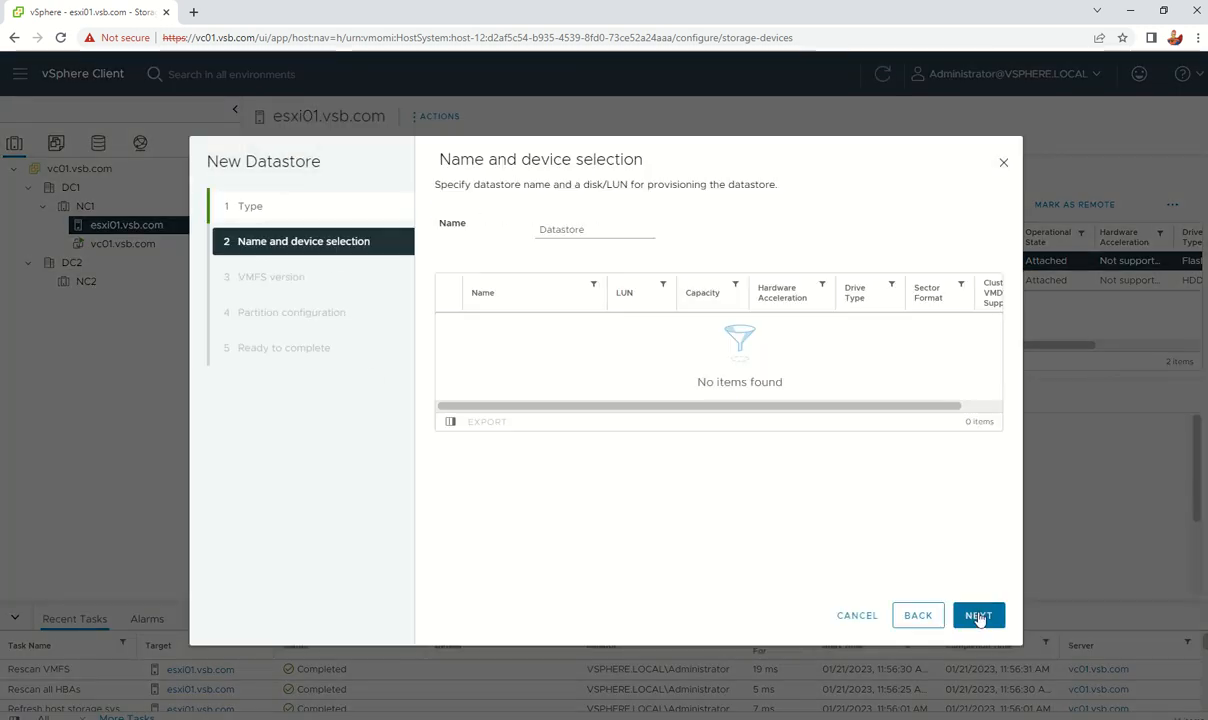
click(587, 231)
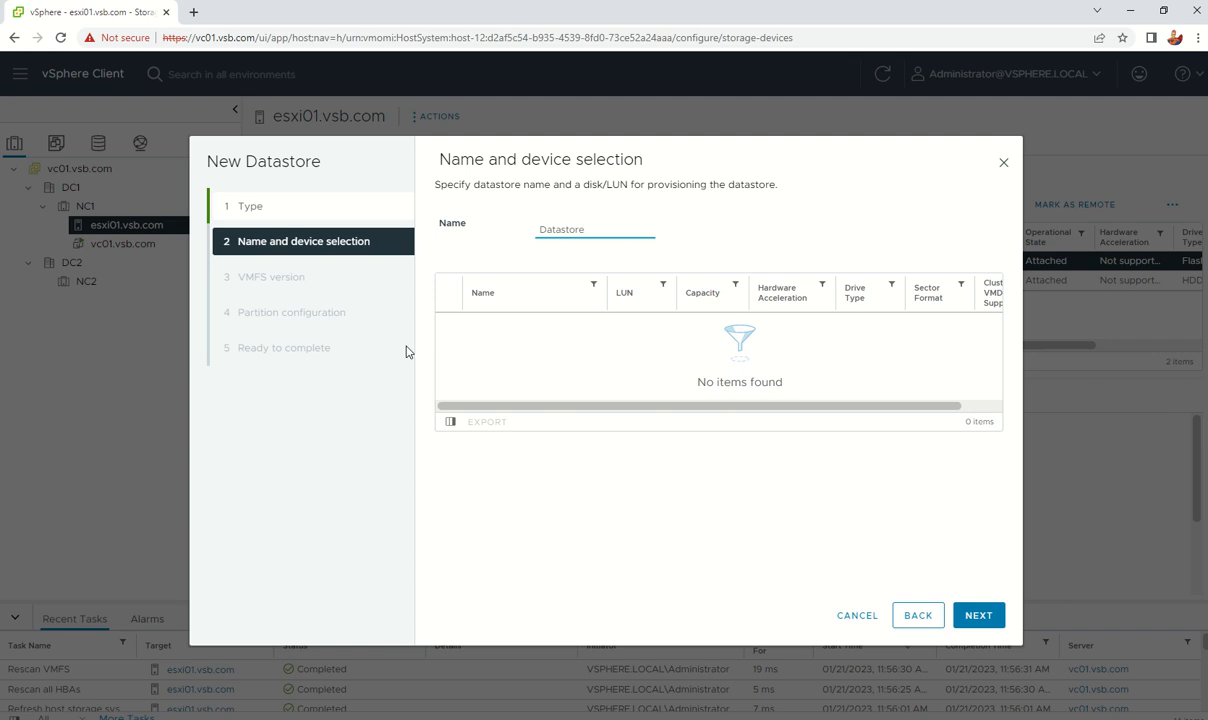
click(917, 615)
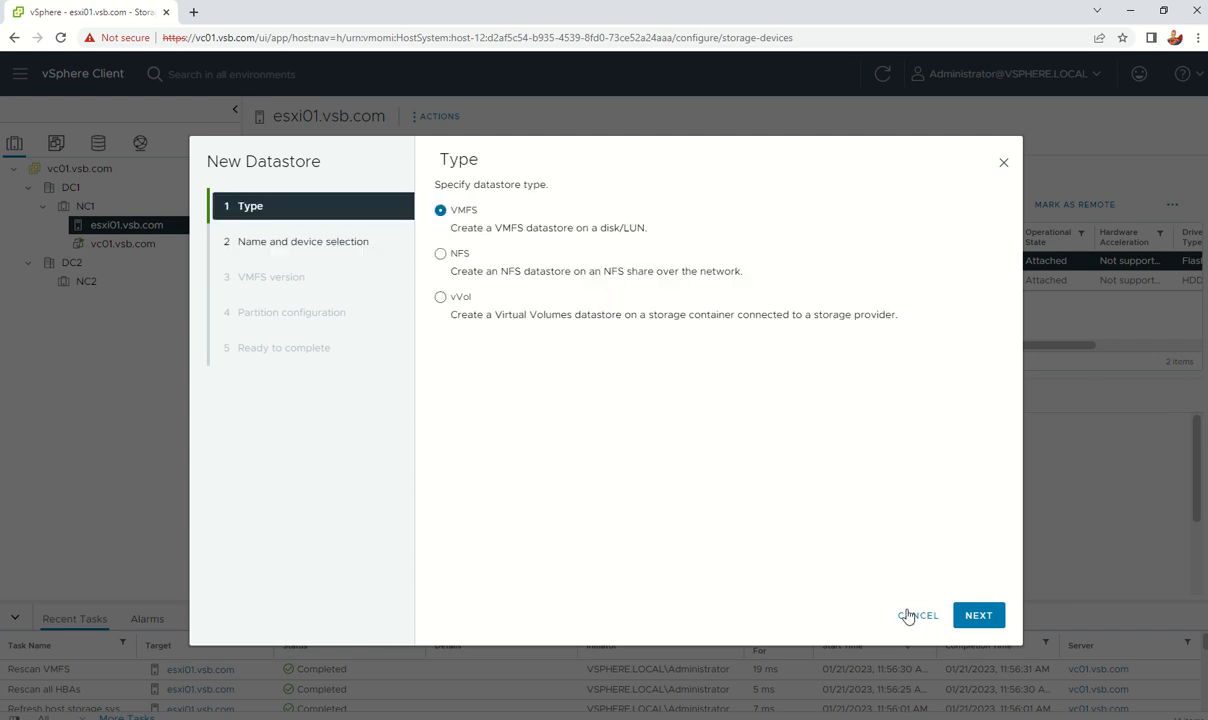
Step: Cancel the wizard and inspect vmhba65's properties, devices, and discovery server 192.168.86.5:3260
click(915, 616)
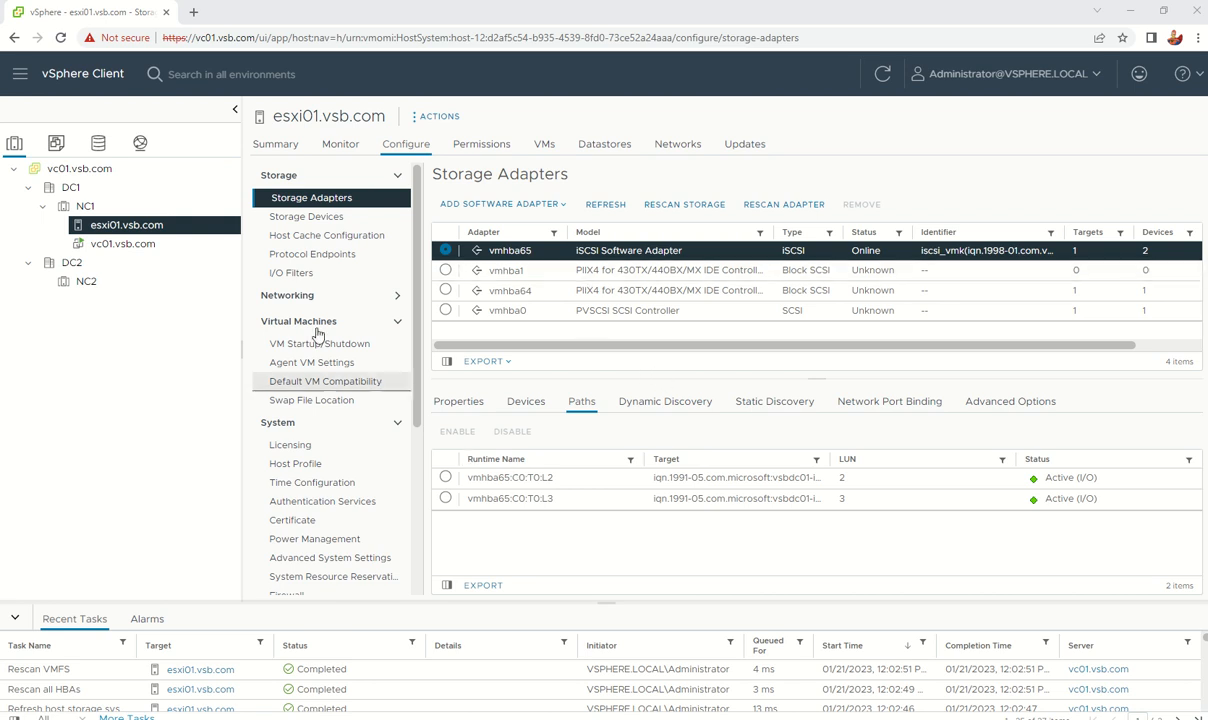
click(460, 401)
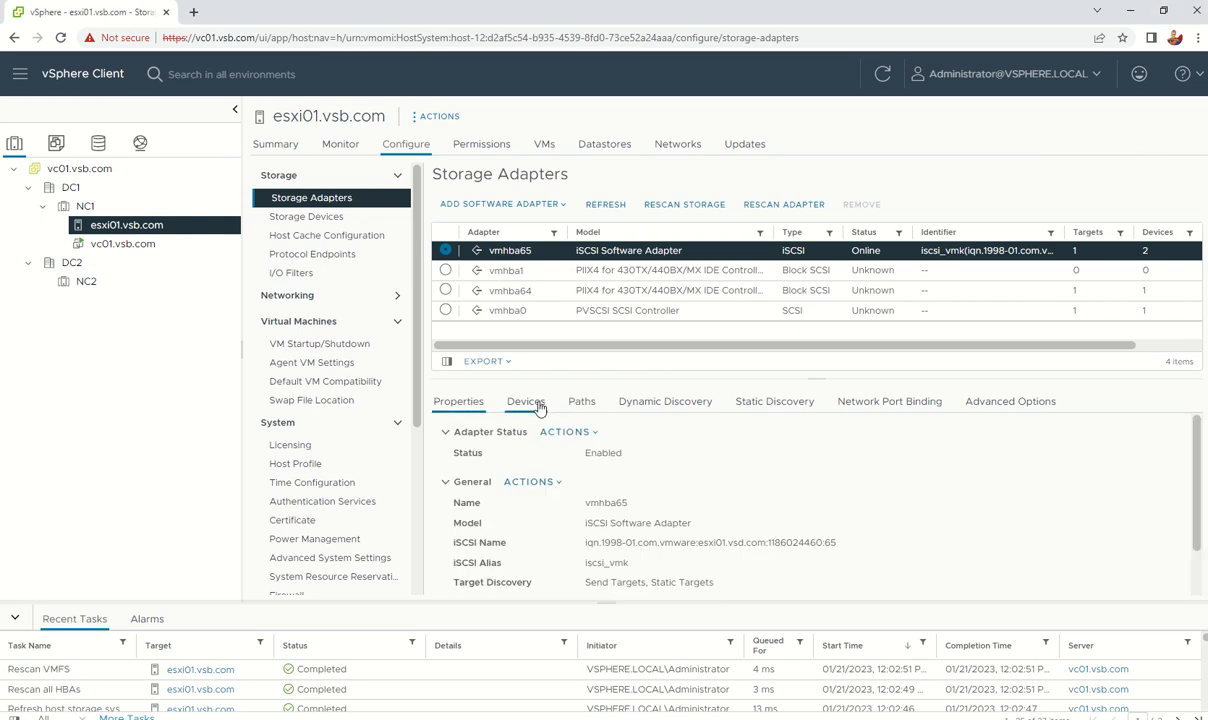
click(538, 406)
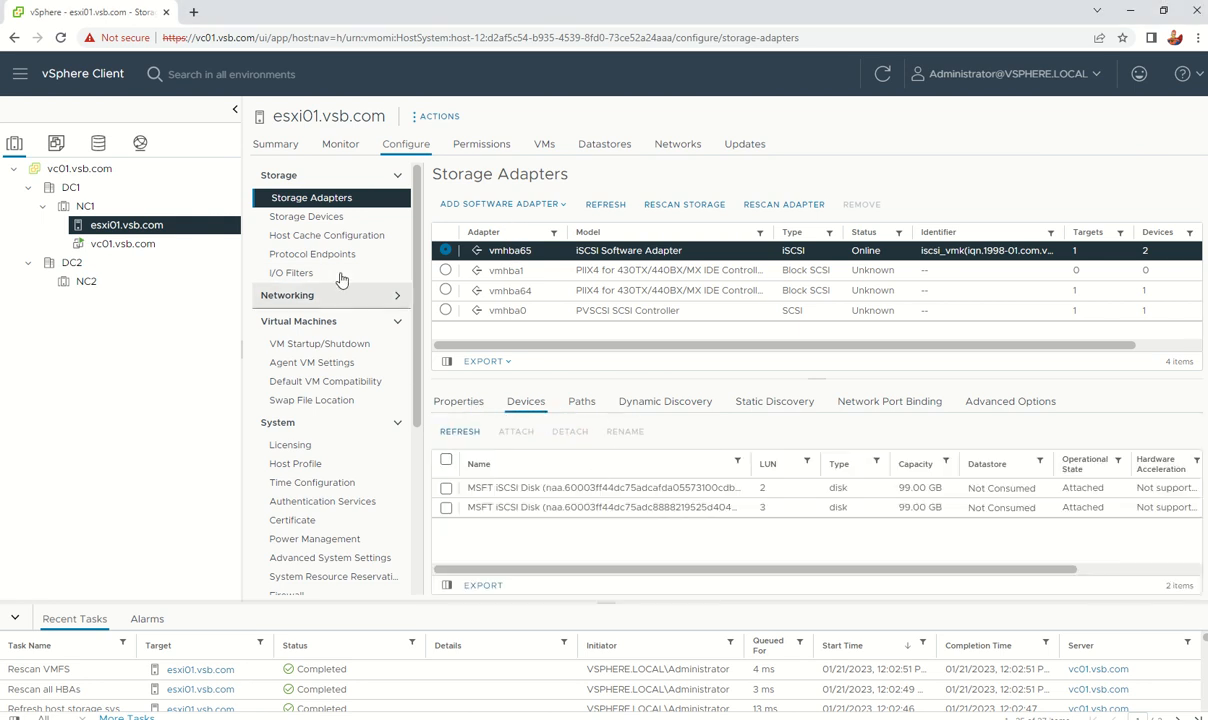
click(656, 399)
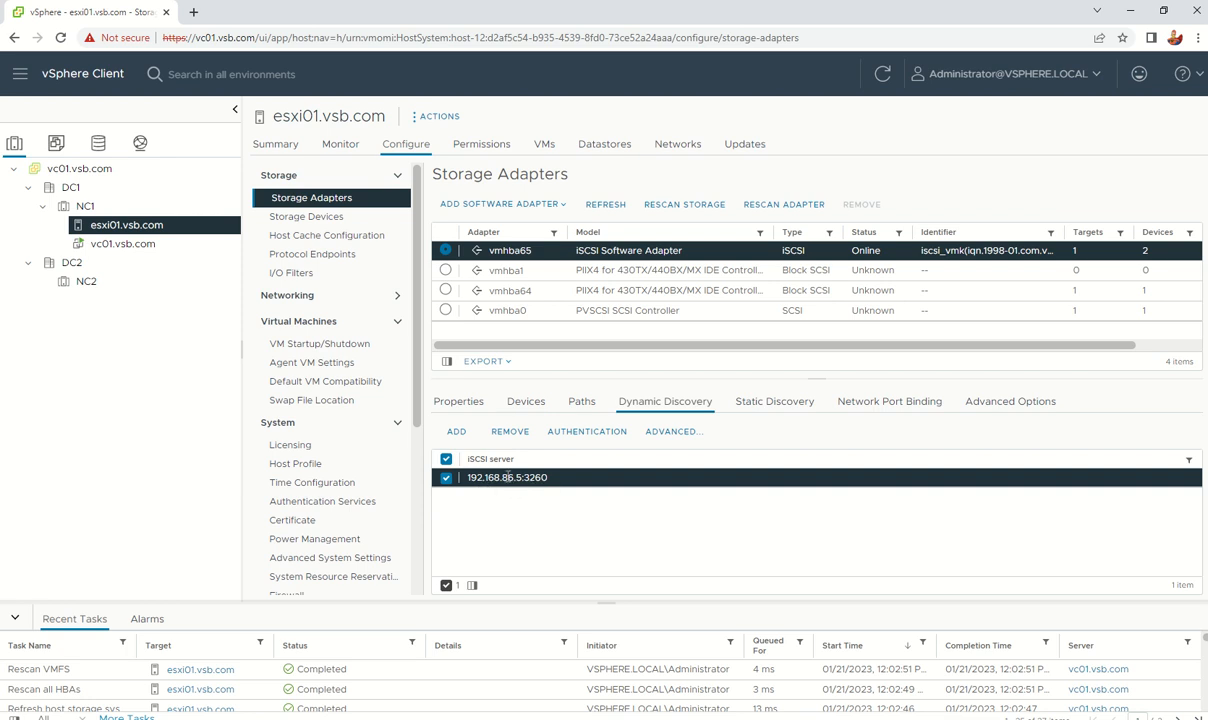
drag(468, 477, 559, 480)
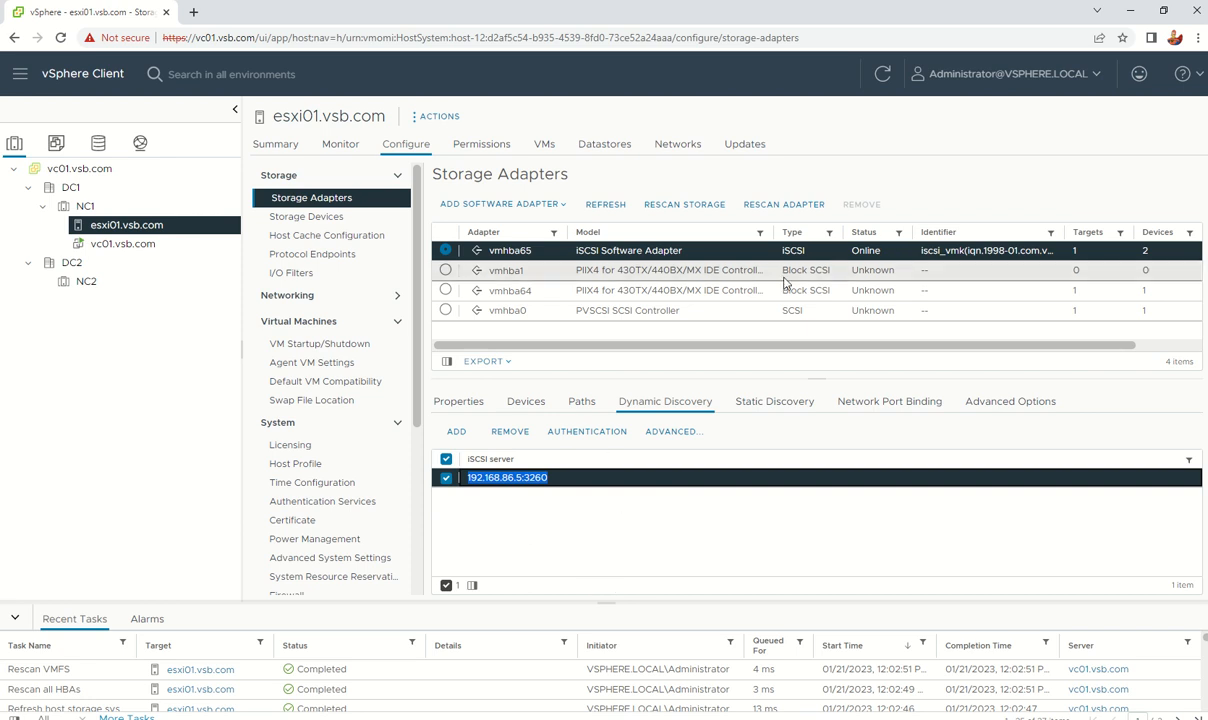
Step: Resize columns in the storage adapters table
drag(772, 230, 843, 231)
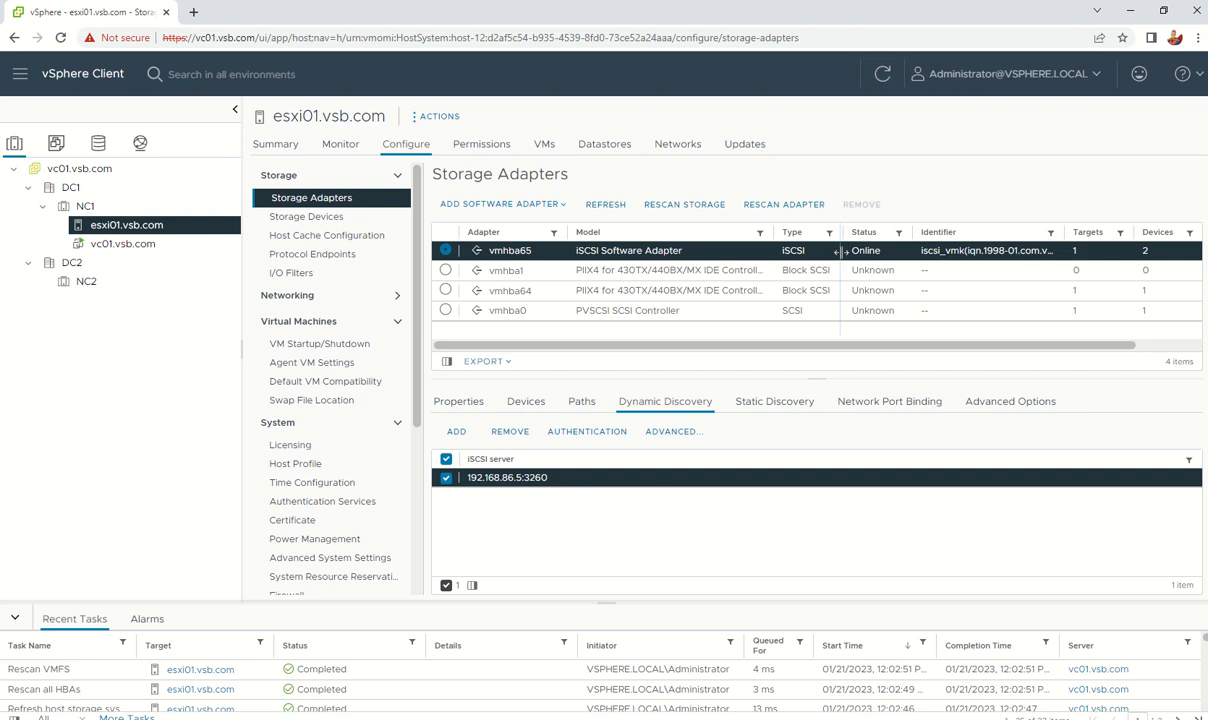
drag(724, 352, 965, 351)
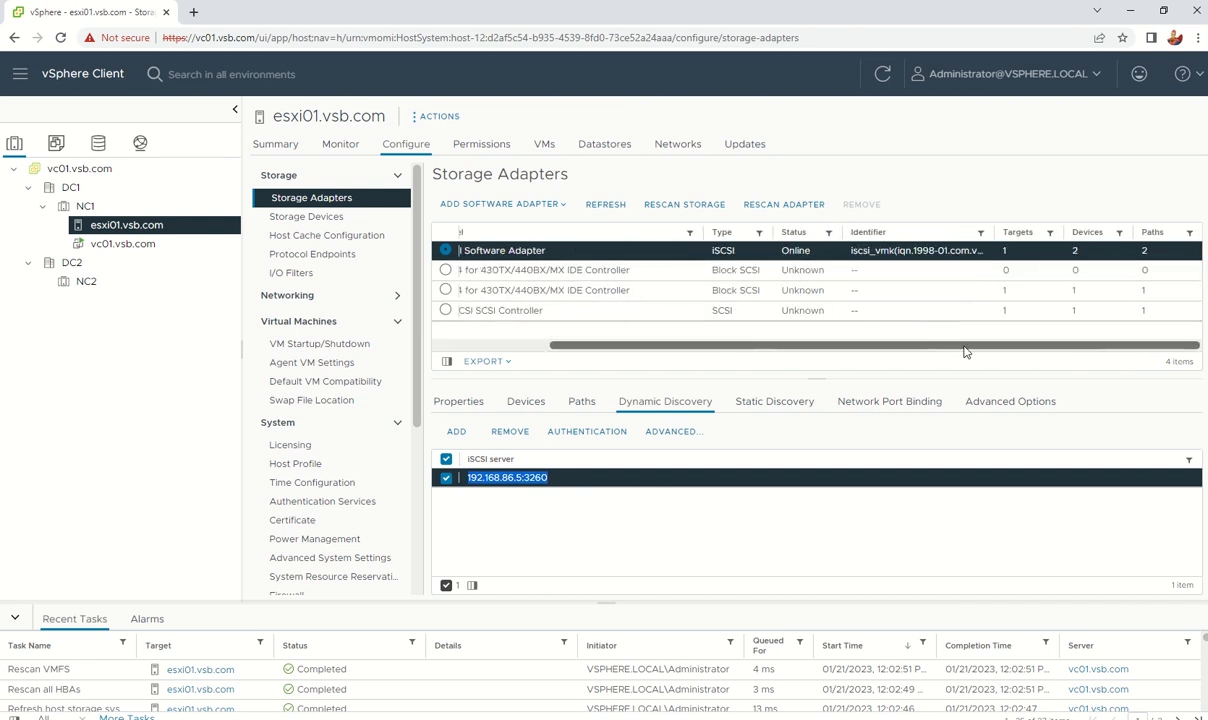
drag(873, 352, 739, 353)
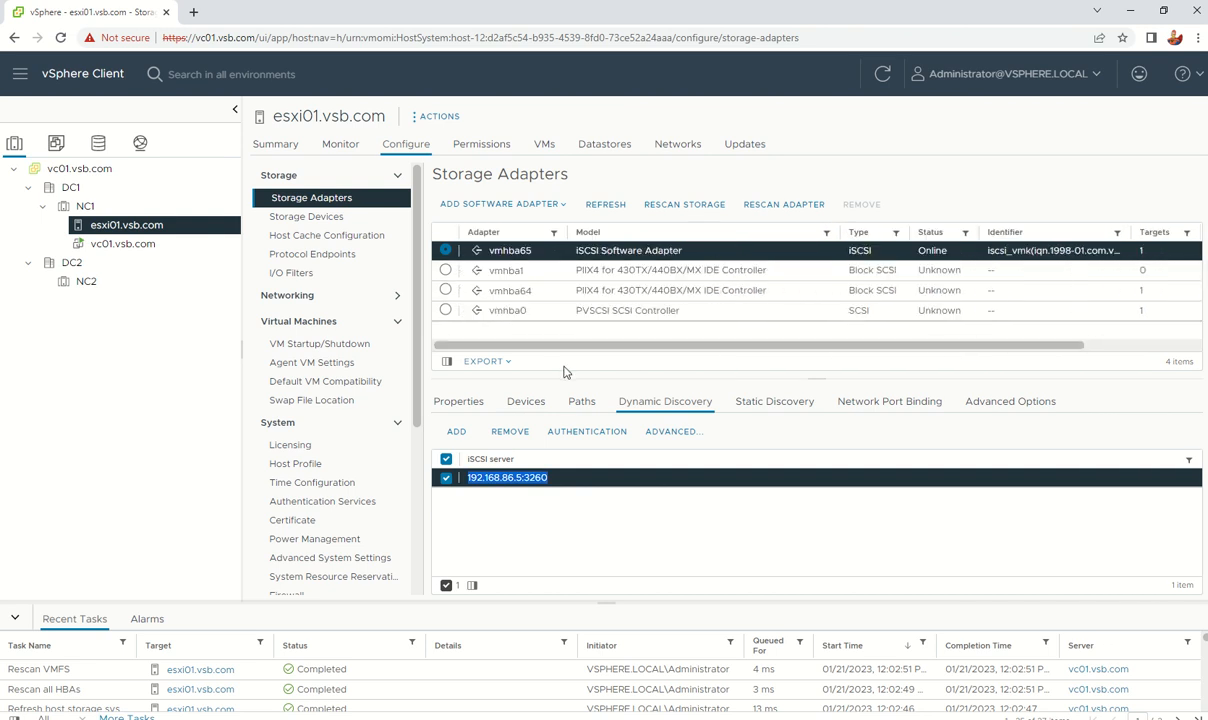
Step: Rescan esxi01 for new devices and VMFS volumes, check LUN 2 and 3 paths, open Storage Devices
click(698, 213)
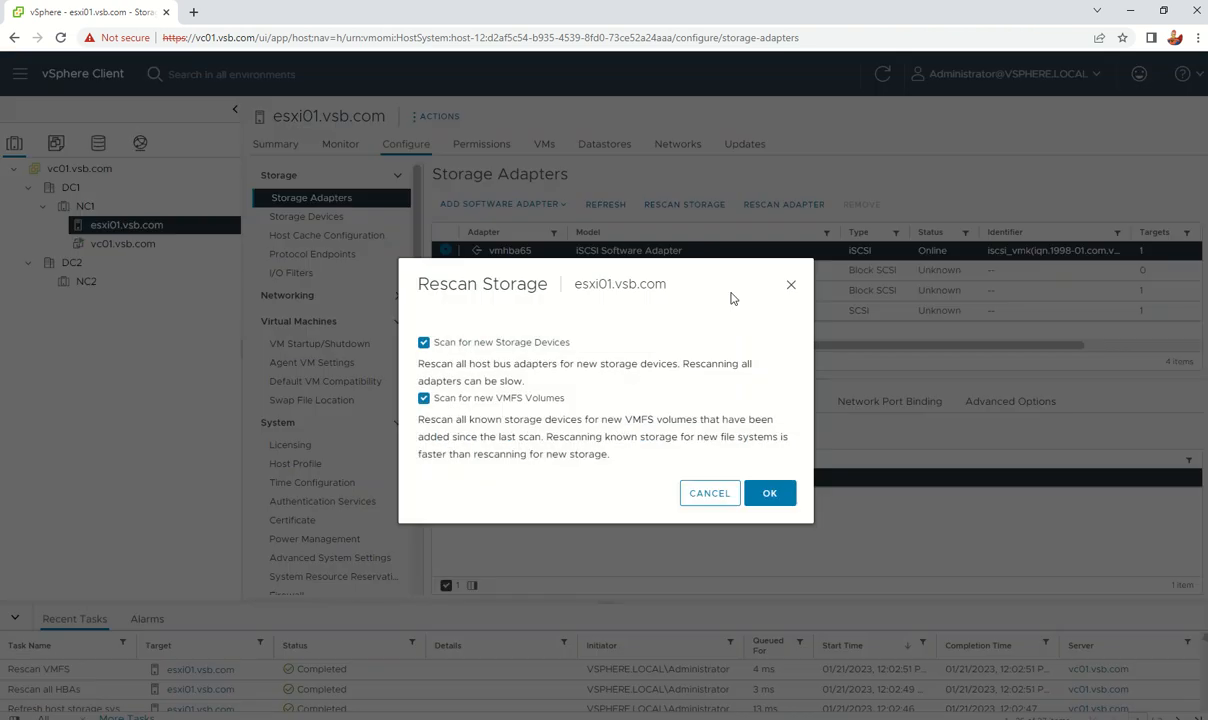
click(772, 497)
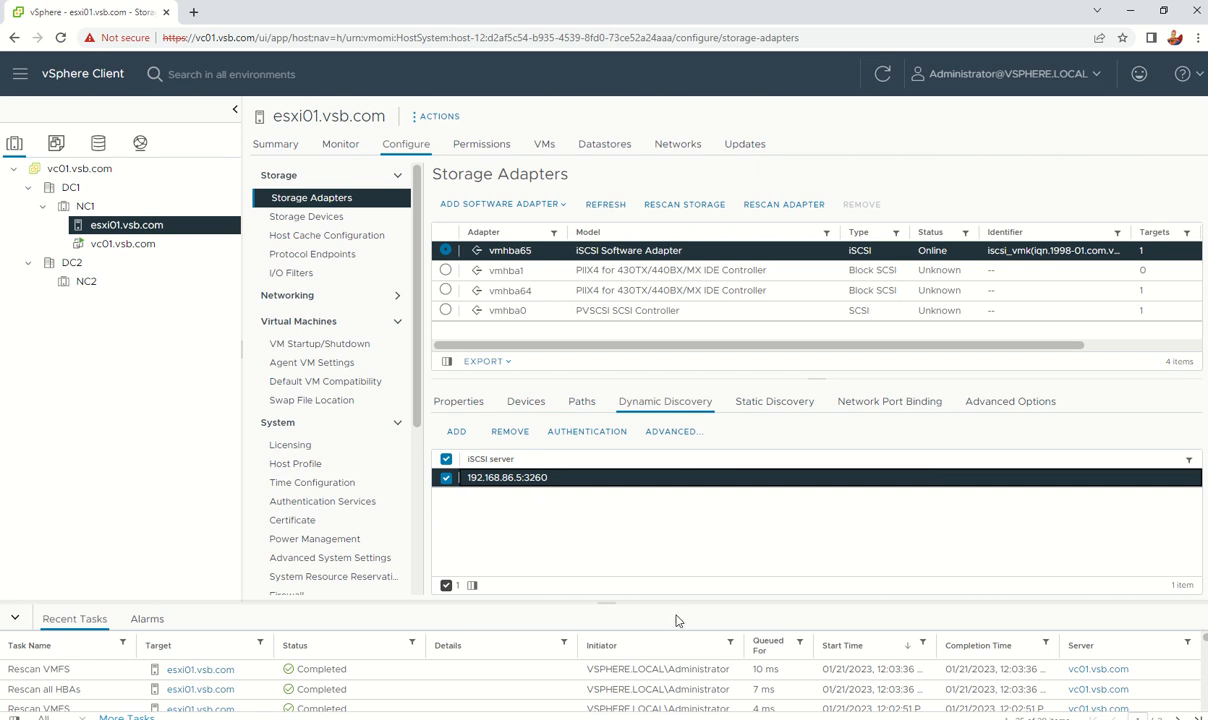
click(580, 401)
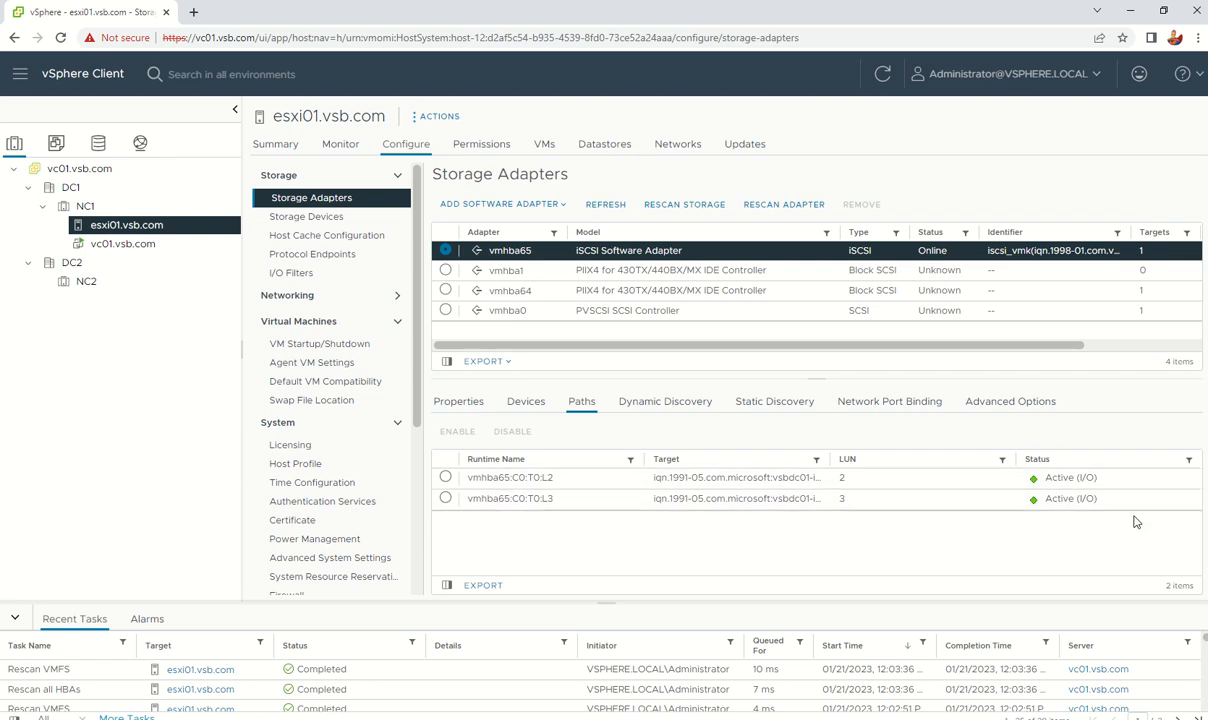
click(313, 220)
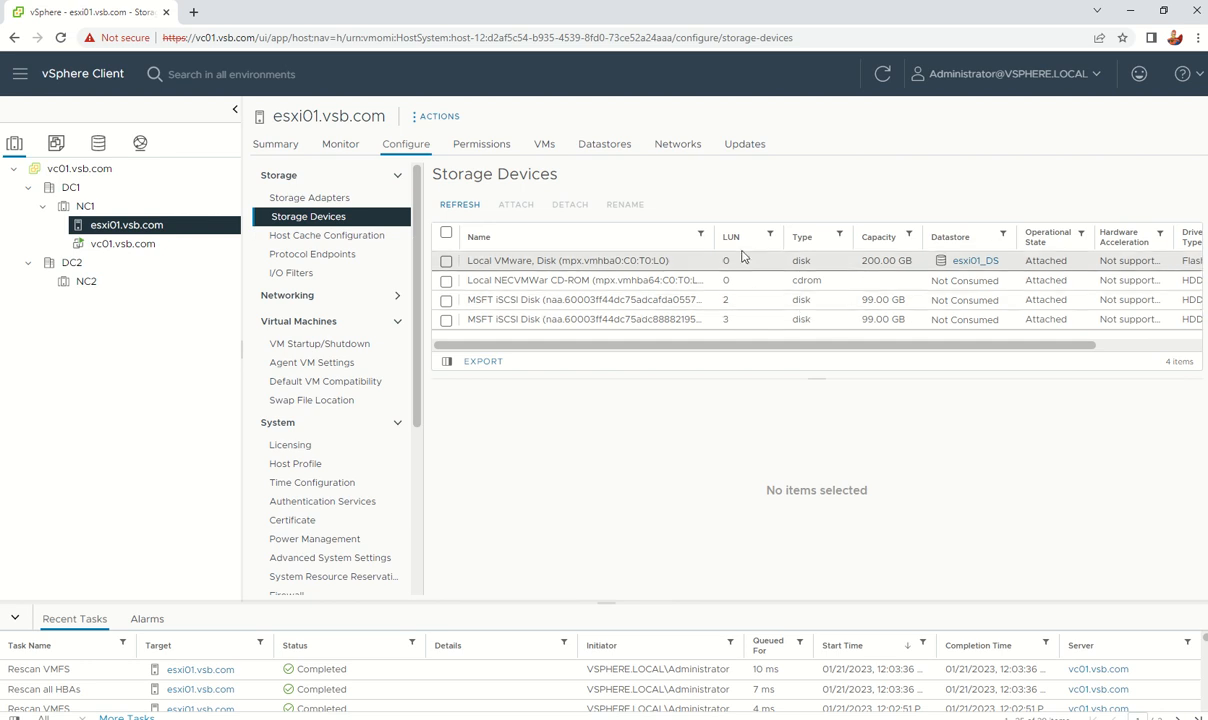
double_click(726, 300)
double_click(728, 319)
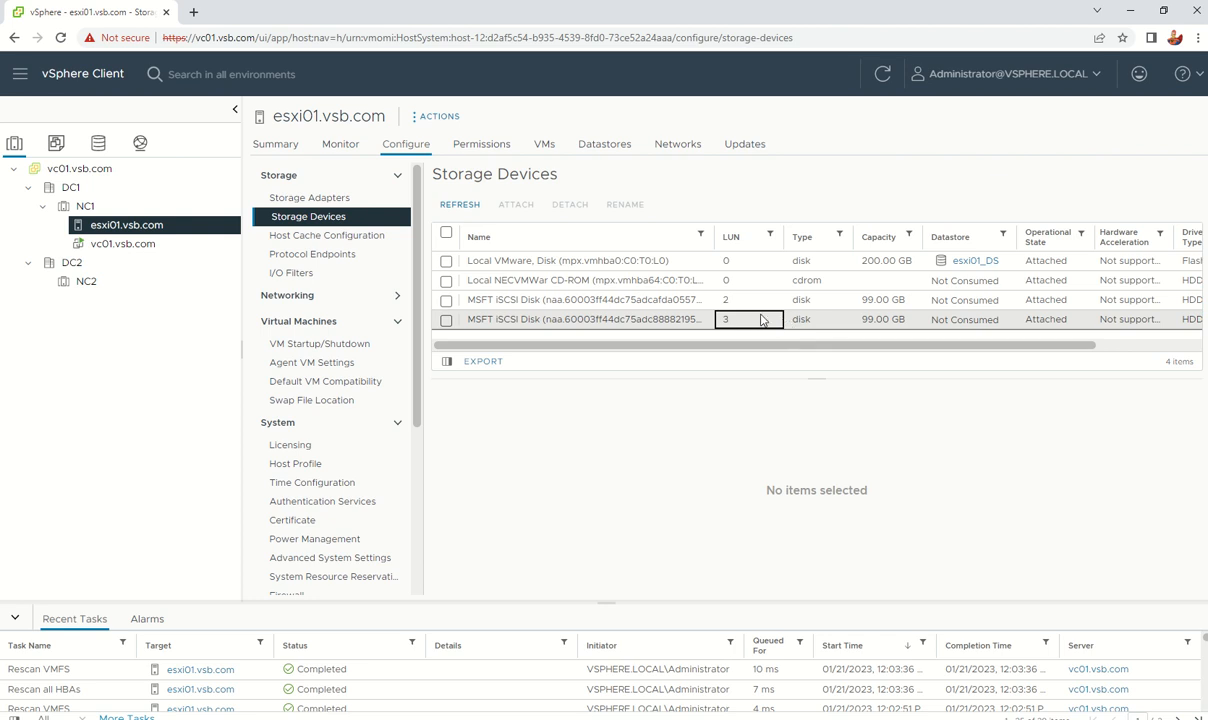
drag(730, 320, 722, 320)
double_click(726, 300)
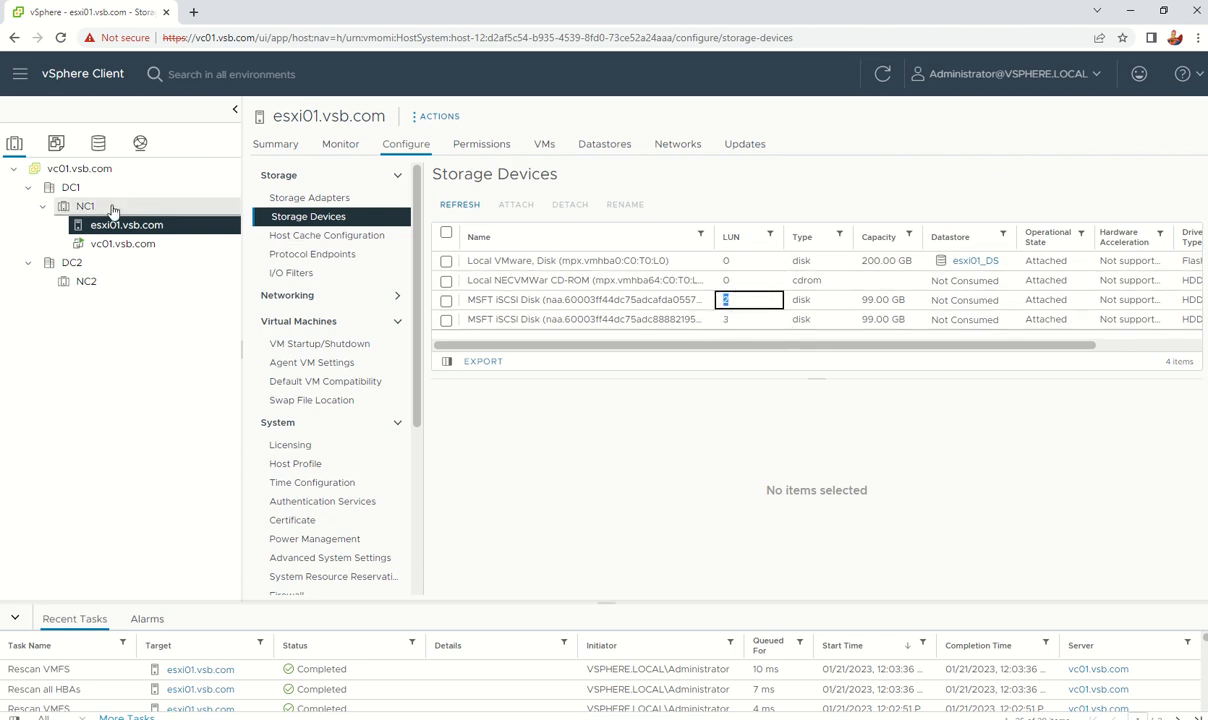
Step: Start a VMFS datastore on esxi01 on the 99 GB LUN 2 iSCSI disk, naming it Datastore01
right_click(106, 230)
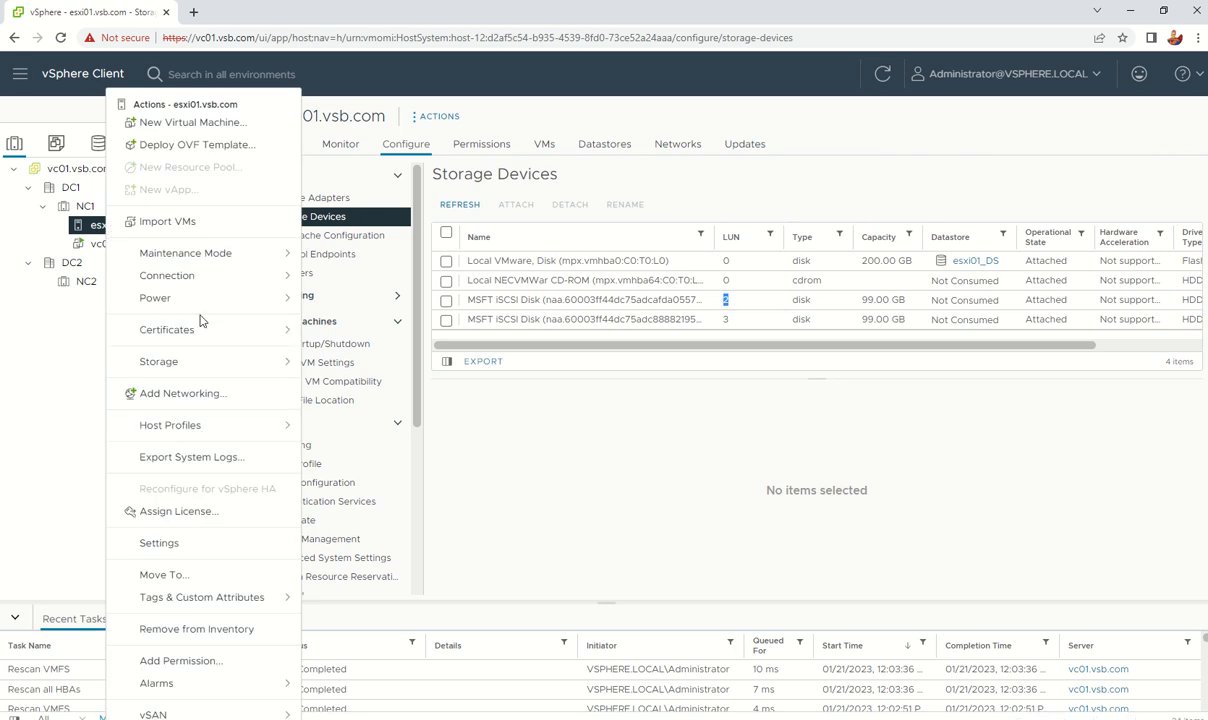
click(200, 362)
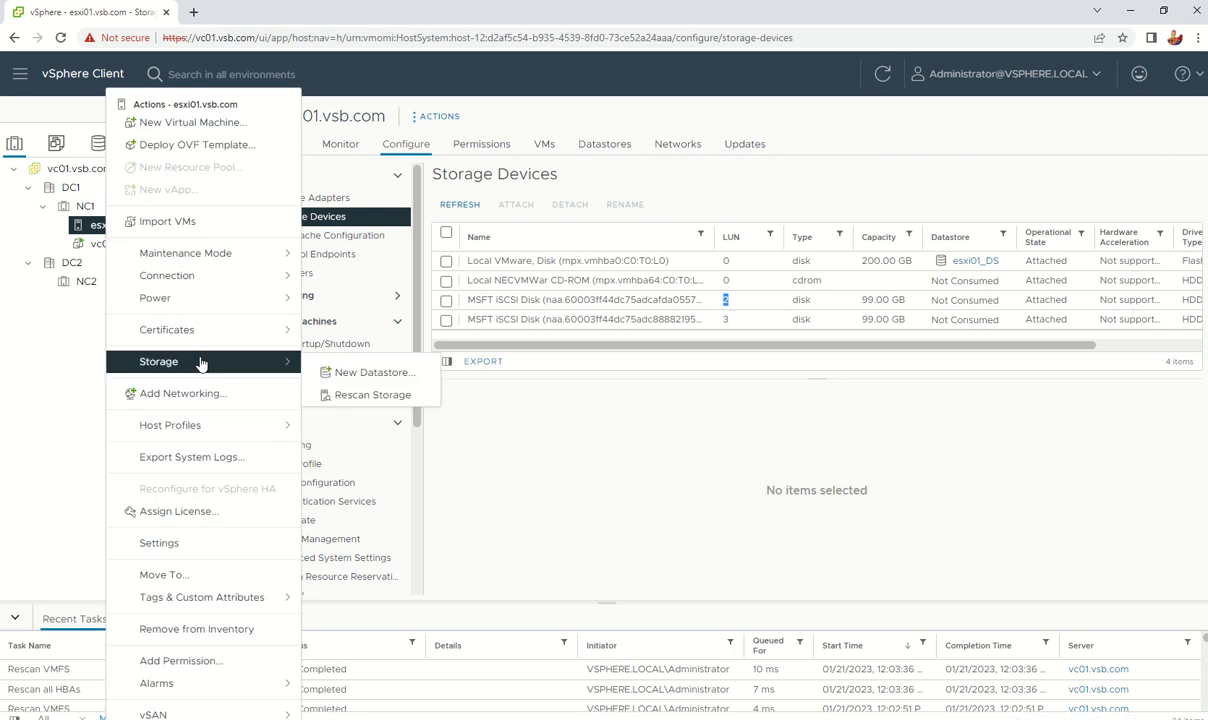
click(390, 378)
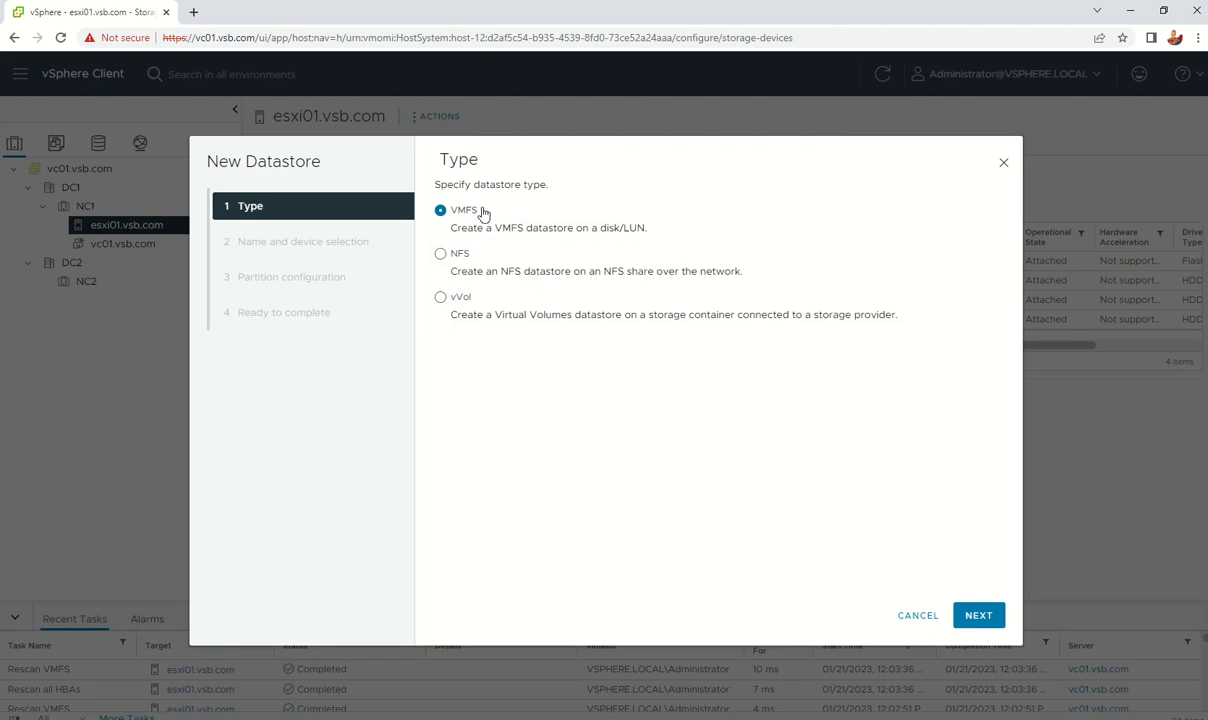
click(990, 615)
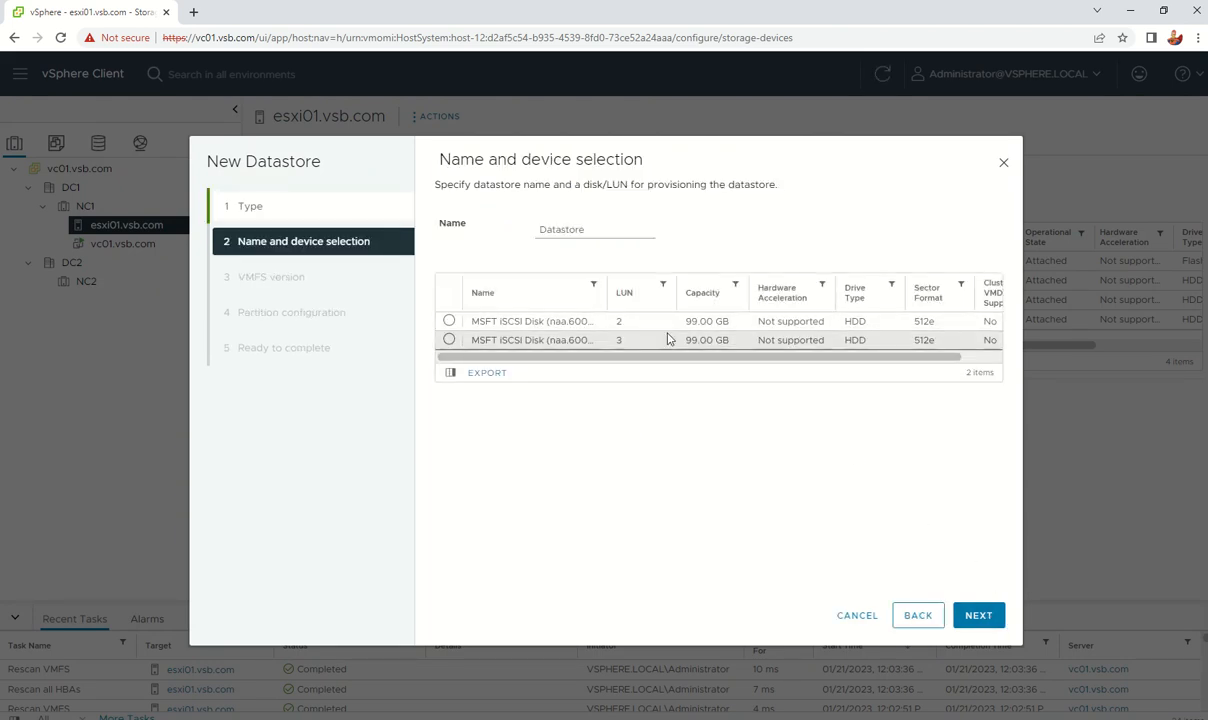
click(449, 321)
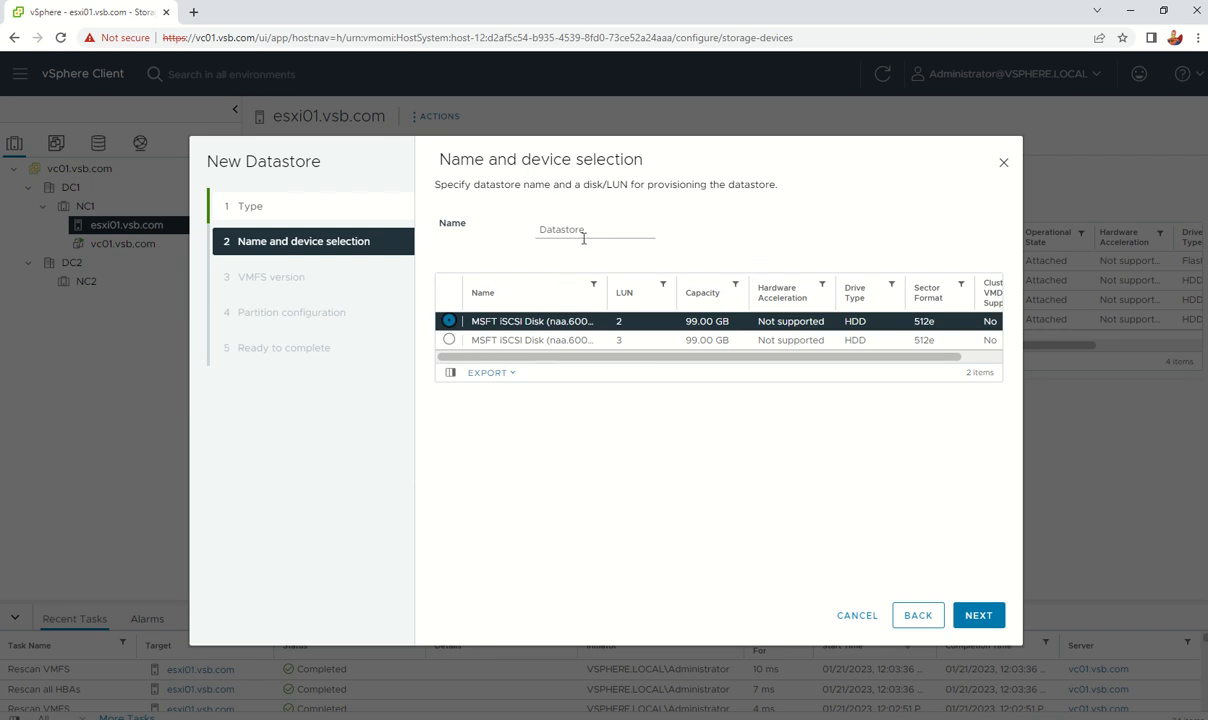
drag(590, 231, 514, 212)
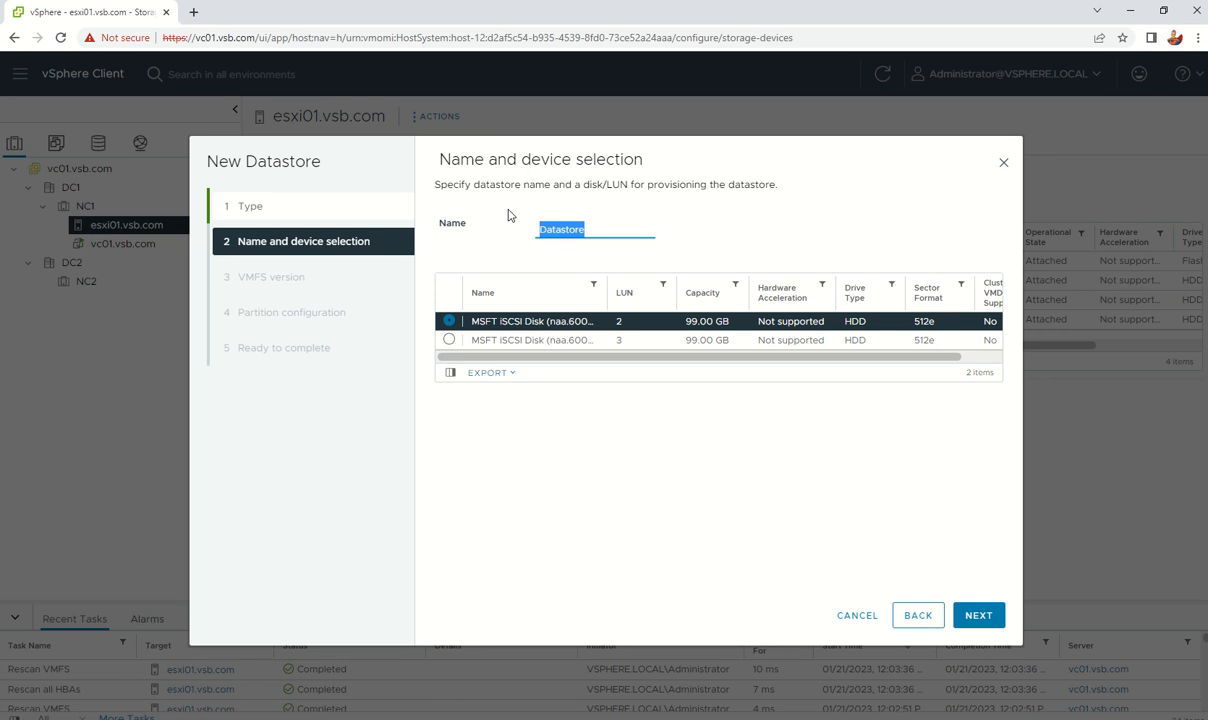
key(BackSpace)
Step: Choose VMFS 6, use the whole disk, and finish creating Datastore01
click(987, 624)
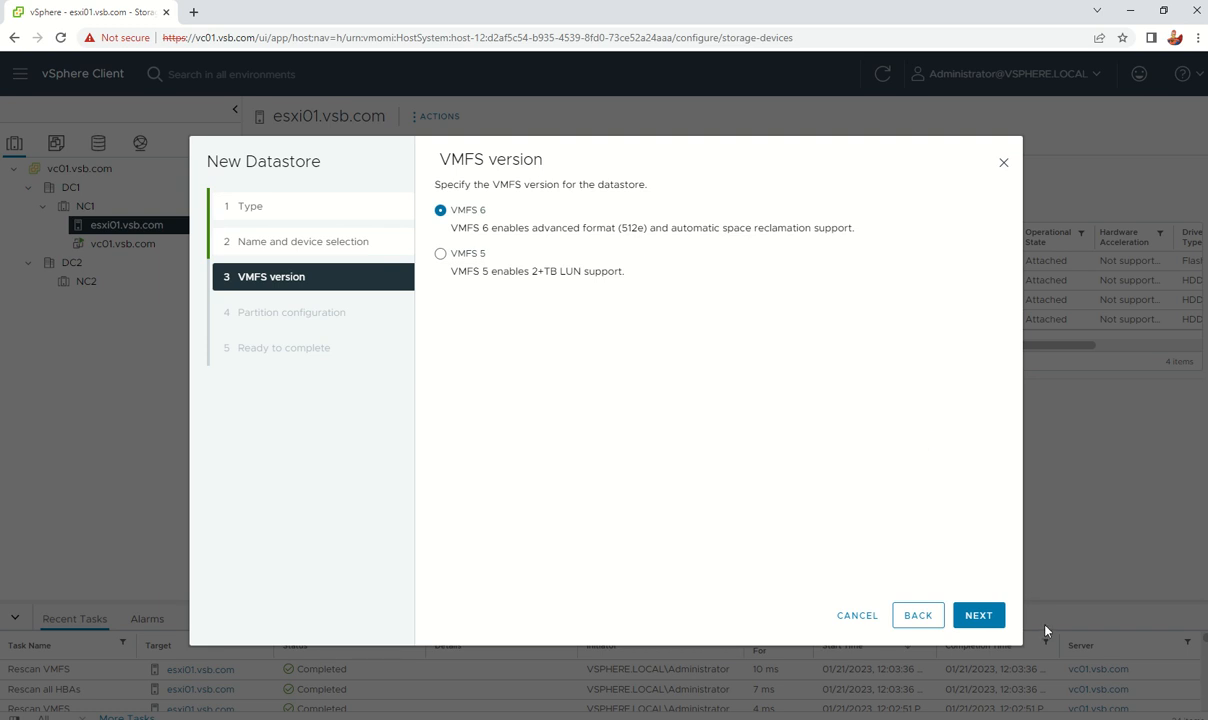
click(981, 616)
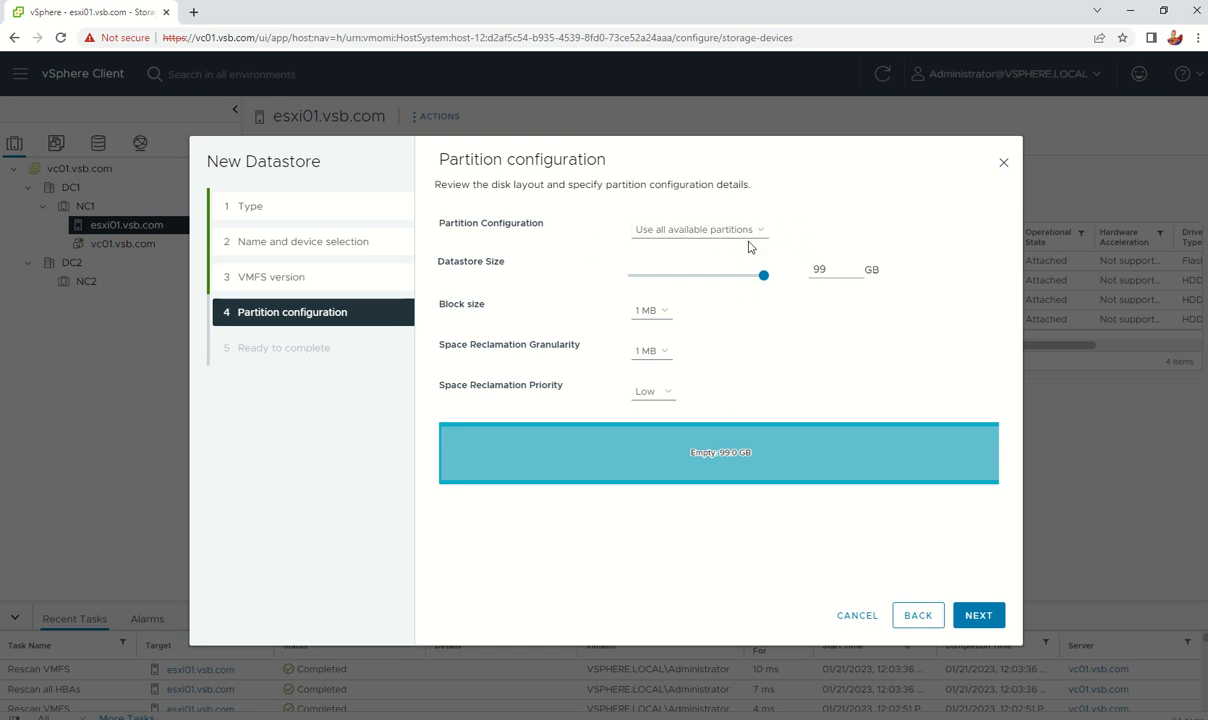
click(995, 627)
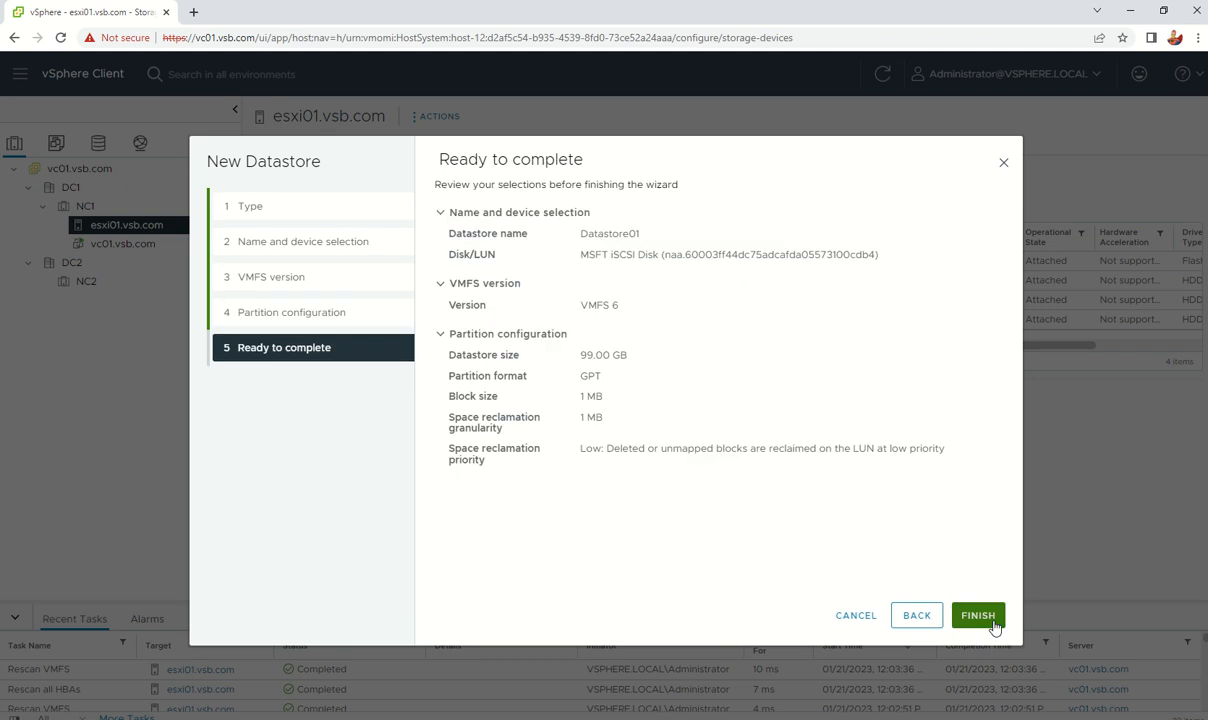
click(995, 627)
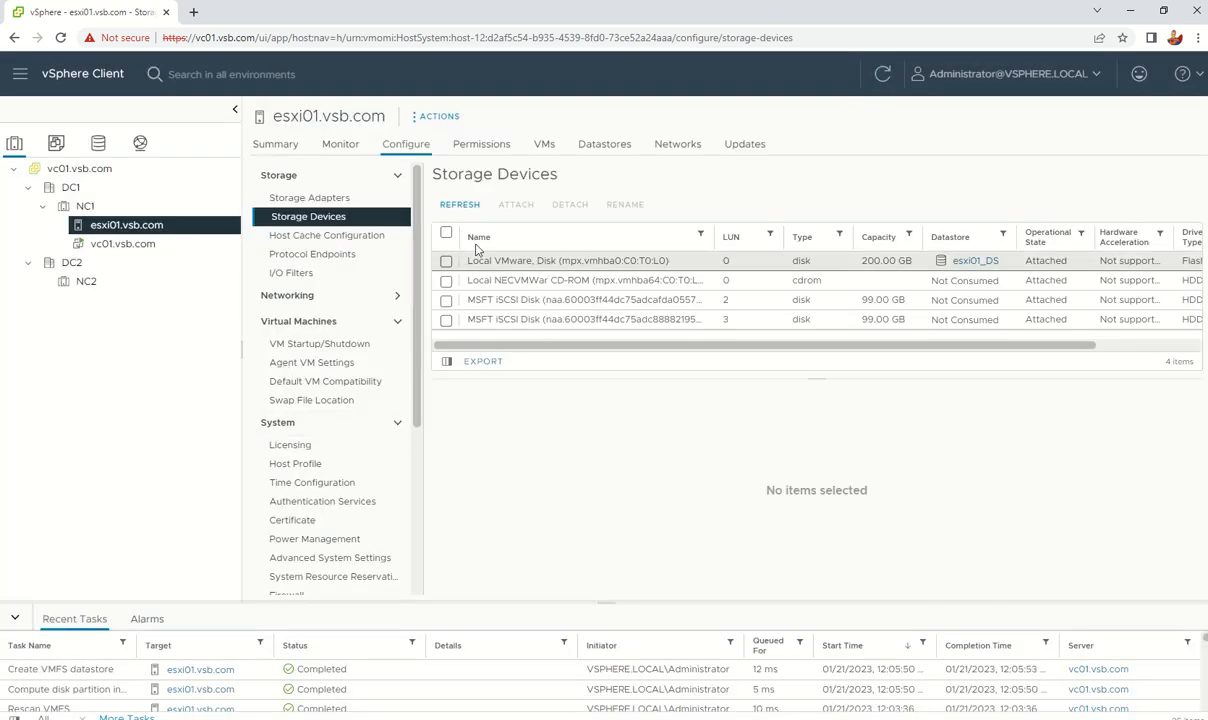
Step: Create VMFS 6 datastore Datastore2 on esxi01's 99 GB MSFT iSCSI disk with default partitioning
click(600, 144)
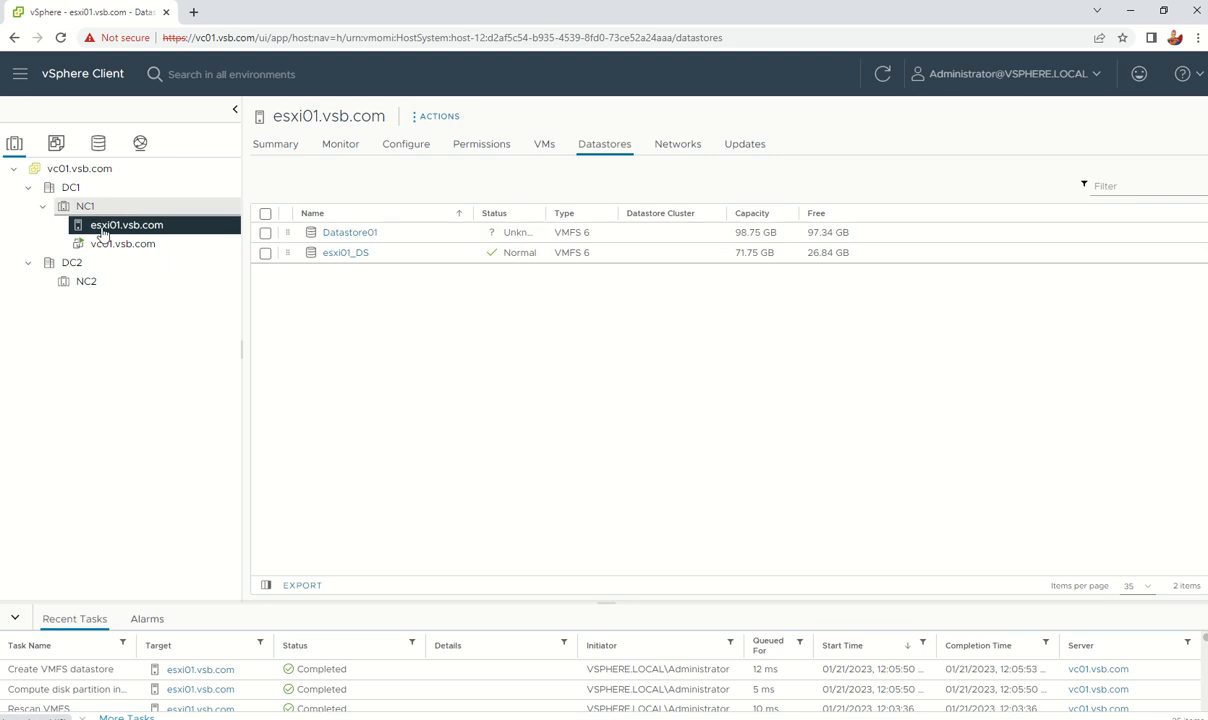
right_click(108, 228)
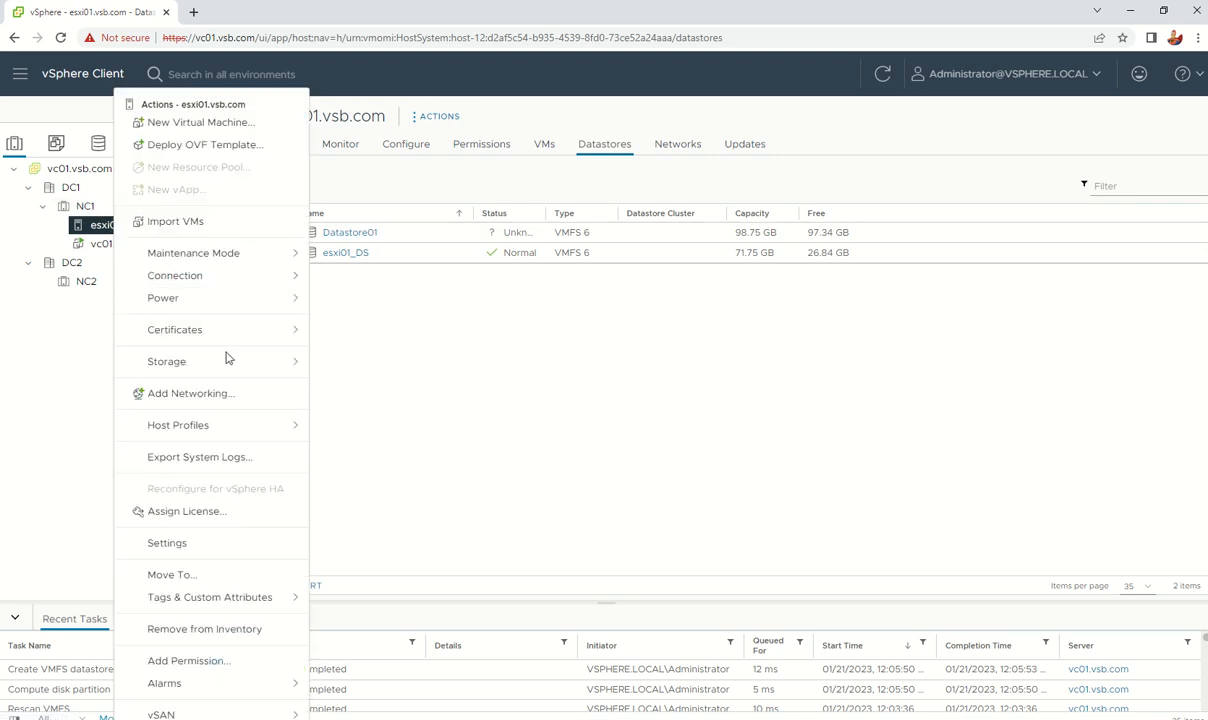
mouse_move(276, 355)
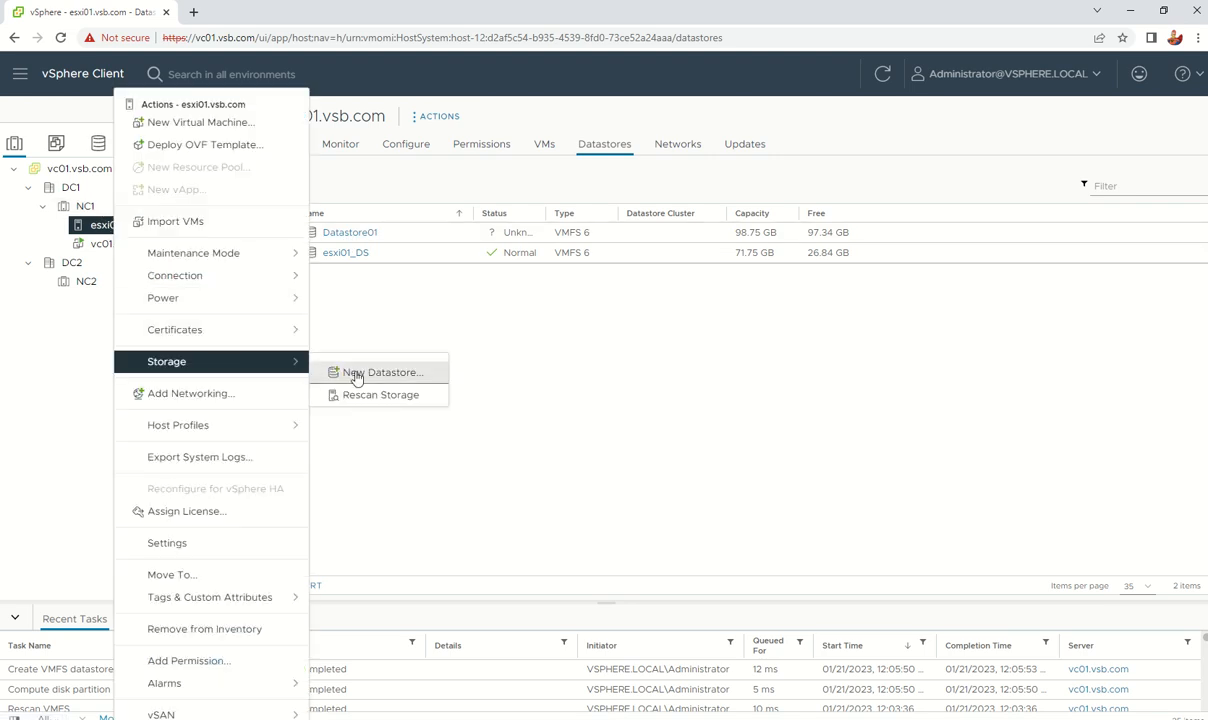
click(357, 375)
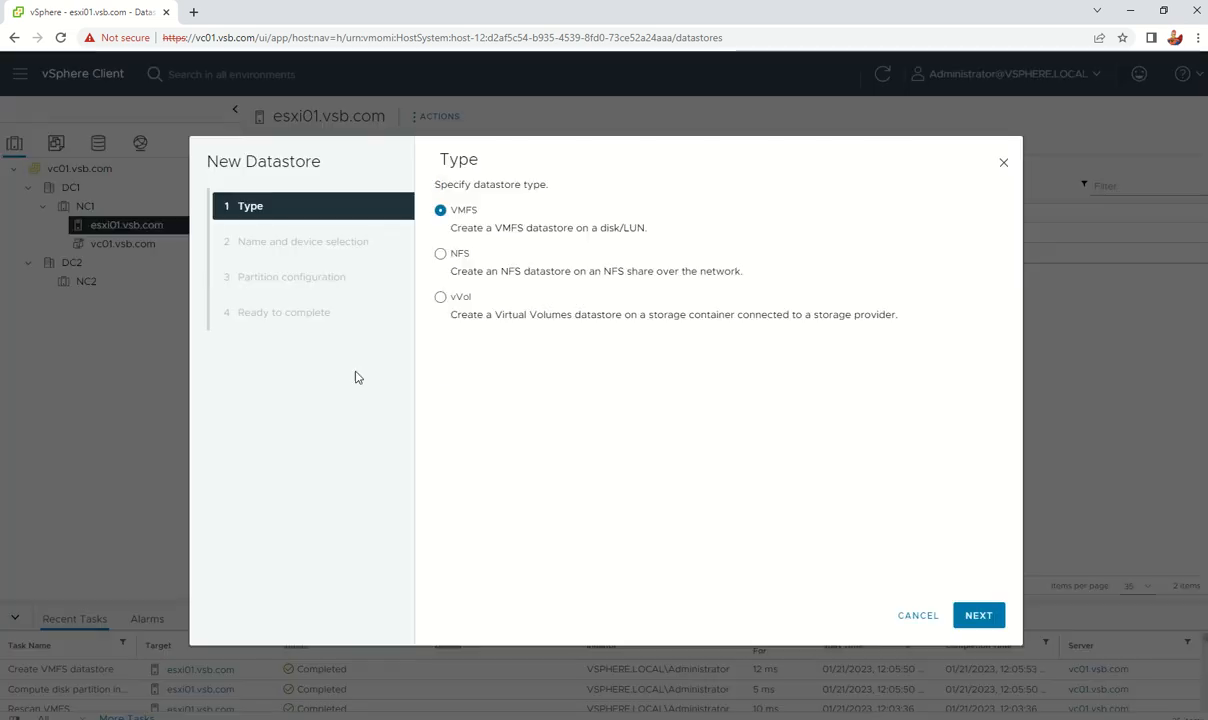
click(976, 615)
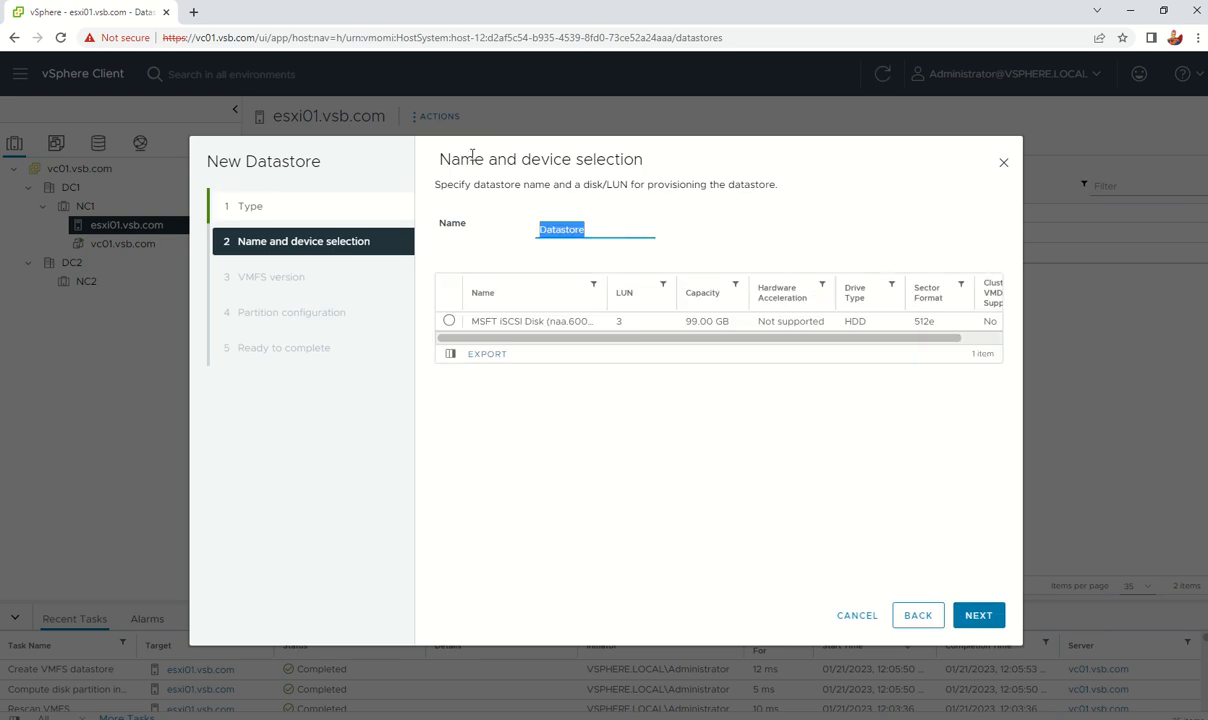
click(615, 224)
text(2)
click(448, 321)
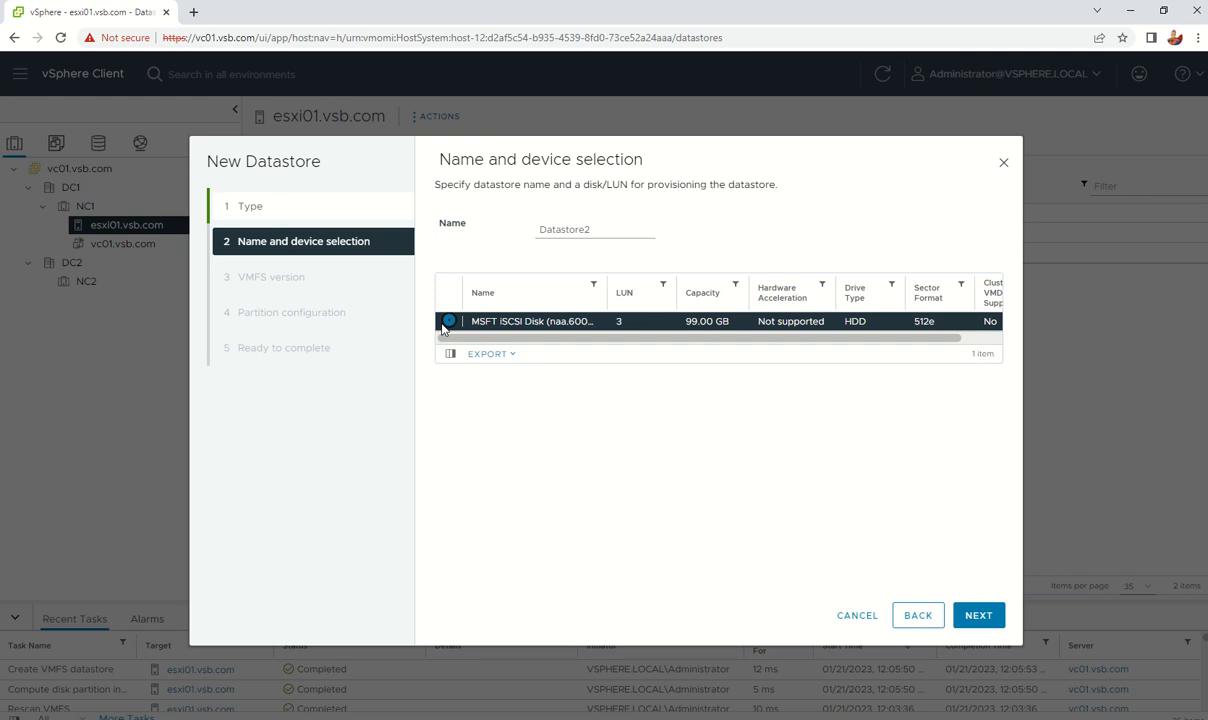
click(988, 618)
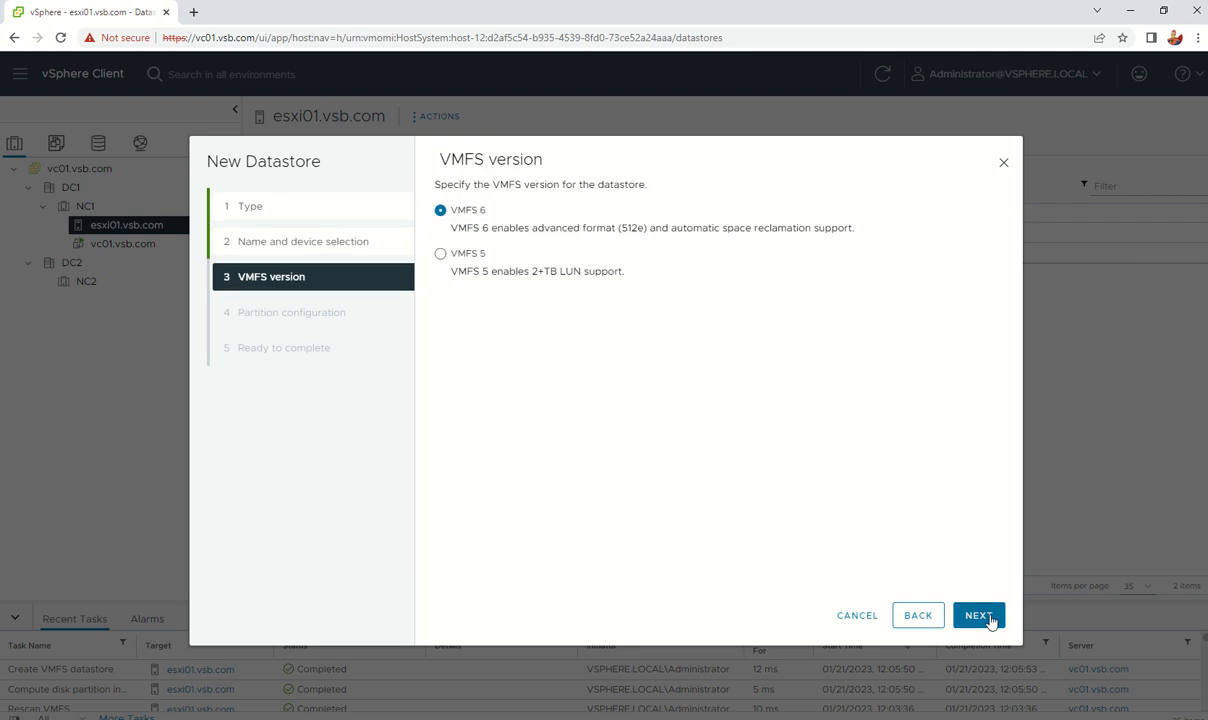
click(988, 618)
click(988, 618)
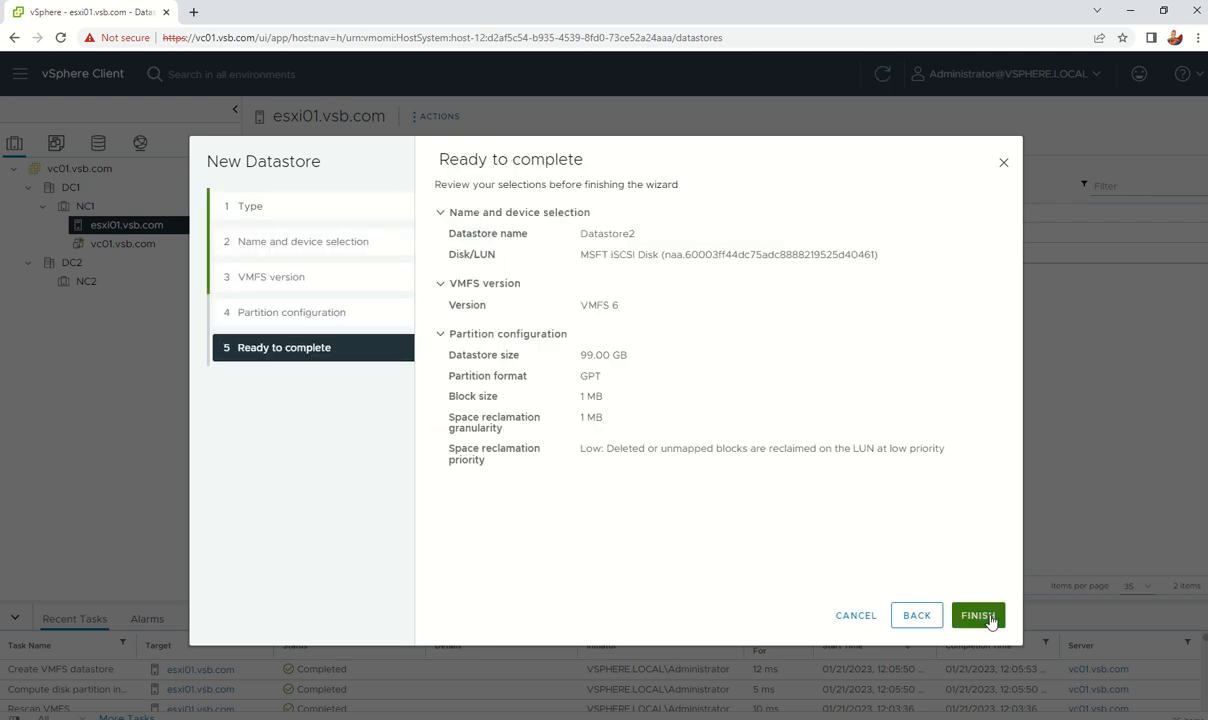
click(978, 616)
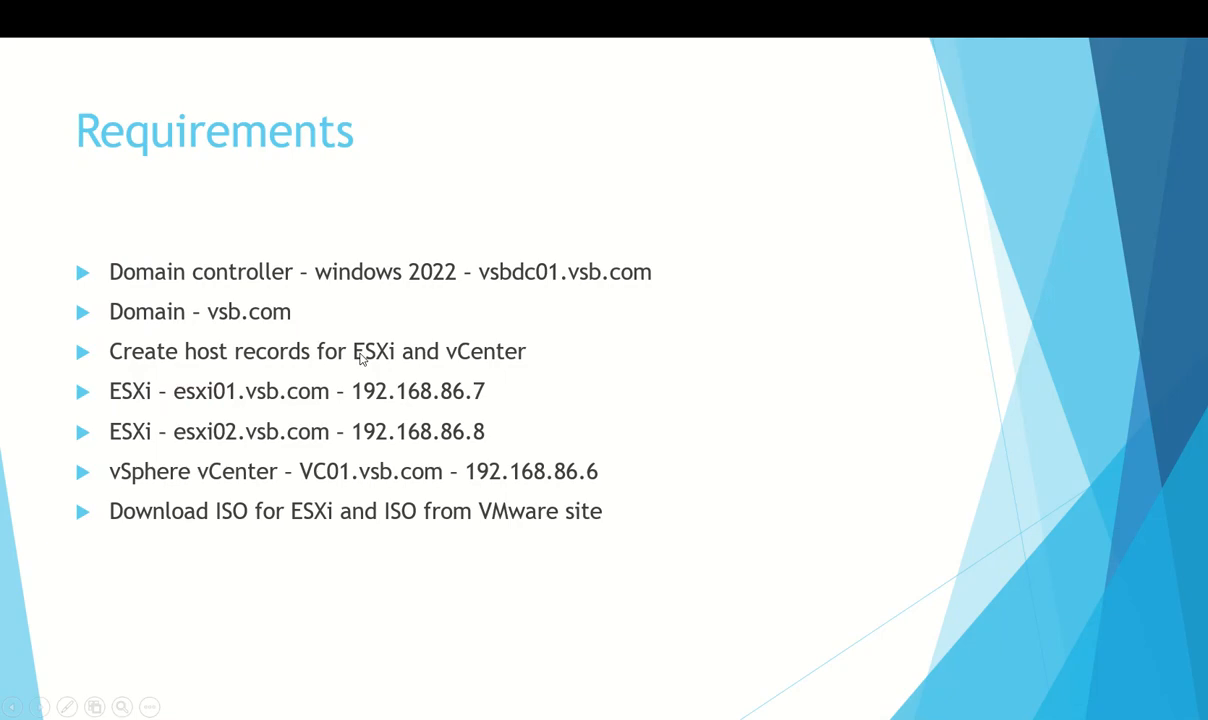
scroll(377, 417, down, 2)
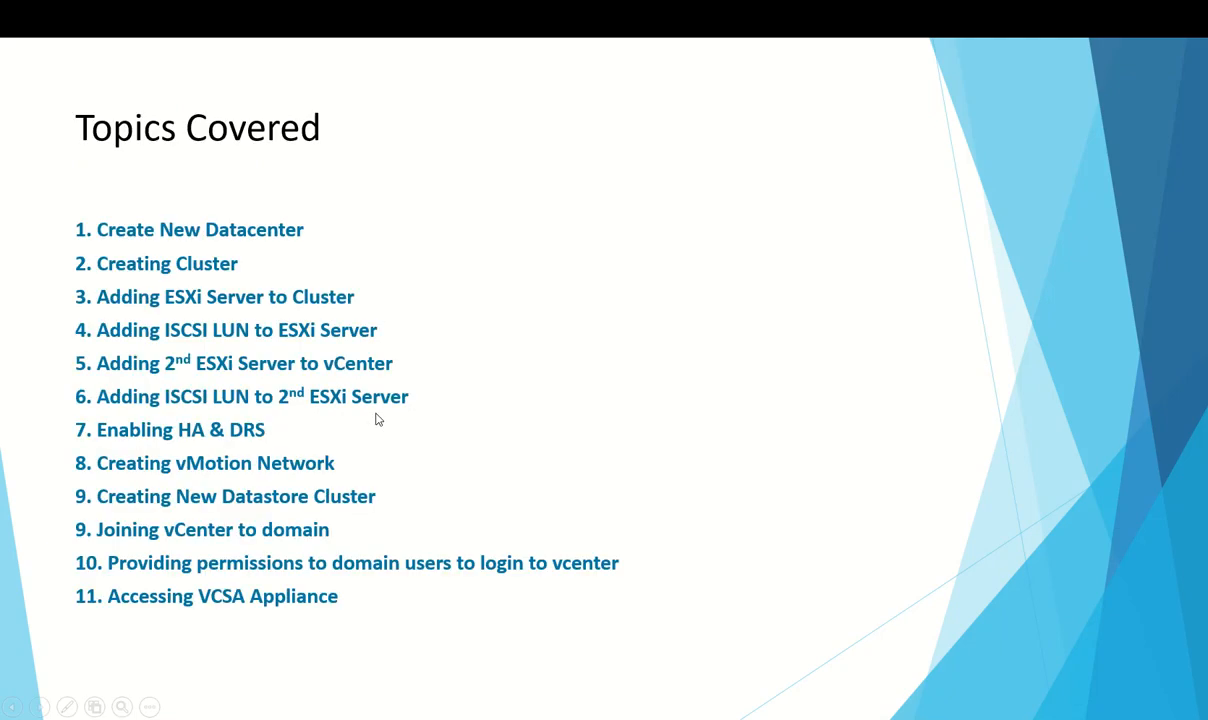
scroll(377, 417, up, 1)
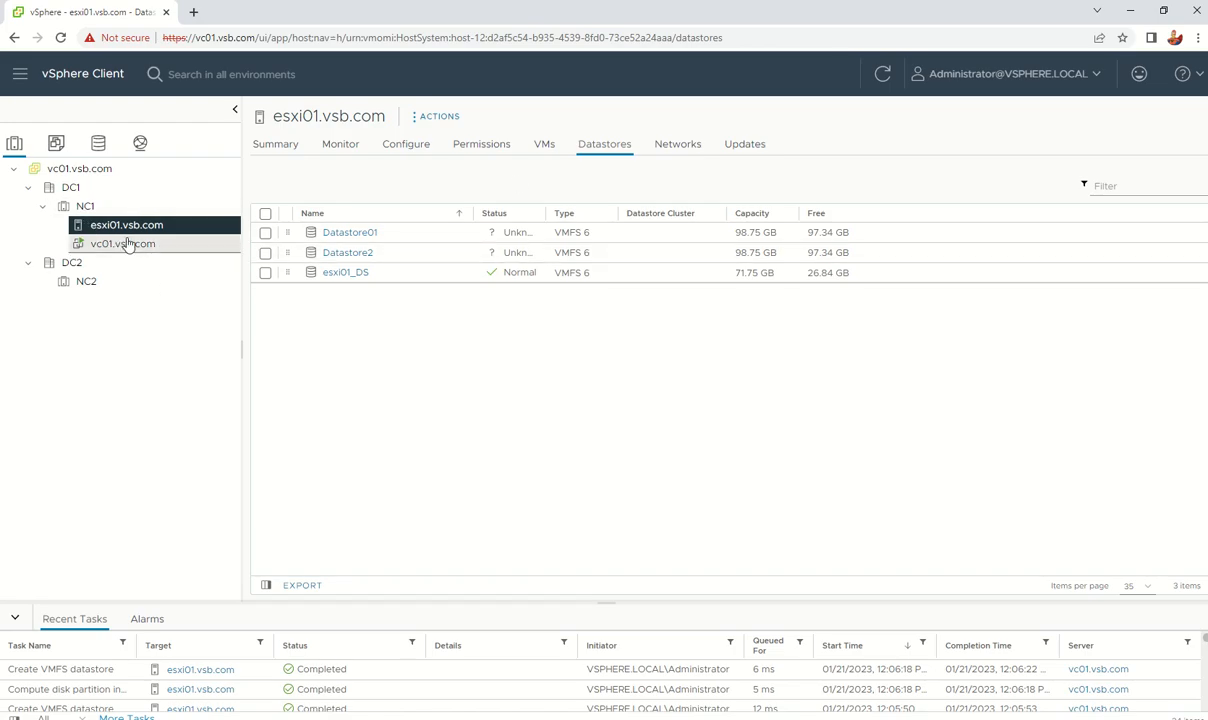
Step: Start adding host esxi02.vsb.com to NC1 with user root and its password
right_click(88, 212)
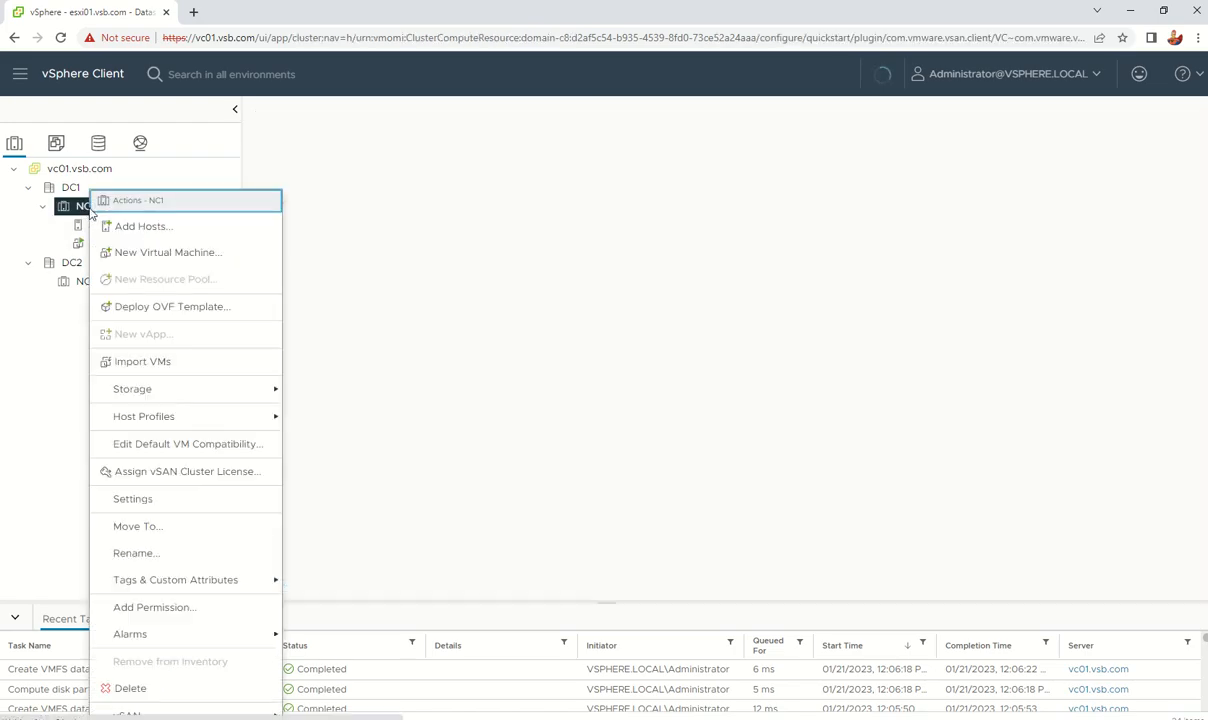
click(140, 229)
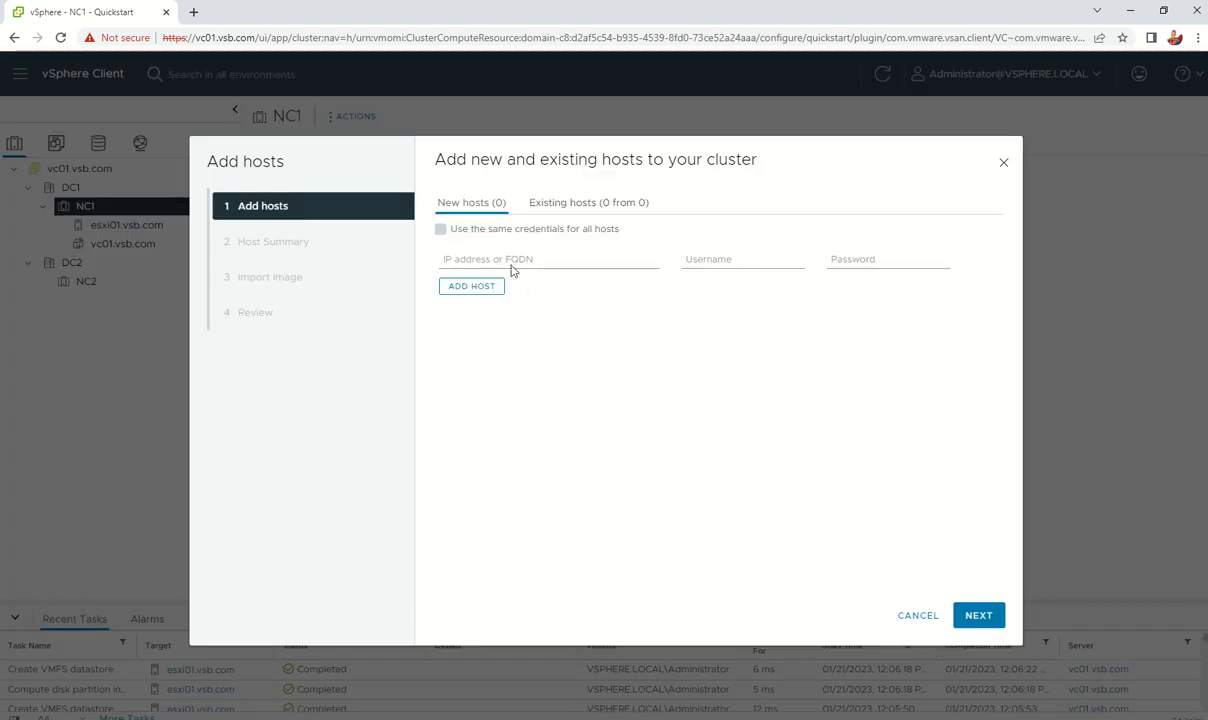
click(486, 258)
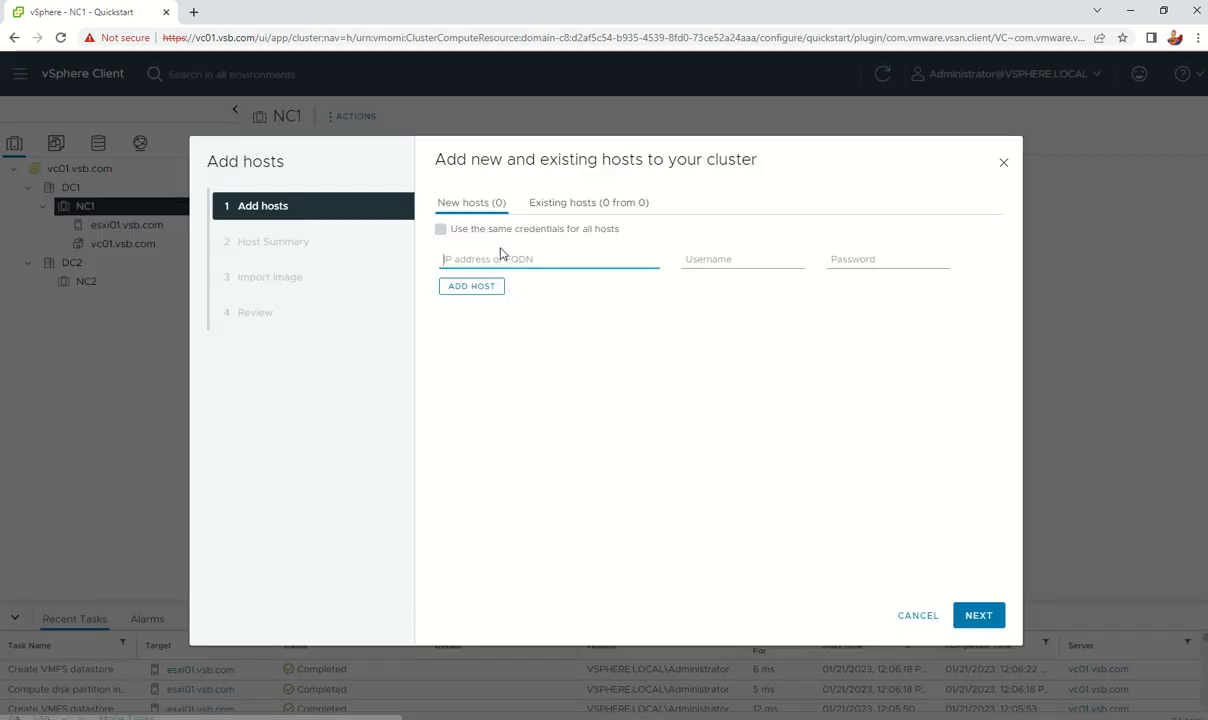
text(esxi)
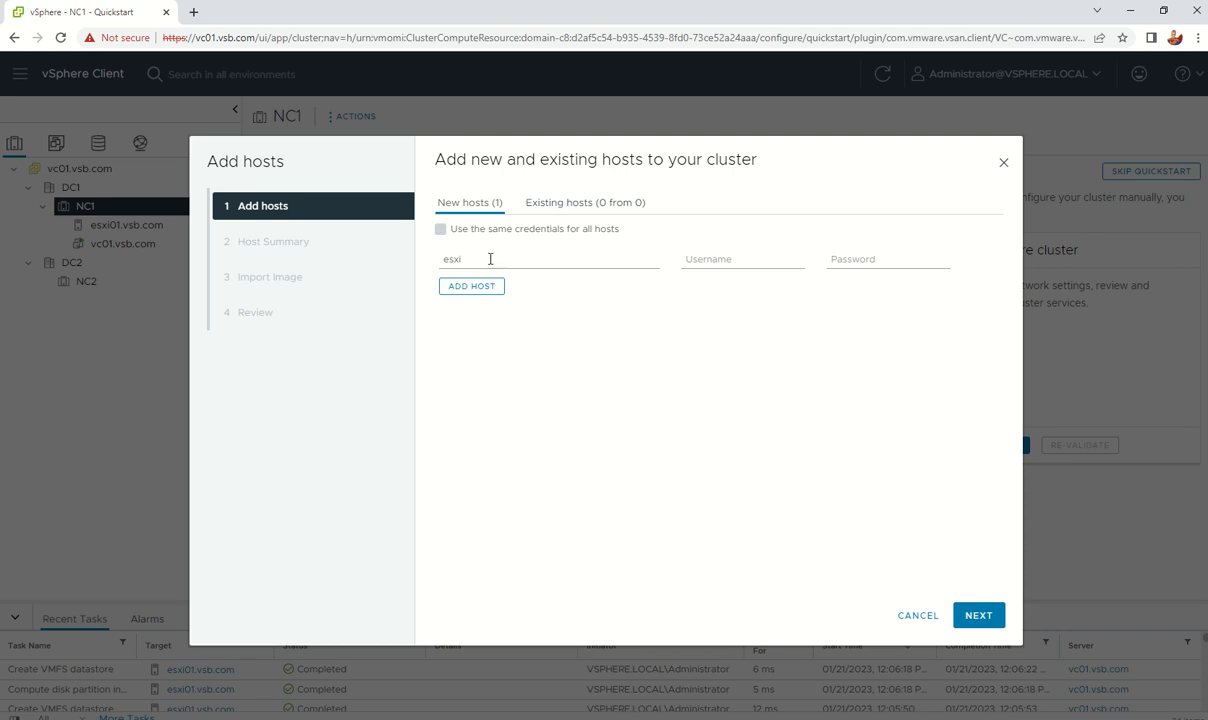
click(500, 258)
text(02.vsb.com)
key(Tab)
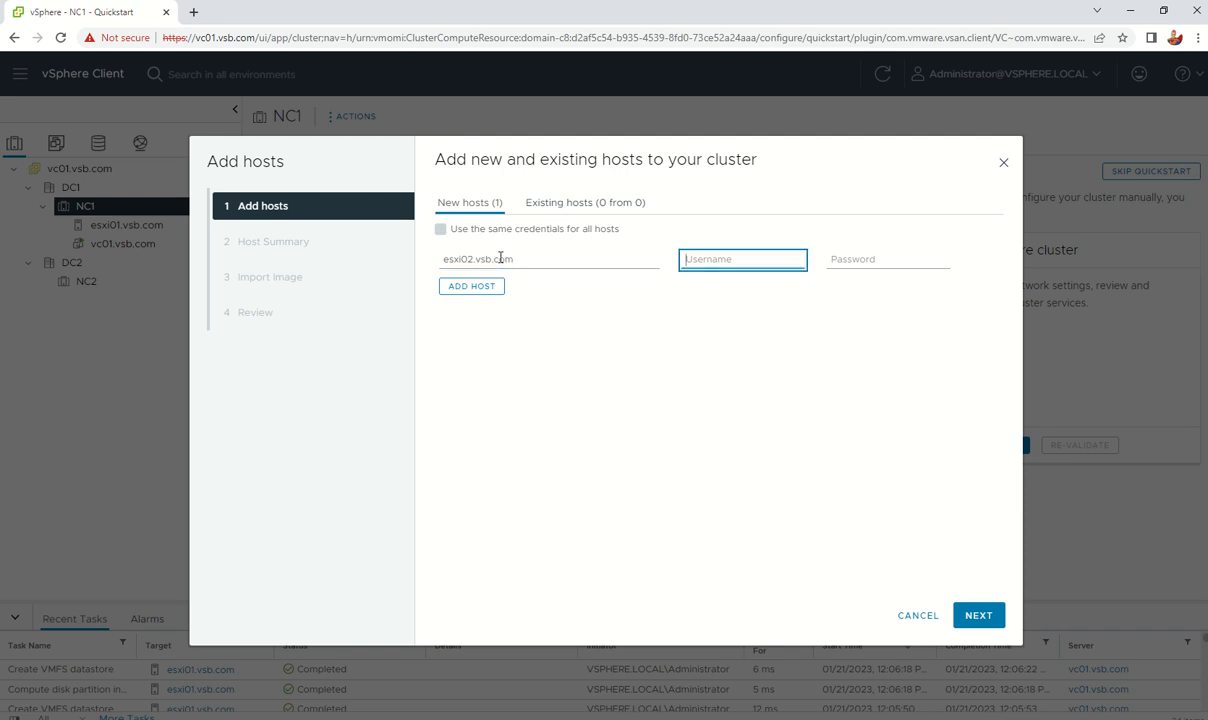
text(root)
key(Tab)
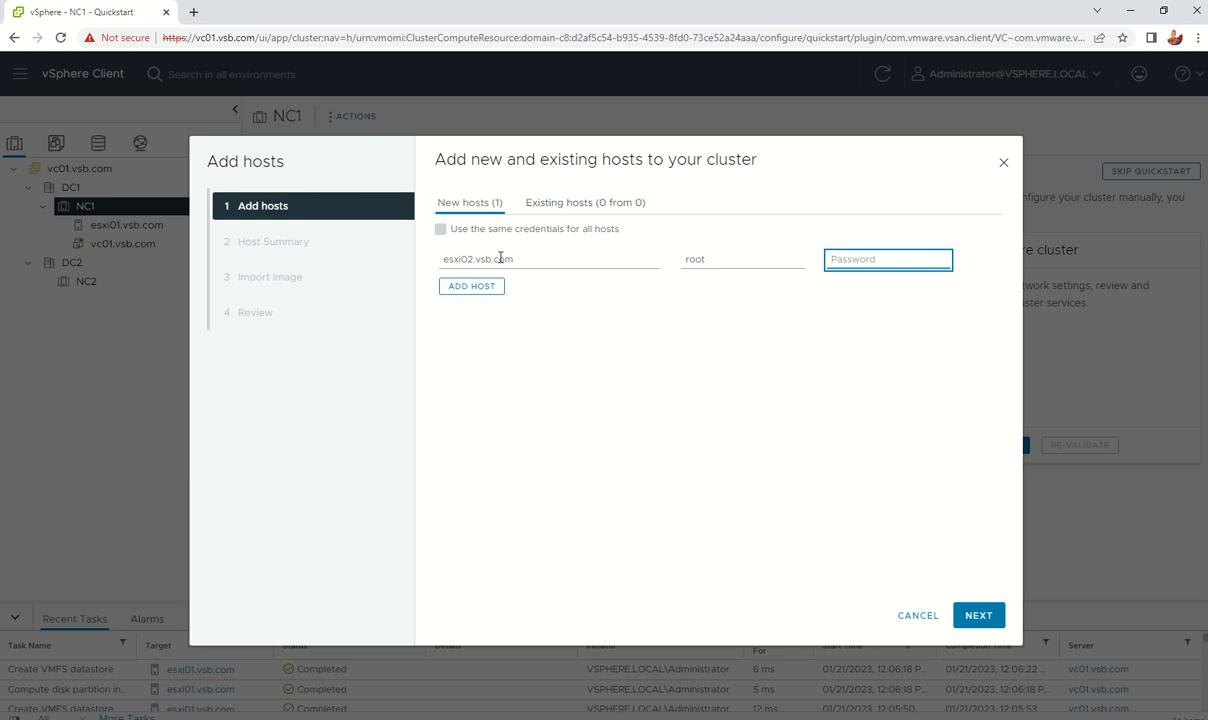
text(V)
Step: Trust esxi02's certificate thumbprint, import no image, and finish adding the host
click(984, 617)
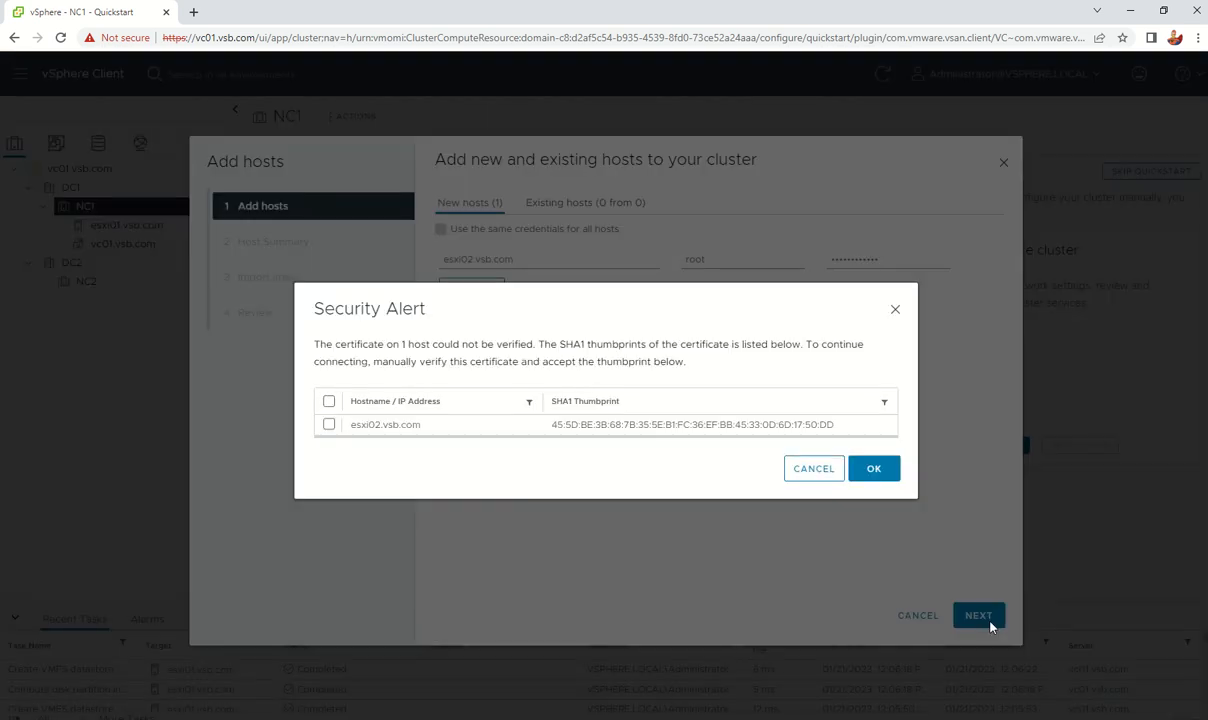
click(329, 401)
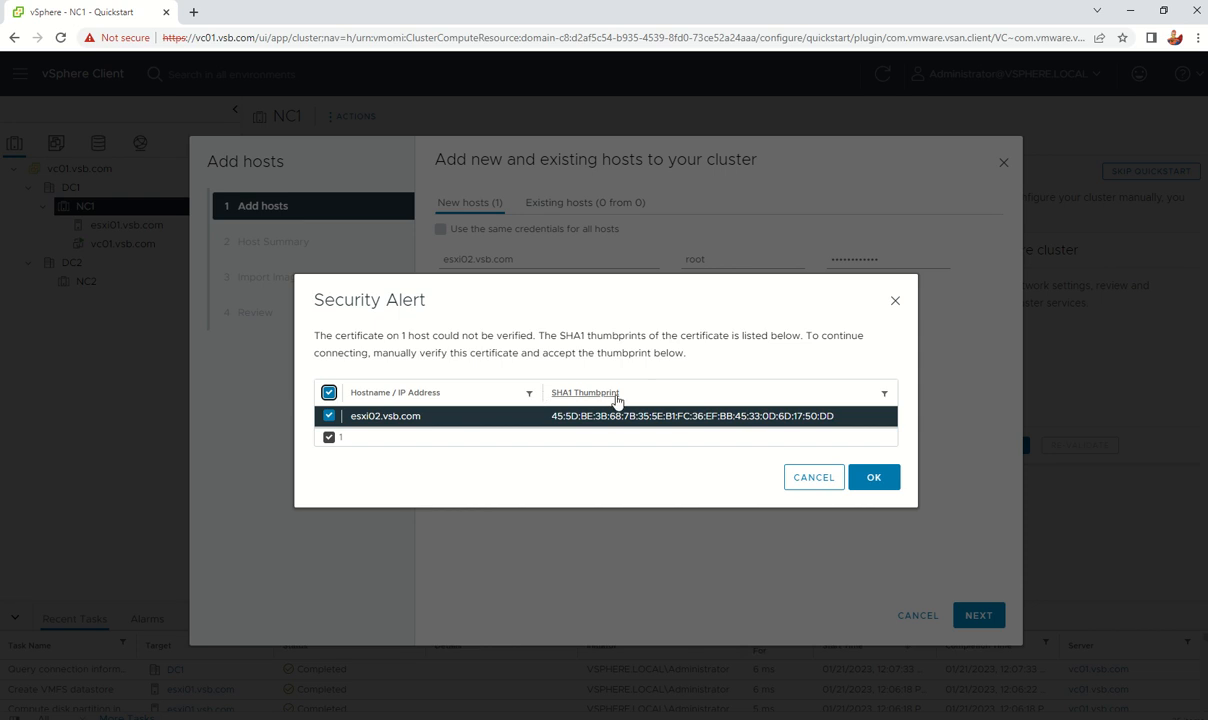
click(874, 477)
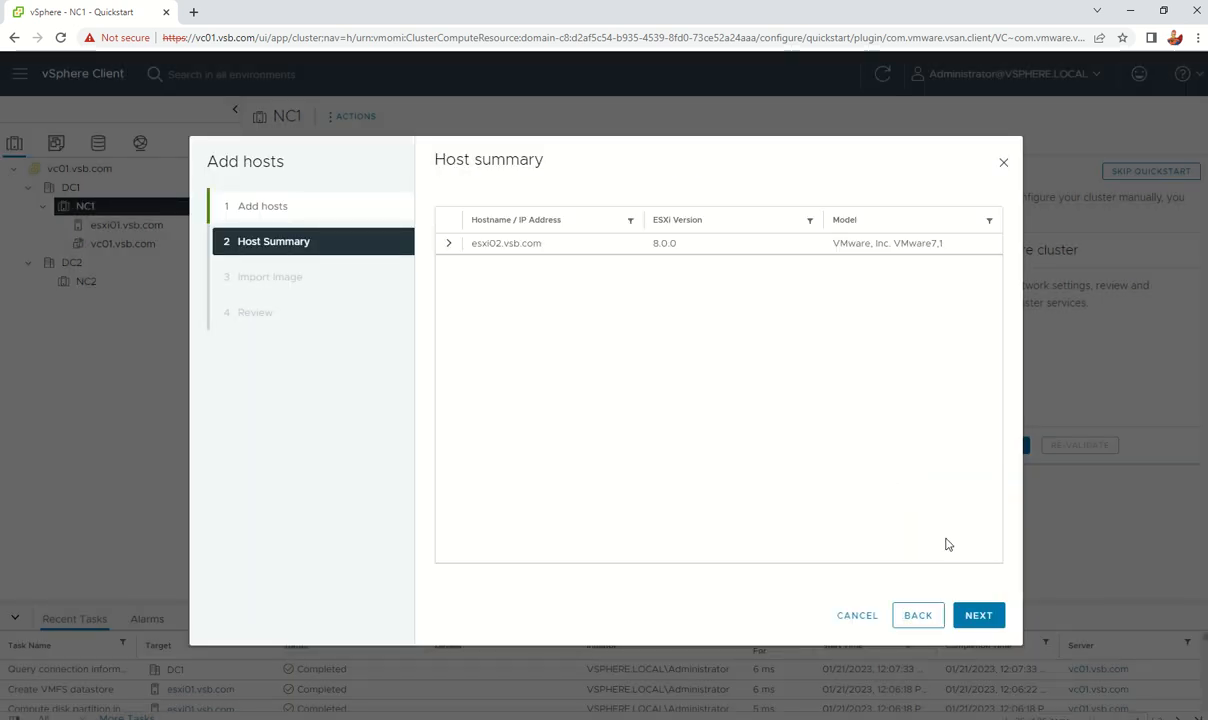
click(993, 620)
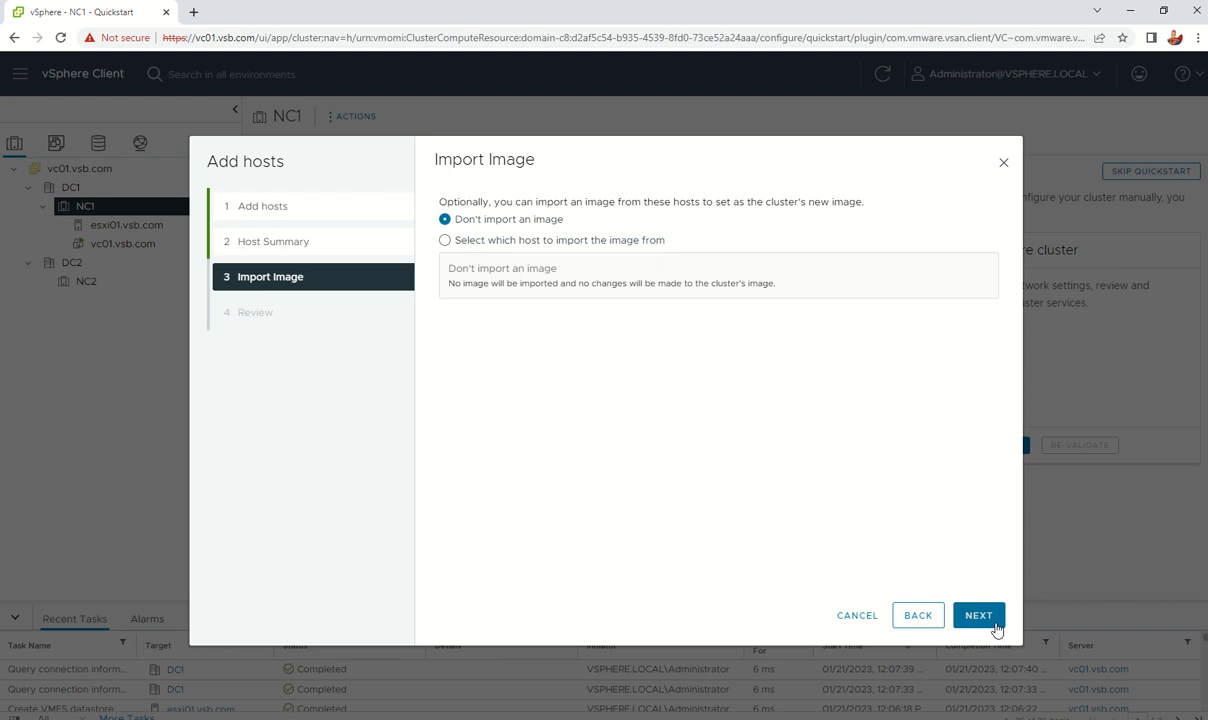
click(993, 621)
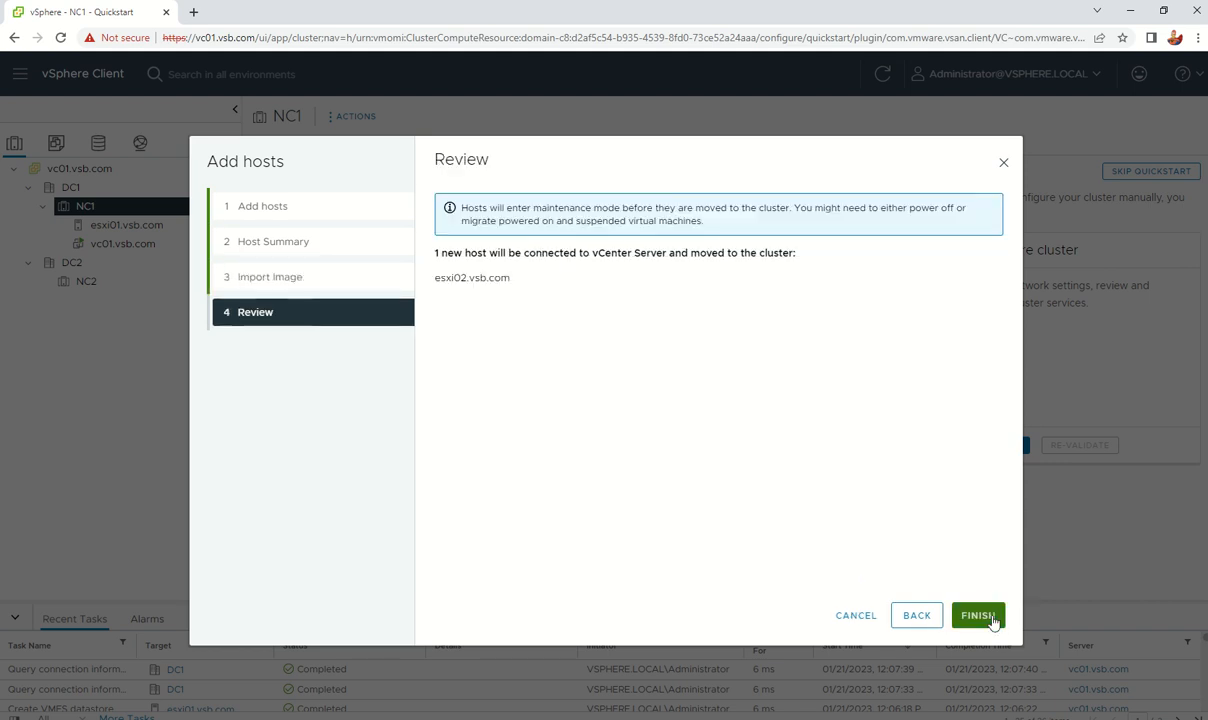
click(978, 616)
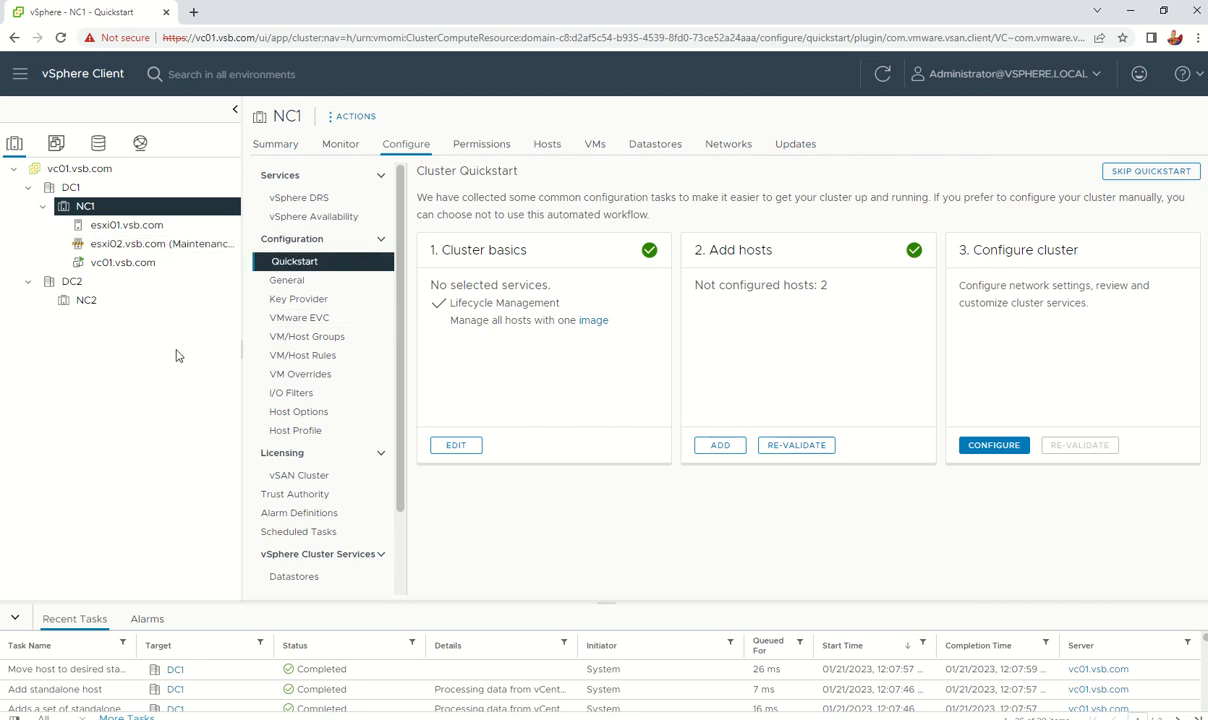
Step: Take esxi02.vsb.com out of Maintenance Mode
right_click(159, 250)
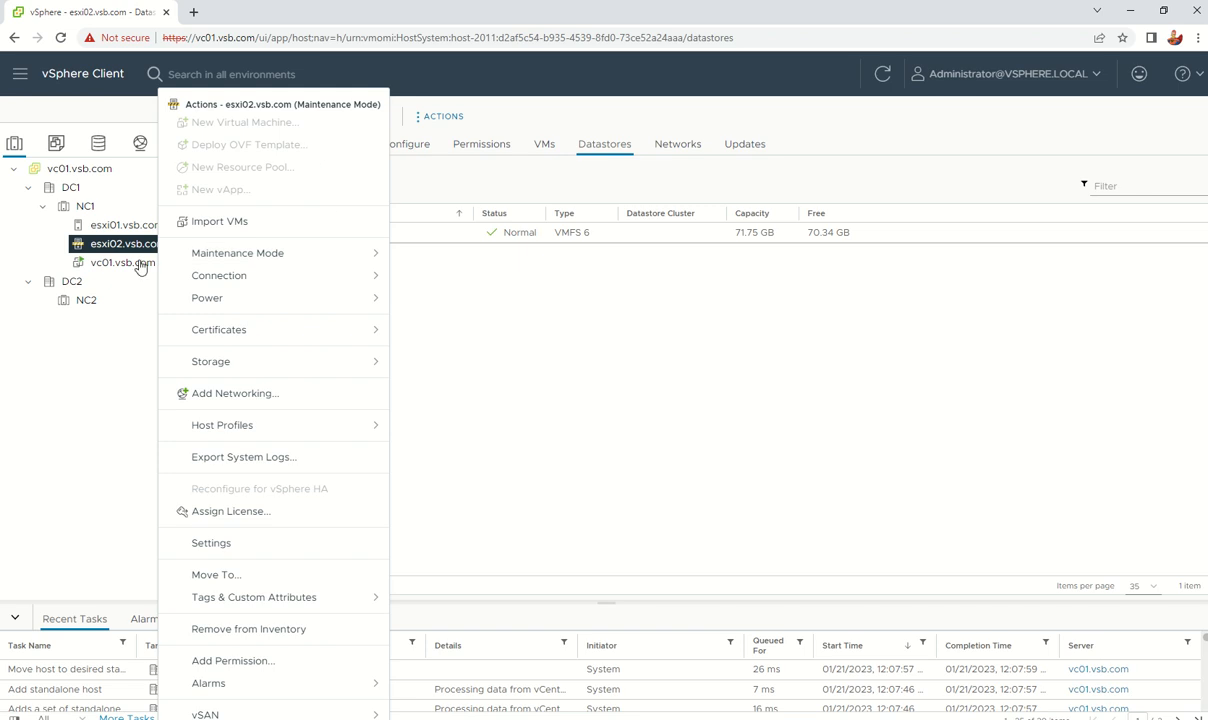
right_click(100, 246)
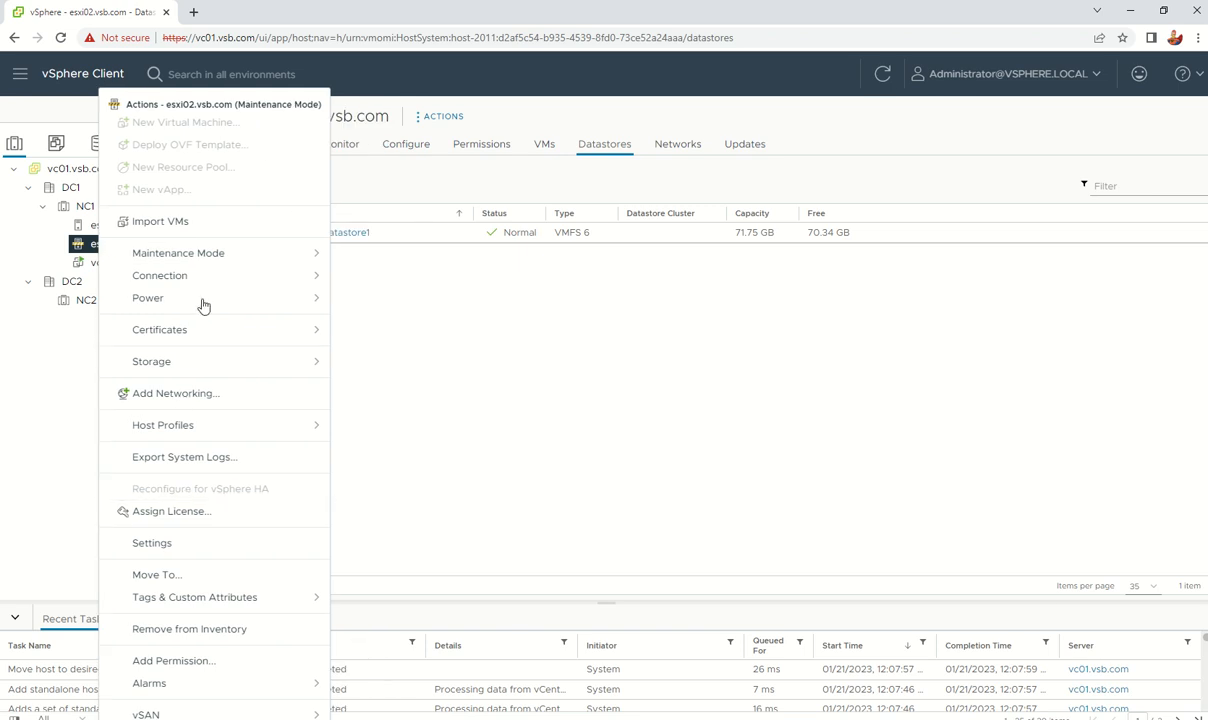
mouse_move(214, 256)
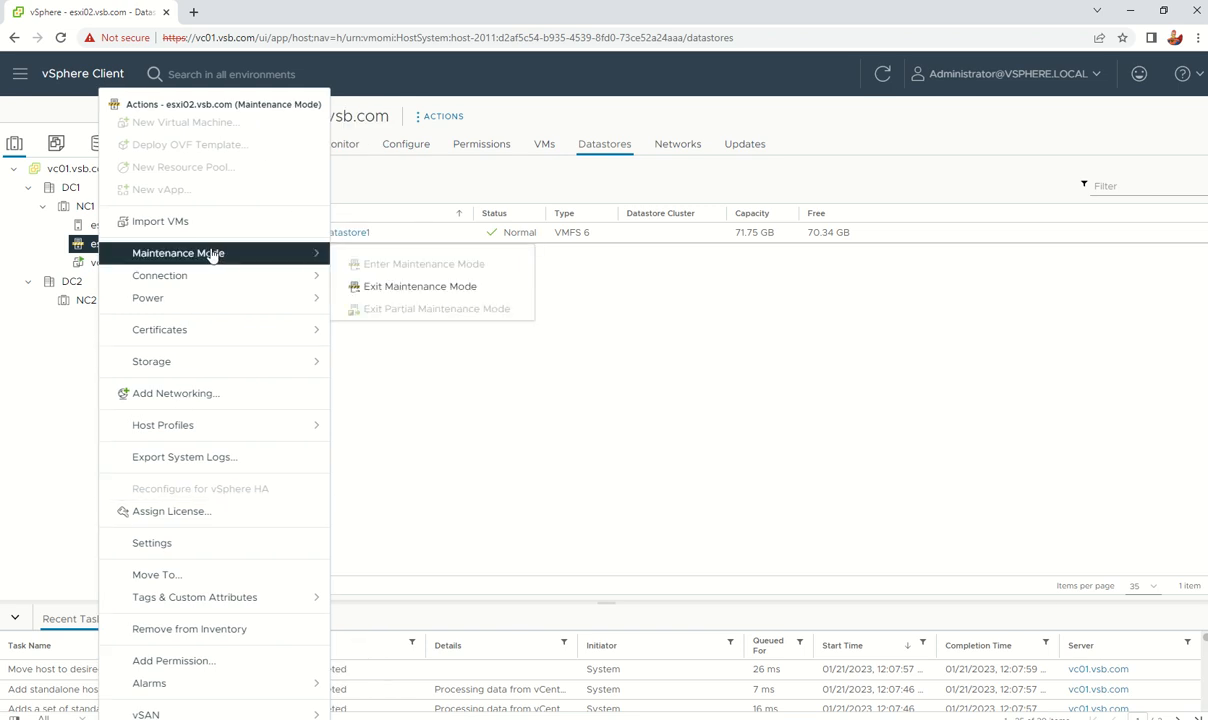
click(390, 287)
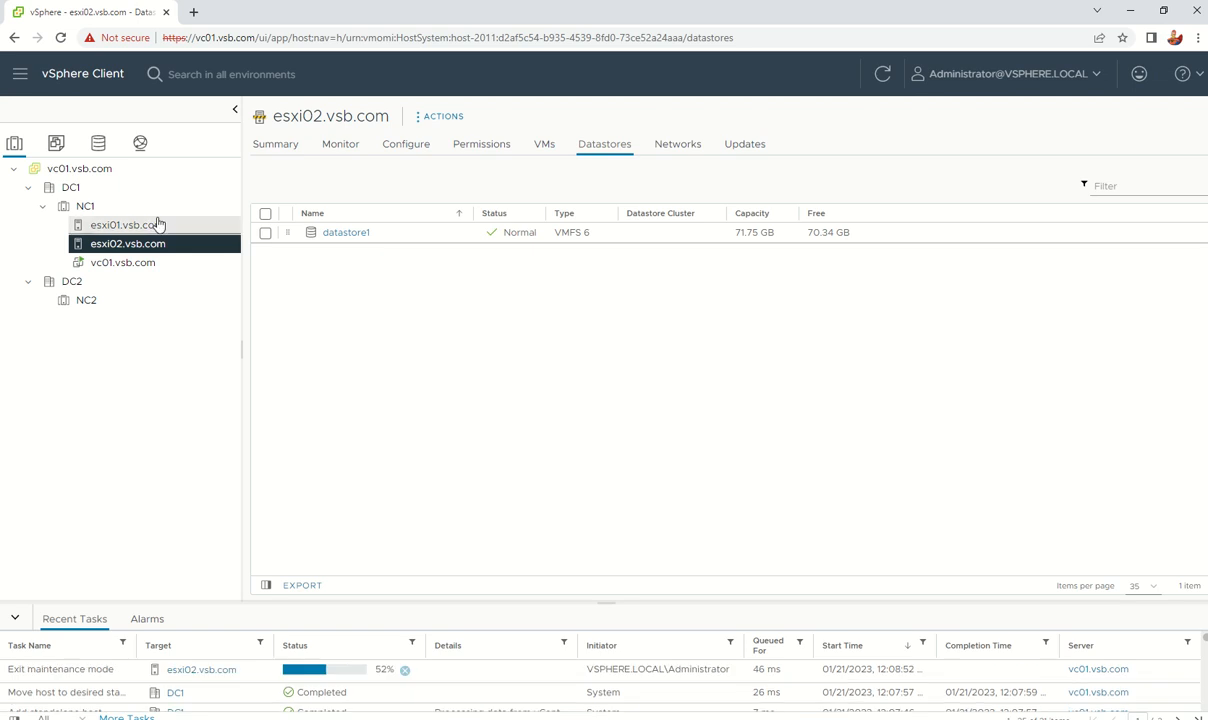
Step: Bring up esxi01's datastore list
click(125, 226)
click(124, 245)
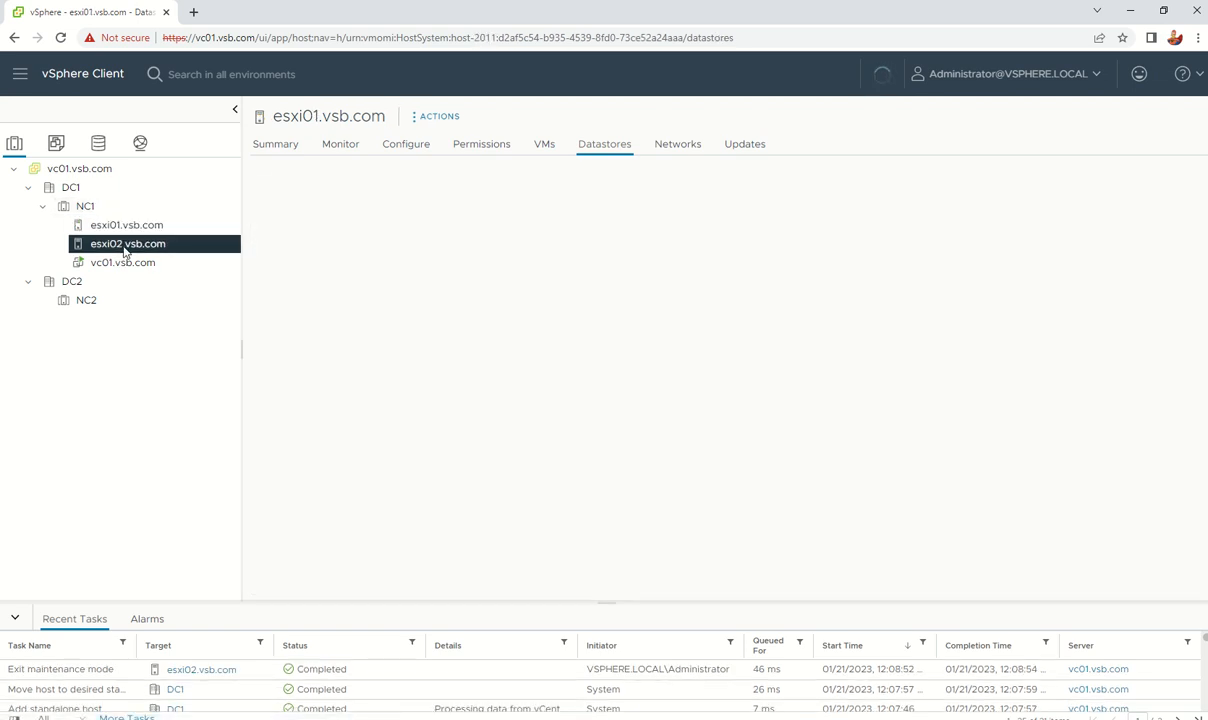
click(128, 228)
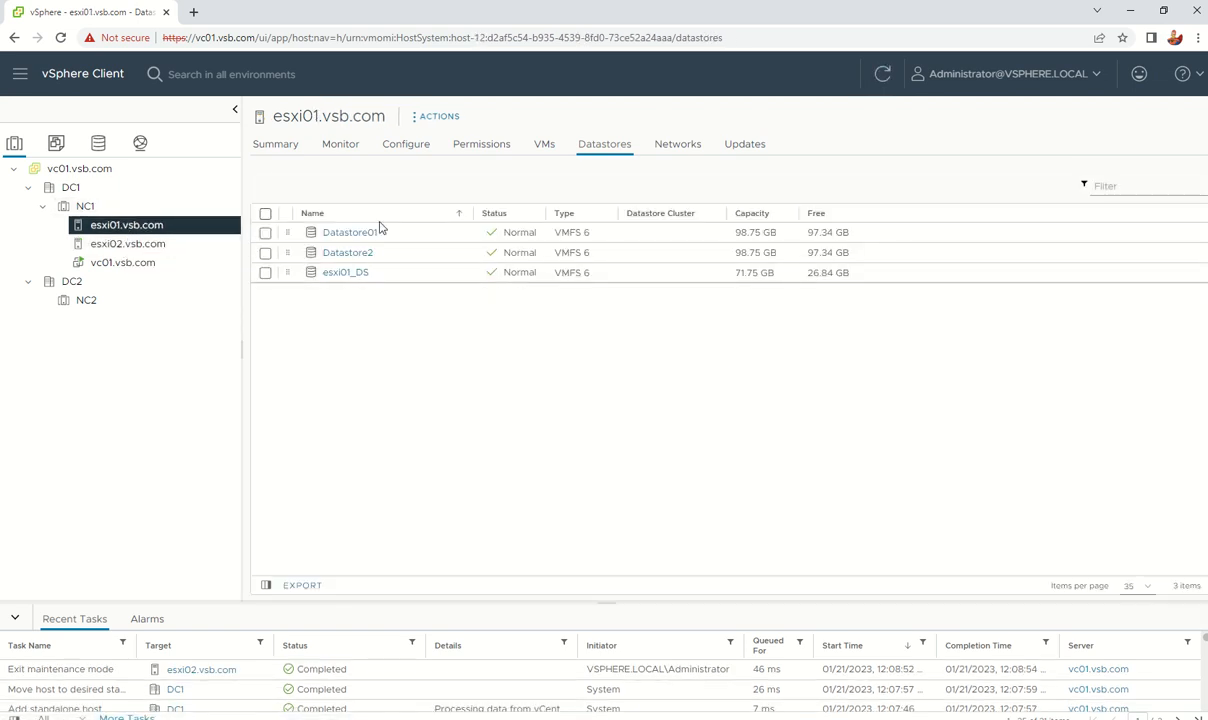
Step: Change the name of esxi01's Datastore2 to Datastore02
right_click(358, 258)
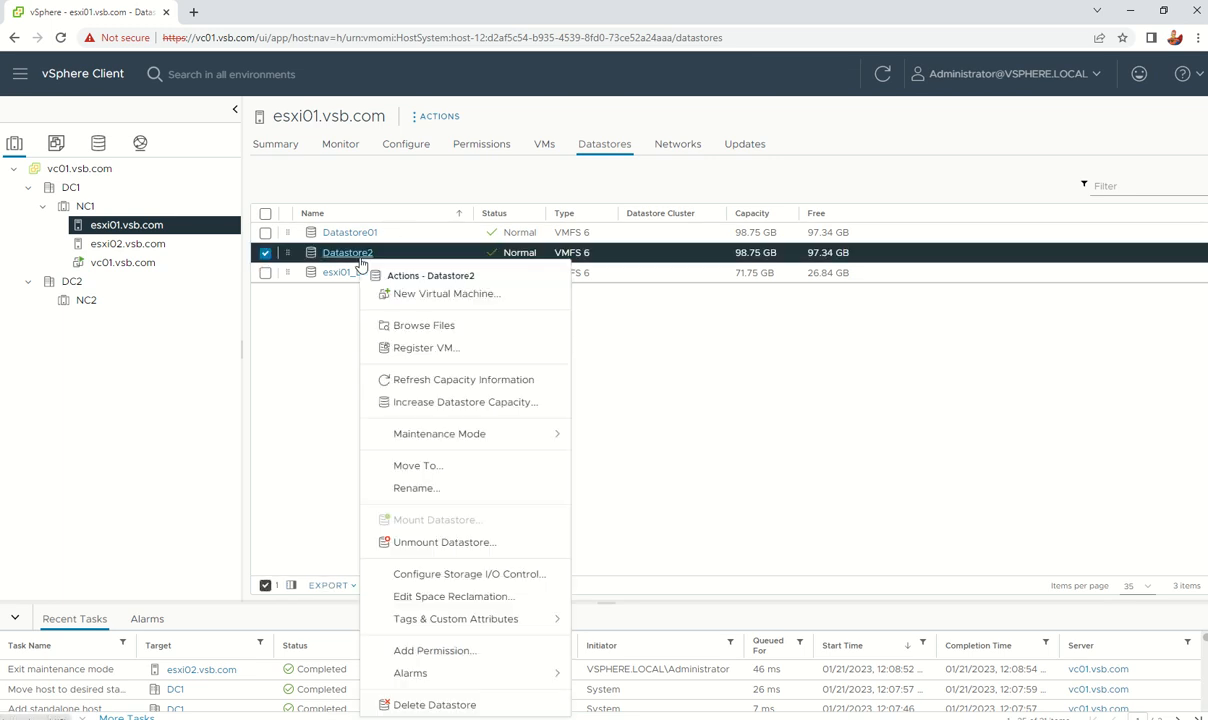
click(425, 488)
click(604, 392)
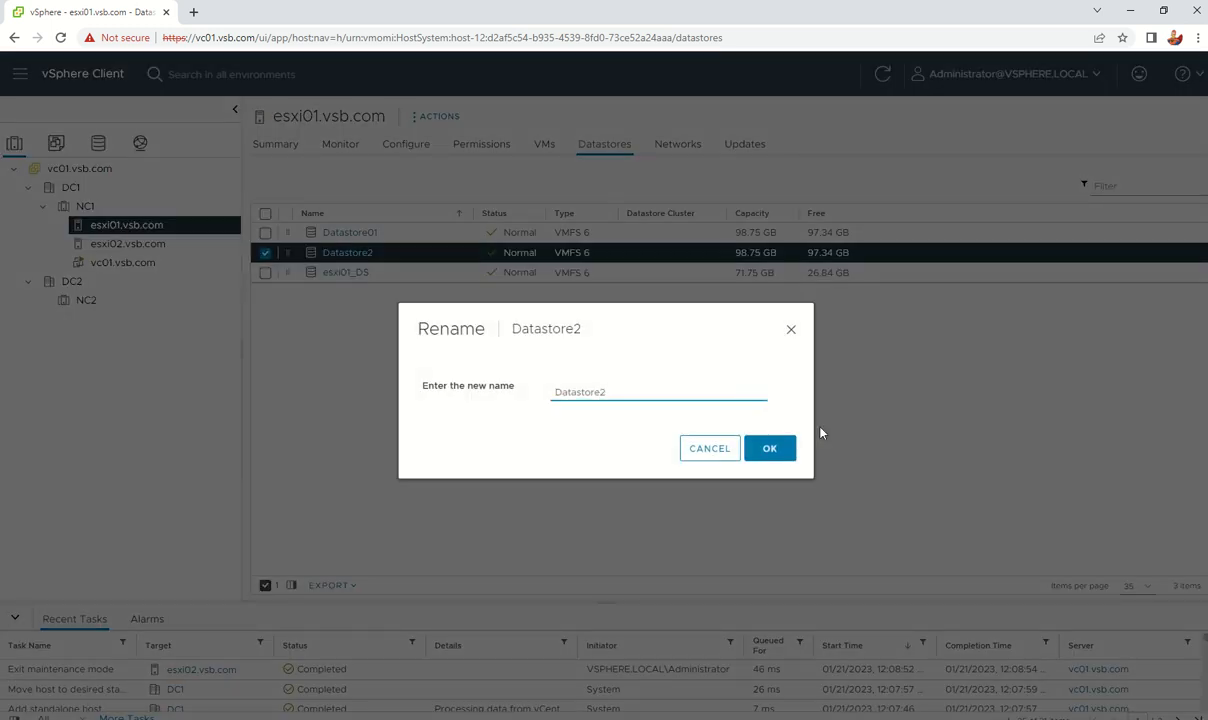
text(0)
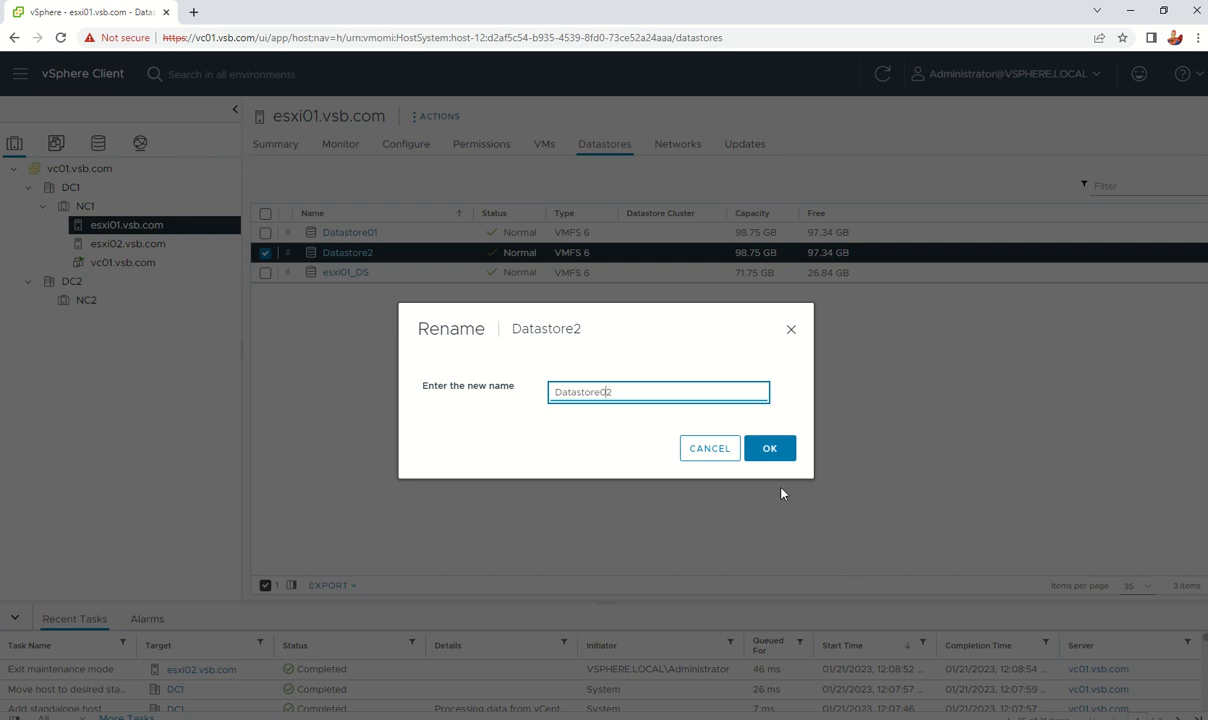
click(776, 447)
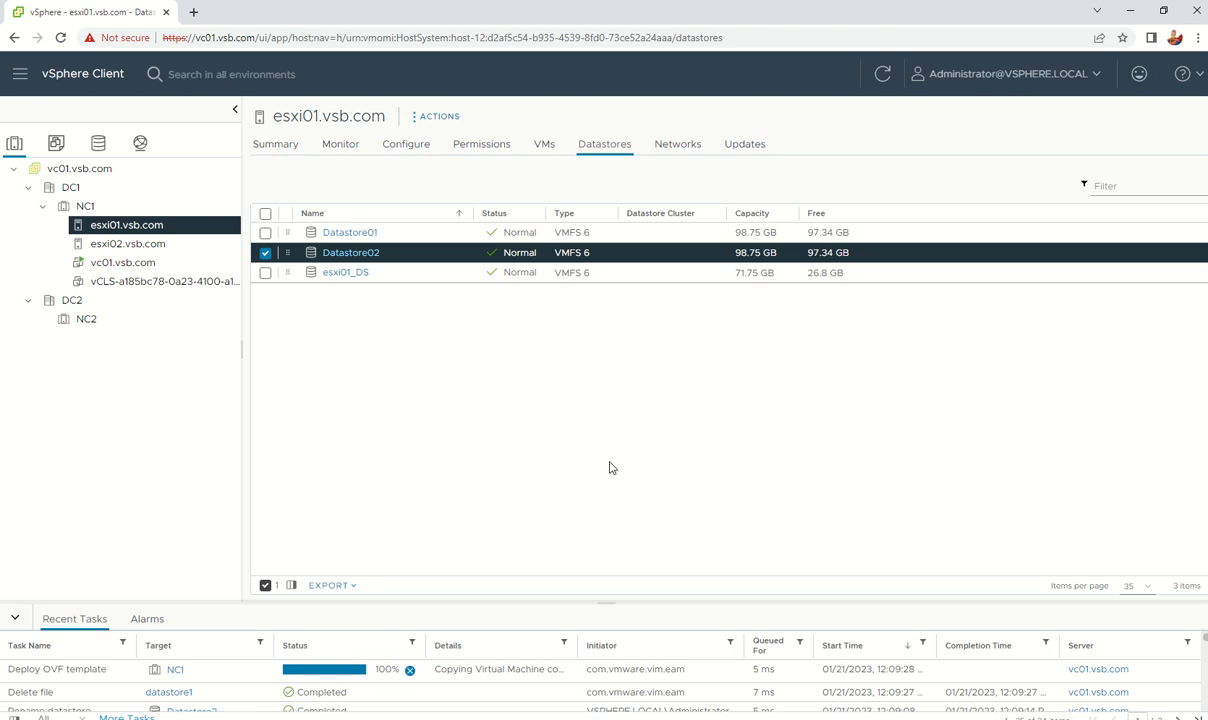
Step: Rename esxi02's local datastore1 to esxi02_DS, then go to the host's Configure settings
click(121, 243)
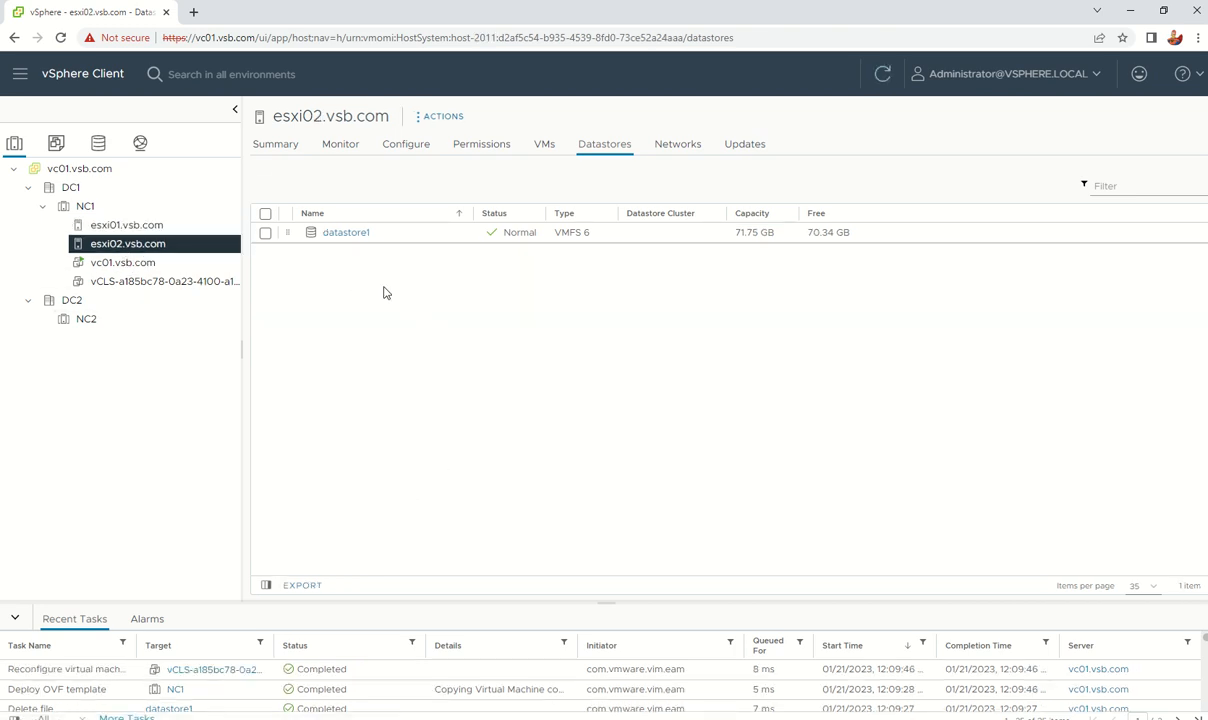
right_click(347, 236)
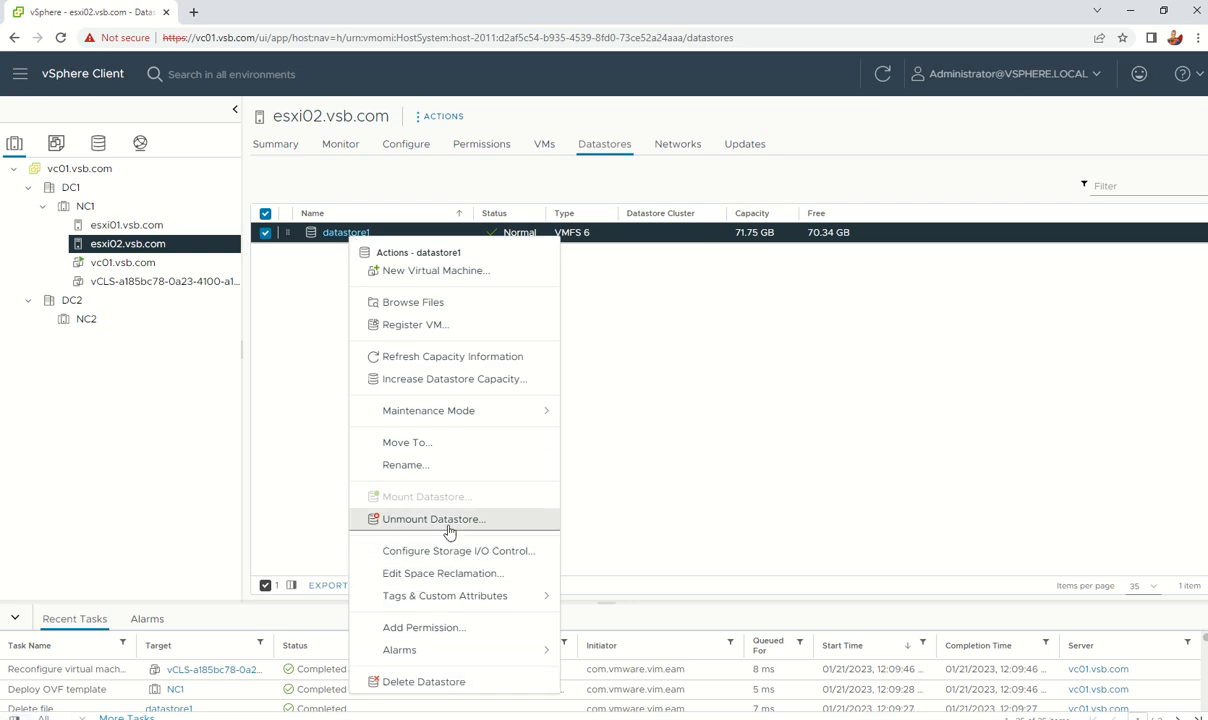
click(648, 459)
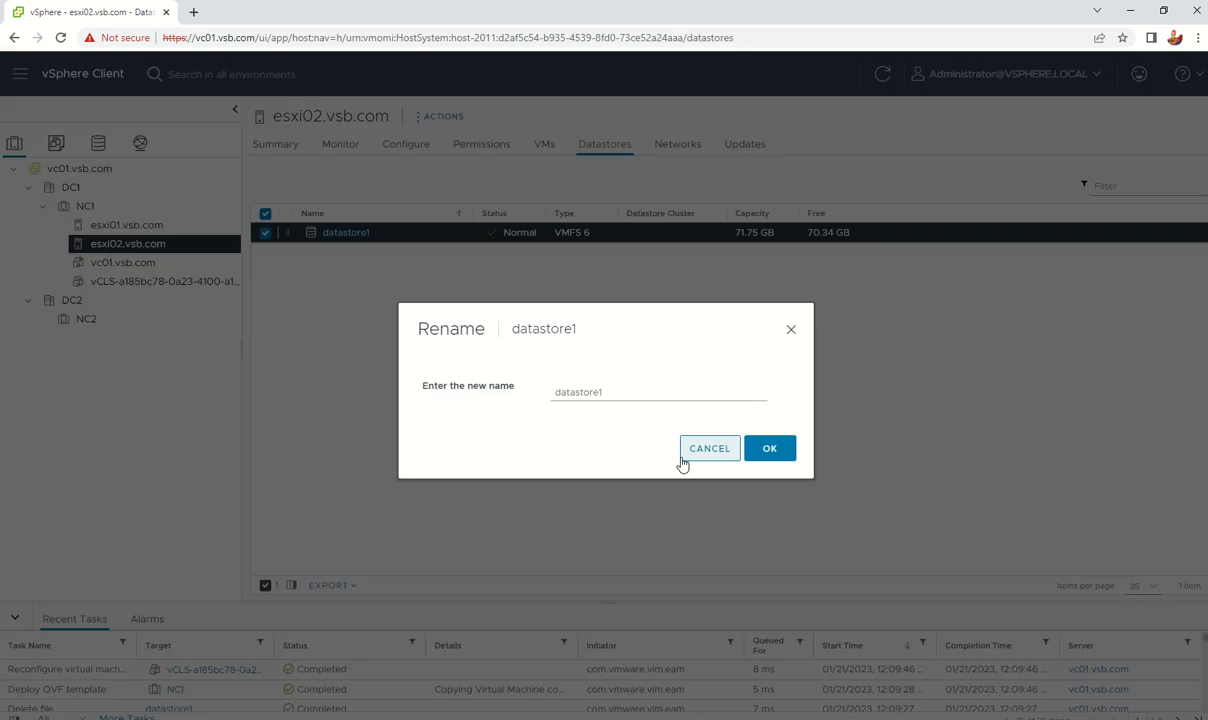
click(682, 450)
click(108, 224)
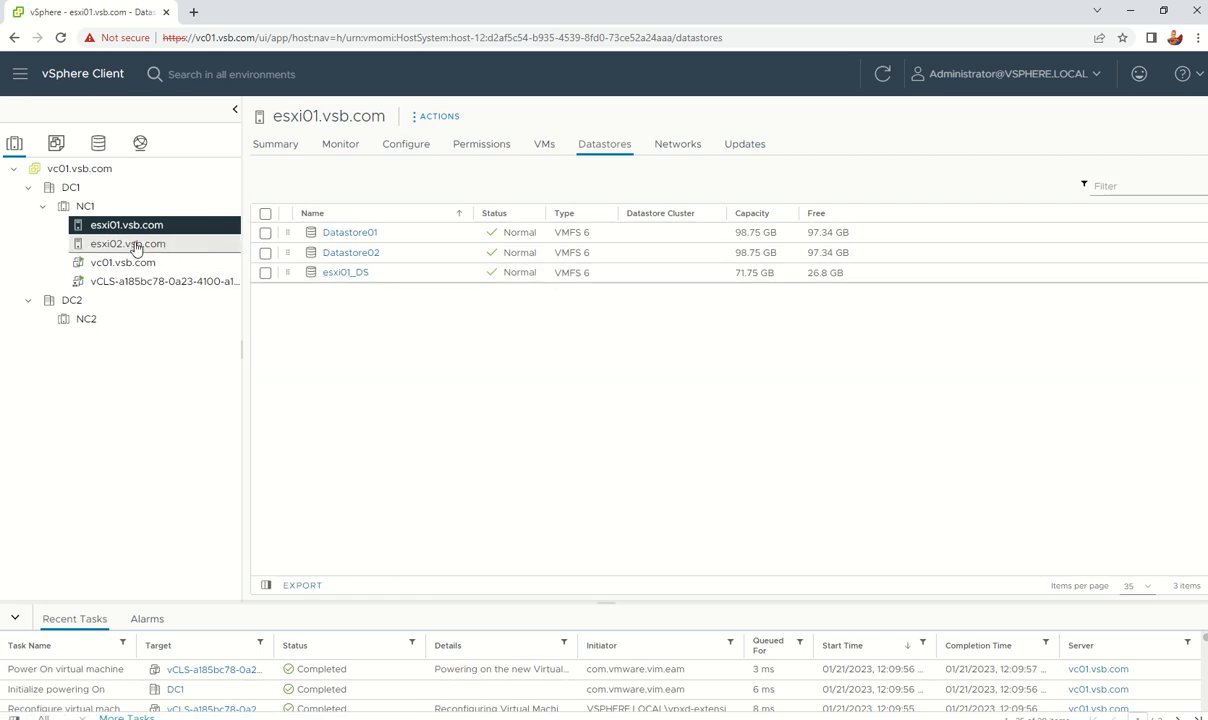
click(135, 245)
right_click(342, 236)
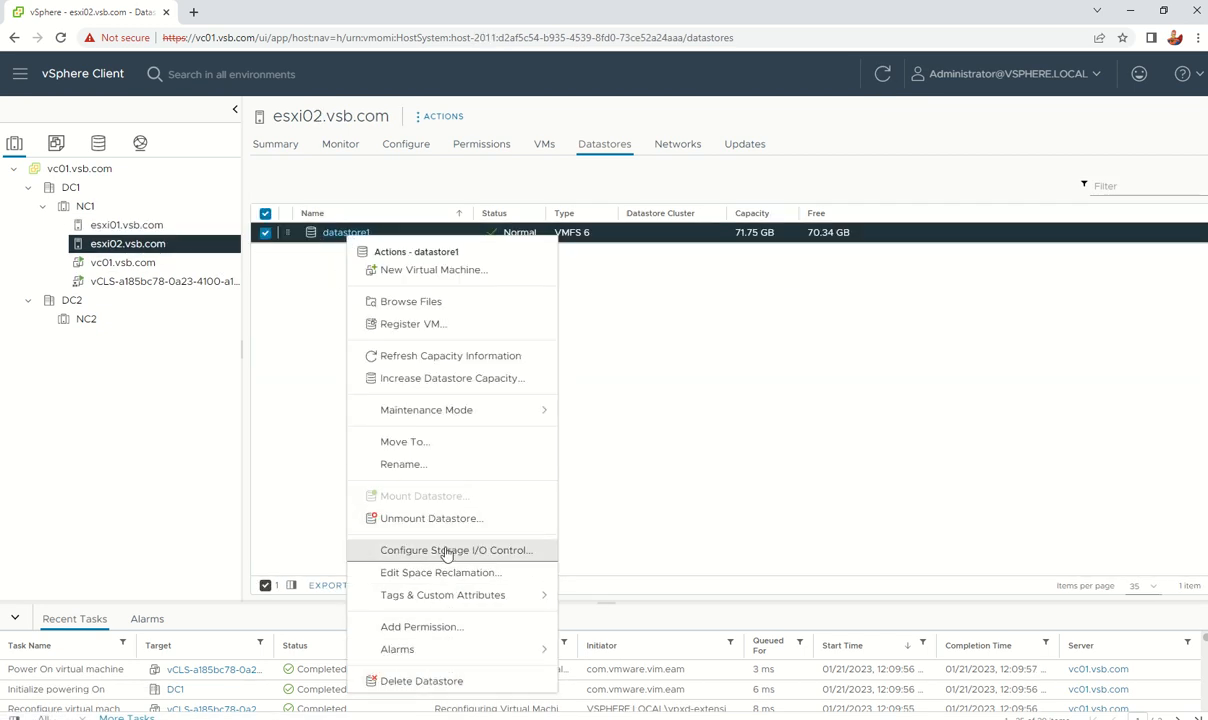
click(431, 465)
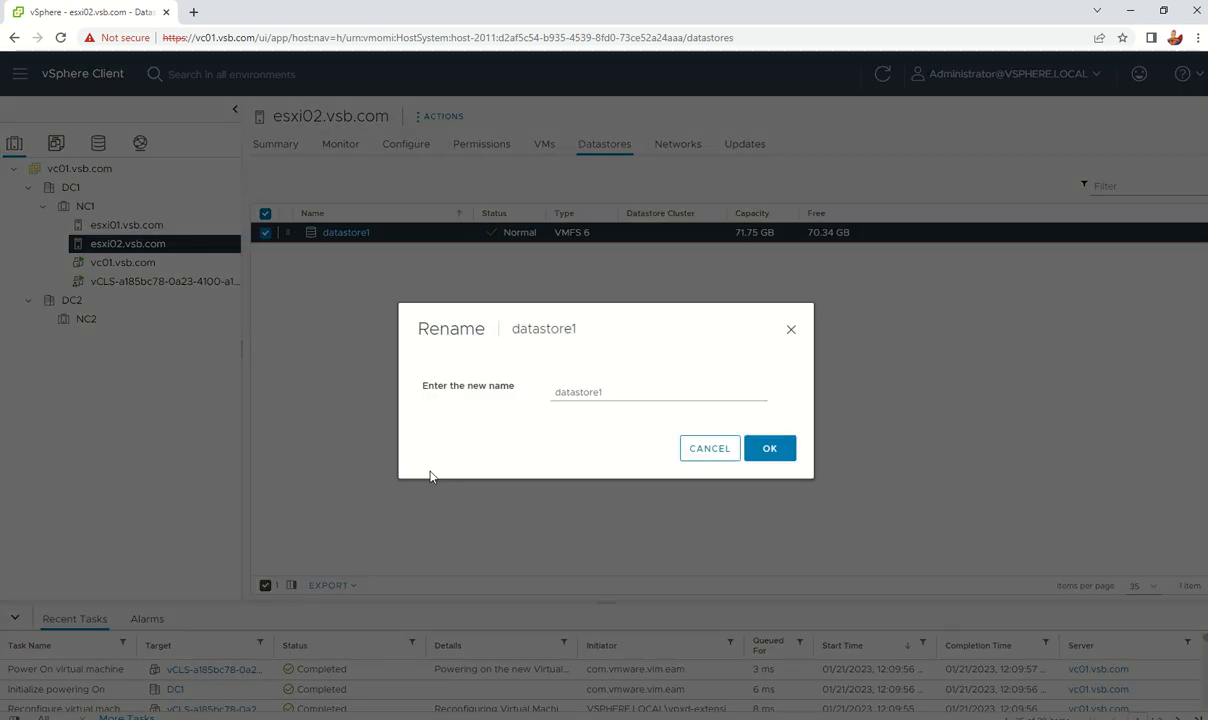
double_click(590, 391)
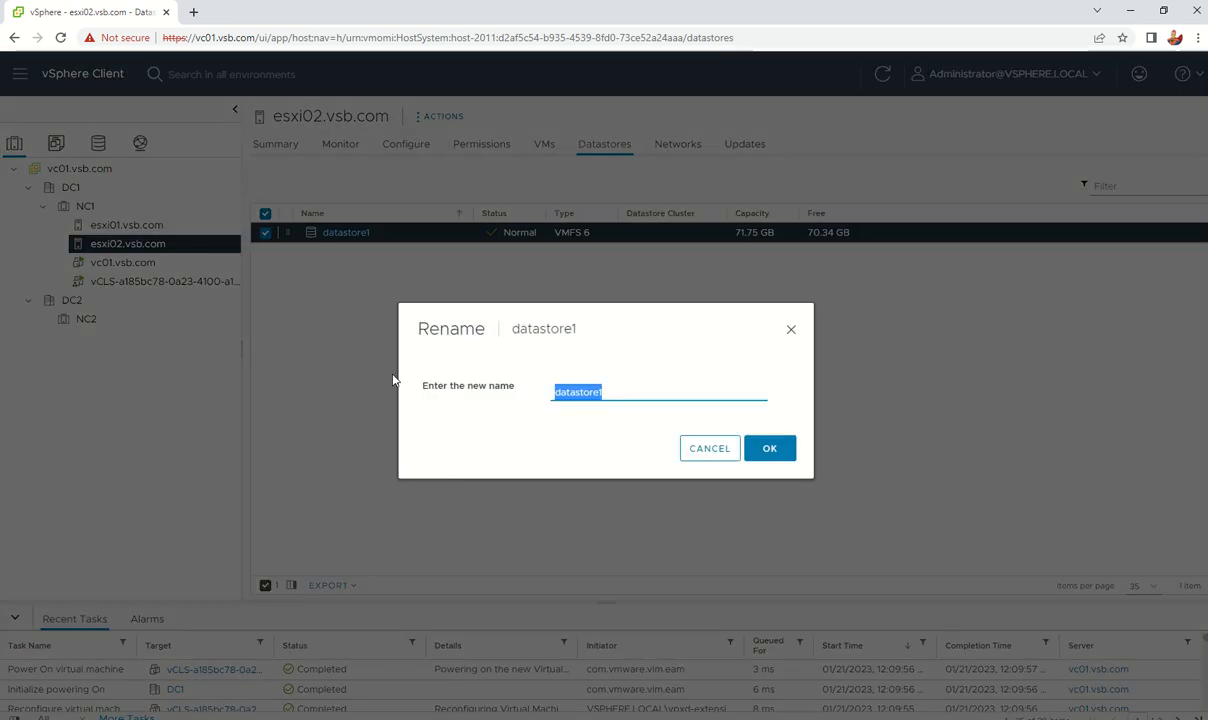
text(esxi0)
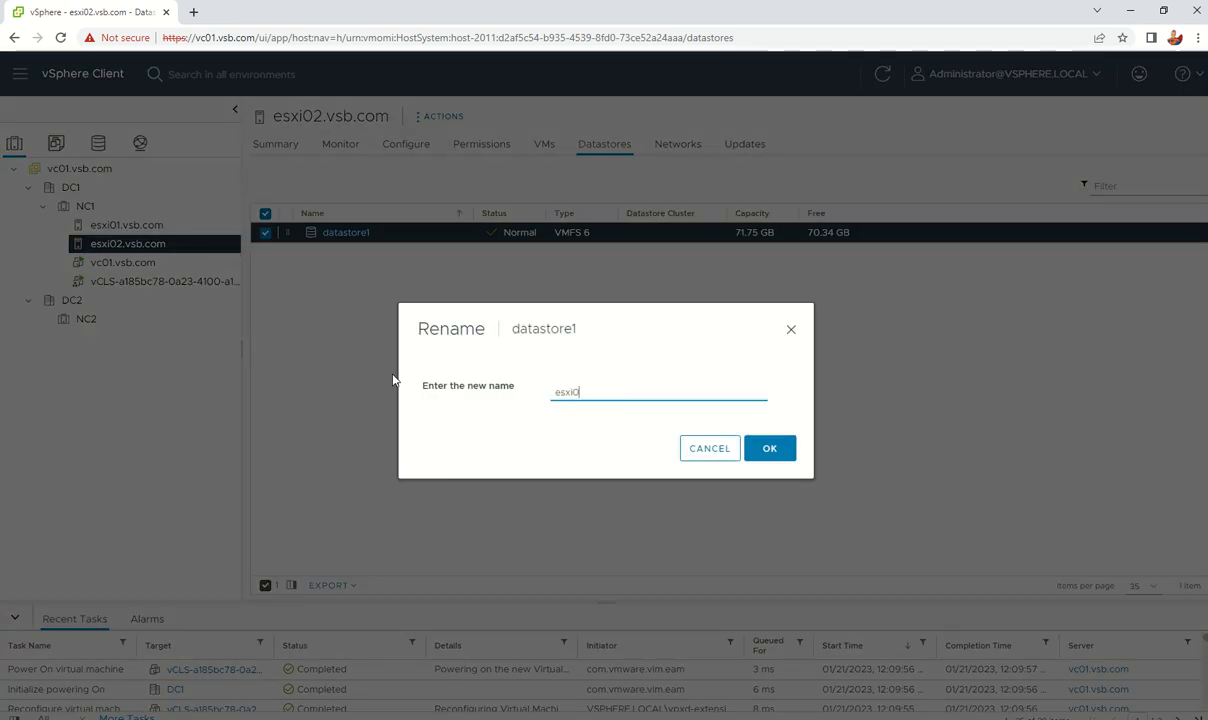
text(2_DS)
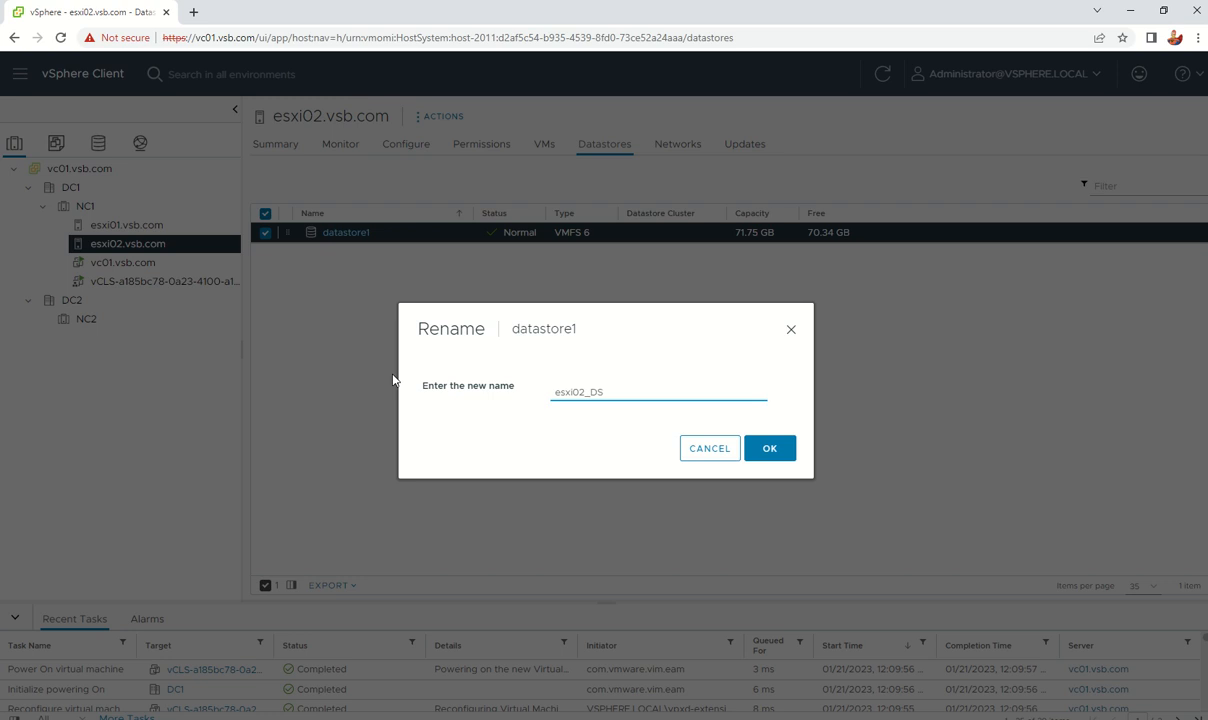
click(775, 452)
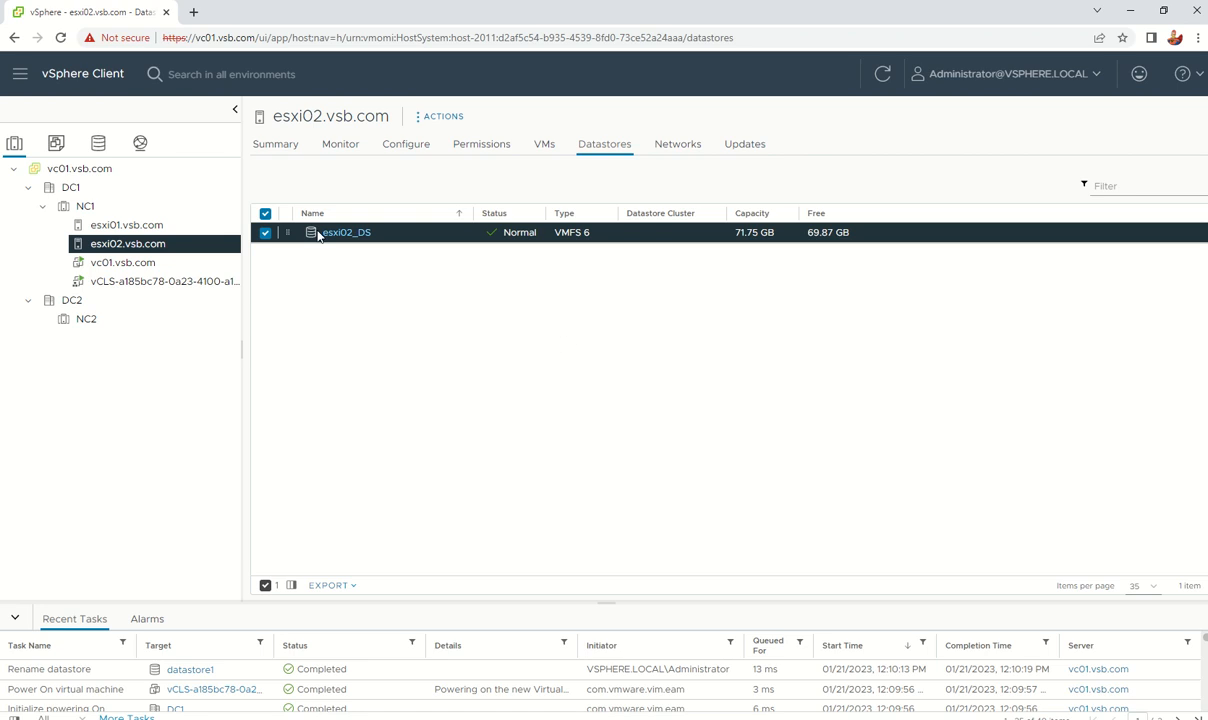
click(396, 154)
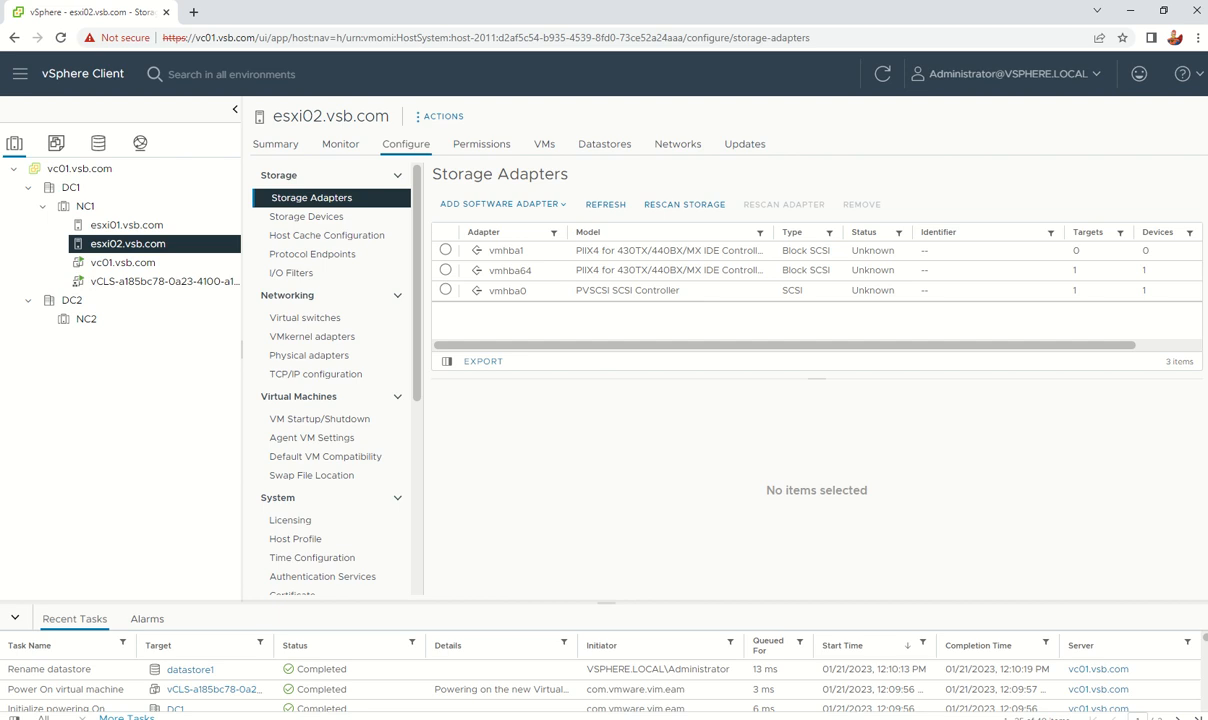
key(alt+Tab)
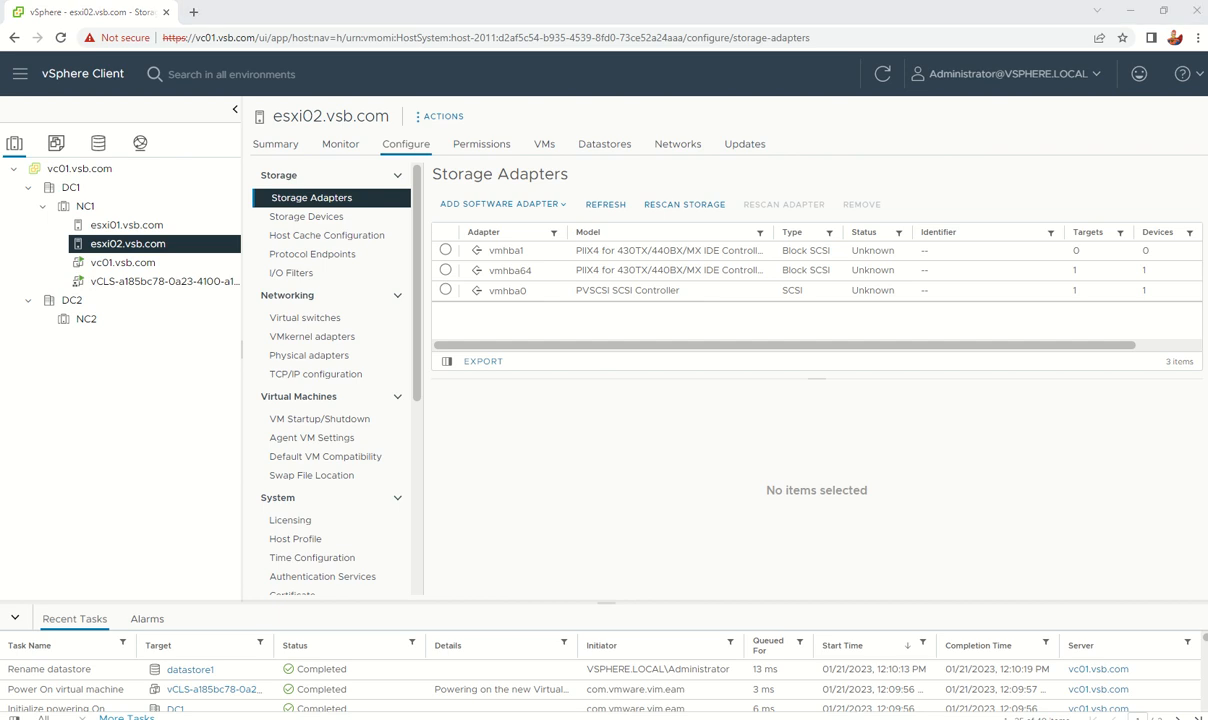
key(alt+Tab)
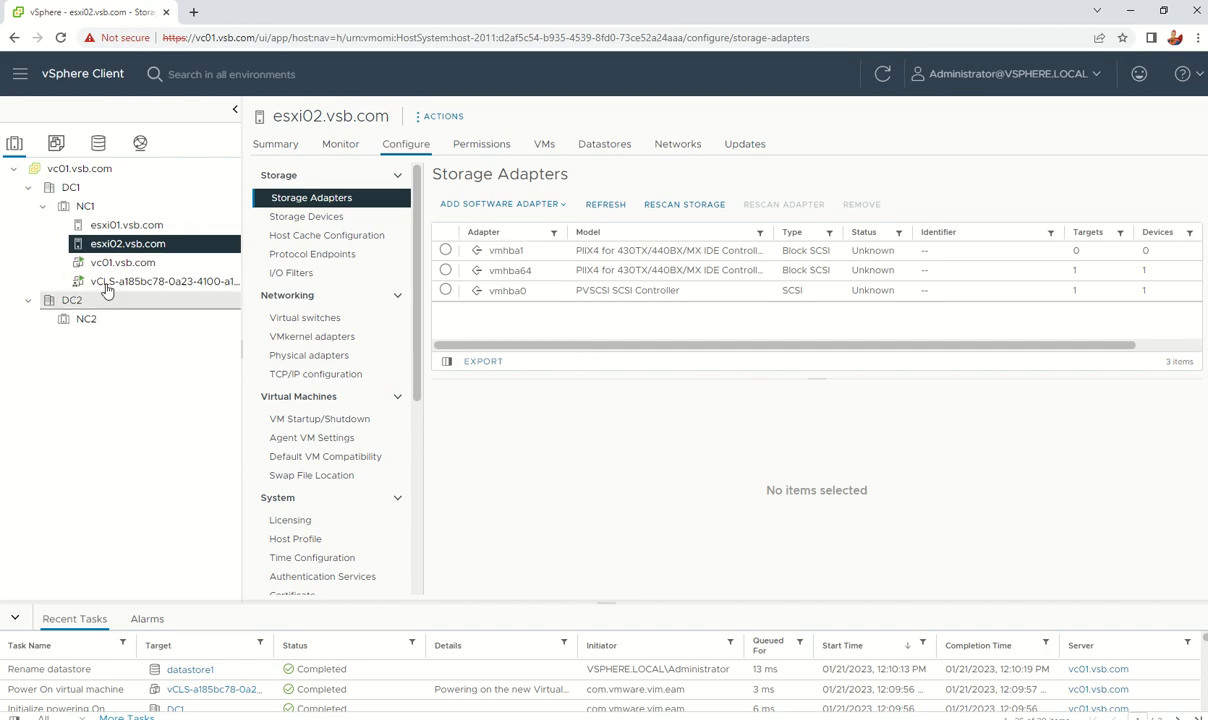
right_click(121, 249)
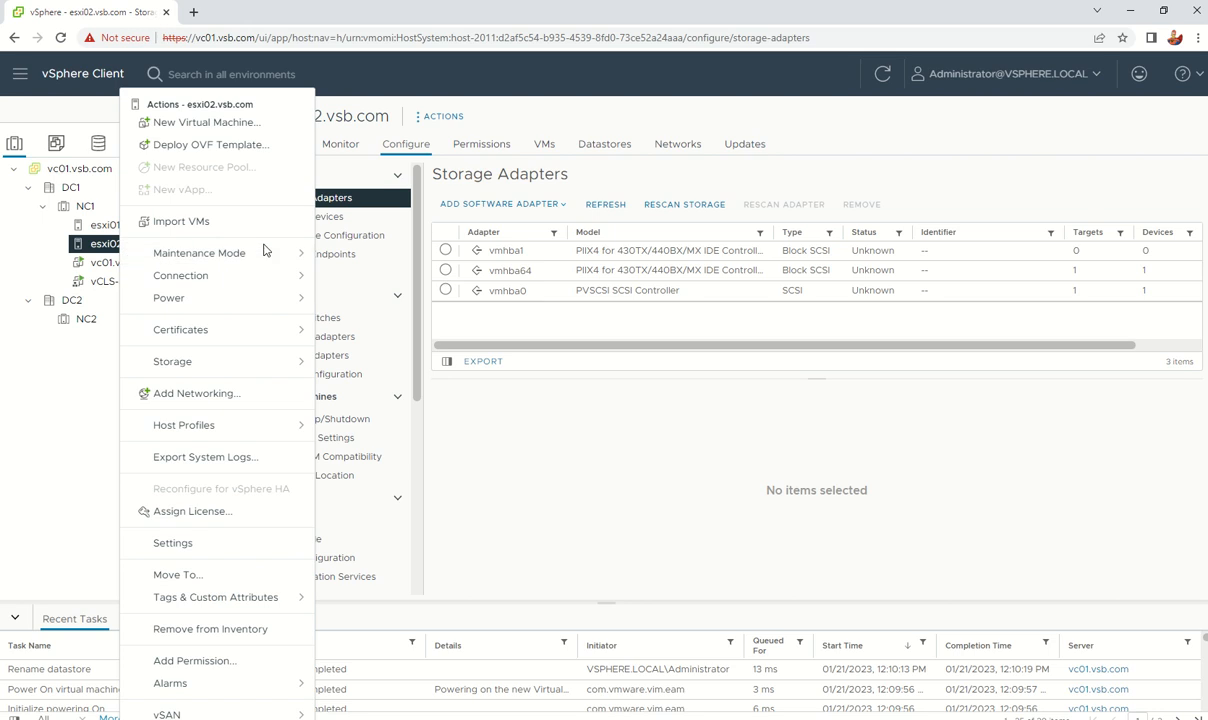
drag(801, 491, 816, 518)
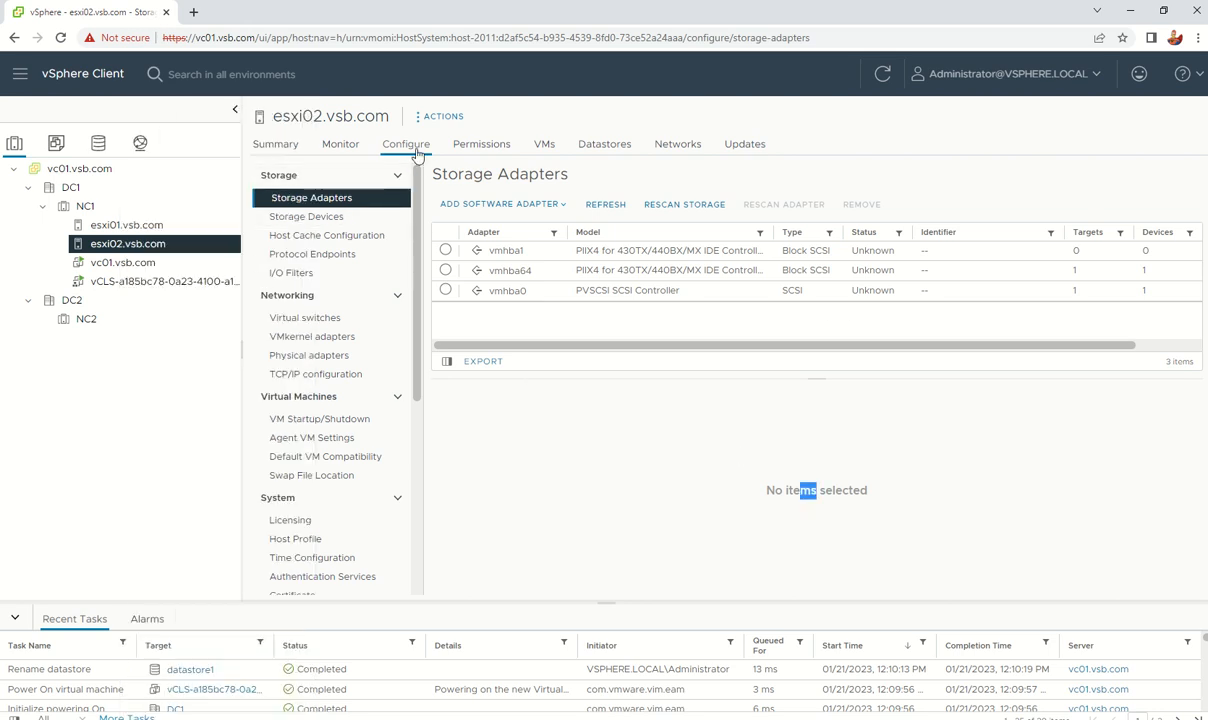
Step: Add a software iSCSI adapter to esxi02
click(504, 206)
click(467, 231)
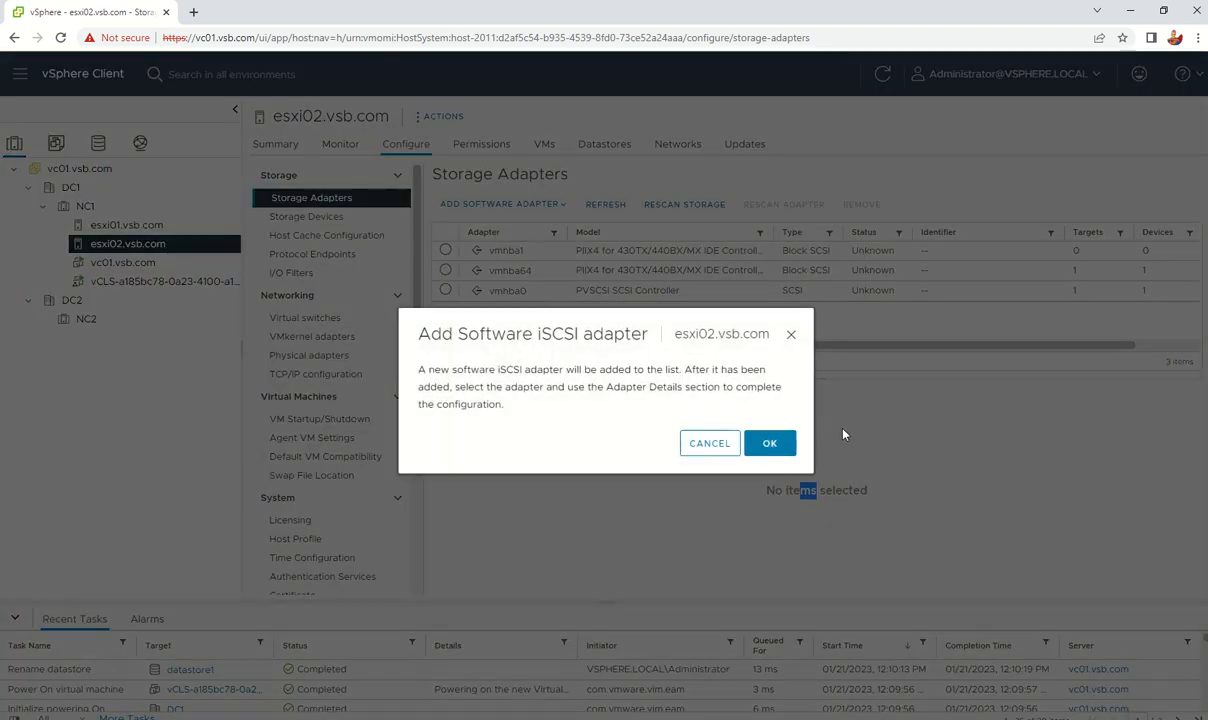
click(770, 441)
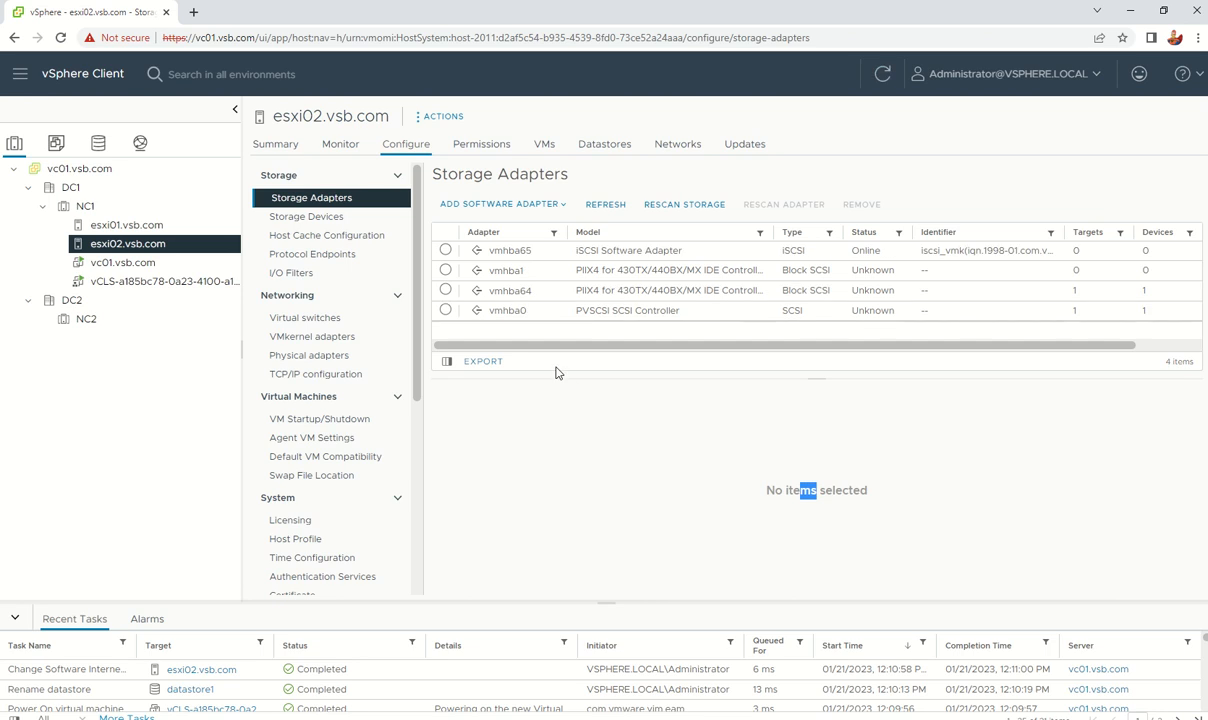
Step: Select the new vmhba65 and start adding a Dynamic Discovery send target server
click(503, 253)
click(434, 249)
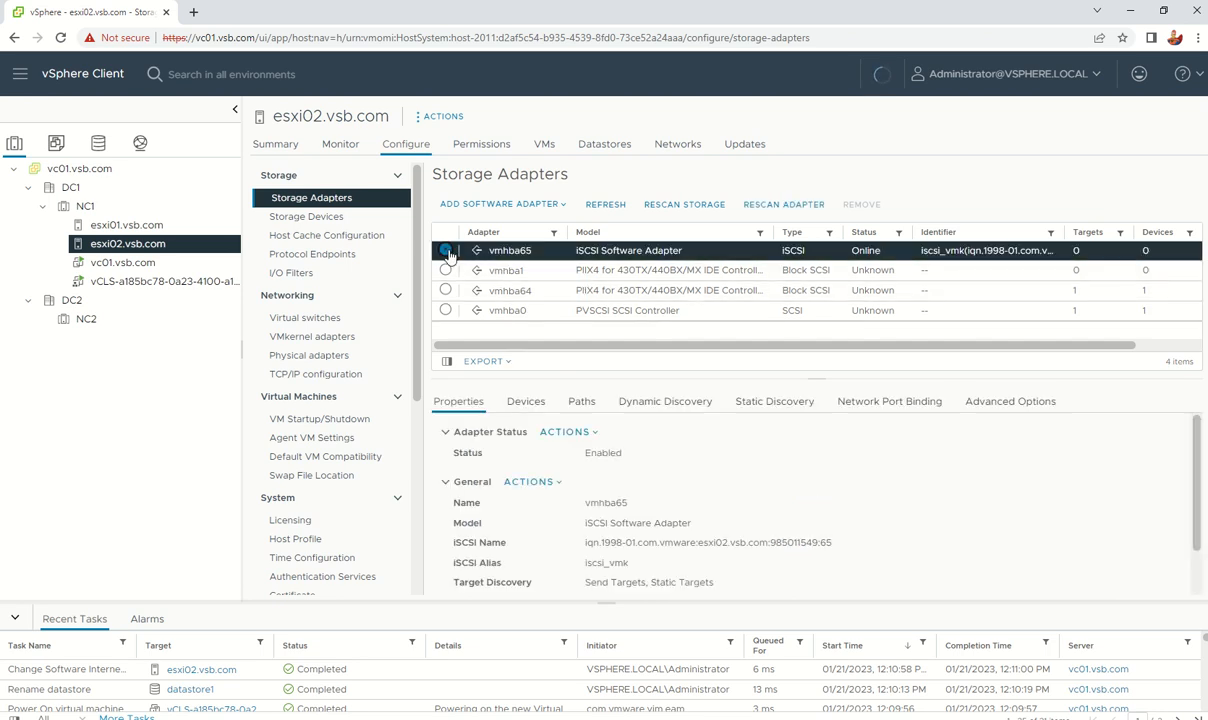
click(664, 403)
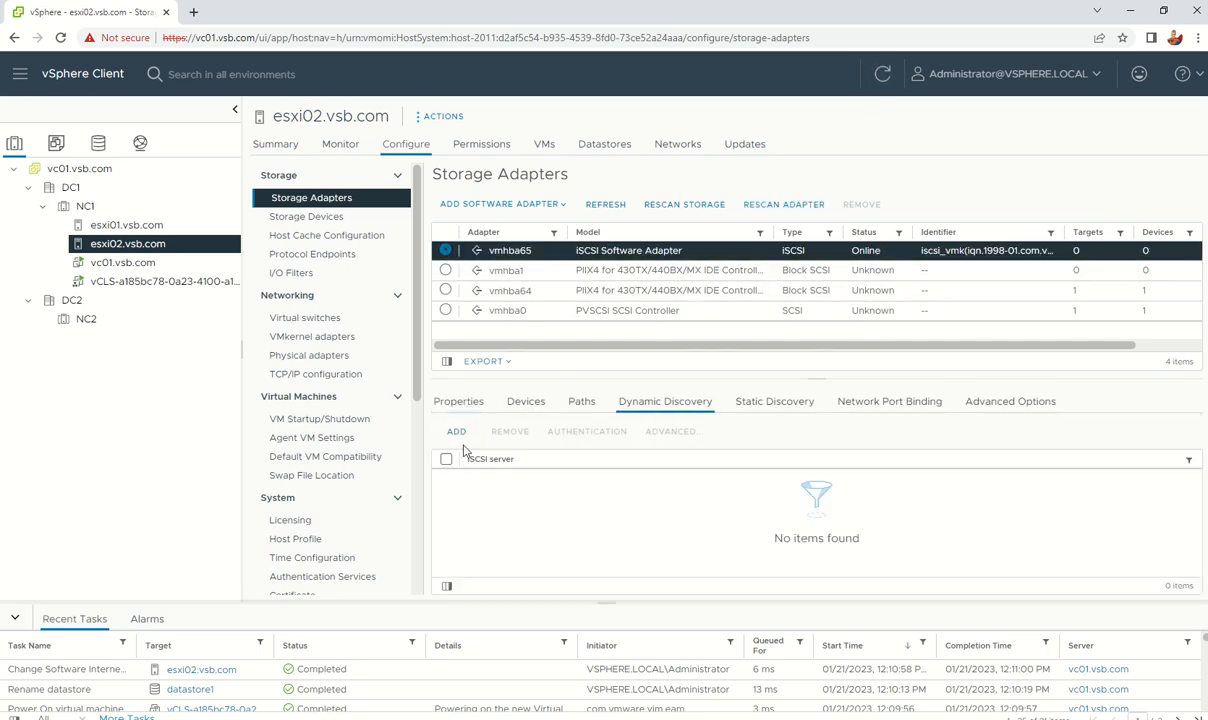
click(458, 433)
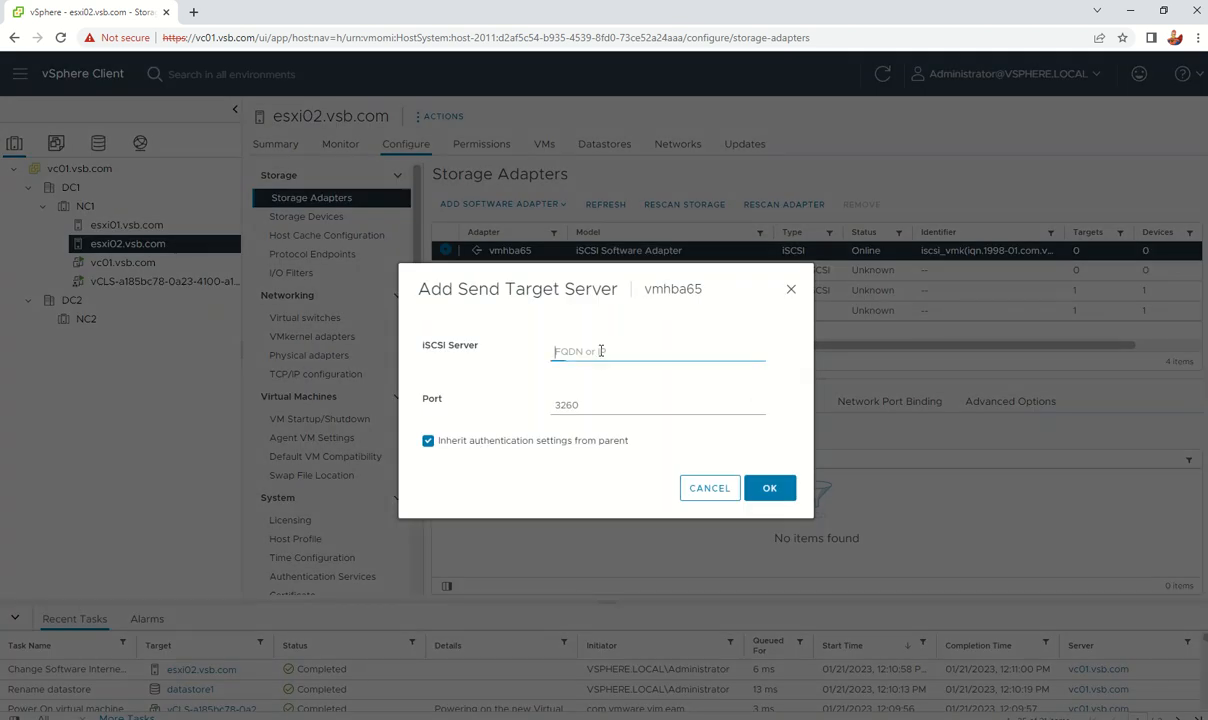
Step: Add a send target, then remove the mistaken 192.168.56.5:3260 entry
click(601, 351)
text(192.168.56.5)
click(771, 488)
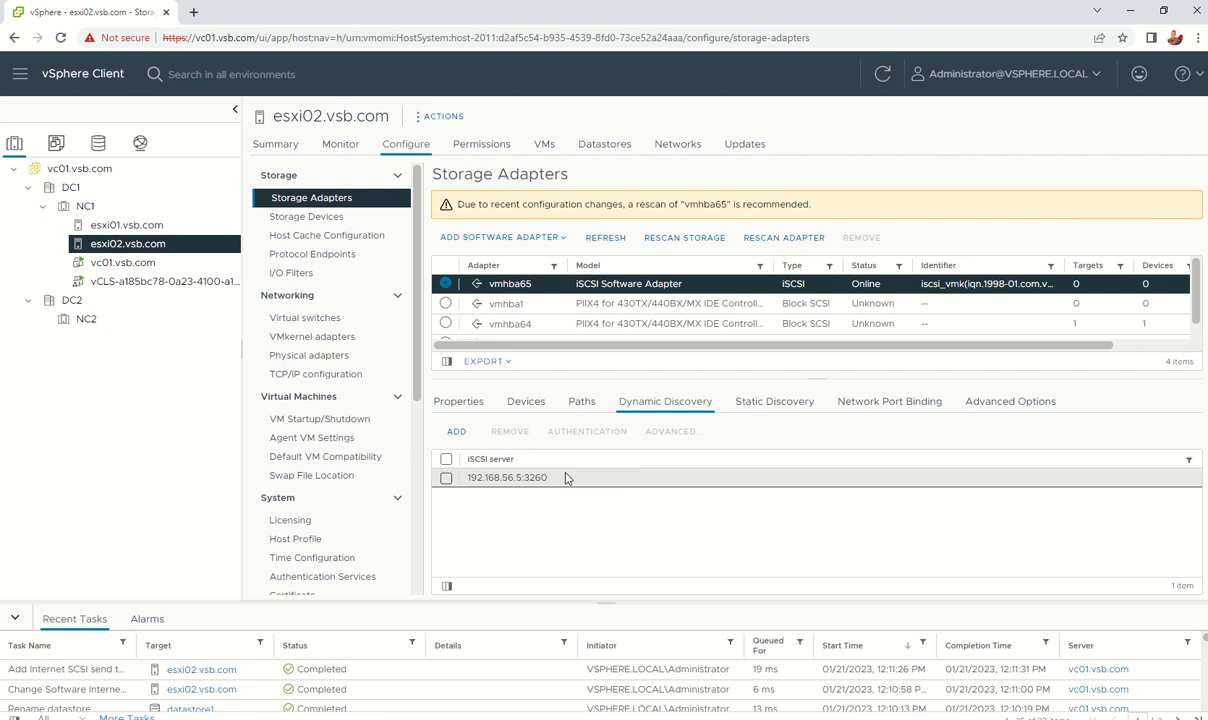
click(447, 478)
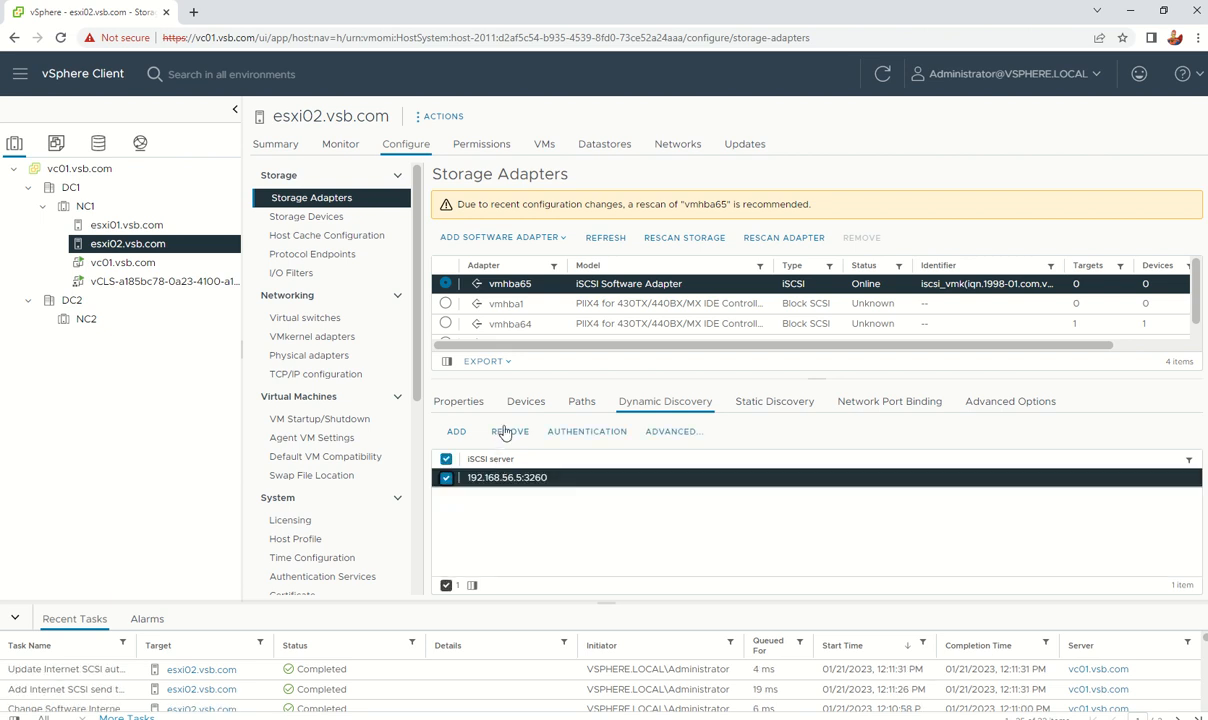
click(510, 431)
click(770, 435)
Step: Add send target server 192.168.86.5 on port 3260 for dynamic discovery
click(456, 432)
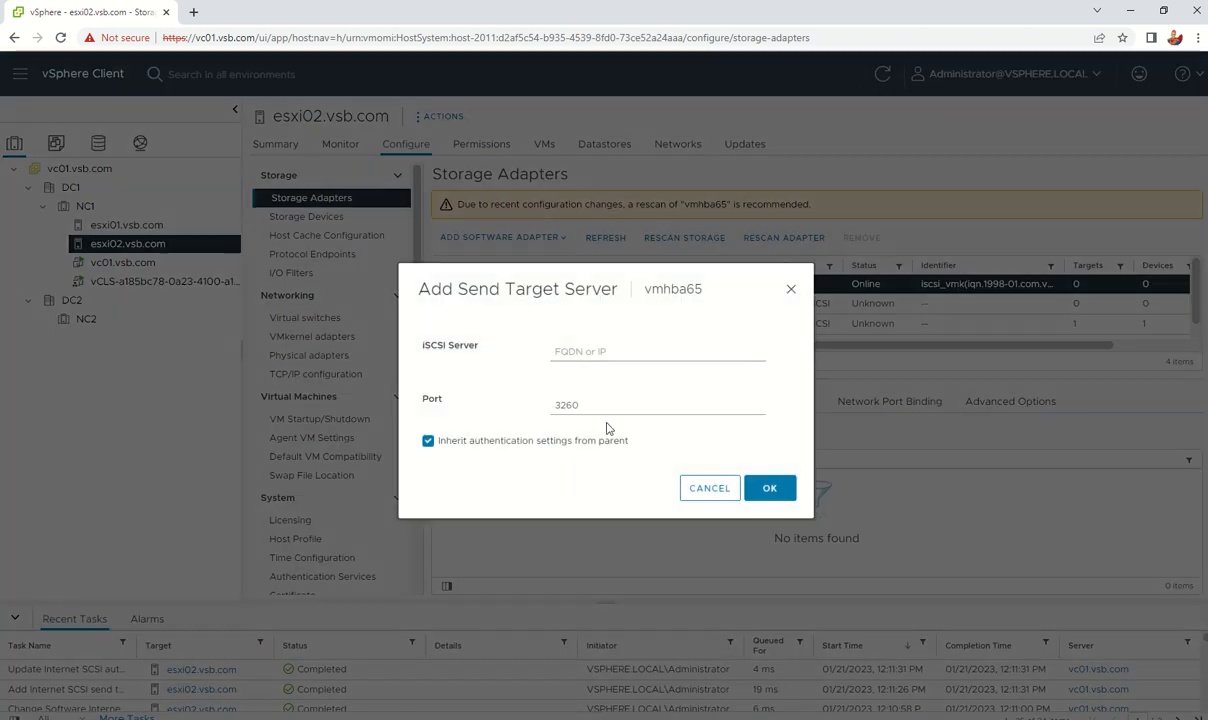
click(604, 352)
text(1)
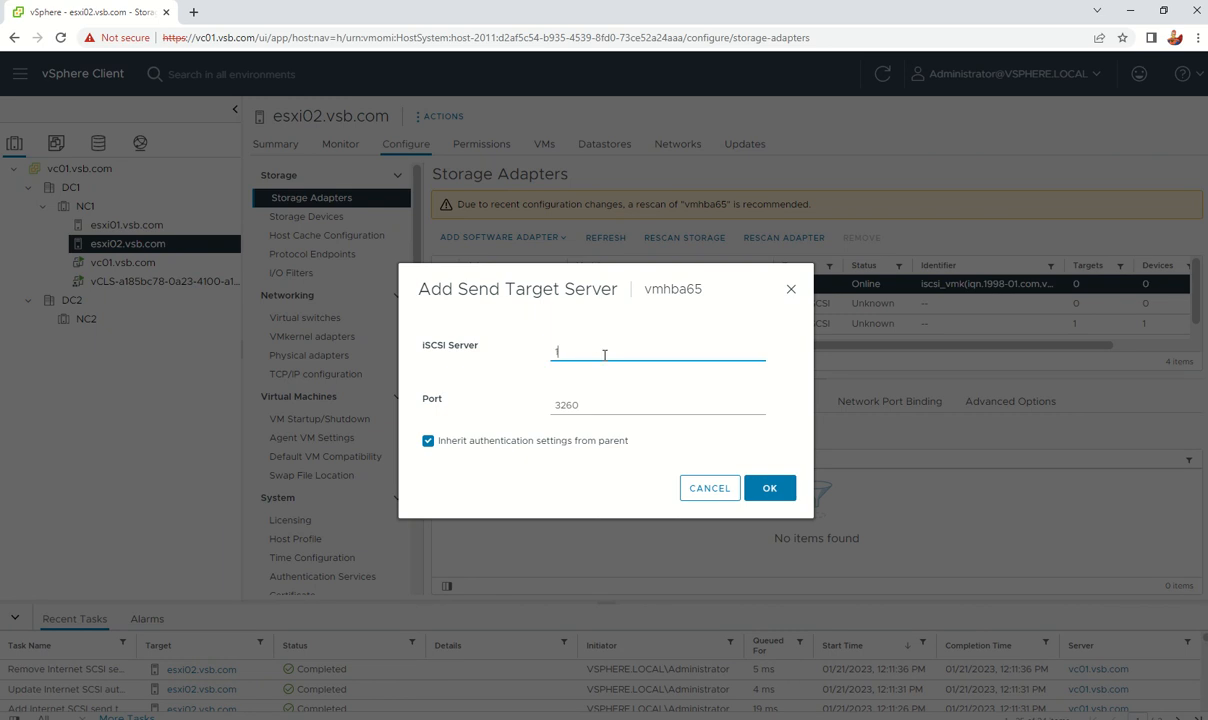
text(.168.86.5)
click(558, 351)
text(92)
click(768, 488)
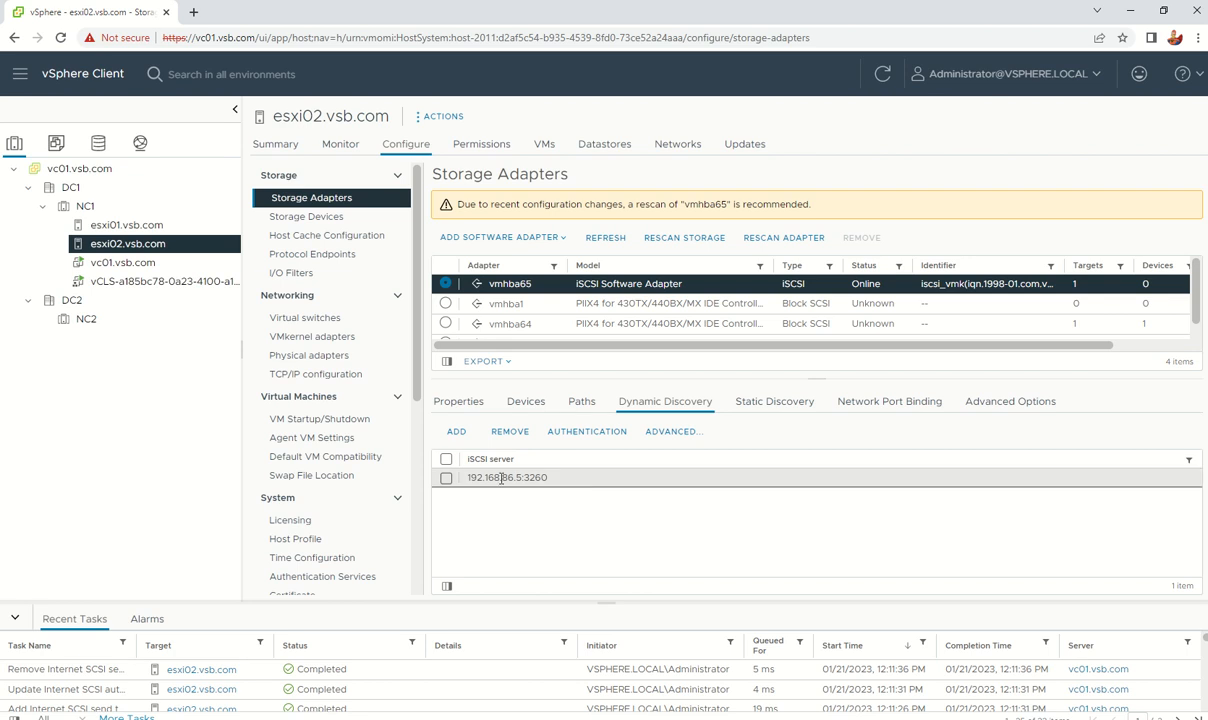
click(447, 479)
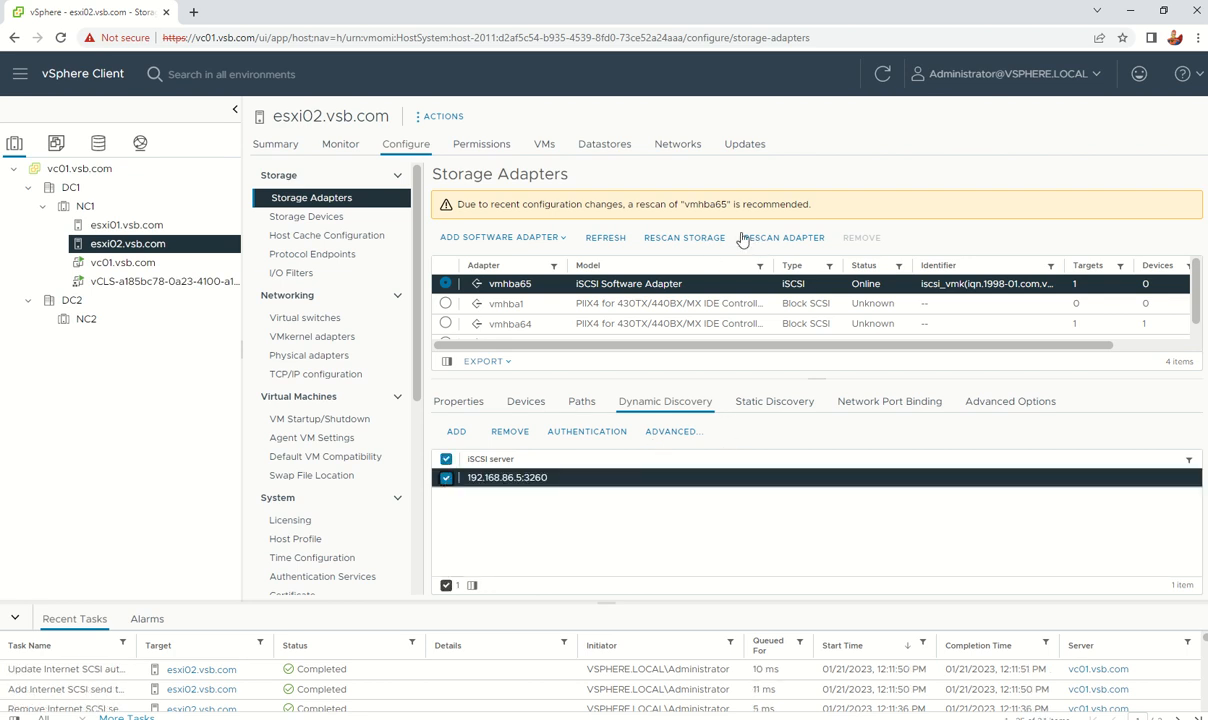
click(706, 240)
Step: Rescan esxi02's storage, check vmhba65's devices and two active paths, then list storage devices
click(773, 494)
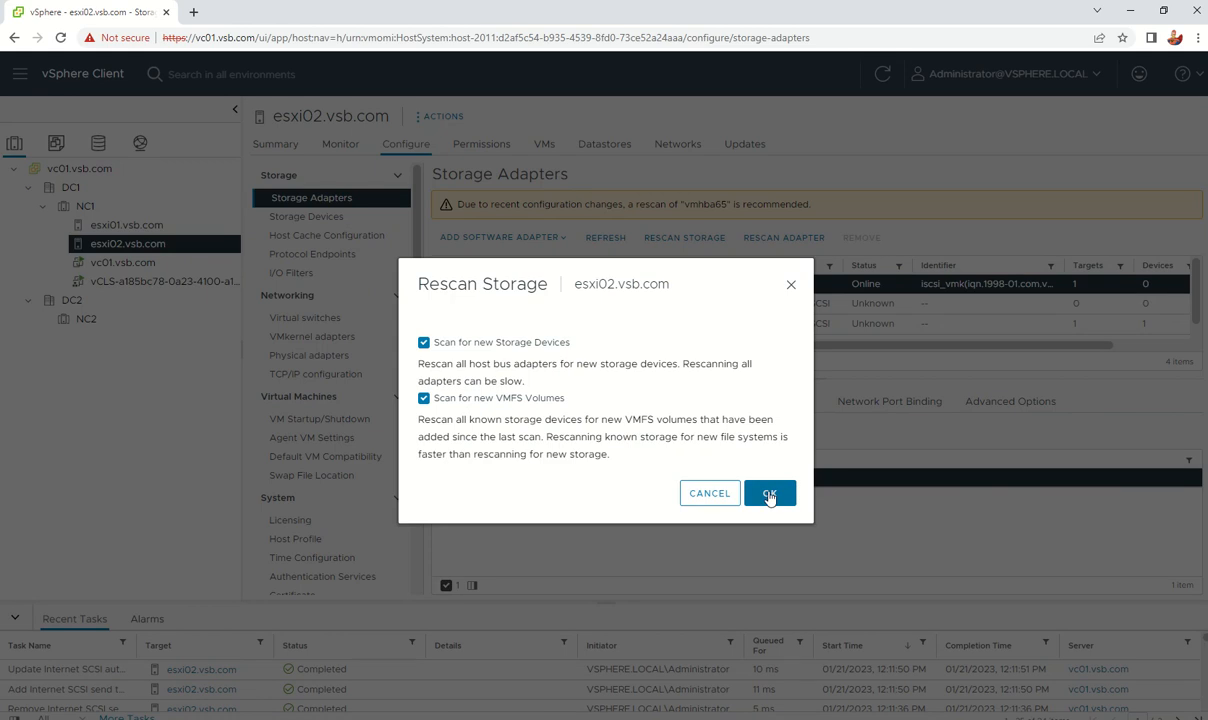
click(581, 401)
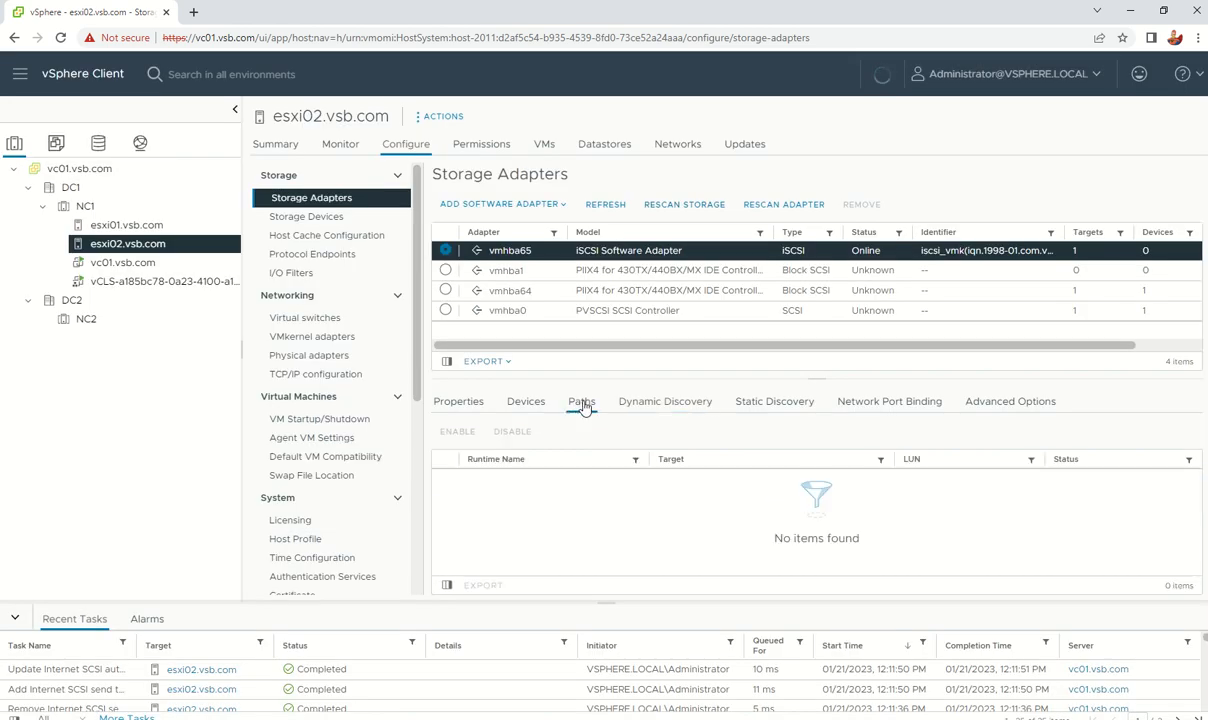
click(522, 404)
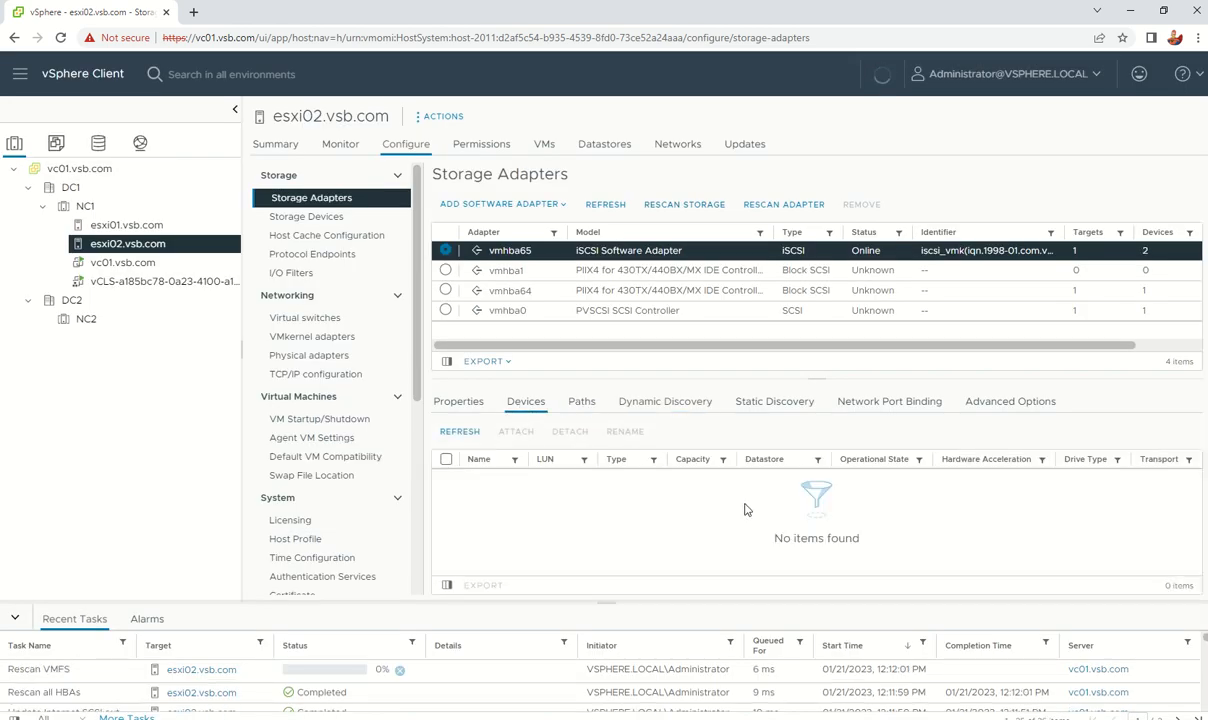
click(579, 403)
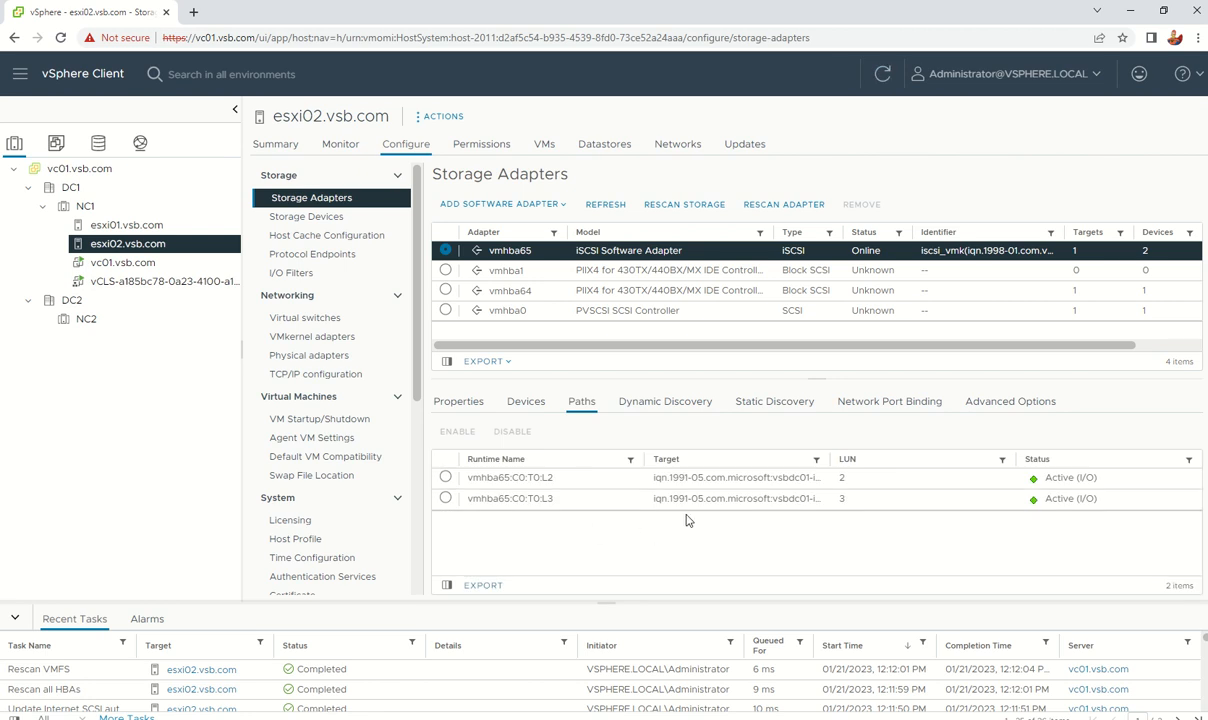
click(333, 222)
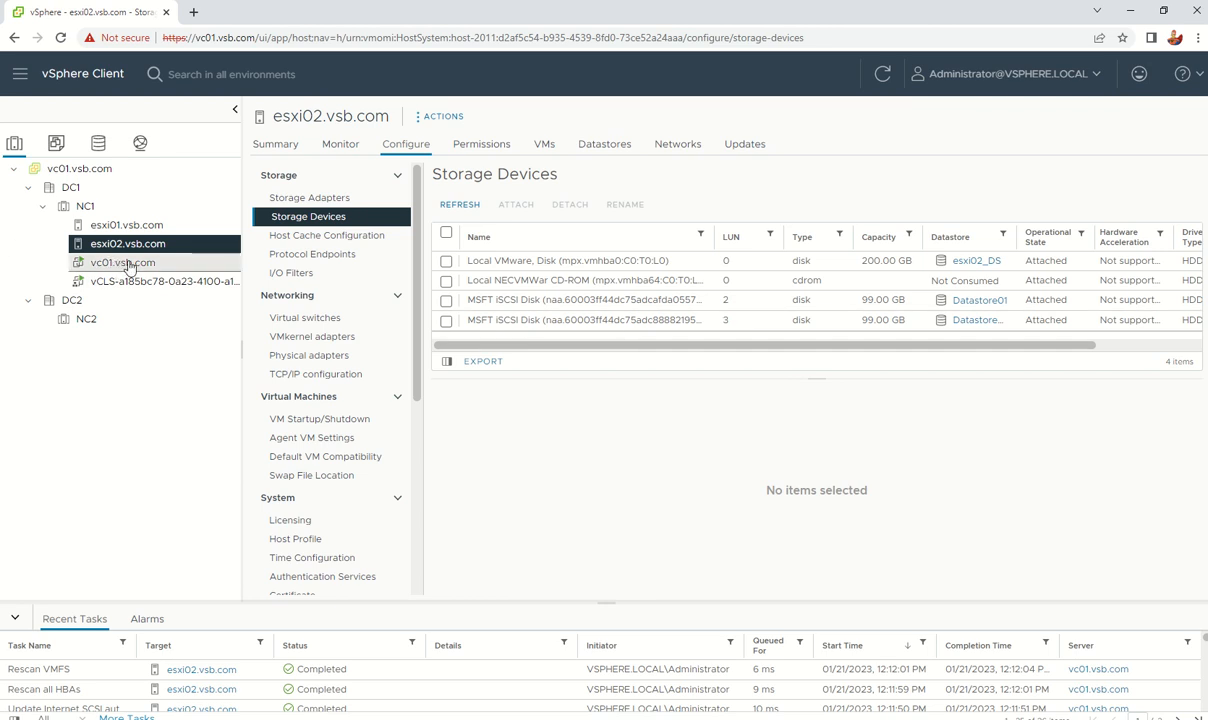
Step: Show esxi01's Networking > VMkernel adapters page listing vmk0 on vSwitch0
click(590, 147)
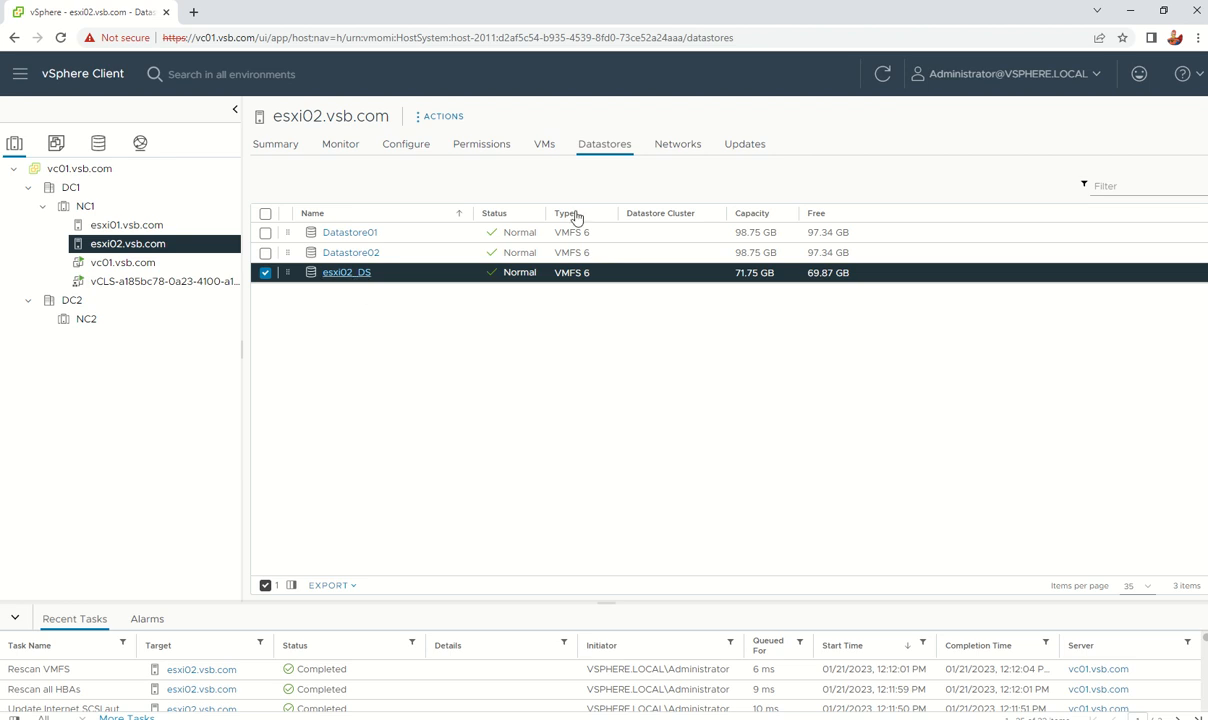
click(134, 232)
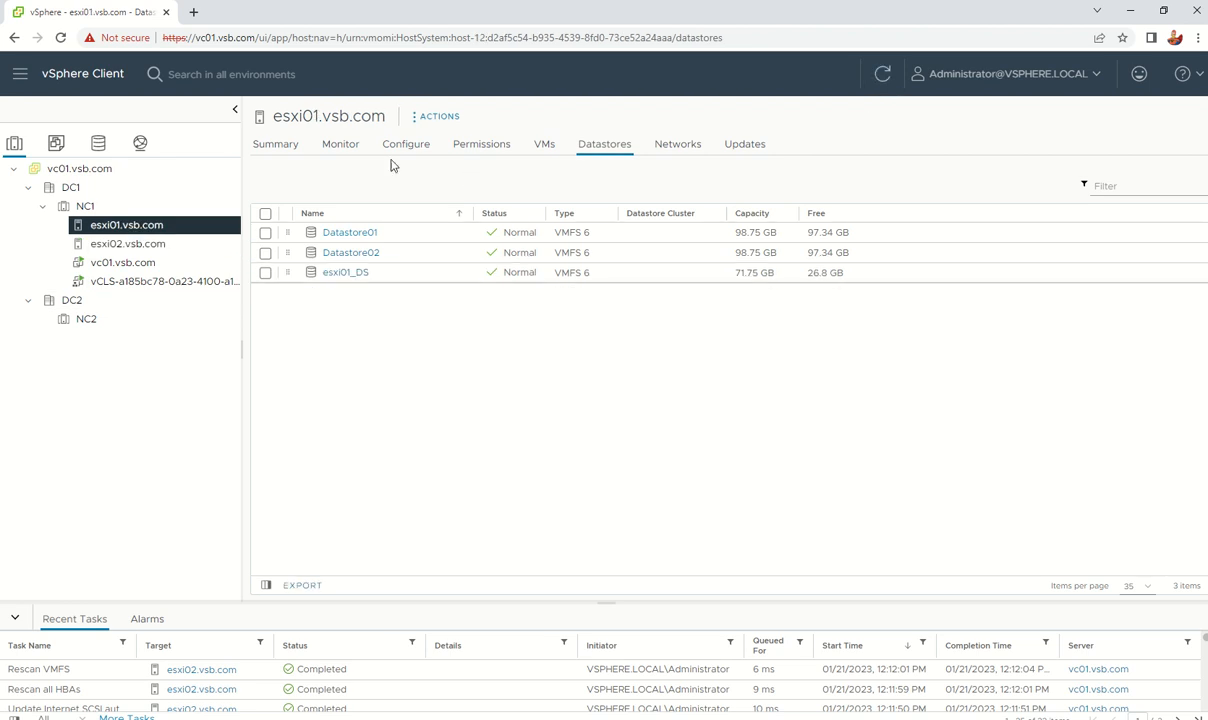
click(420, 152)
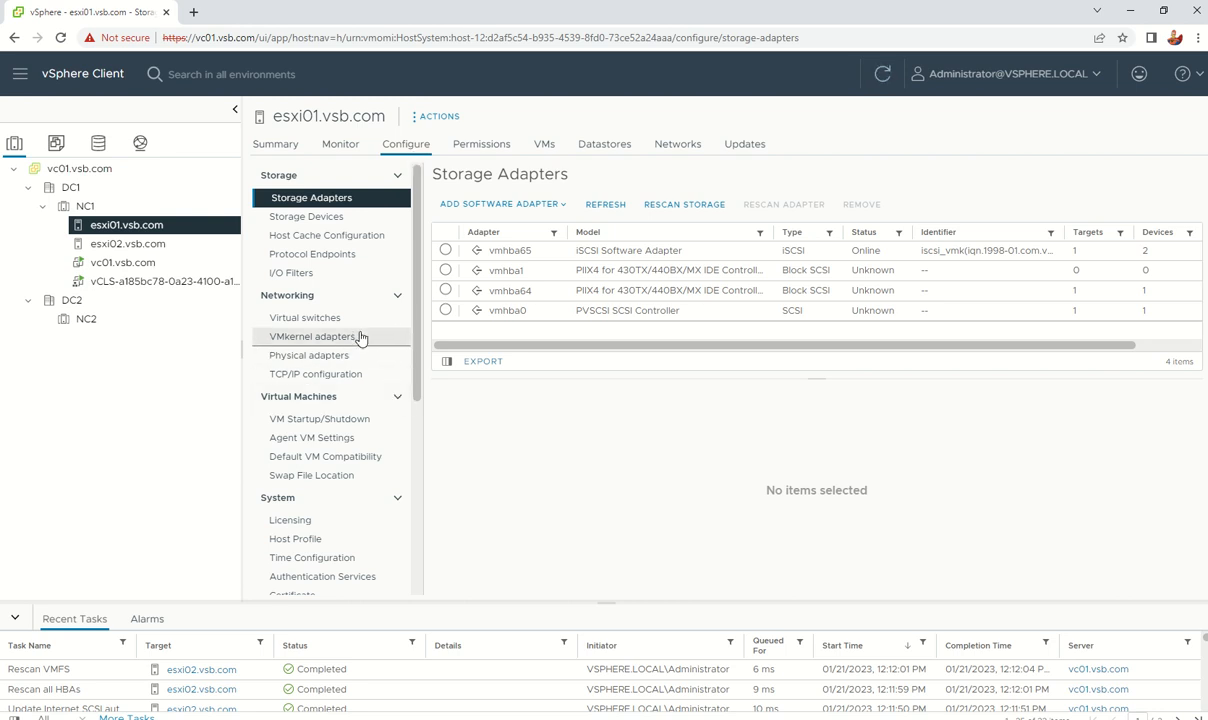
click(313, 341)
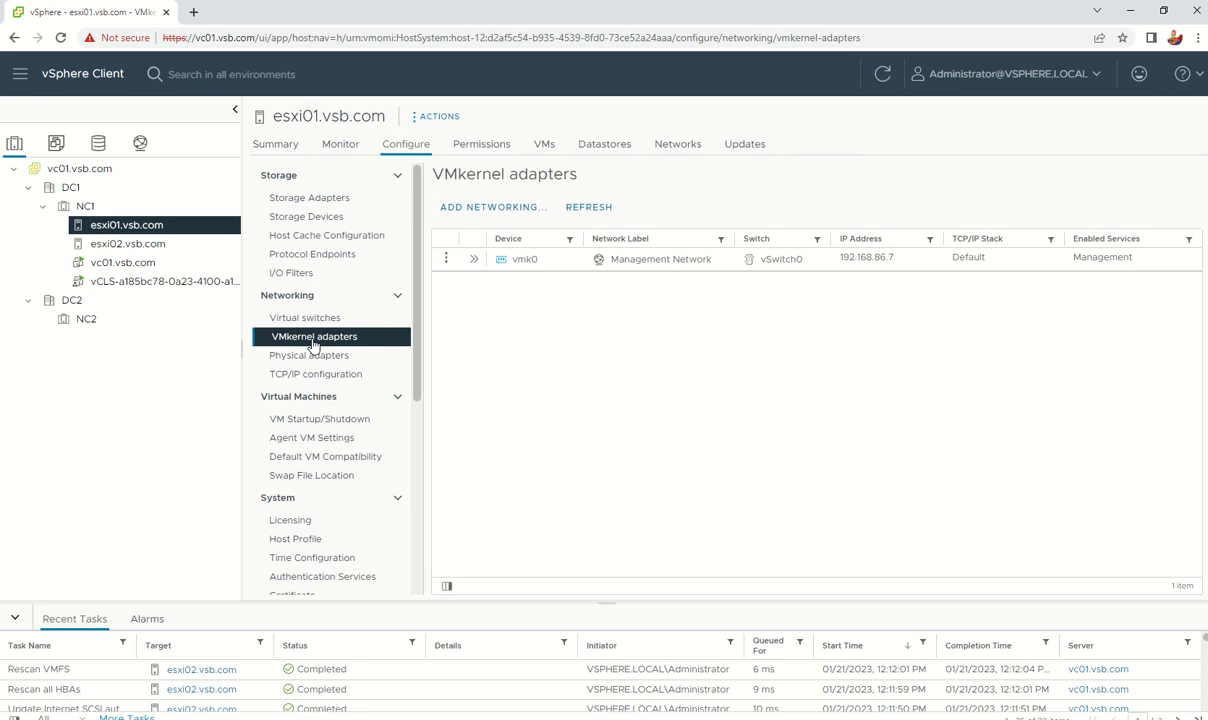
click(498, 209)
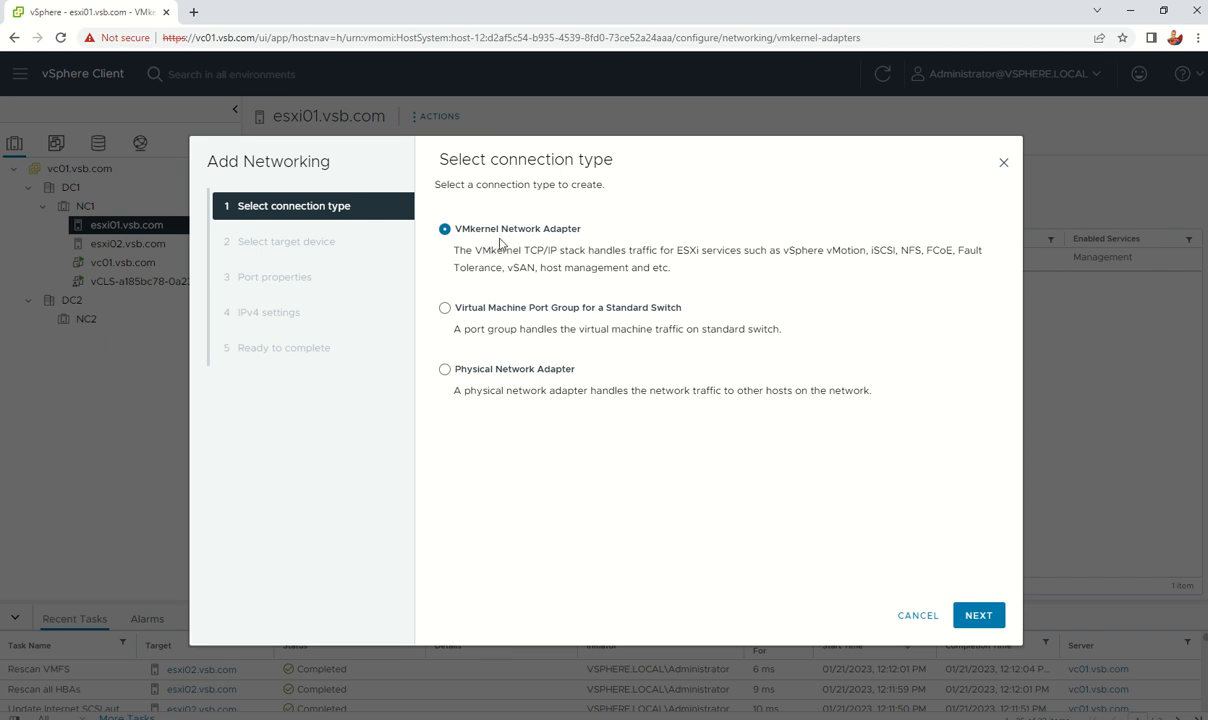
click(558, 309)
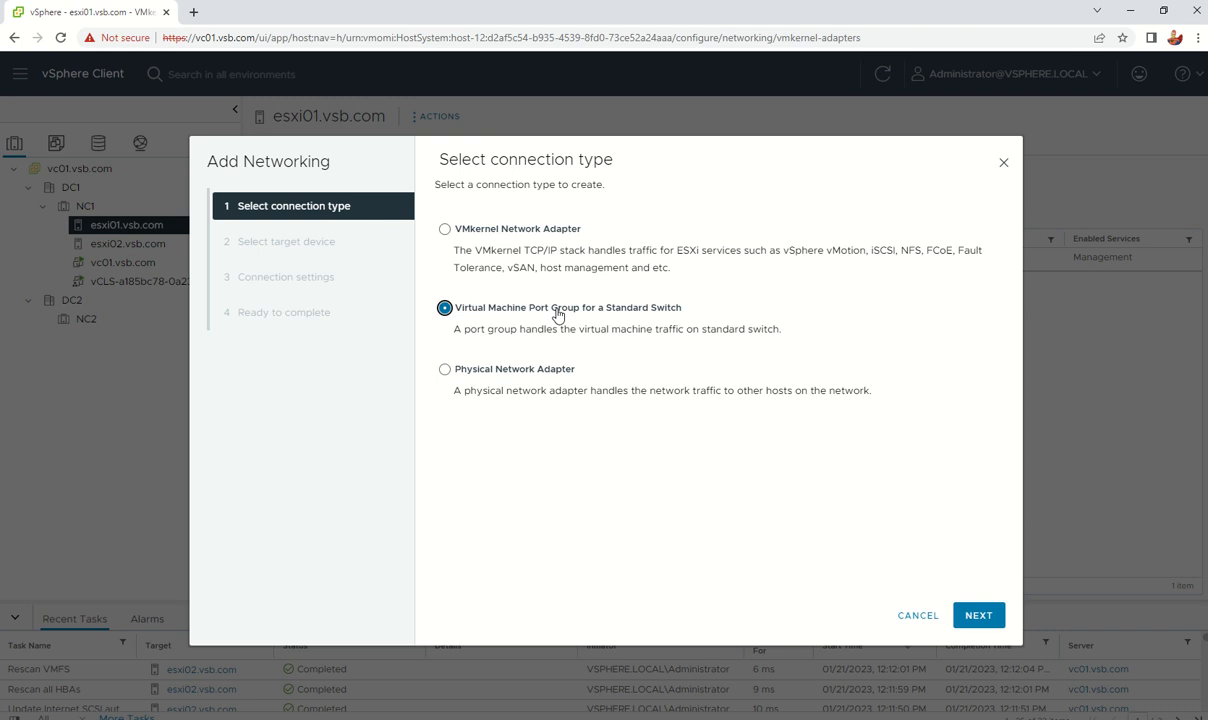
click(480, 226)
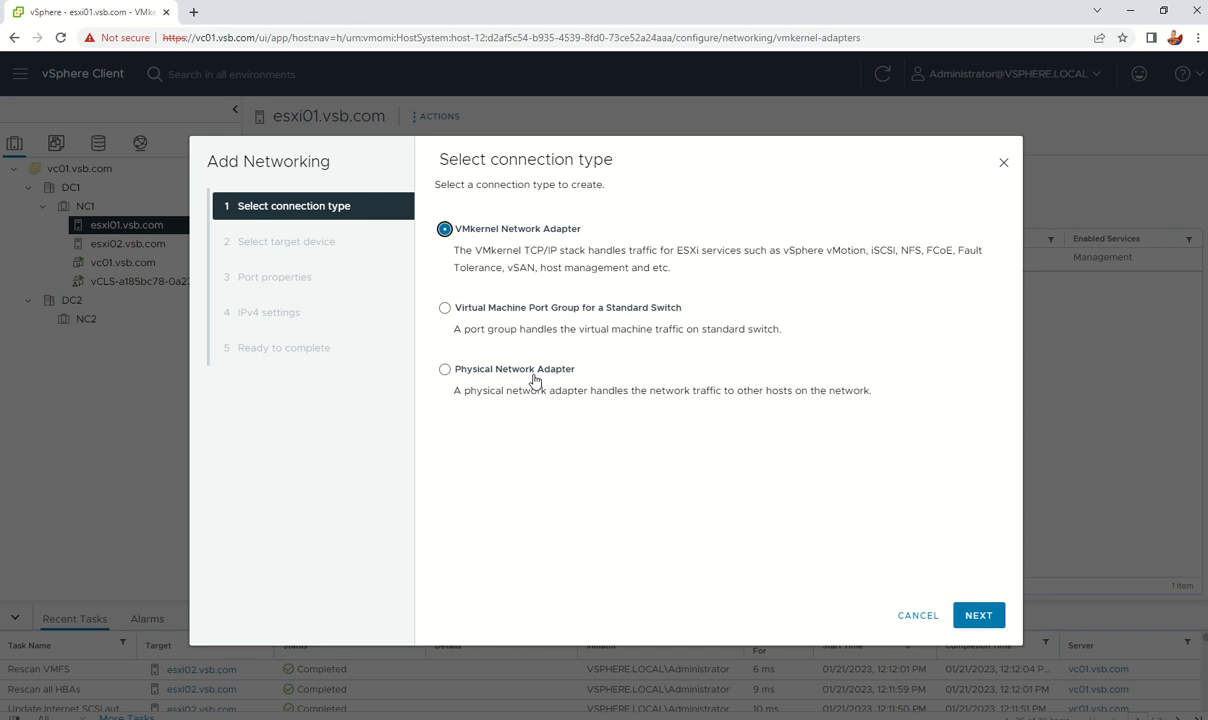
click(976, 613)
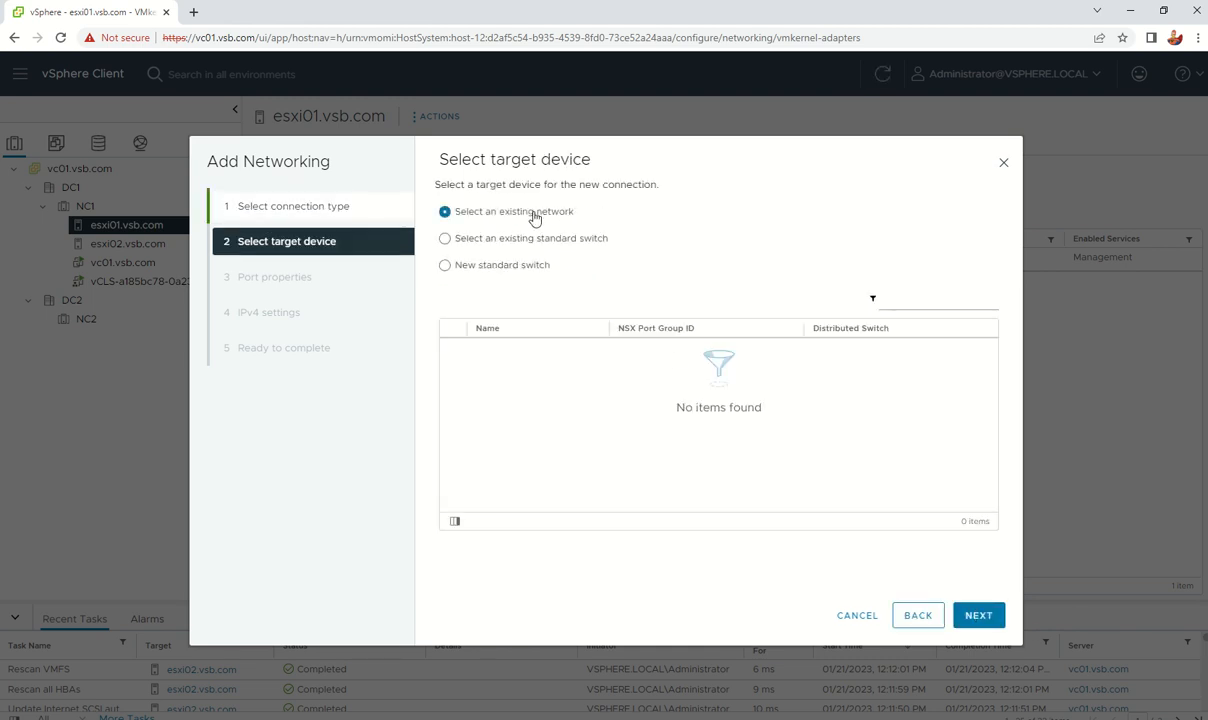
click(534, 216)
click(985, 618)
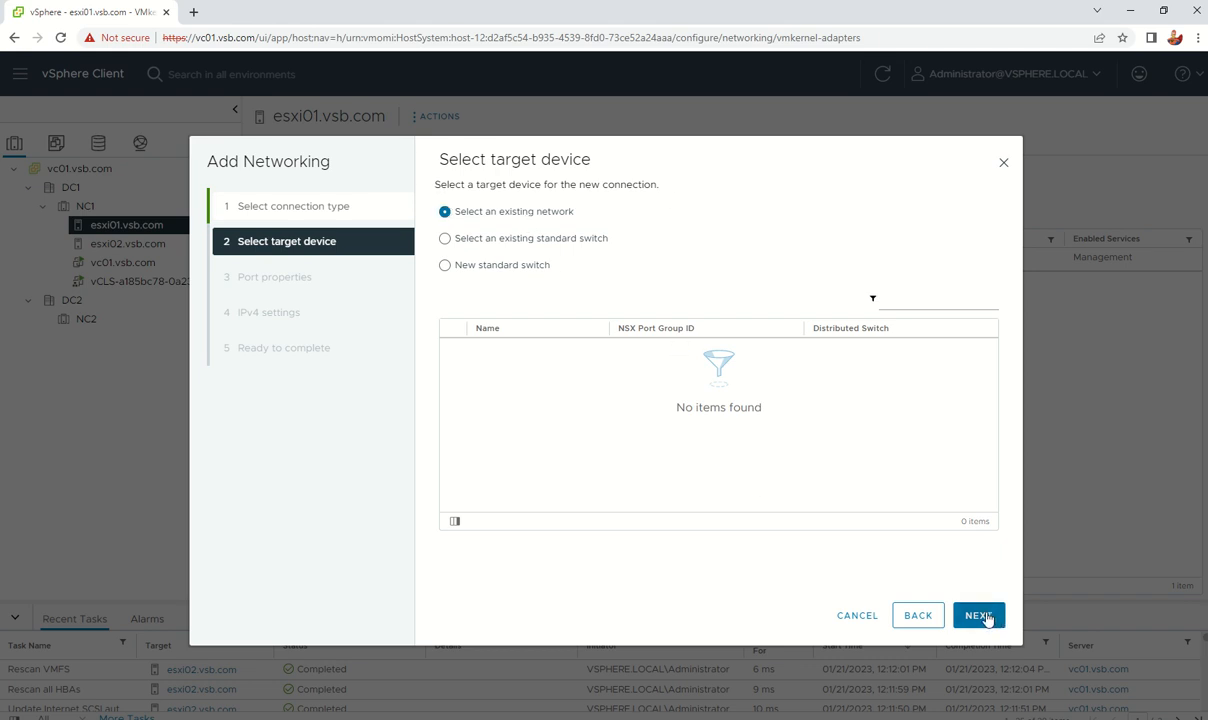
click(916, 618)
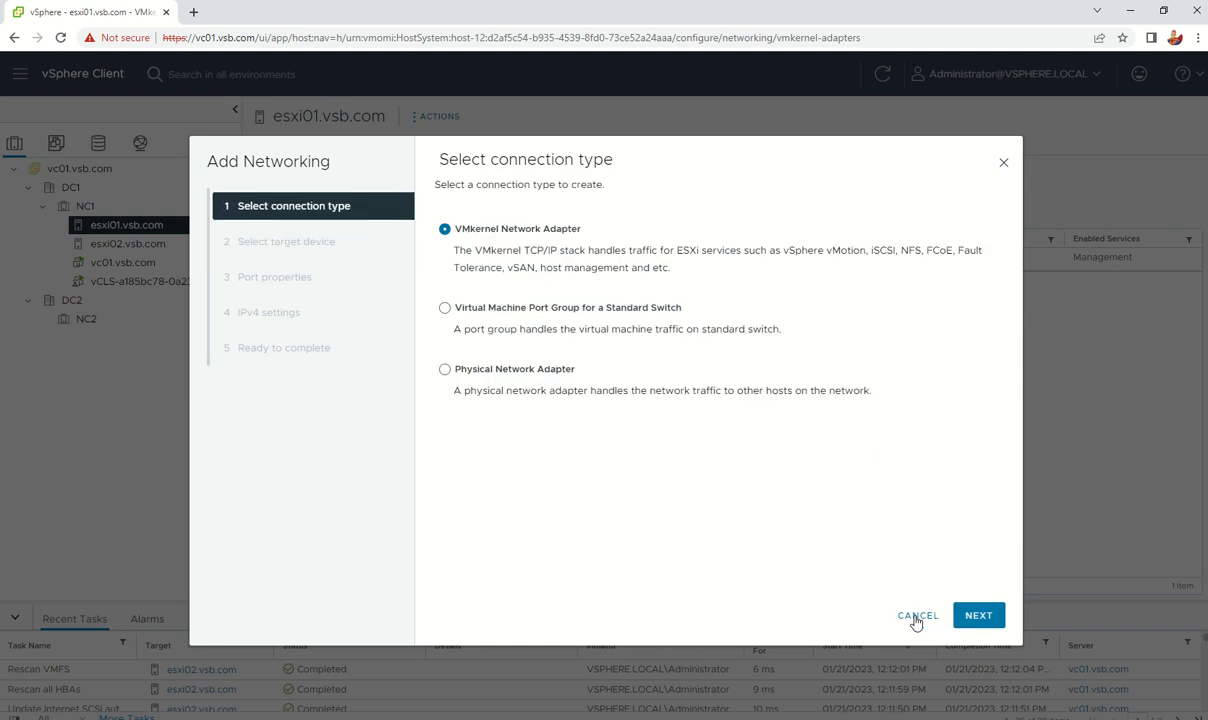
click(975, 618)
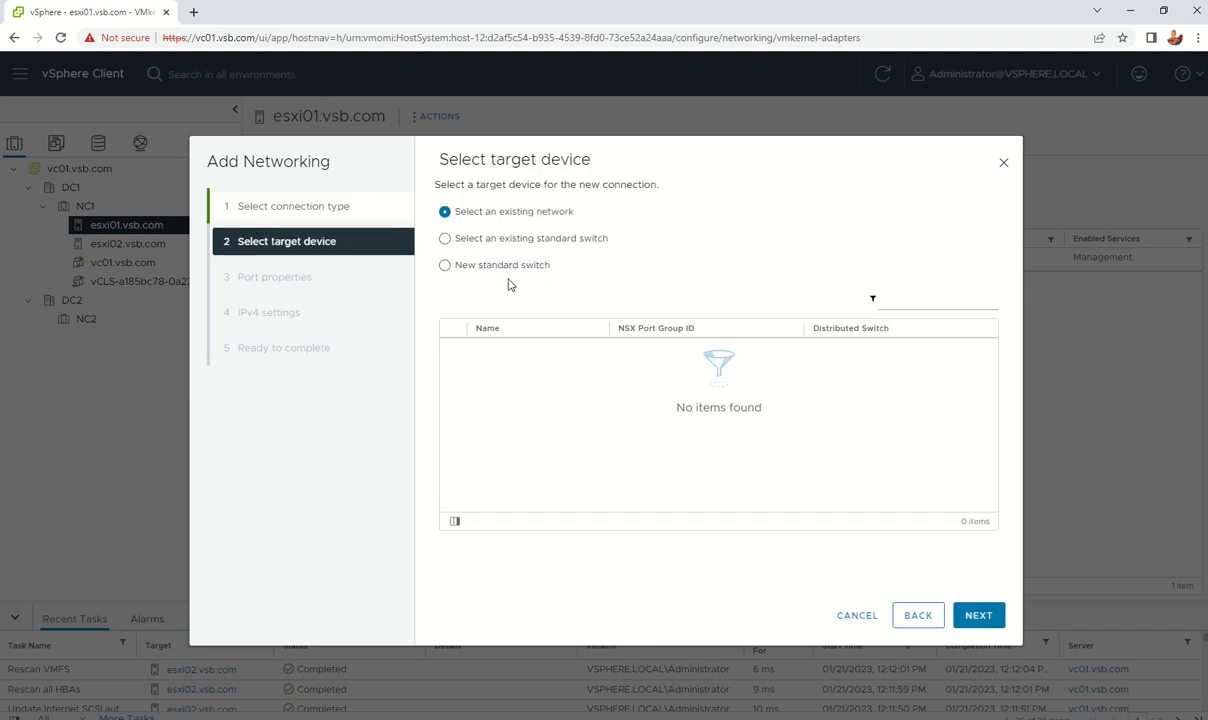
click(864, 619)
right_click(295, 315)
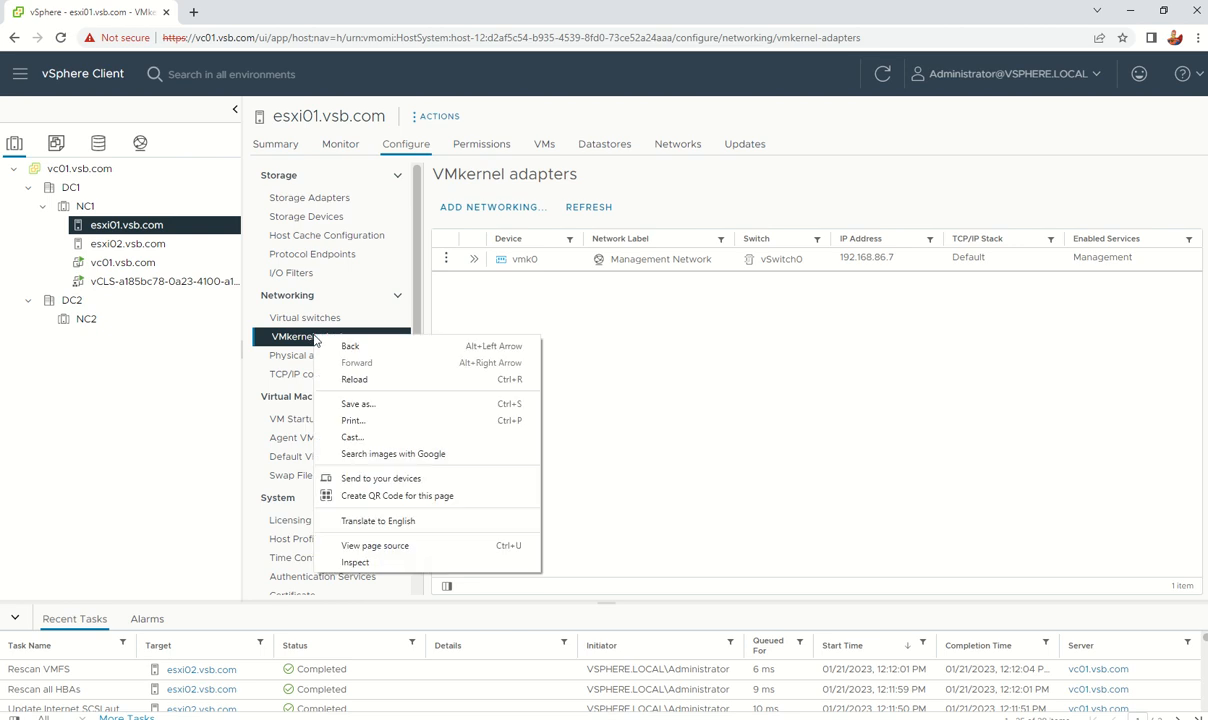
Step: Begin adding a VMkernel network adapter on existing standard switch vSwitch0 for esxi01
key(Escape)
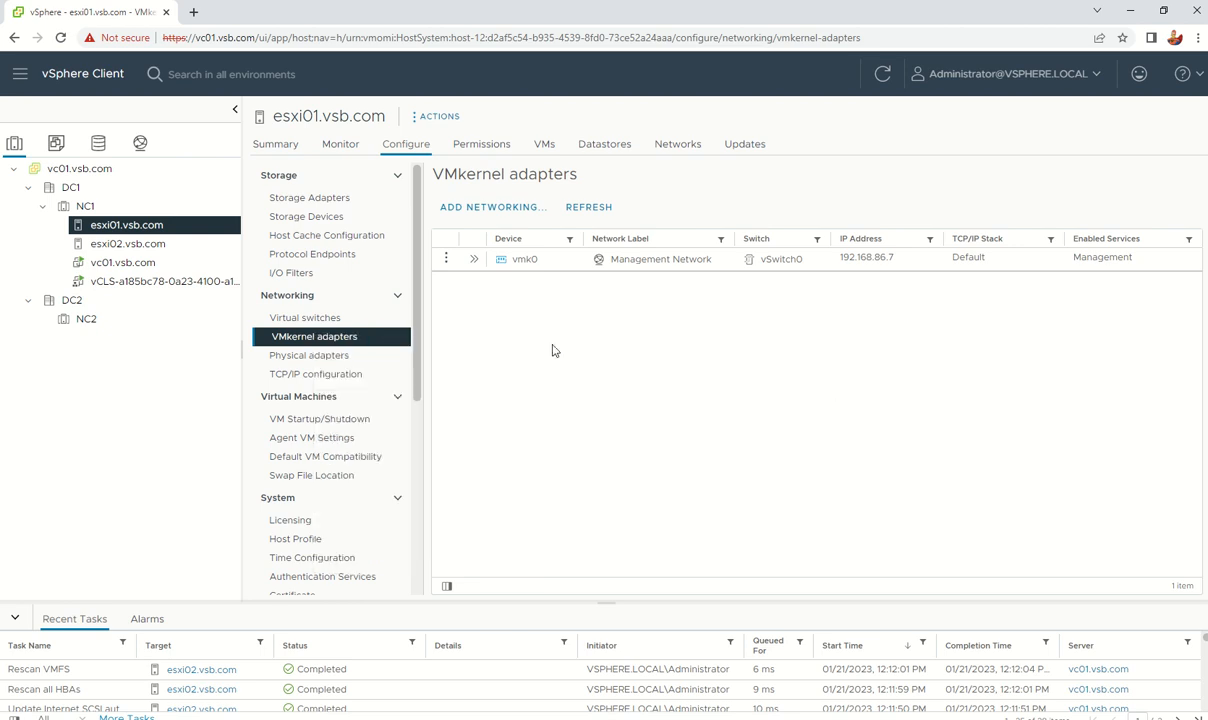
click(326, 355)
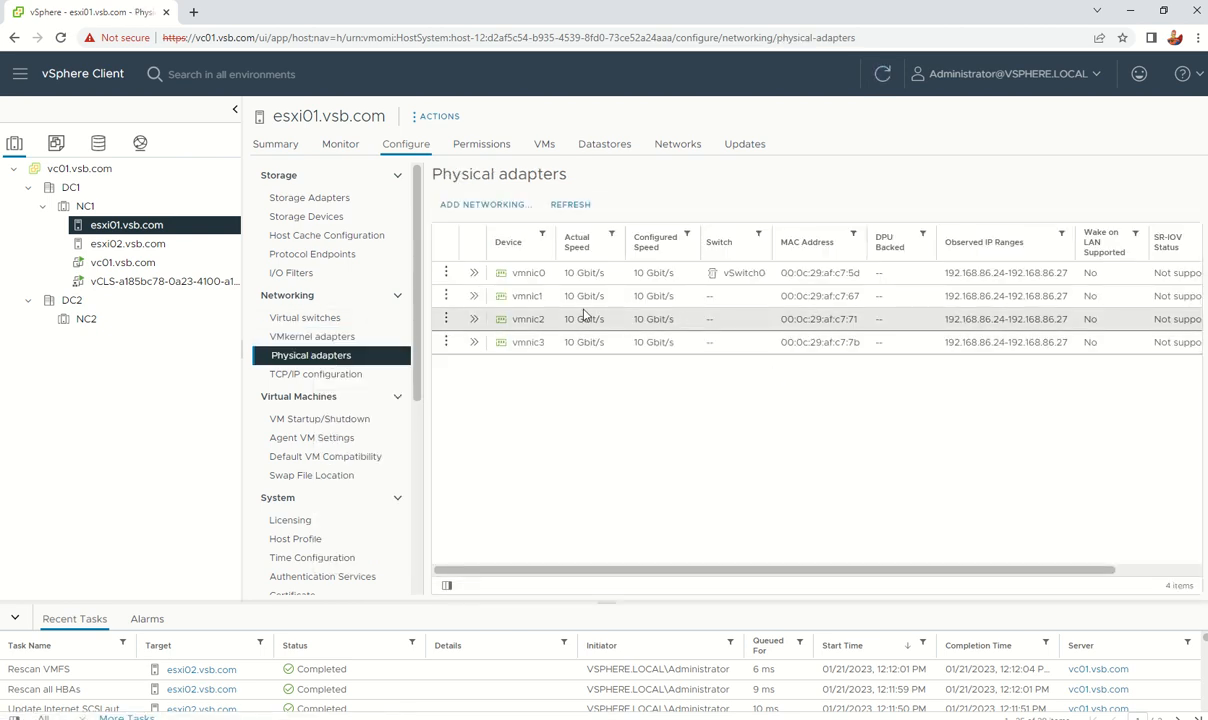
click(318, 337)
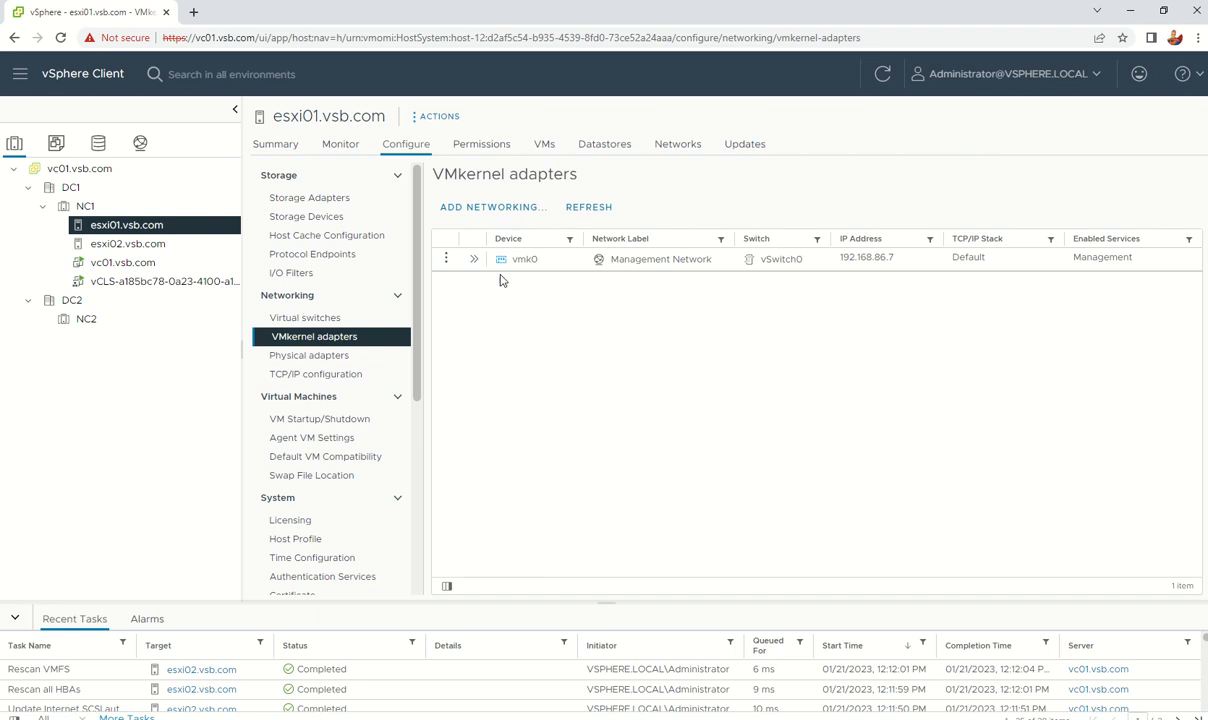
click(489, 208)
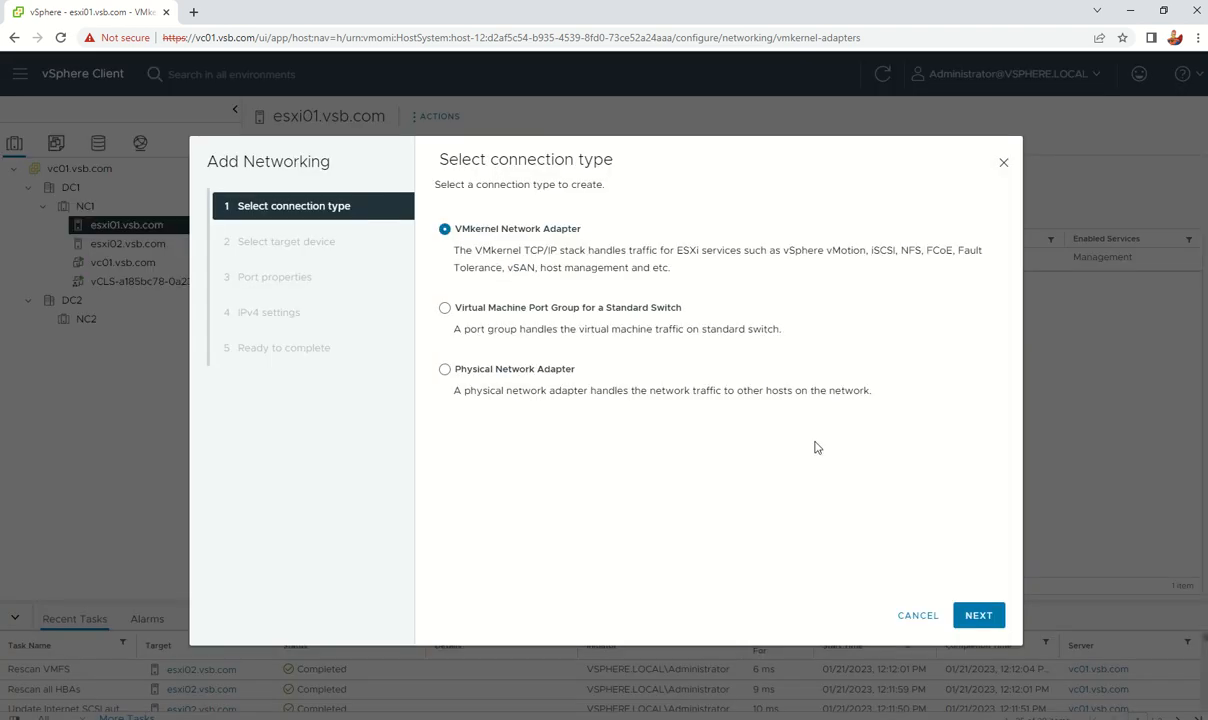
click(970, 612)
click(557, 240)
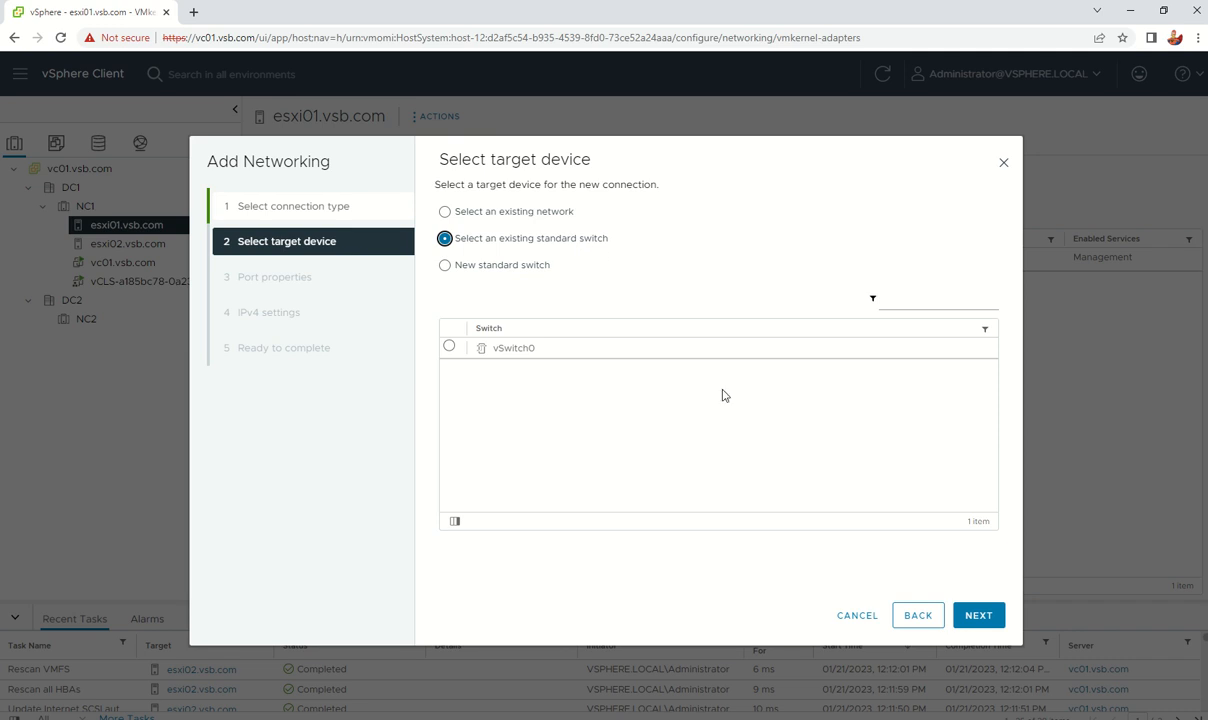
click(449, 347)
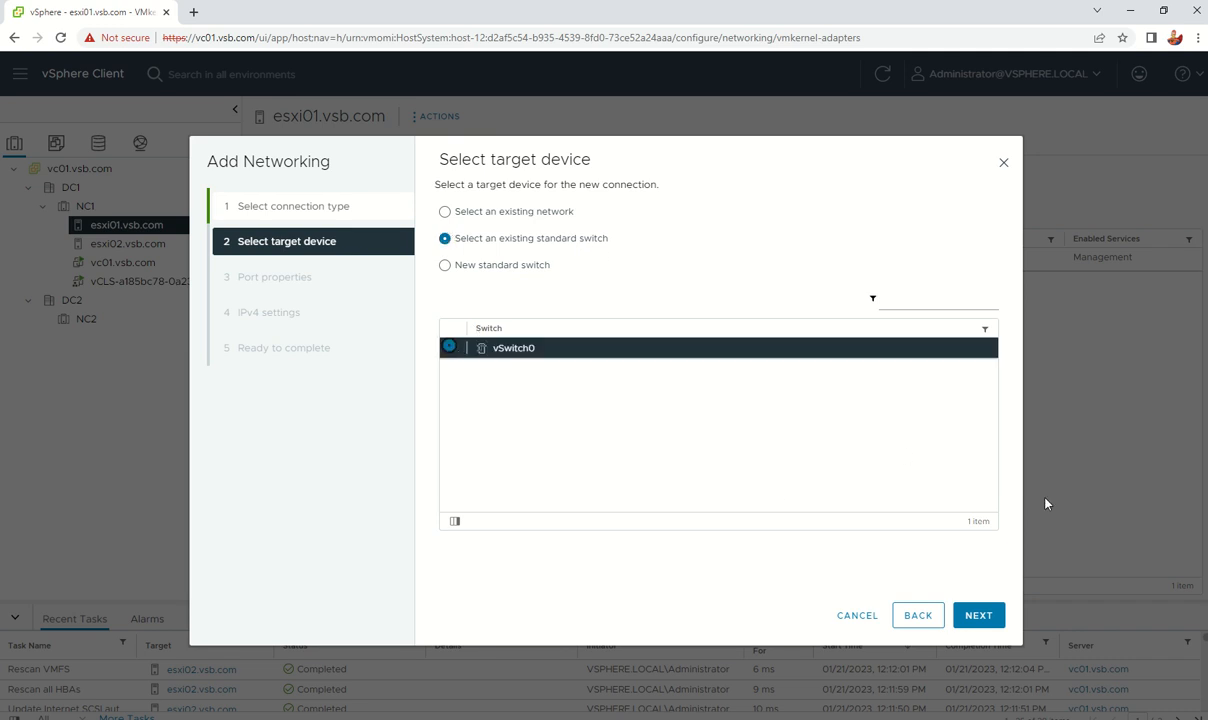
click(980, 614)
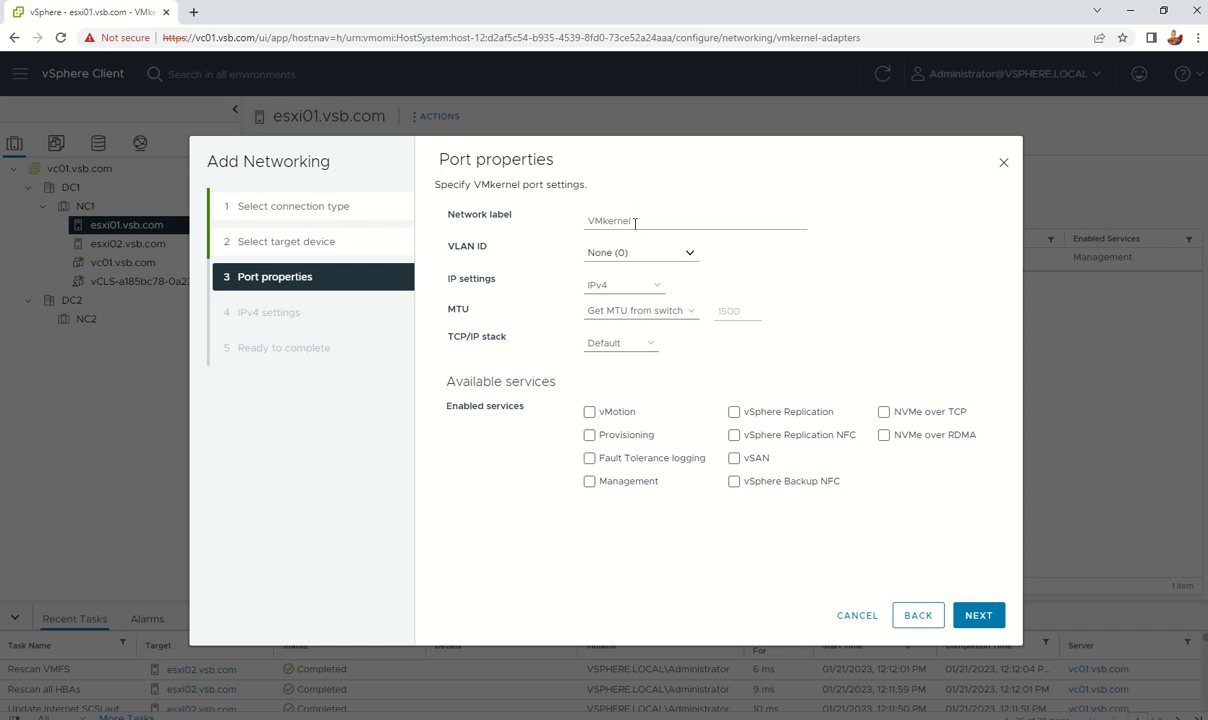
Step: Label the port vMotion01, enable vMotion, and use the vMotion TCP/IP stack
drag(635, 223, 531, 221)
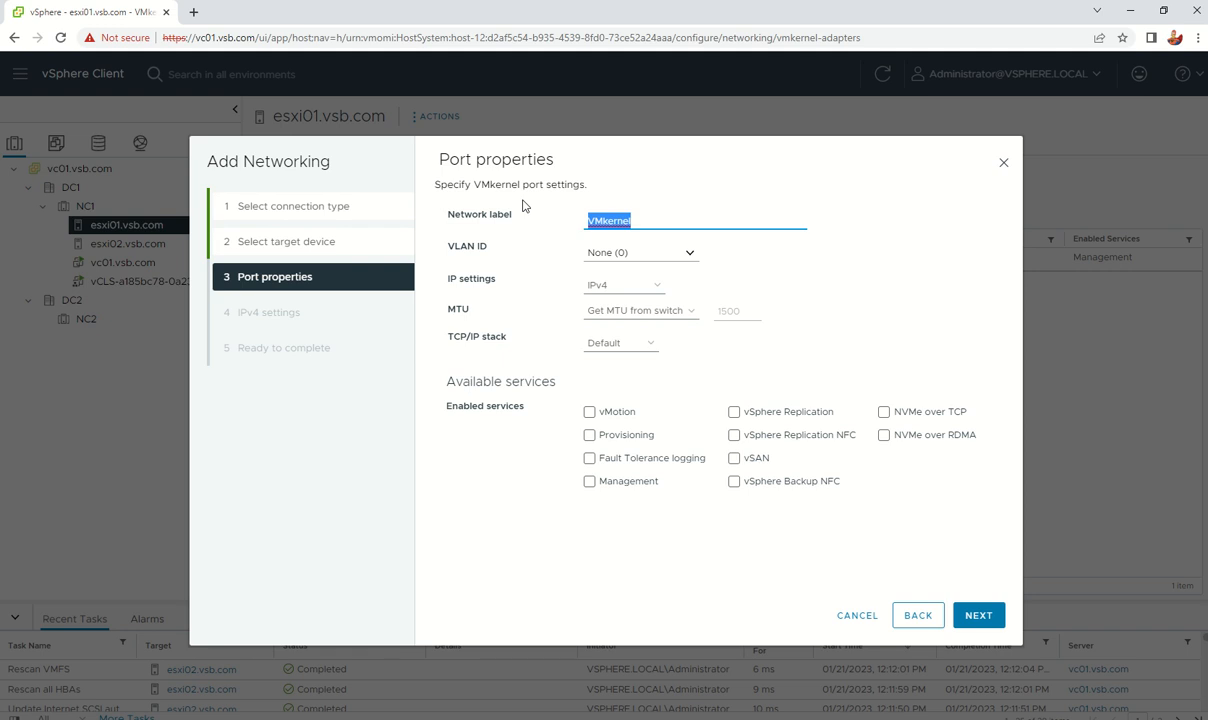
text(vMotion01)
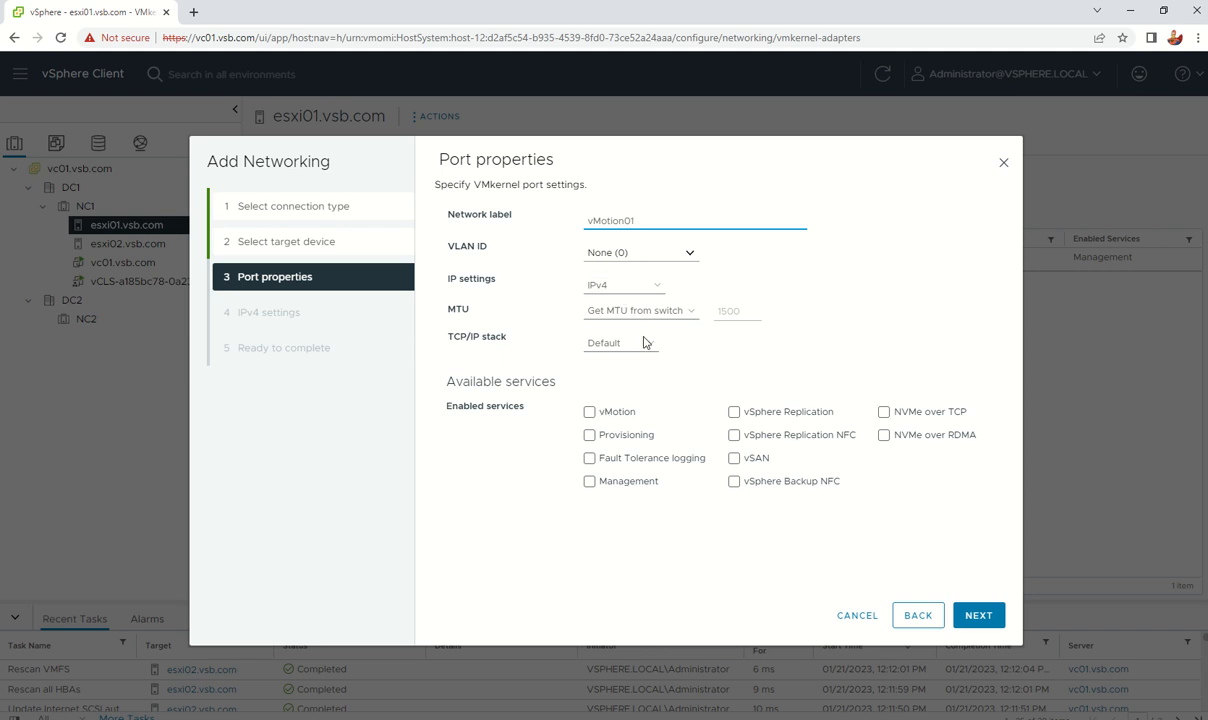
click(589, 413)
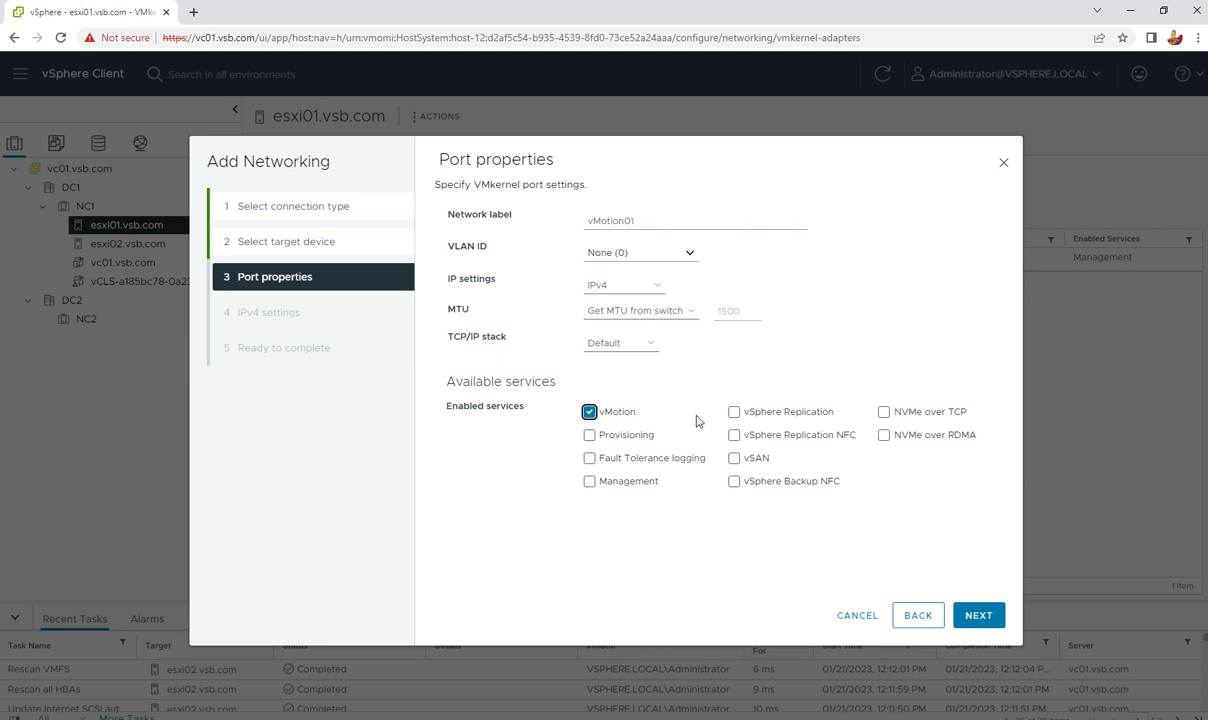
click(632, 354)
click(685, 334)
click(645, 344)
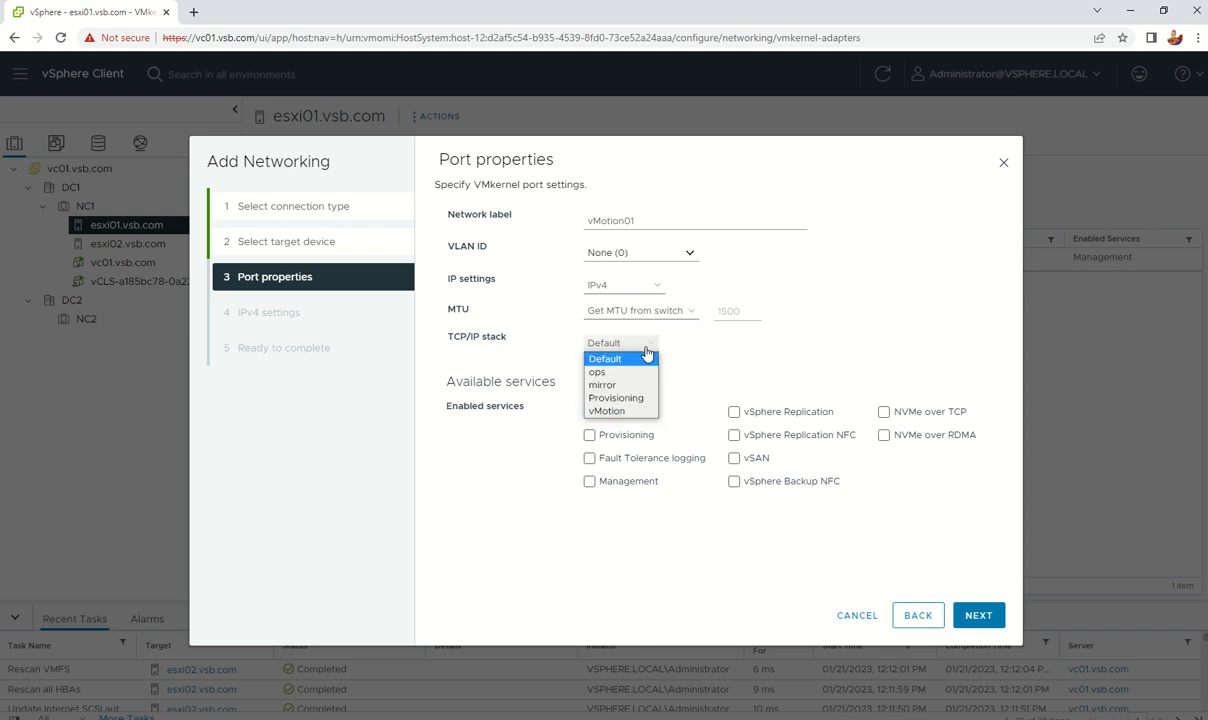
click(621, 411)
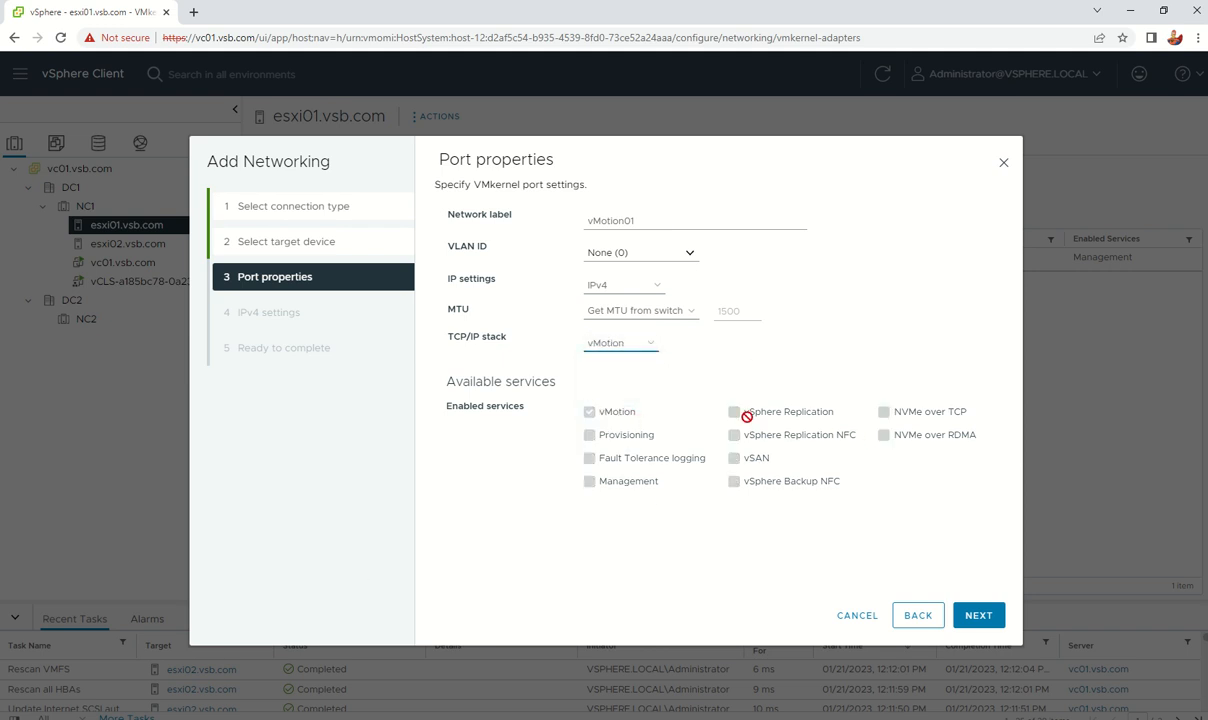
click(645, 344)
click(608, 354)
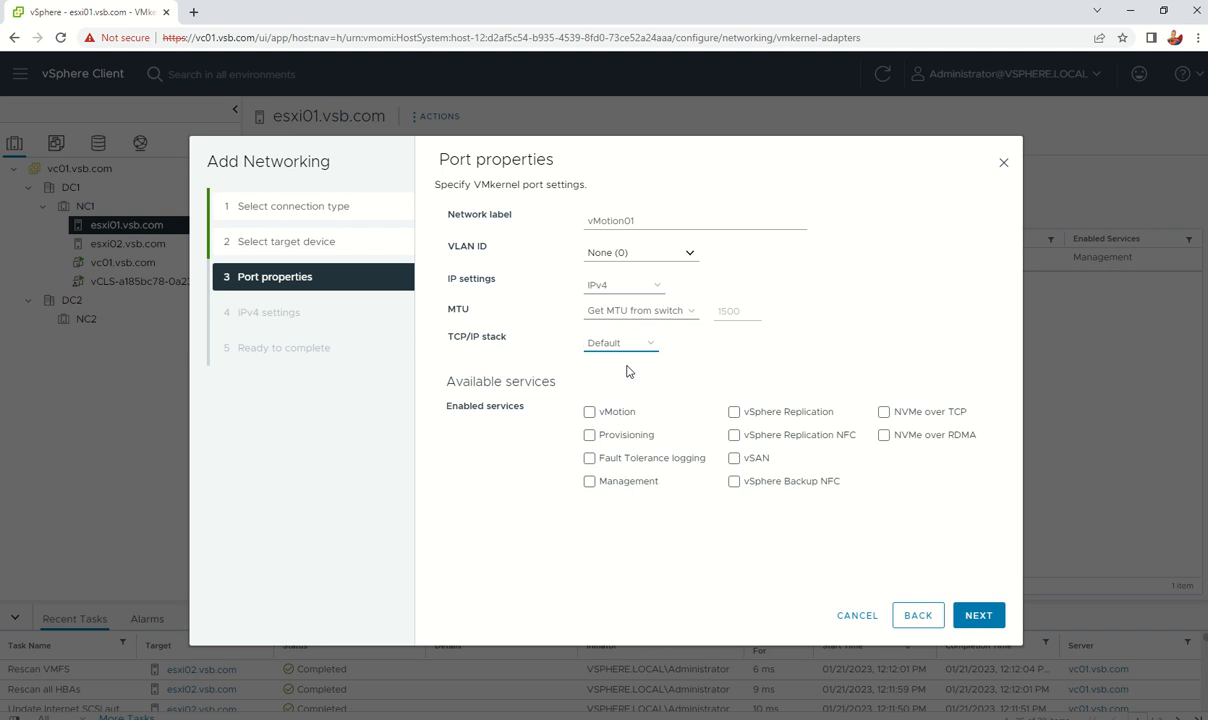
click(589, 411)
click(620, 343)
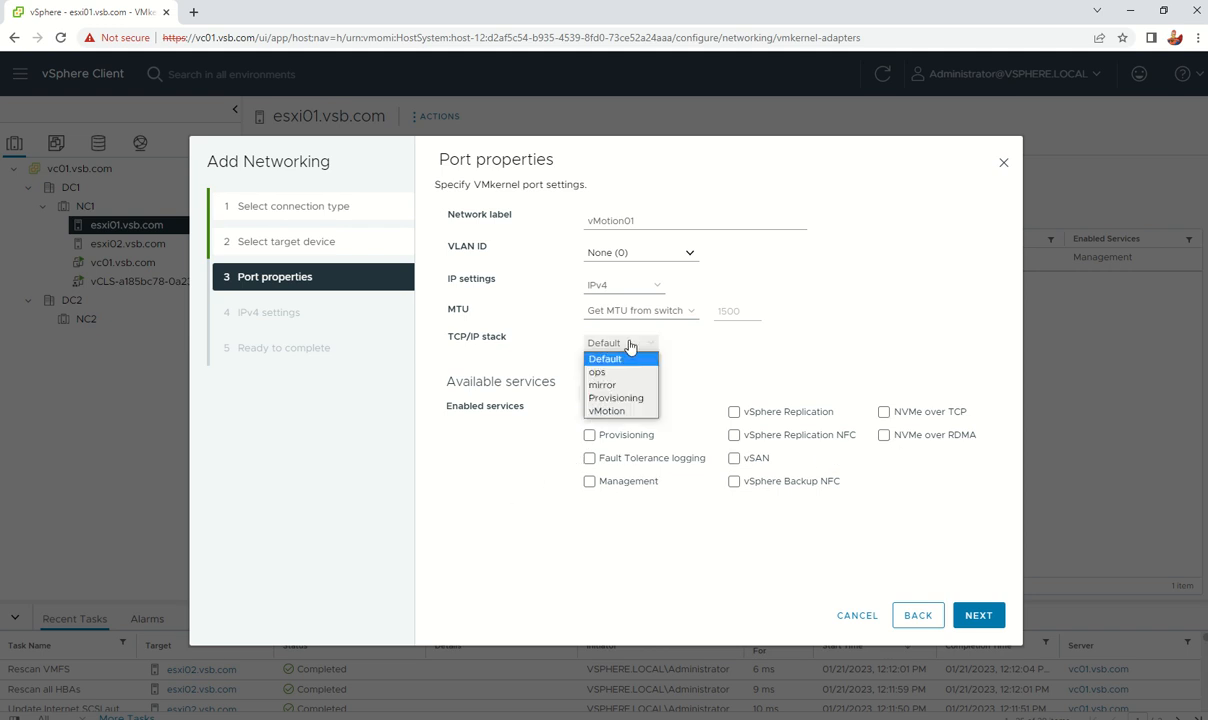
click(598, 385)
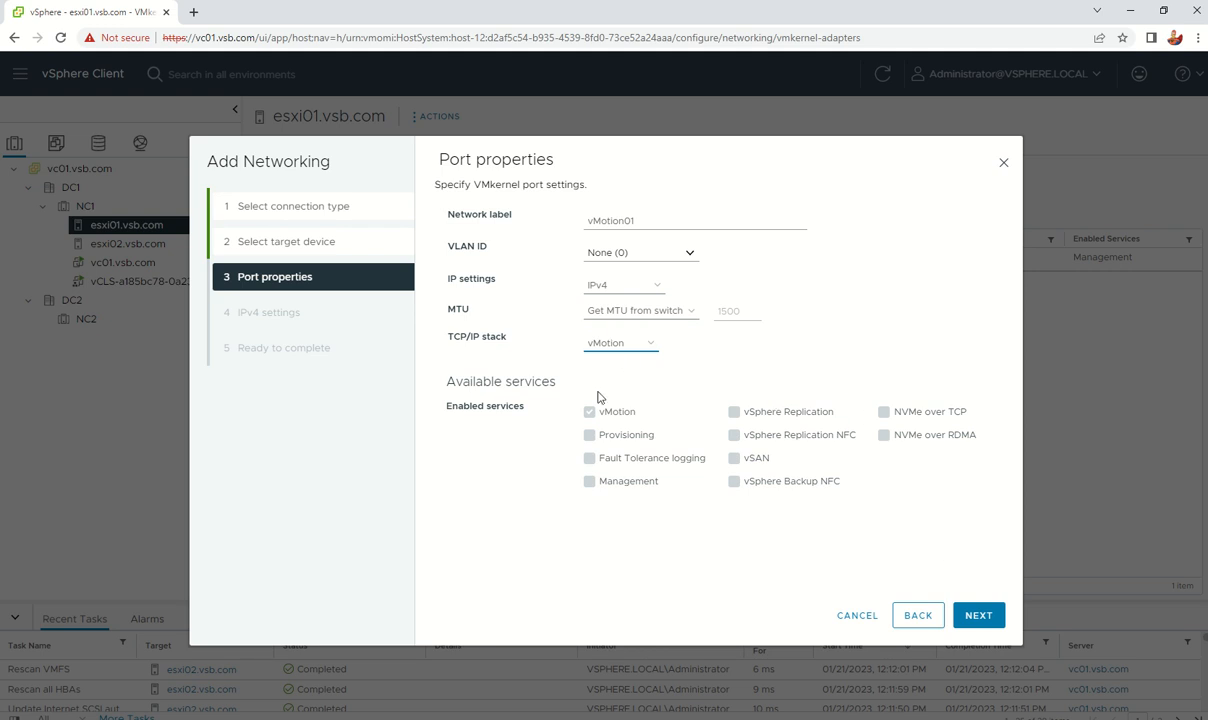
Step: Advance to IPv4 settings and choose static IPv4 addressing for esxi01's vMotion01 adapter
click(978, 617)
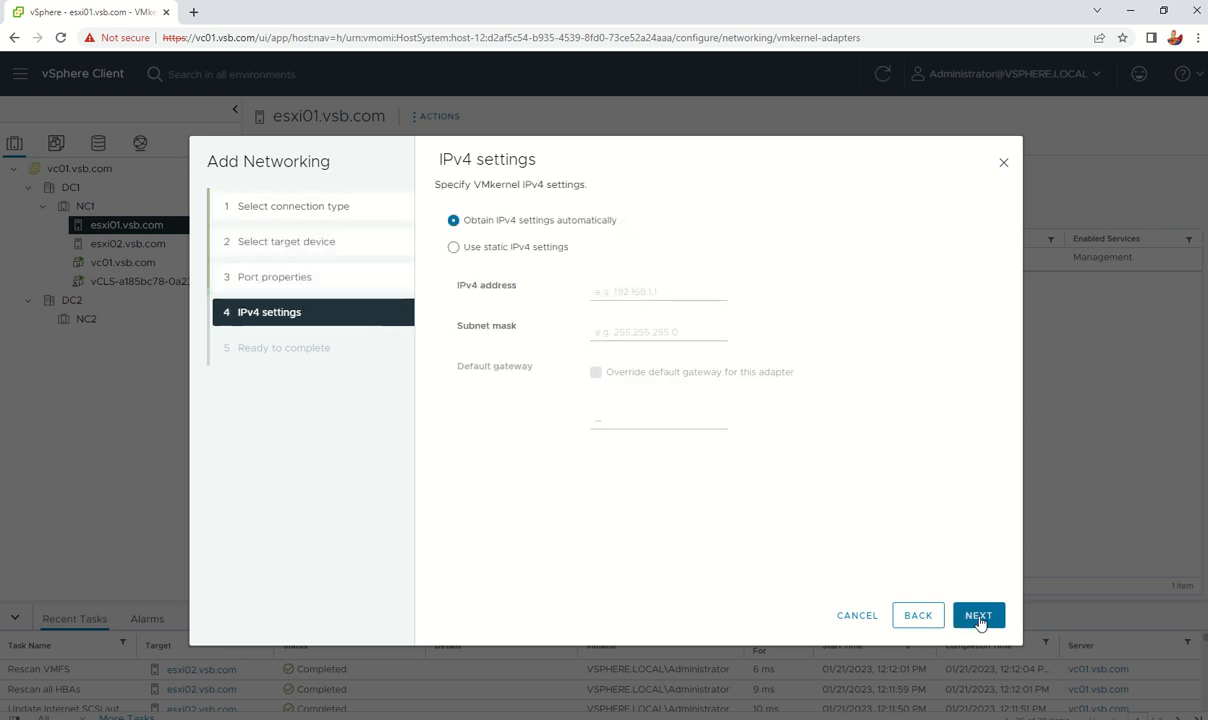
click(488, 248)
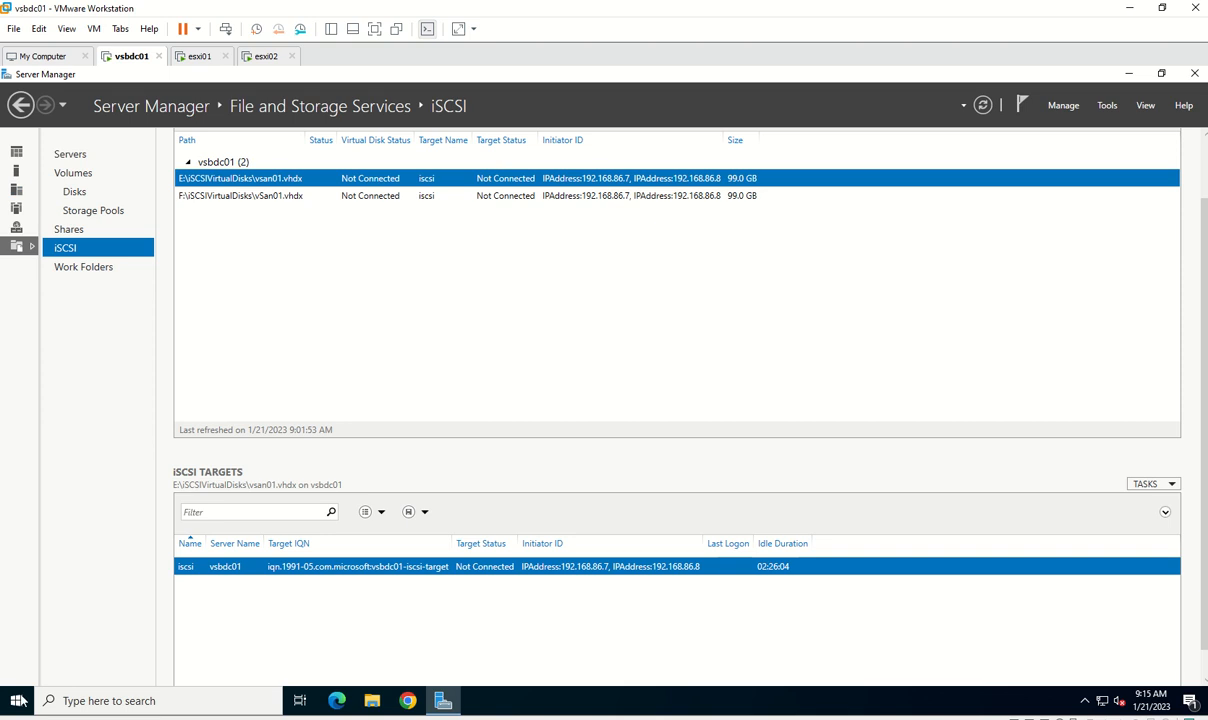
Step: Check the esxi host records in DNS Manager's vsb.com forward lookup zone, then begin entering the IPv4 address
right_click(18, 690)
click(50, 620)
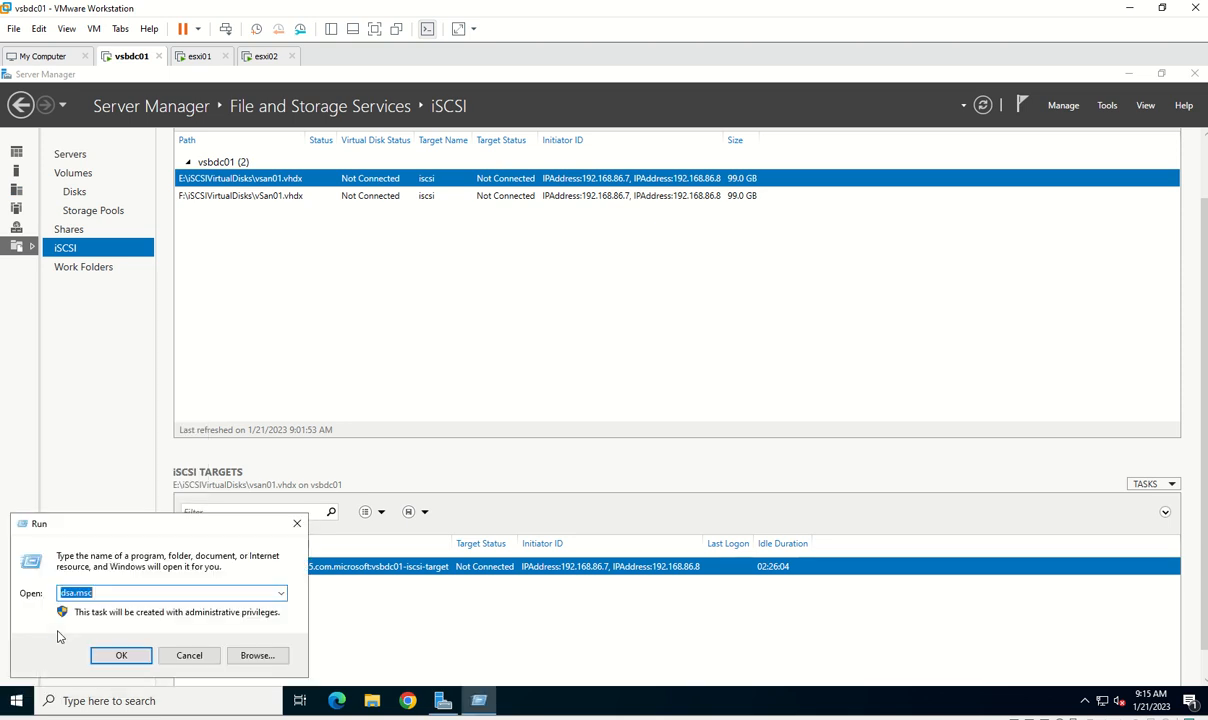
text(dns)
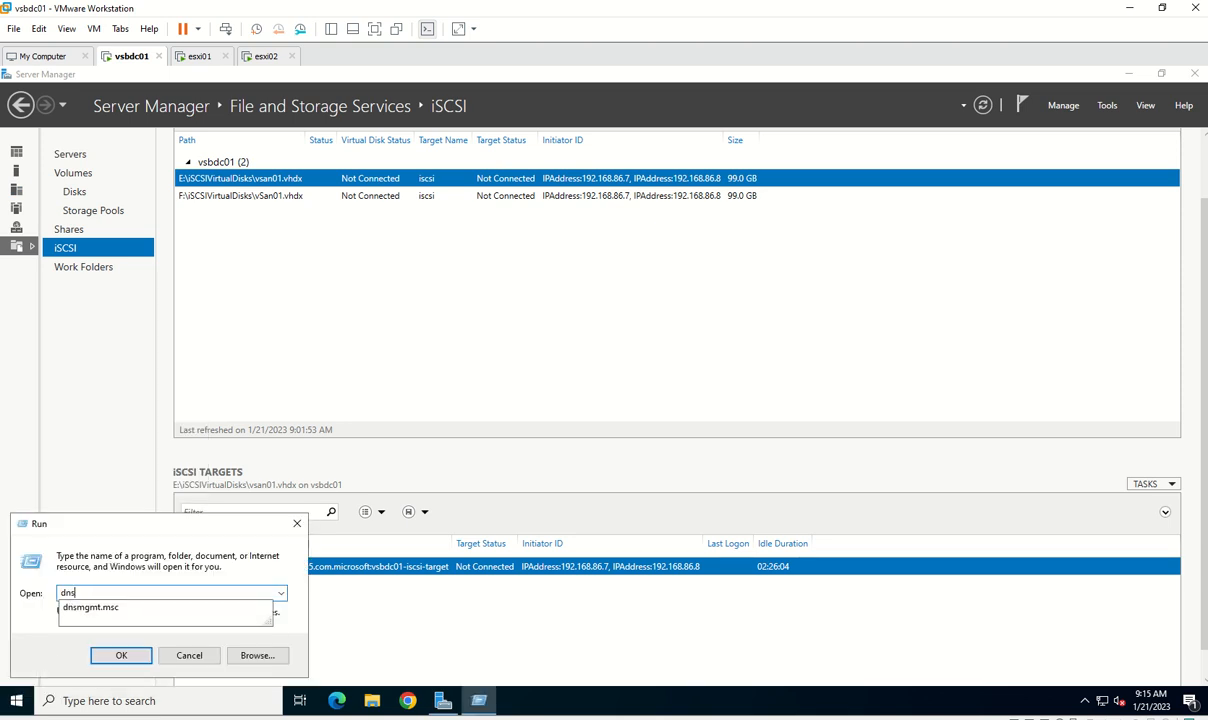
key(Return)
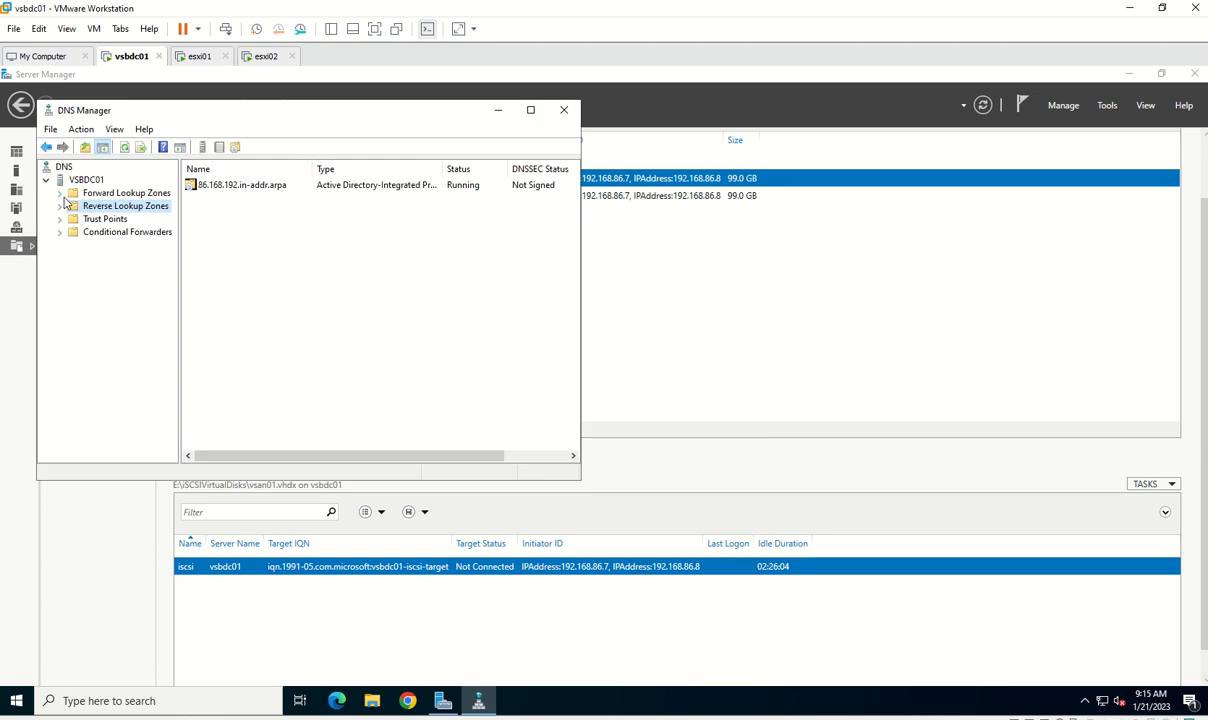
double_click(70, 193)
click(110, 218)
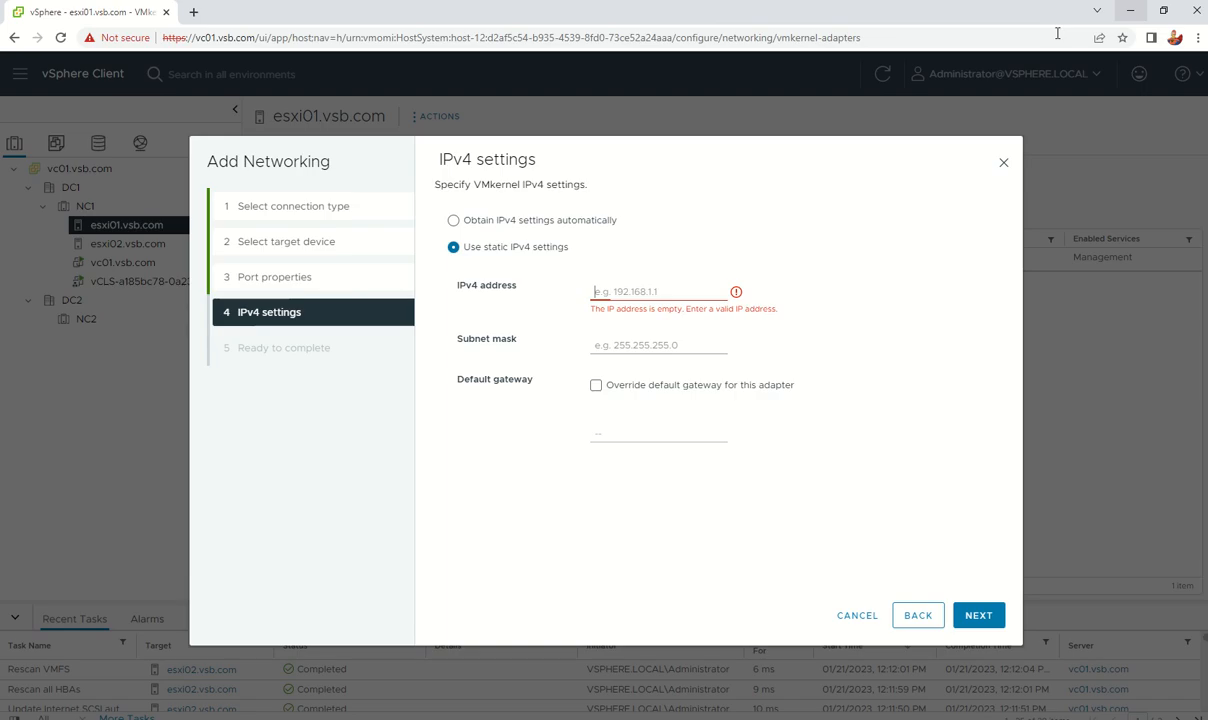
text(192.168.8)
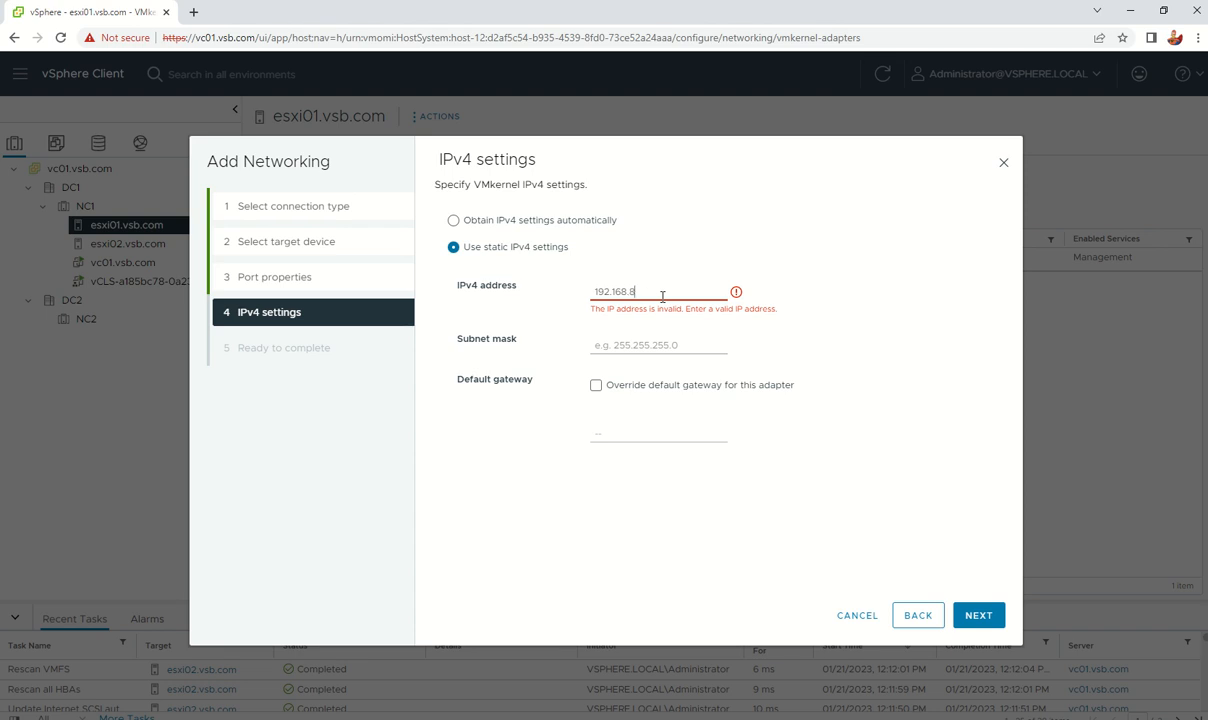
Step: Enter static IPv4 address 192.168.86.9 with subnet mask 255.255.255.0
text(6.9)
key(Tab)
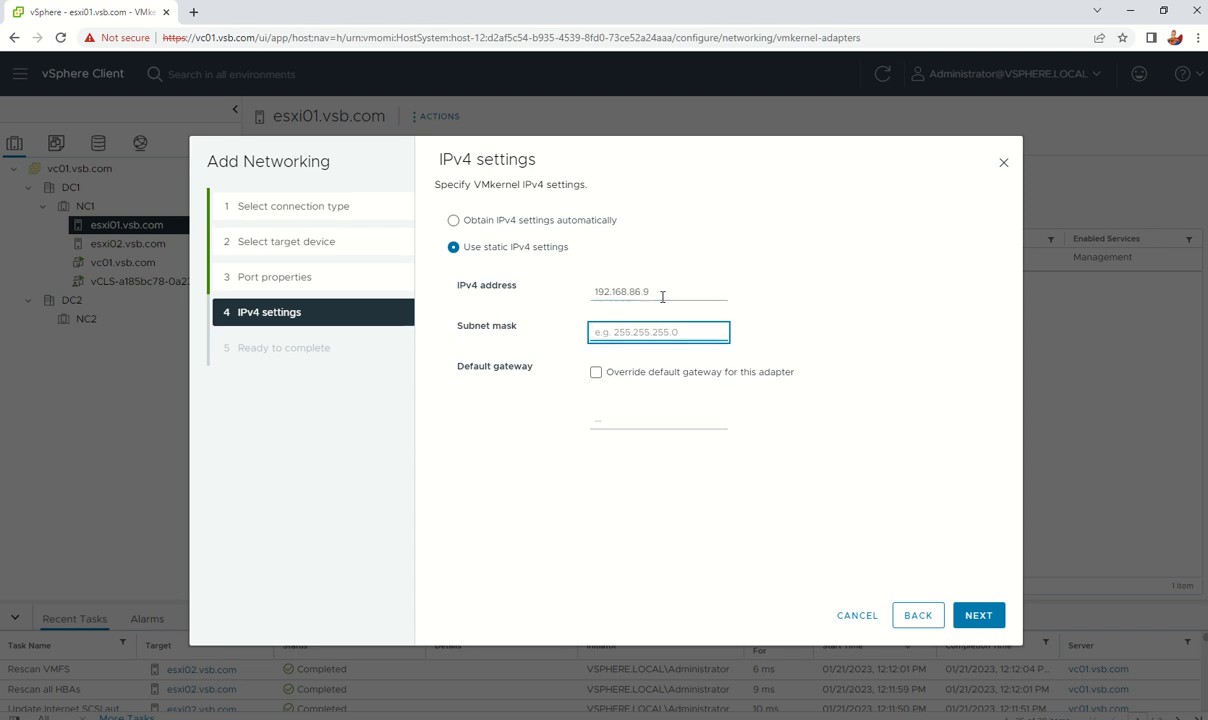
text(255.255.255.0)
Step: Review the Ready to complete summary and finish creating esxi01's vMotion01 adapter
click(978, 616)
scroll(786, 395, down, 2)
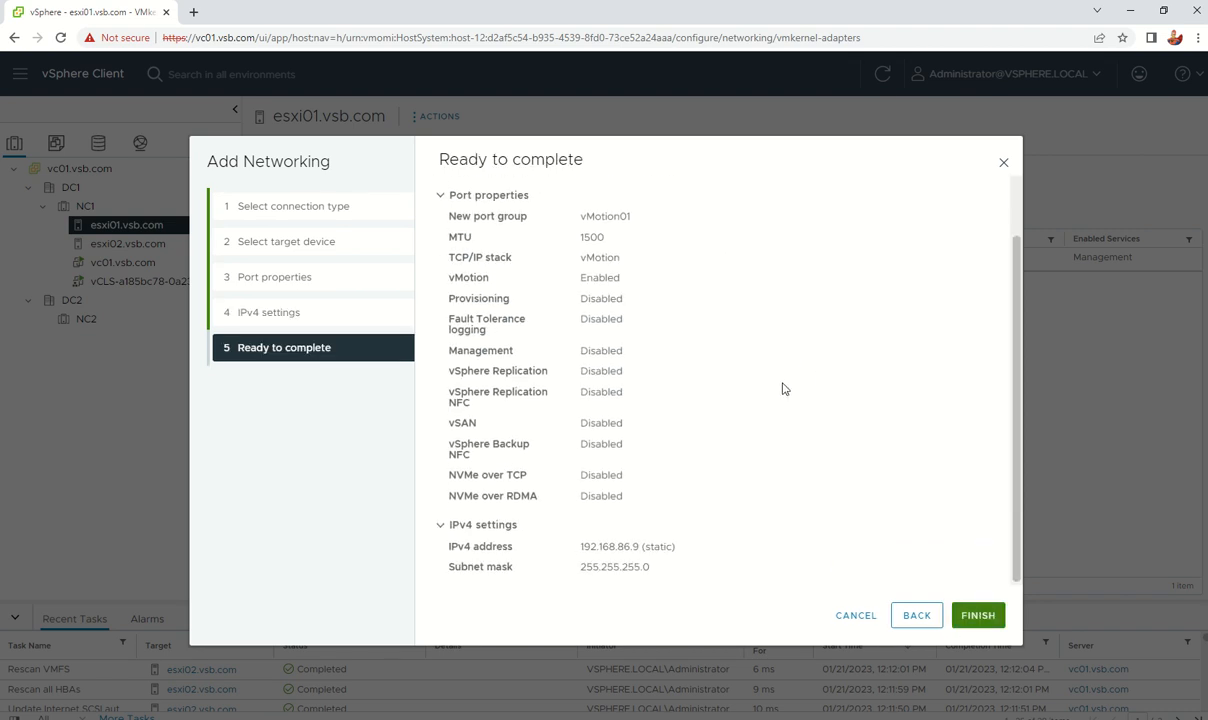
scroll(696, 528, up, 2)
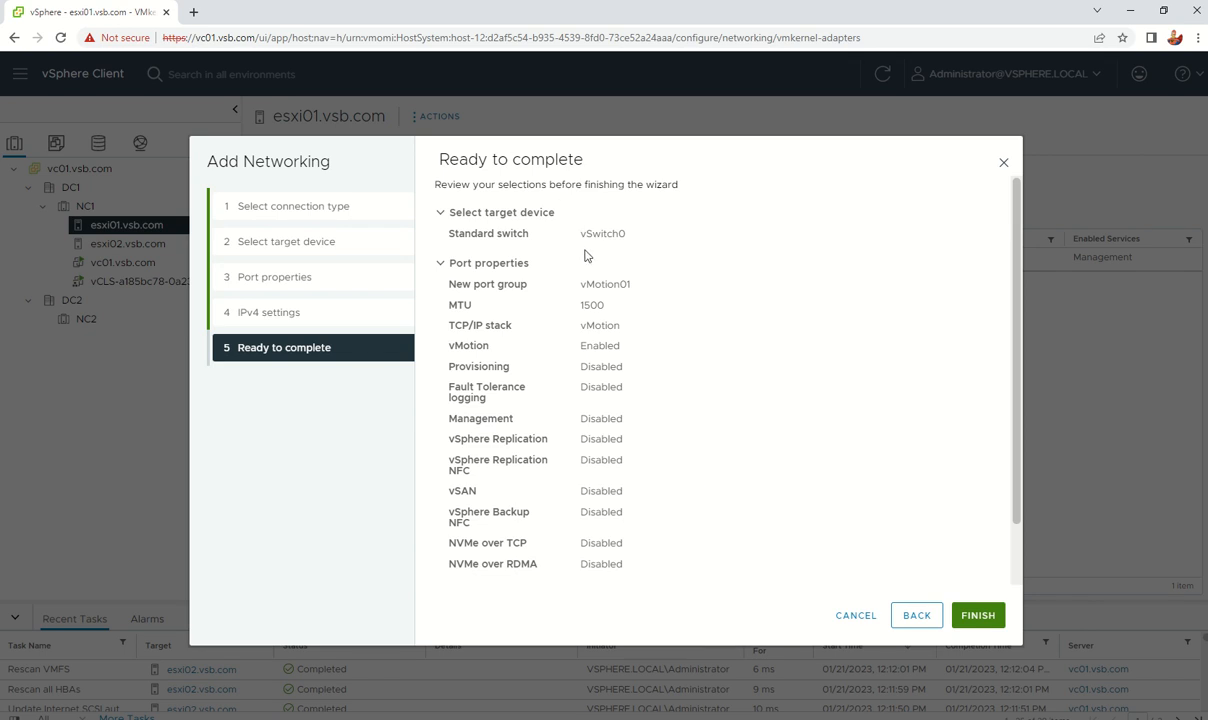
scroll(786, 352, down, 2)
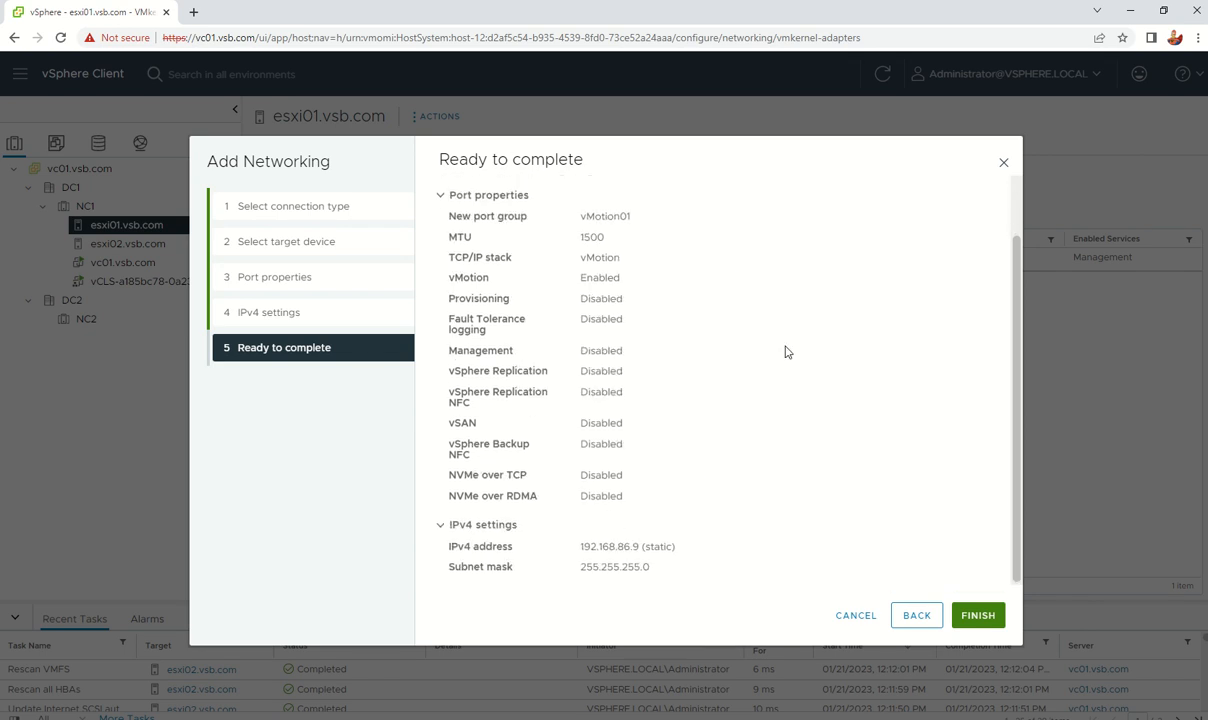
scroll(755, 423, up, 2)
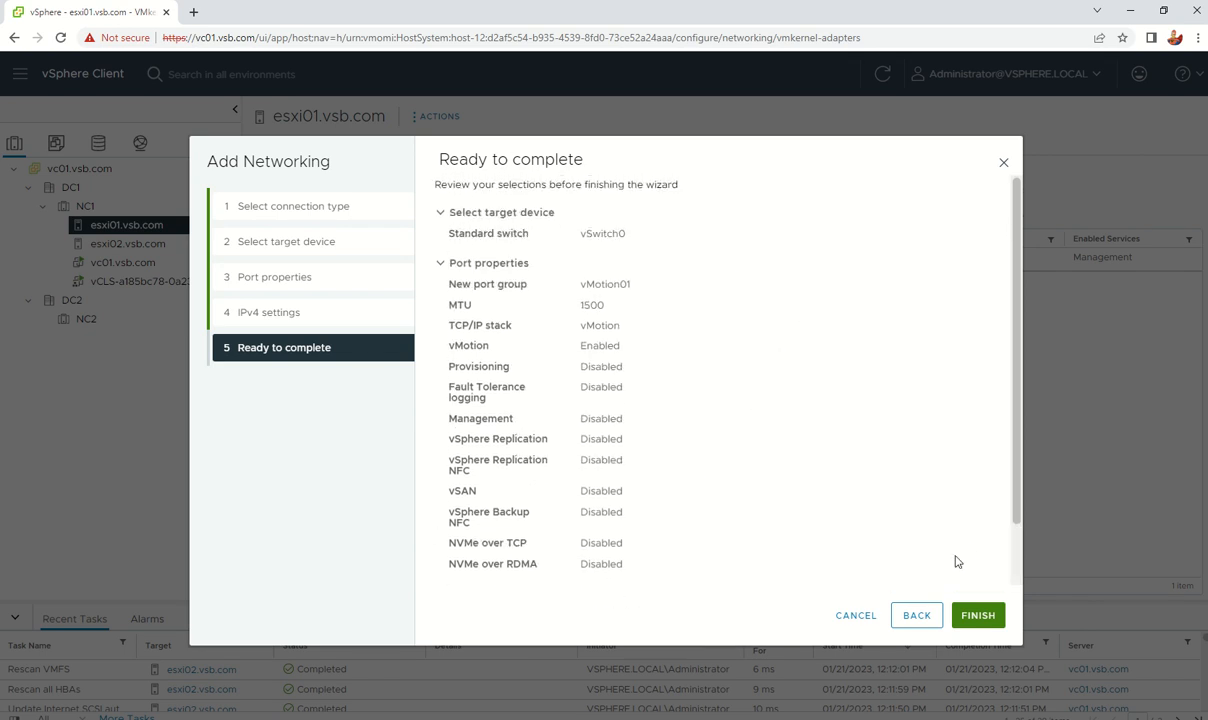
click(978, 615)
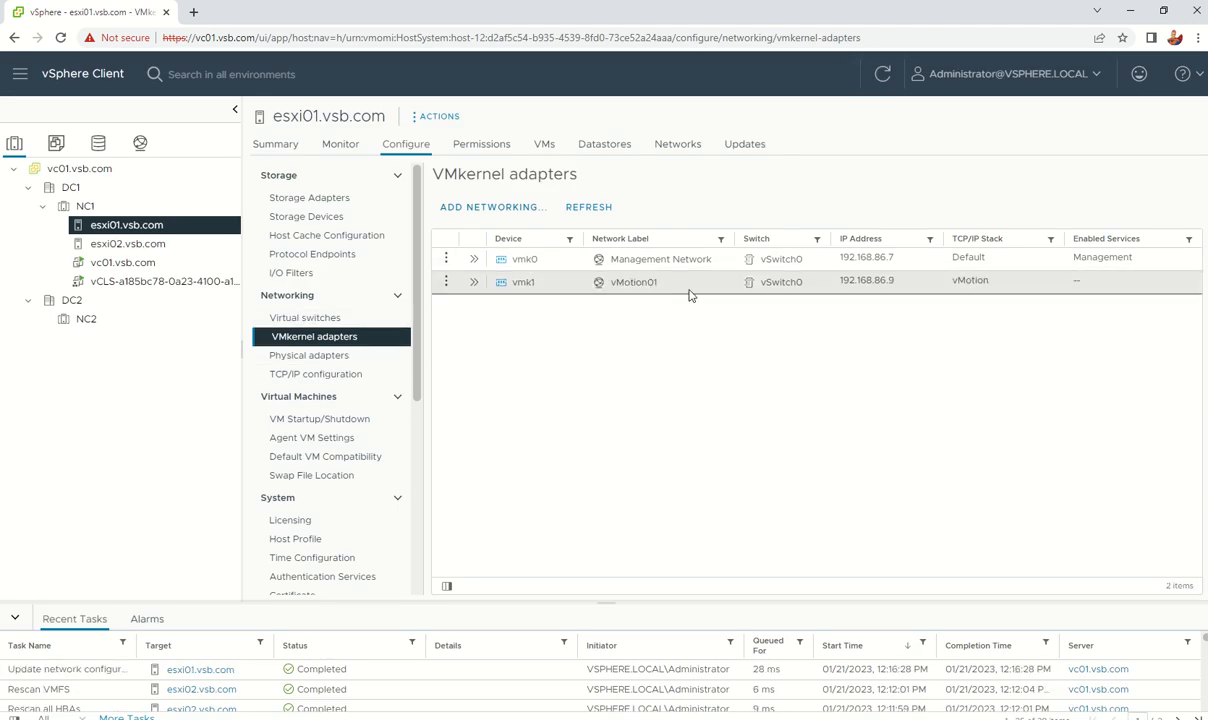
Step: Verify vMotion01 on esxi01's vSwitch0, then display esxi02.vsb.com's VMkernel adapters
click(305, 317)
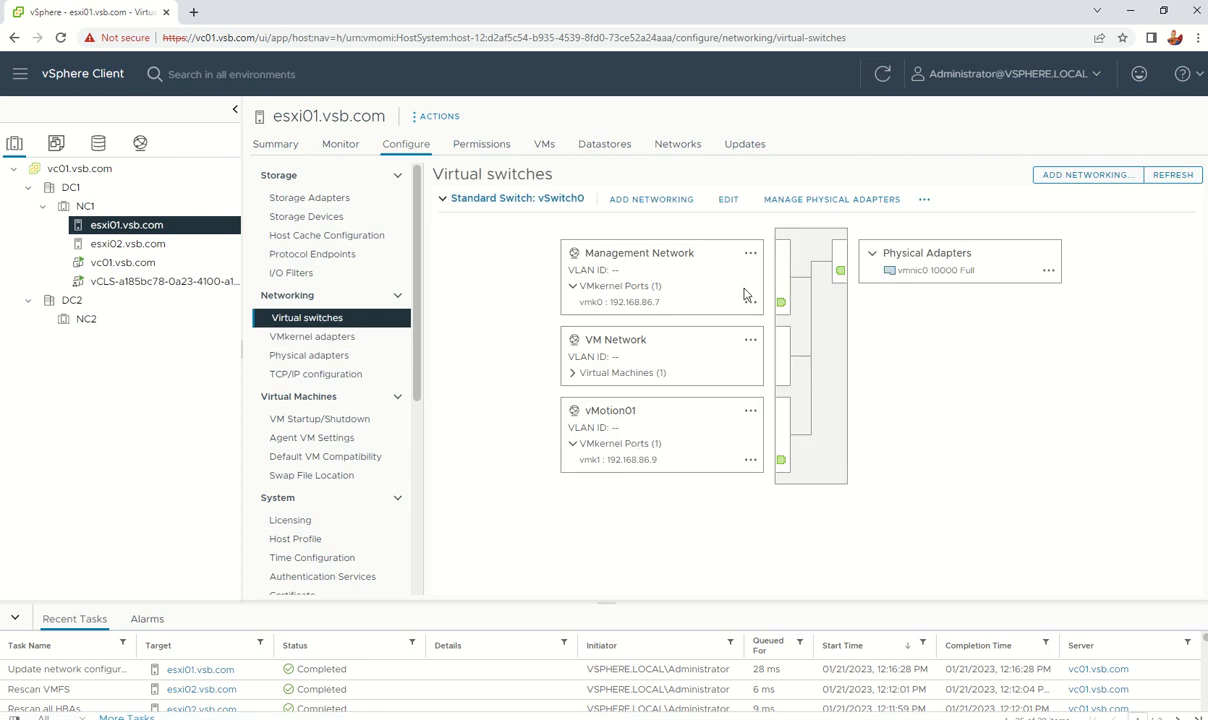
click(131, 246)
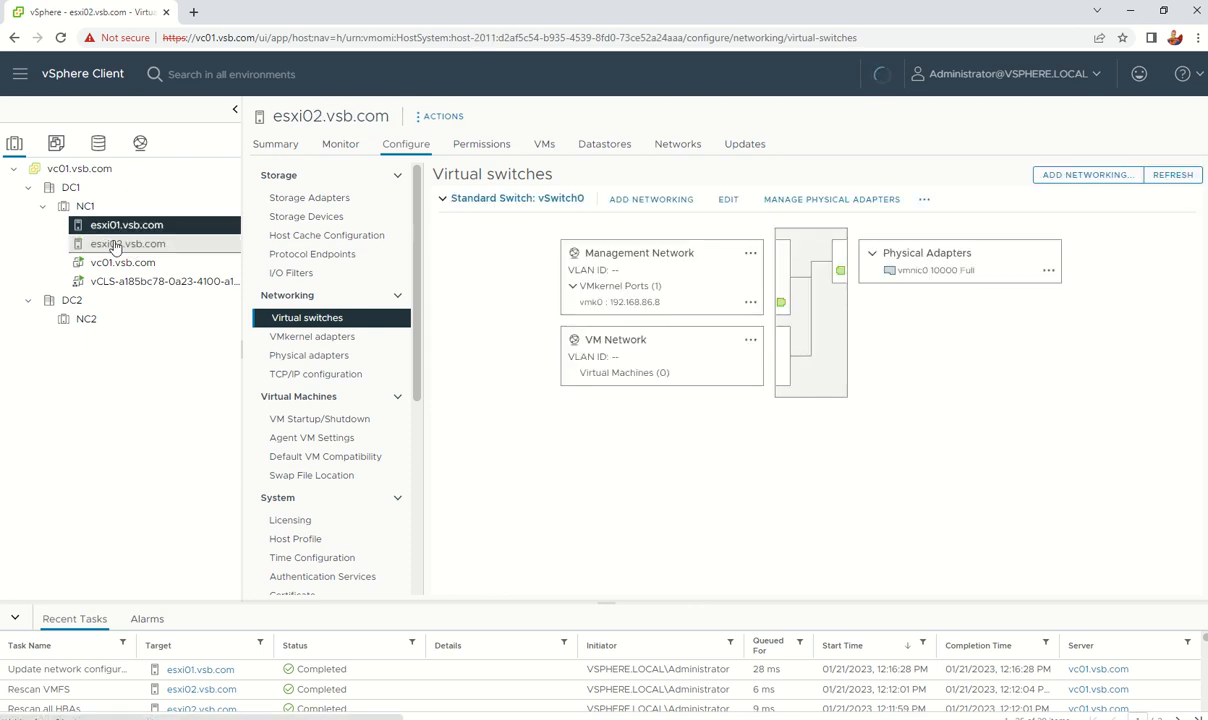
click(115, 248)
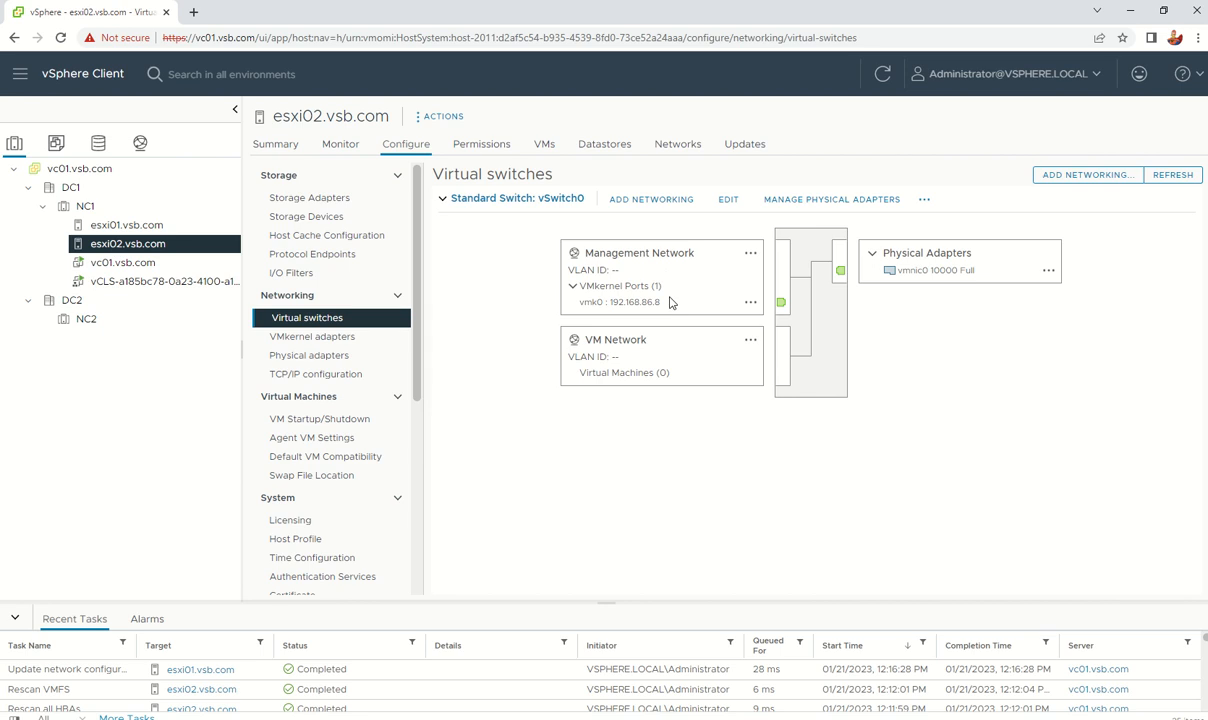
click(318, 338)
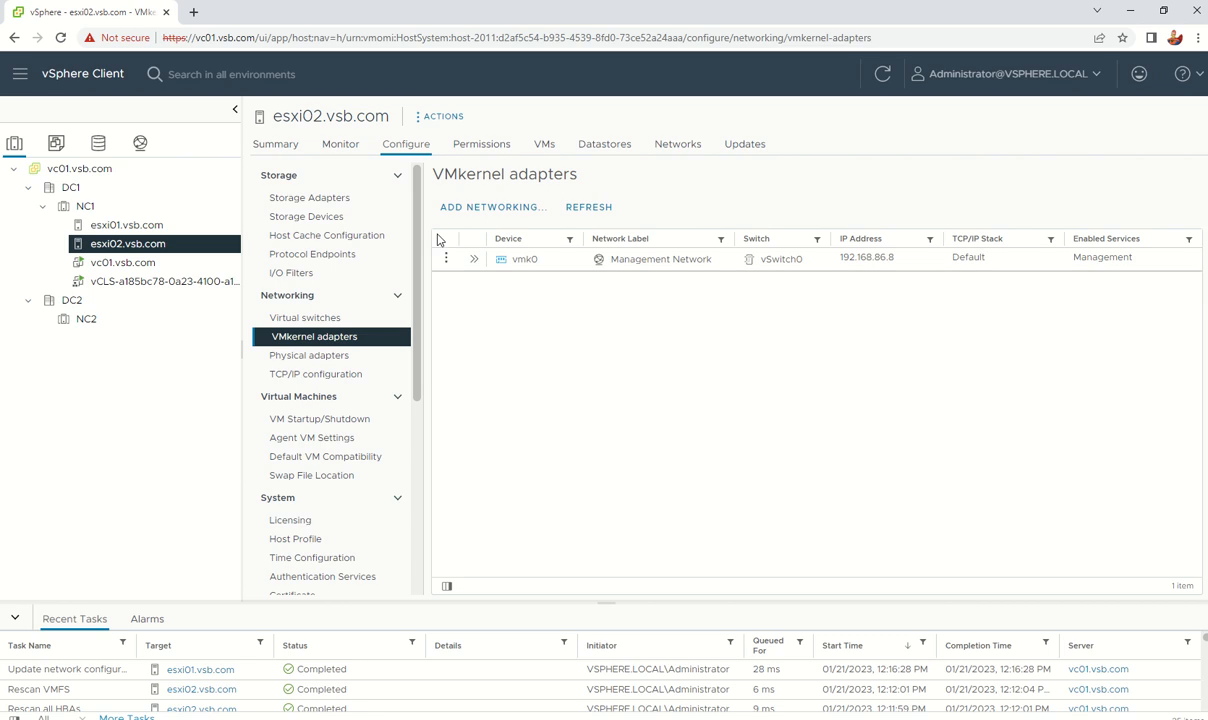
Step: Start adding a VMkernel network adapter to esxi02 on existing switch vSwitch0
click(471, 209)
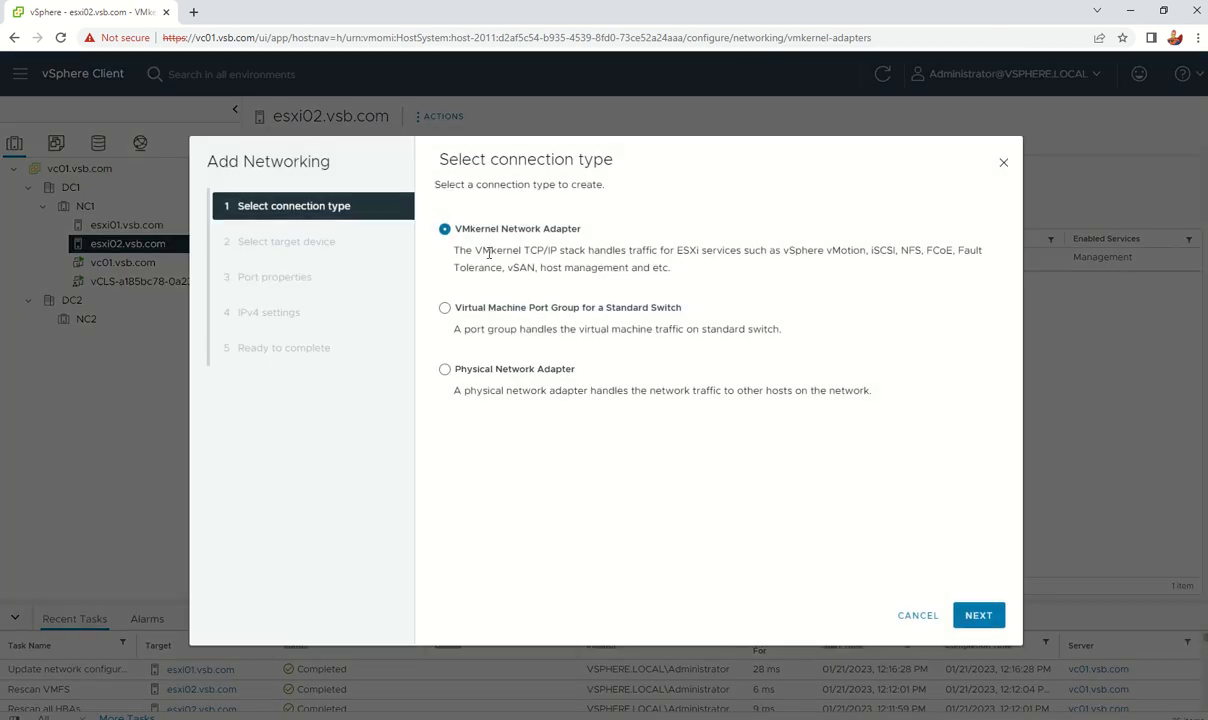
click(489, 310)
click(498, 232)
click(979, 615)
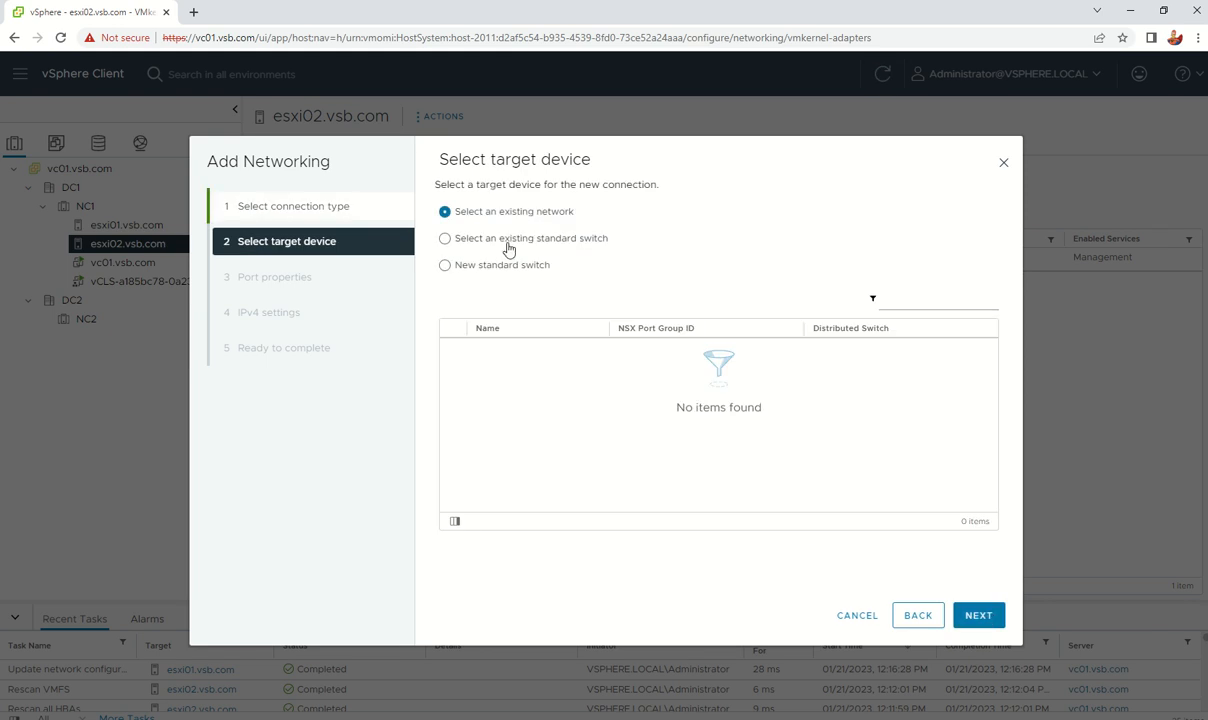
click(490, 239)
click(449, 348)
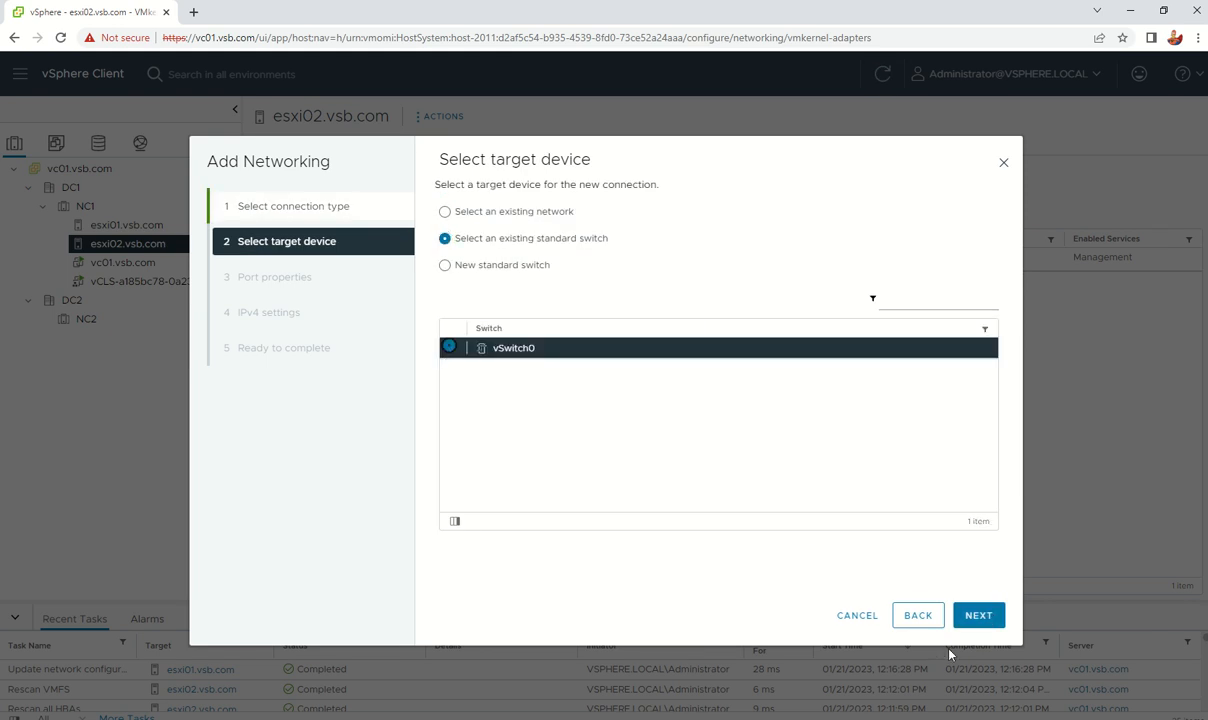
click(976, 616)
Step: Label the adapter vMotion01 and assign the vMotion TCP/IP stack
drag(658, 221, 444, 219)
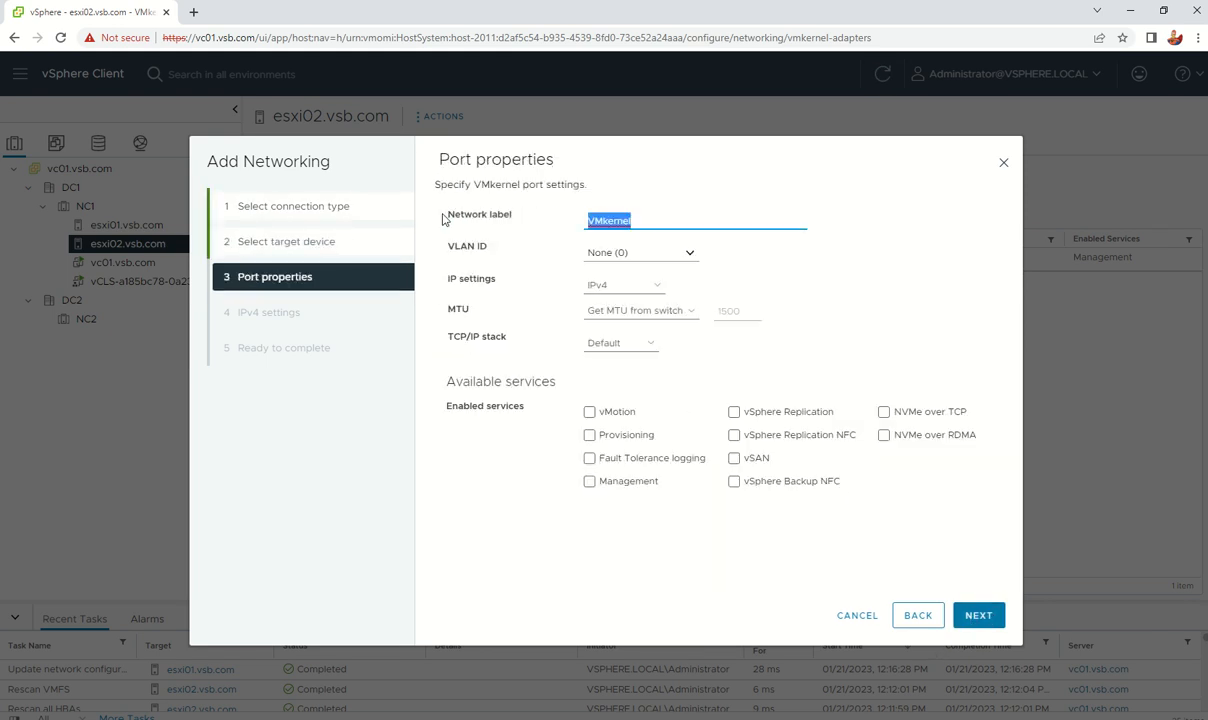
text(vMotion01)
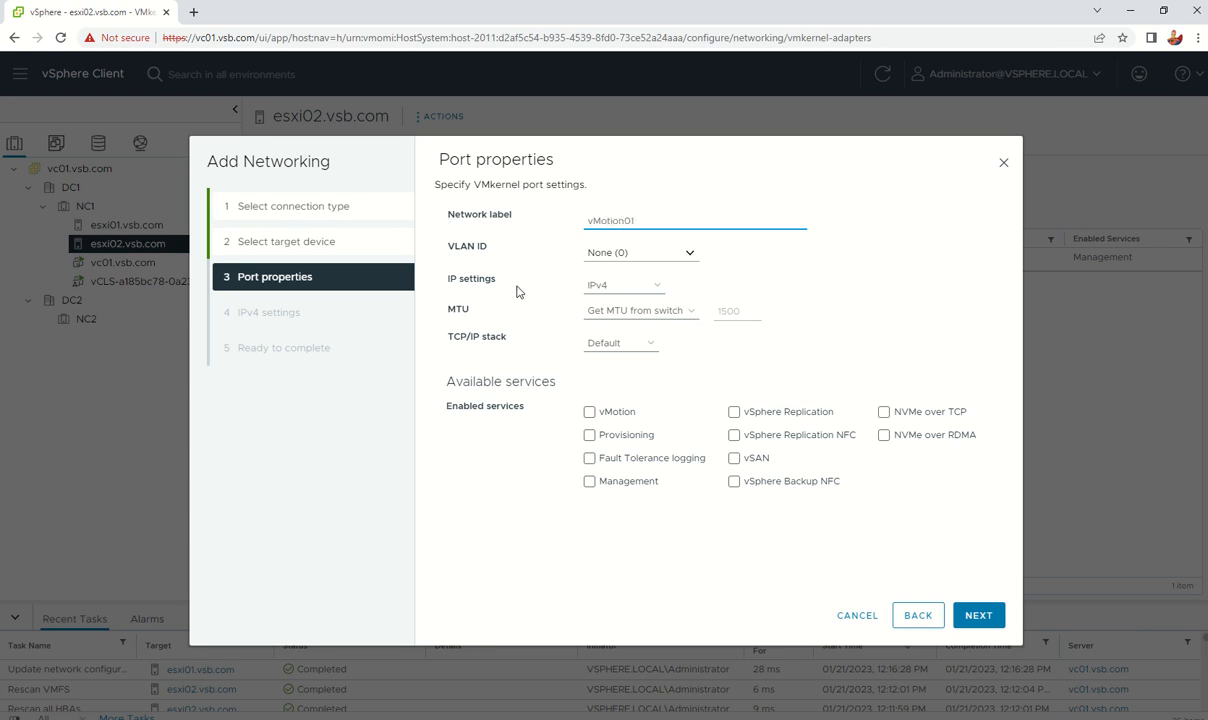
click(618, 343)
click(645, 412)
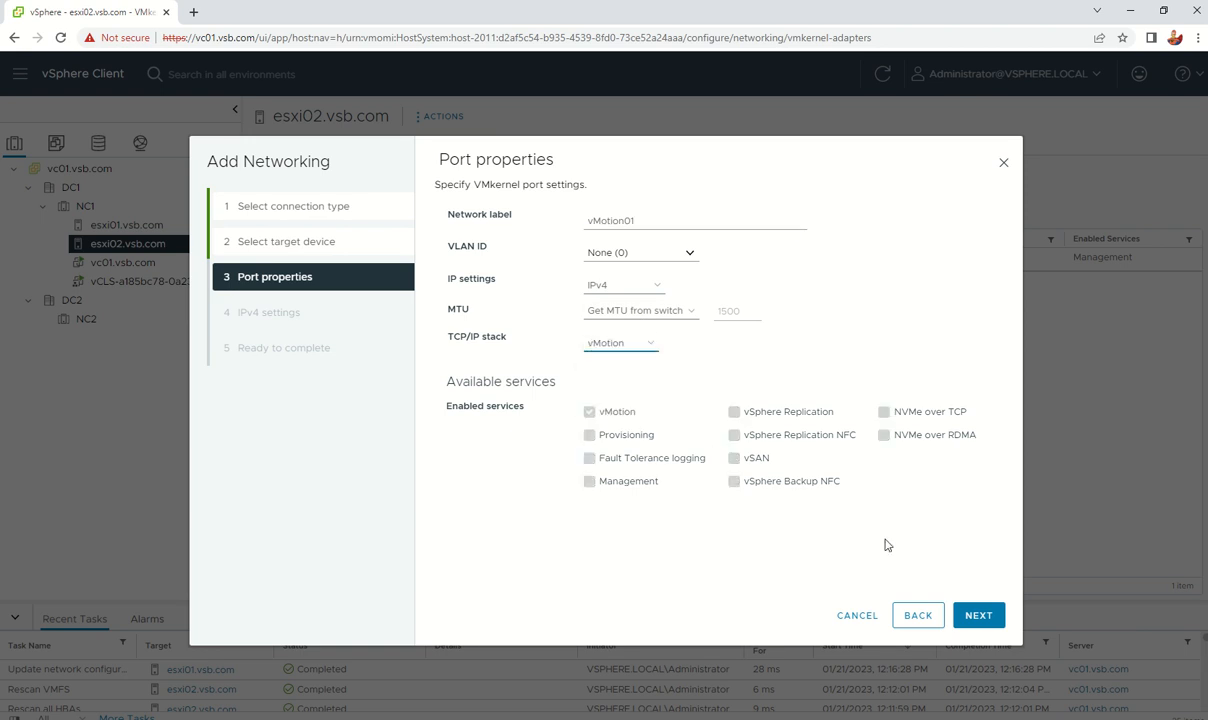
Step: Set static IPv4 192.168.86.10 with mask 255.255.255.0 and proceed to the review summary
click(979, 616)
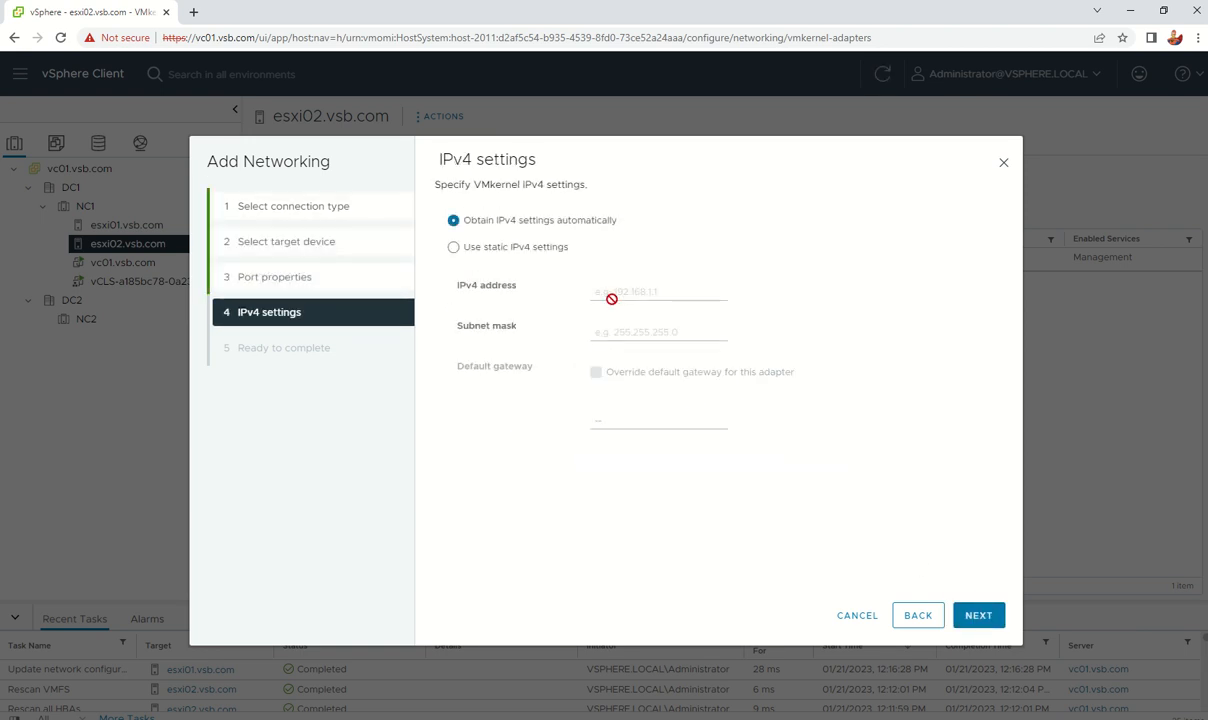
click(512, 246)
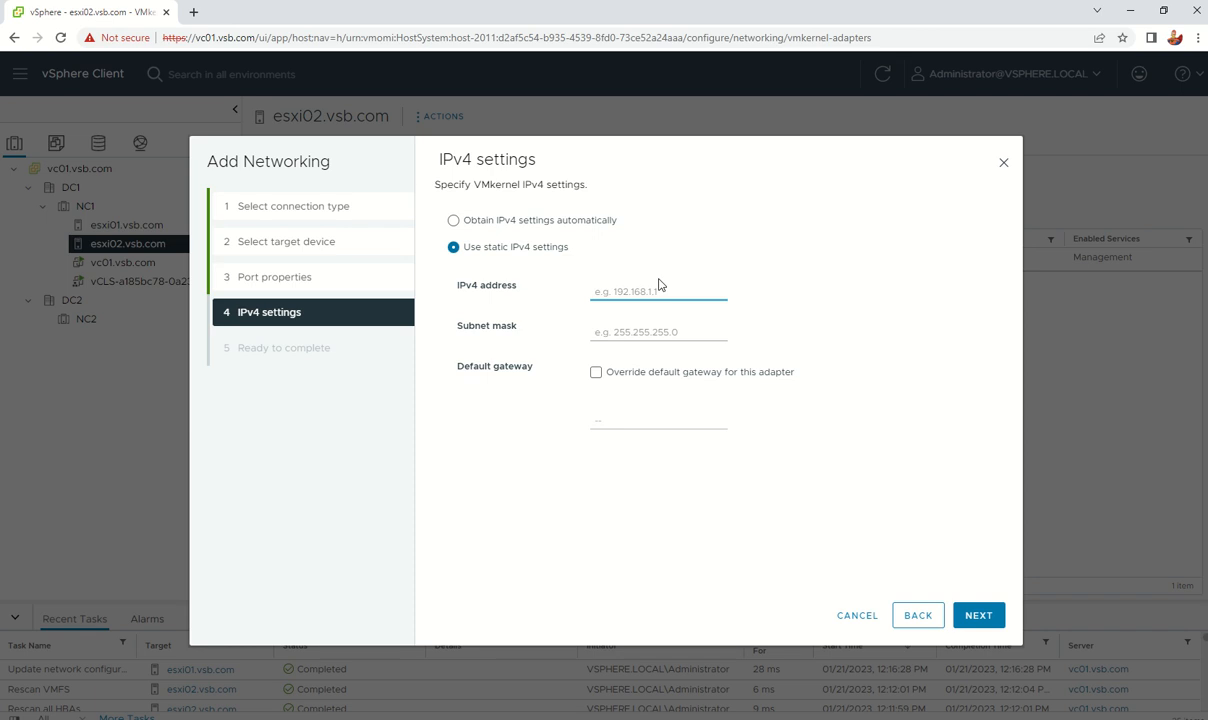
text(192.168.86.10)
key(Tab)
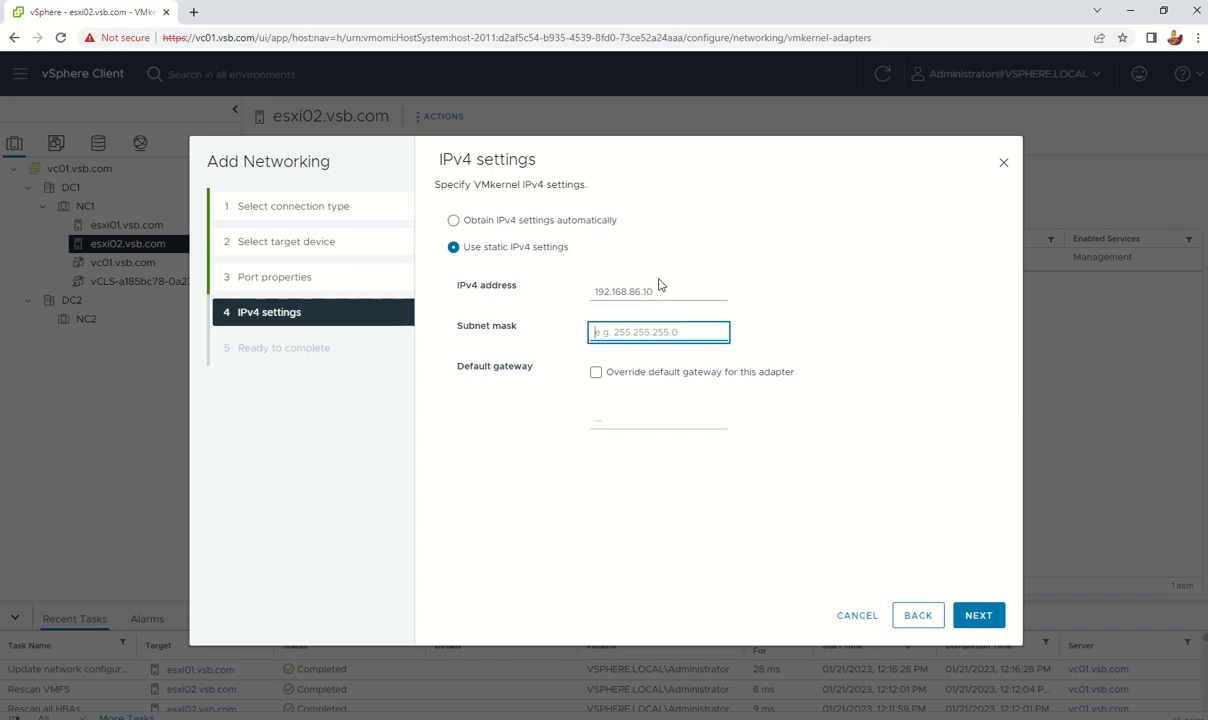
text(255.255)
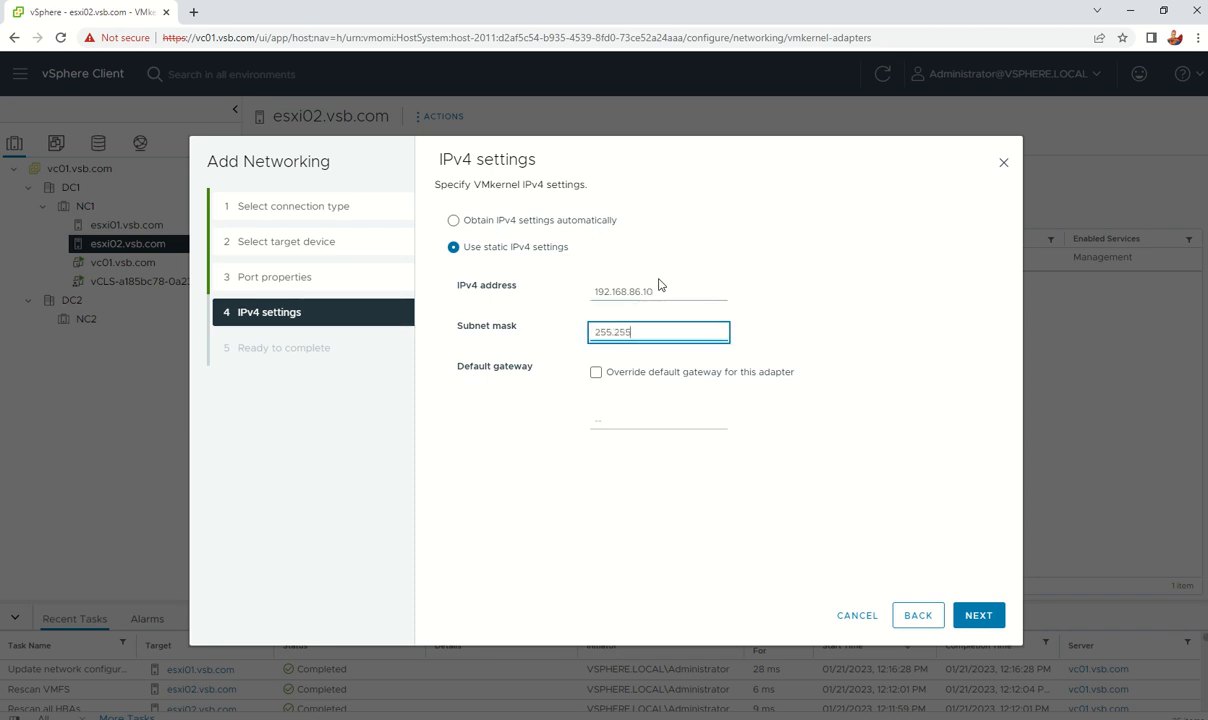
text(.255.0)
click(984, 615)
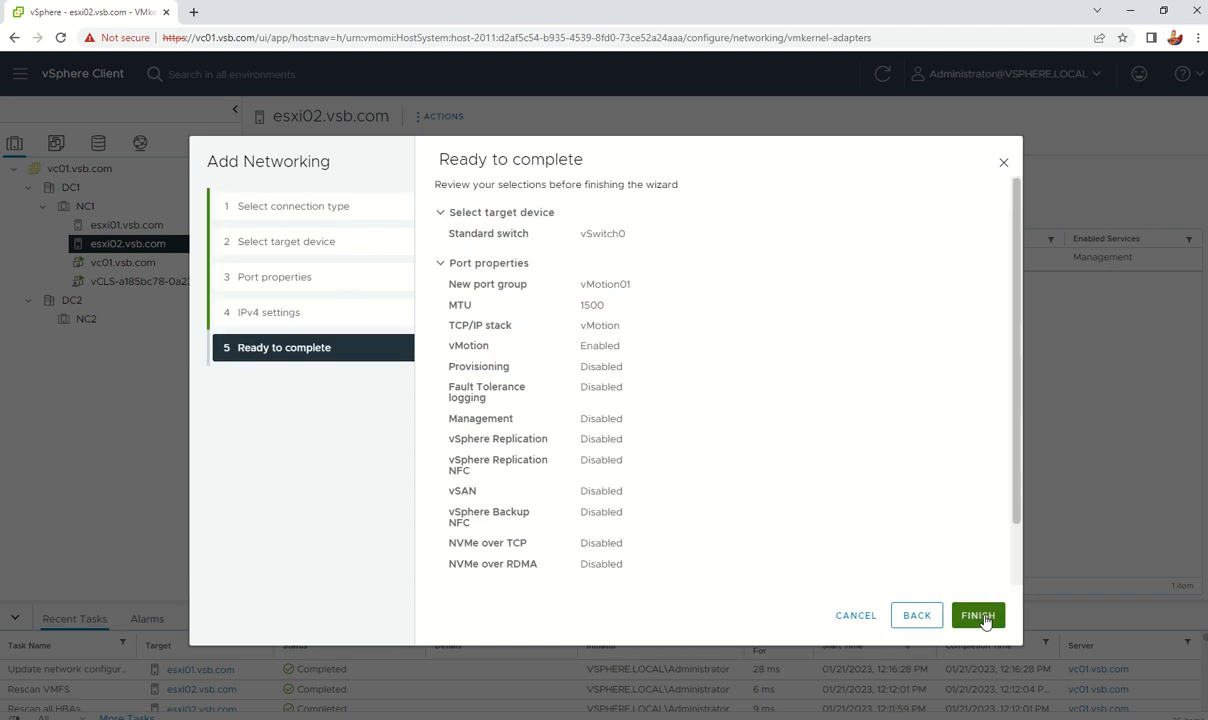
Step: Finish esxi02's vMotion01 adapter, then compare esxi01's and esxi02's VMkernel adapters, ending on esxi01
click(980, 616)
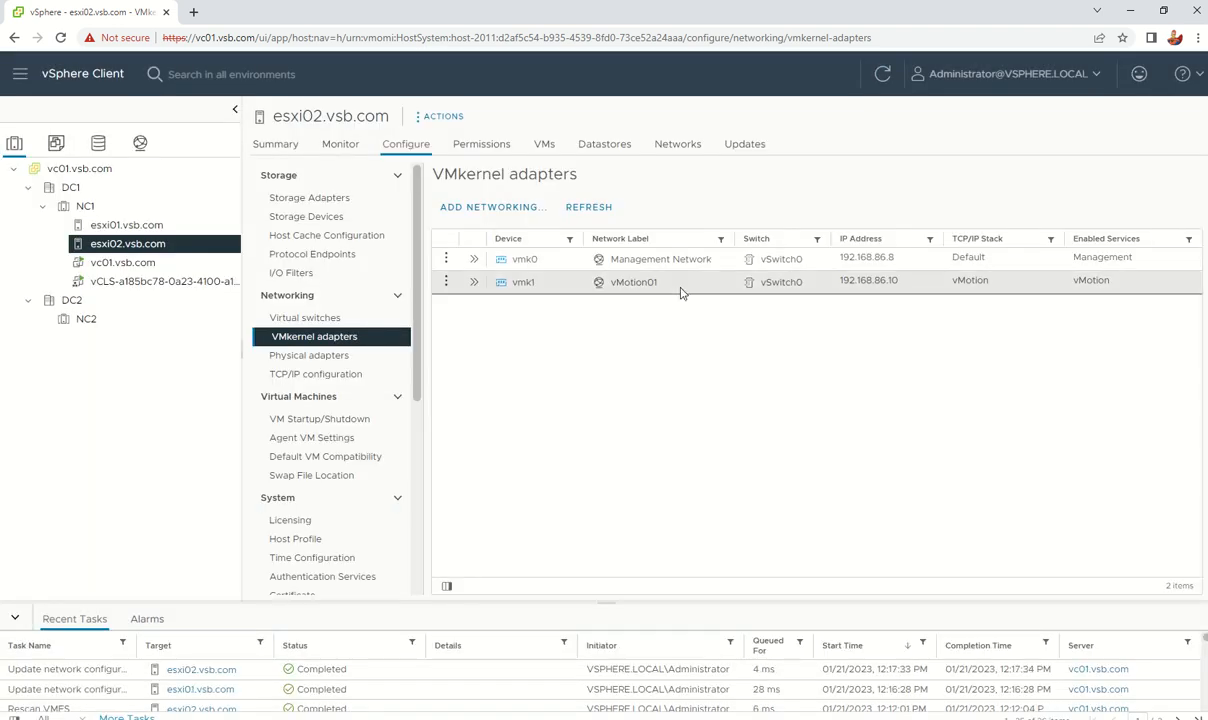
click(127, 226)
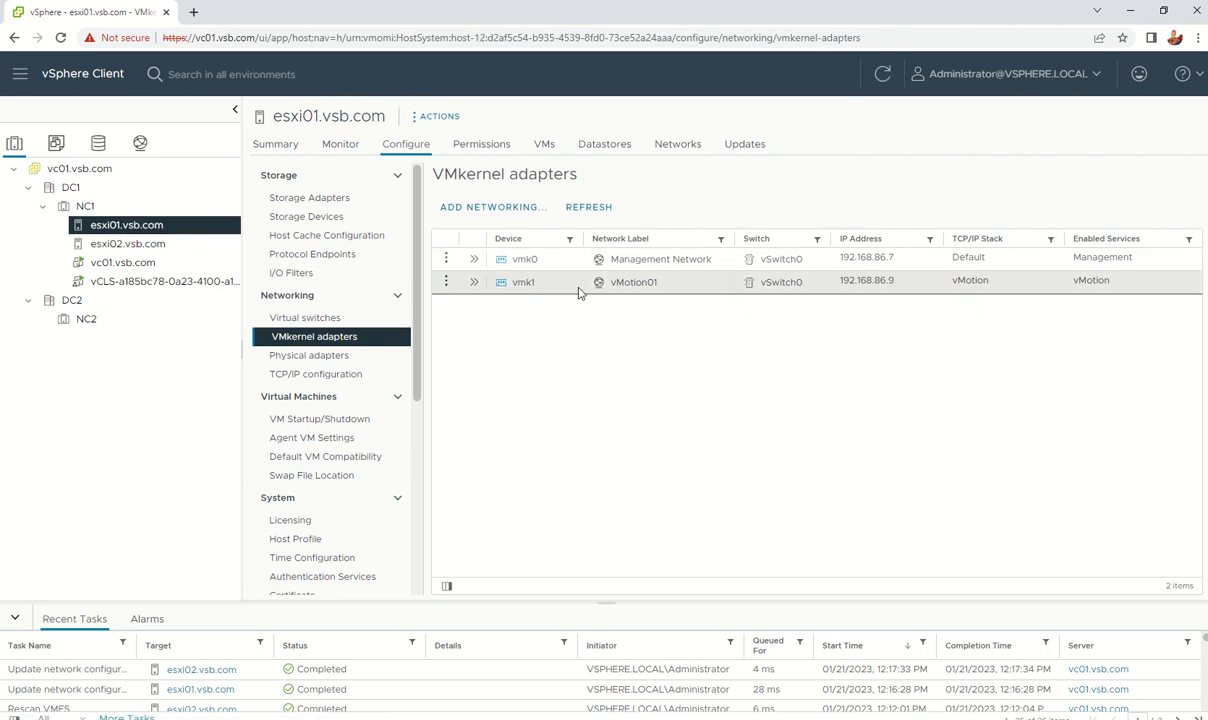
click(128, 244)
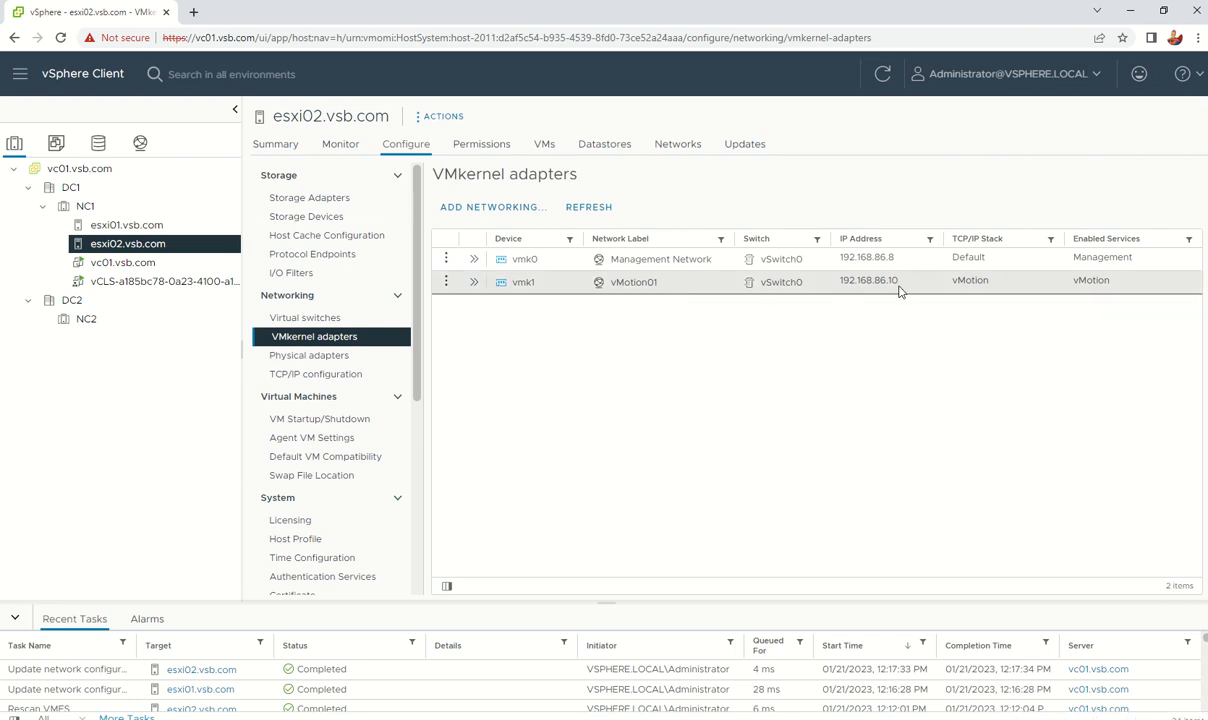
click(122, 225)
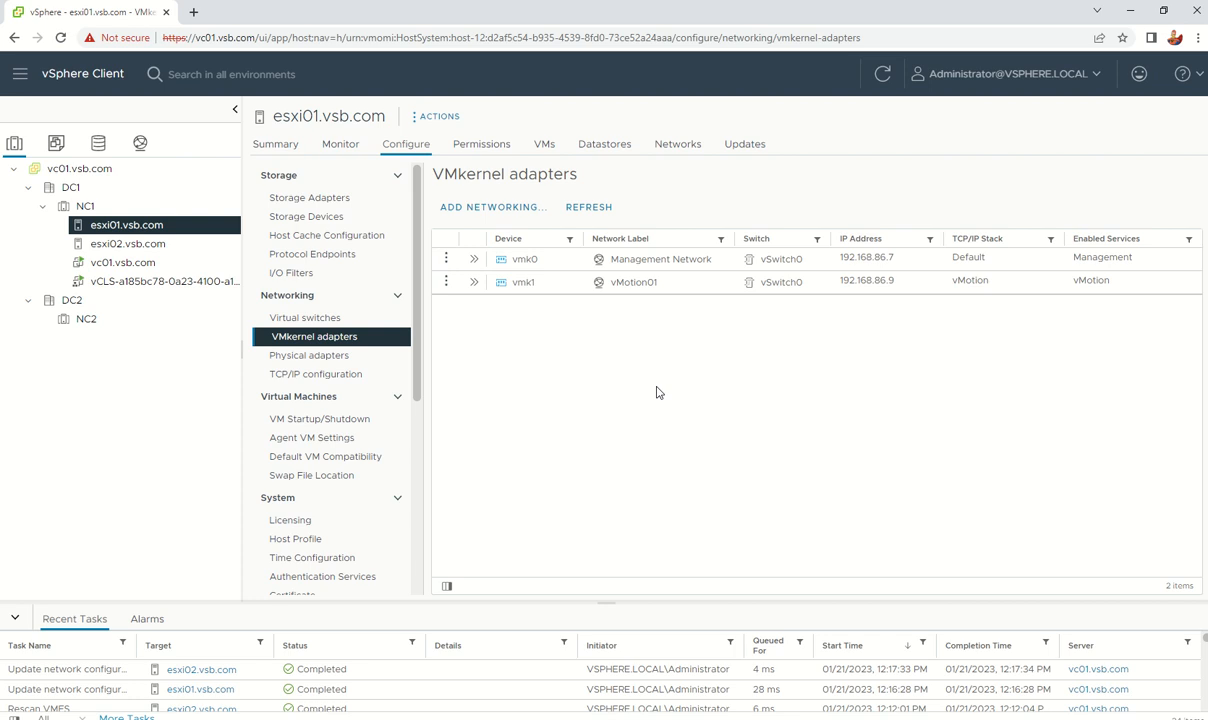
mouse_move(484, 70)
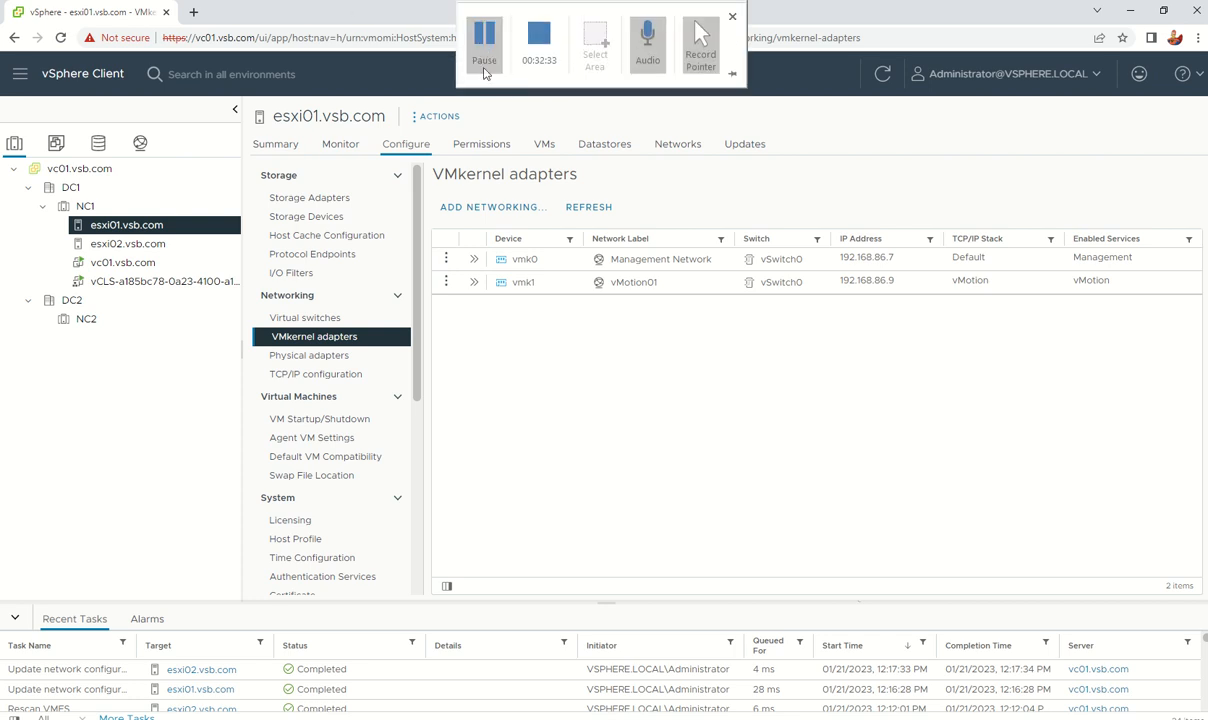
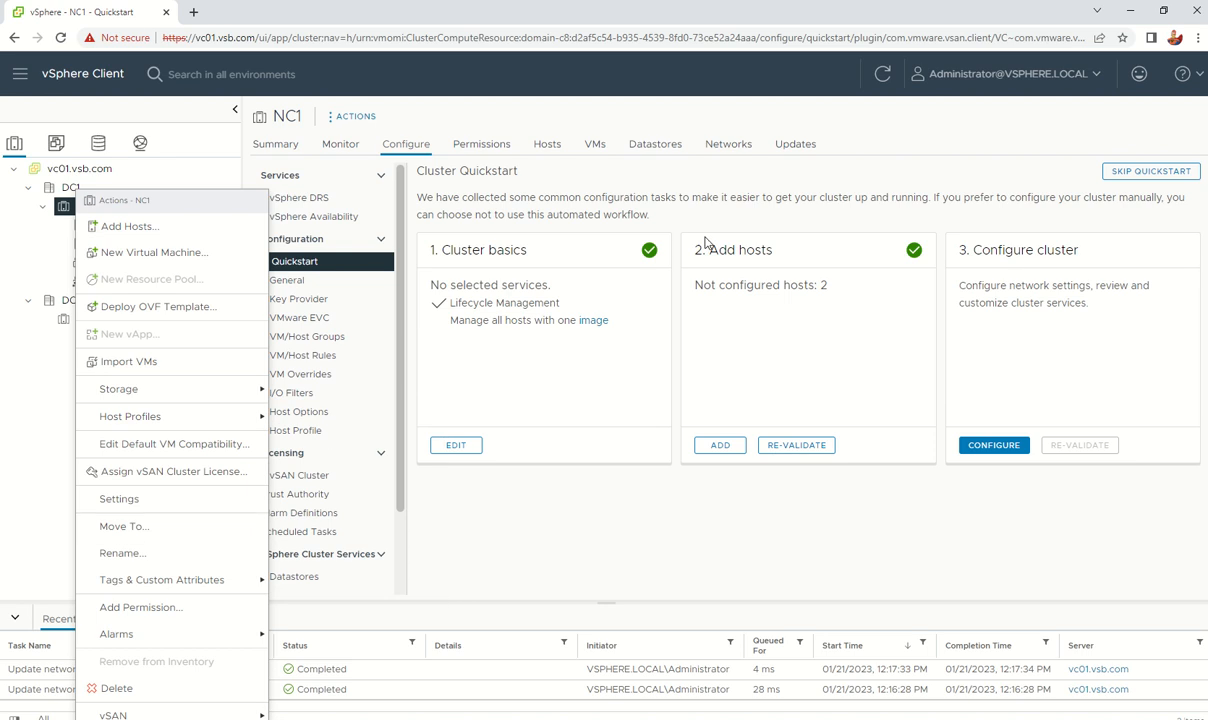
Step: Switch on vSphere DRS for NC1 with the Fully Automated automation level
click(559, 372)
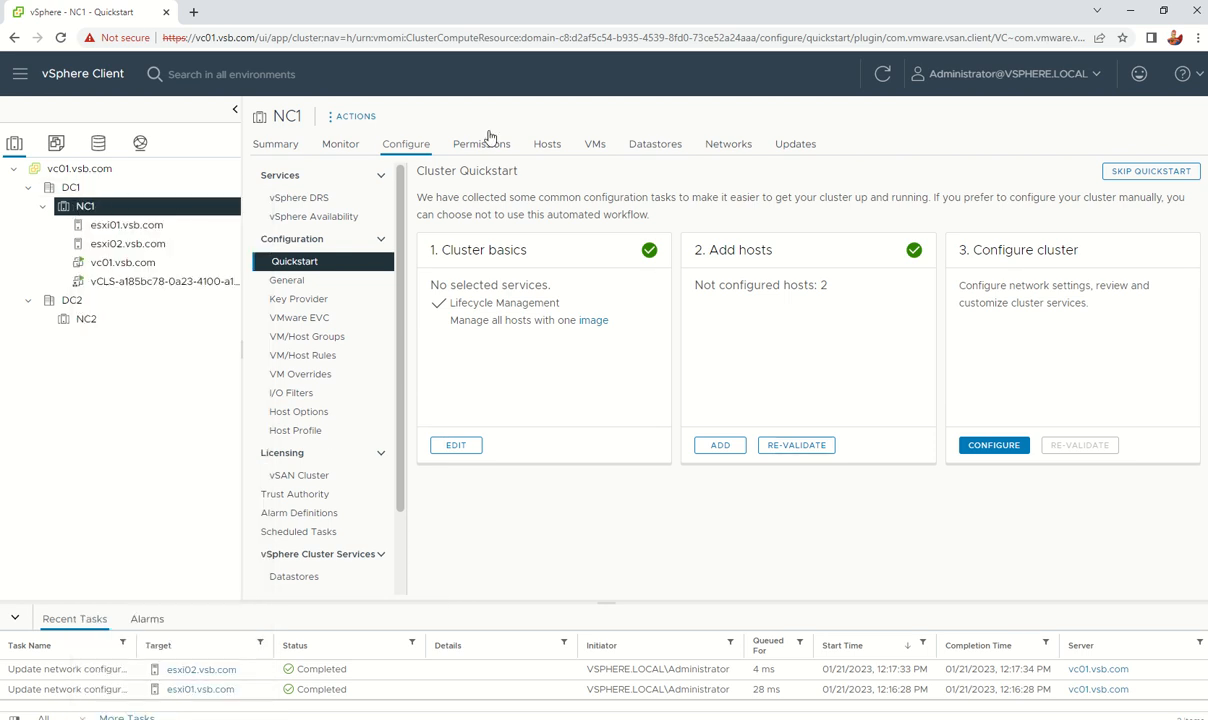
click(415, 149)
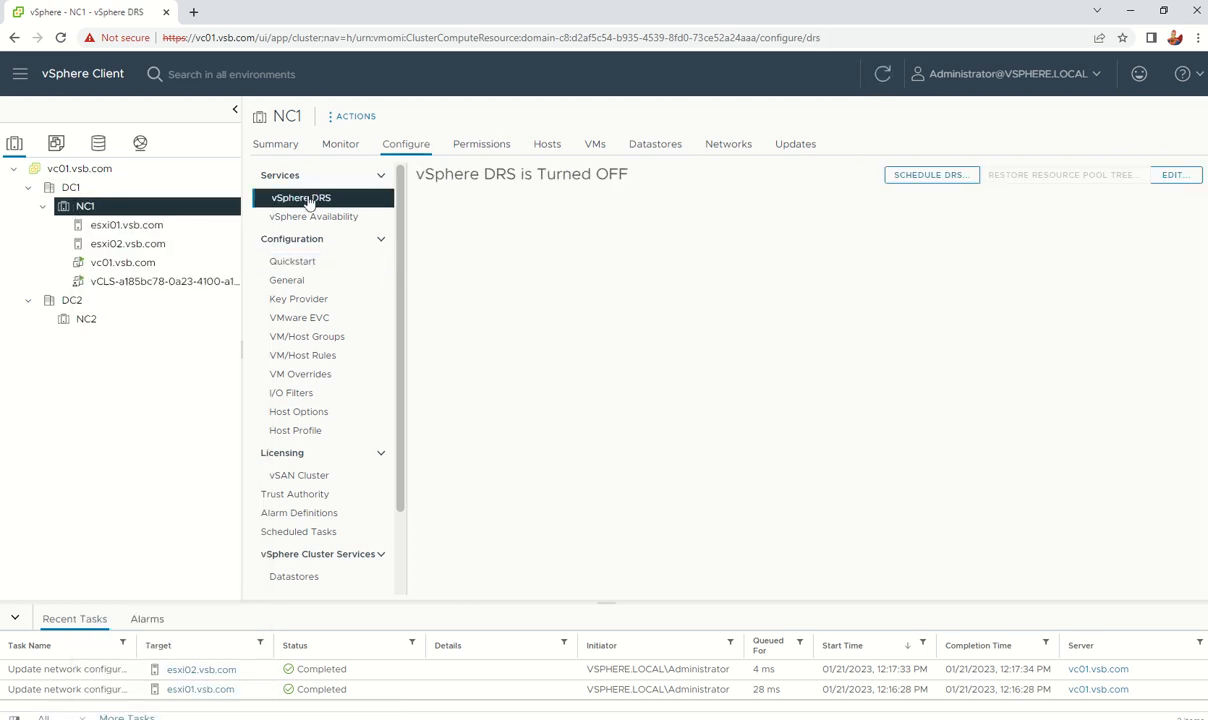
click(1172, 176)
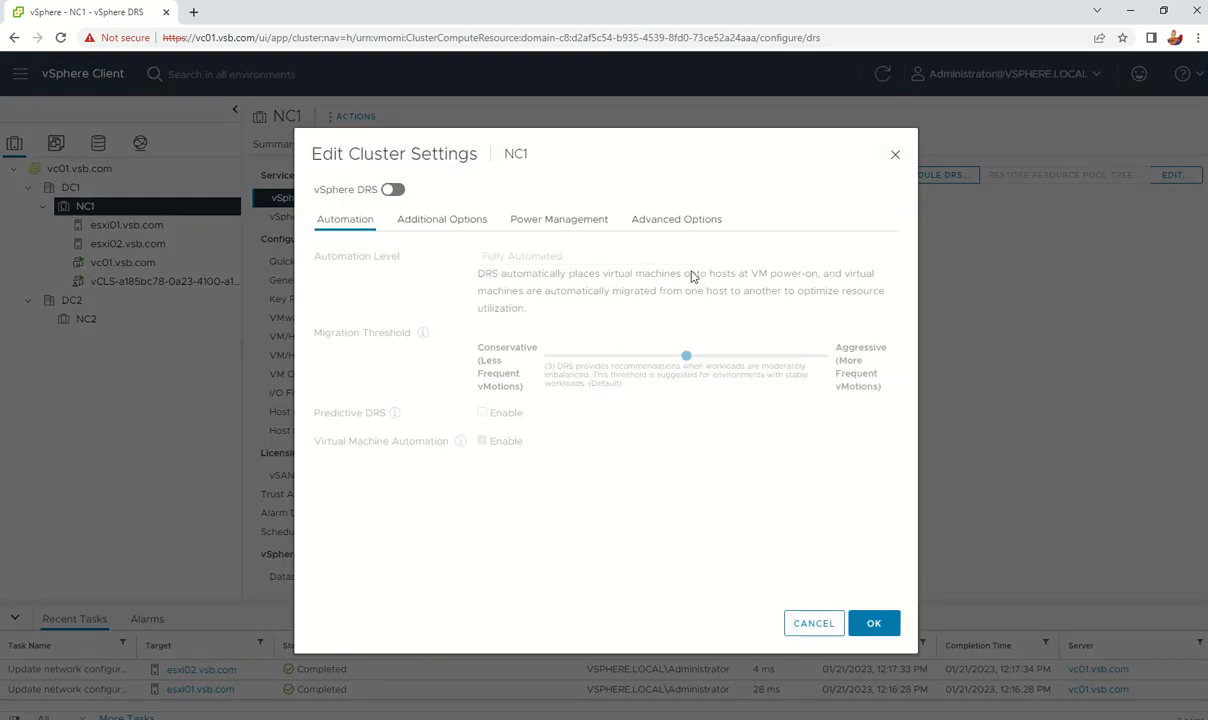
click(392, 190)
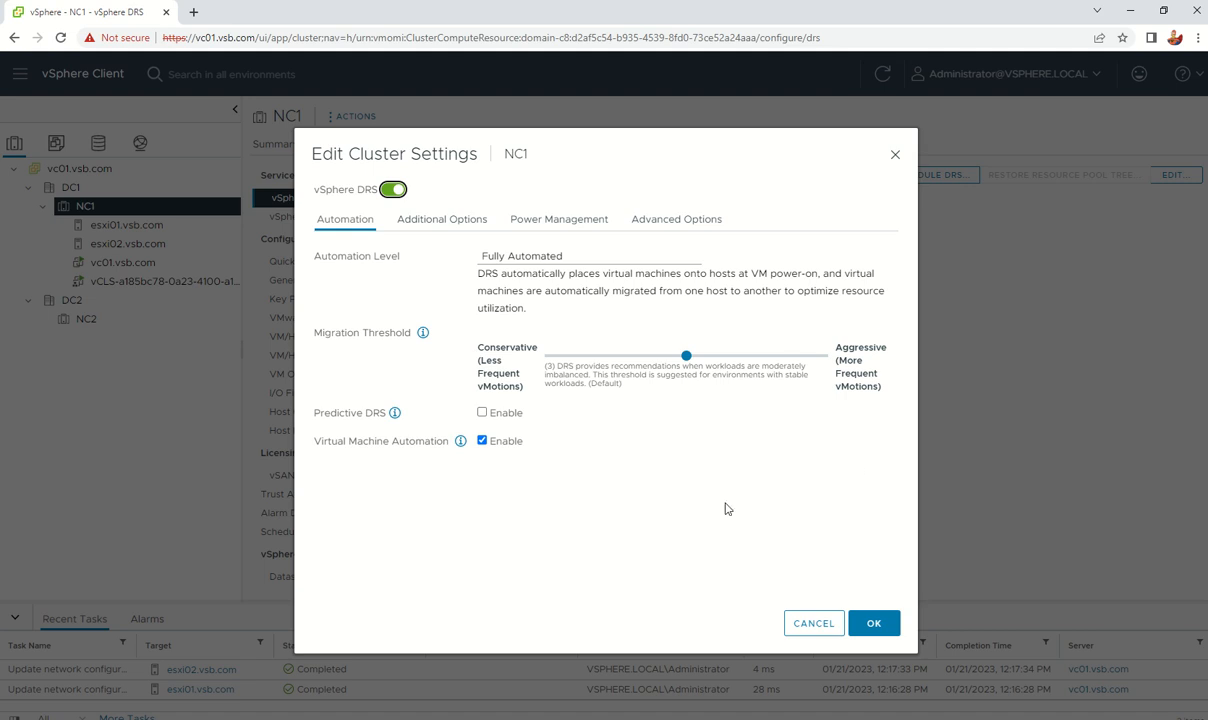
click(395, 414)
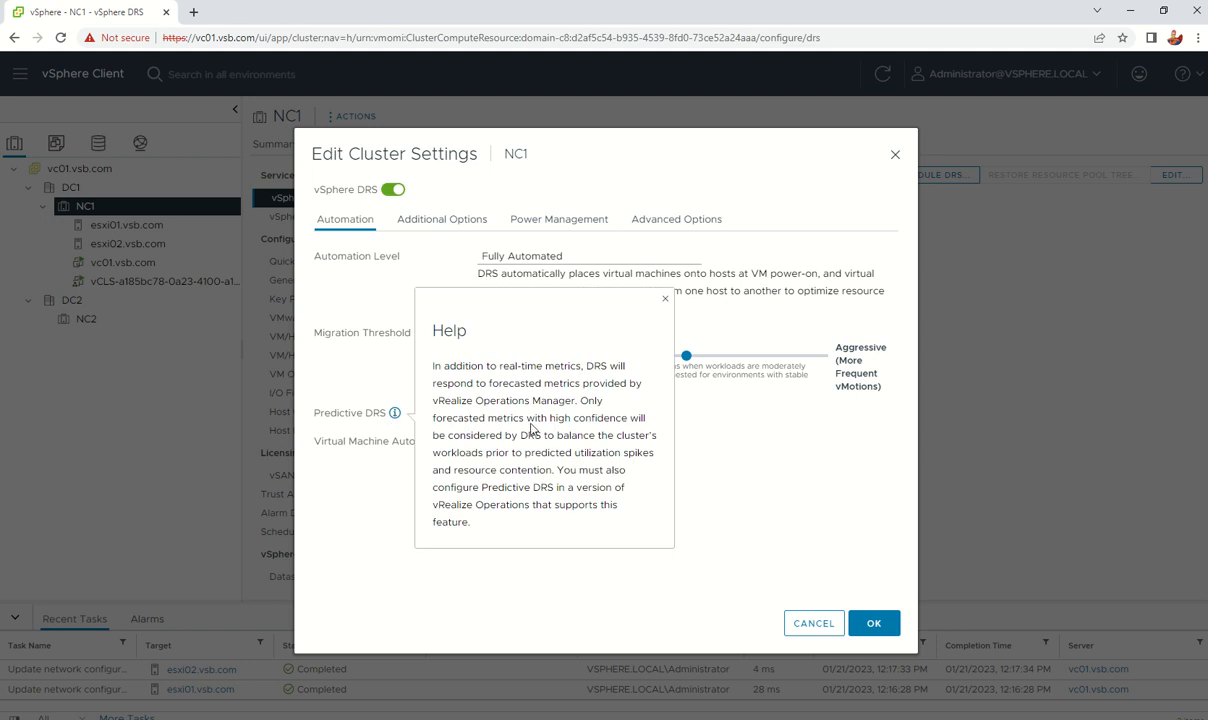
click(741, 481)
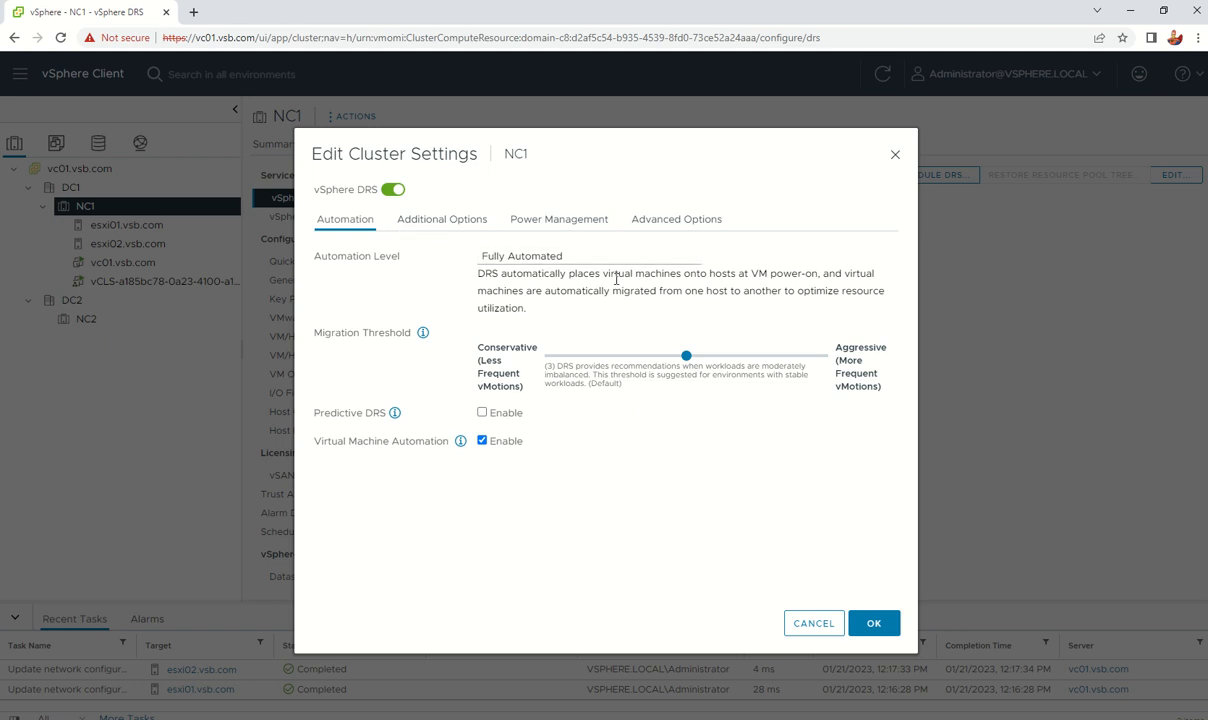
click(680, 257)
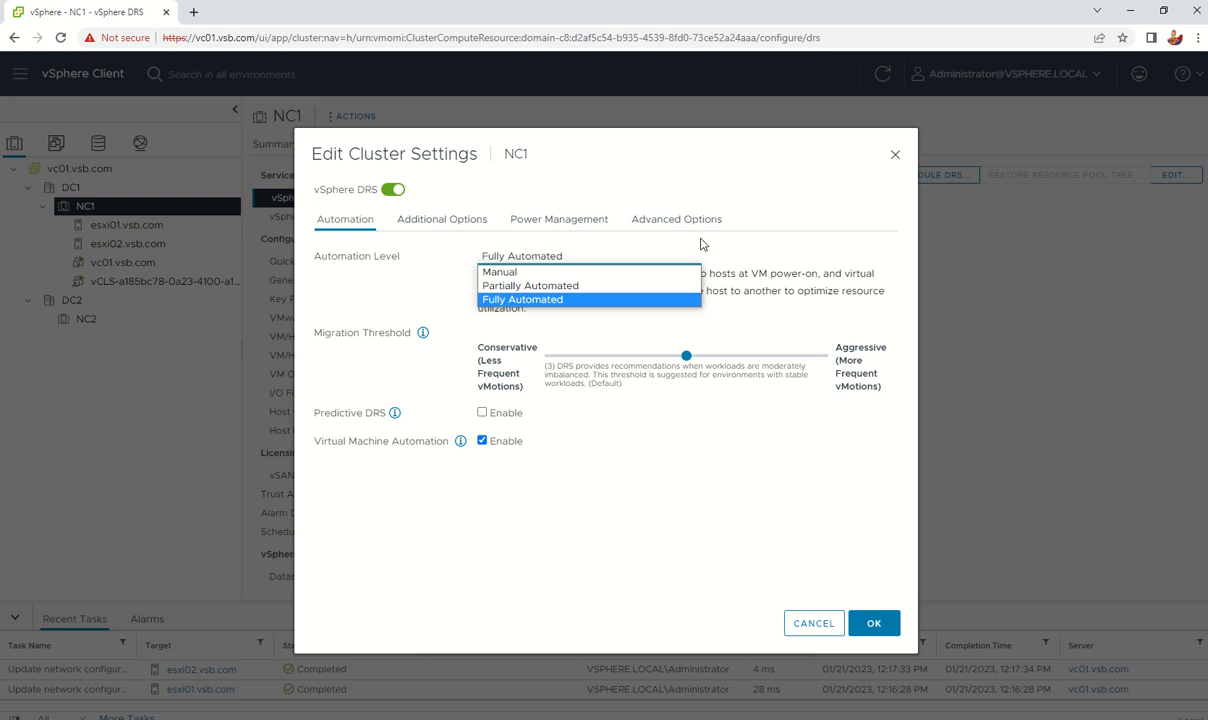
click(759, 245)
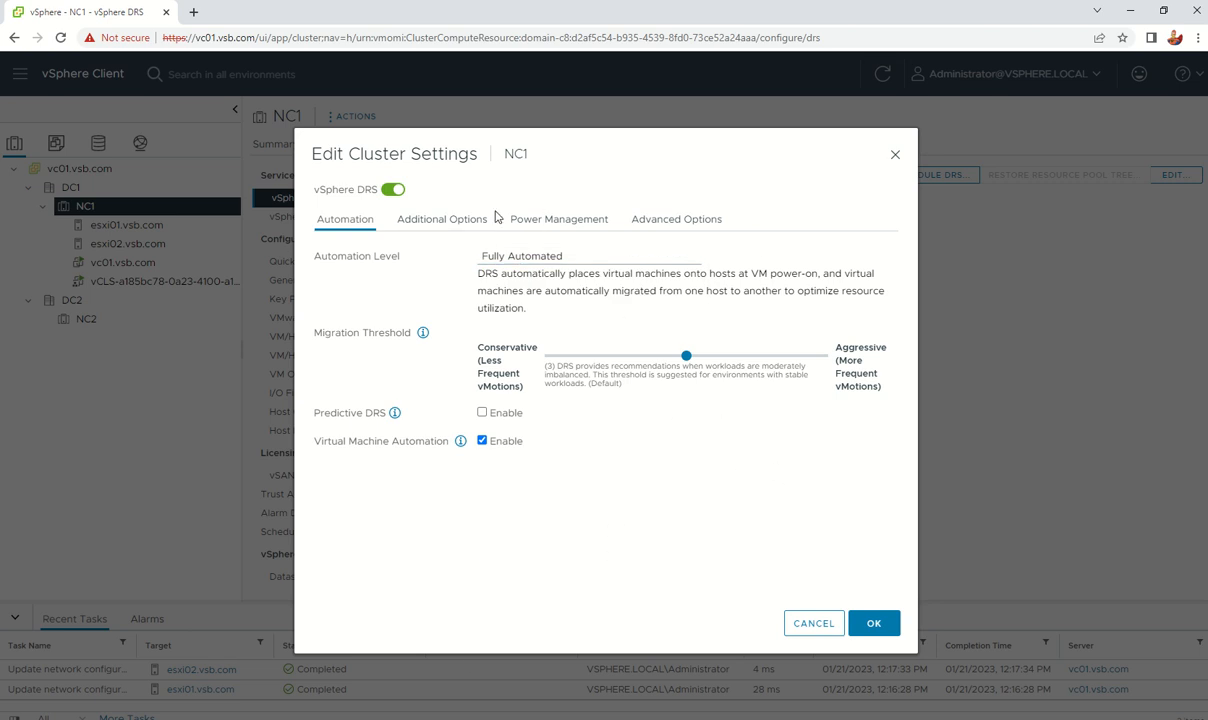
Step: Review the additional, power management and advanced DRS options, then save NC1's DRS settings
click(450, 218)
click(547, 225)
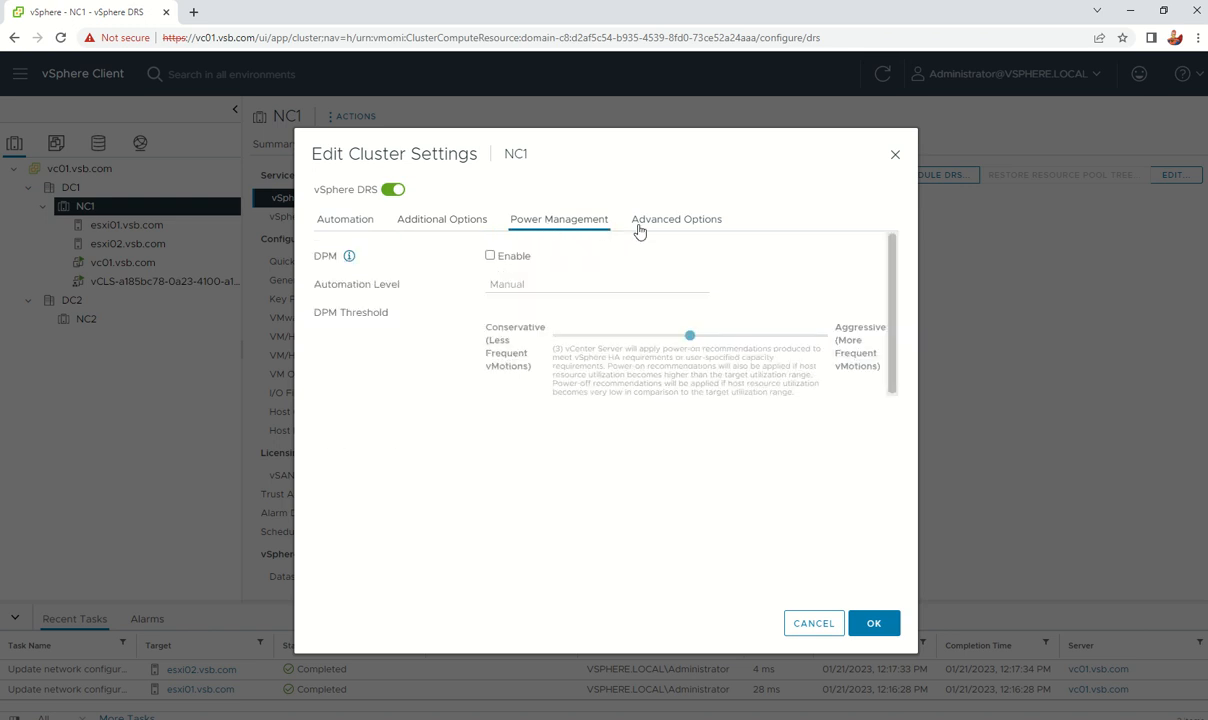
click(666, 224)
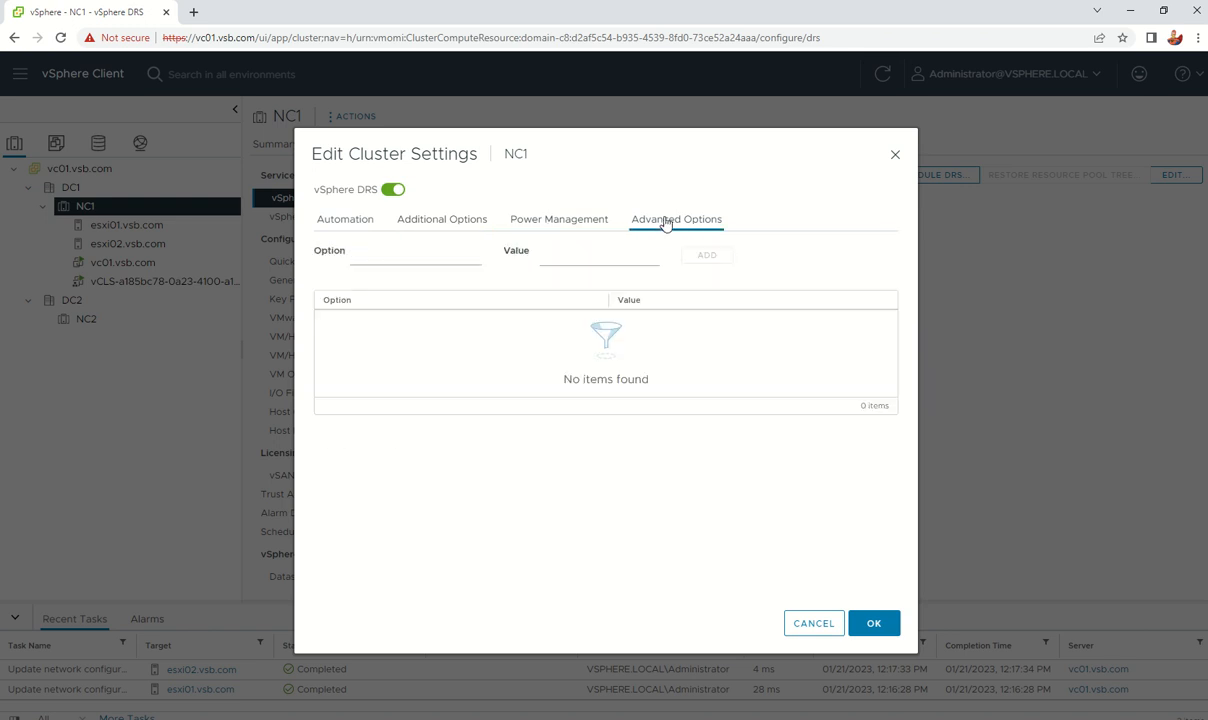
click(355, 222)
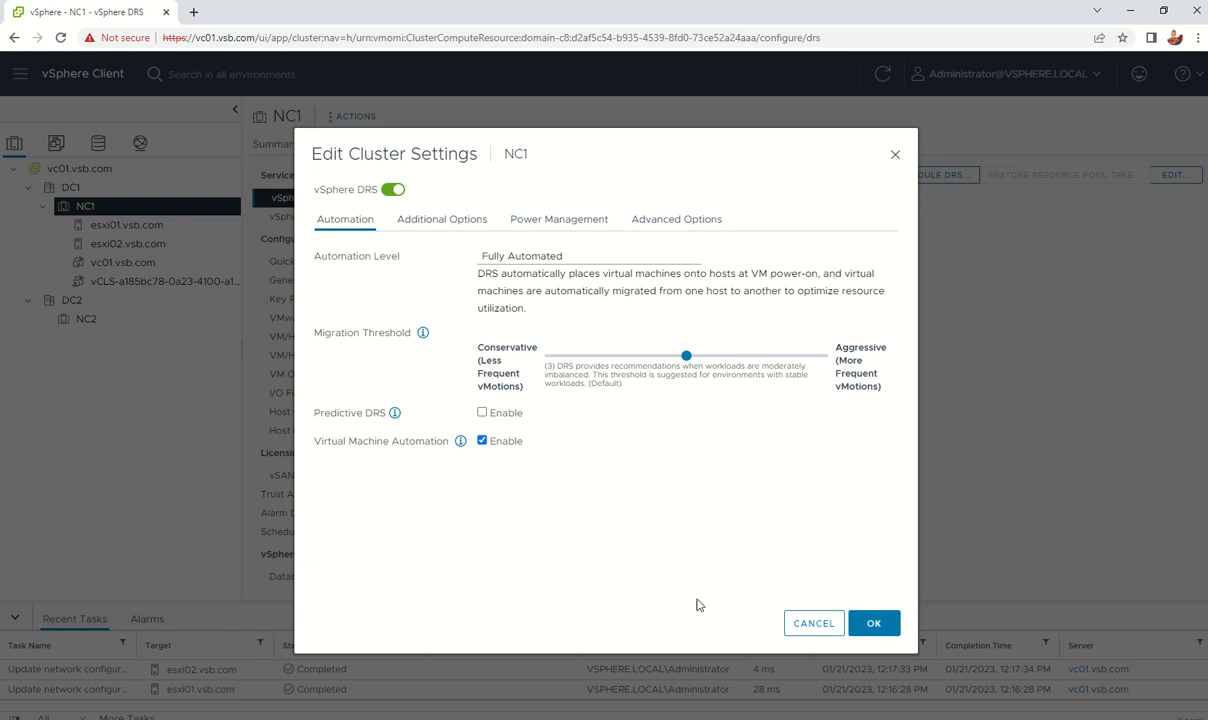
click(885, 628)
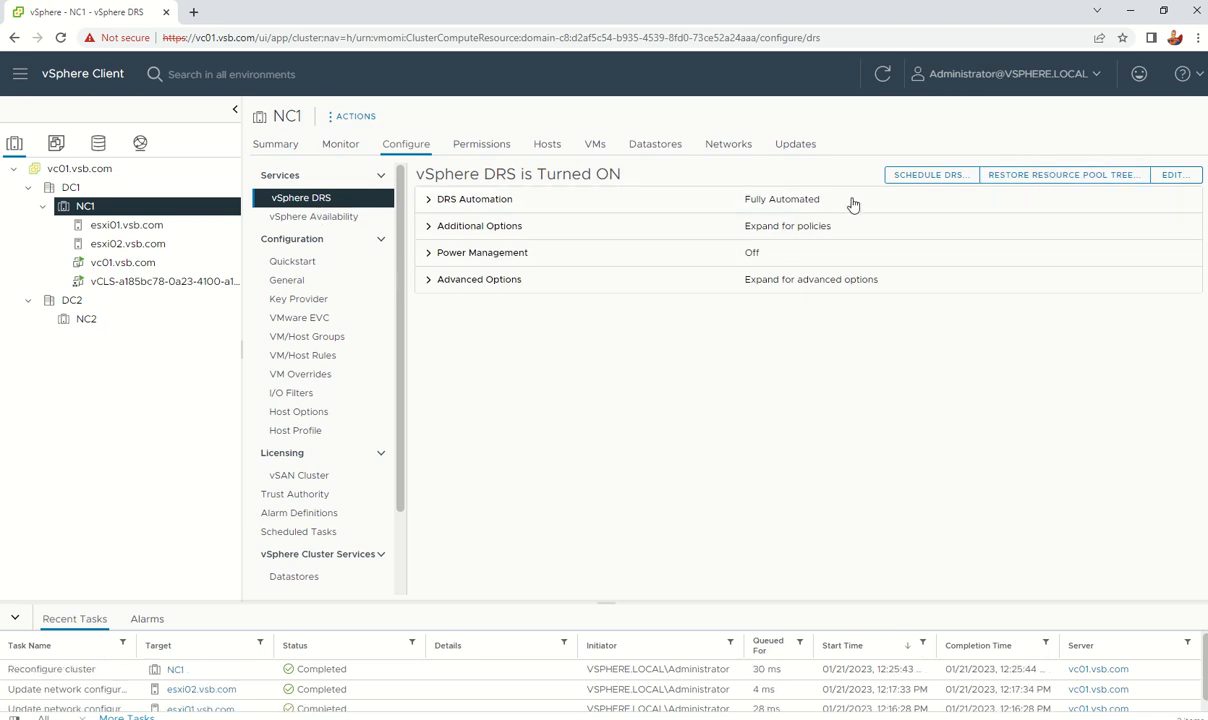
Step: Switch vSphere HA on for NC1 and review its admission control settings
click(301, 217)
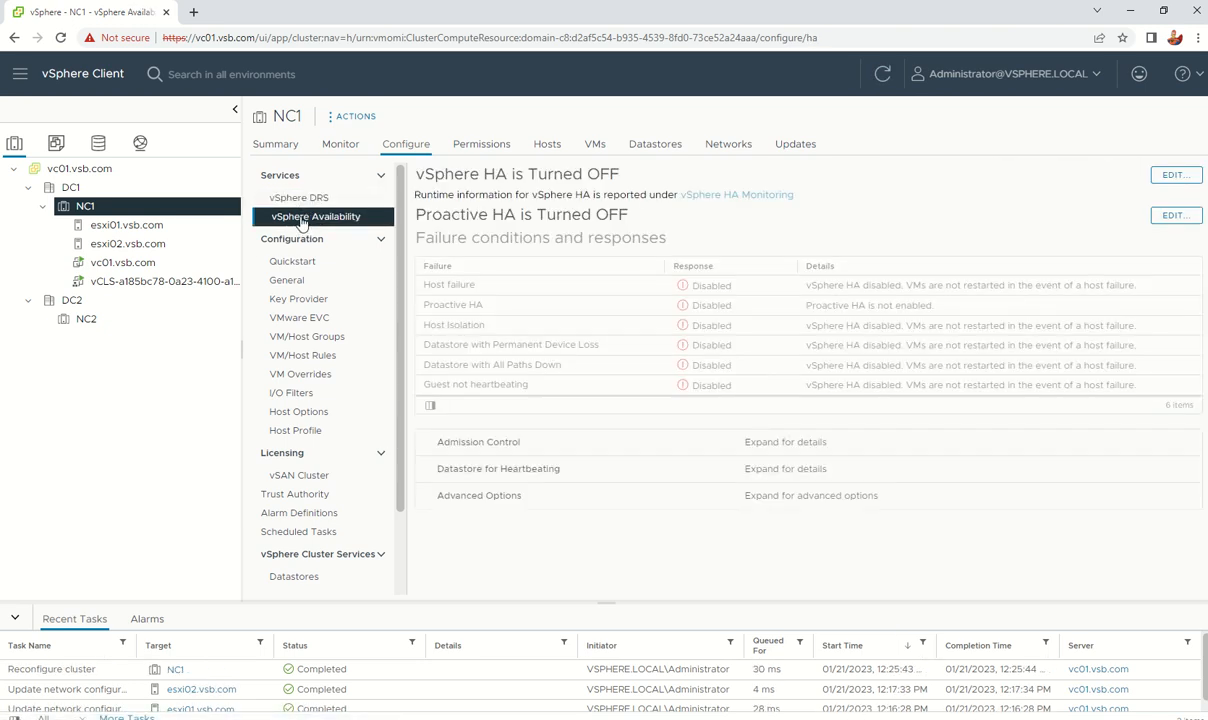
click(1176, 176)
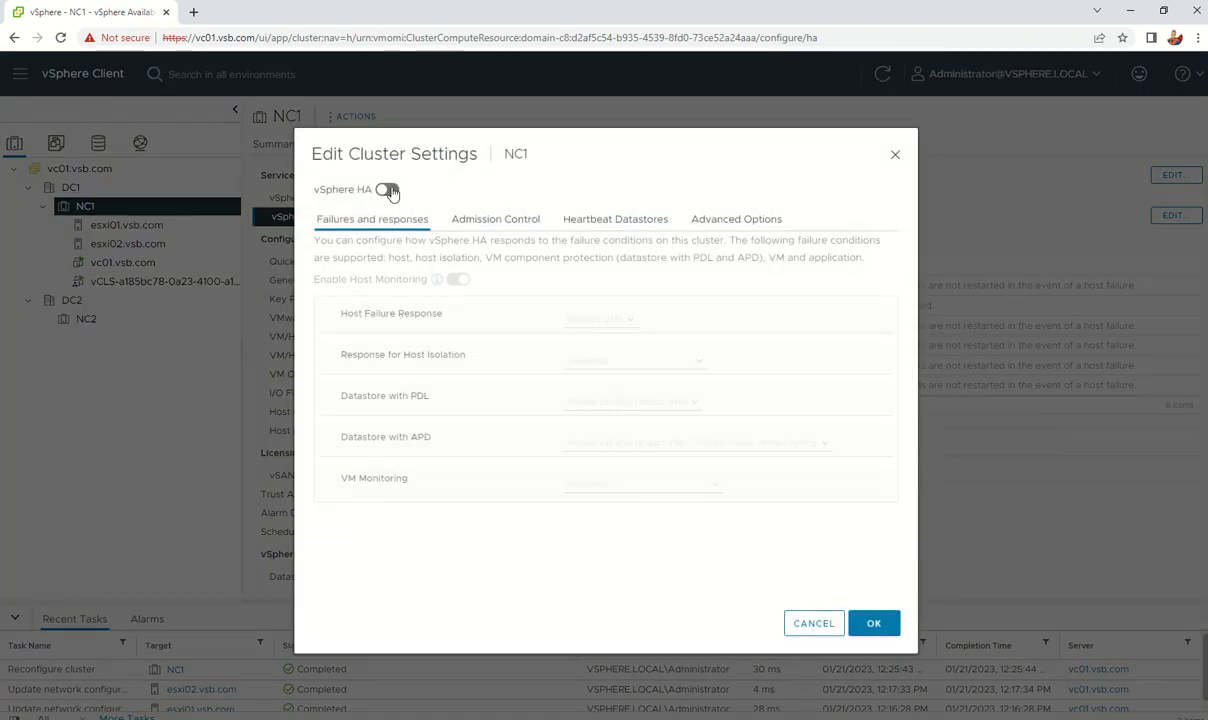
click(388, 190)
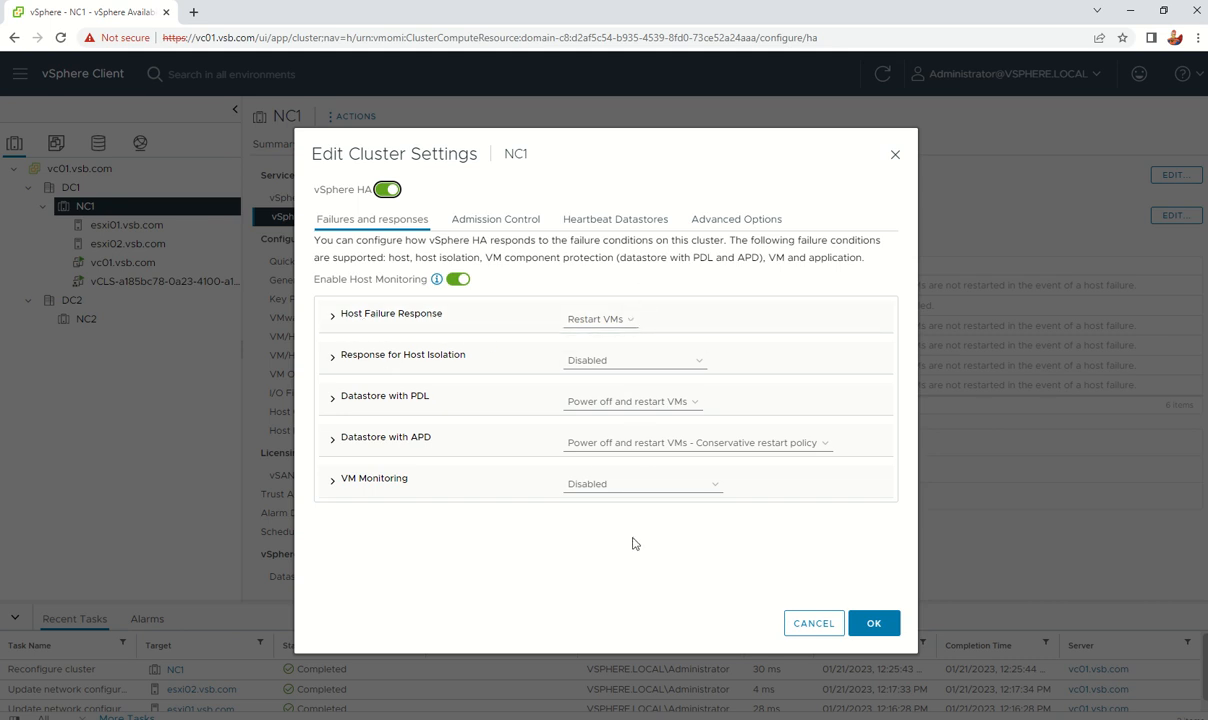
click(501, 229)
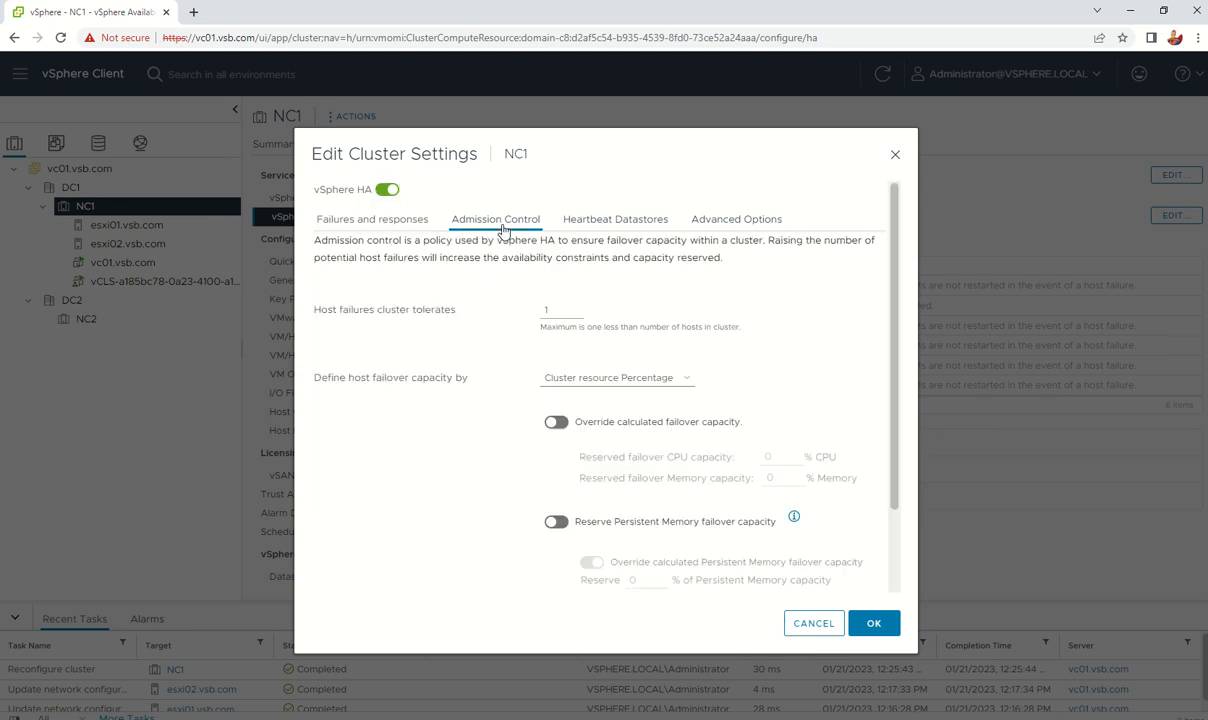
click(622, 222)
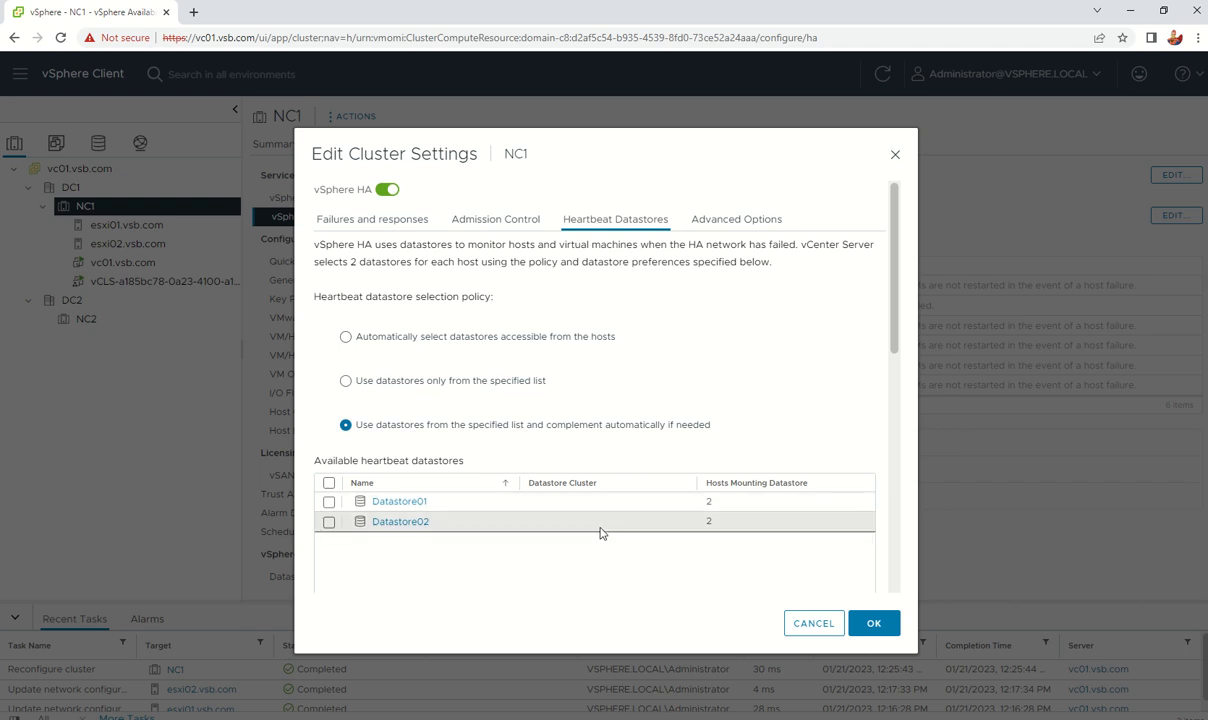
Step: Set heartbeat datastores to automatic selection from the hosts and save NC1's HA settings
click(329, 483)
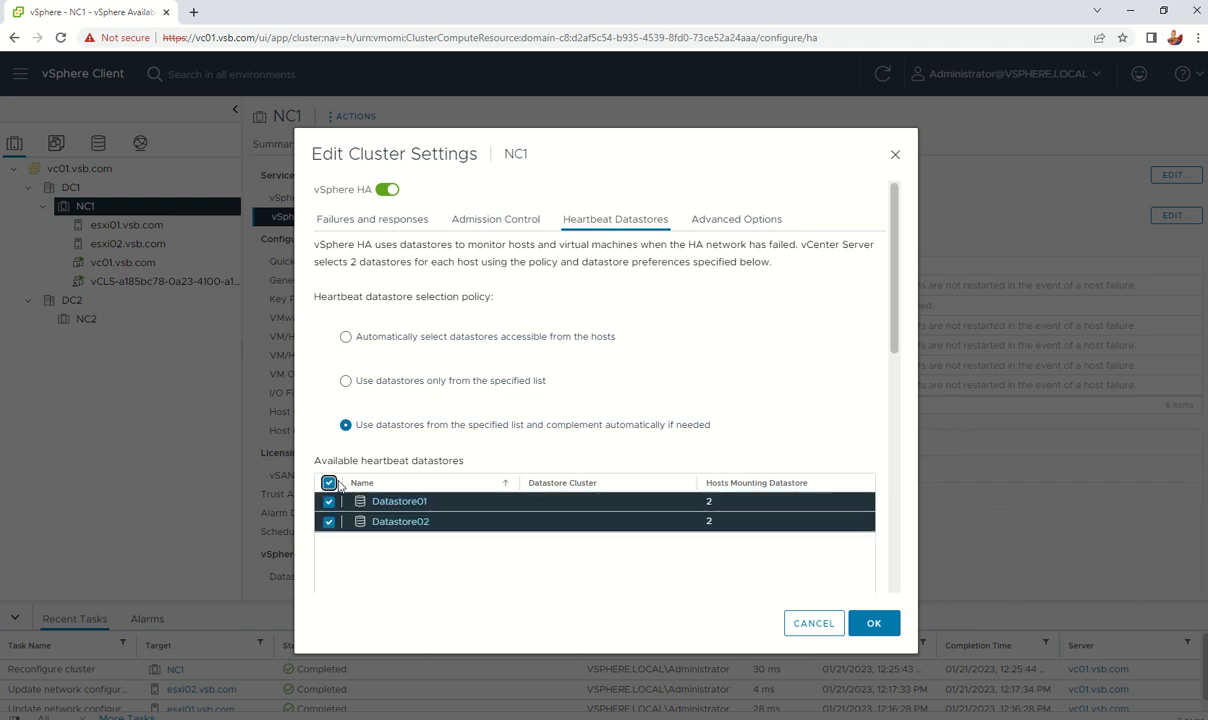
click(345, 337)
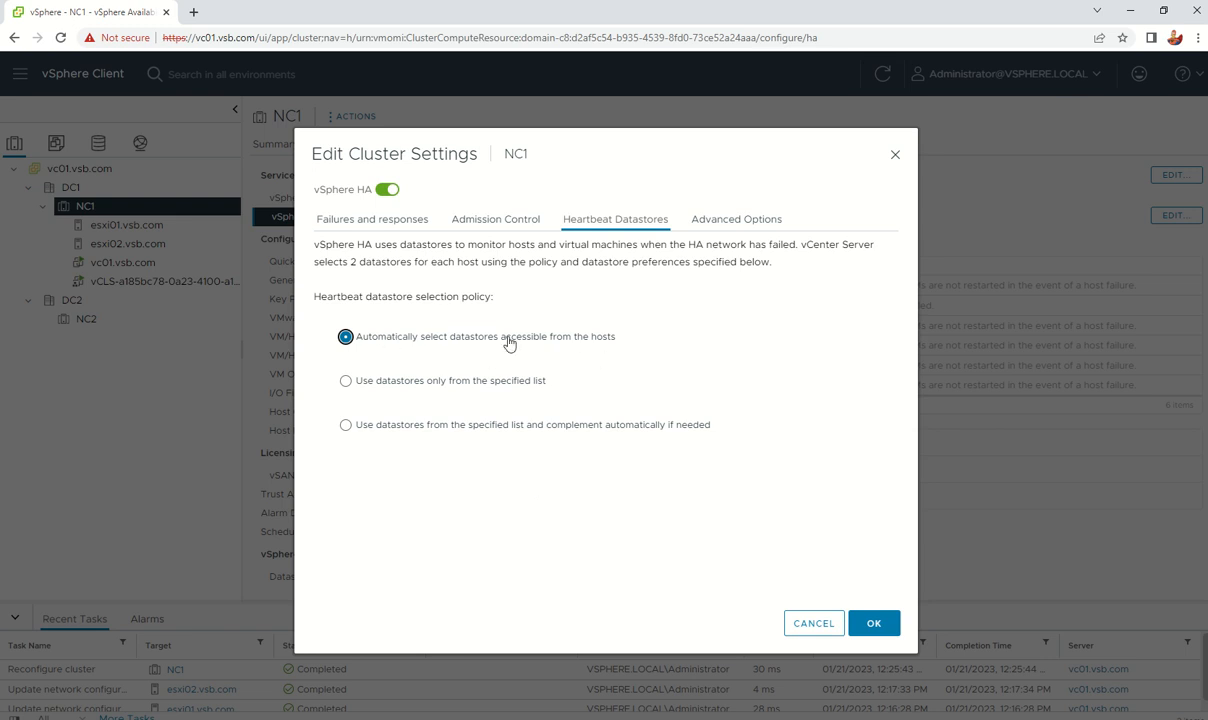
click(737, 220)
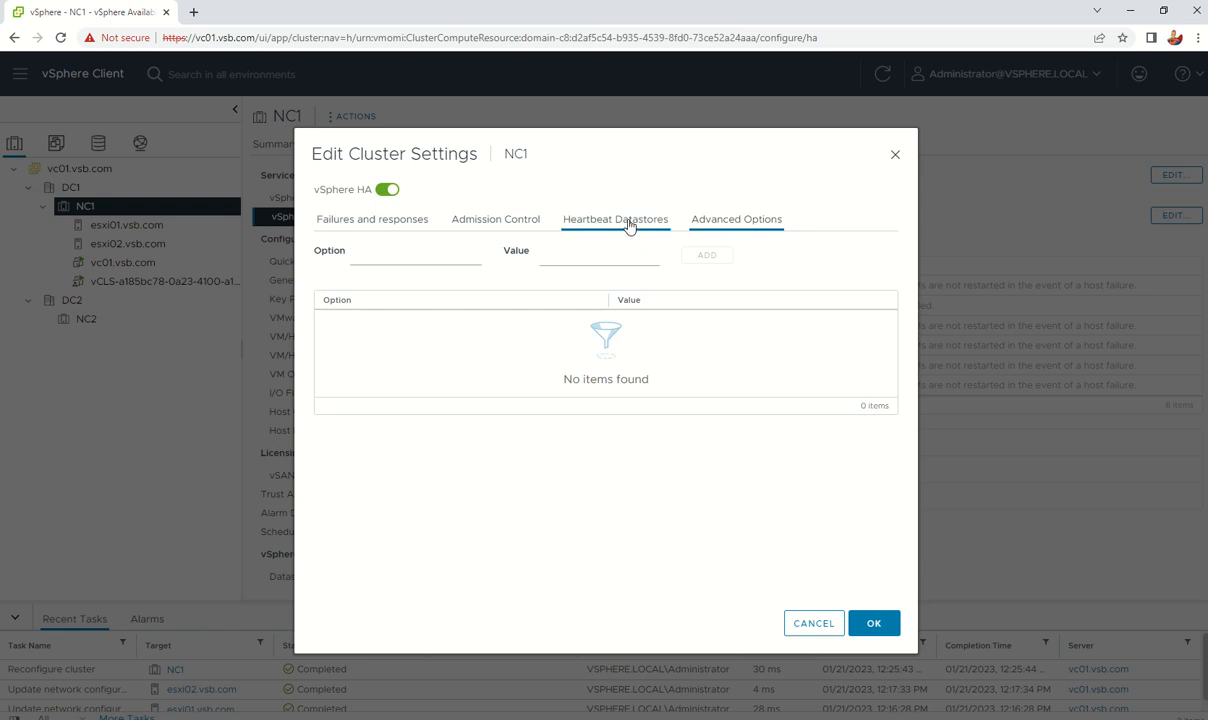
click(596, 219)
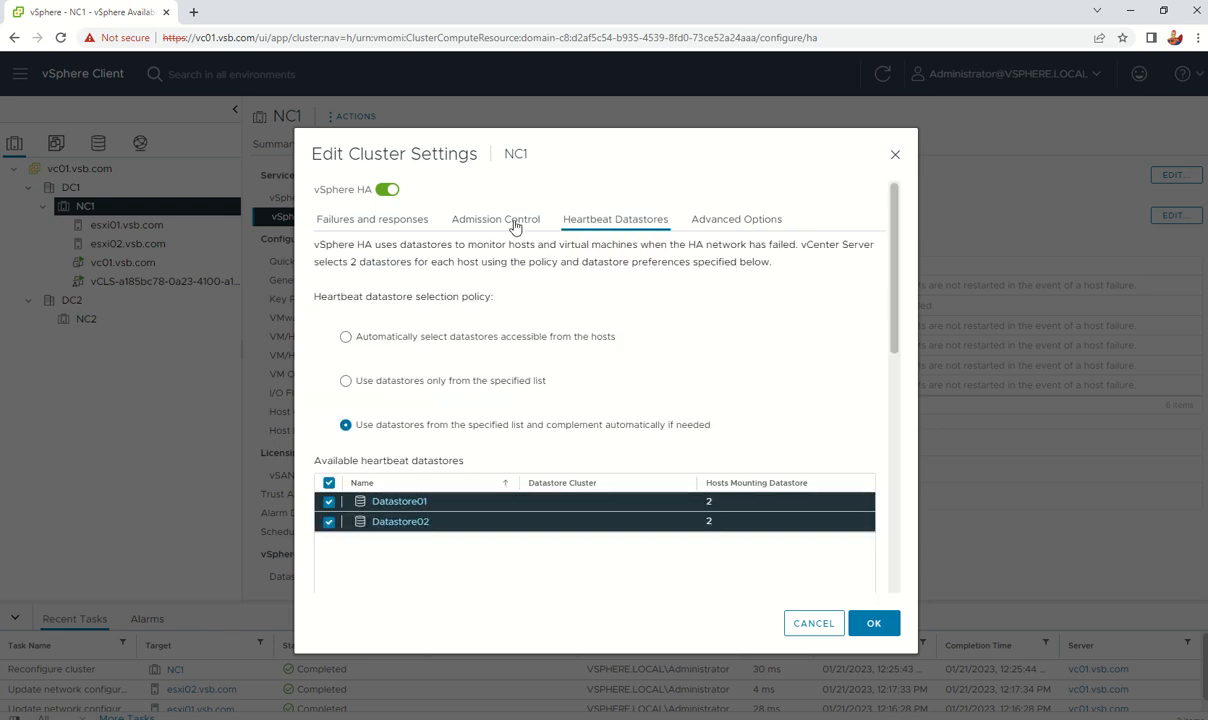
click(345, 337)
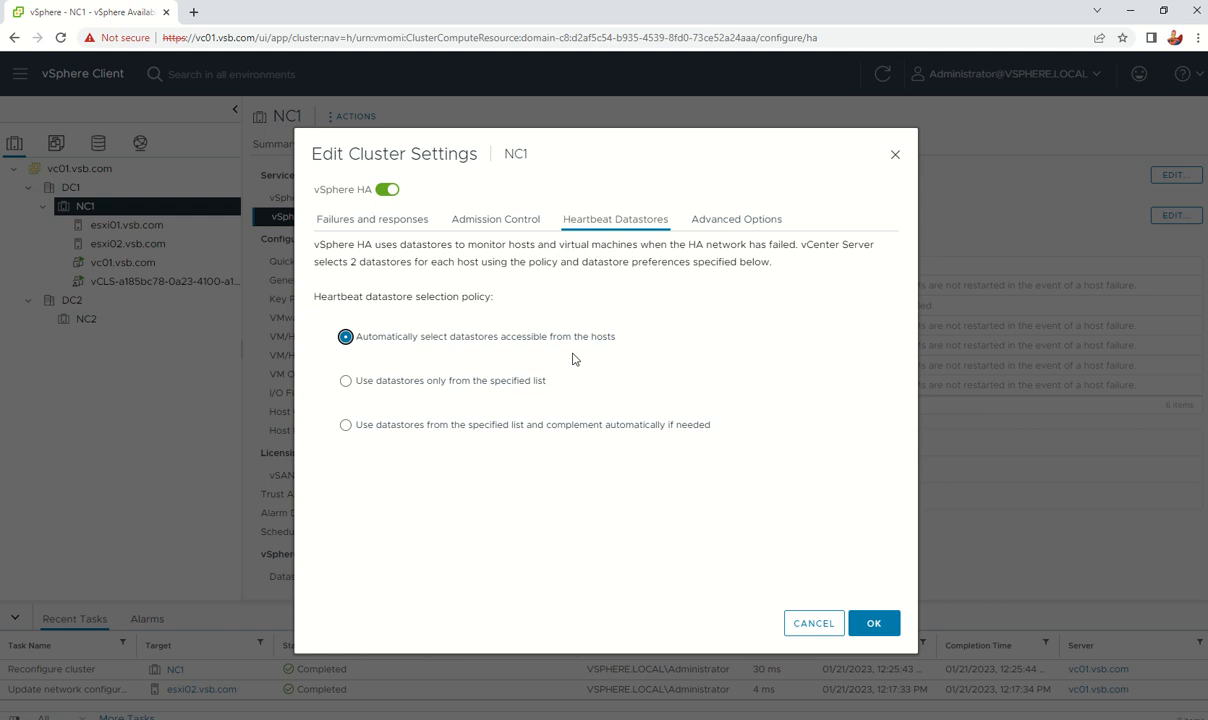
click(876, 624)
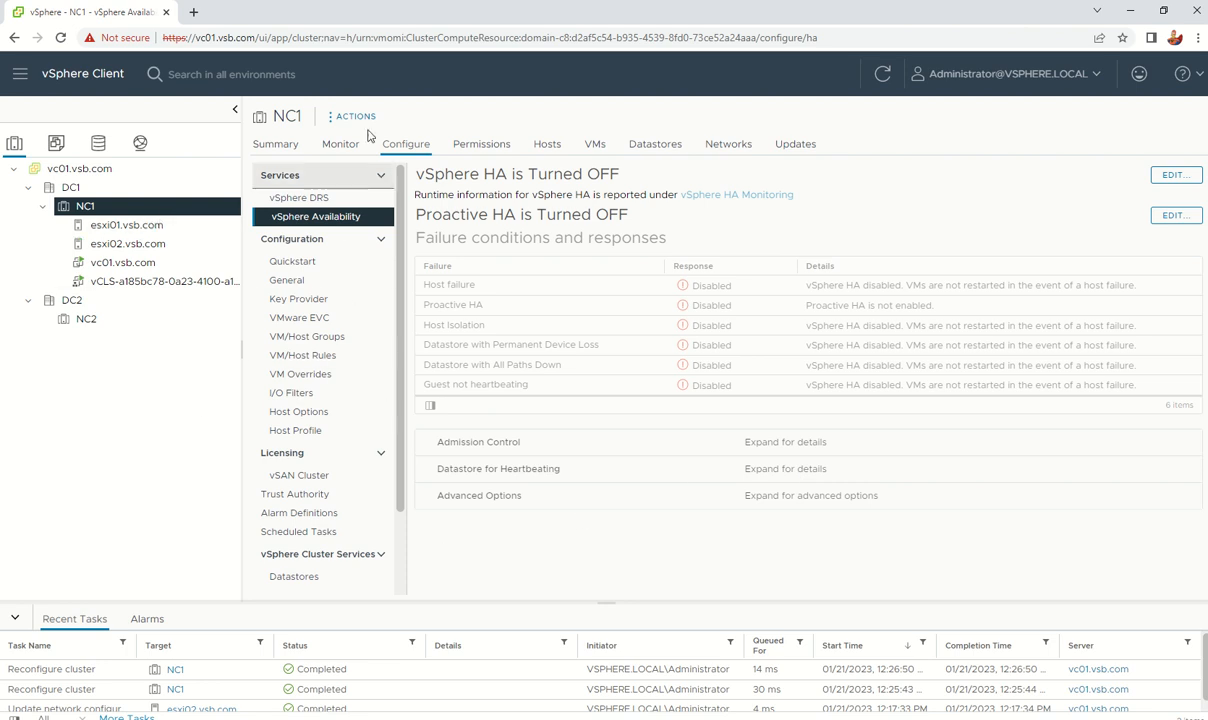
Step: Browse NC1's tasks and events, then open esxi01.vsb.com's Monitor task history
click(340, 145)
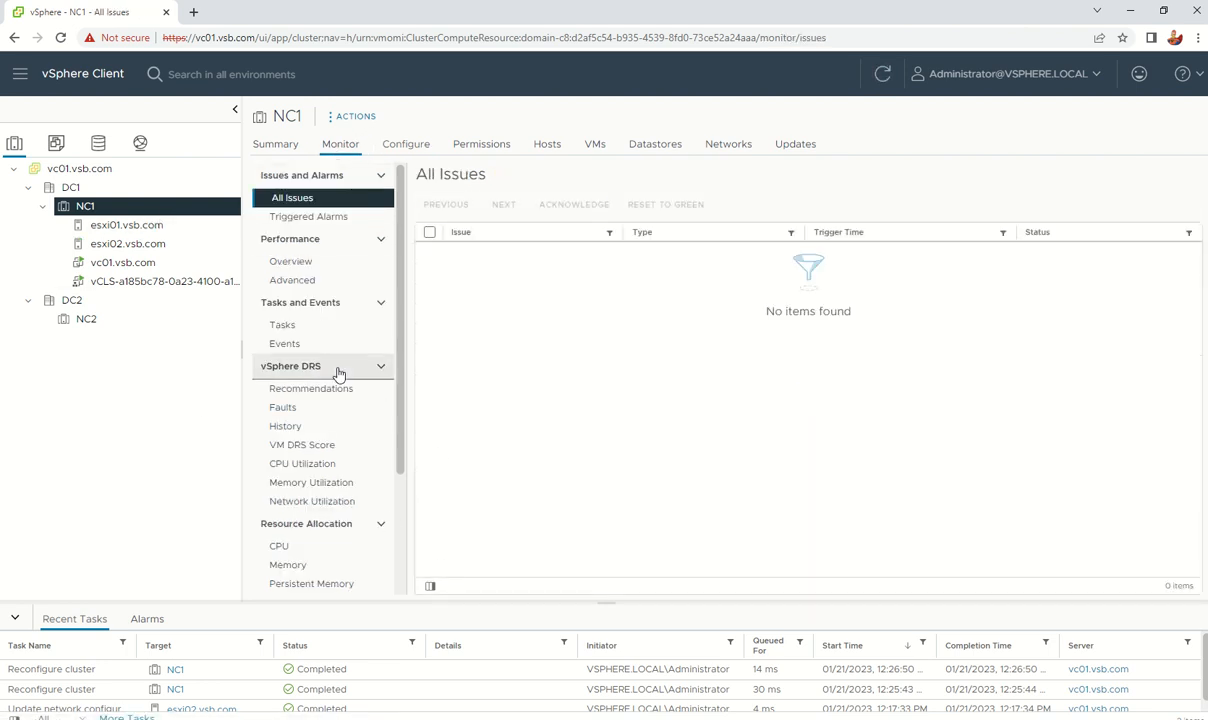
click(323, 331)
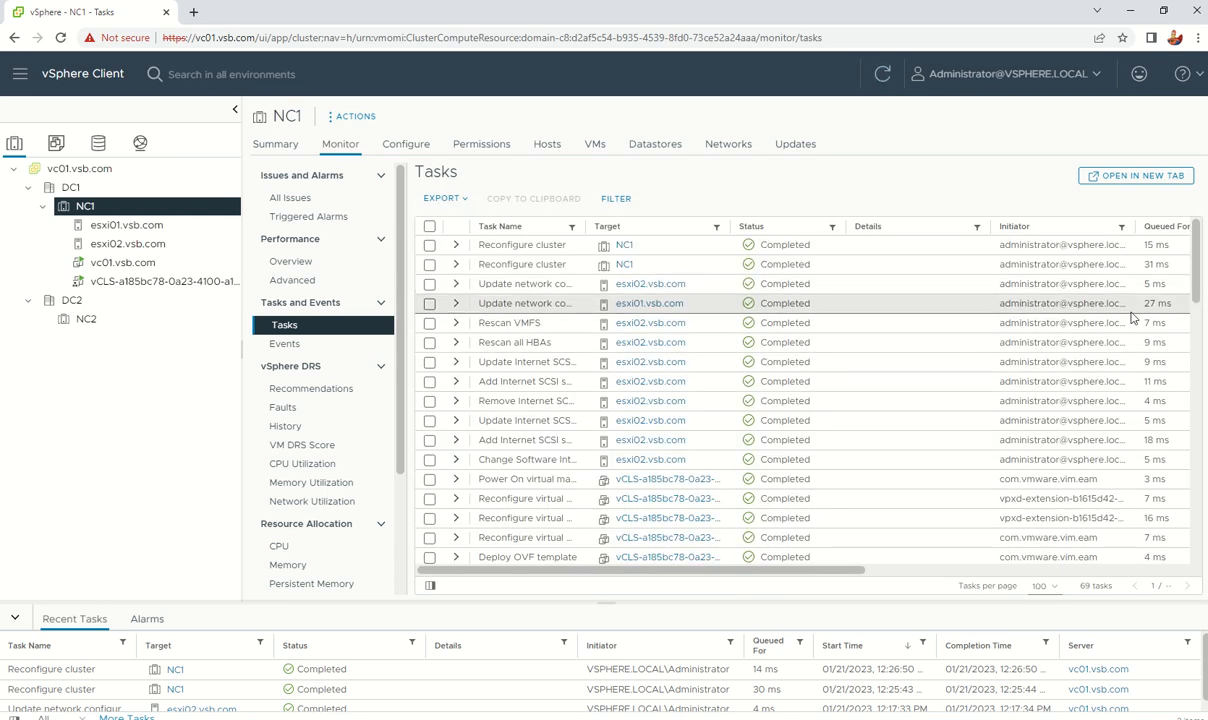
click(348, 350)
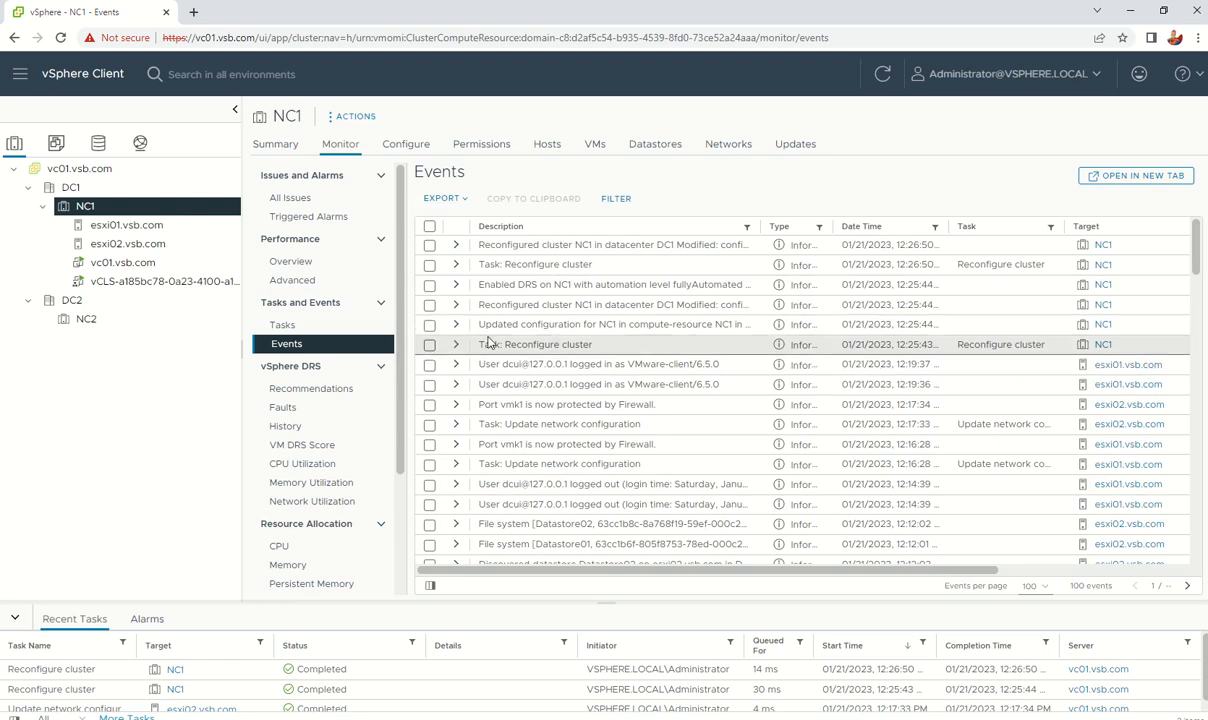
click(282, 325)
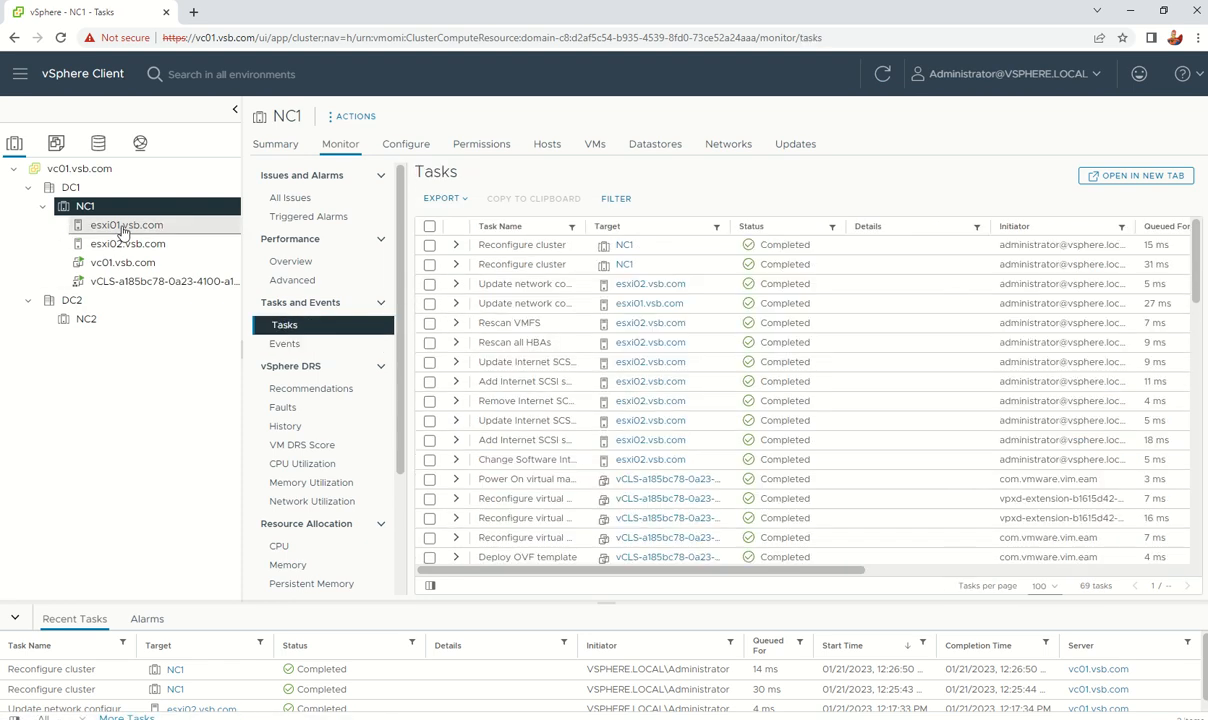
click(117, 224)
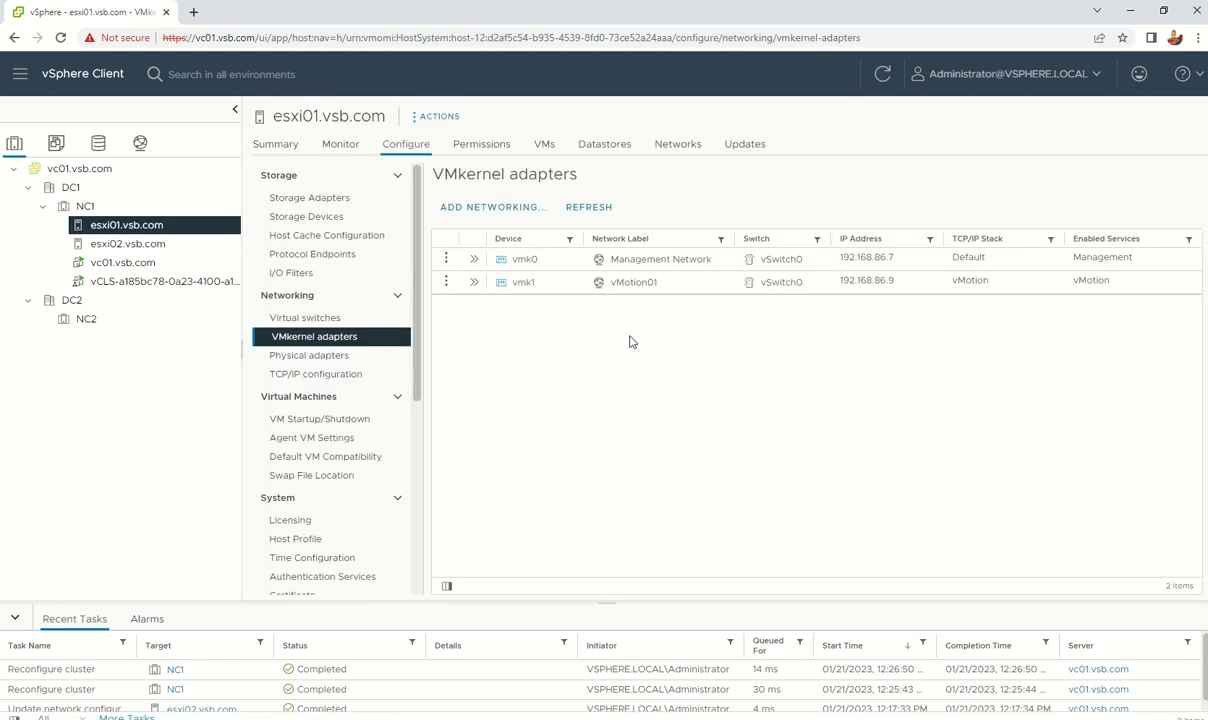
scroll(349, 438, down, 3)
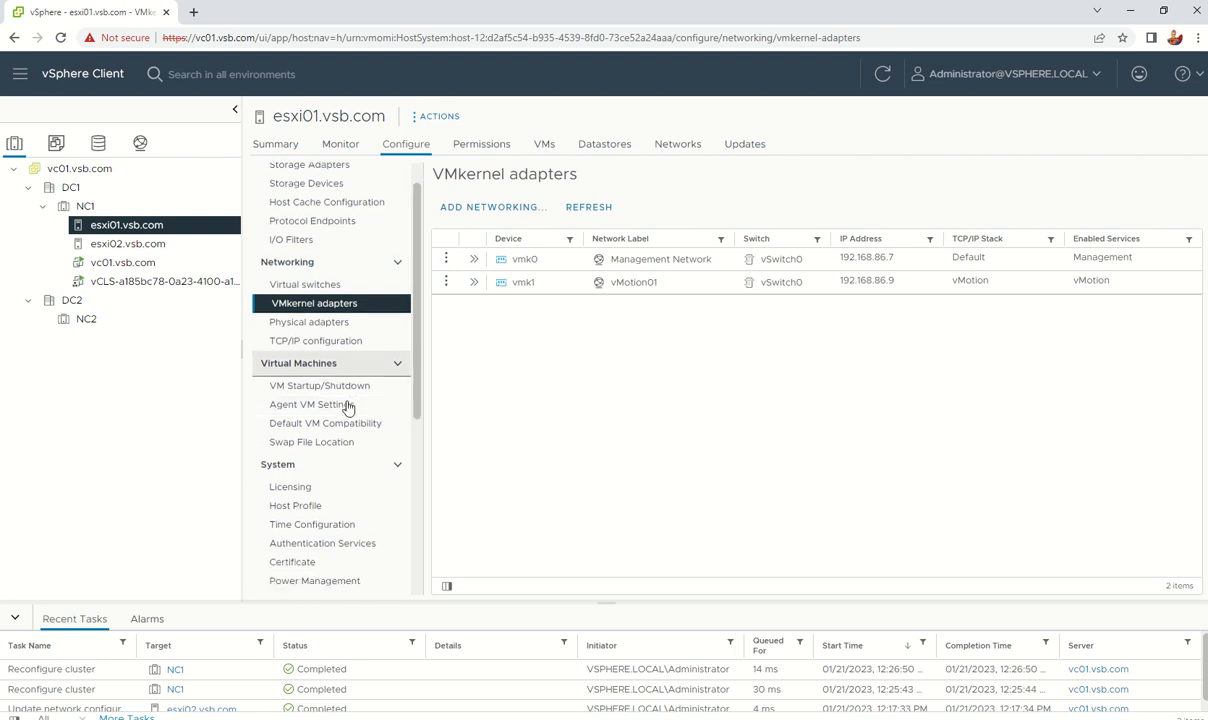
scroll(350, 400, up, 1)
scroll(349, 405, down, 1)
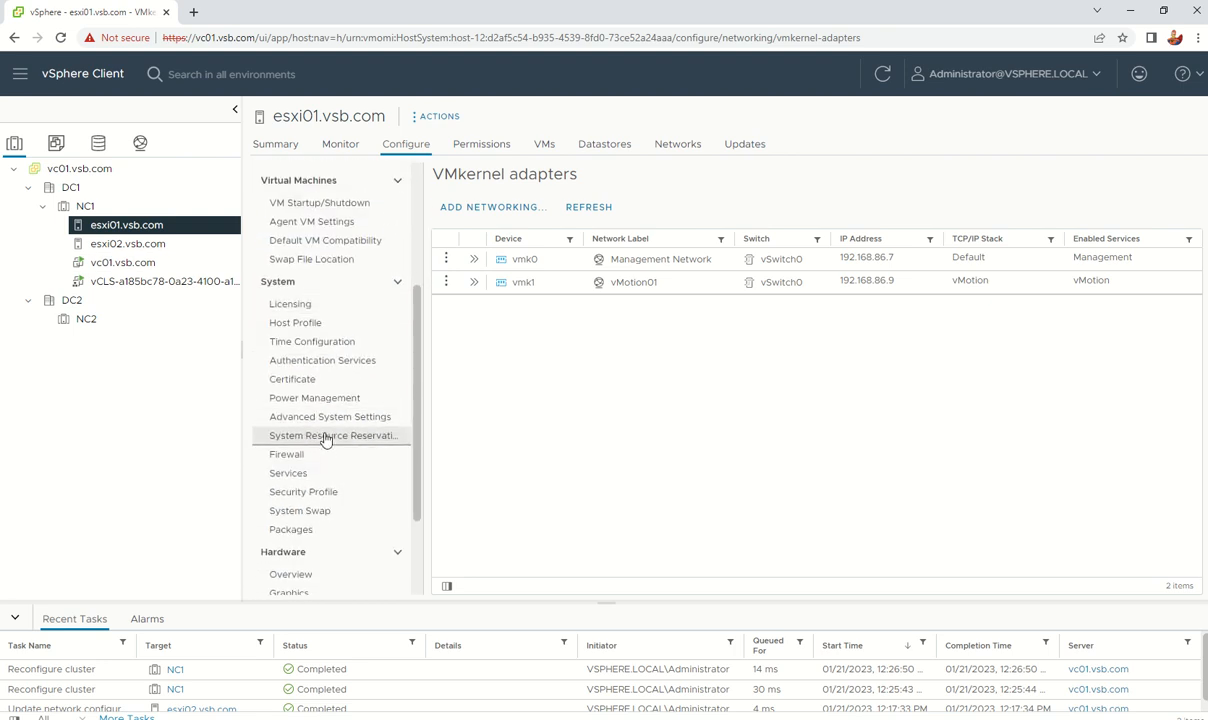
scroll(330, 412, up, 3)
click(357, 147)
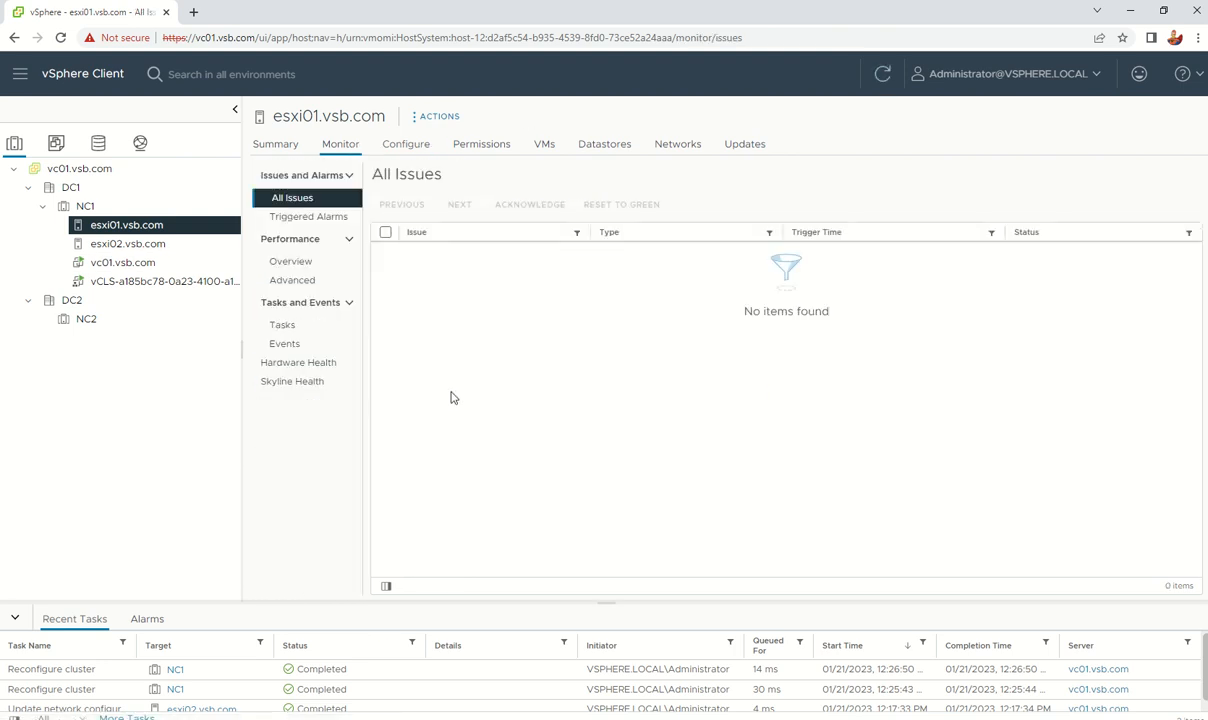
click(284, 326)
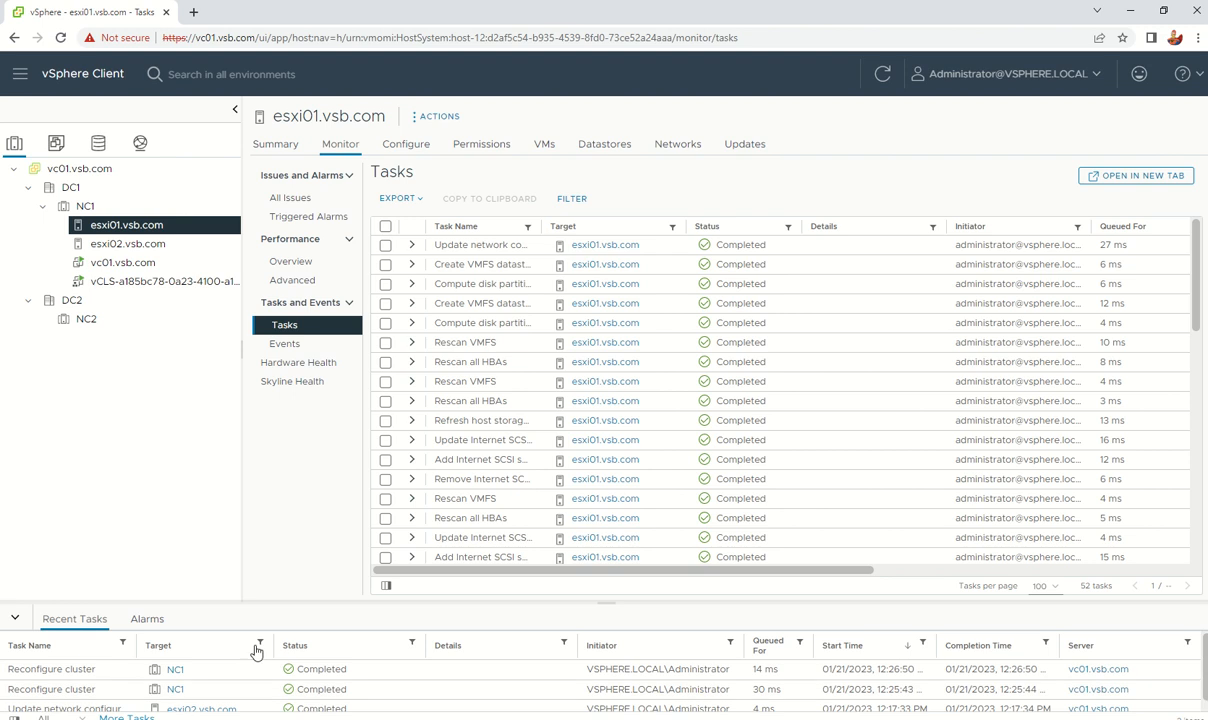
Step: Sort Recent Tasks by Task Name then Status, refresh, and select cluster NC1
click(98, 648)
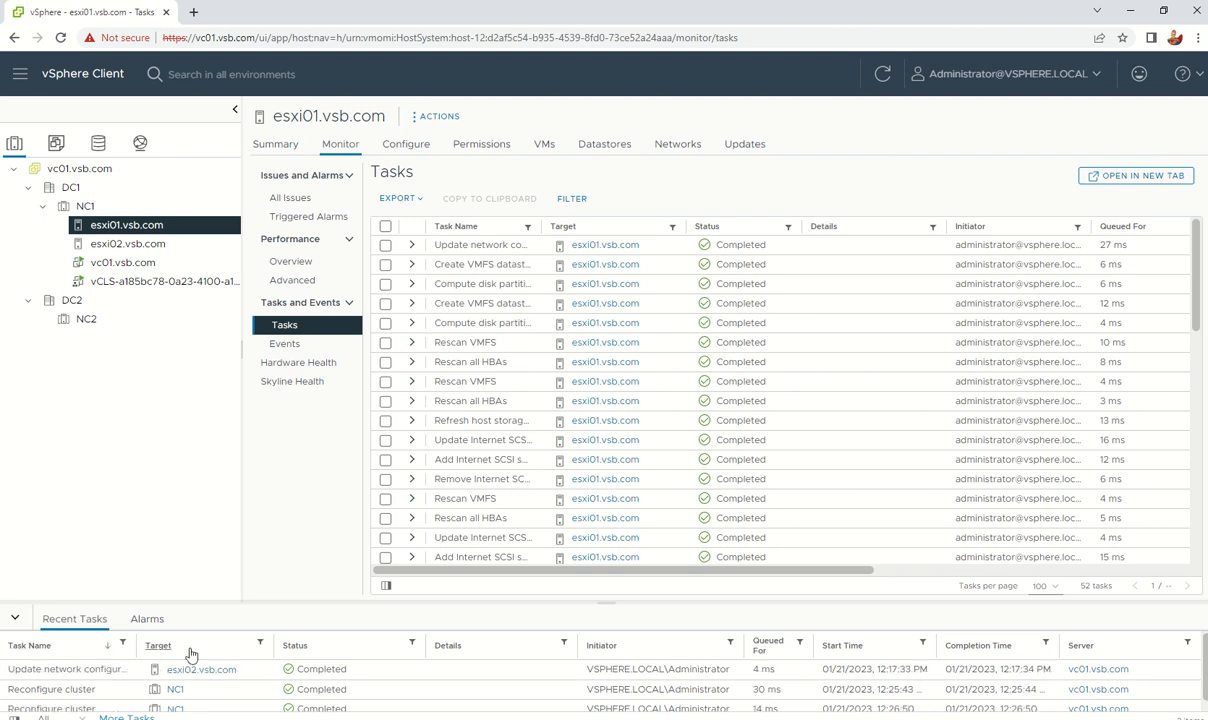
click(340, 650)
click(881, 76)
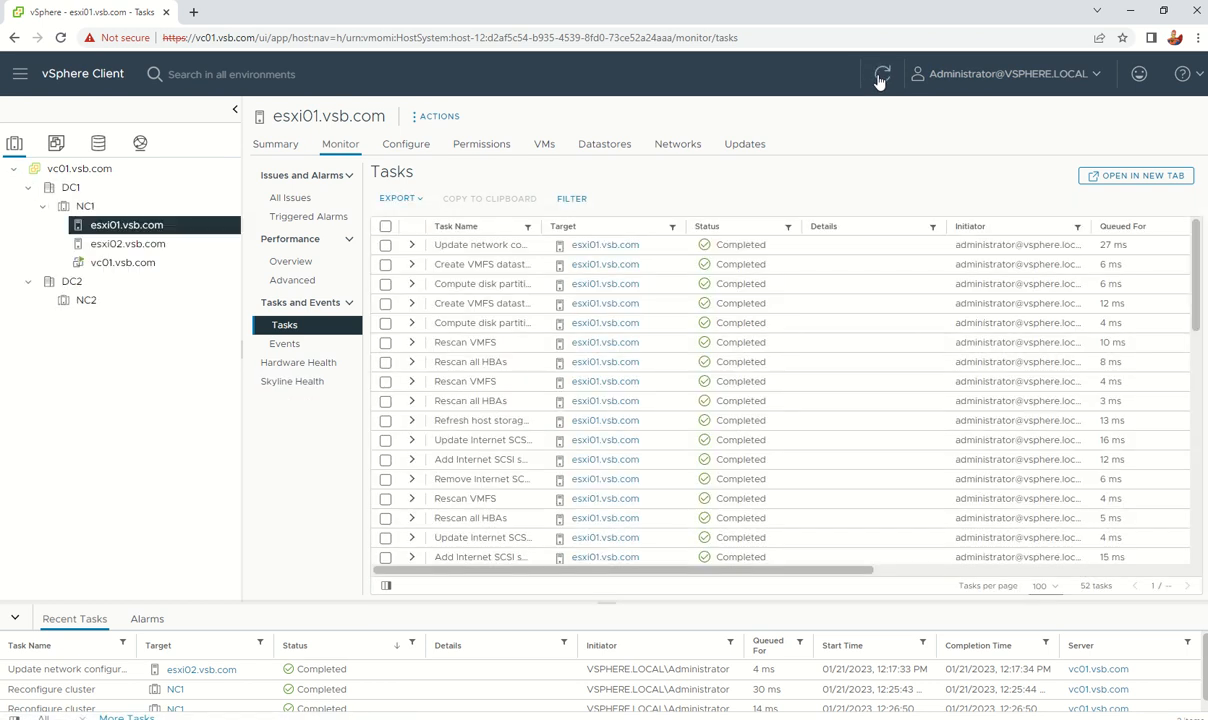
scroll(415, 694, down, 1)
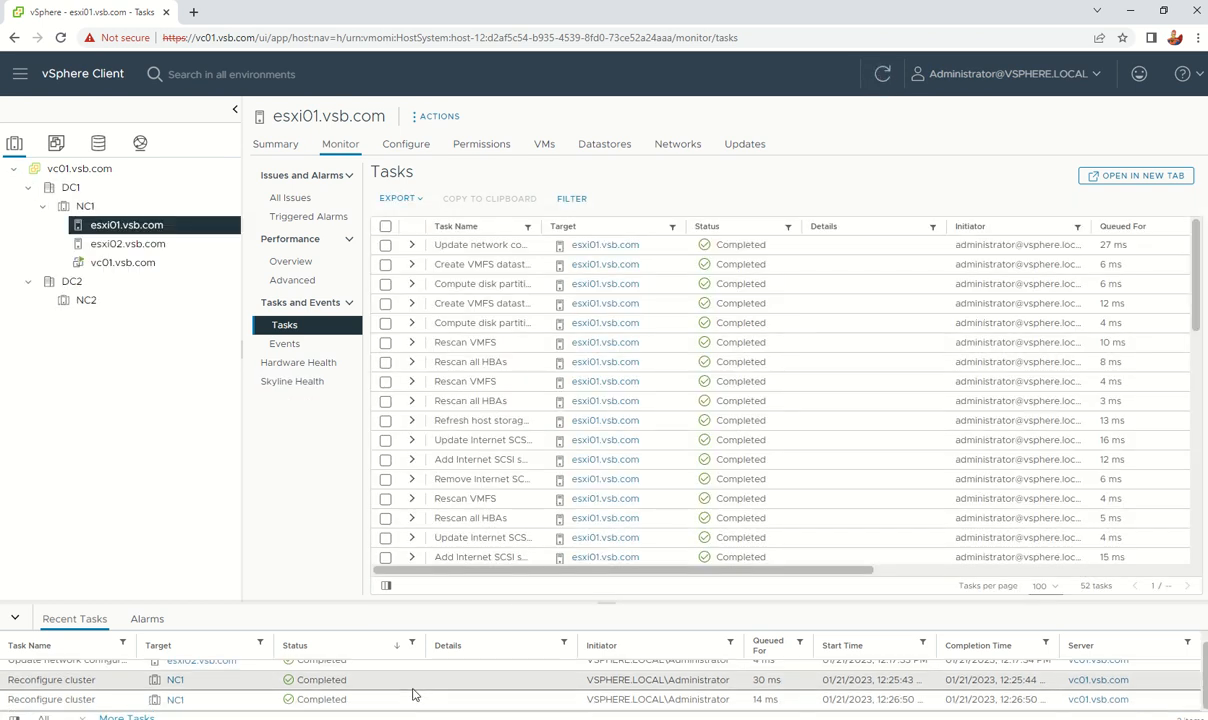
scroll(415, 694, up, 1)
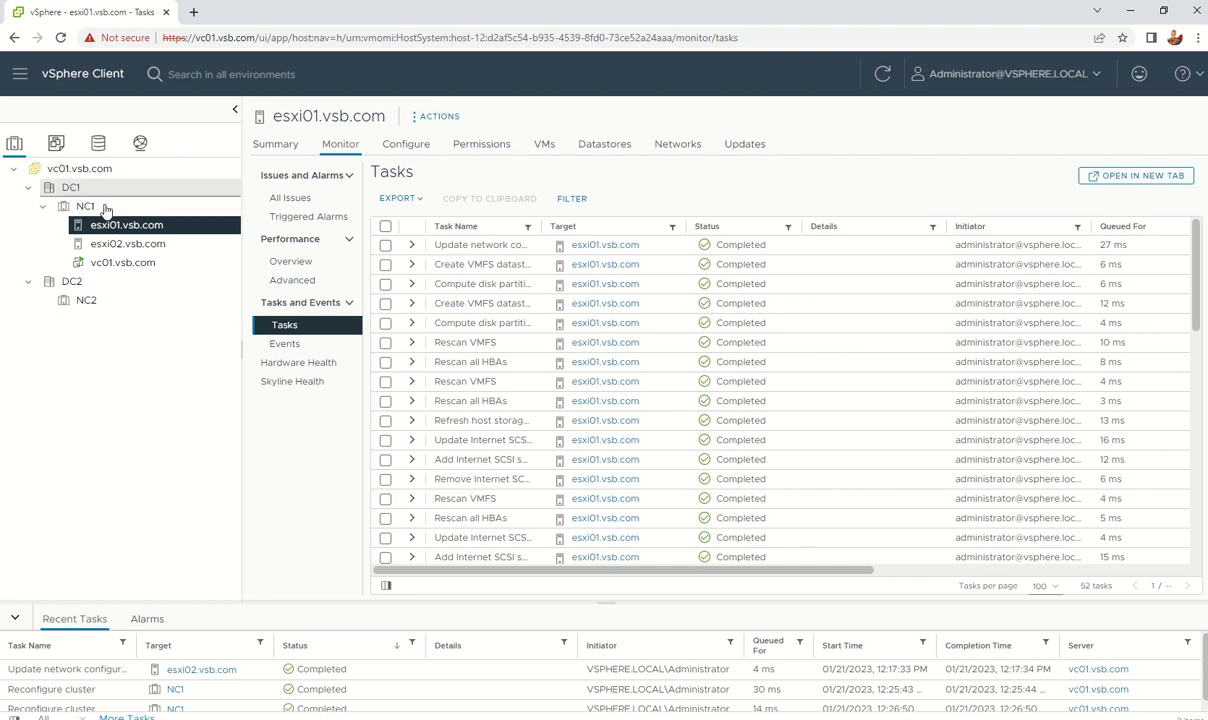
click(88, 206)
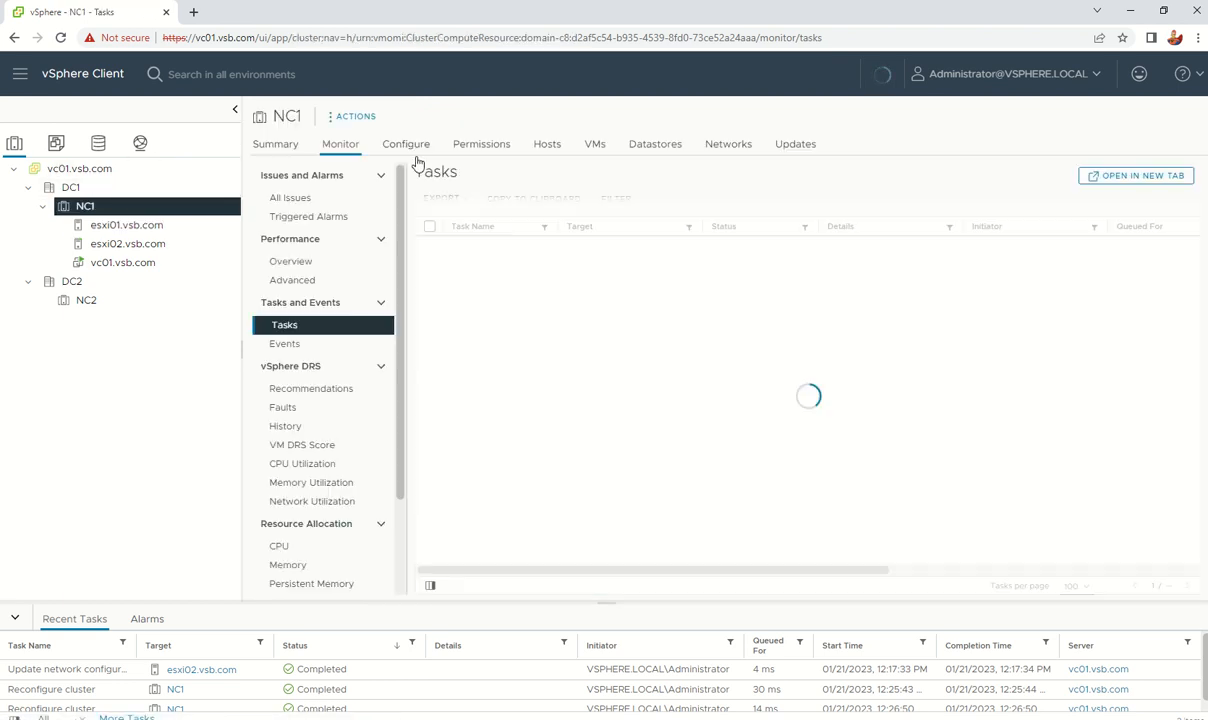
Step: Show NC1's vSphere Availability settings and drag the Recent Tasks panel much taller
click(406, 150)
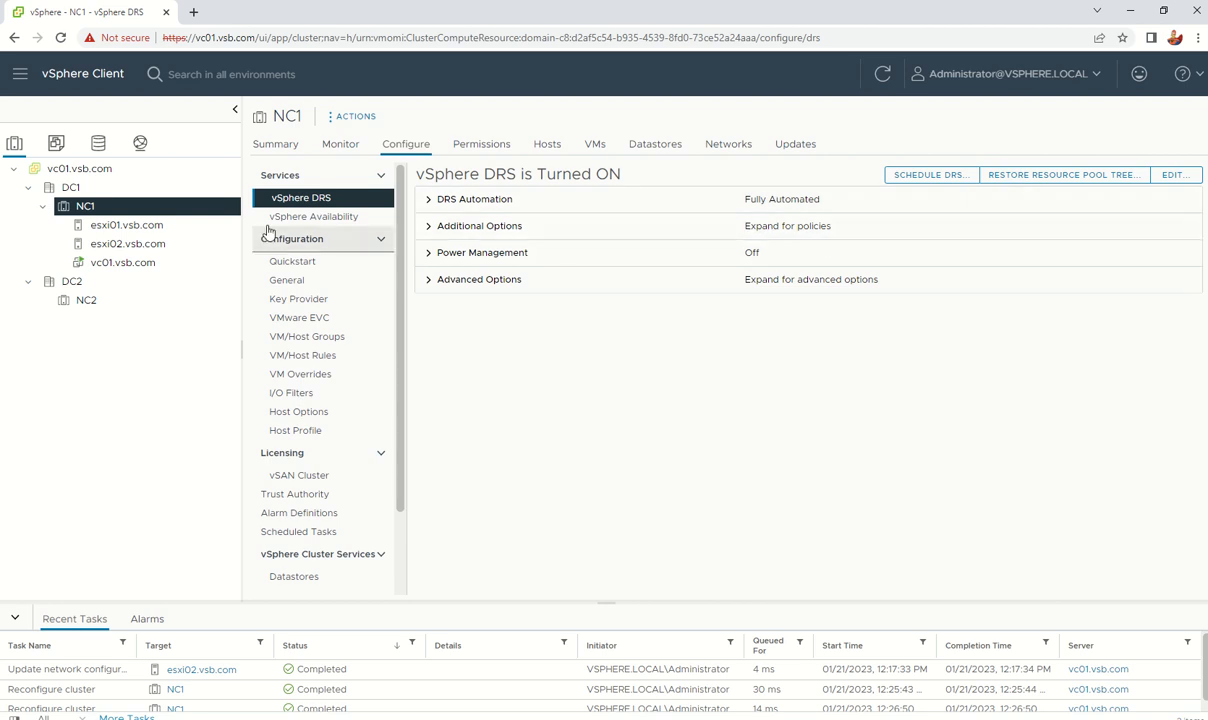
click(329, 222)
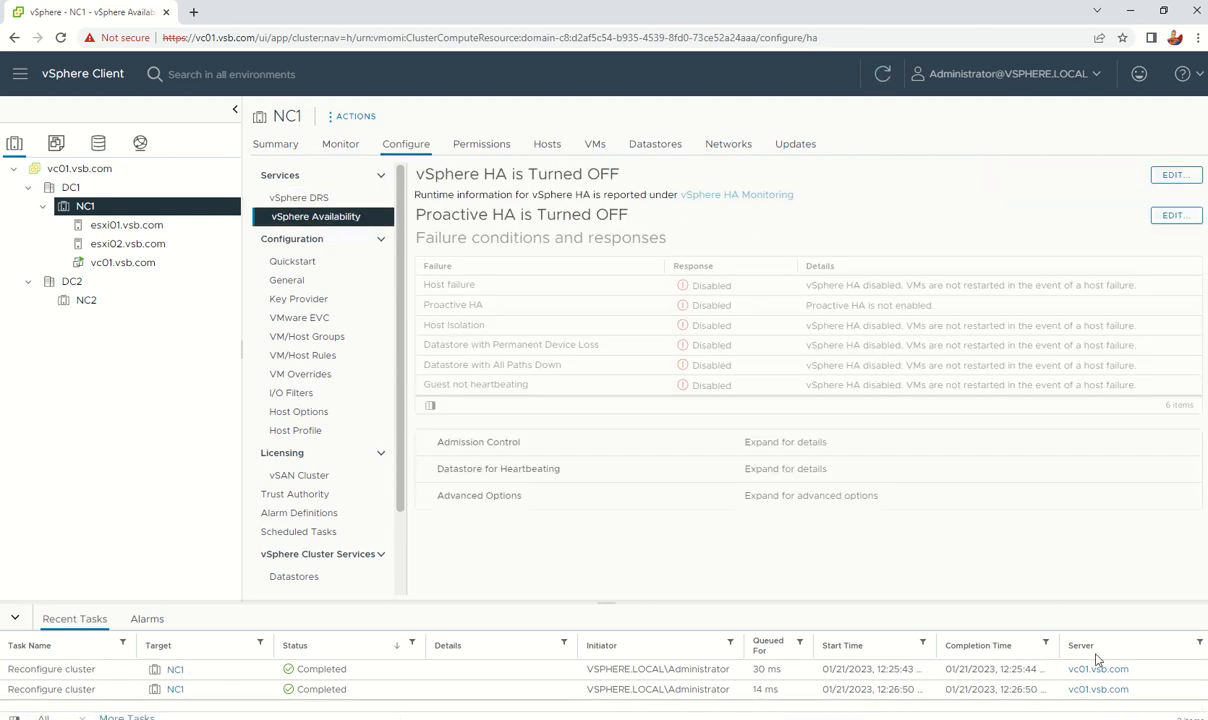
drag(1147, 601, 1141, 421)
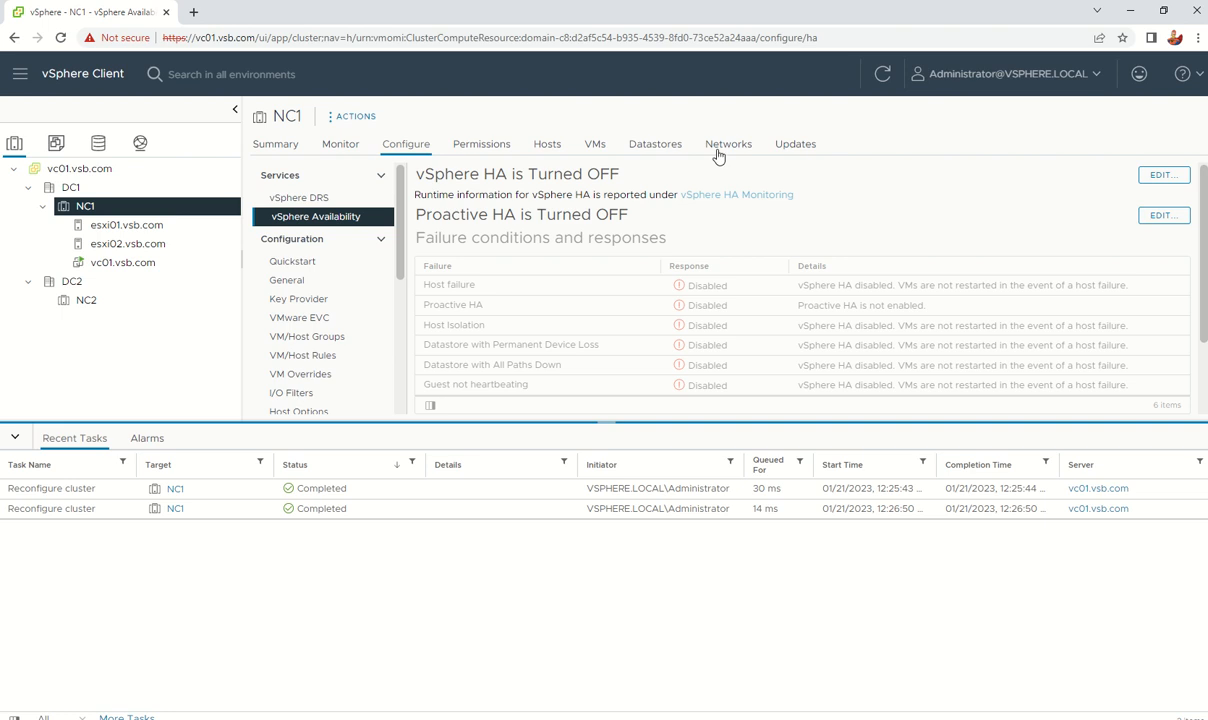
click(882, 73)
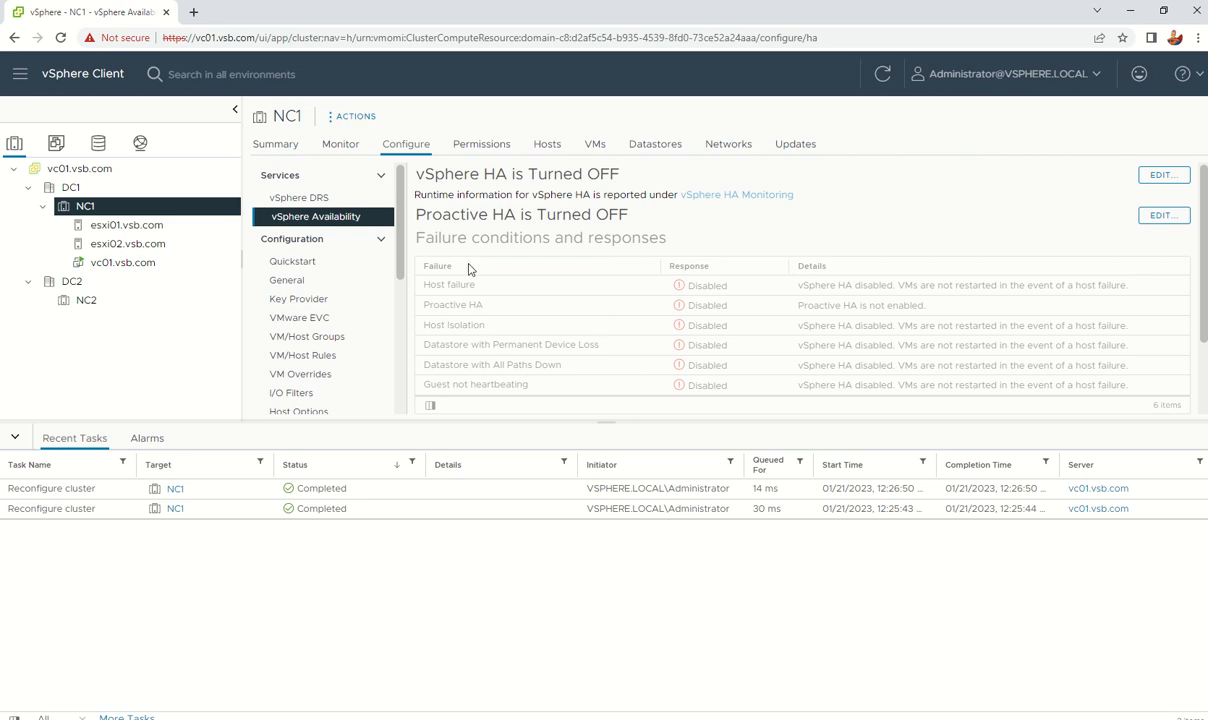
Step: Review Proactive HA's health providers, cancel leaving it off, then select esxi01.vsb.com
click(1165, 216)
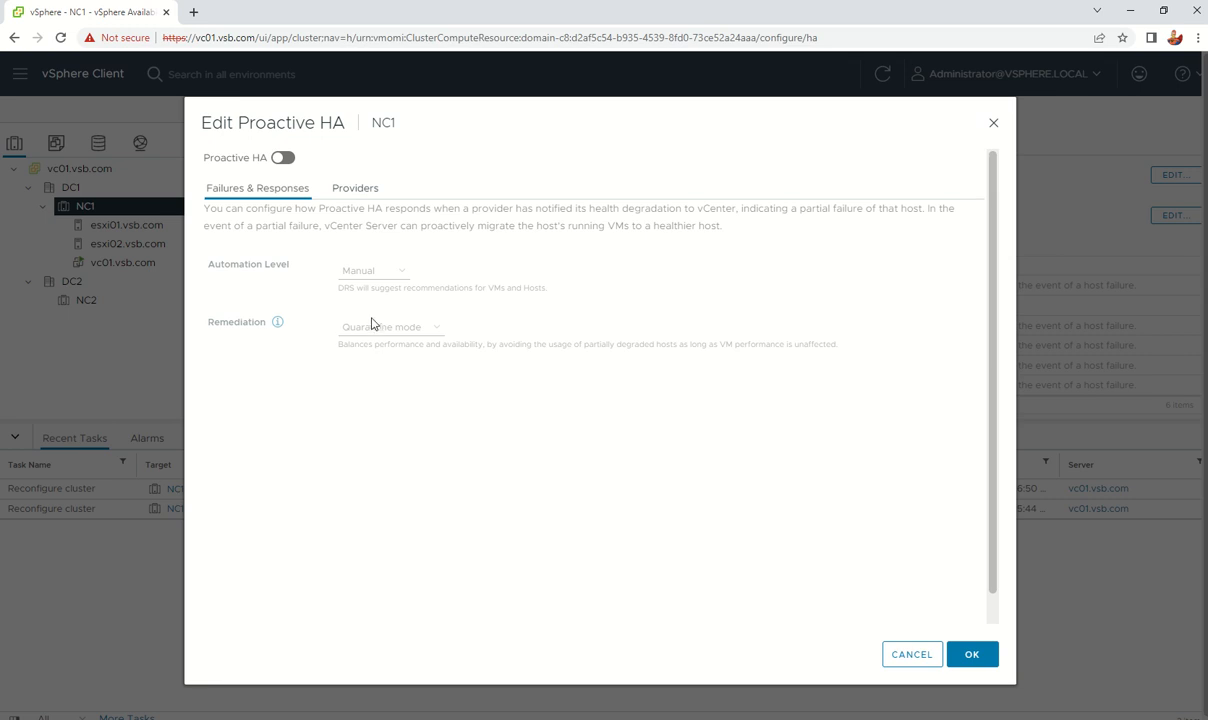
click(354, 192)
click(255, 185)
click(909, 656)
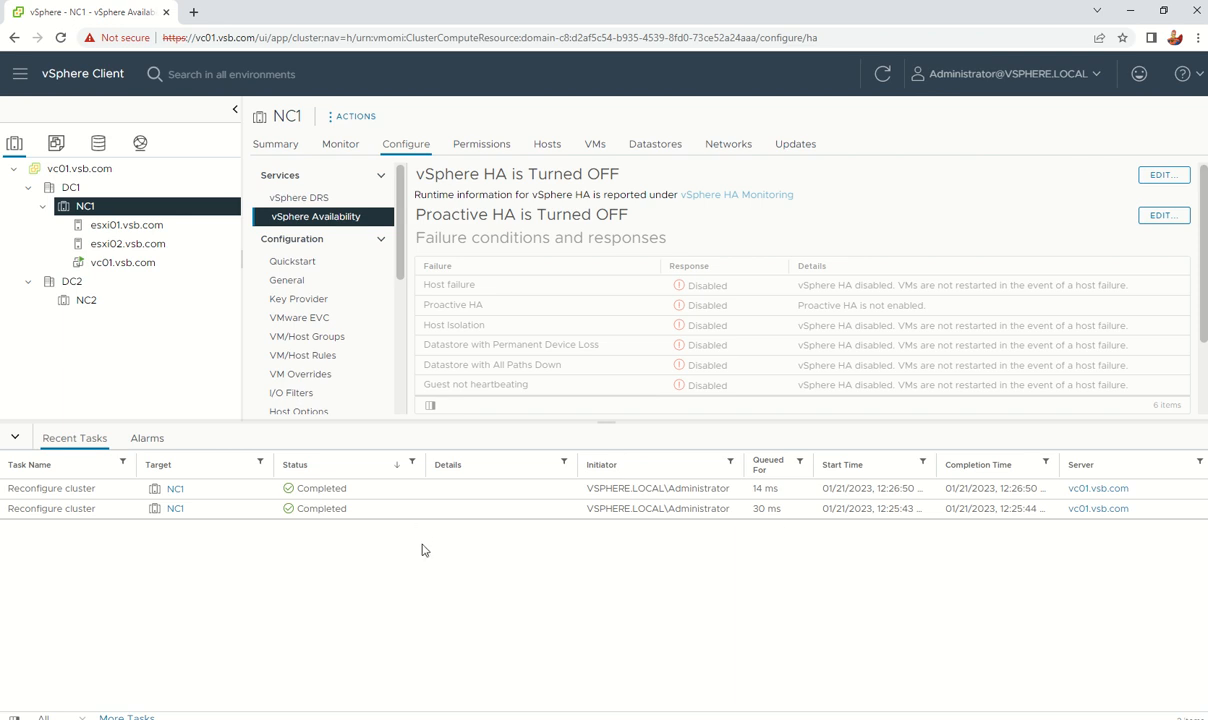
click(115, 227)
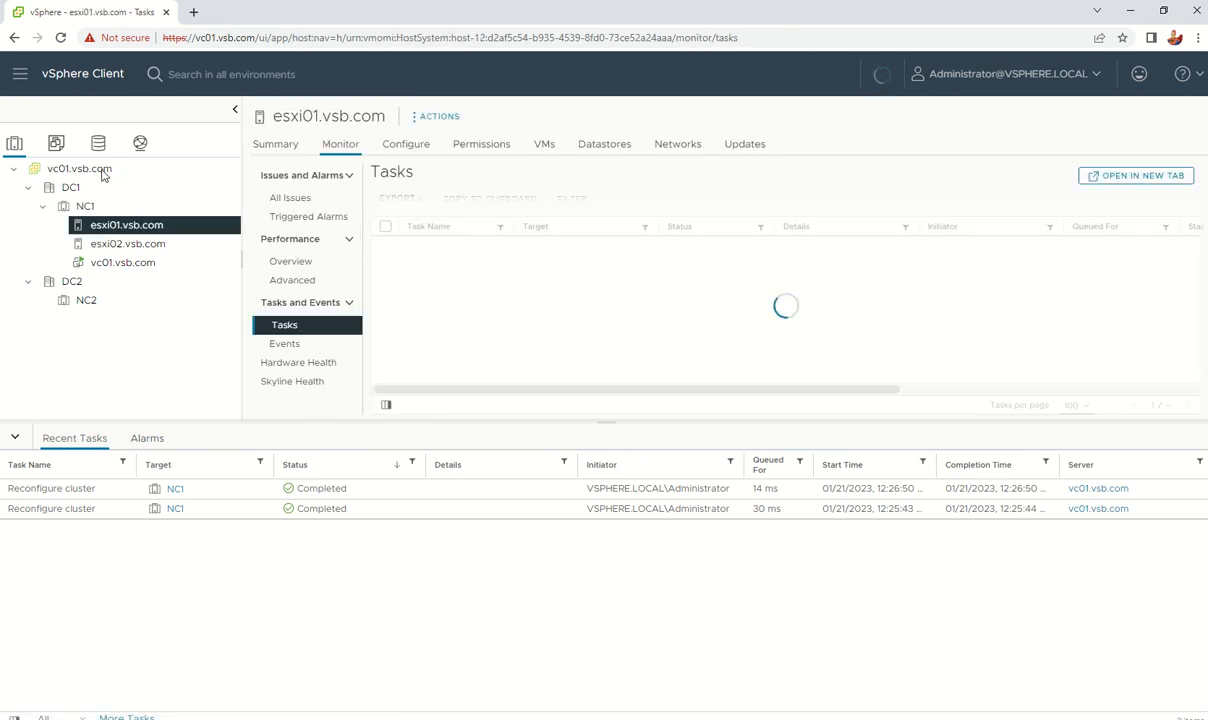
Step: Show vc01.vsb.com's Datastores tab and refresh its four-datastore list
click(80, 169)
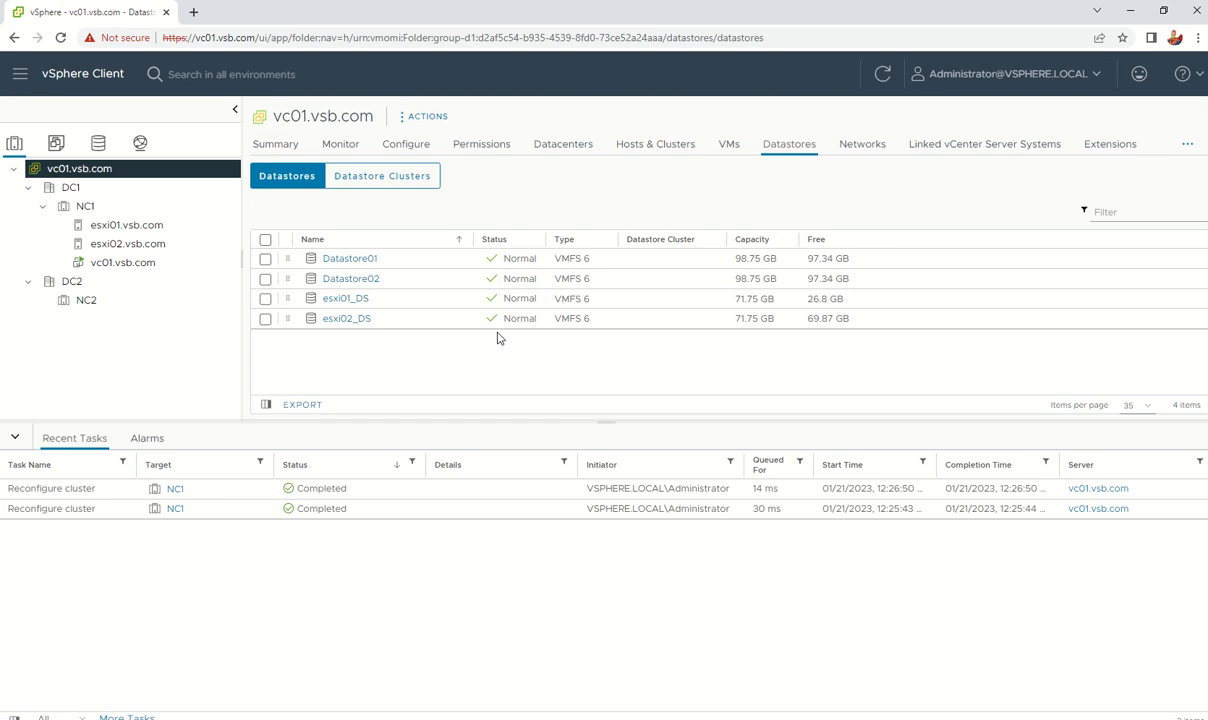
click(881, 73)
mouse_move(520, 6)
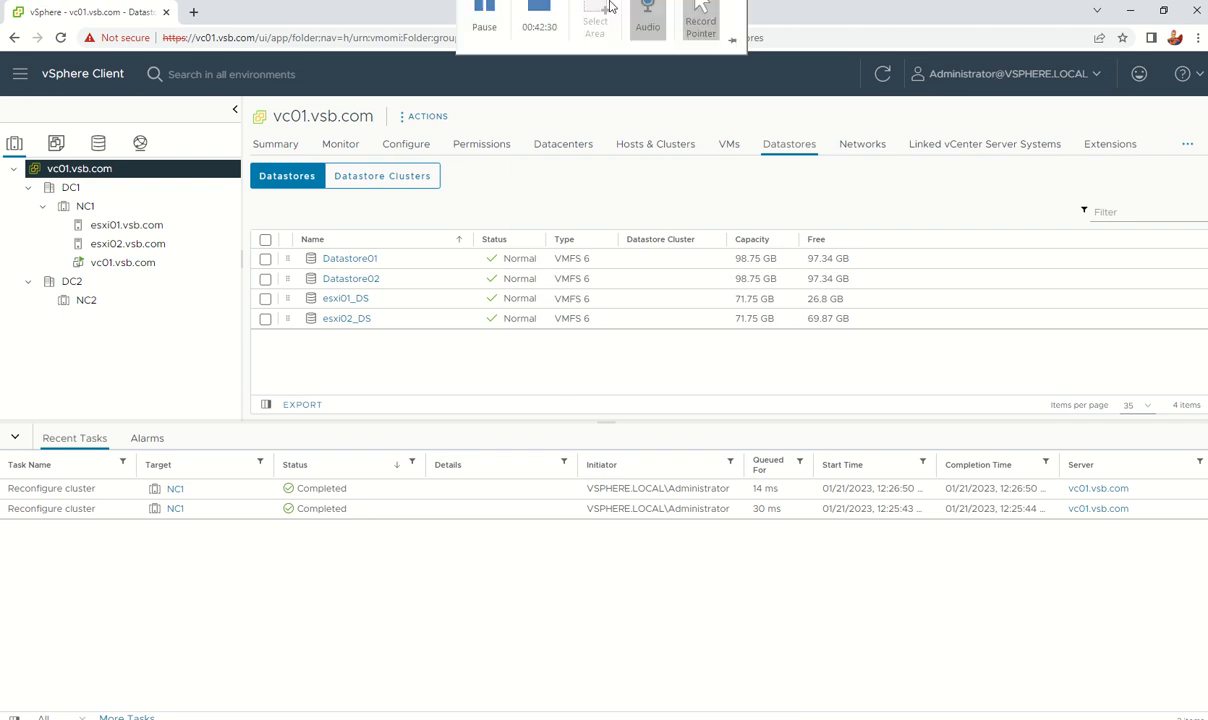
Step: Open esxi01's tasks and events, widening the event description and Target columns
click(490, 35)
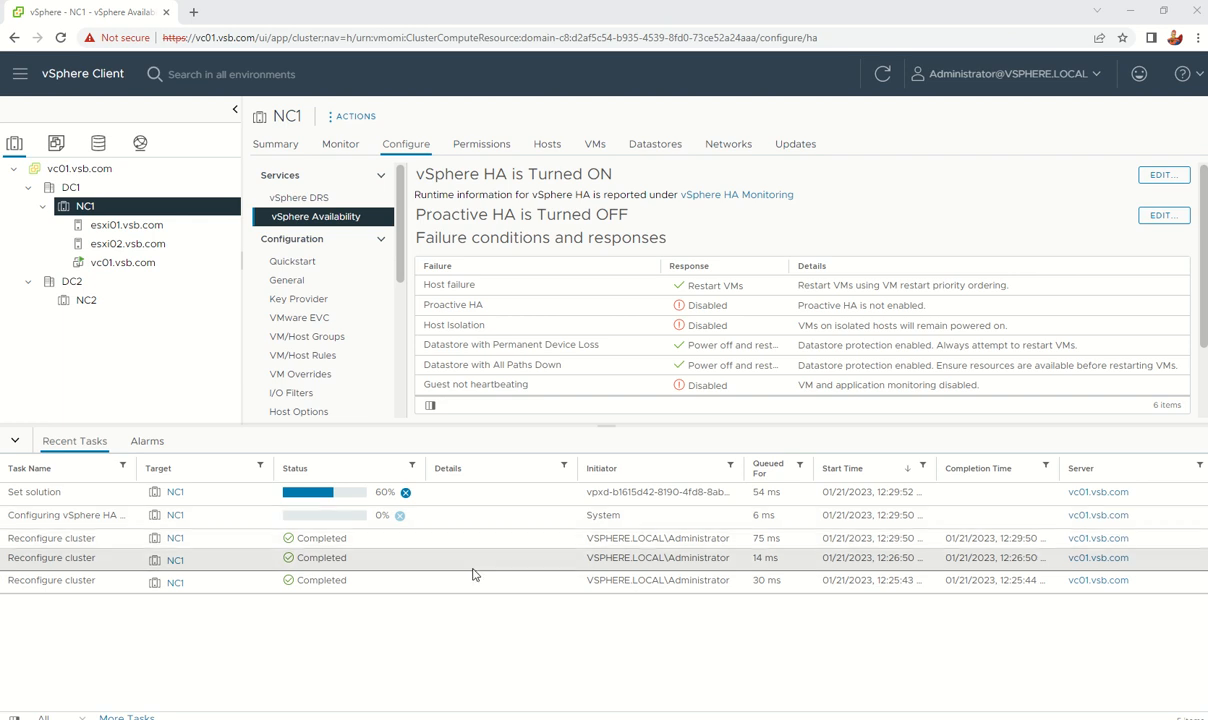
click(127, 226)
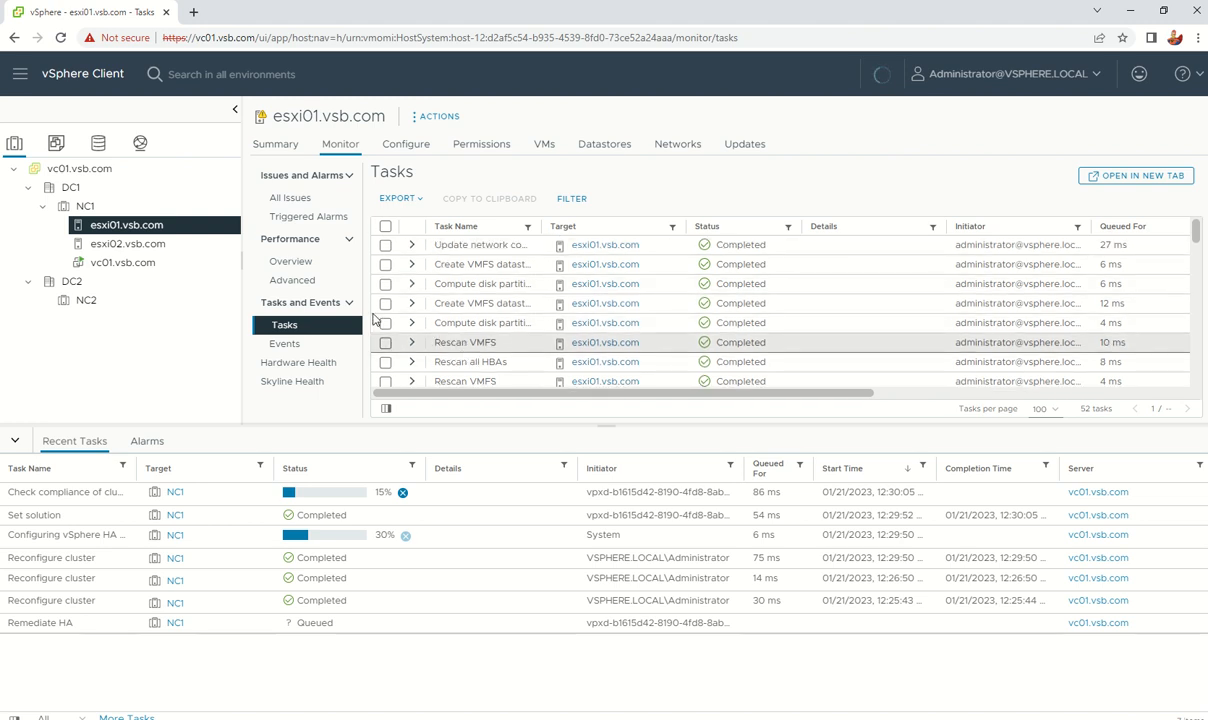
click(284, 345)
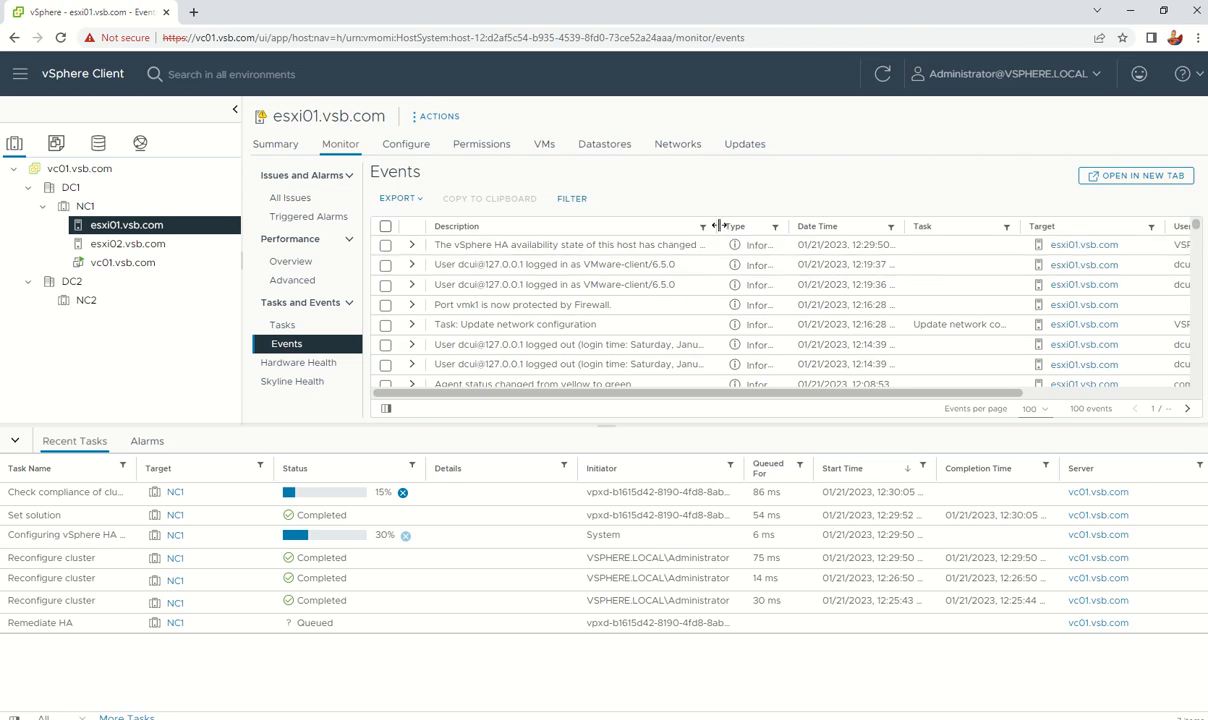
drag(717, 226, 821, 224)
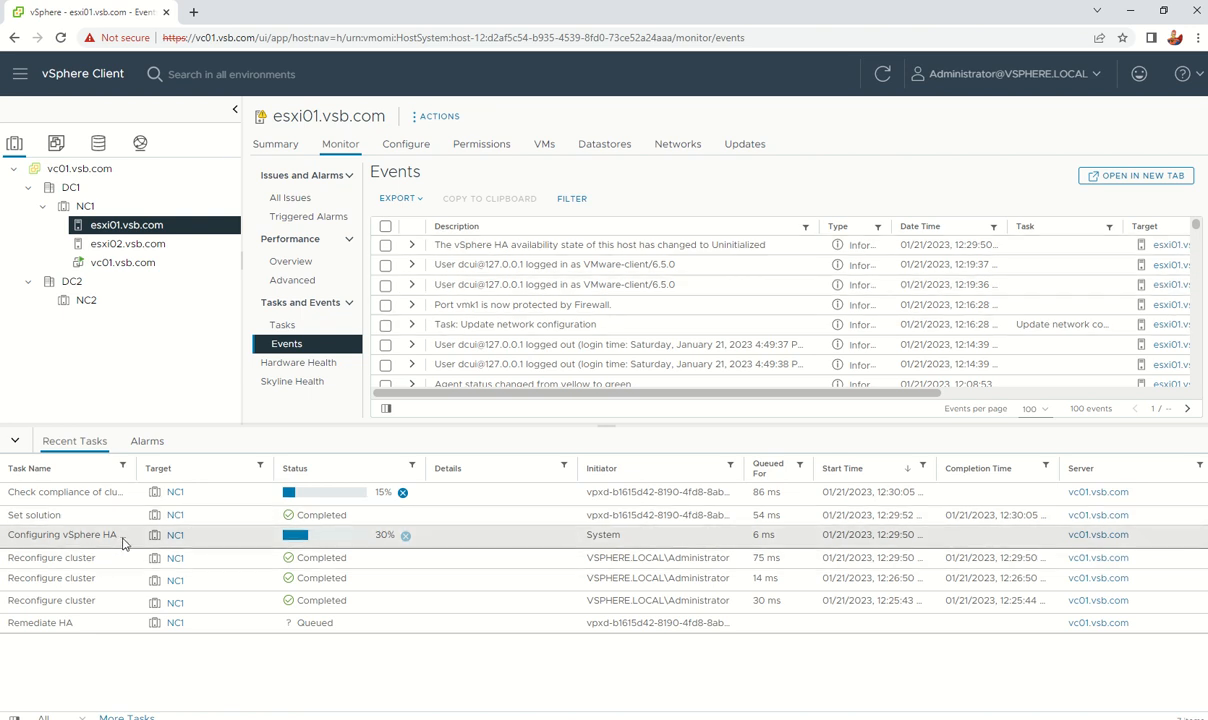
drag(278, 467, 311, 467)
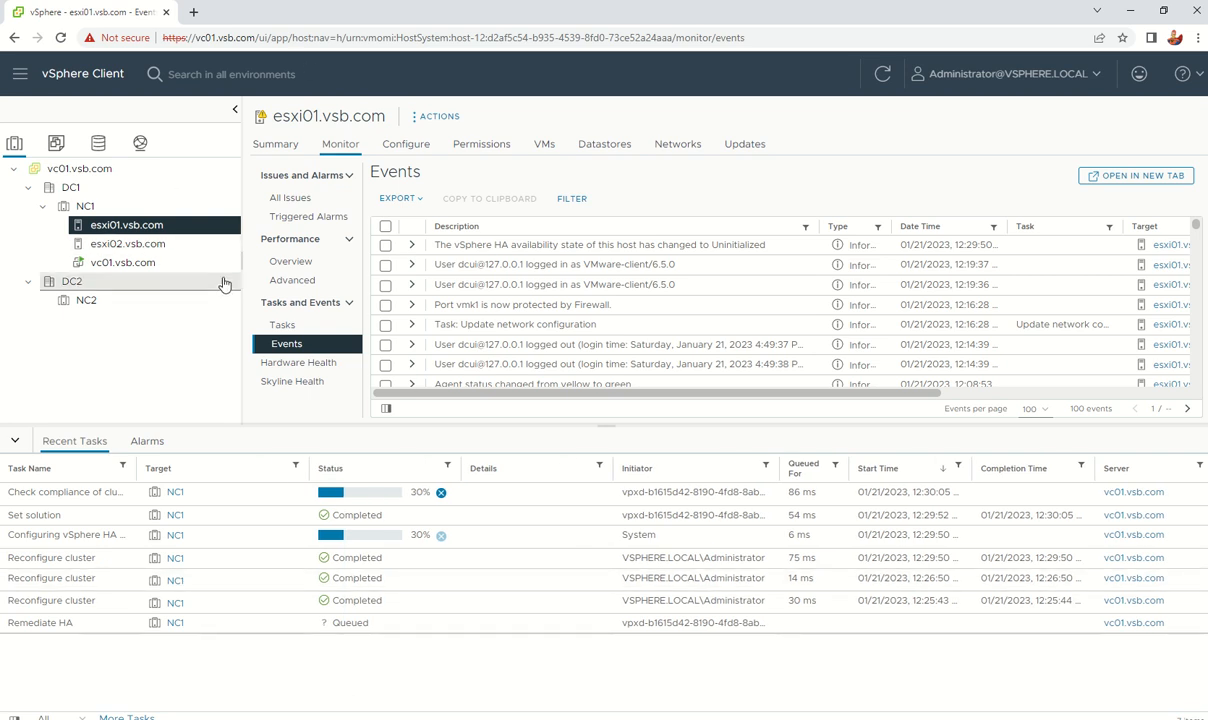
Step: Check esxi01's Summary for its vSphere HA configuration state
click(275, 144)
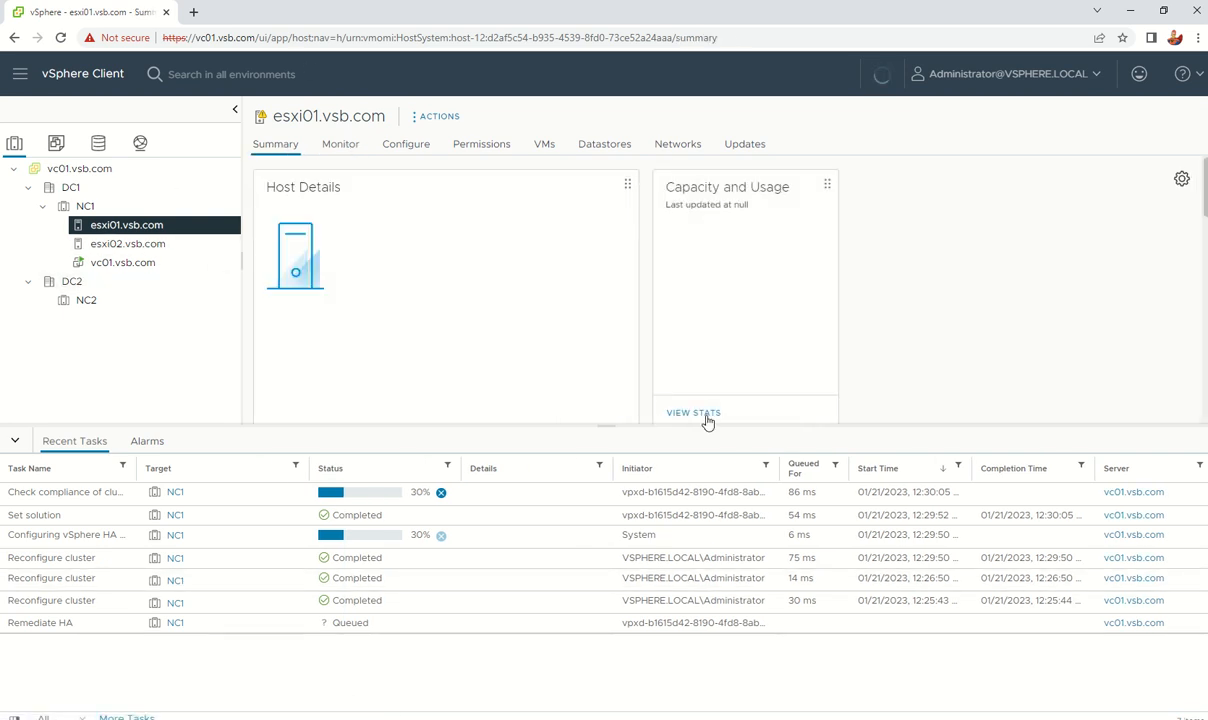
scroll(858, 338, down, 5)
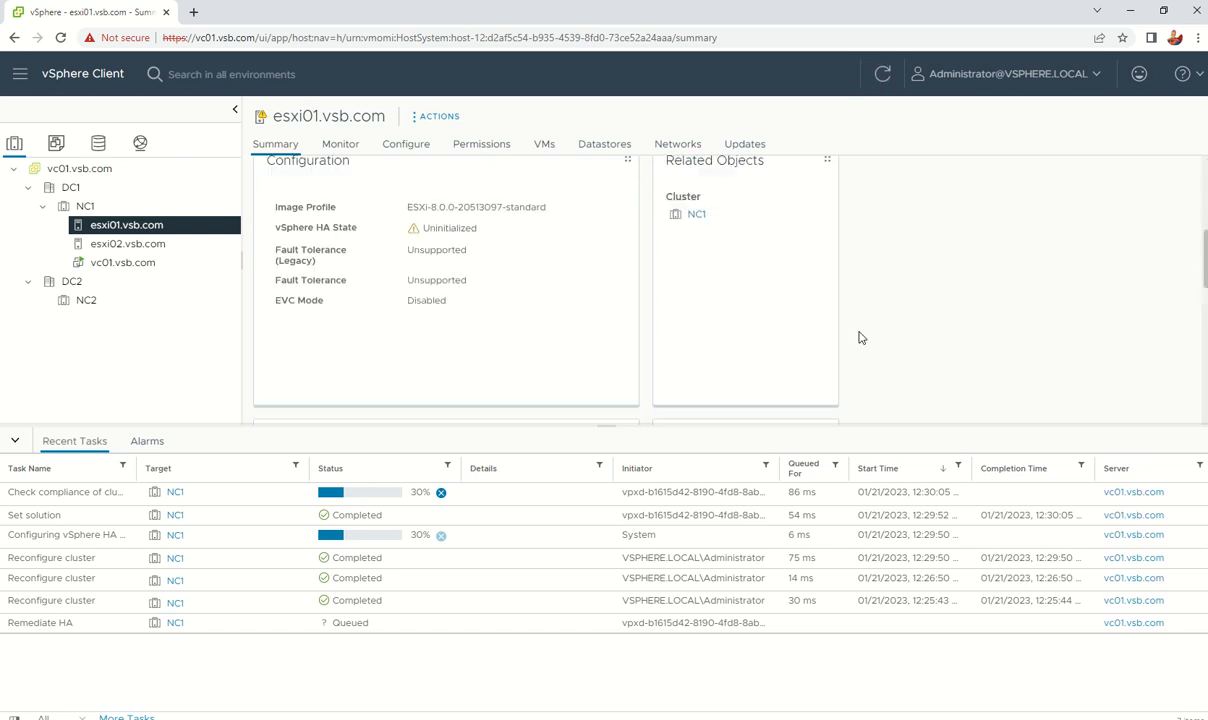
scroll(858, 338, up, 2)
scroll(858, 338, down, 4)
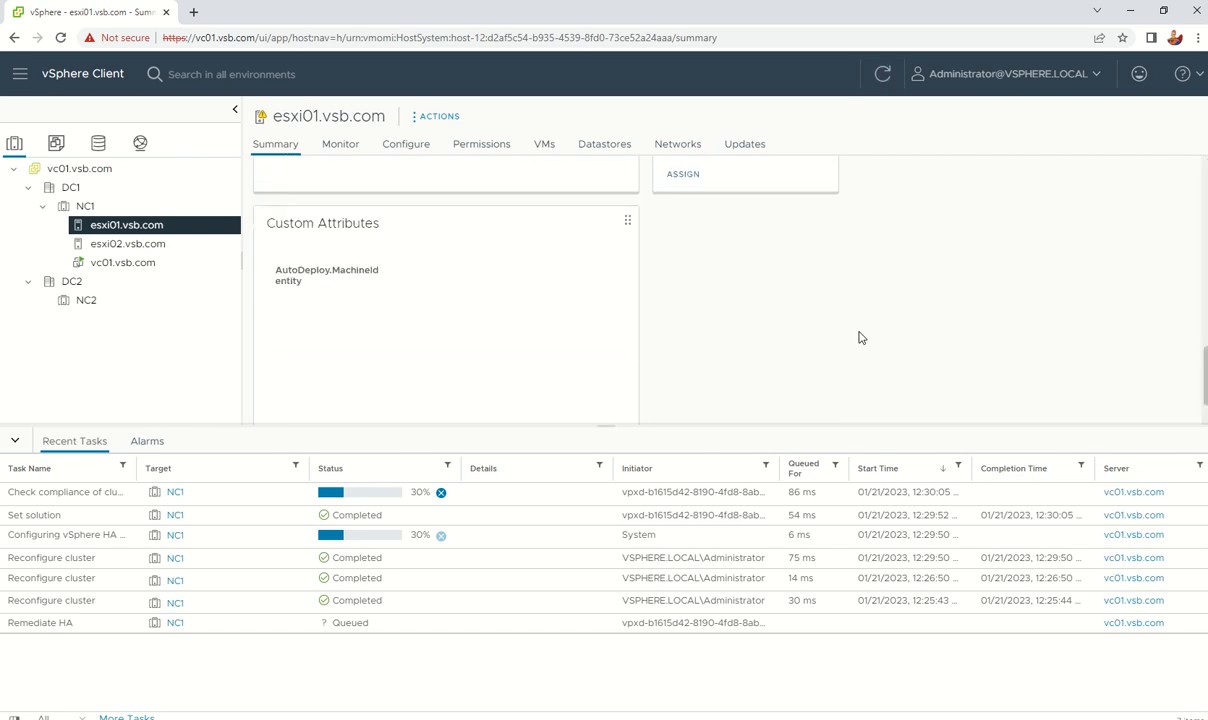
scroll(858, 338, up, 3)
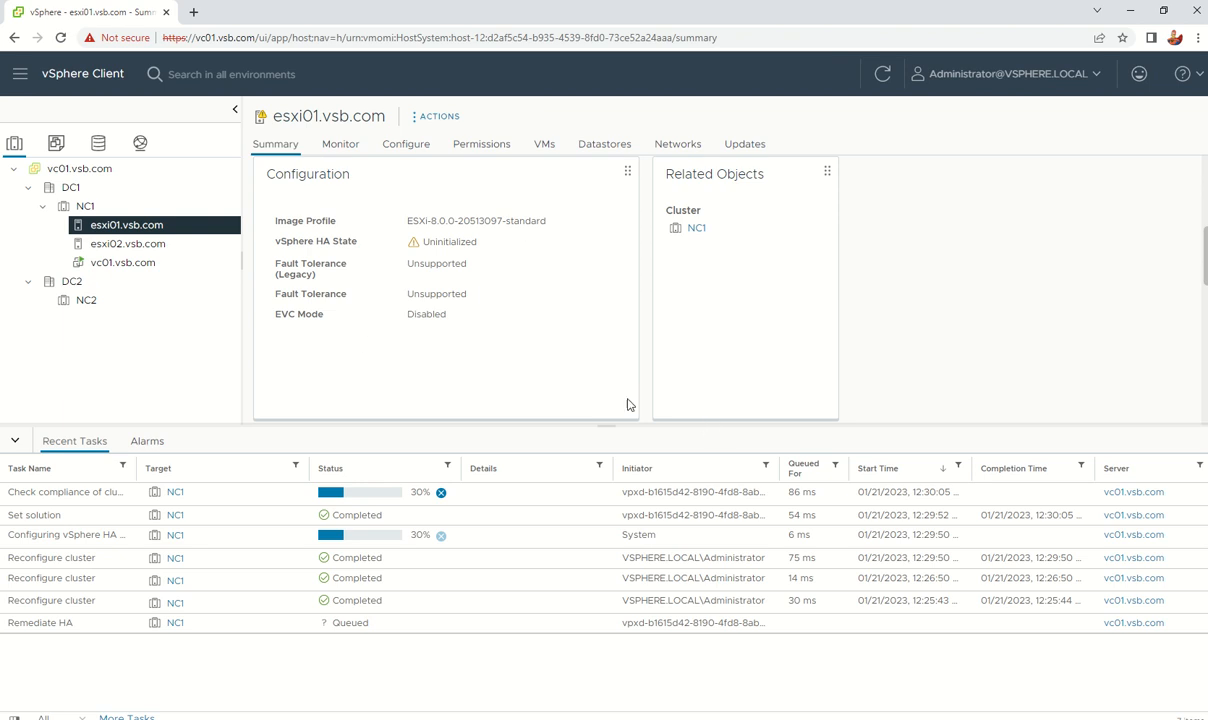
mouse_move(523, 7)
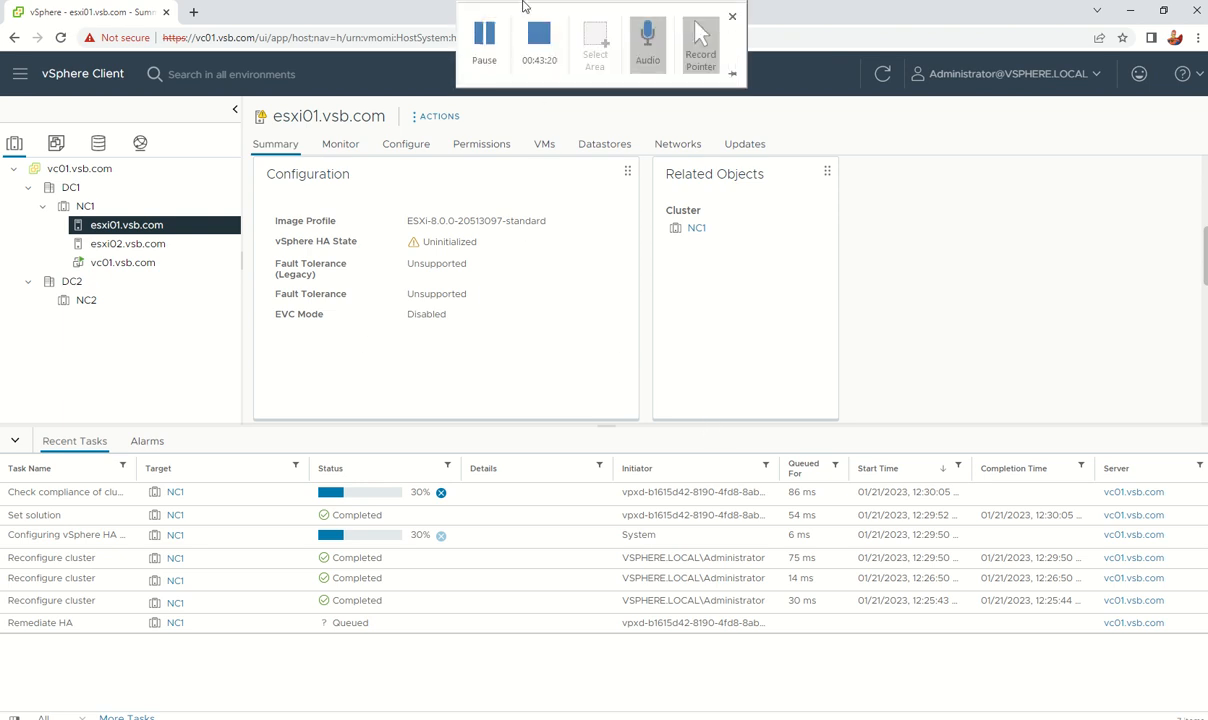
click(480, 40)
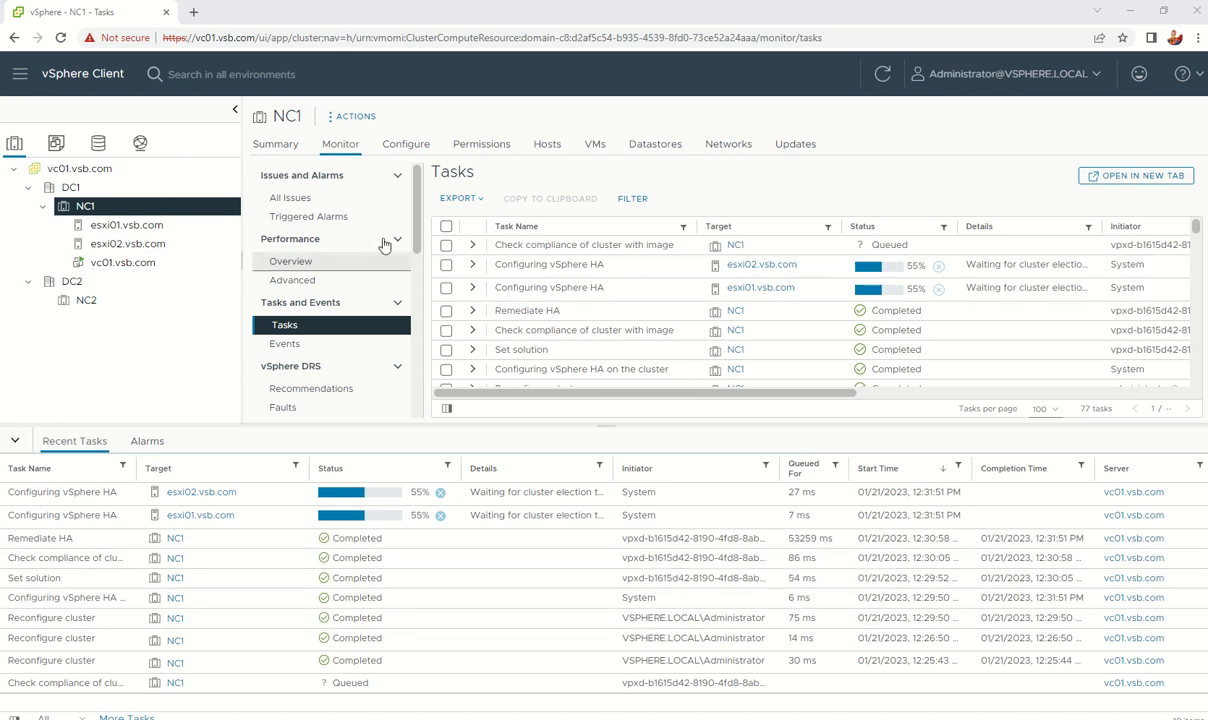
Step: Select esxi01.vsb.com, toggle the inventory views, and open its Configure Storage Adapters page
click(150, 228)
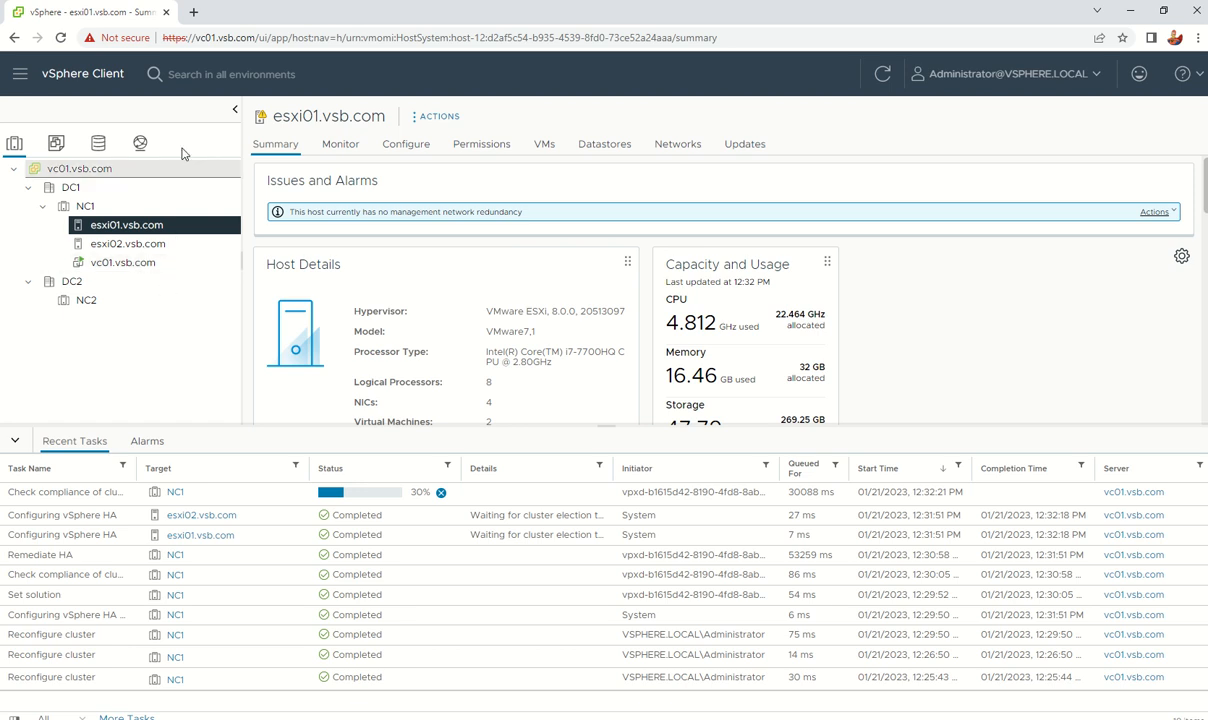
click(56, 145)
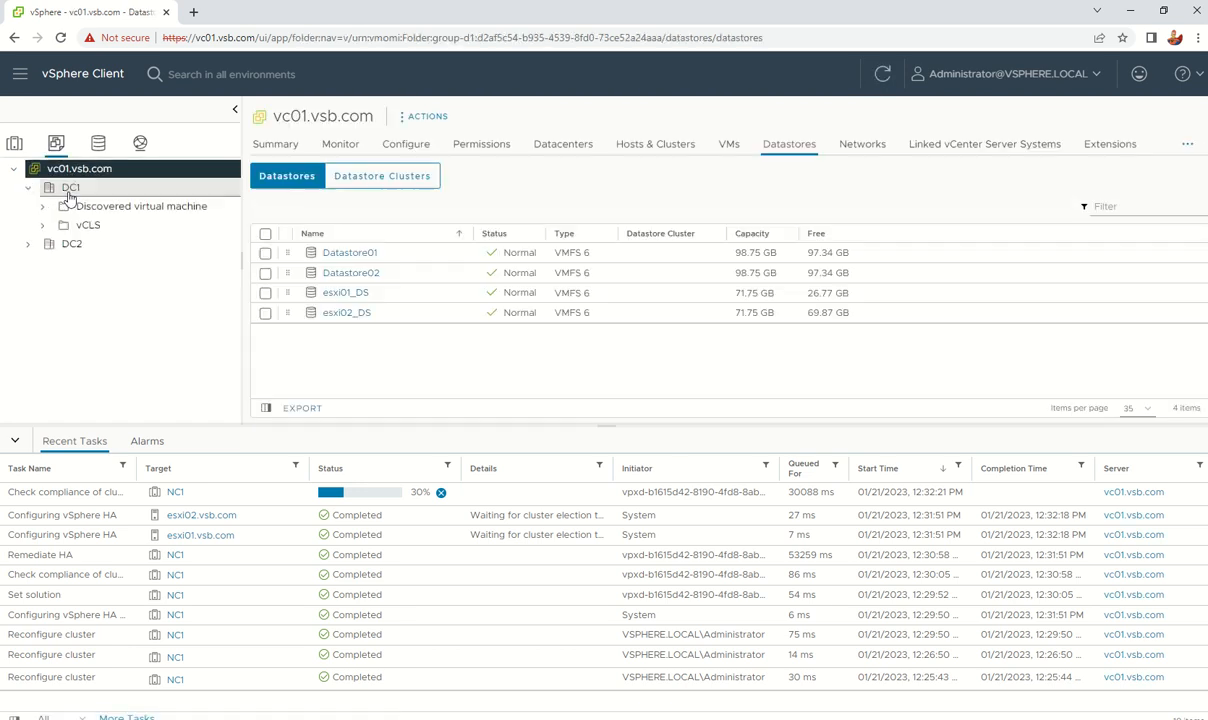
click(12, 146)
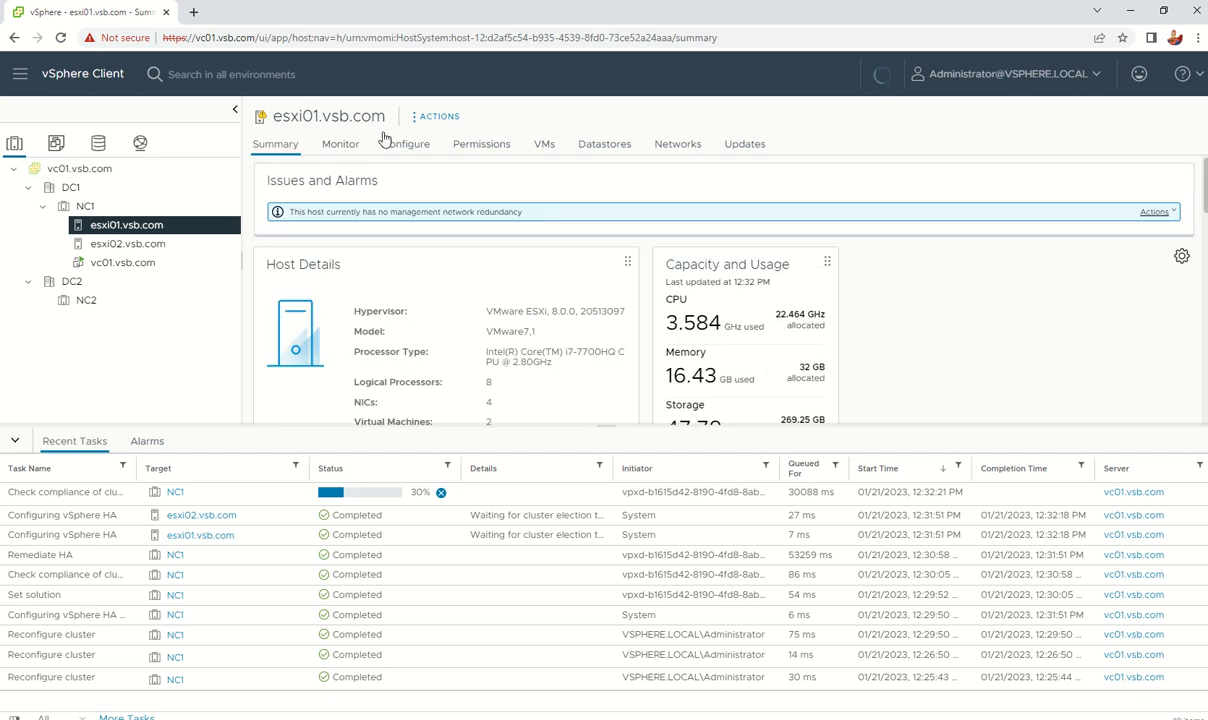
click(413, 148)
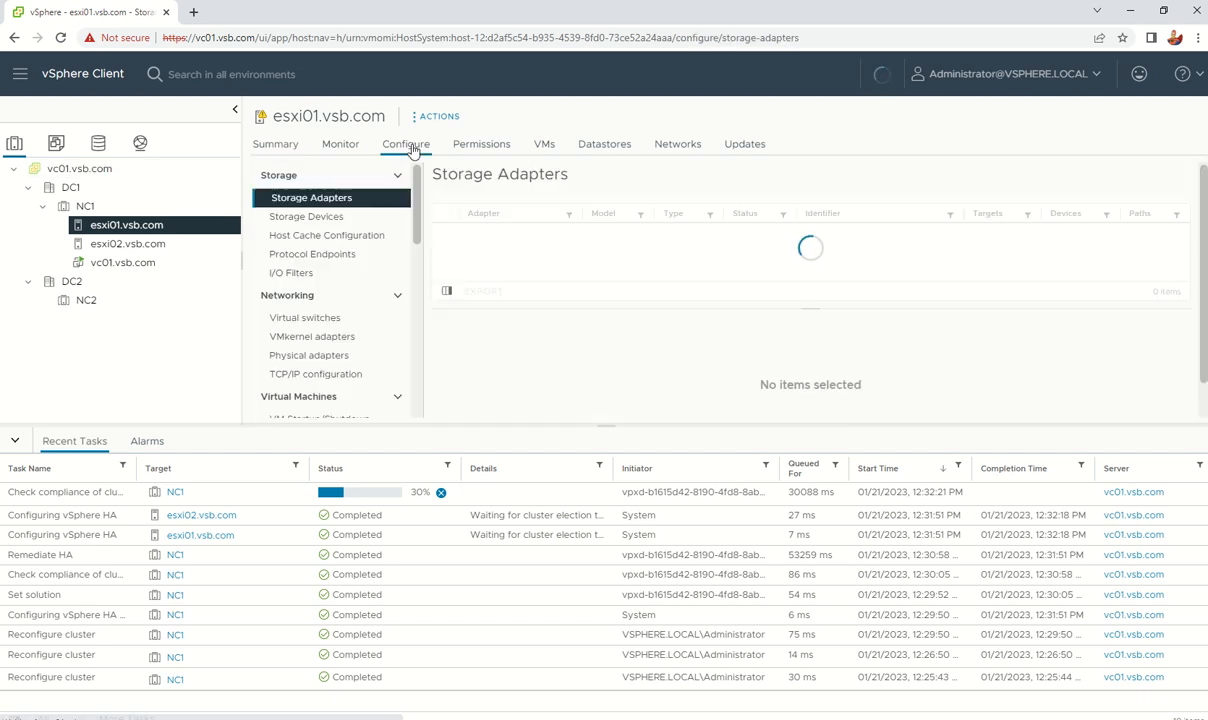
Step: Make vmnic1 an active adapter alongside vmnic0 on esxi01's vSwitch0
click(306, 320)
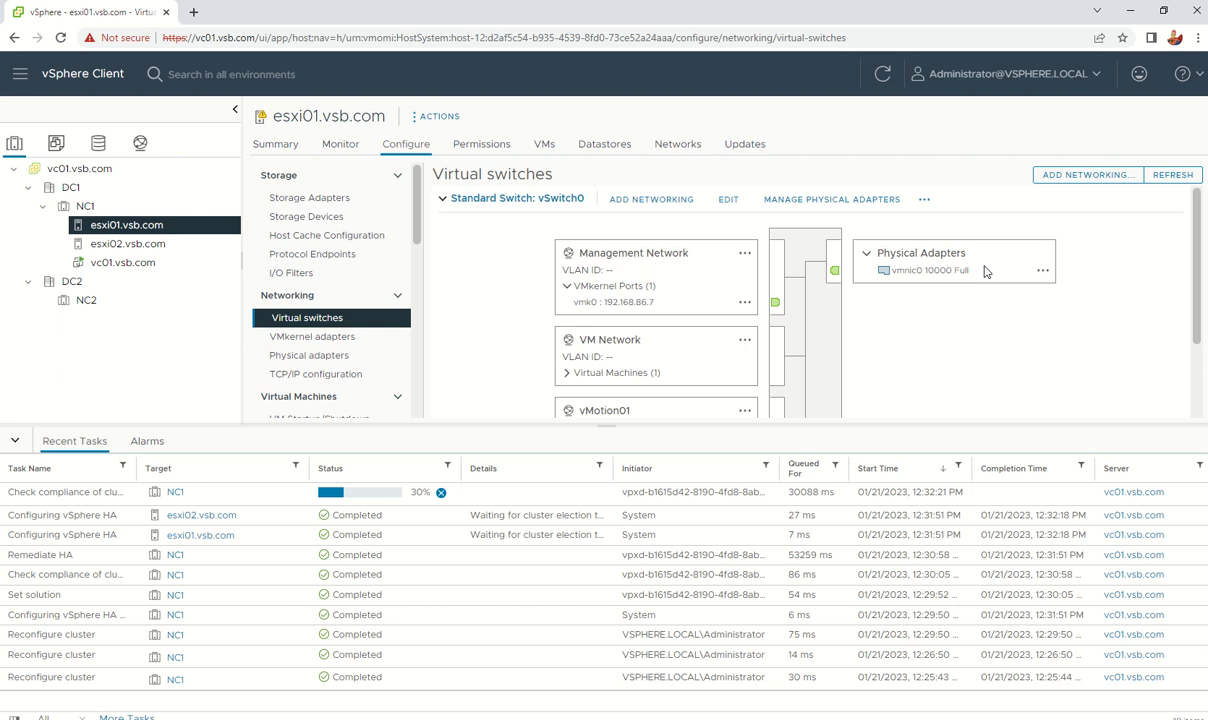
click(826, 199)
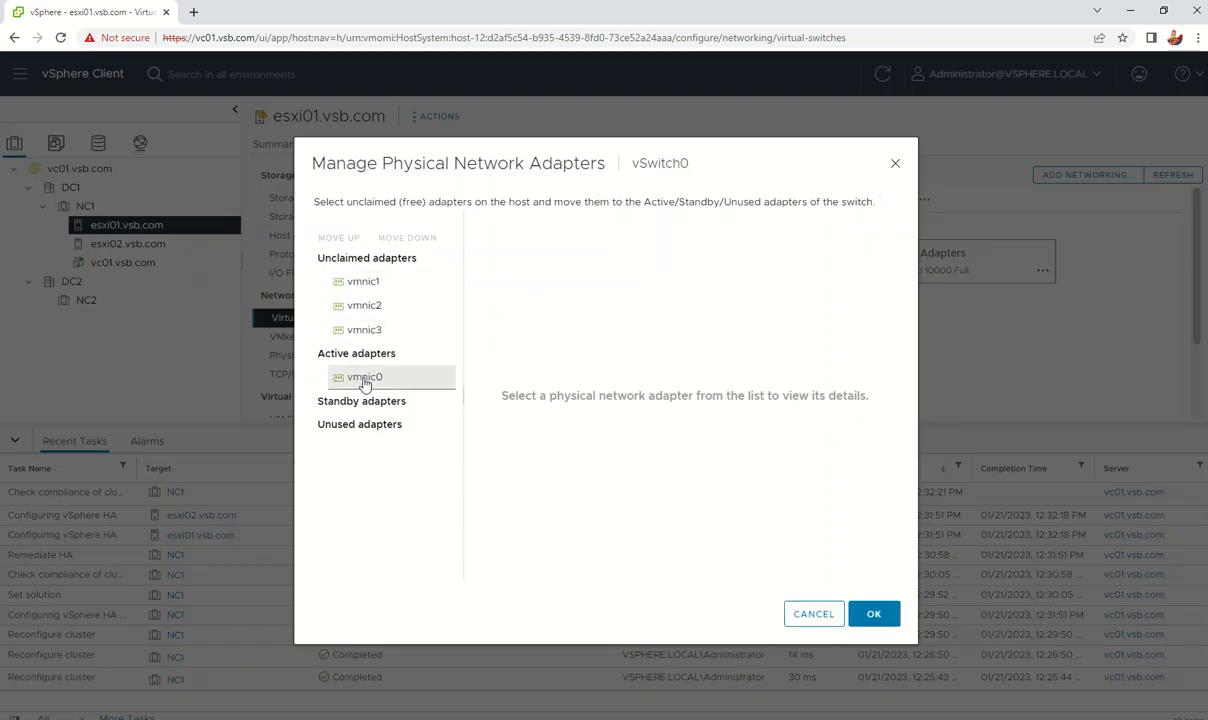
click(366, 283)
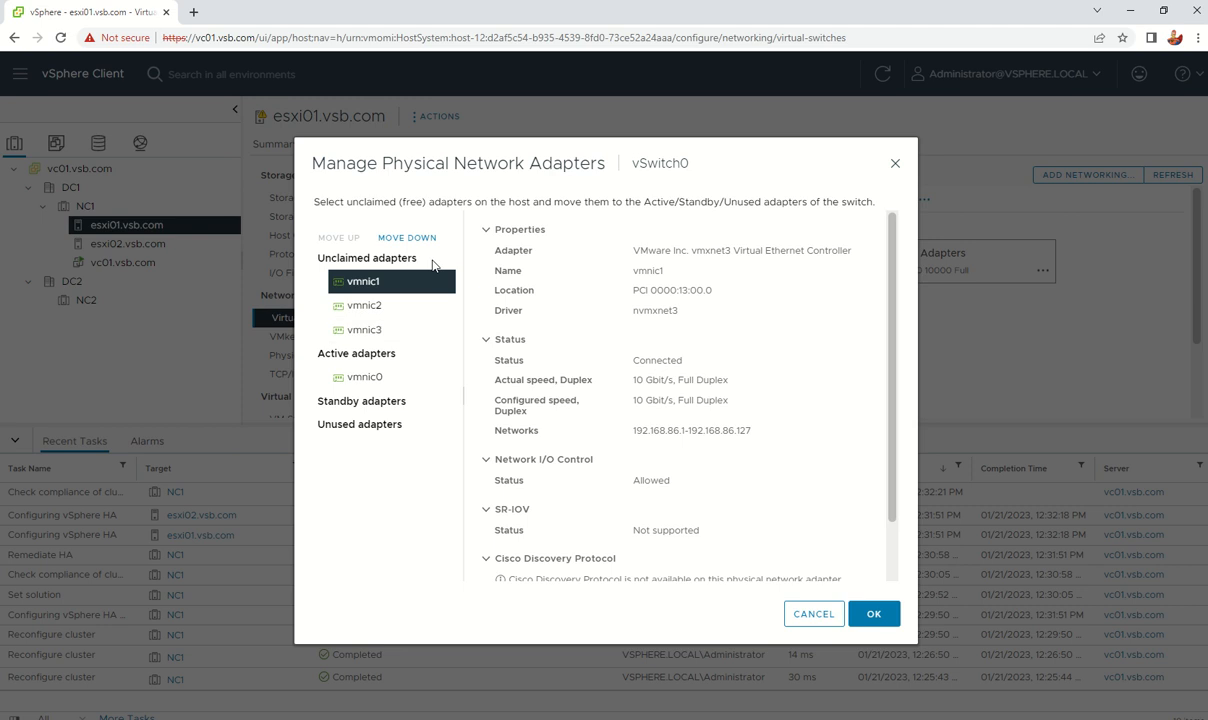
click(404, 238)
click(404, 238)
click(404, 238)
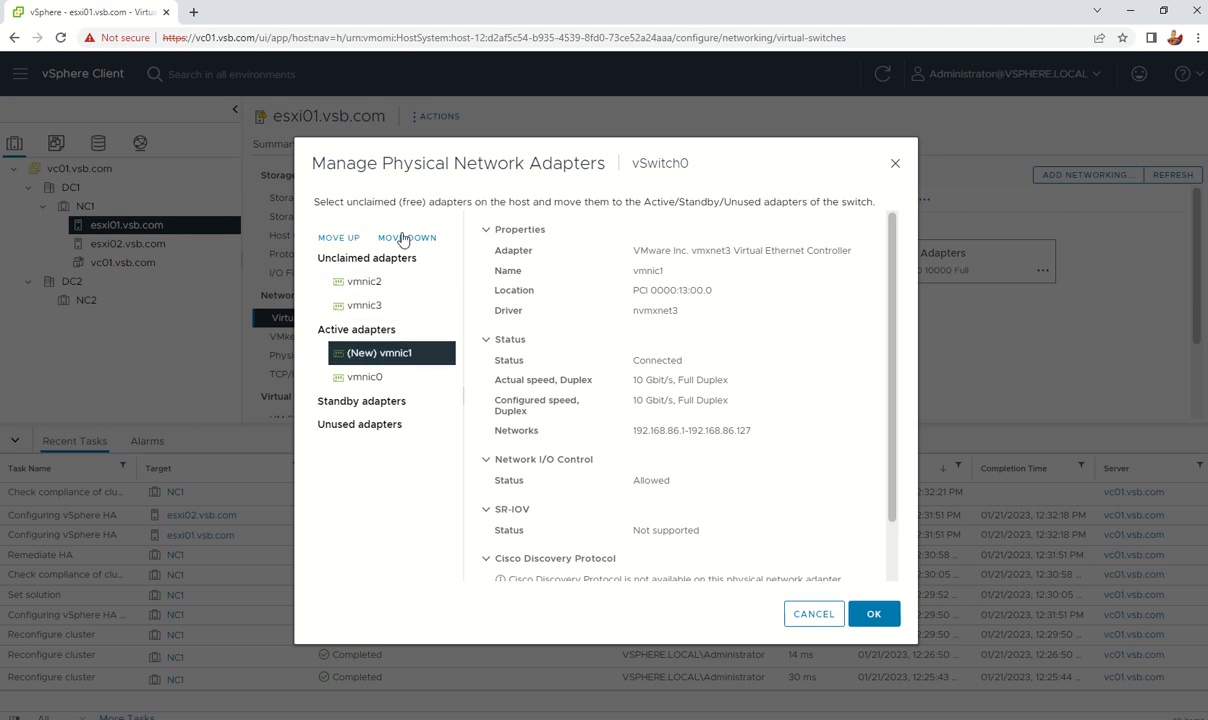
click(404, 238)
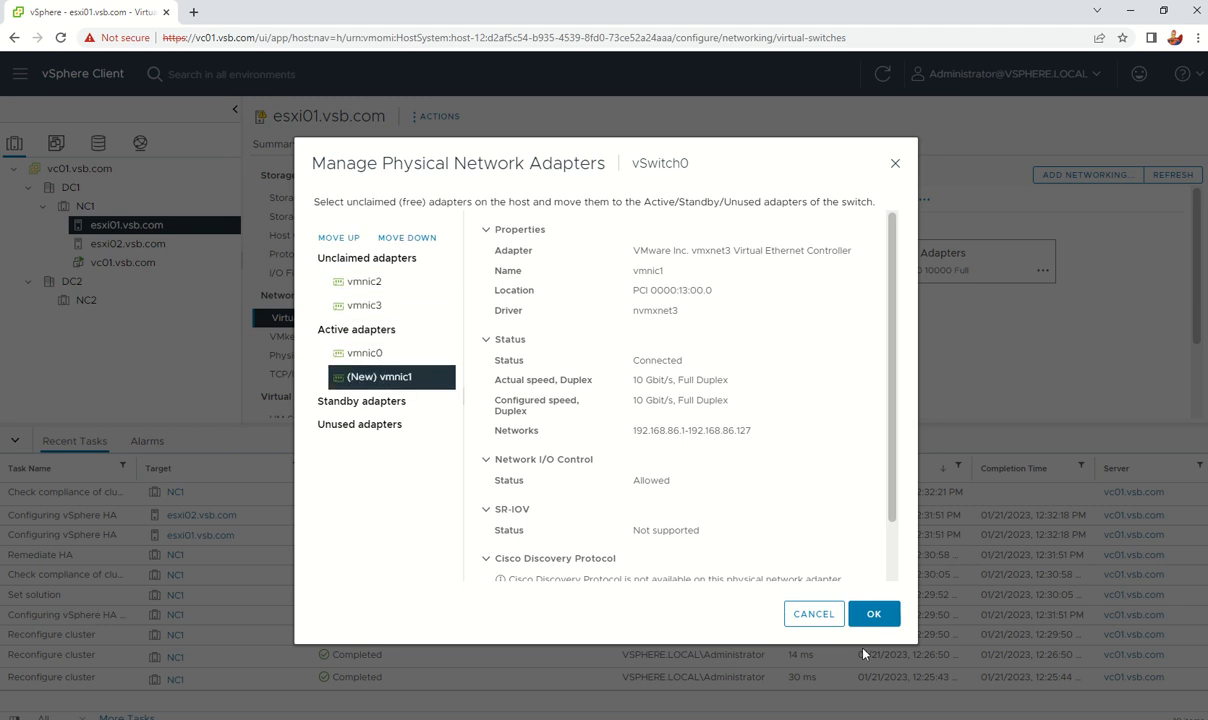
click(862, 614)
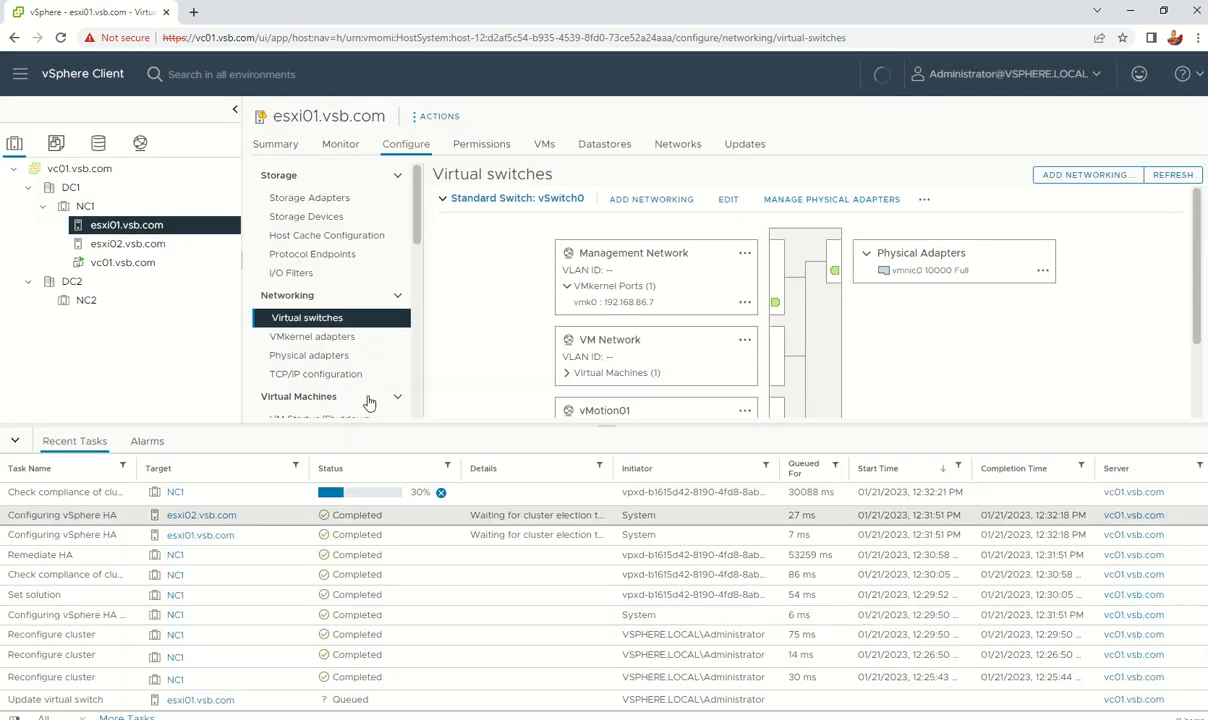
Step: Make vmnic1 an active adapter on esxi02's vSwitch0, then return to esxi01
click(150, 245)
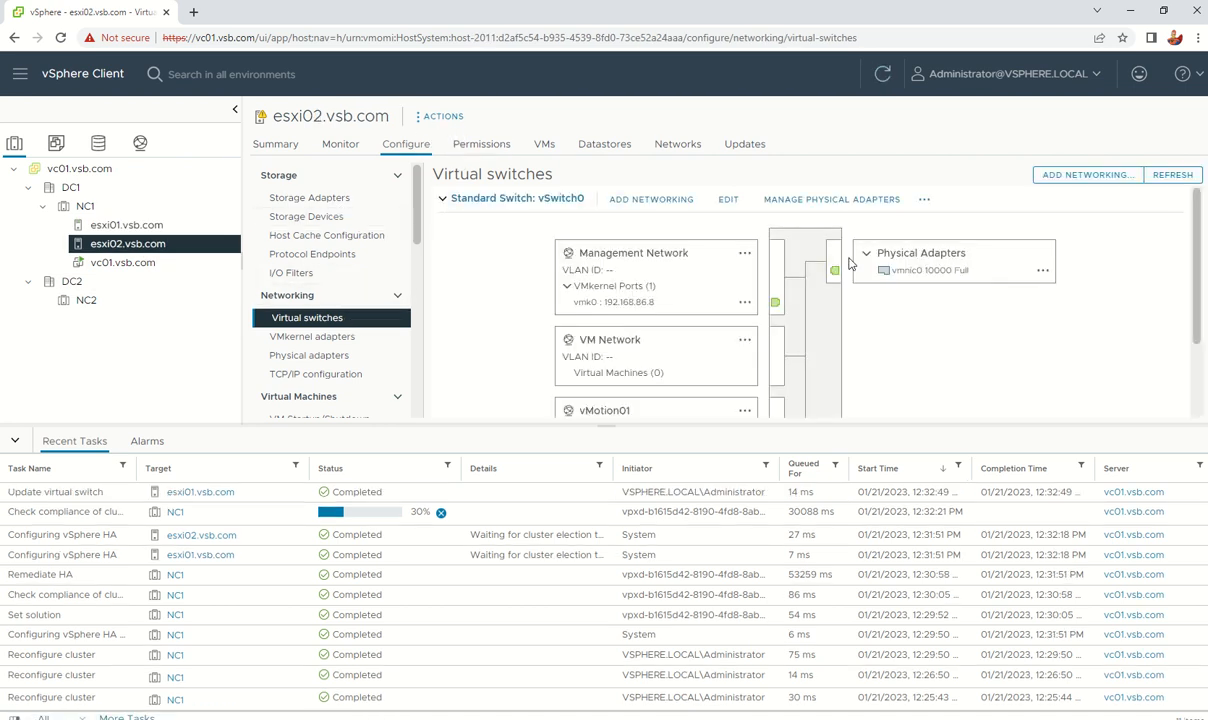
click(790, 199)
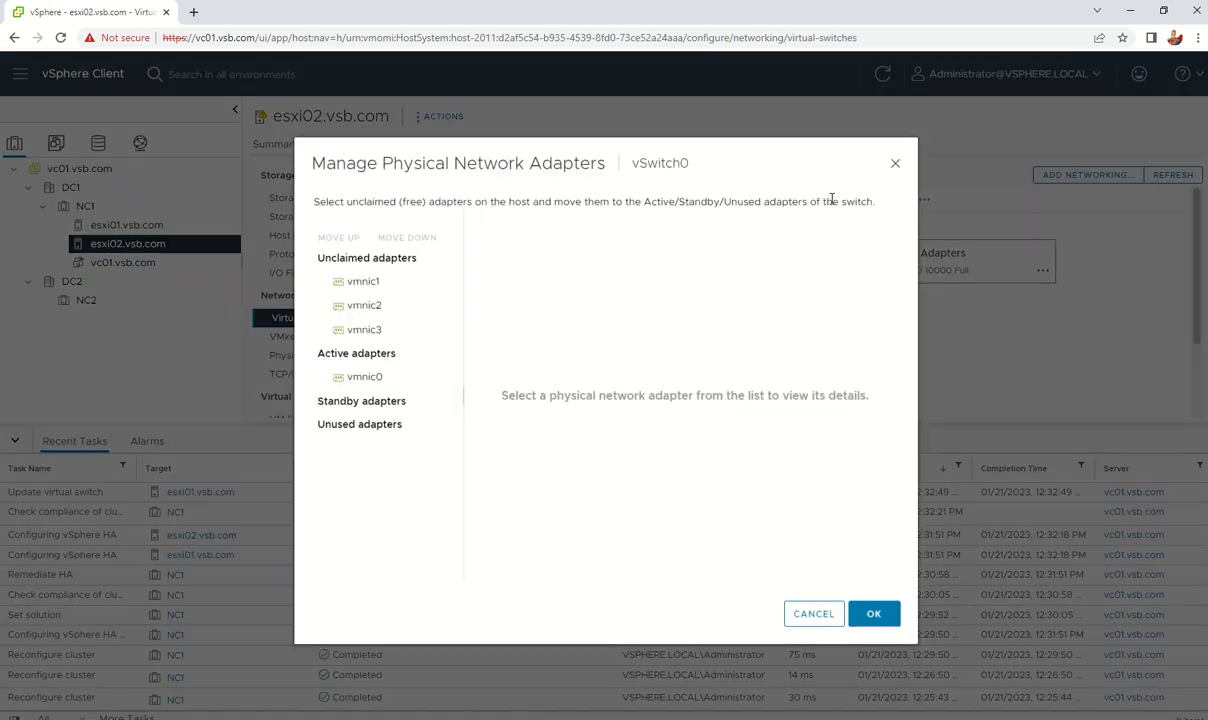
click(378, 283)
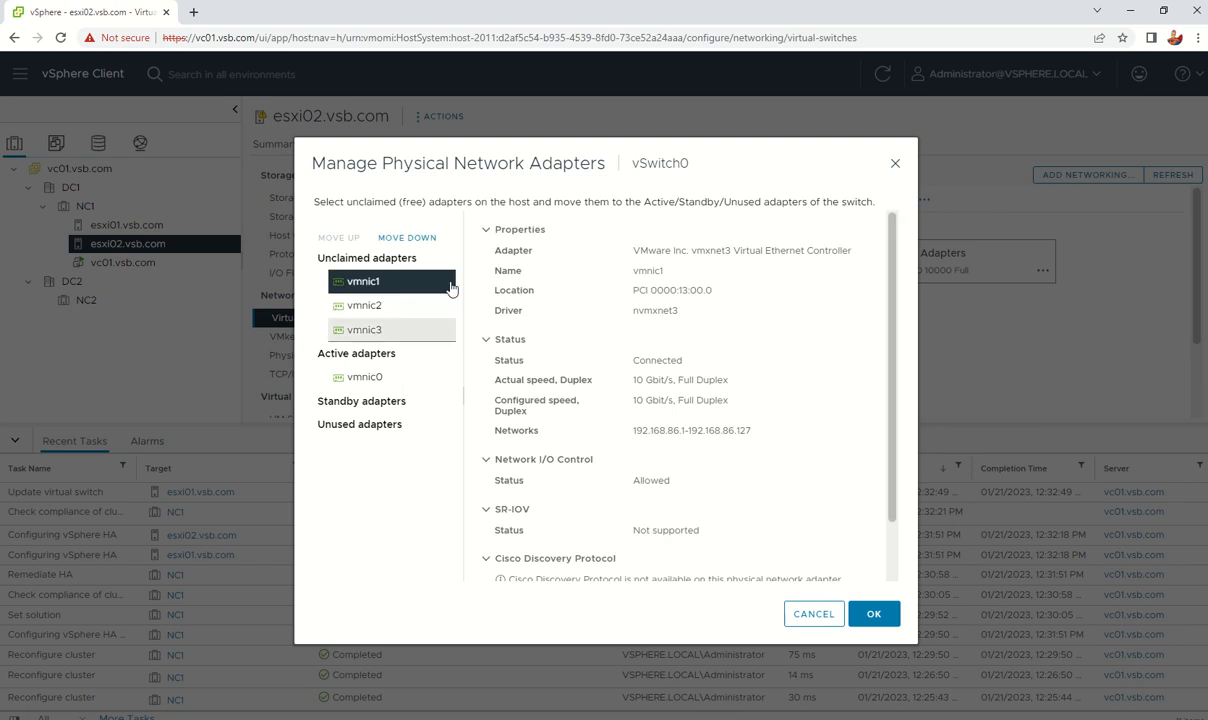
click(407, 237)
click(407, 237)
click(407, 237)
click(407, 237)
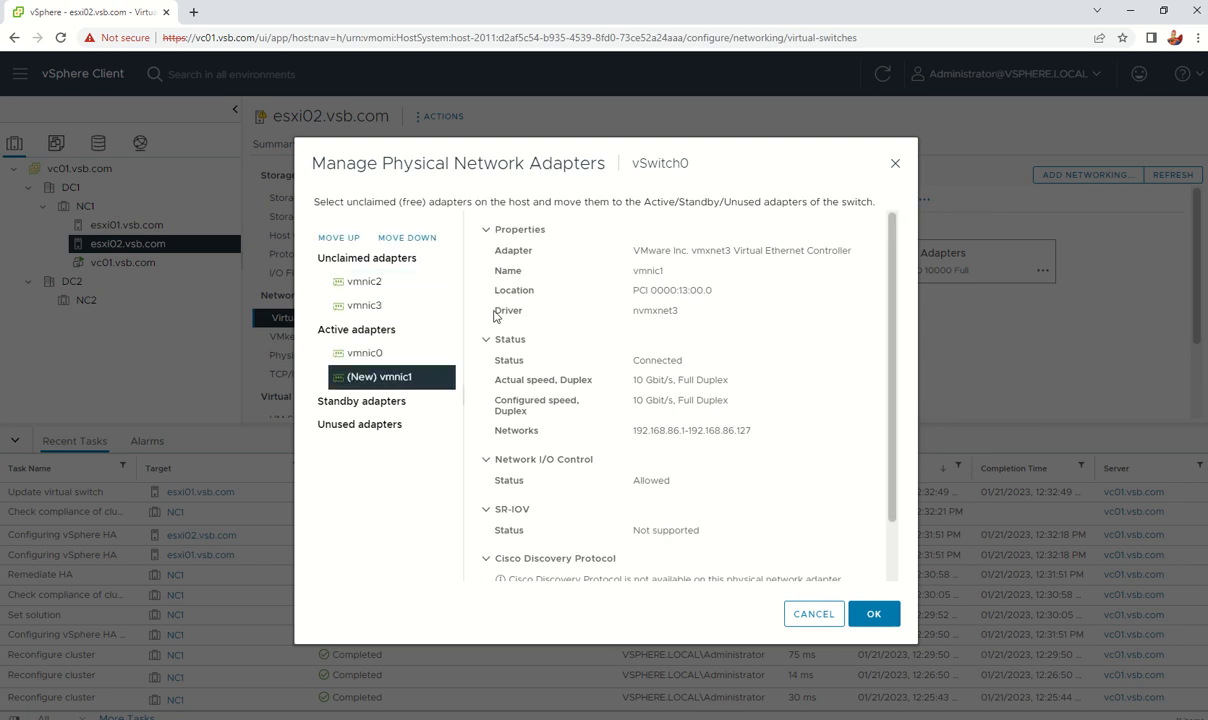
click(880, 614)
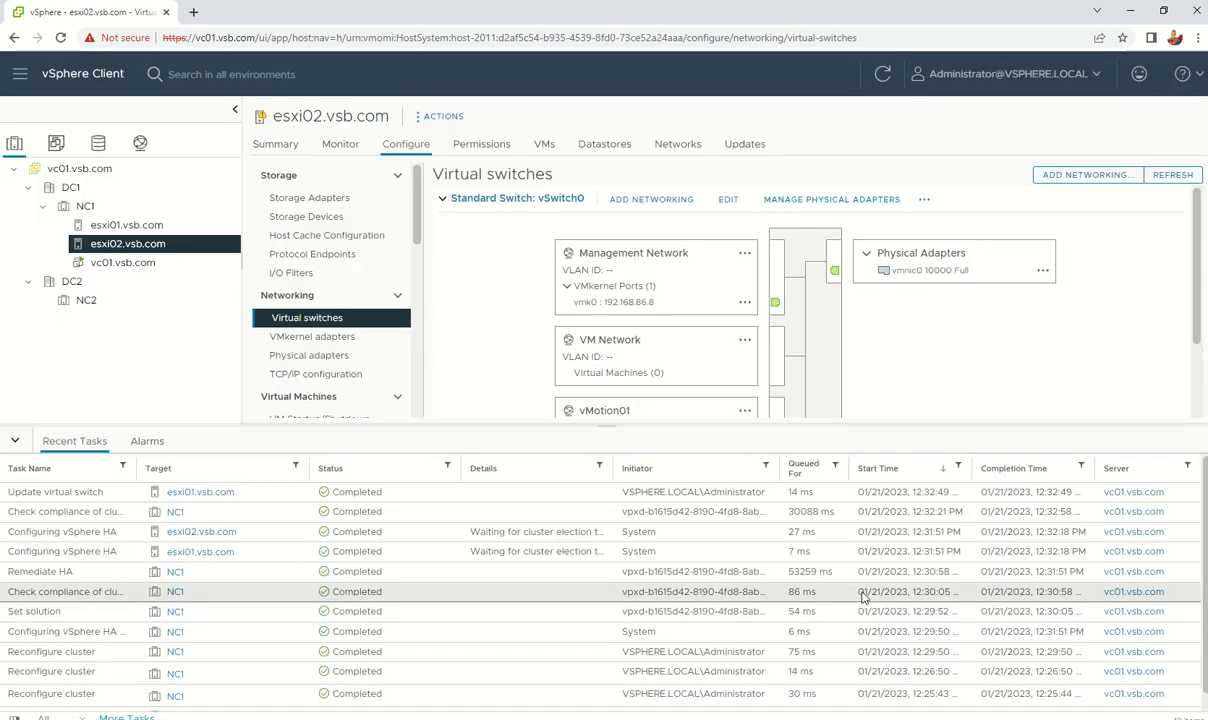
click(110, 226)
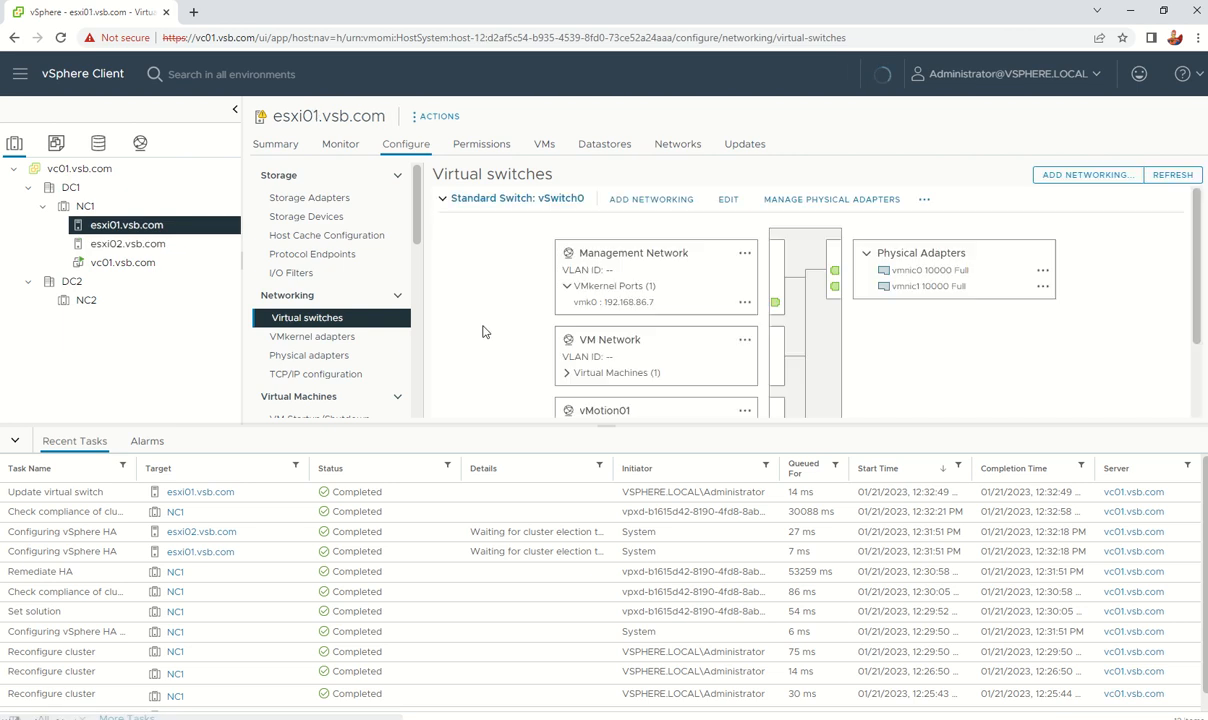
Step: Suppress the 'no management network redundancy' warning on esxi01's Summary
click(272, 145)
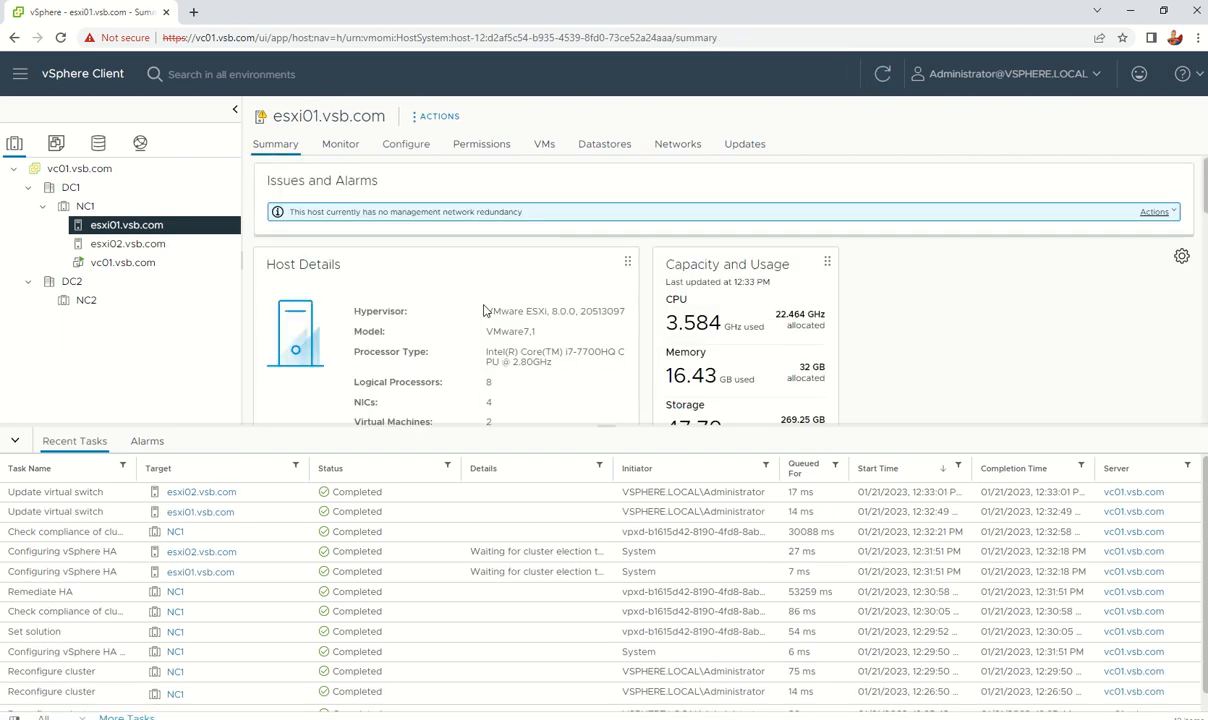
click(1167, 215)
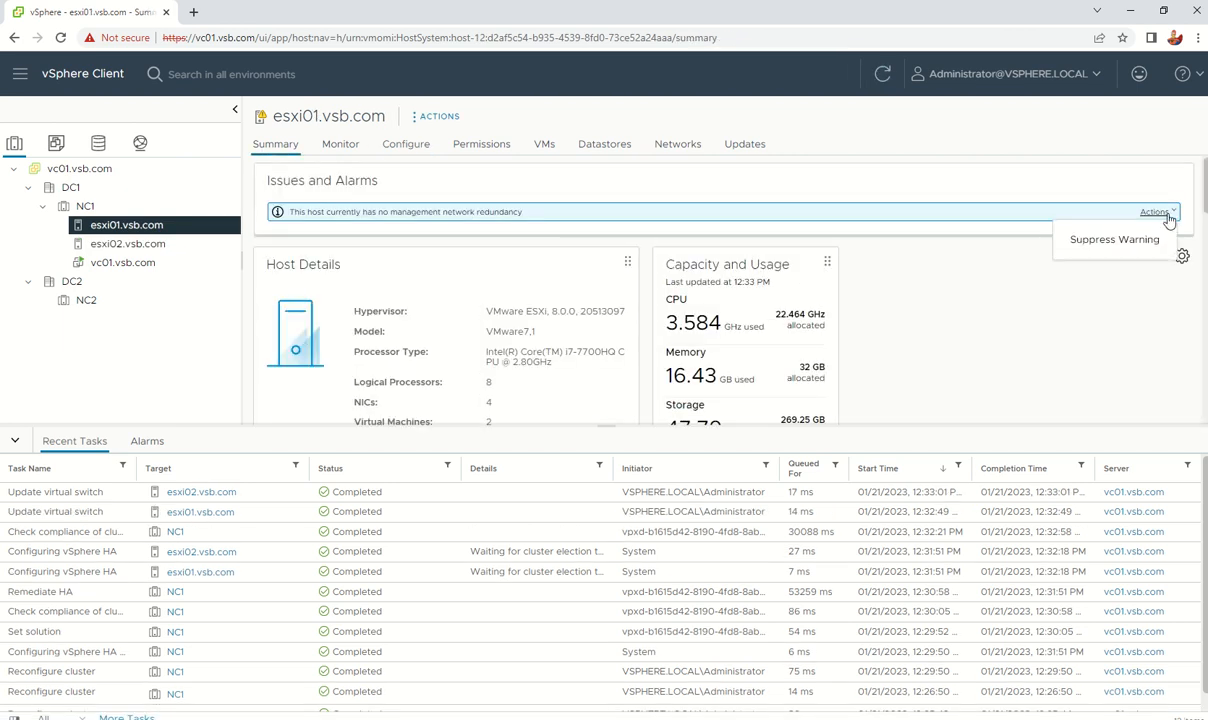
click(1131, 277)
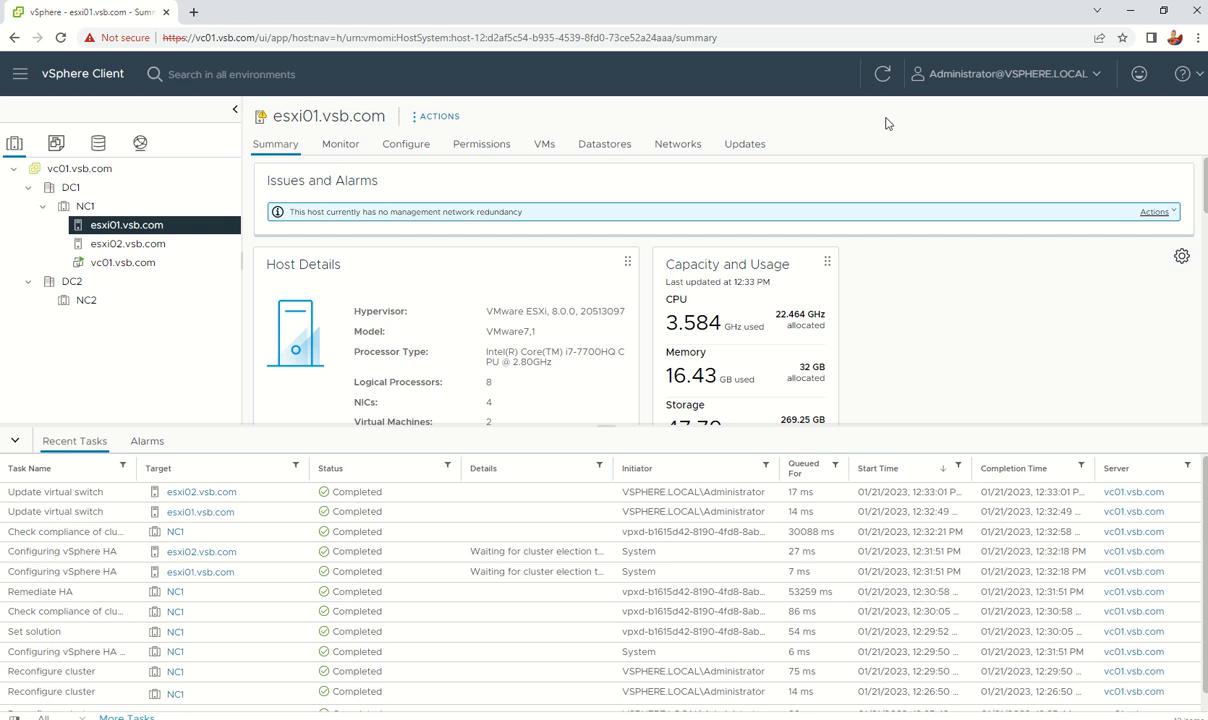
click(883, 75)
click(1162, 211)
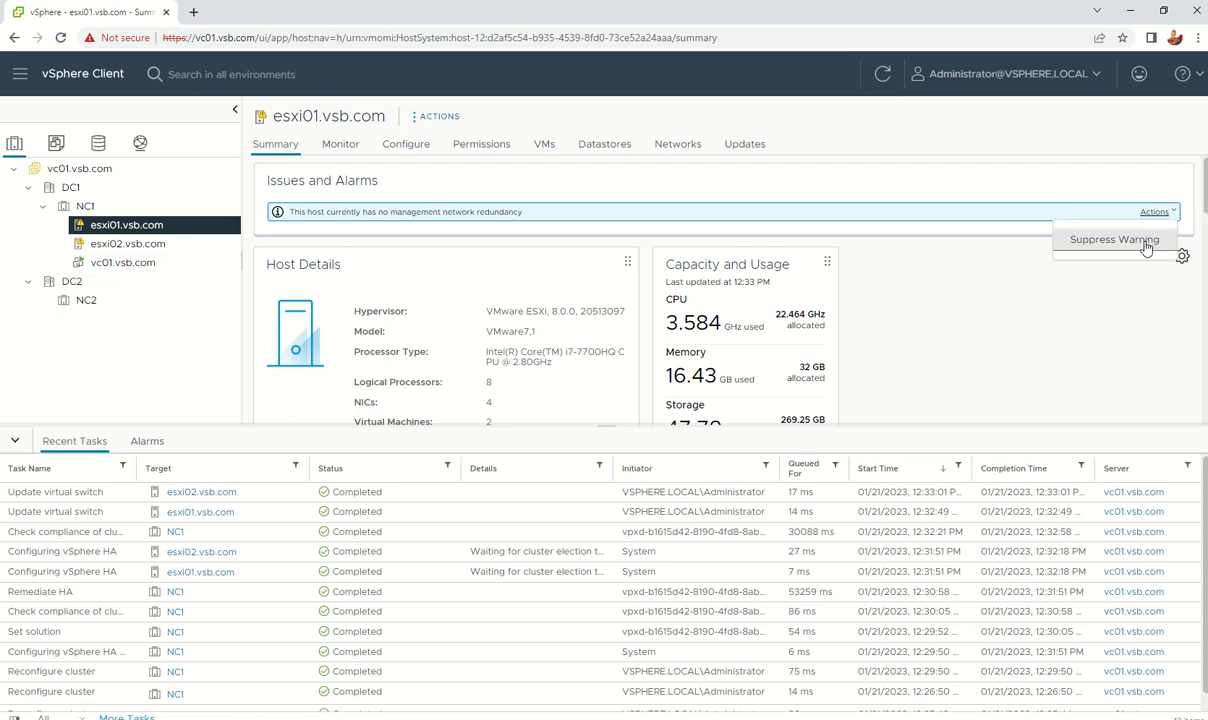
click(1085, 232)
click(770, 460)
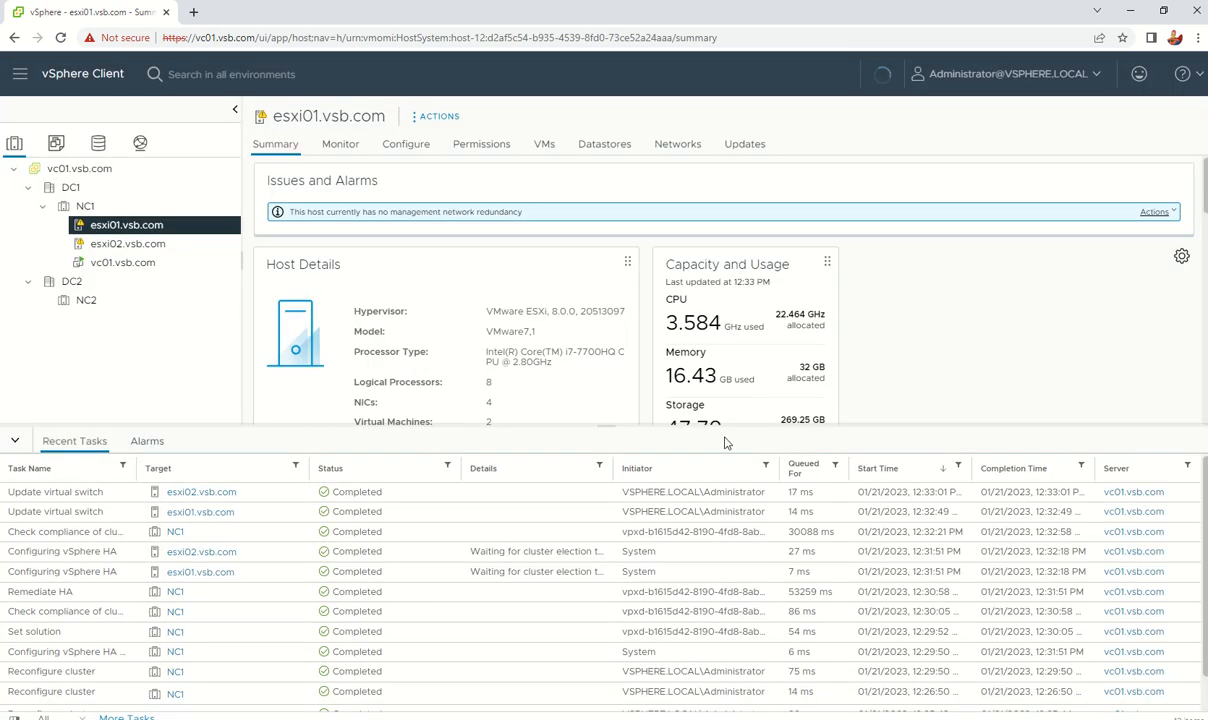
Step: View esxi02's summary, widen the Task Name column, and open NC1's task history
click(119, 243)
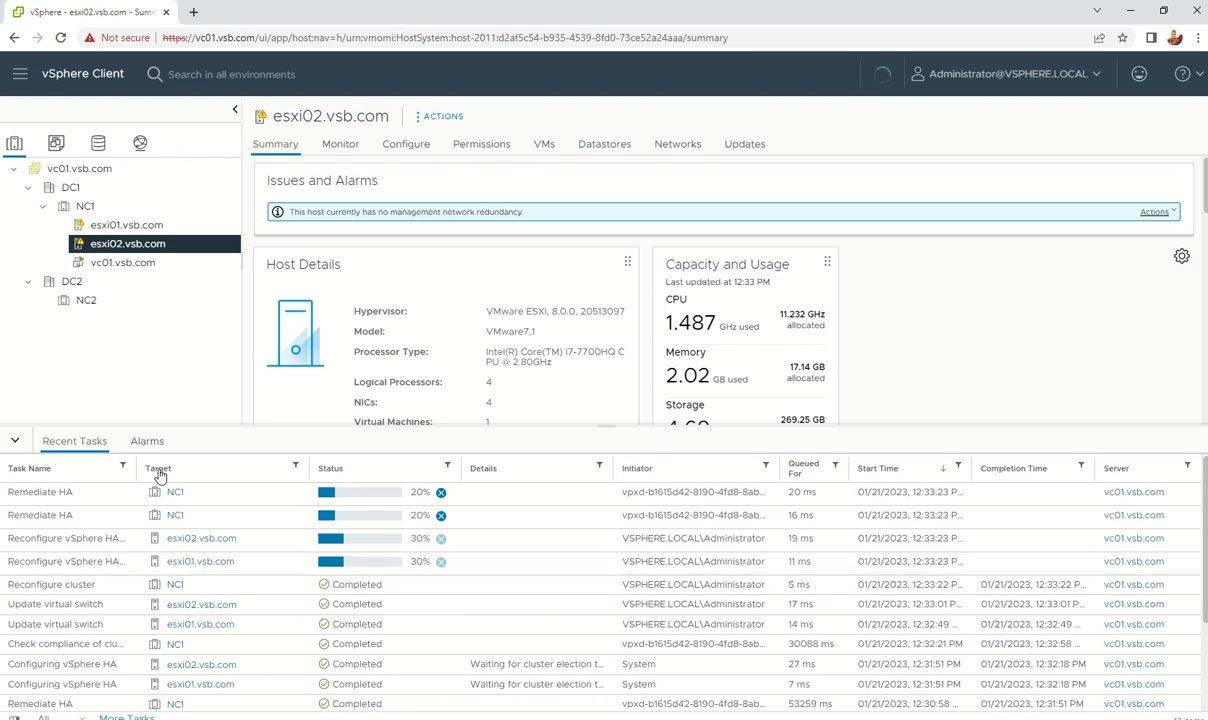
drag(136, 467, 257, 467)
click(95, 213)
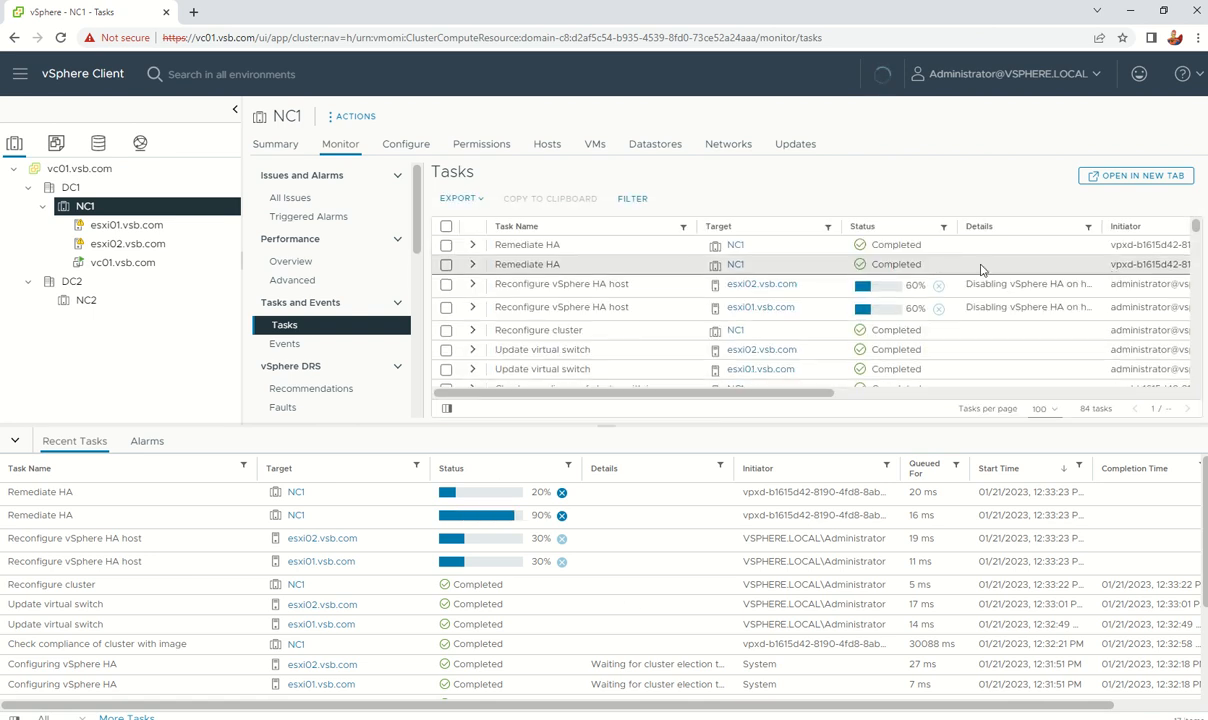
Step: Open NC1's Configure > vSphere Availability page to confirm vSphere HA is on
click(412, 150)
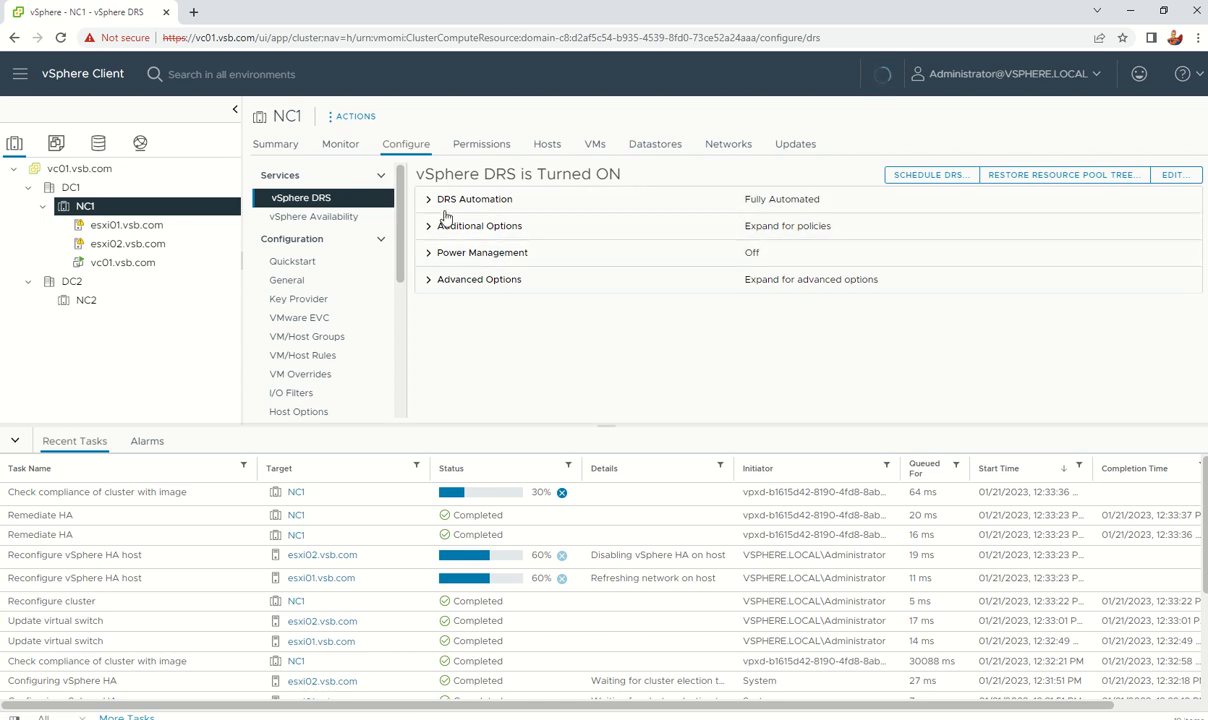
click(355, 218)
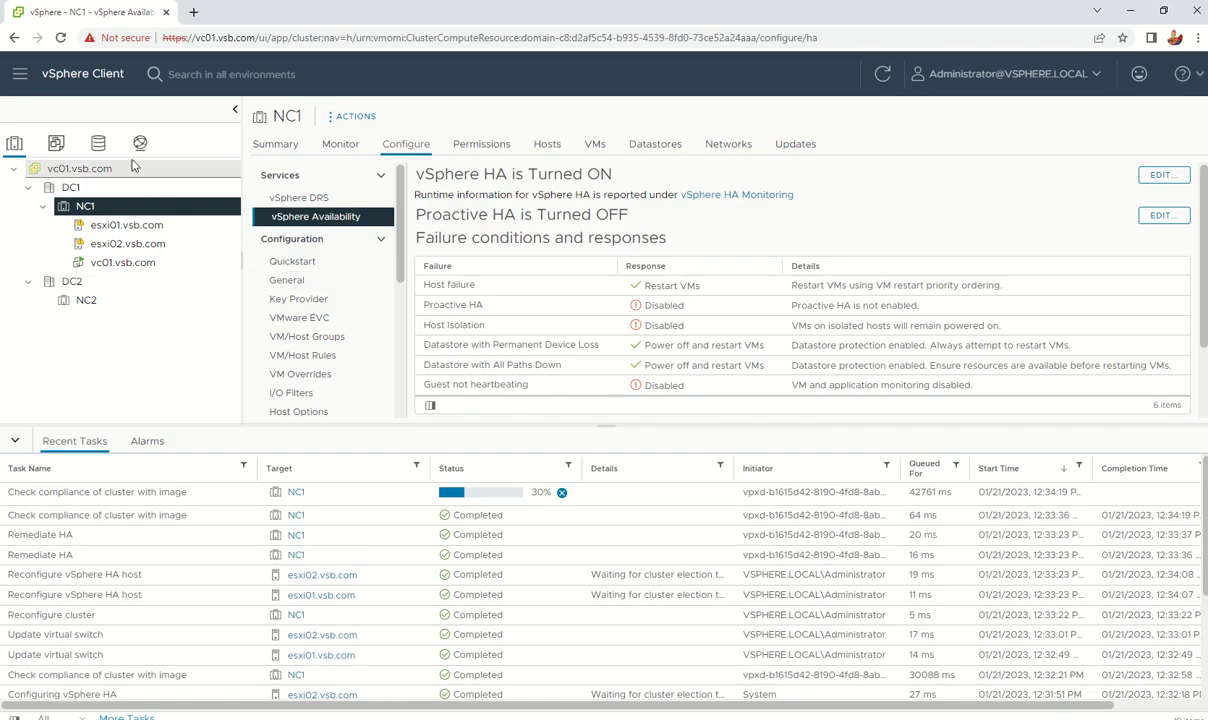
Step: Browse DC1's hosts from the storage view, opening and dismissing DC1's actions menu
click(98, 142)
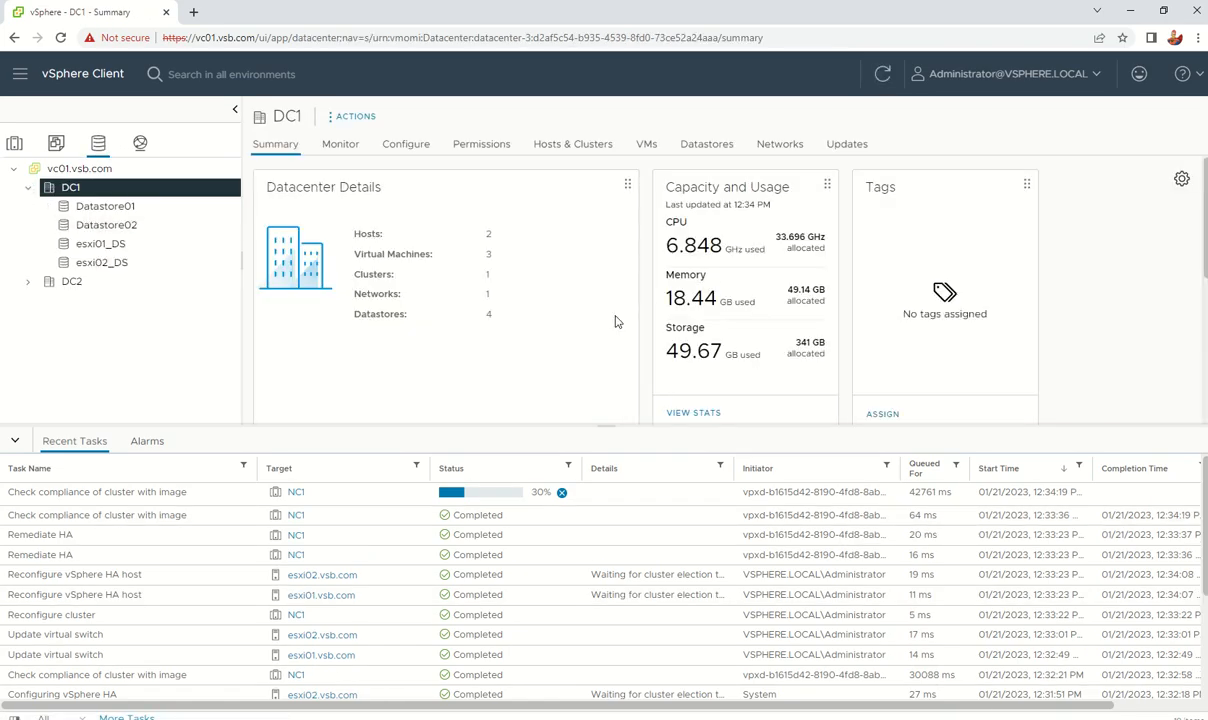
click(568, 147)
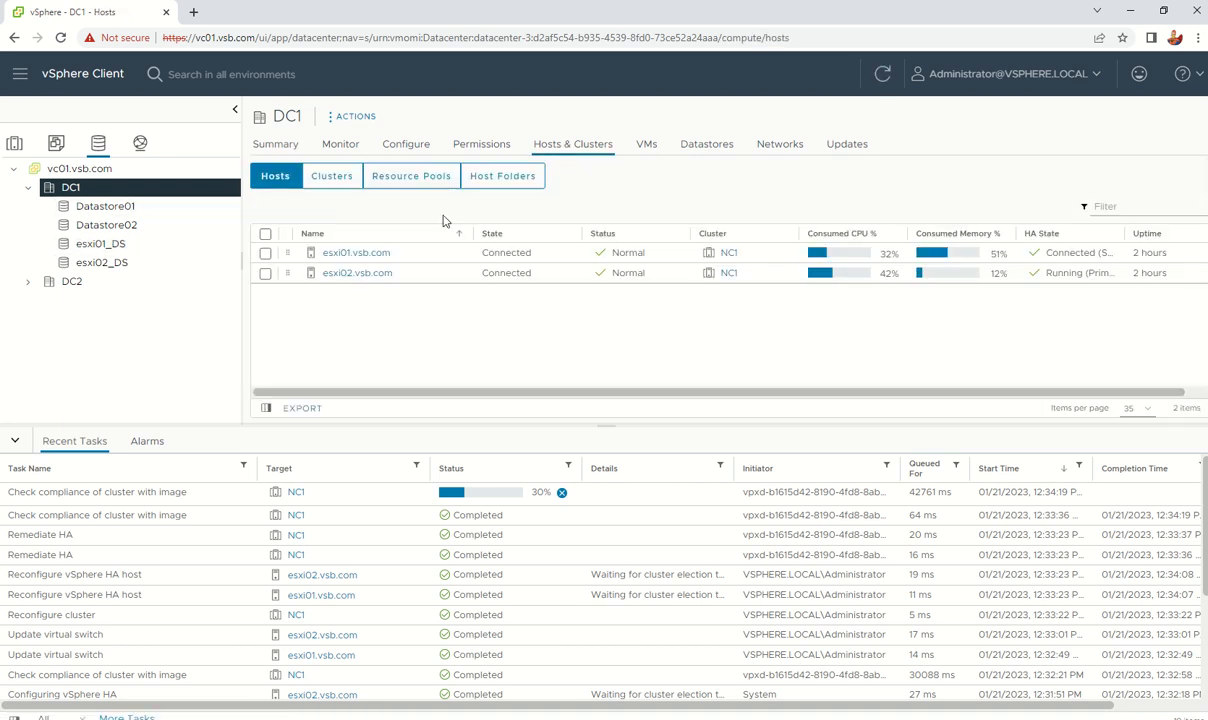
right_click(76, 191)
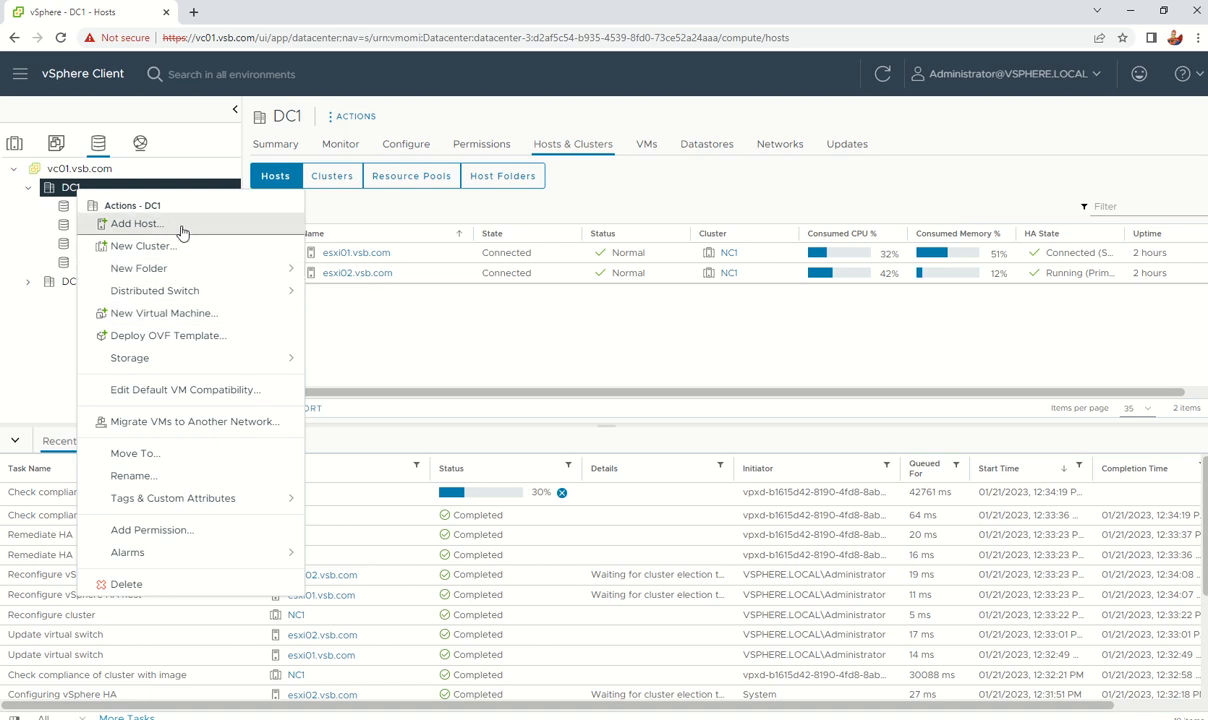
click(409, 300)
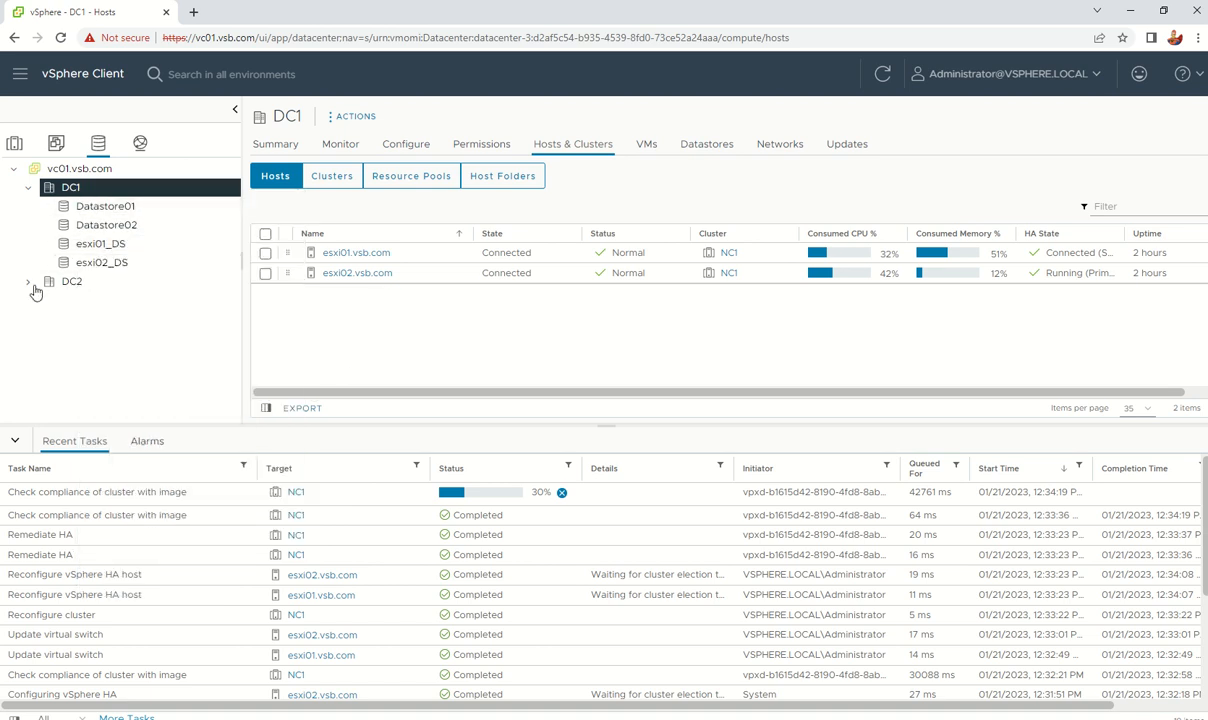
Step: Review host esxi01.vsb.com's storage actions and its datastores Datastore01 and Datastore02
click(14, 144)
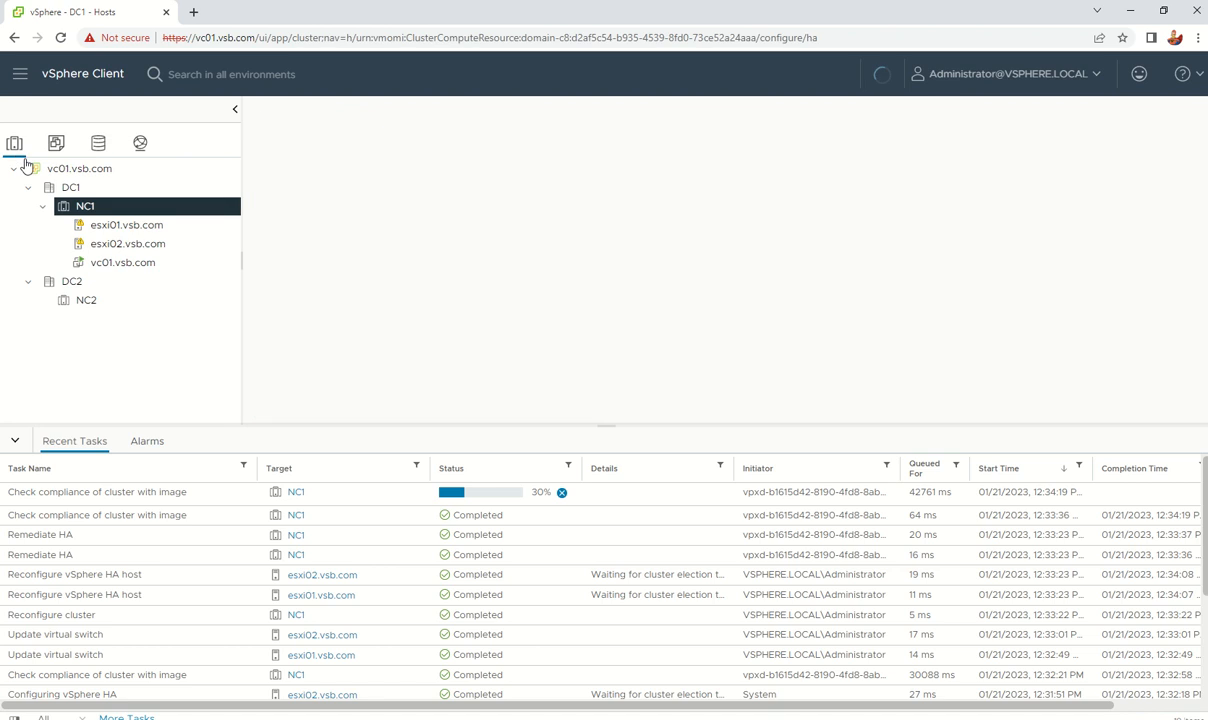
right_click(117, 228)
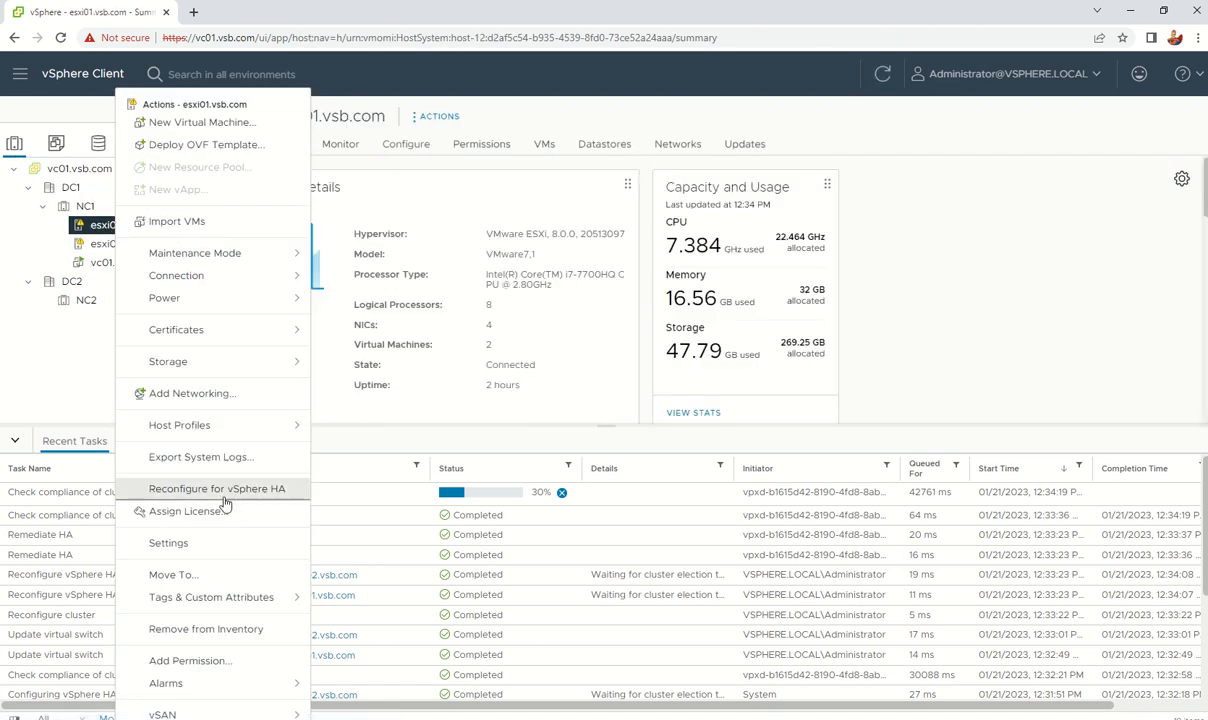
click(224, 368)
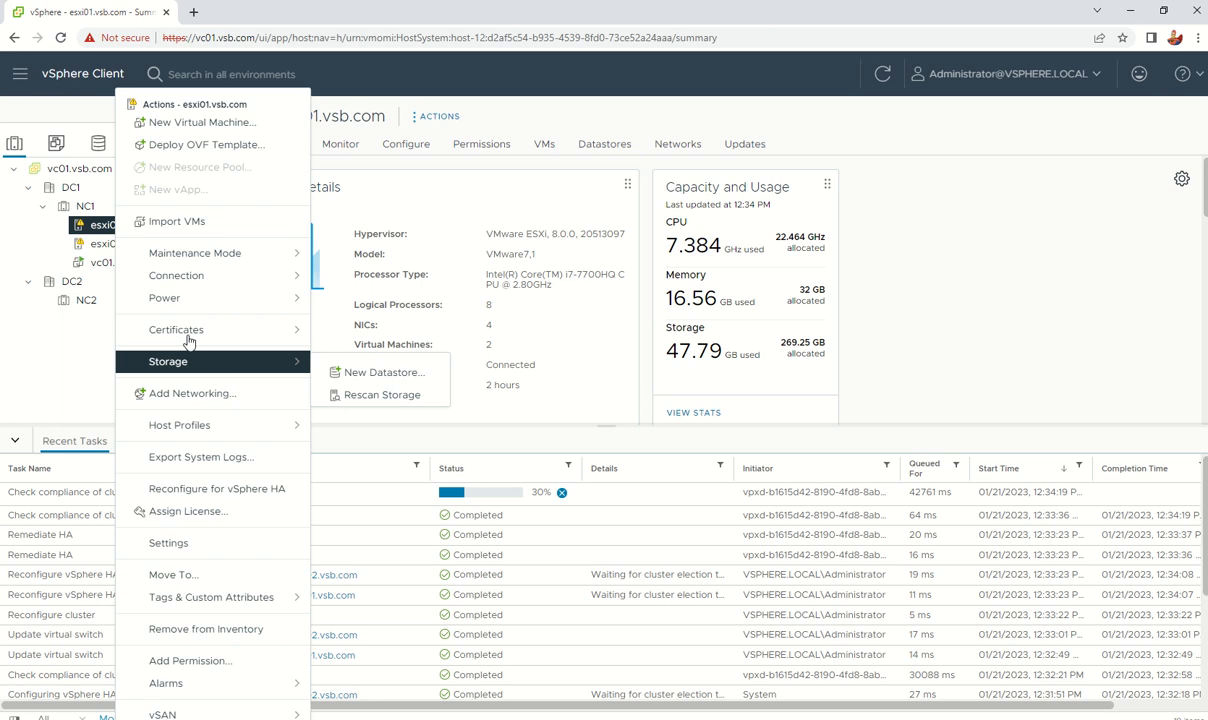
click(552, 195)
click(604, 143)
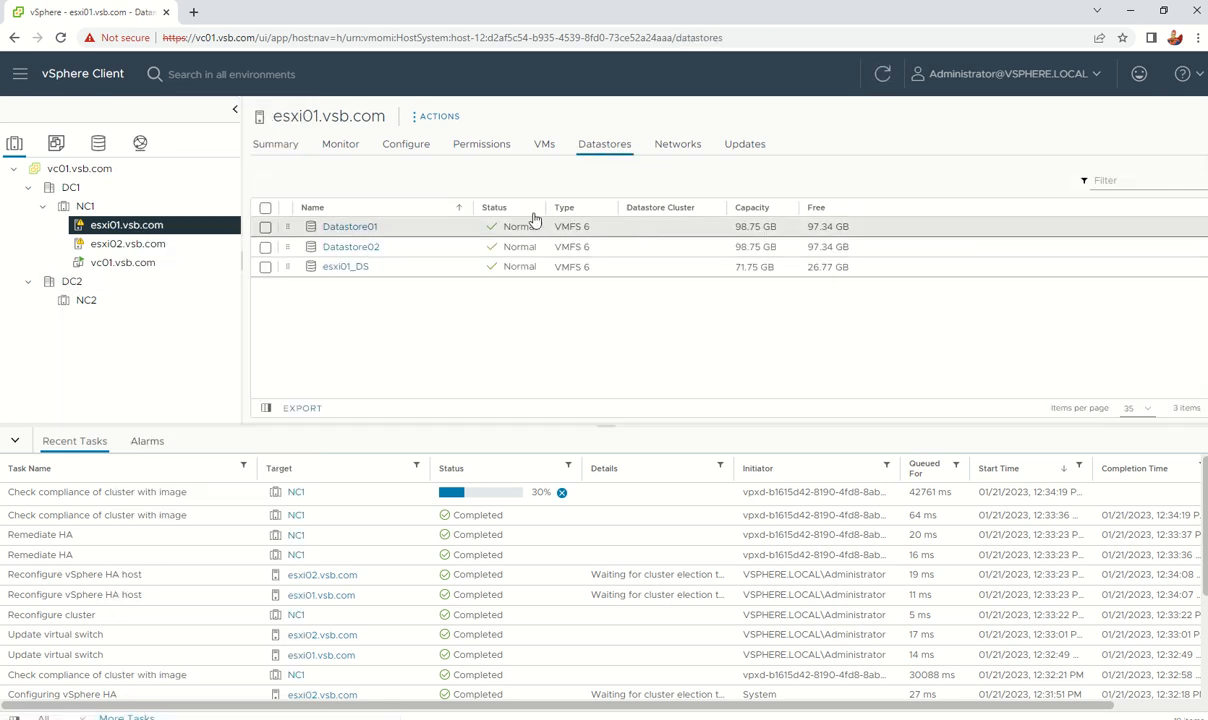
click(265, 226)
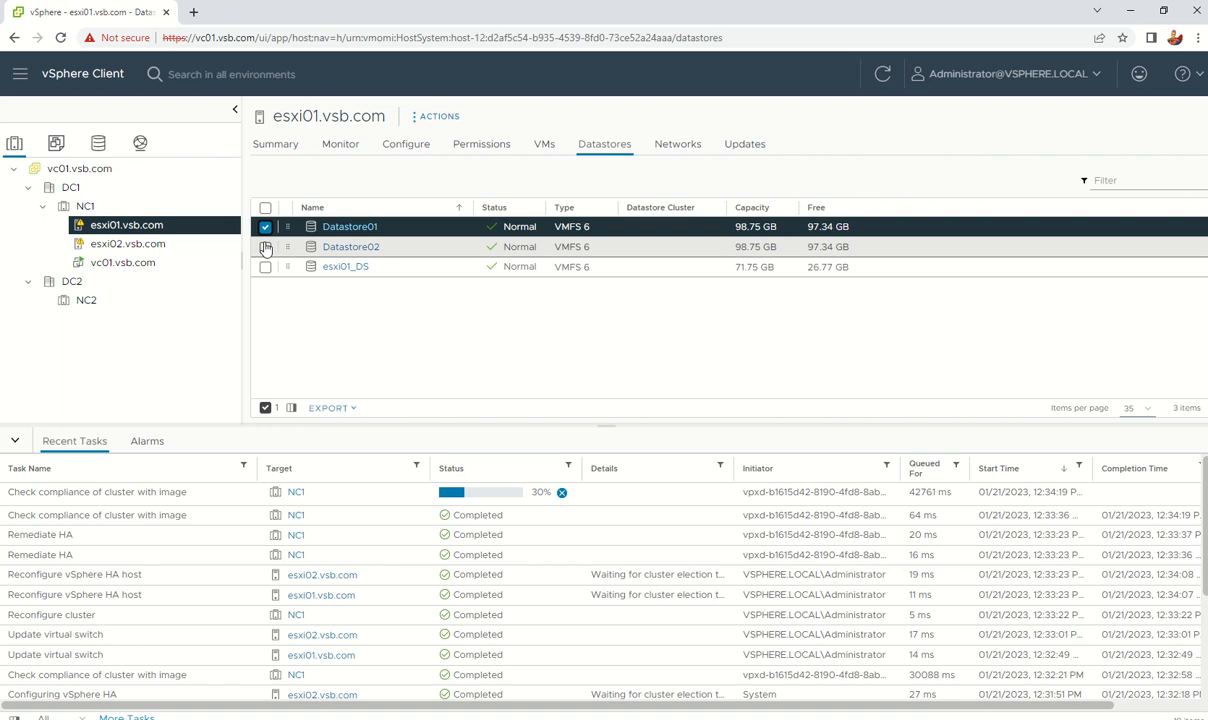
click(265, 246)
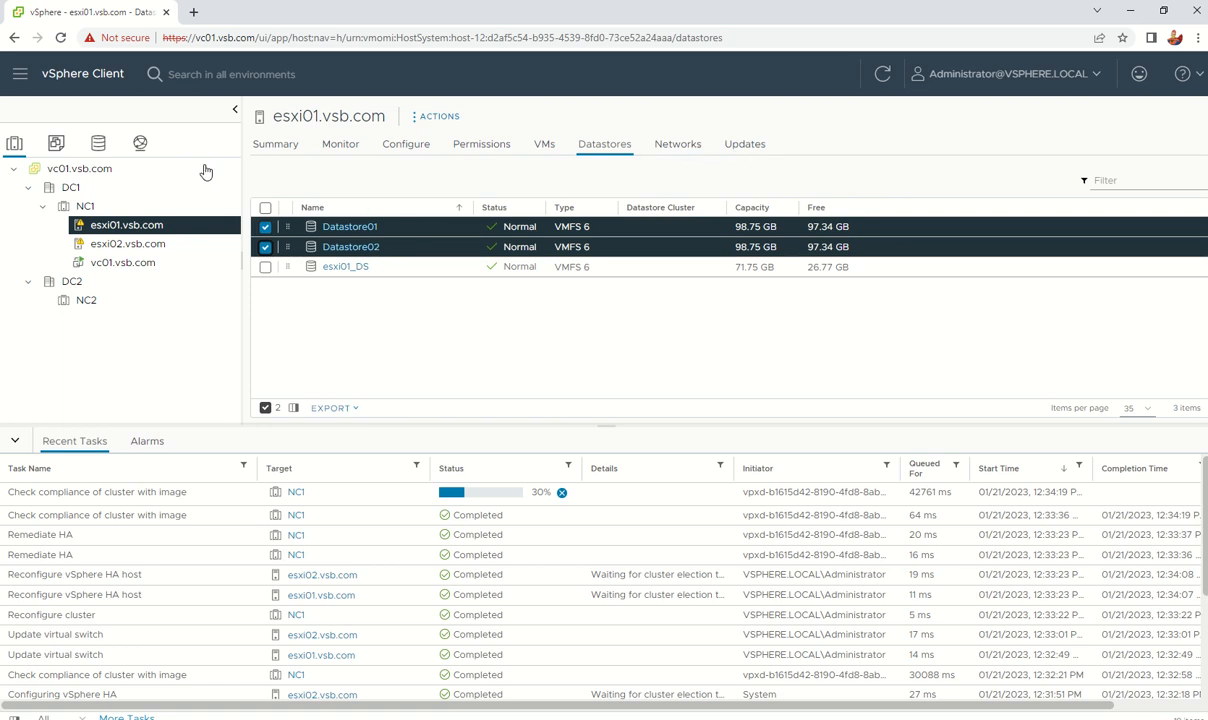
Step: Show DC1's clusters and configuration settings from the storage view
click(98, 143)
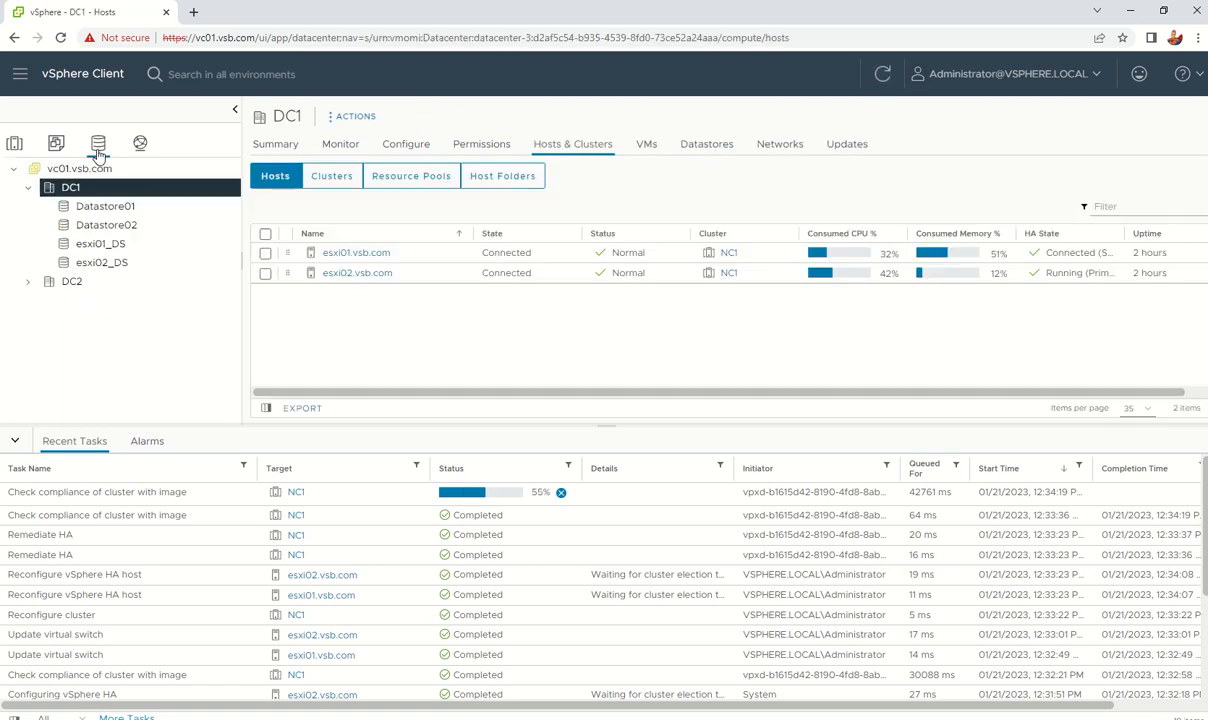
click(325, 176)
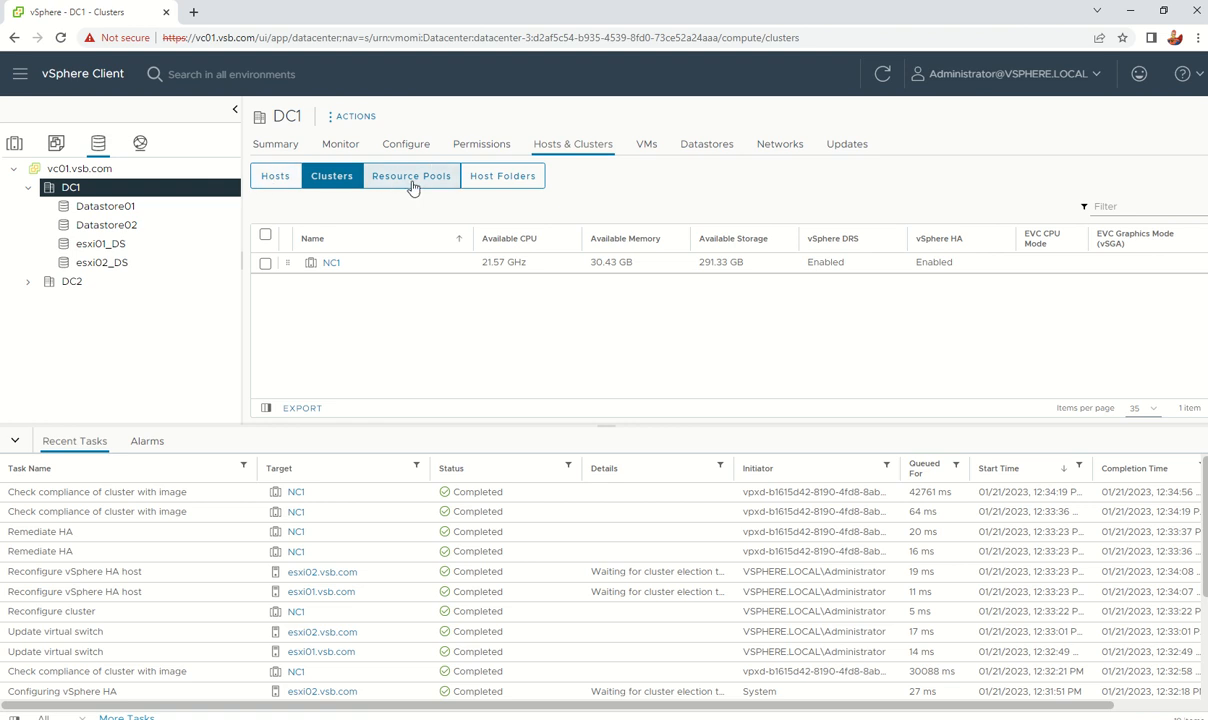
click(404, 147)
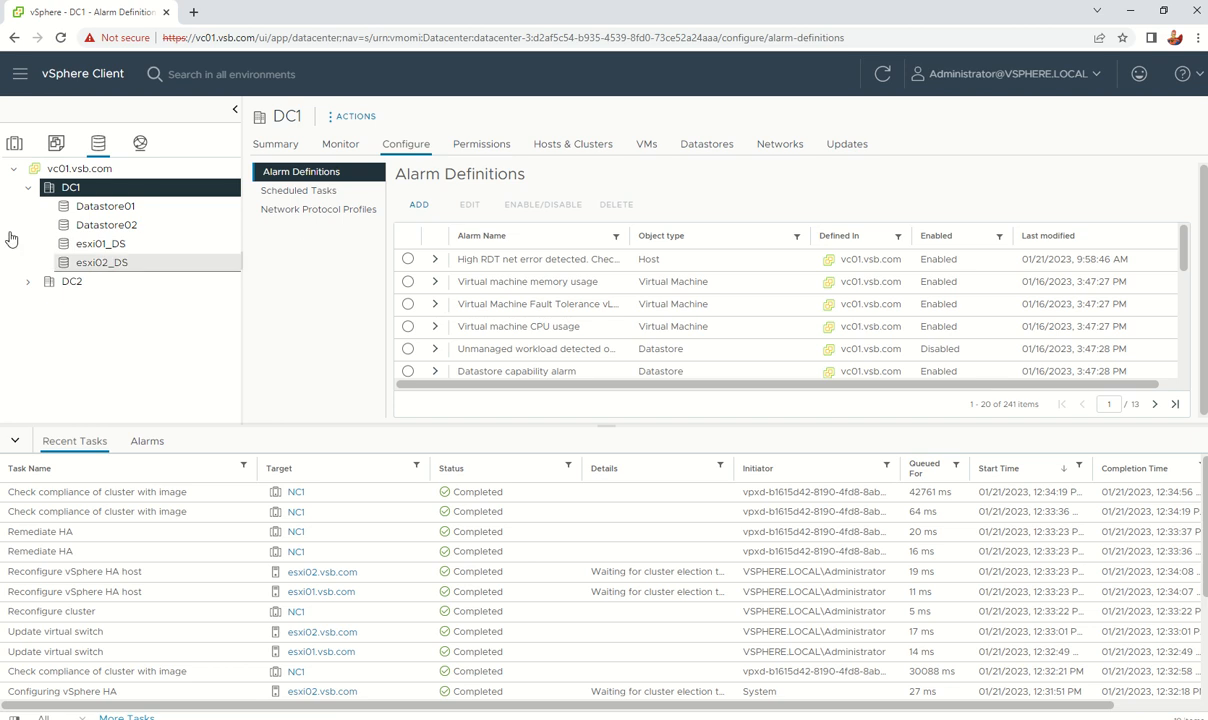
Step: Inspect cluster NC1's vCLS datastore placement, then return to DC1's Alarm Definitions
click(56, 143)
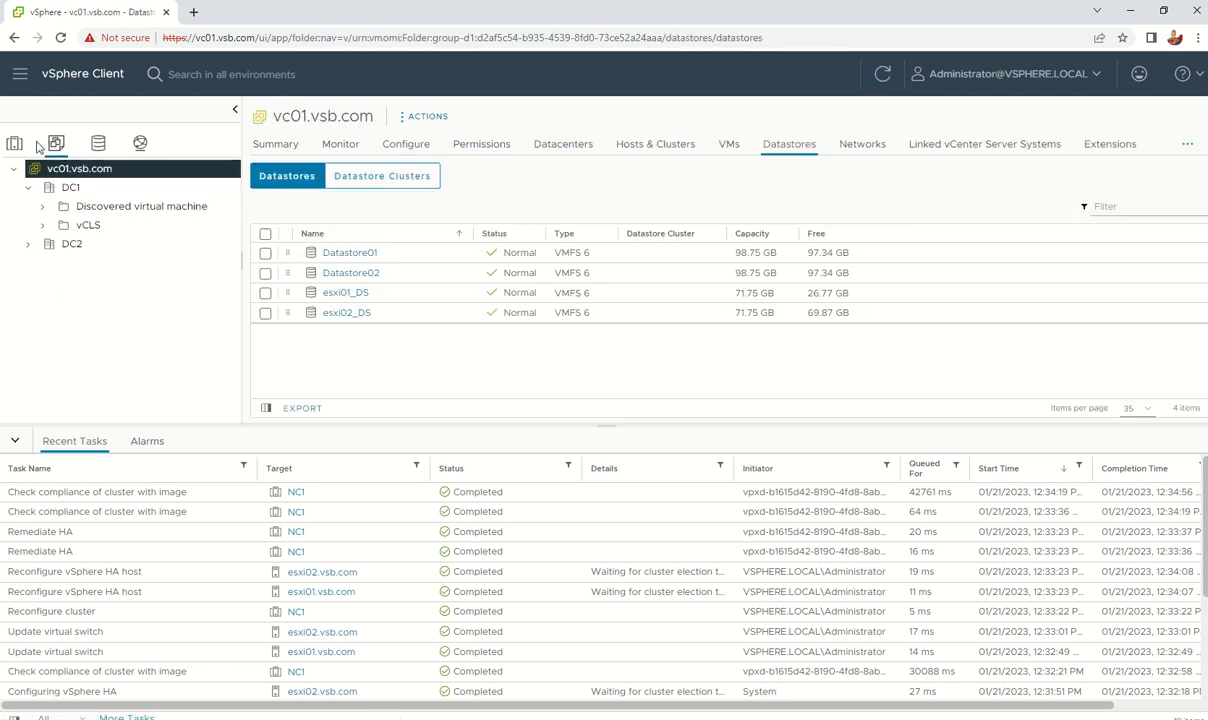
click(15, 142)
click(198, 198)
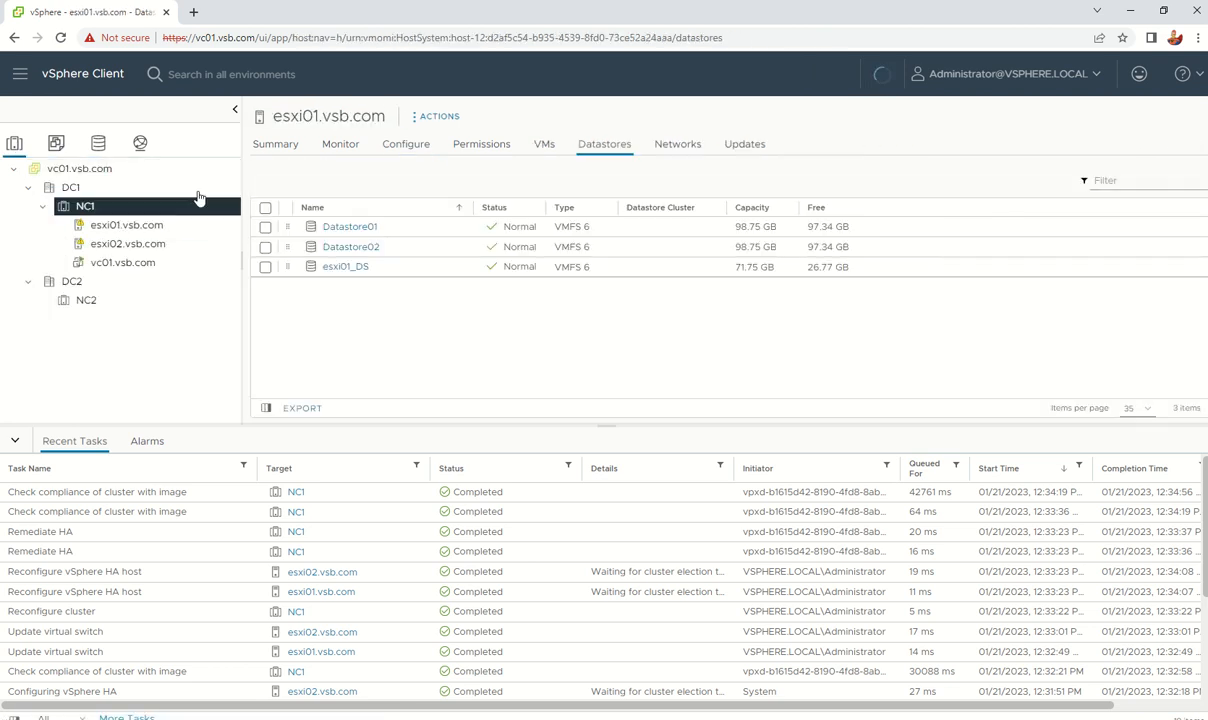
scroll(343, 316, down, 5)
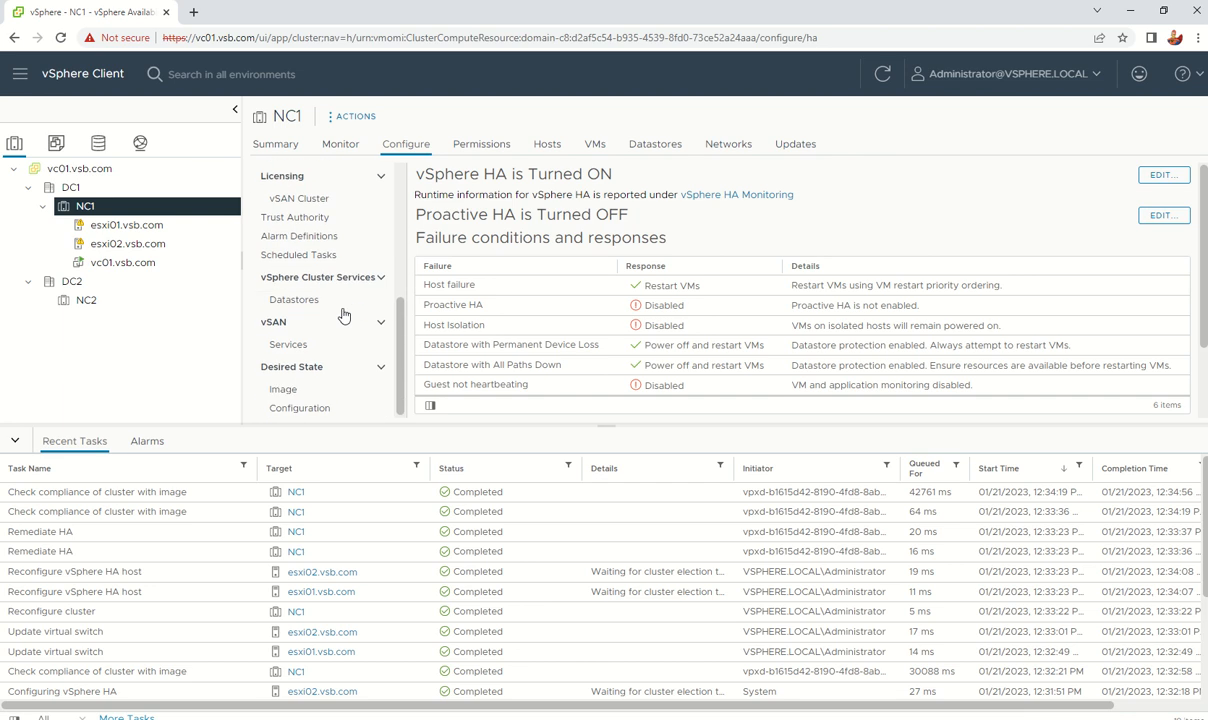
click(340, 306)
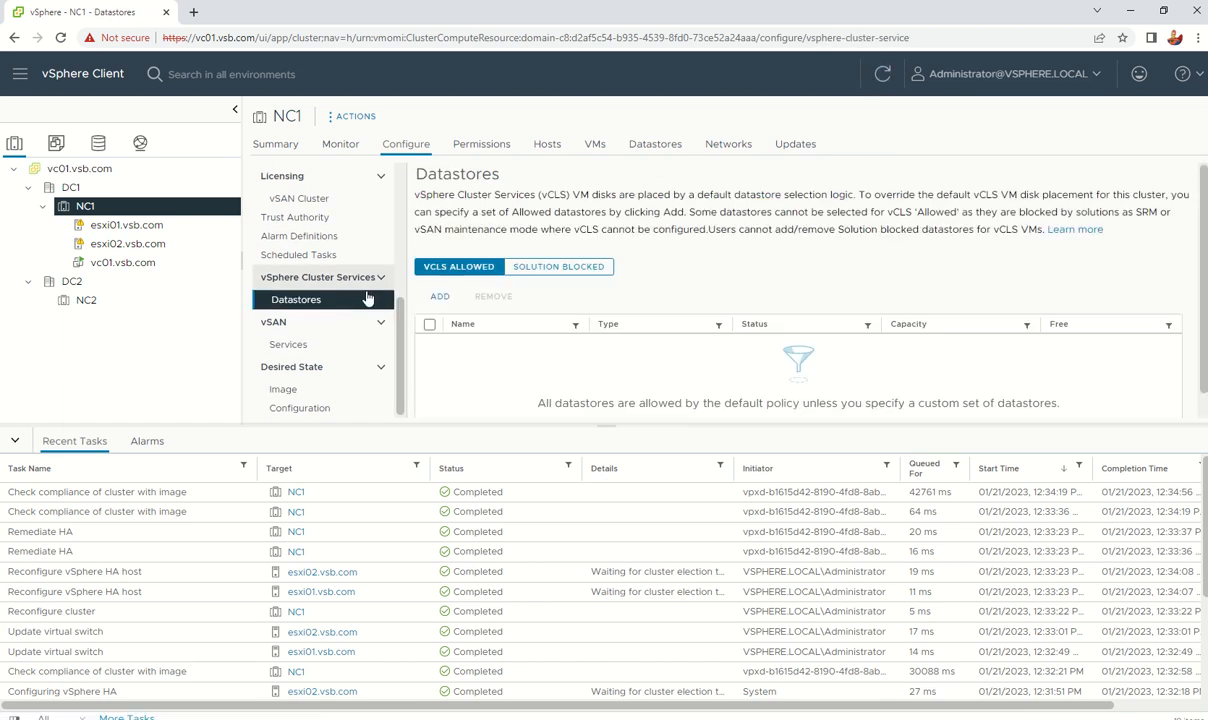
scroll(345, 320, up, 5)
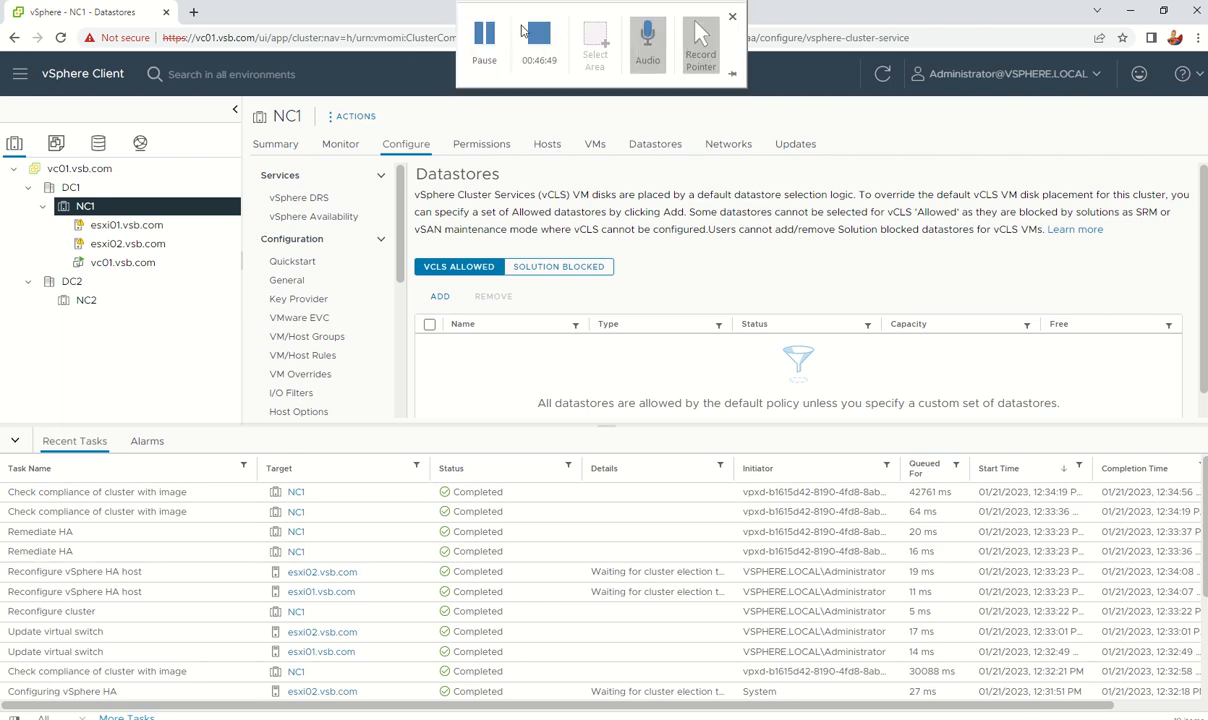
click(484, 34)
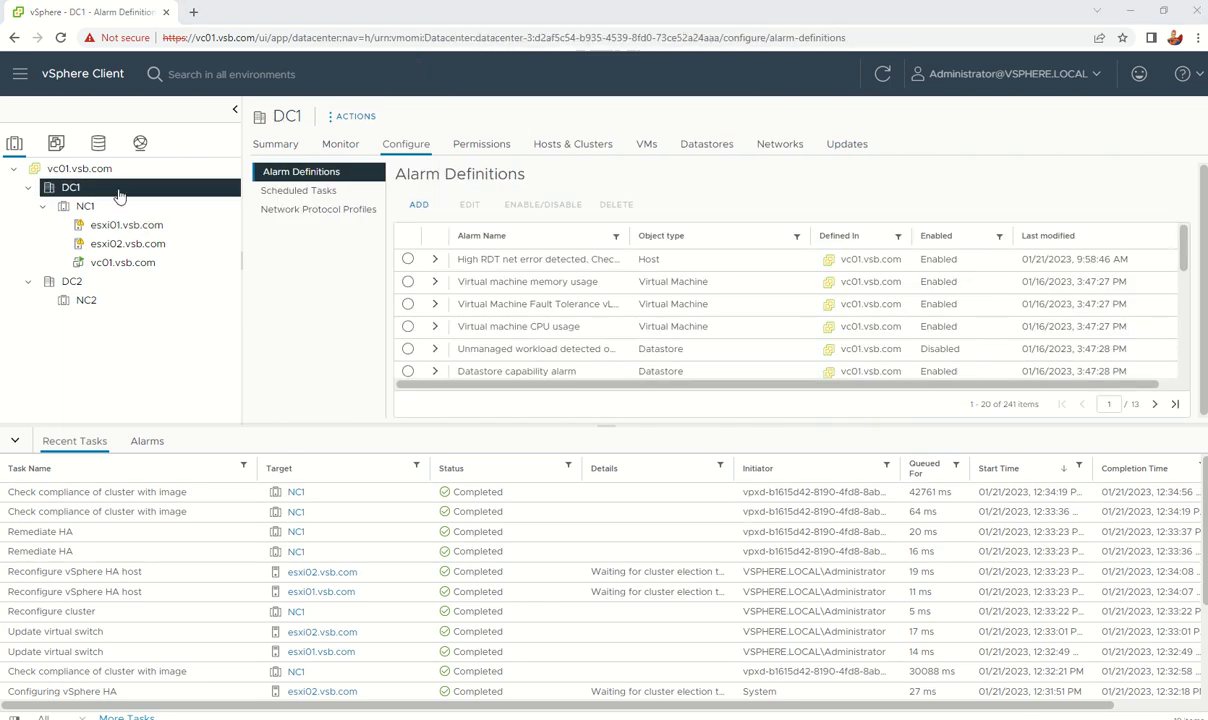
Step: Open DC1's Storage actions menu to reach New Datastore Cluster
right_click(68, 193)
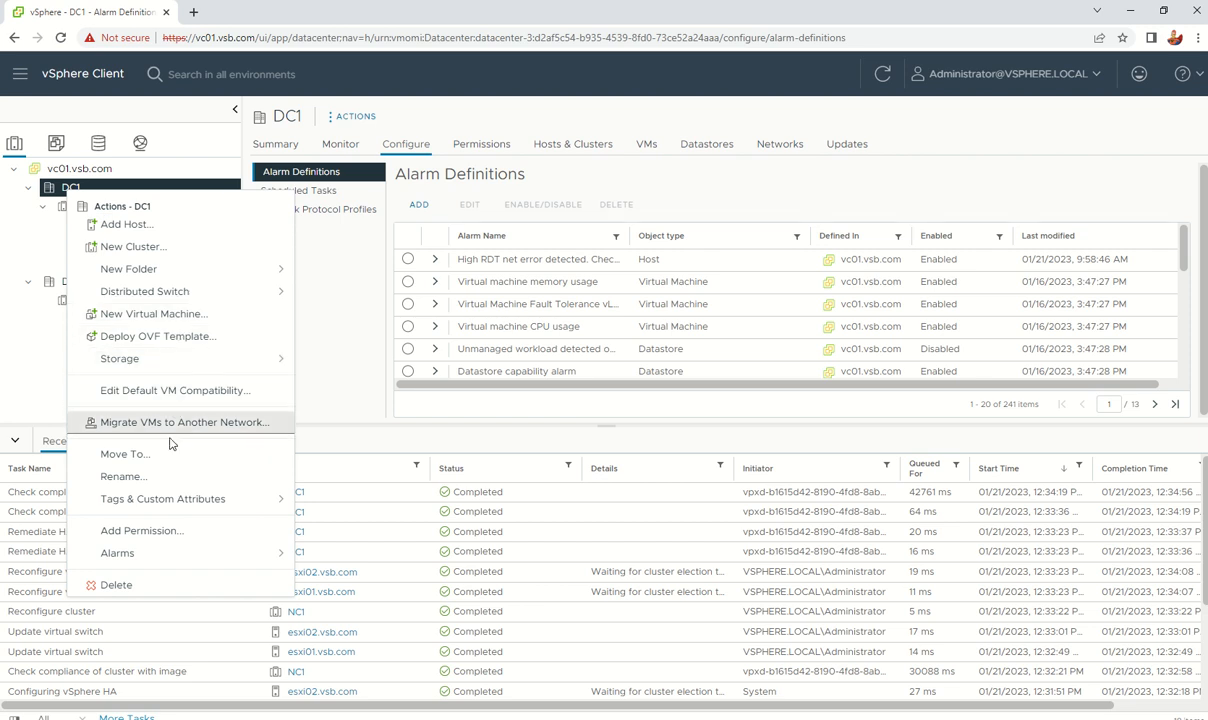
click(185, 371)
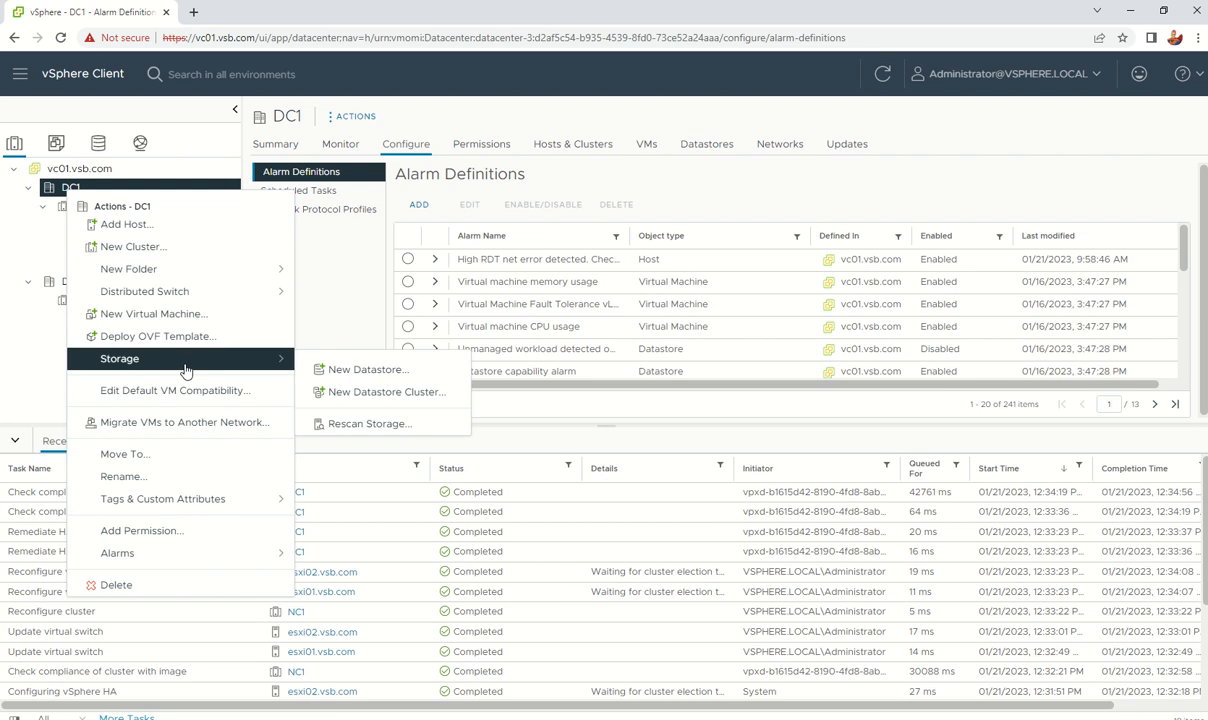
Step: Start the New Datastore Cluster wizard, naming it DCluster01 with VMFS datastore type
click(380, 395)
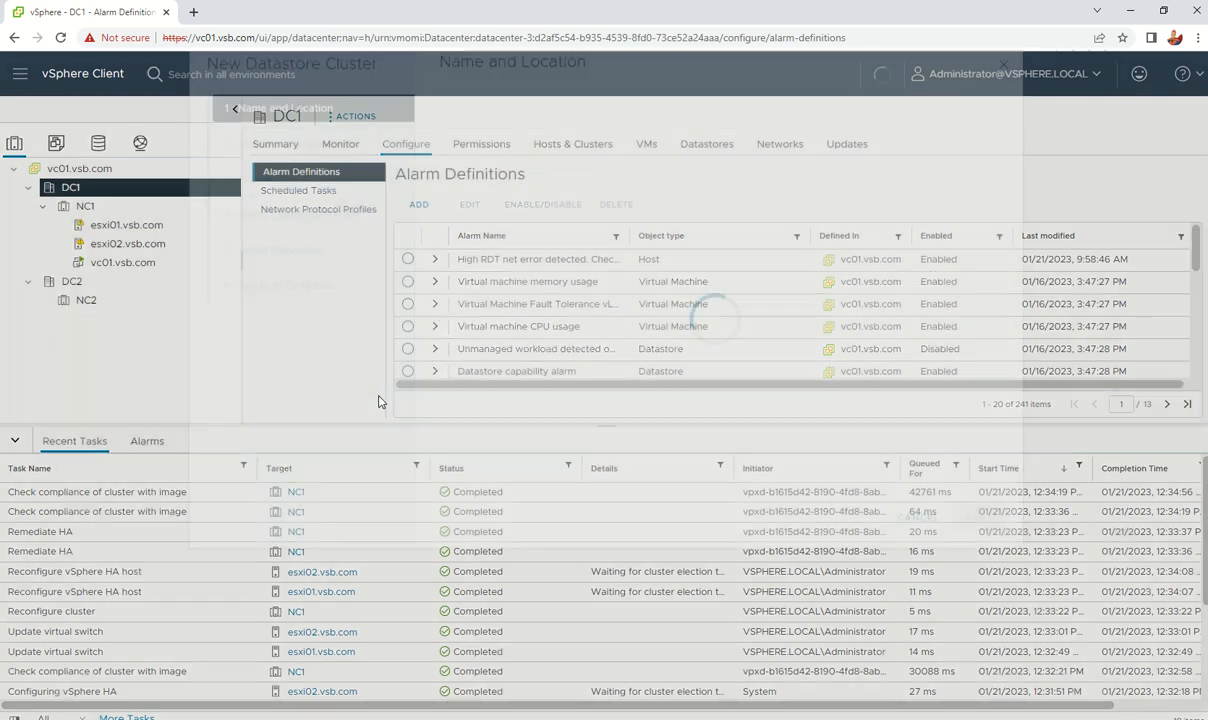
drag(761, 209, 633, 207)
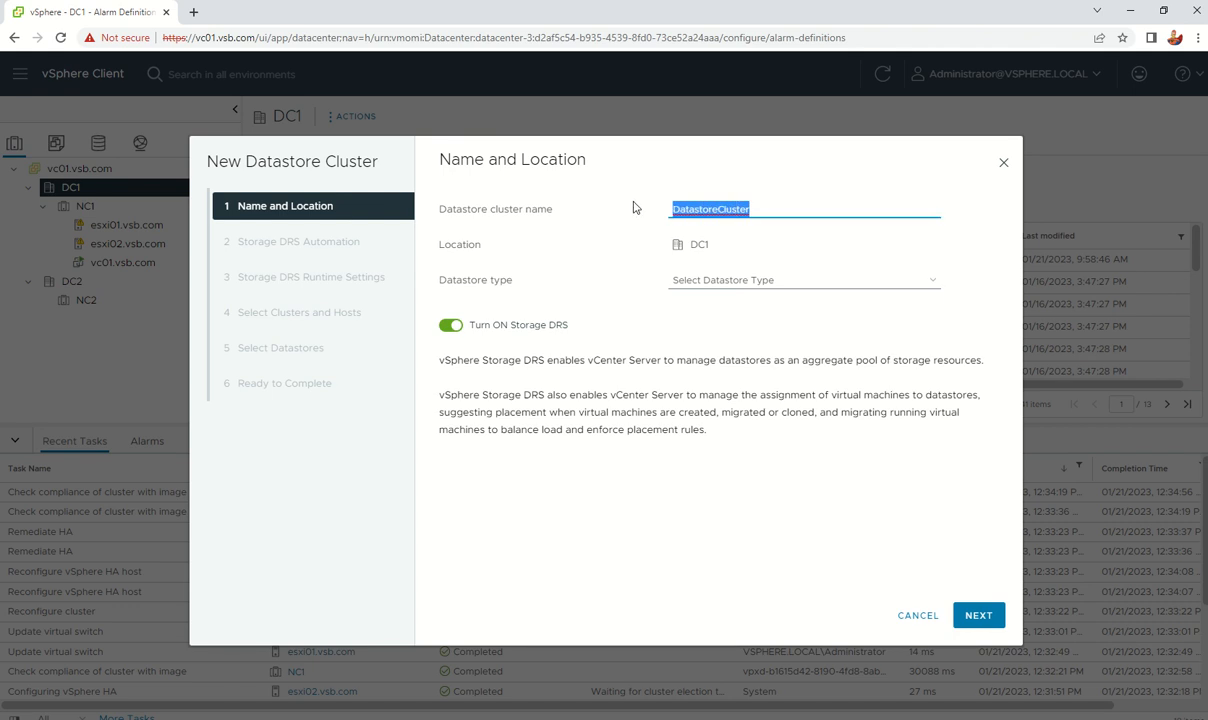
click(694, 209)
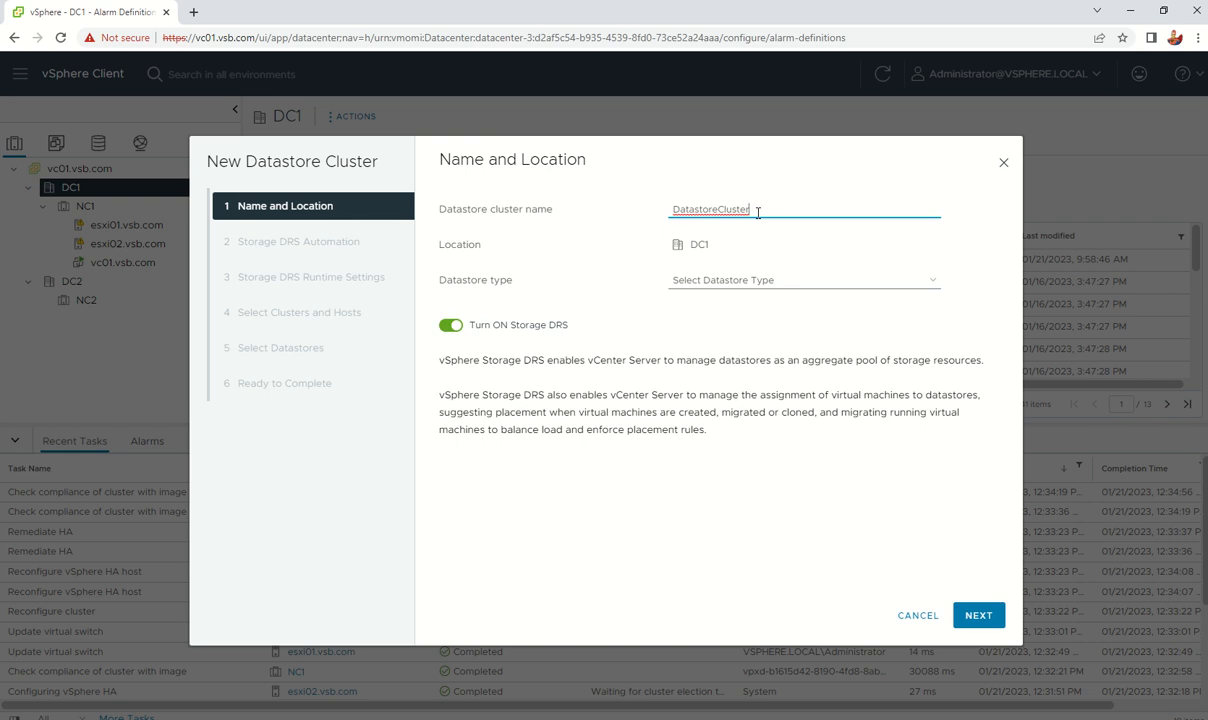
drag(758, 212, 619, 184)
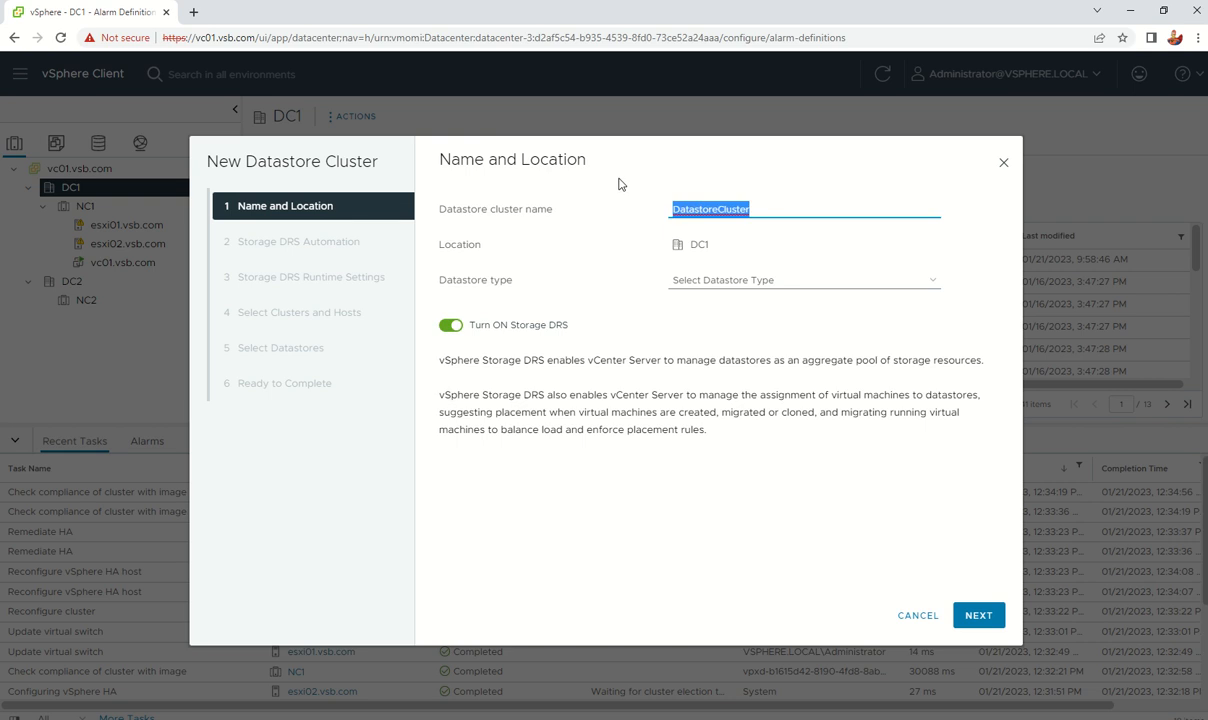
text(D)
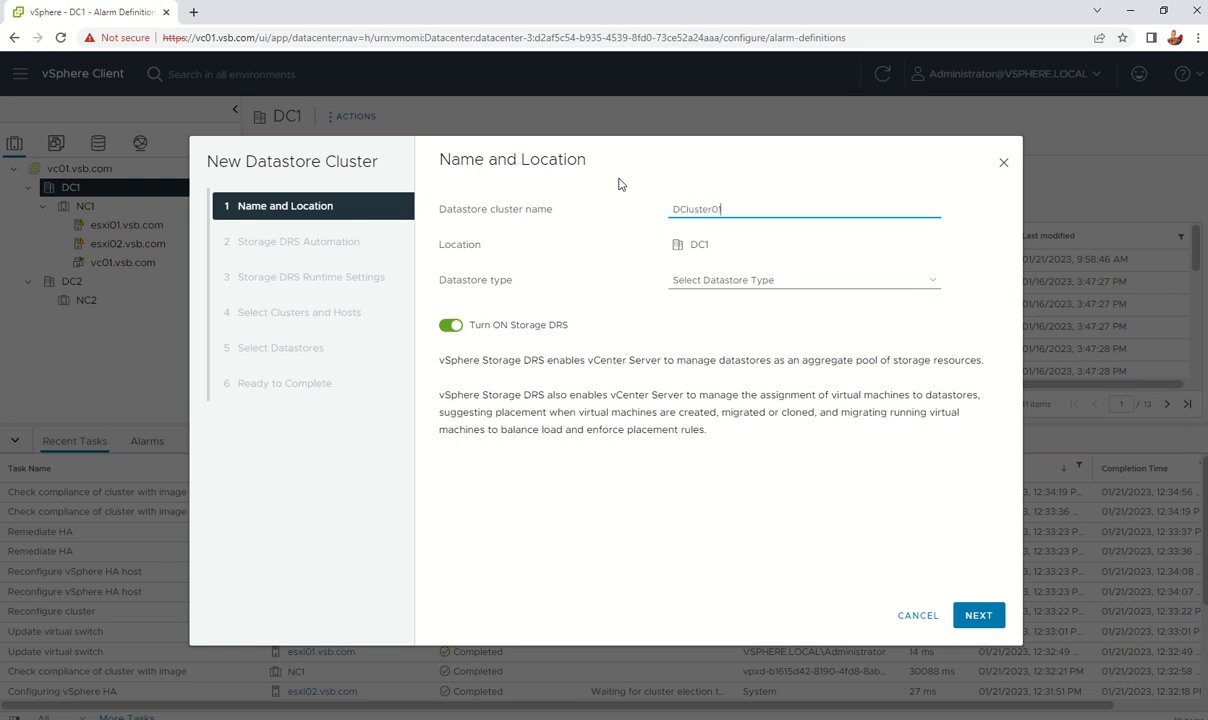
click(686, 279)
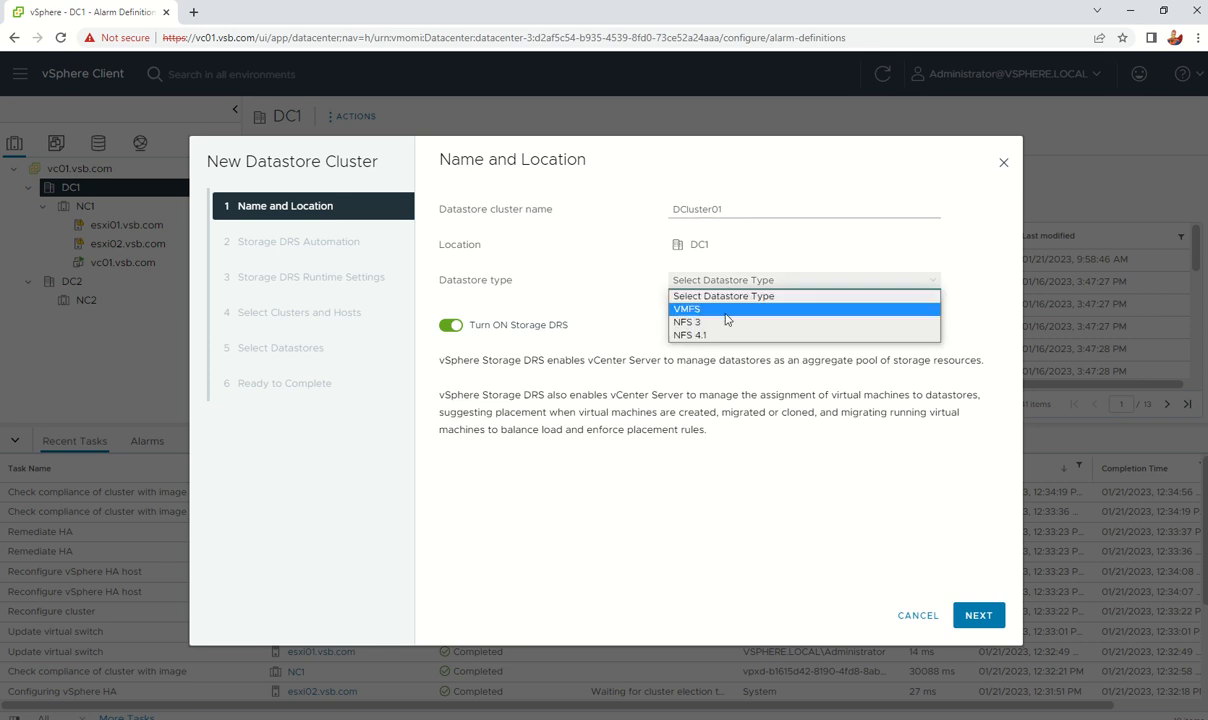
click(727, 312)
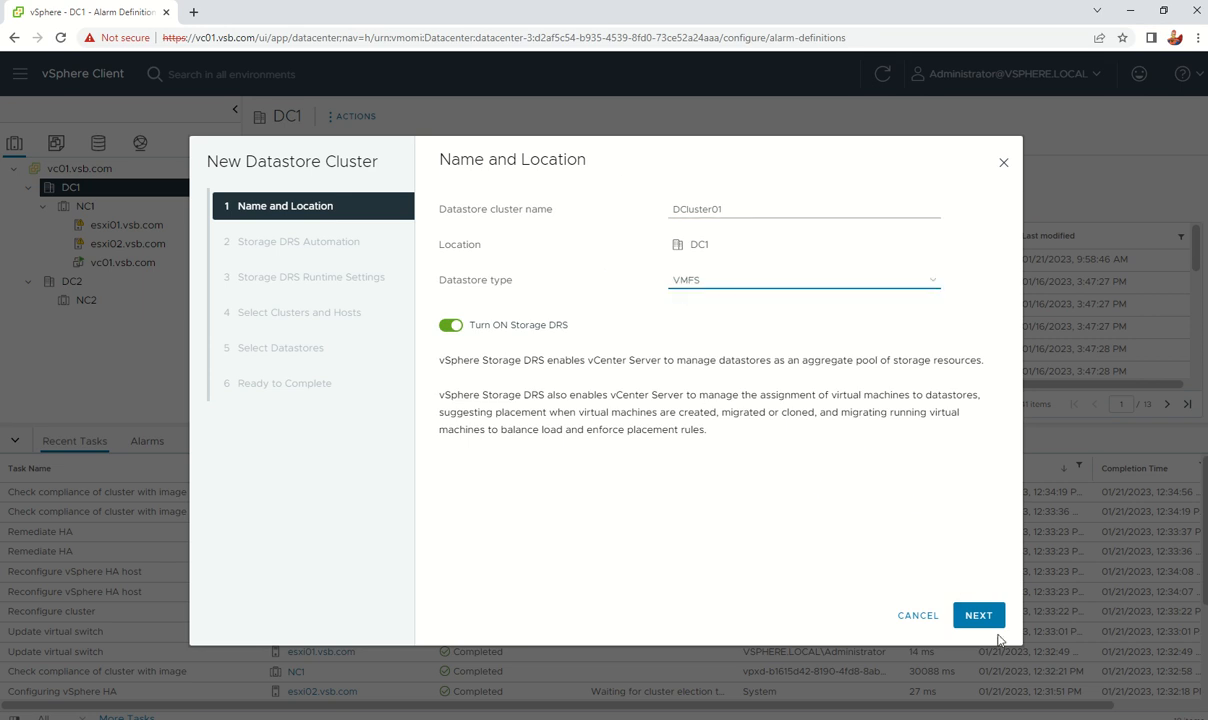
click(975, 615)
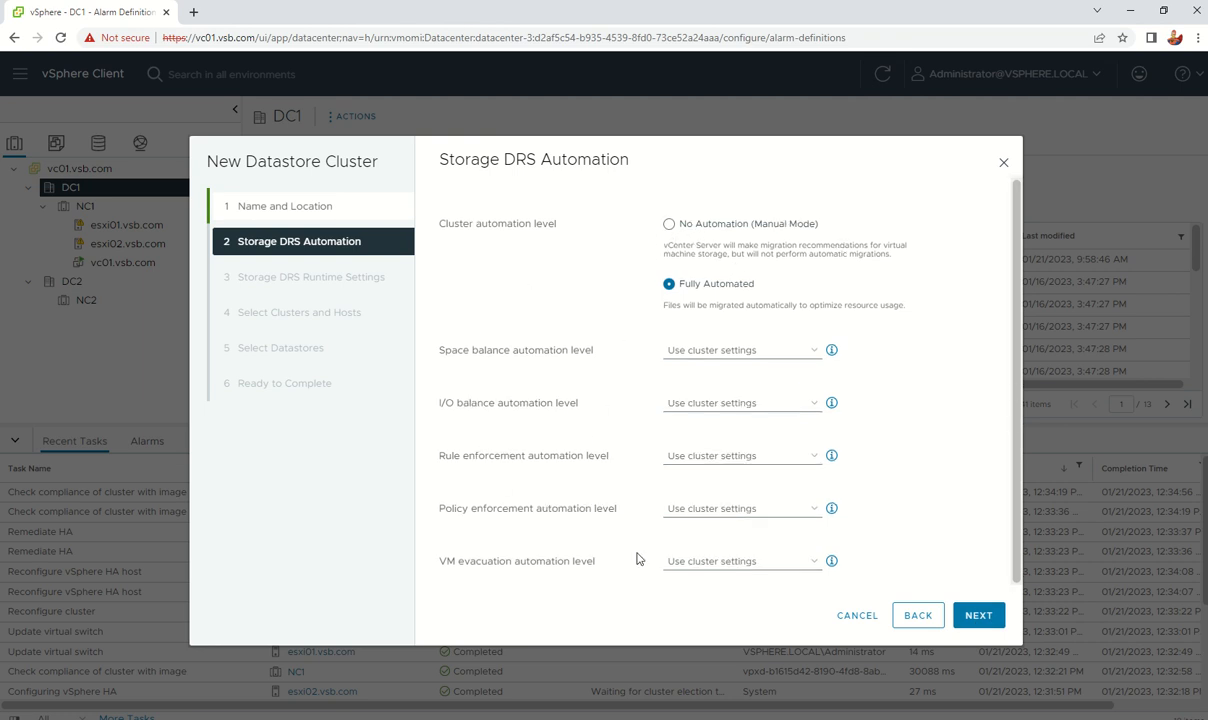
Step: Keep the Storage DRS automation defaults and use a 1 GB minimum free space threshold
click(978, 616)
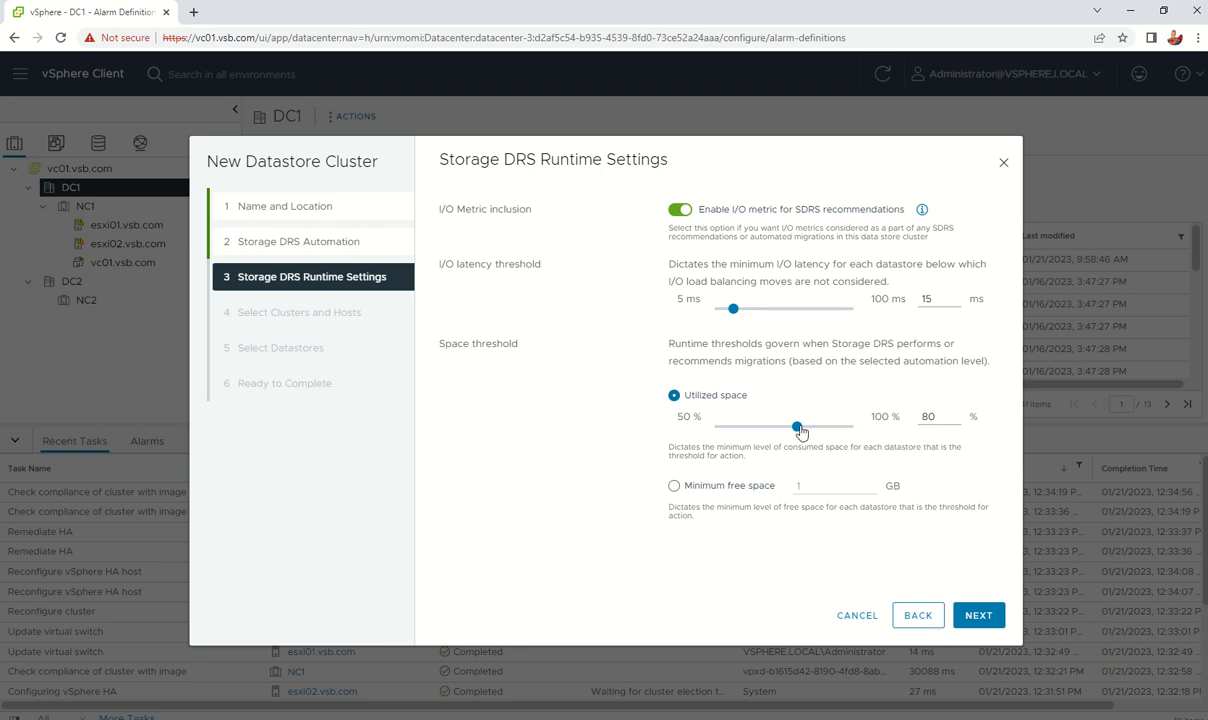
drag(799, 433, 837, 431)
click(674, 485)
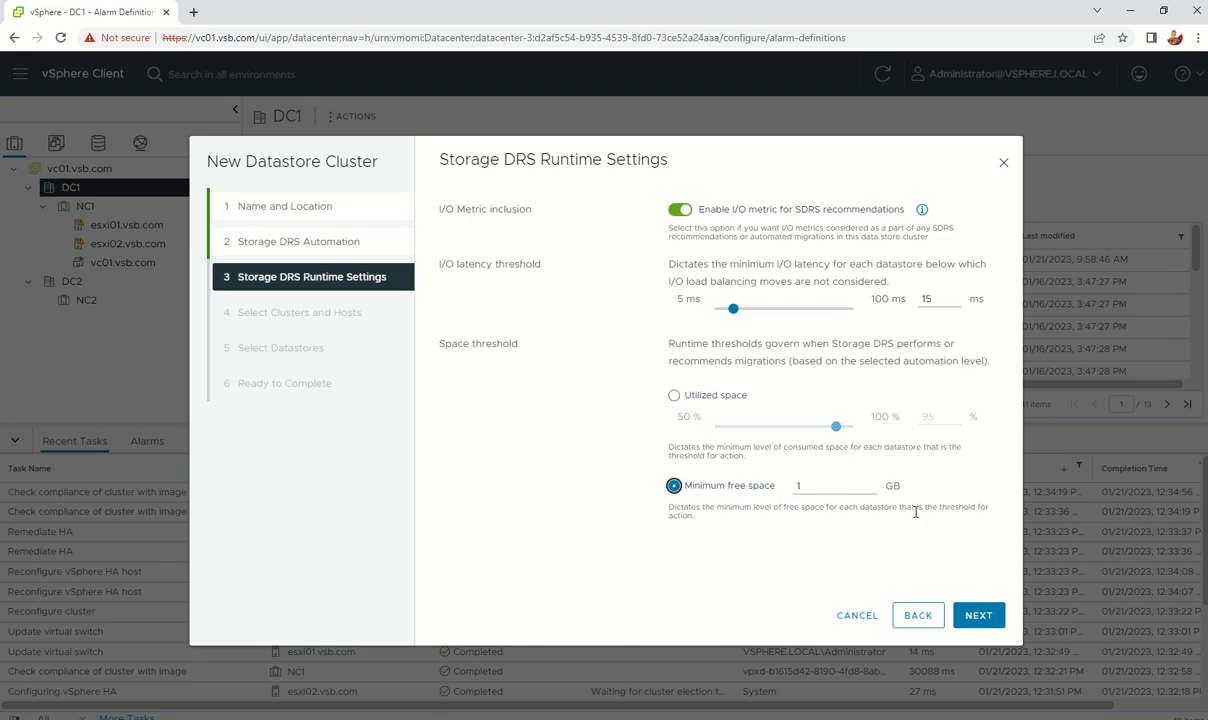
click(980, 615)
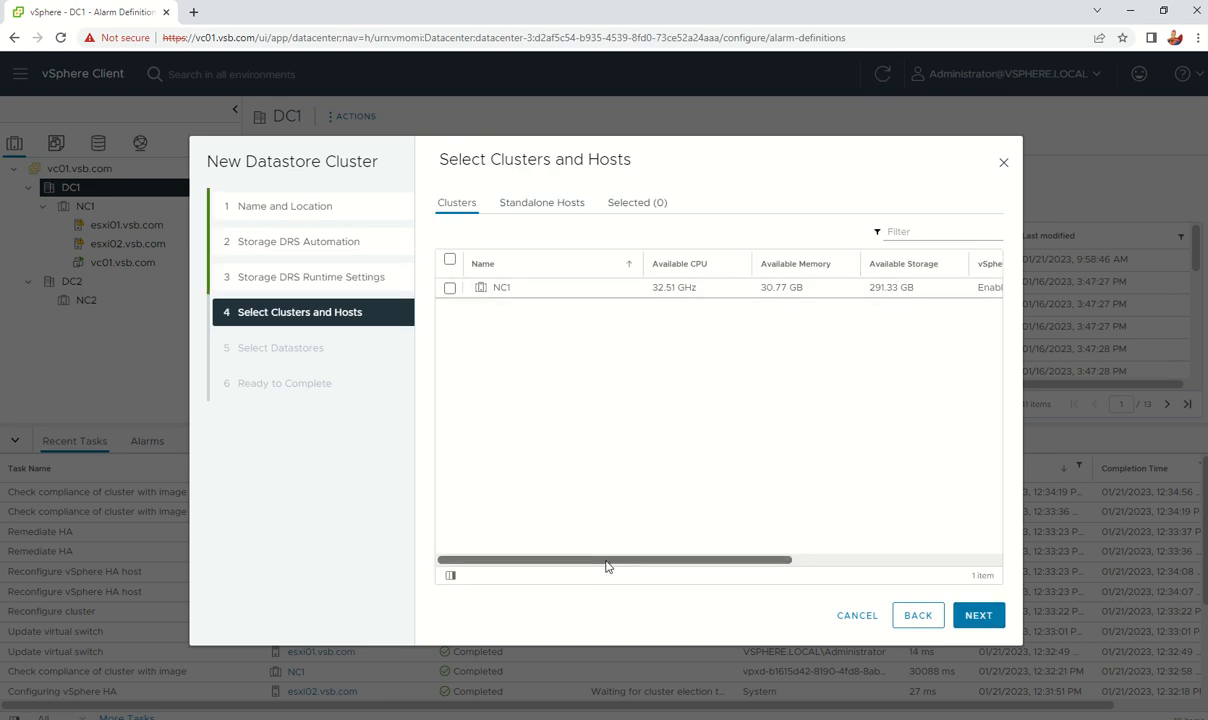
Step: Include cluster NC1 in the new datastore cluster
drag(606, 566, 690, 560)
click(546, 202)
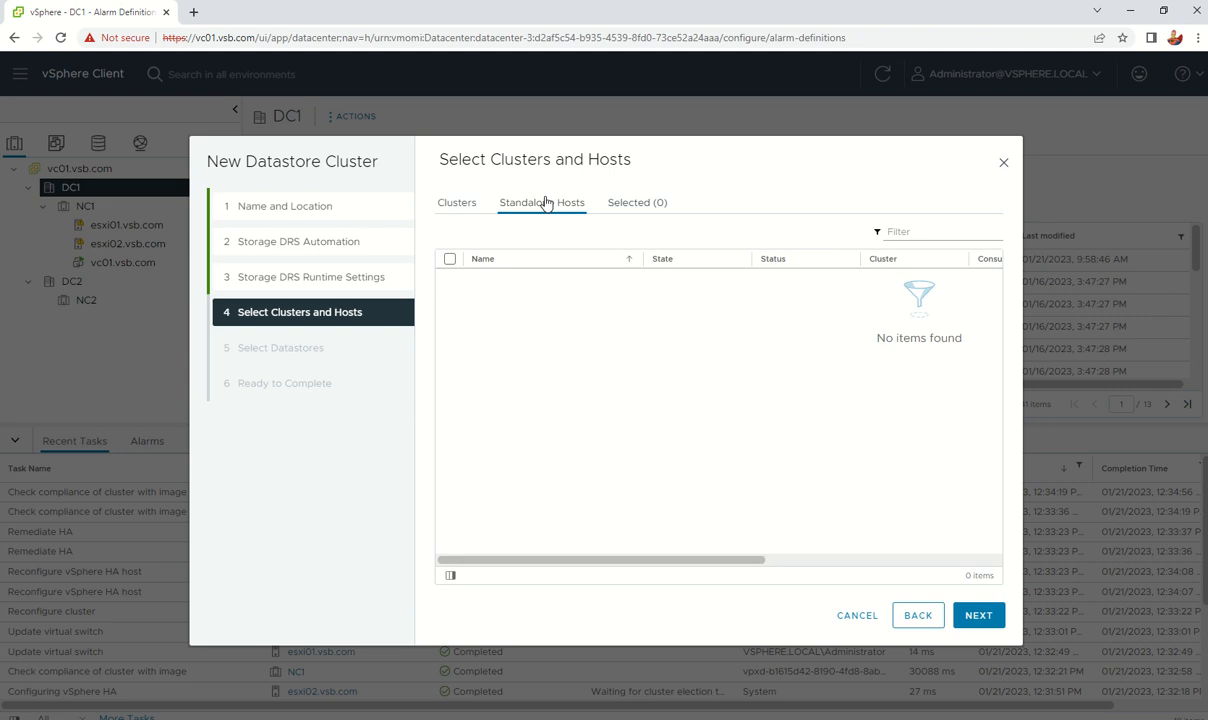
click(452, 202)
click(450, 259)
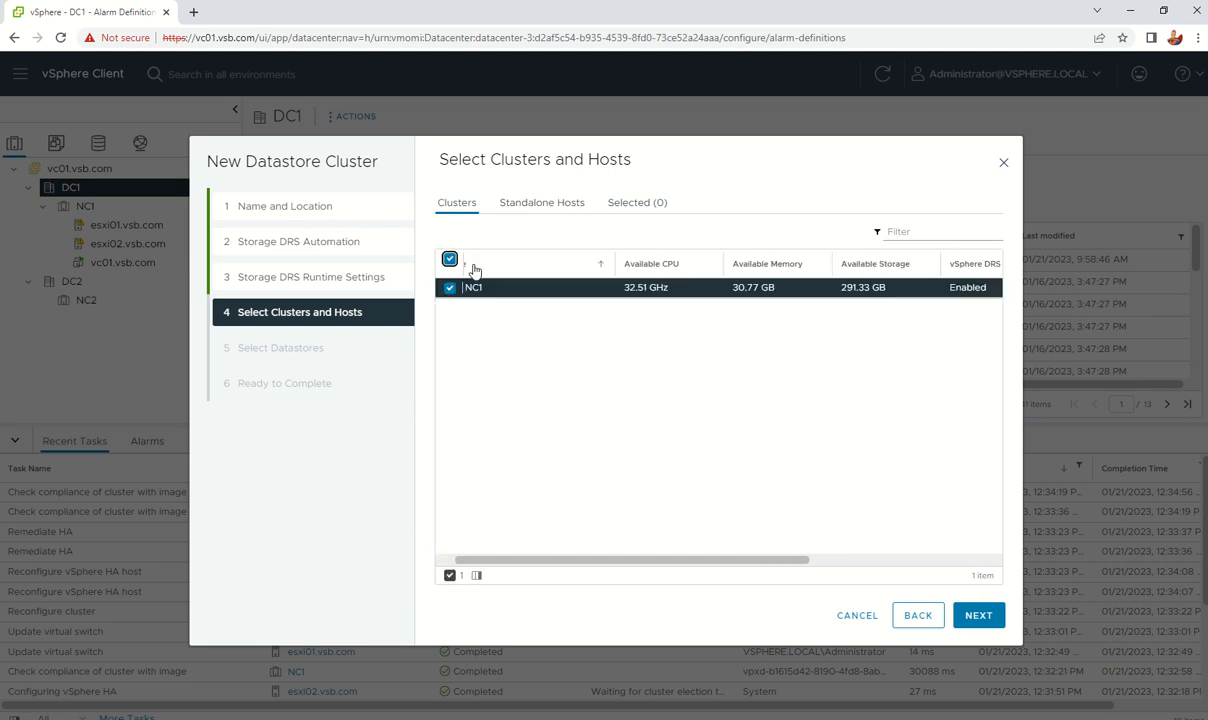
click(979, 618)
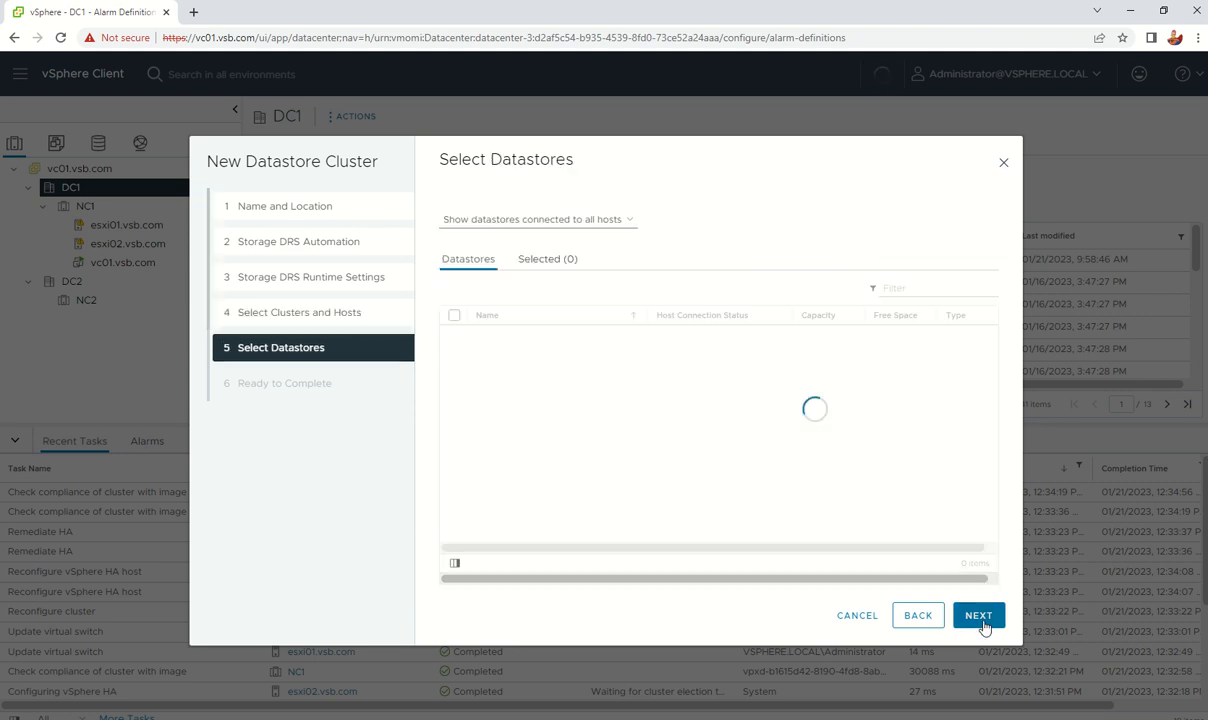
Step: Add Datastore01 and Datastore02, review the summary and finish creating DCluster01
click(454, 315)
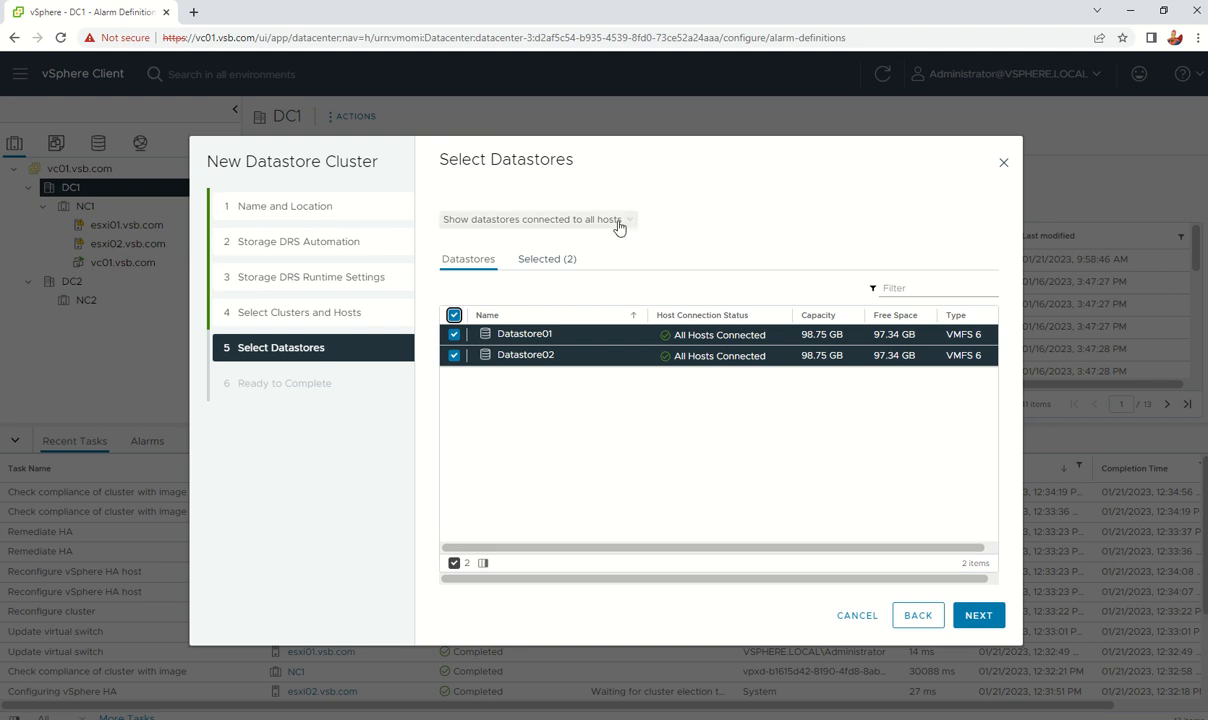
click(989, 616)
click(989, 617)
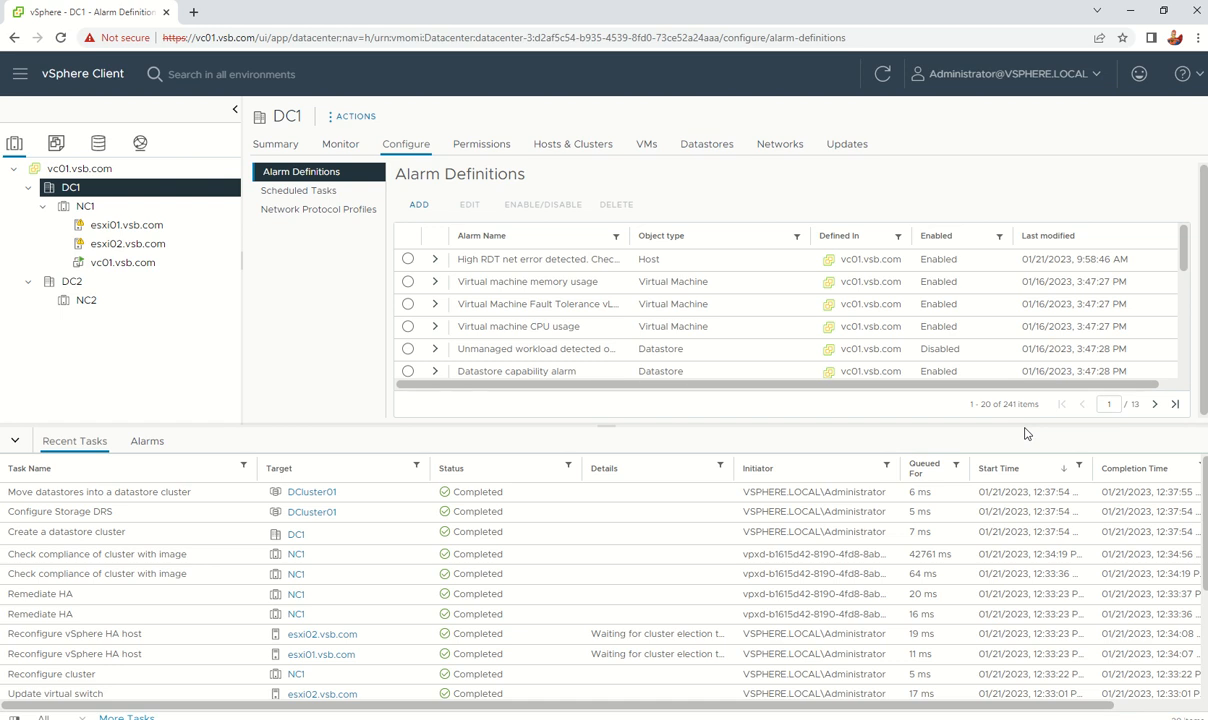
Step: List DC1's datastores and datastore clusters, then open DCluster01's summary
click(722, 146)
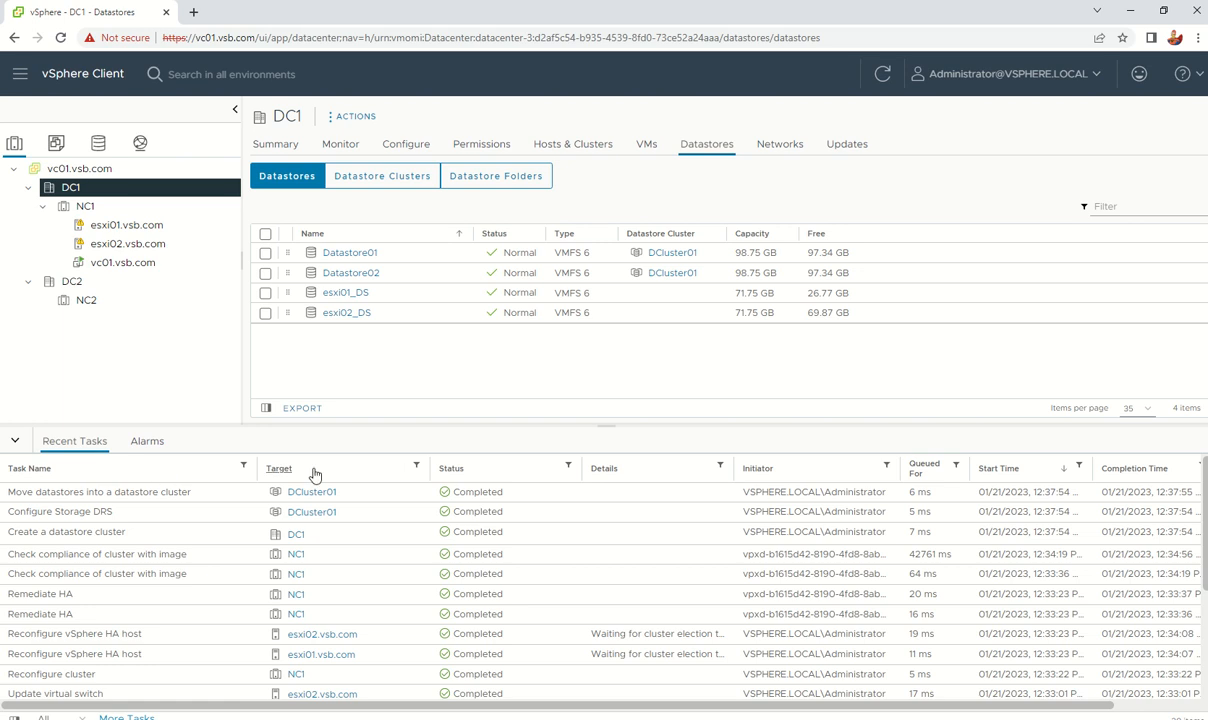
click(884, 75)
click(408, 178)
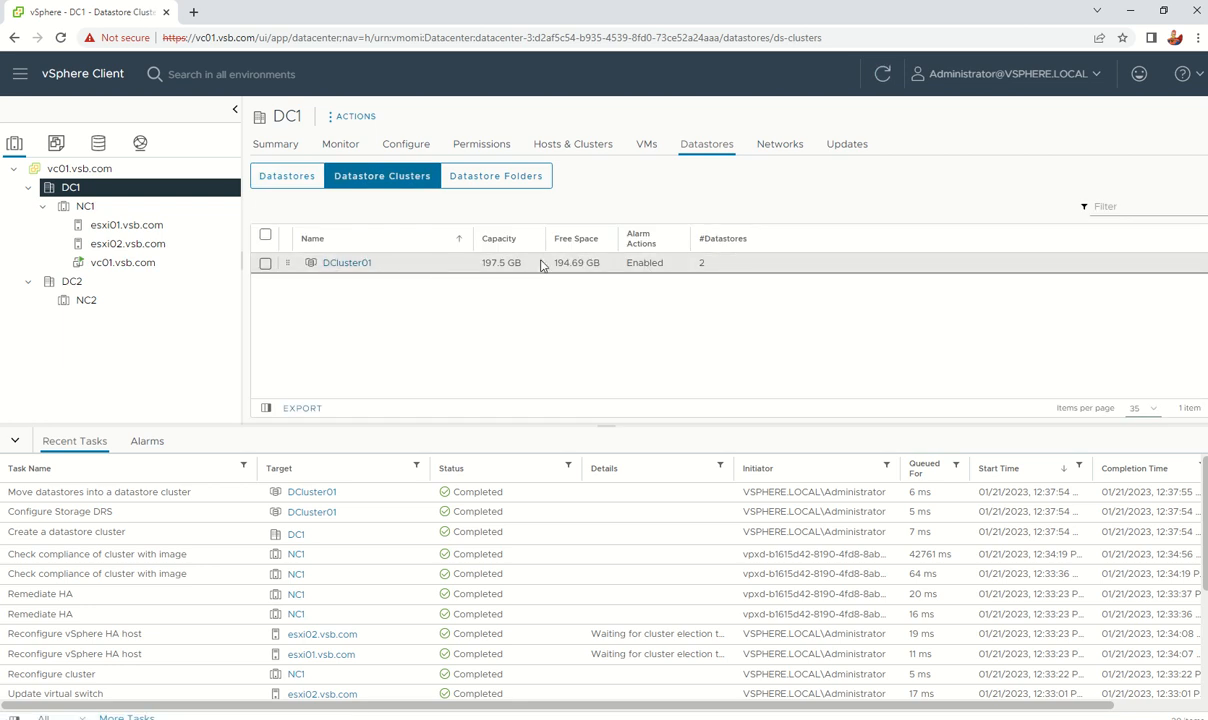
drag(522, 265, 487, 266)
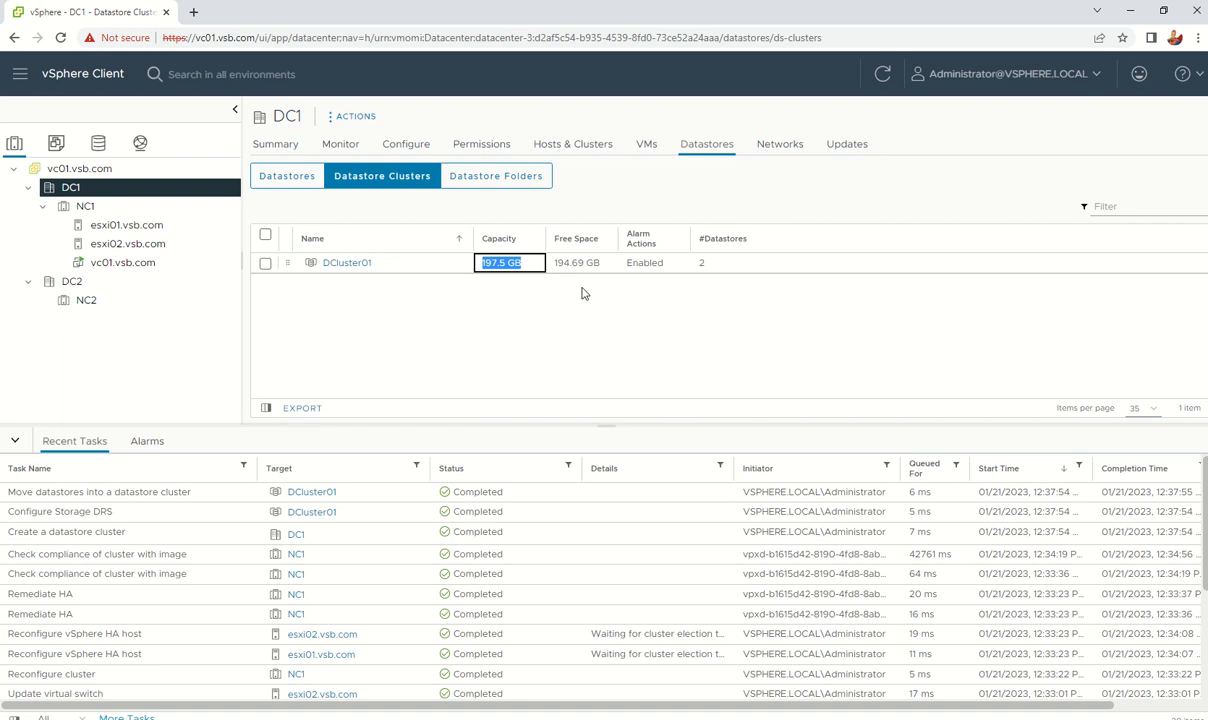
click(341, 265)
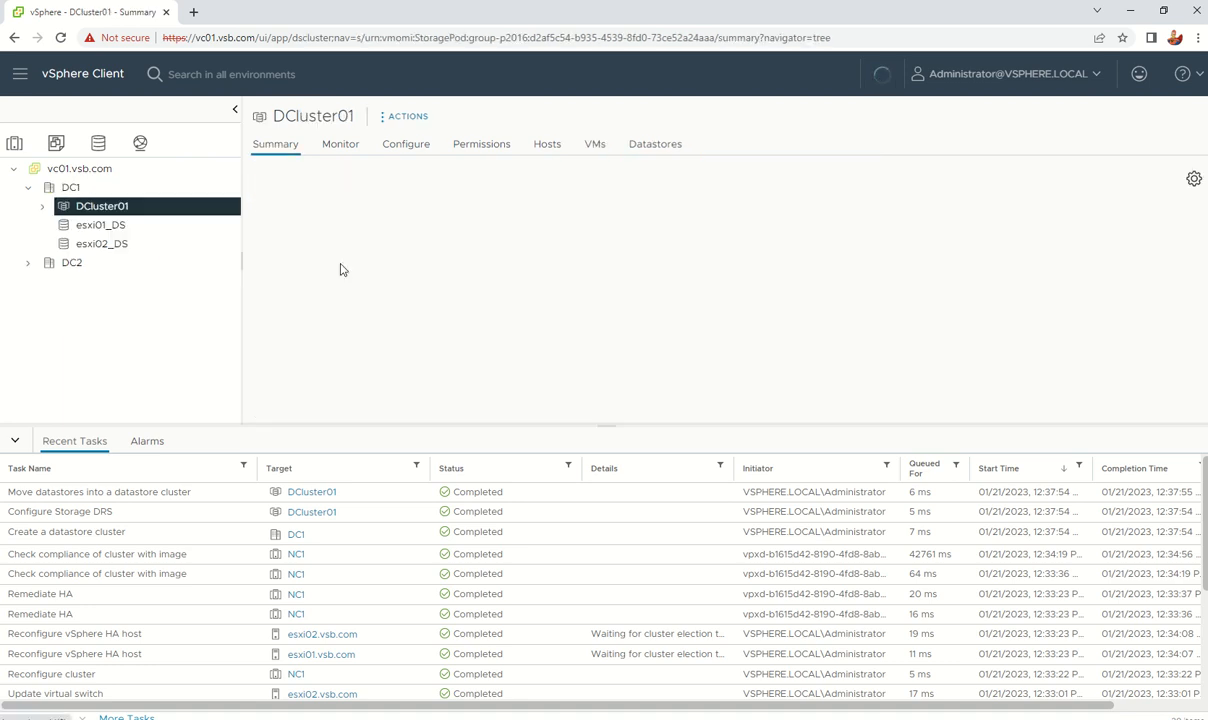
Step: Review DCluster01's Datastores, VMs and Hosts tabs, then show the VMs and Templates inventory
click(642, 148)
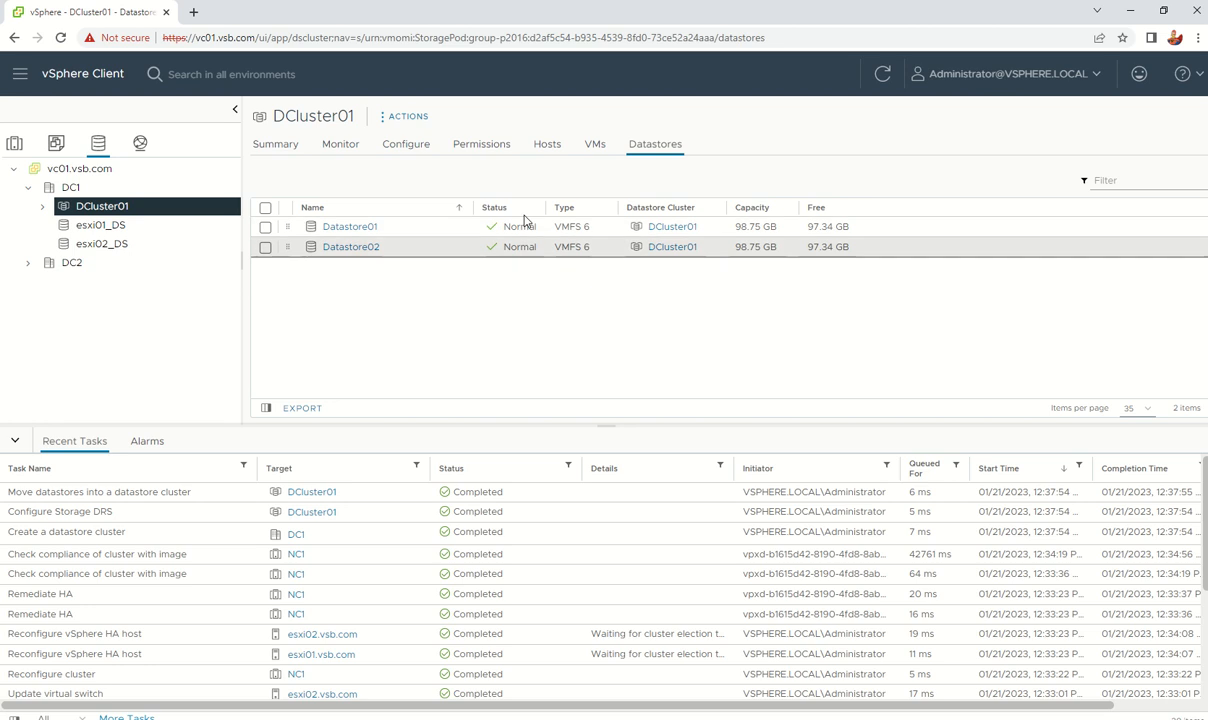
click(595, 150)
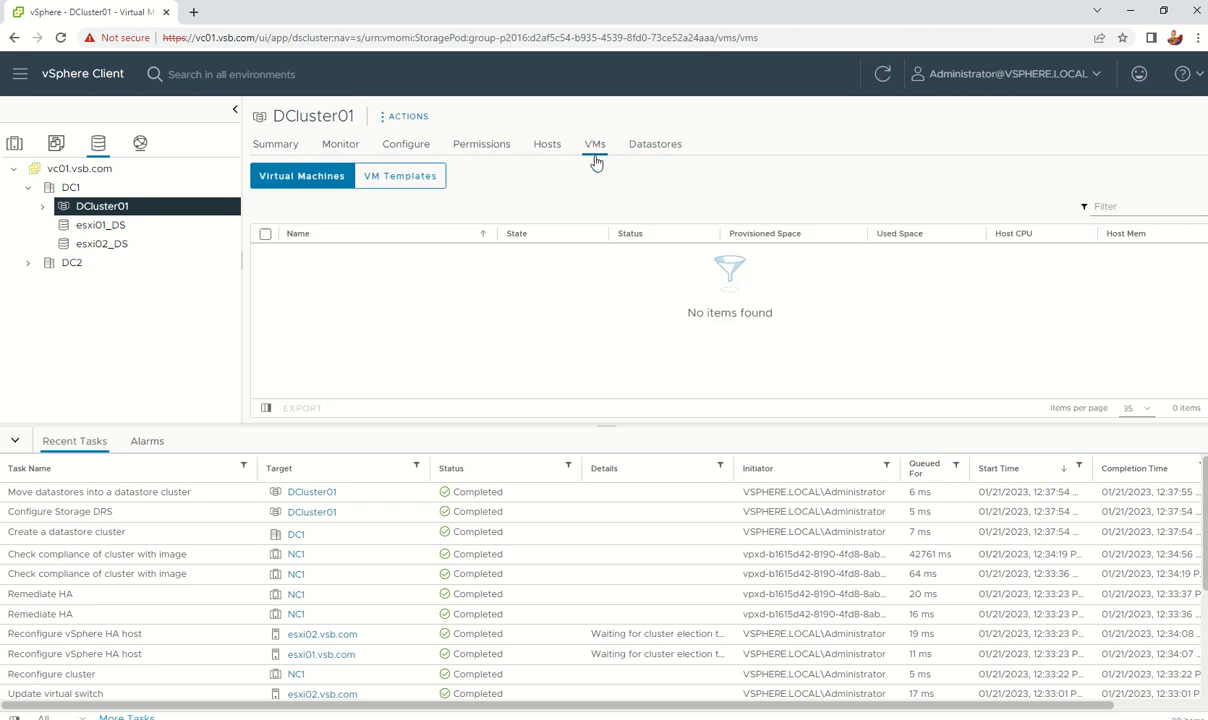
click(545, 150)
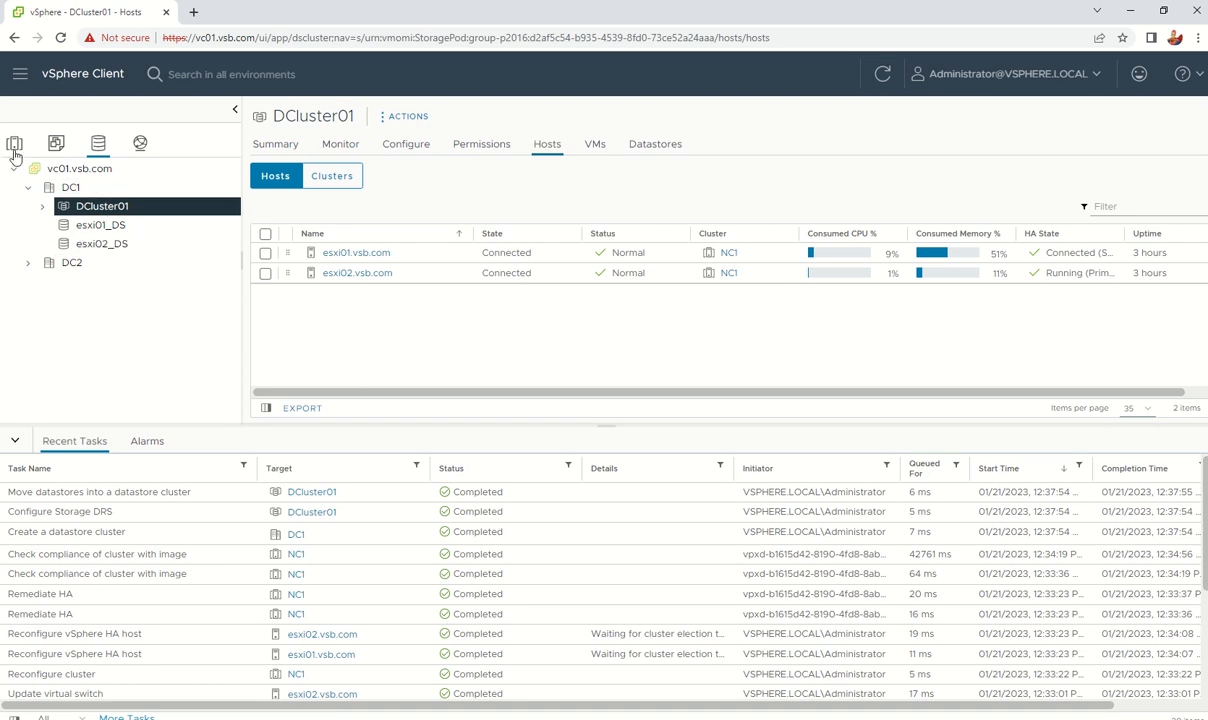
click(56, 143)
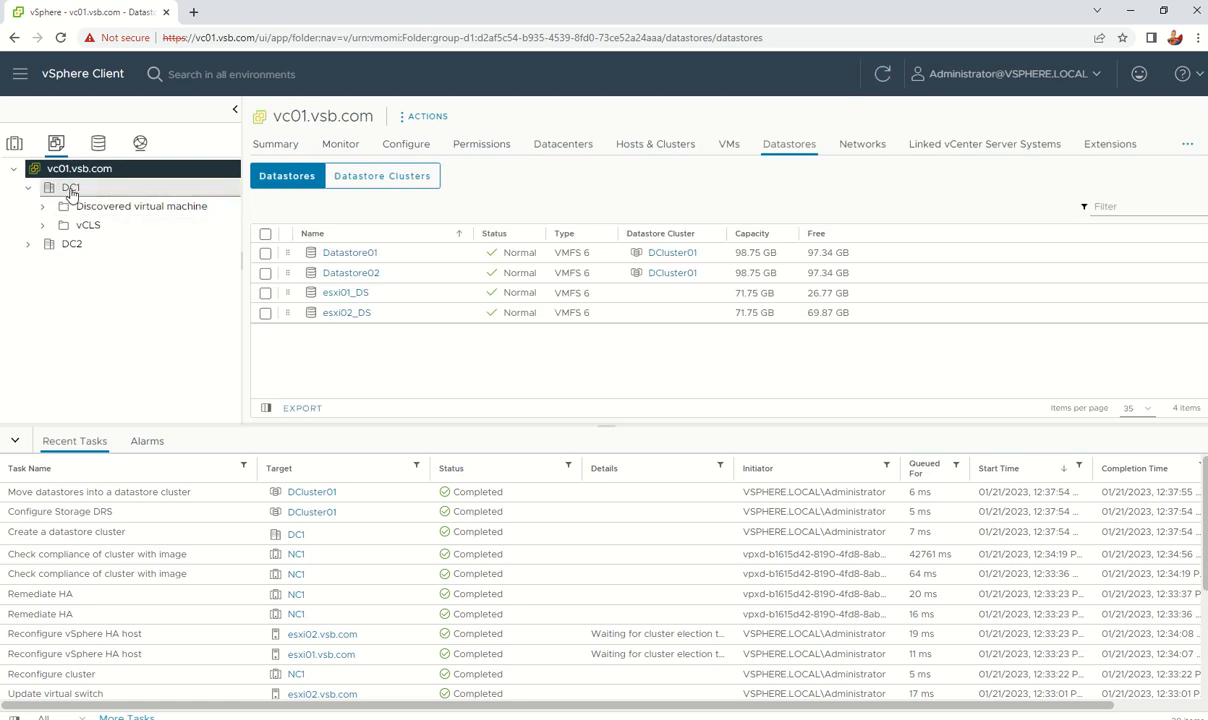
Step: Start a new virtual machine in DC1 named VM1, keeping NC1 as compute resource
click(71, 189)
right_click(69, 188)
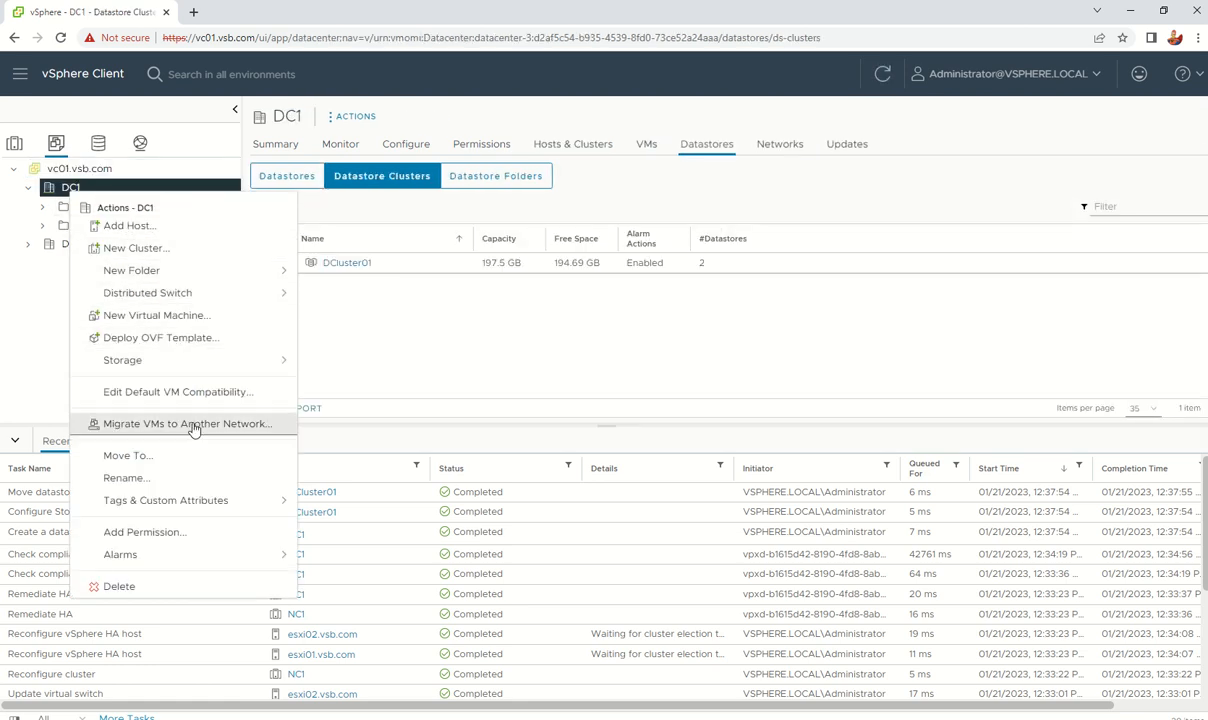
click(205, 314)
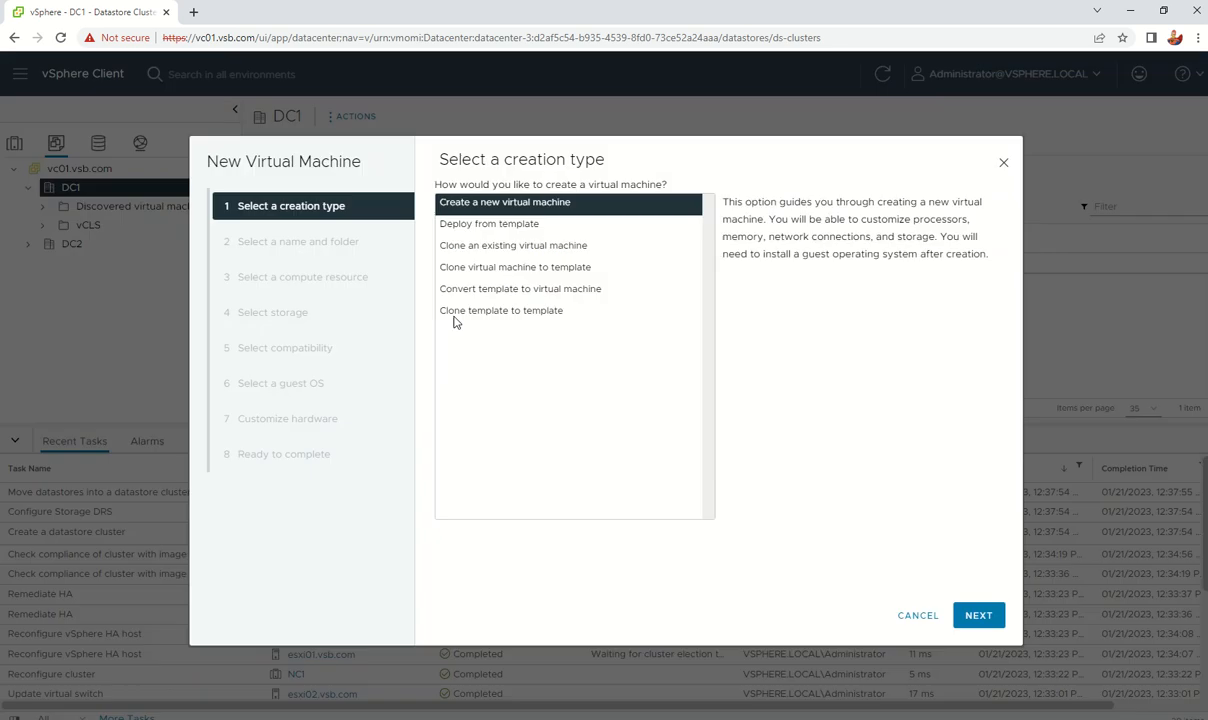
click(974, 616)
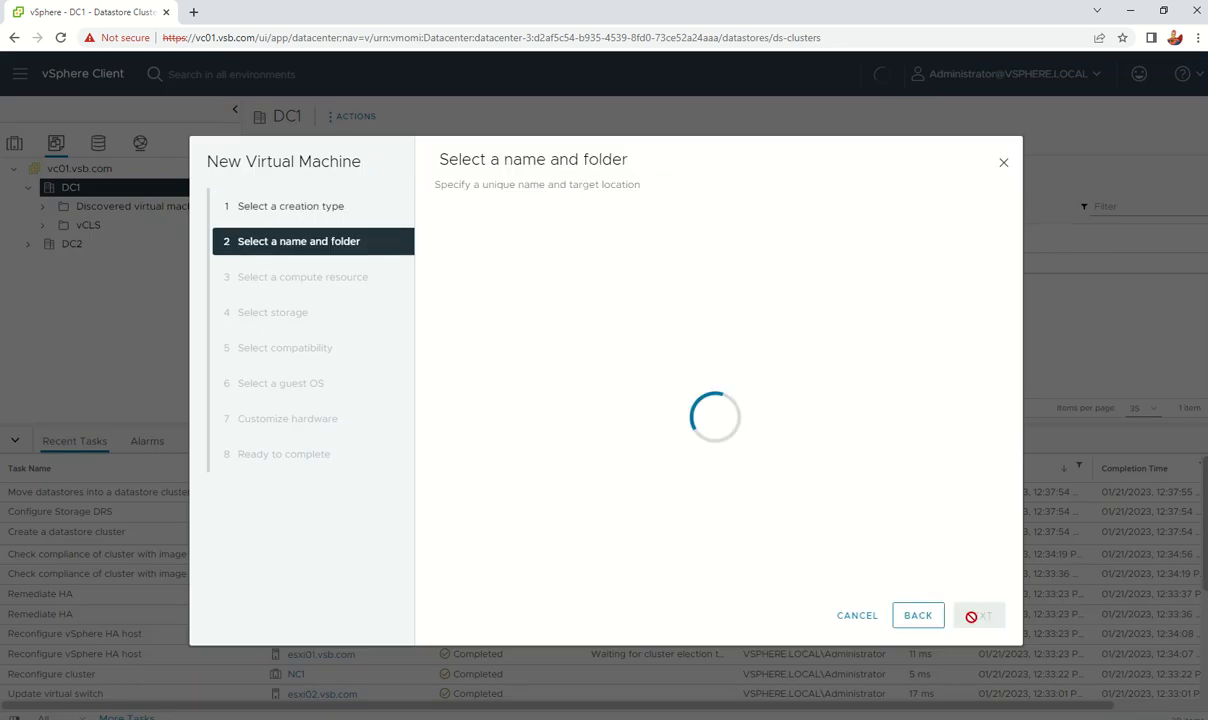
click(648, 222)
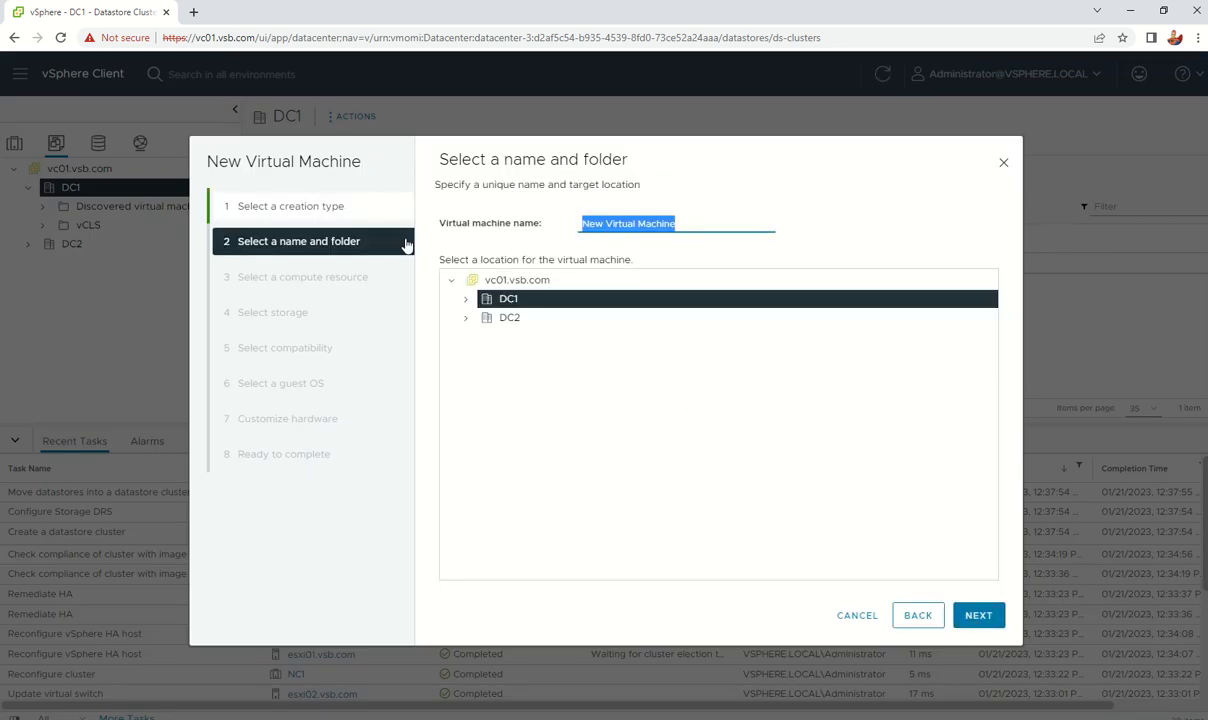
text(VM1)
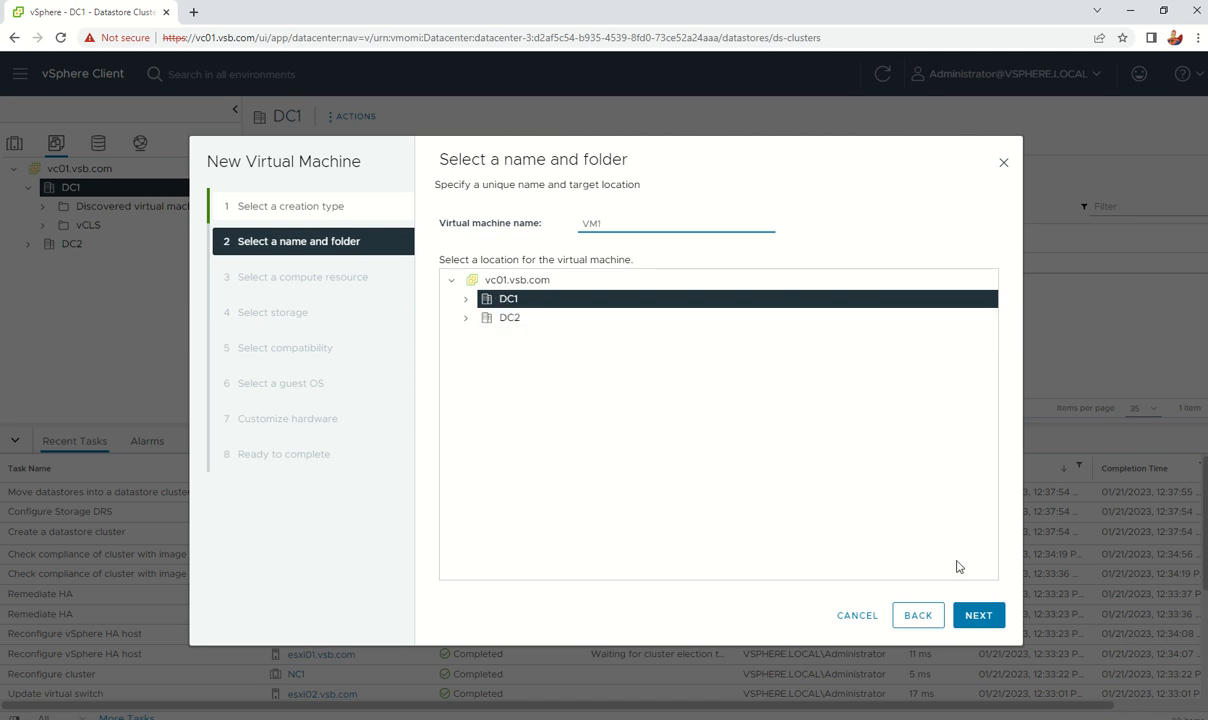
click(978, 615)
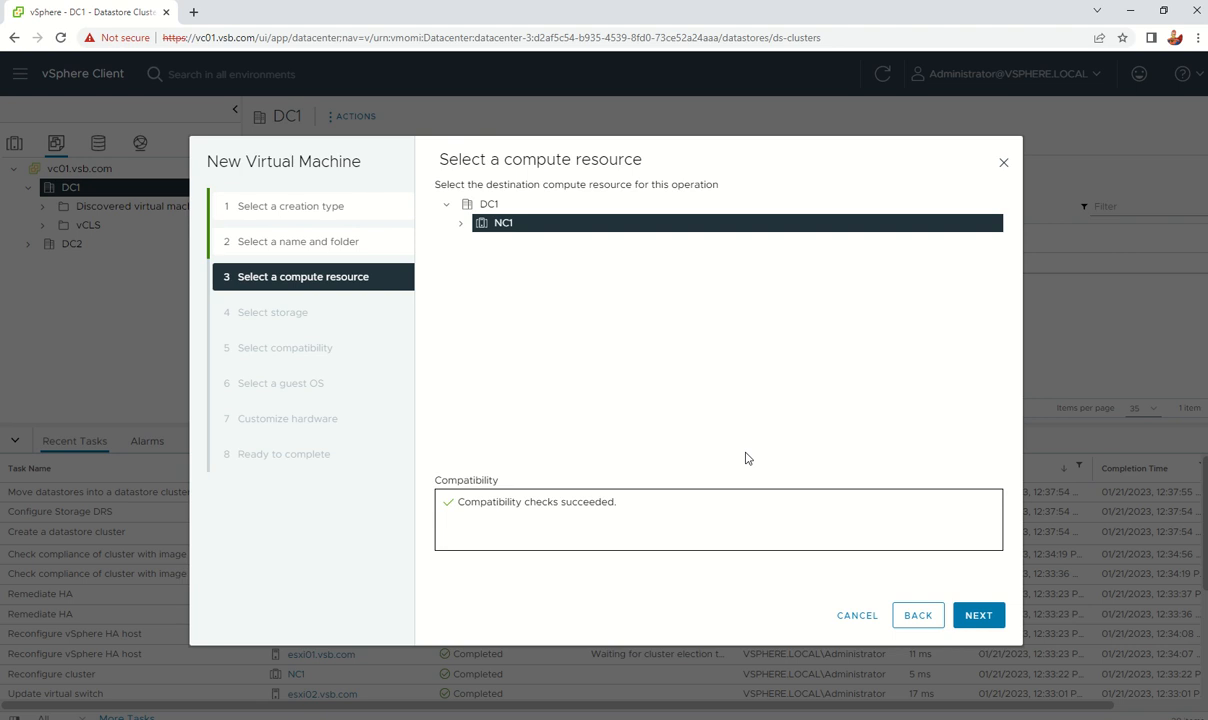
click(978, 615)
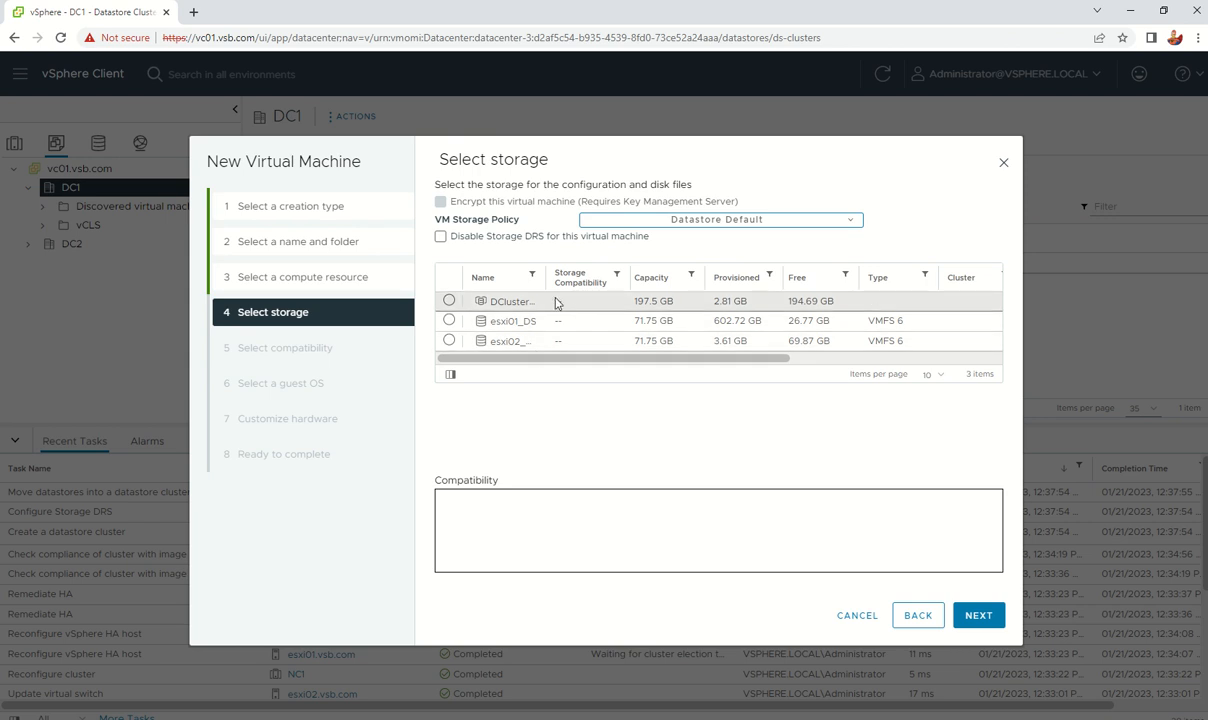
Step: Choose the DCluster01 datastore cluster as VM1's storage and continue
drag(546, 279, 610, 279)
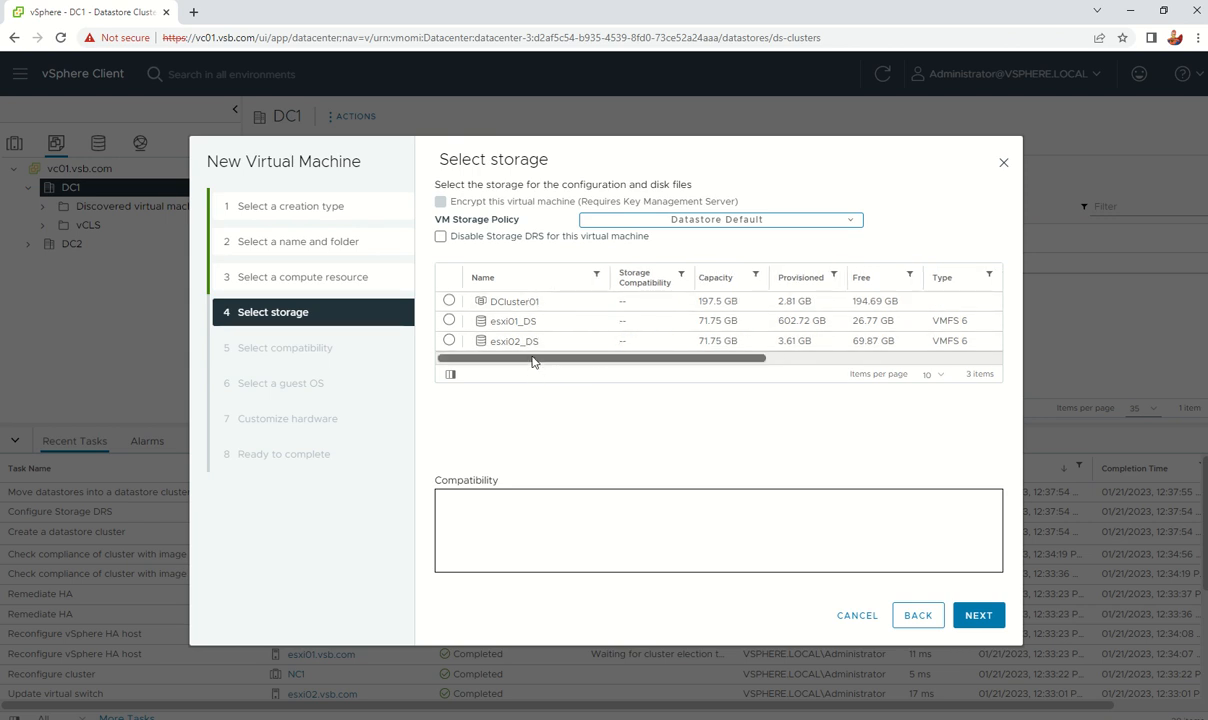
click(532, 341)
click(486, 320)
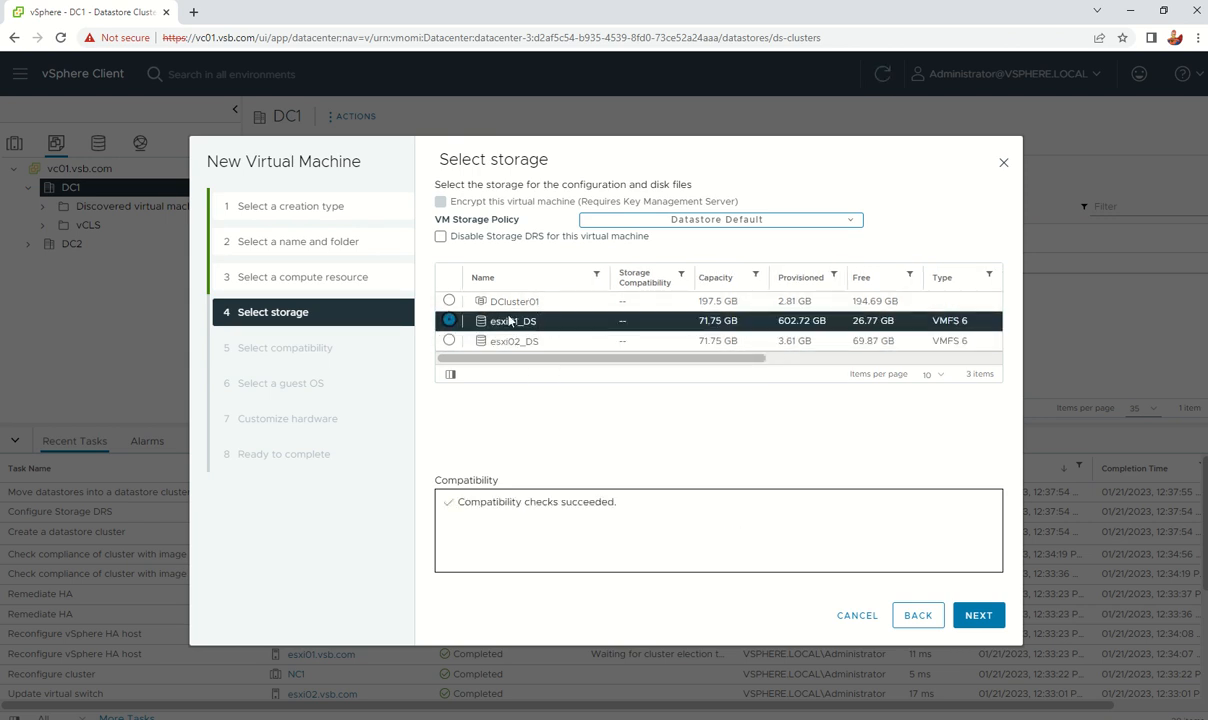
click(451, 302)
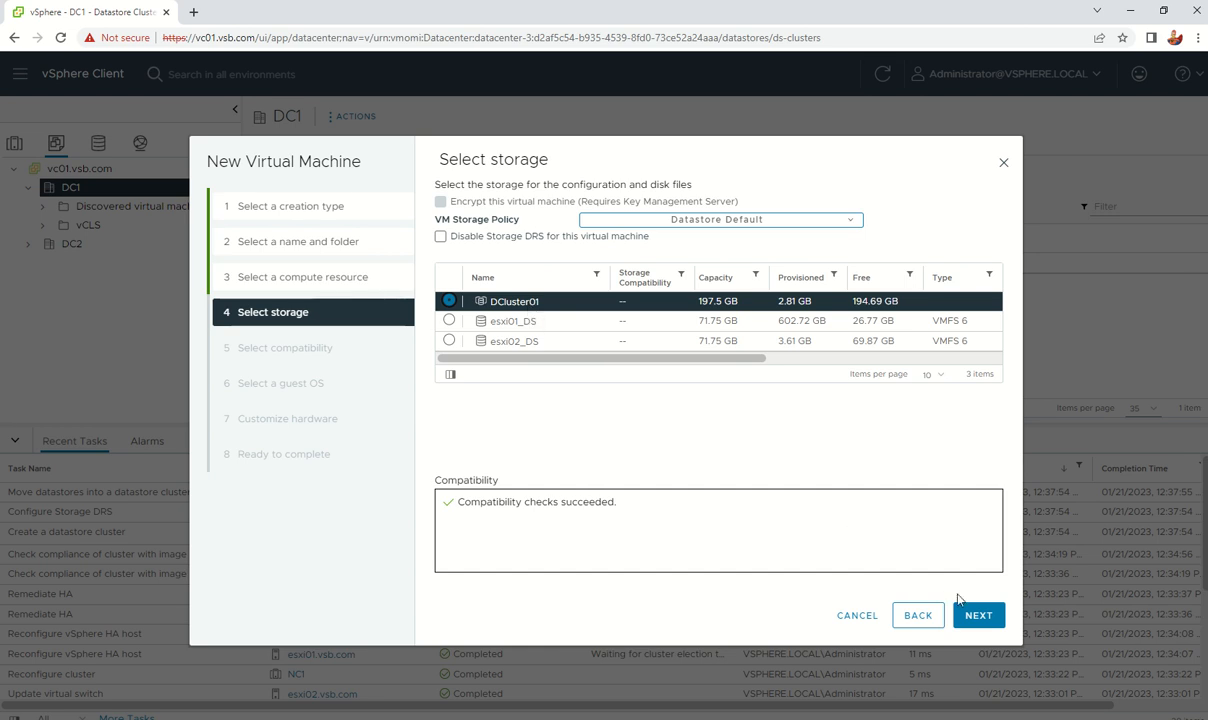
click(979, 616)
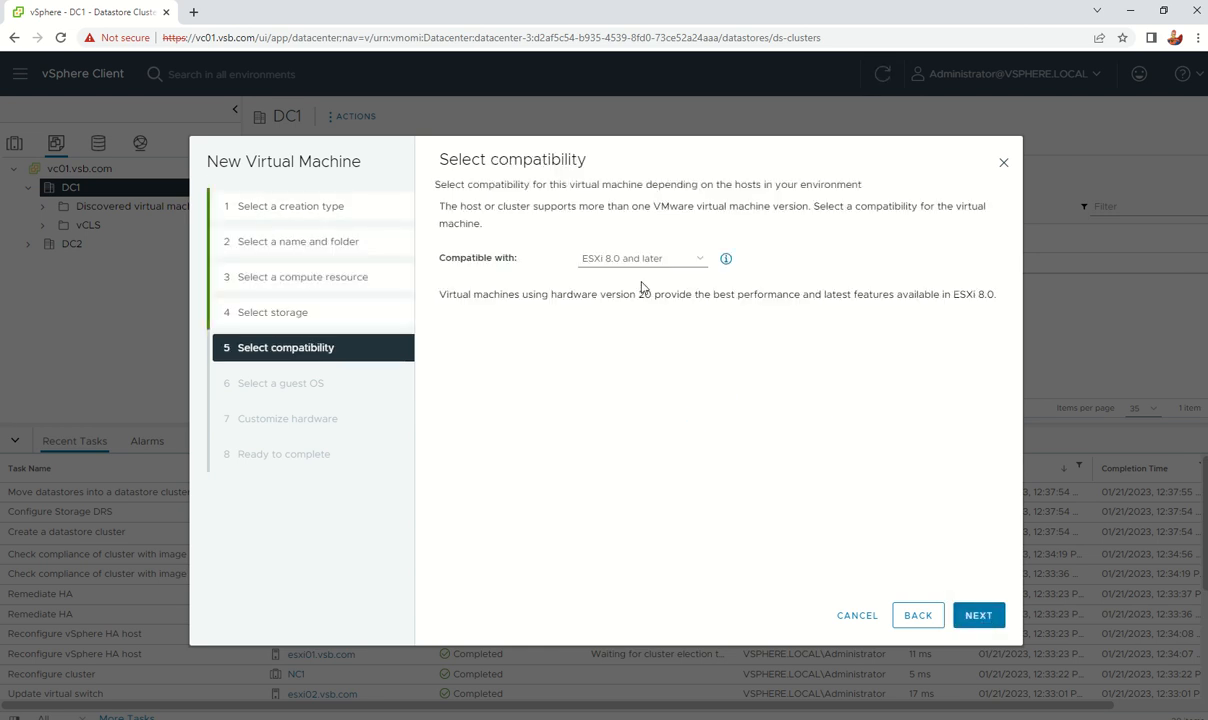
Step: Keep ESXi 8.0 compatibility and Windows Server 2019, shrink the disk from 90 to 20 GB, and finish
click(991, 617)
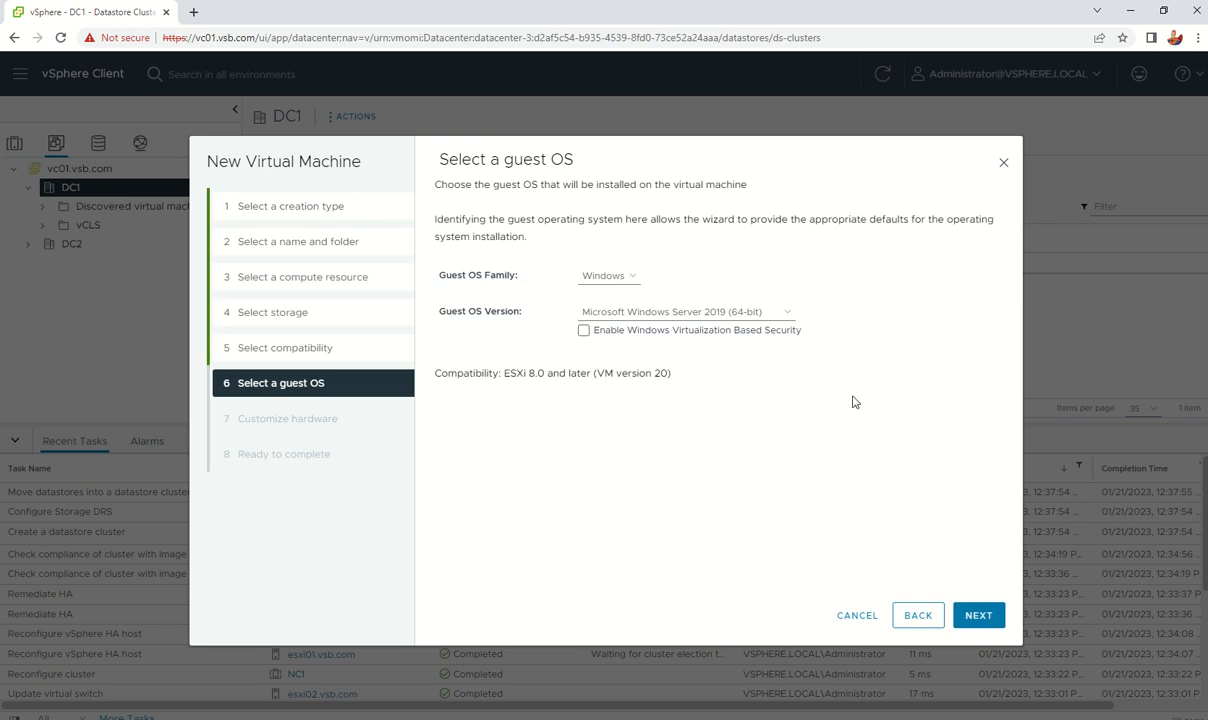
click(977, 615)
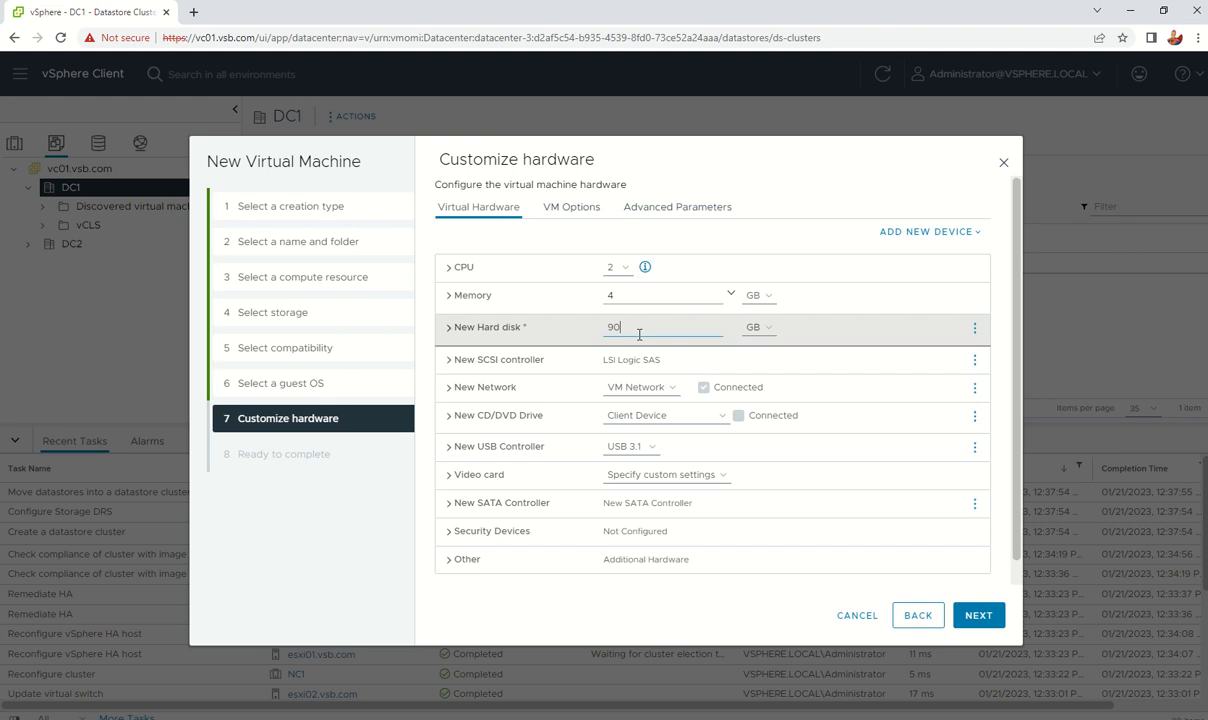
double_click(640, 333)
text(20)
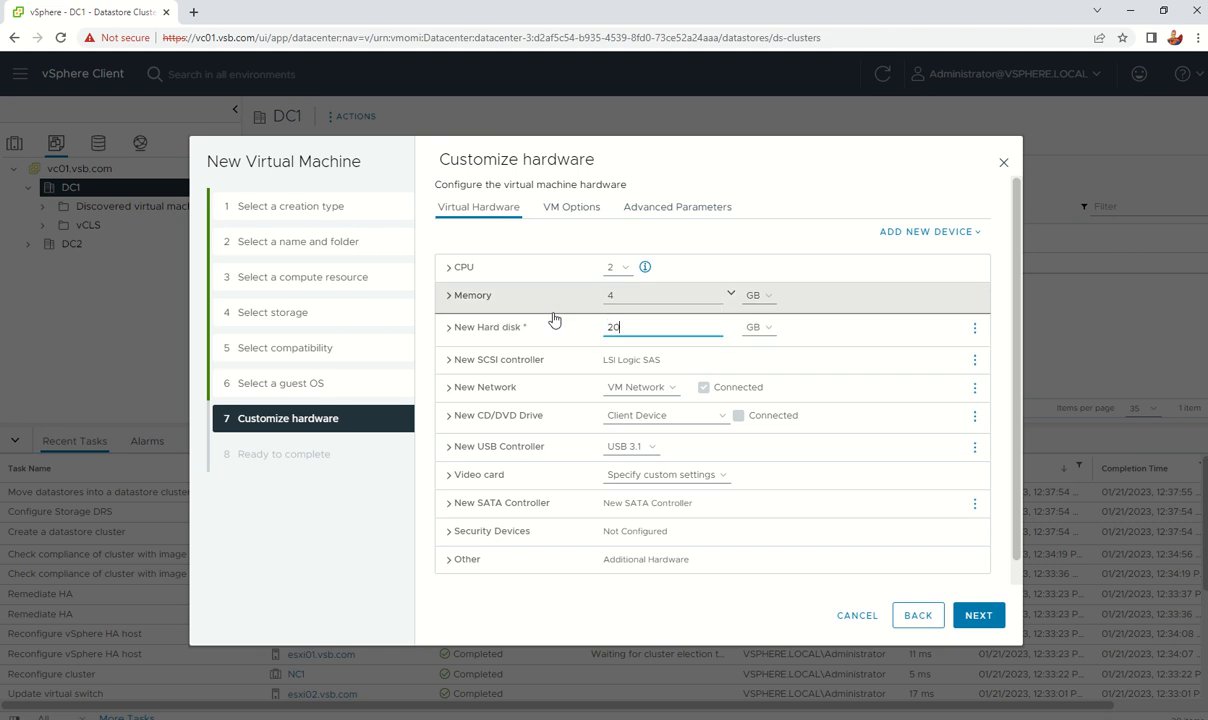
click(988, 616)
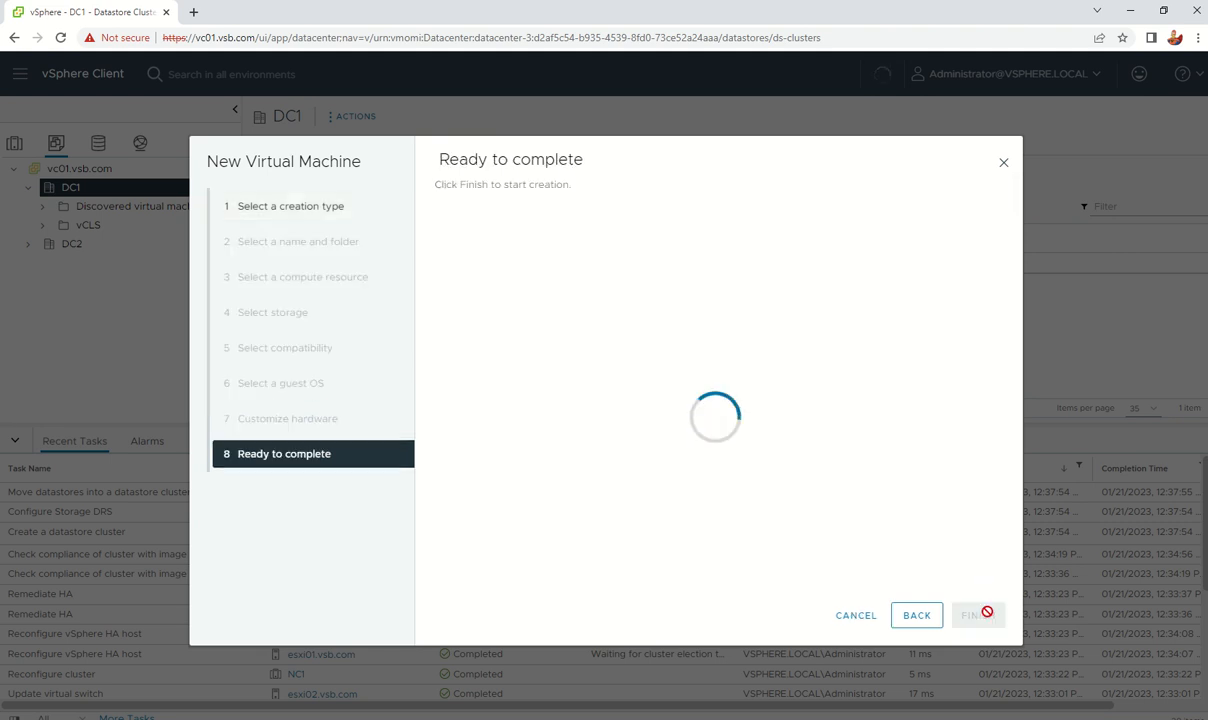
click(986, 616)
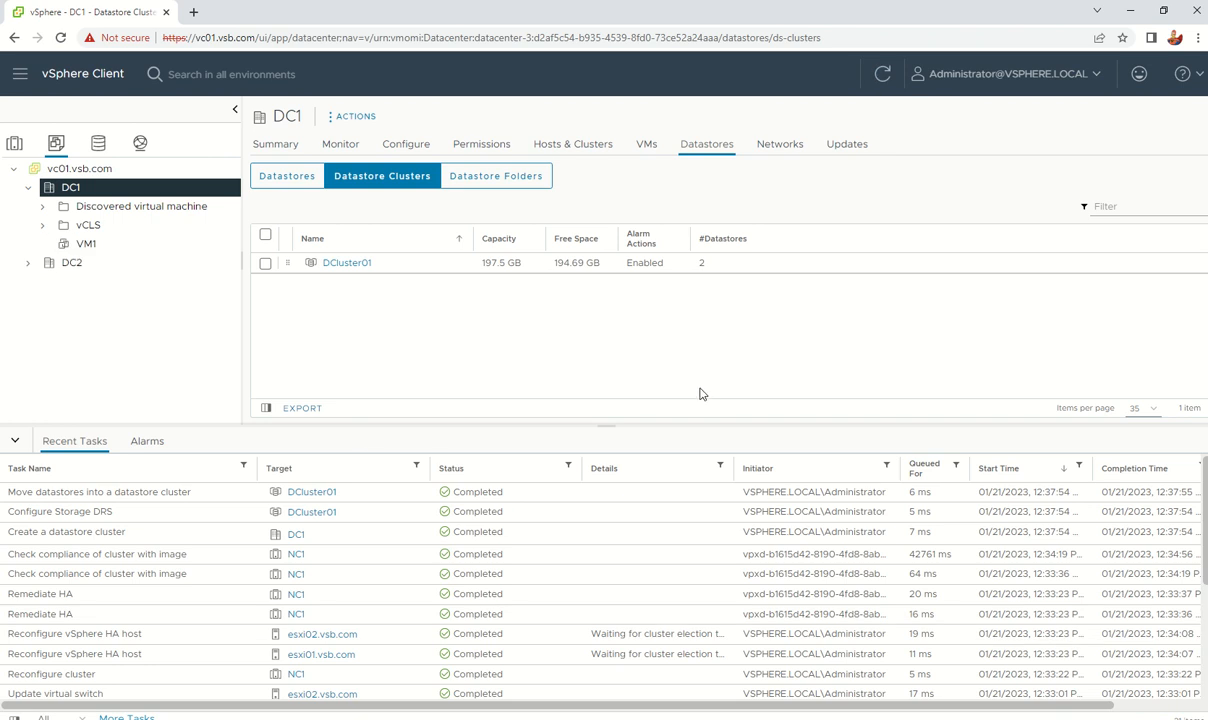
Step: Open VM1's summary and its Edit Settings dialog
click(74, 249)
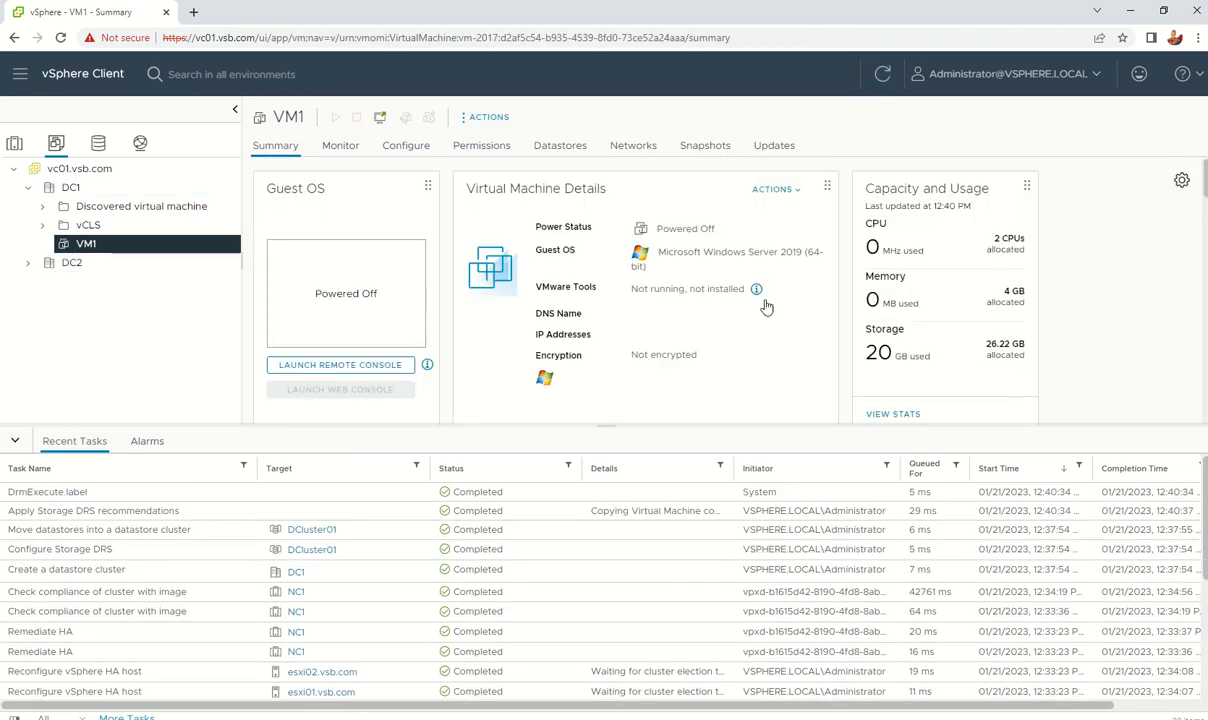
right_click(88, 243)
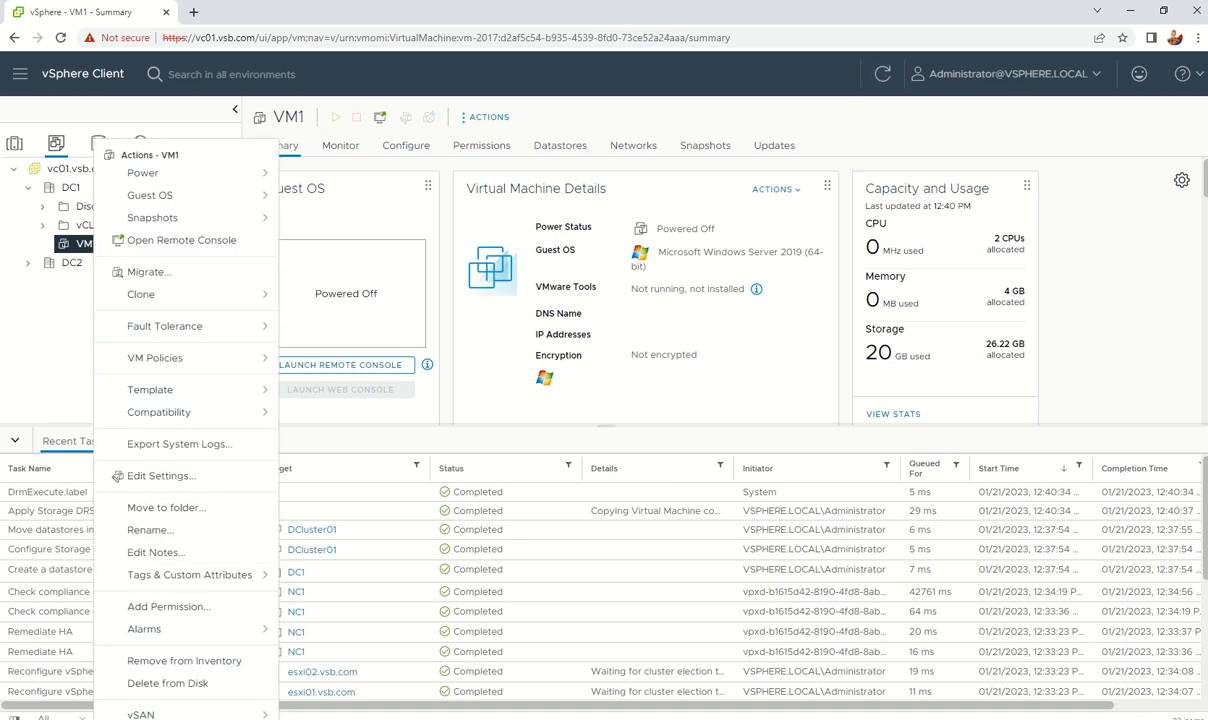
click(38, 330)
right_click(88, 244)
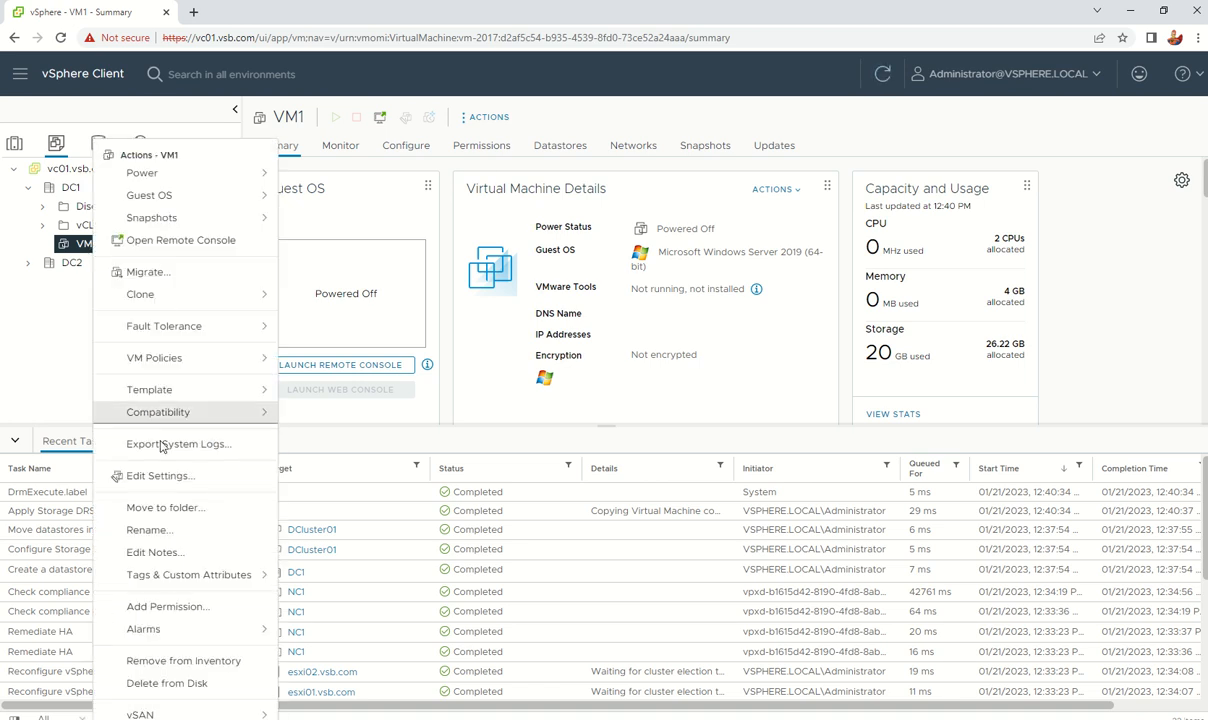
click(157, 476)
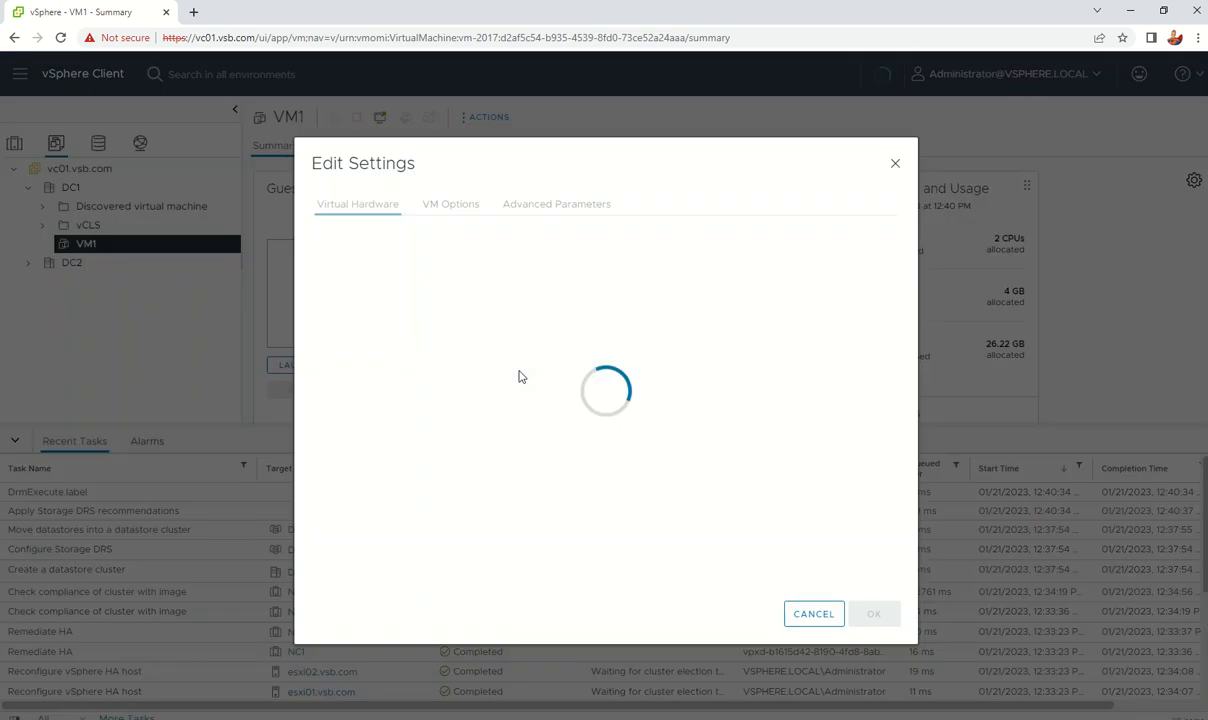
Step: Inspect VM1's 2 CPUs, memory and network adapter details, then cancel without changes
click(497, 264)
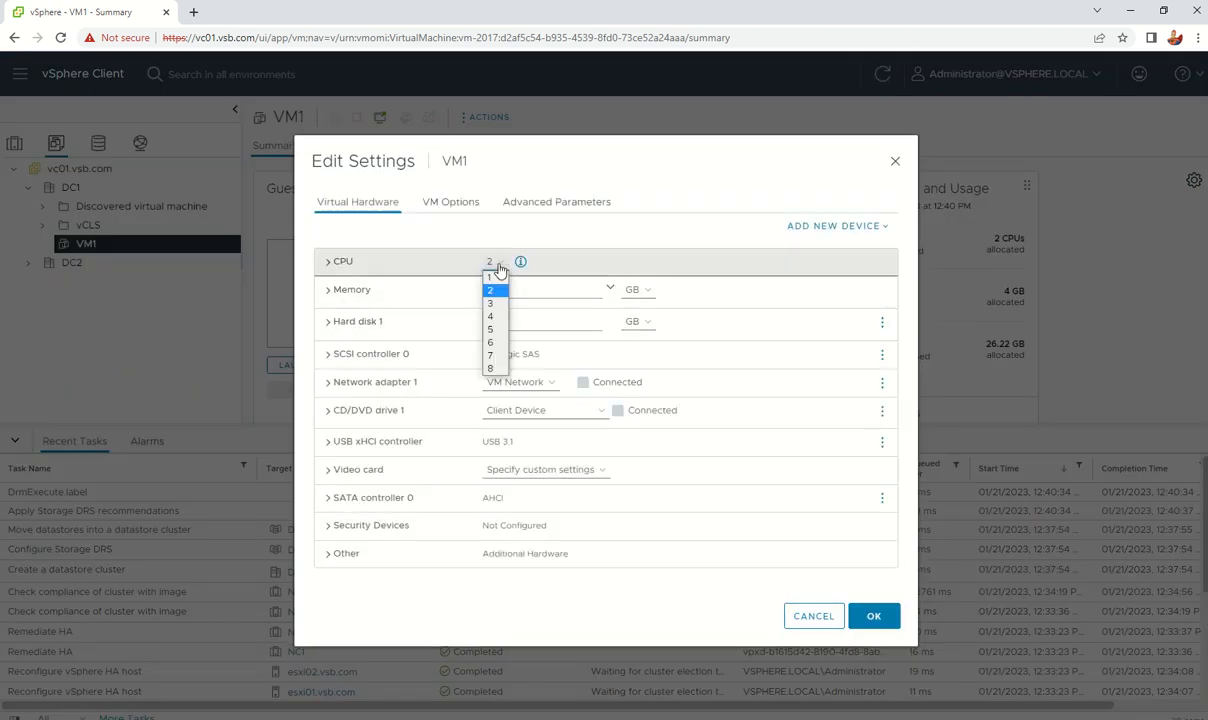
click(499, 270)
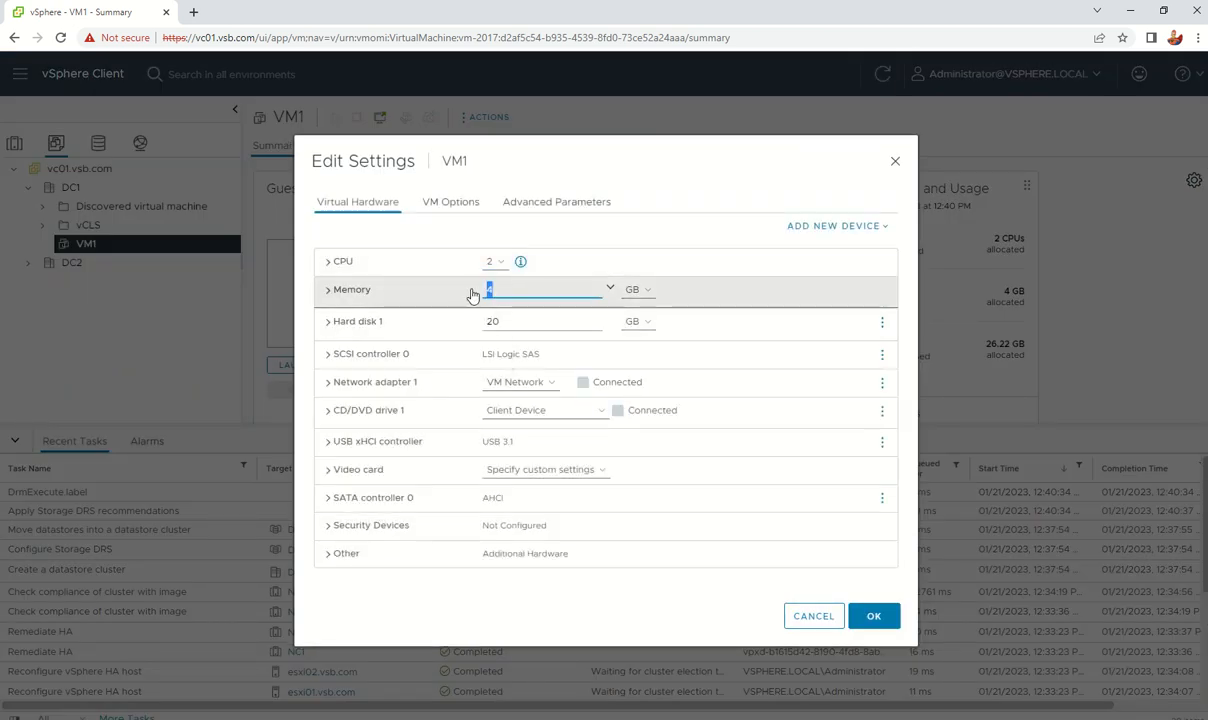
click(540, 292)
click(321, 253)
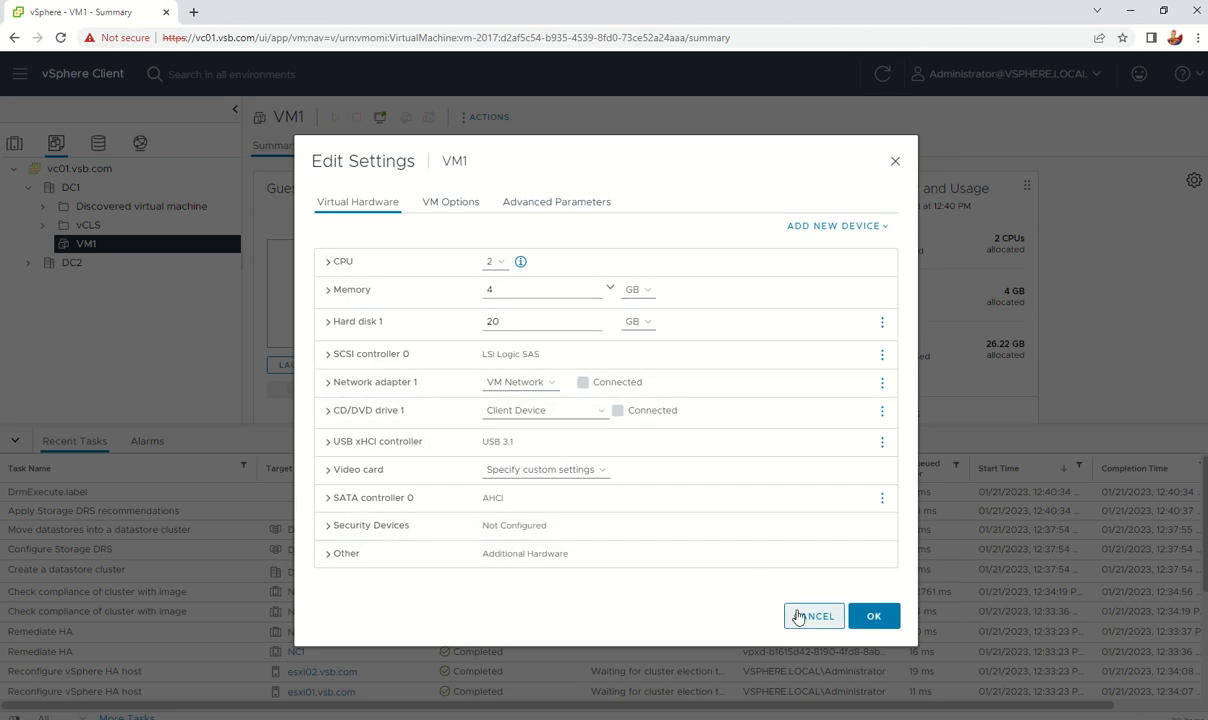
click(326, 382)
click(318, 344)
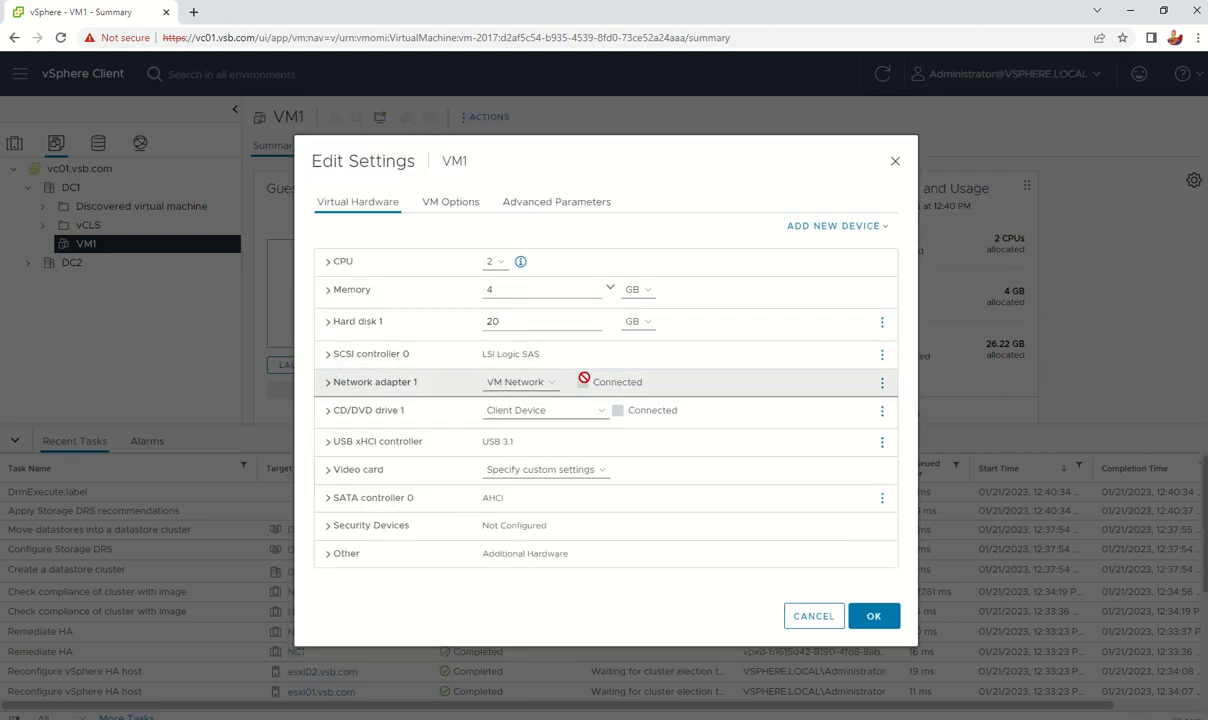
click(812, 617)
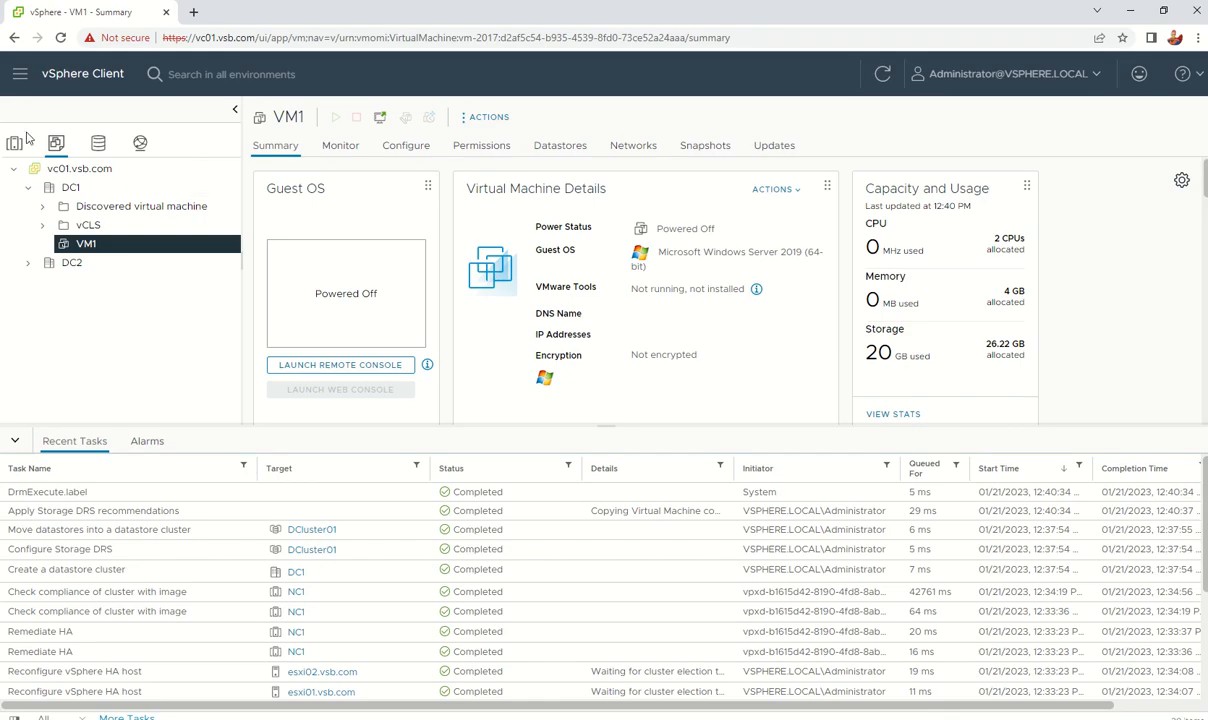
Step: Navigate from the inventory to Administration > Single Sign On > Configuration
click(14, 143)
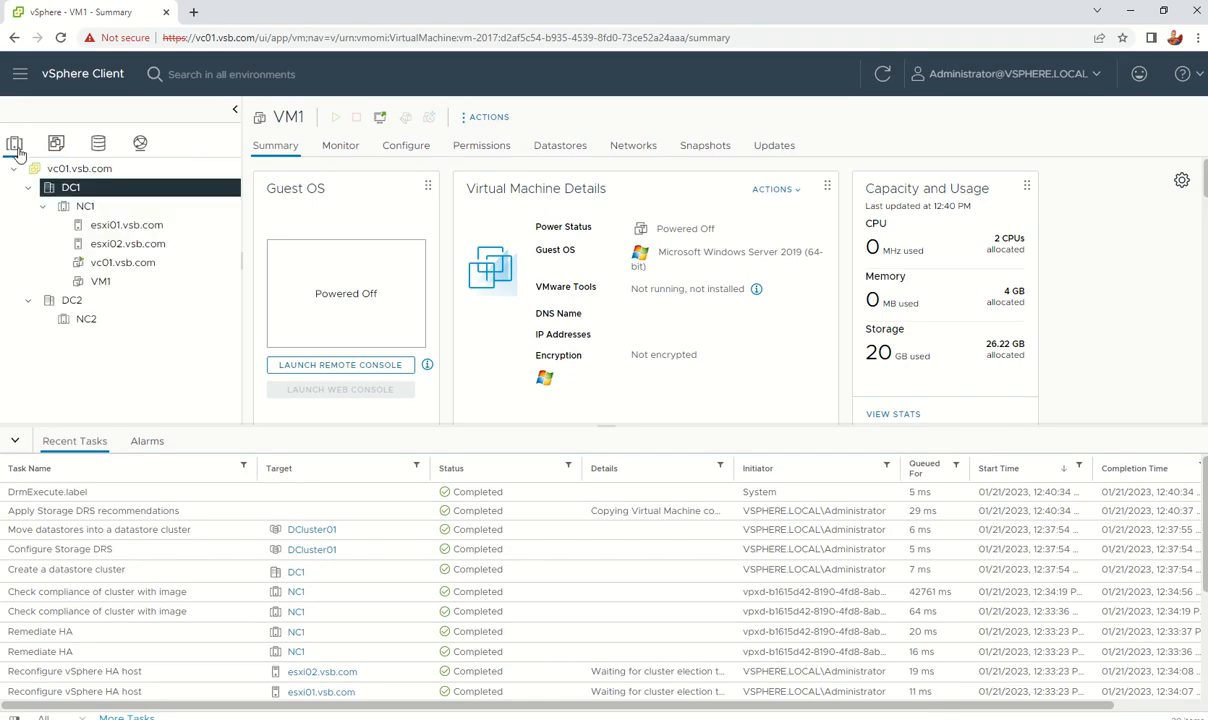
click(74, 75)
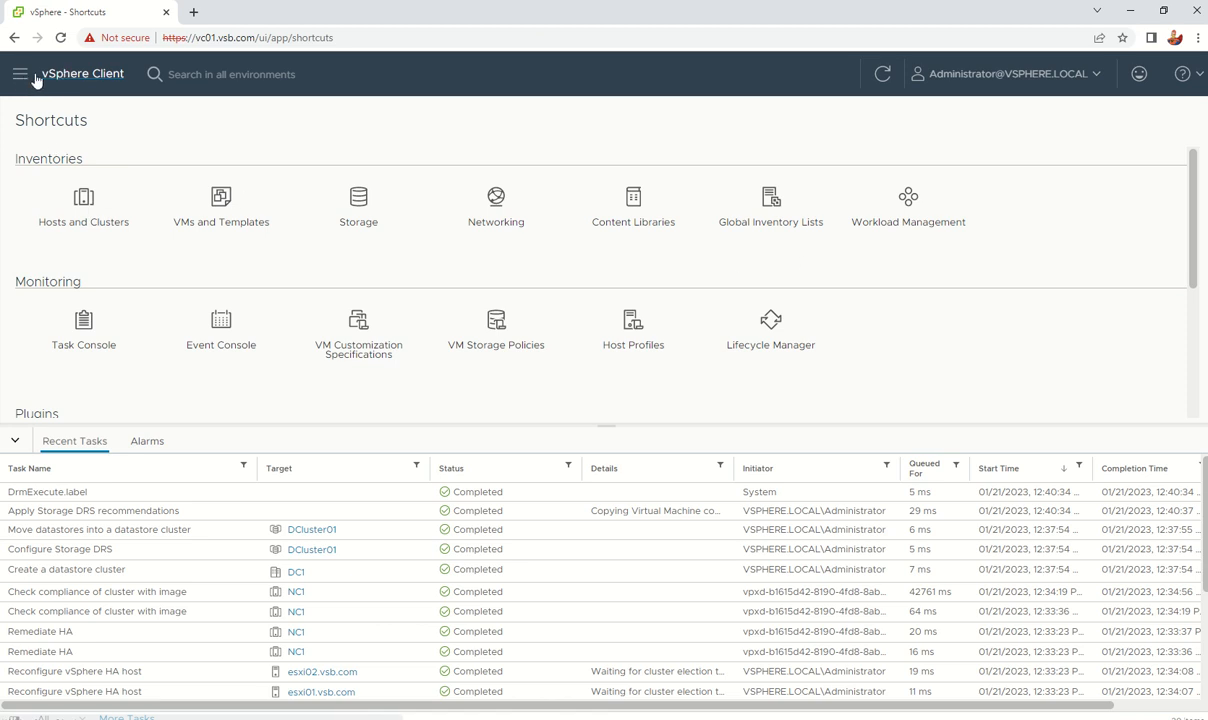
click(20, 74)
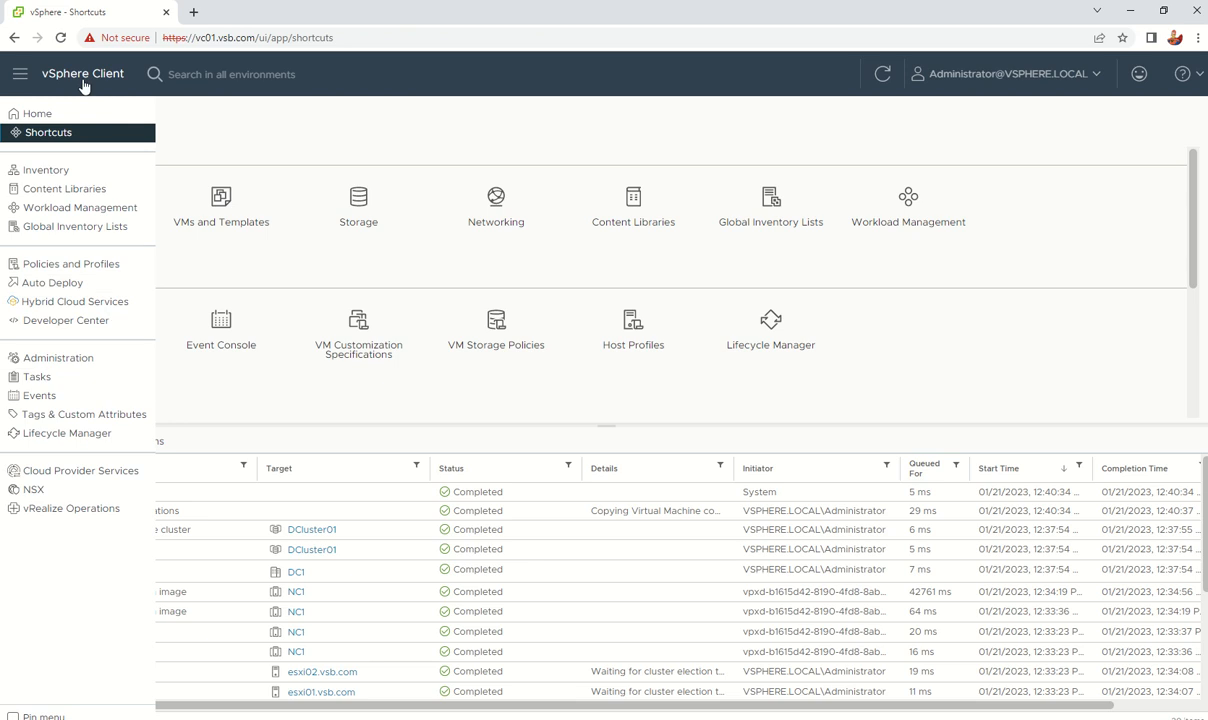
click(75, 362)
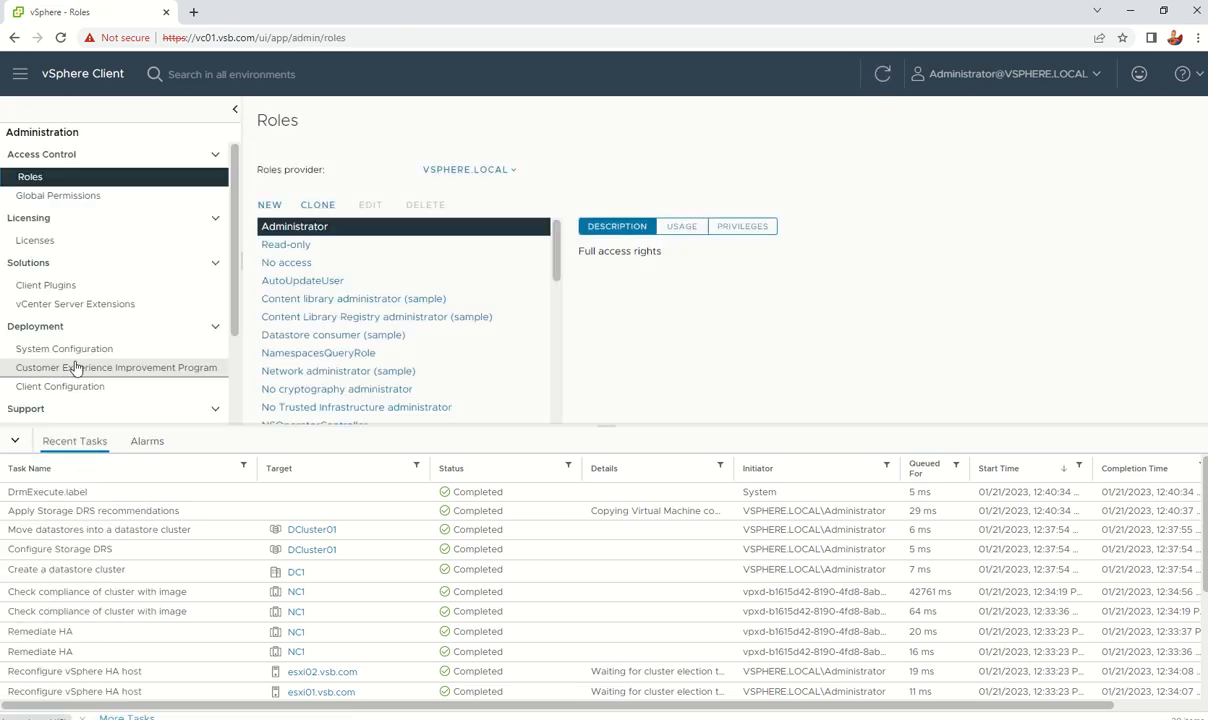
scroll(143, 248, down, 2)
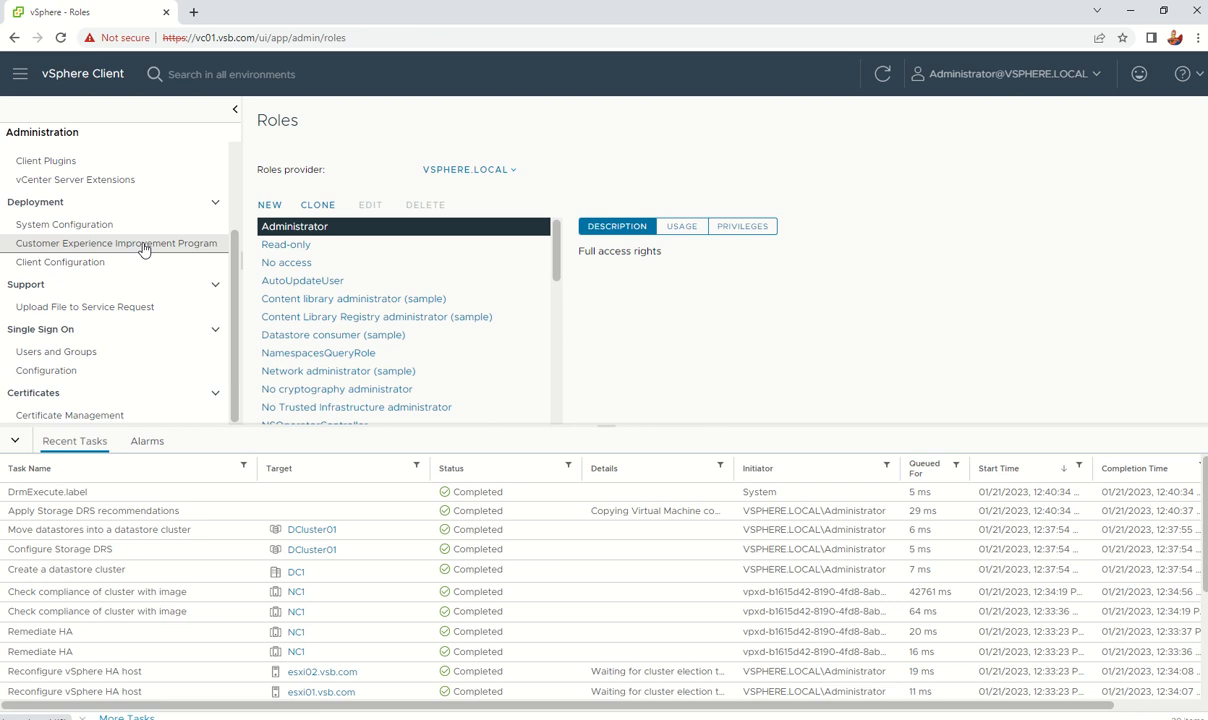
click(55, 375)
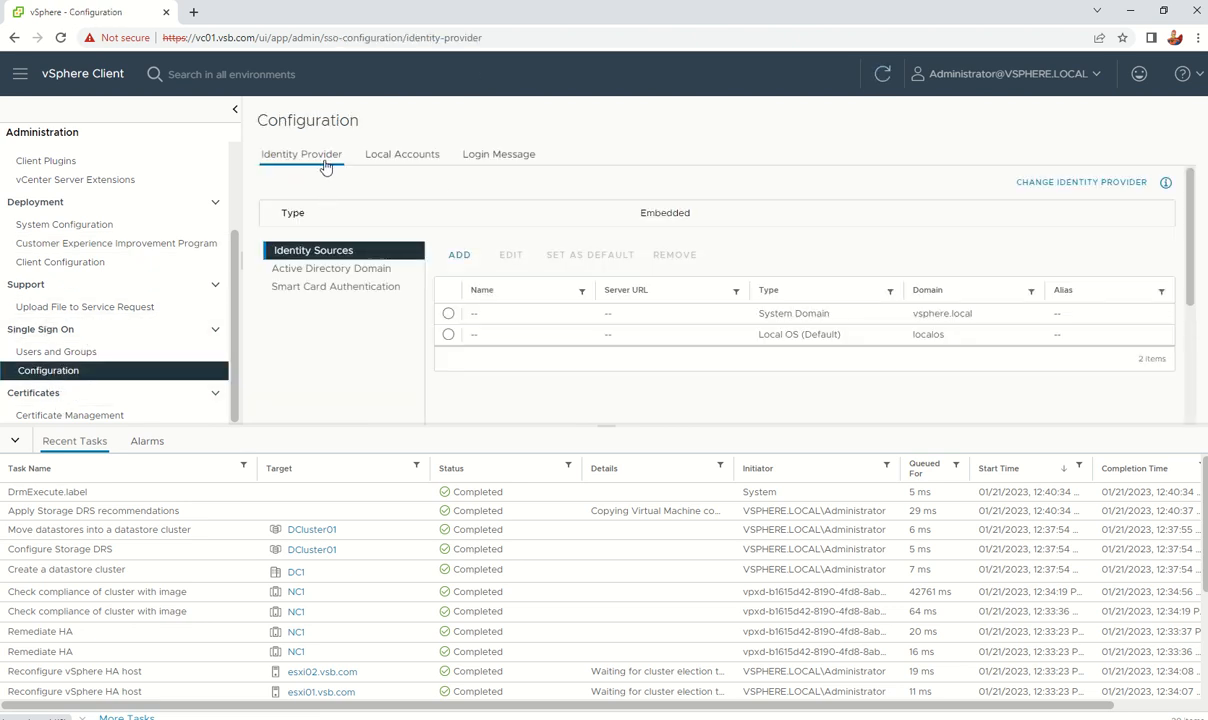
Step: Review the password policy and login message tabs, then show vc01.vsb.com's Active Directory Domain status
click(394, 163)
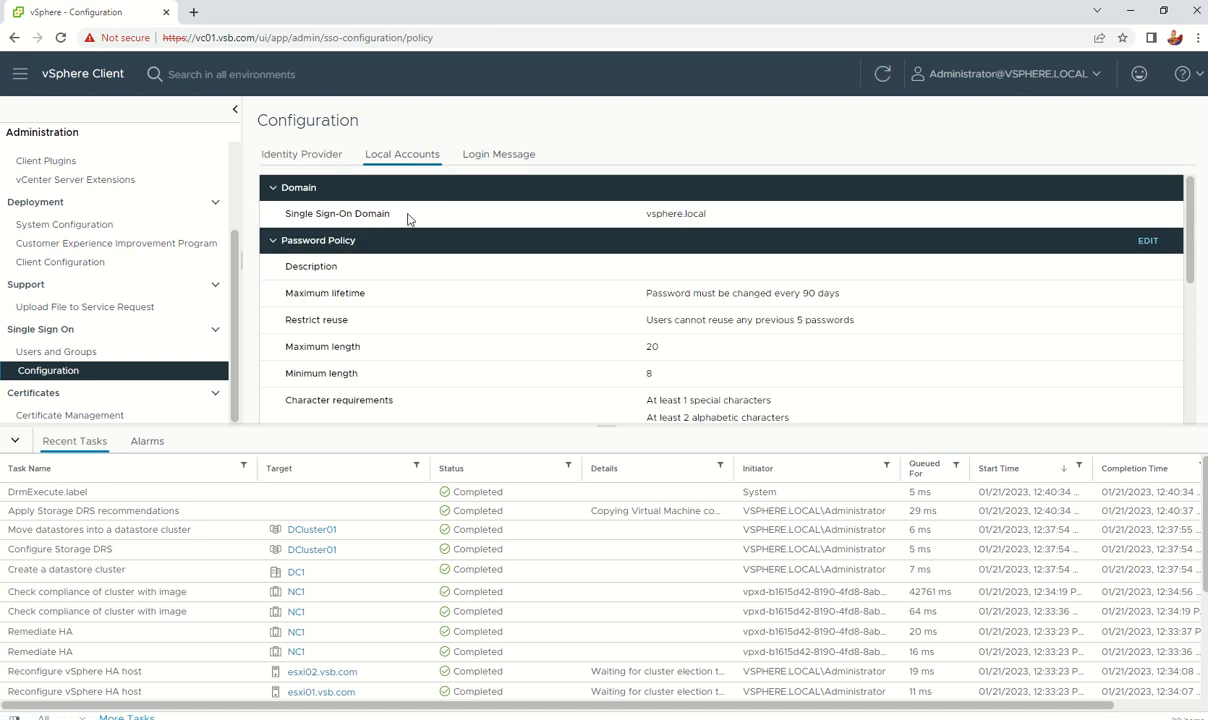
drag(408, 218, 727, 222)
click(498, 154)
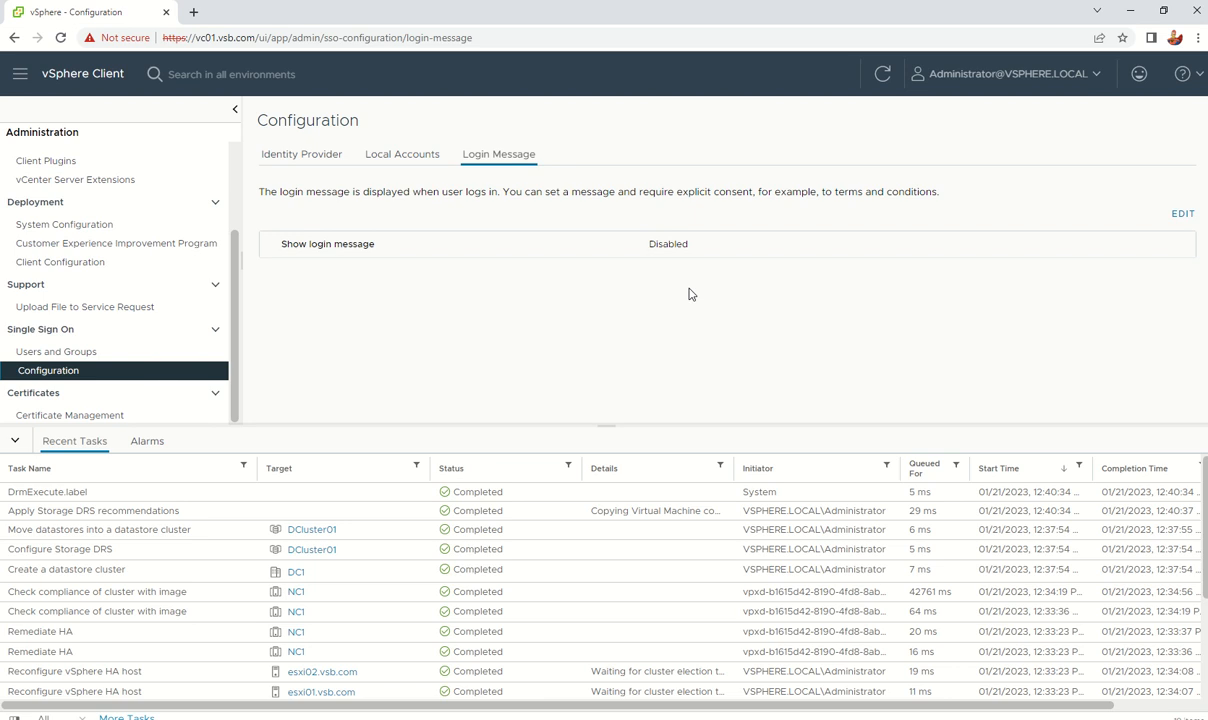
click(287, 160)
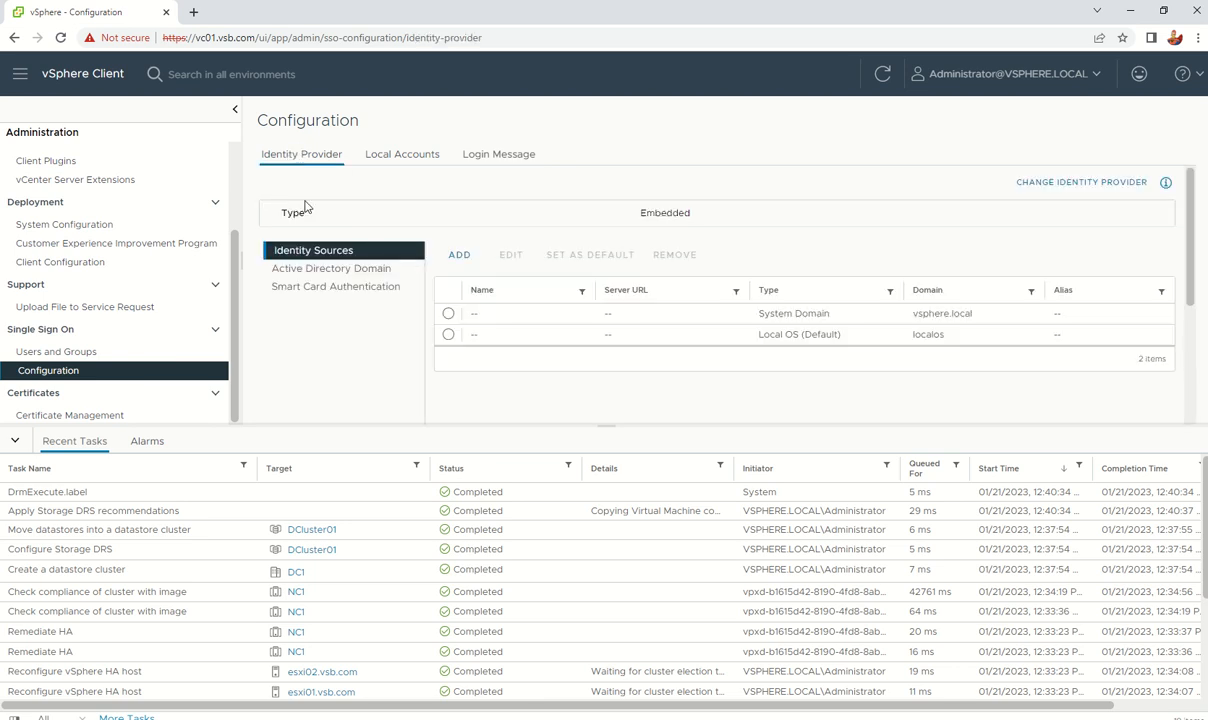
click(327, 270)
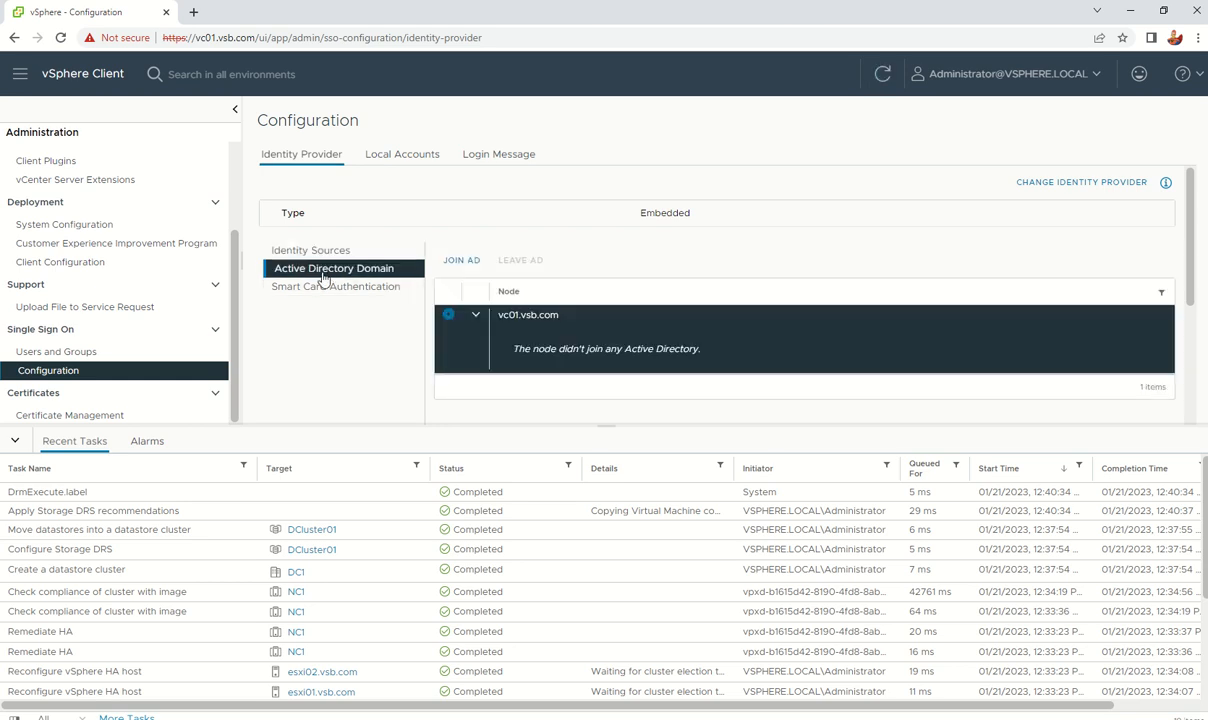
Step: Join vc01.vsb.com to domain vsb.com as administrator, then view the Identity Sources list
click(461, 262)
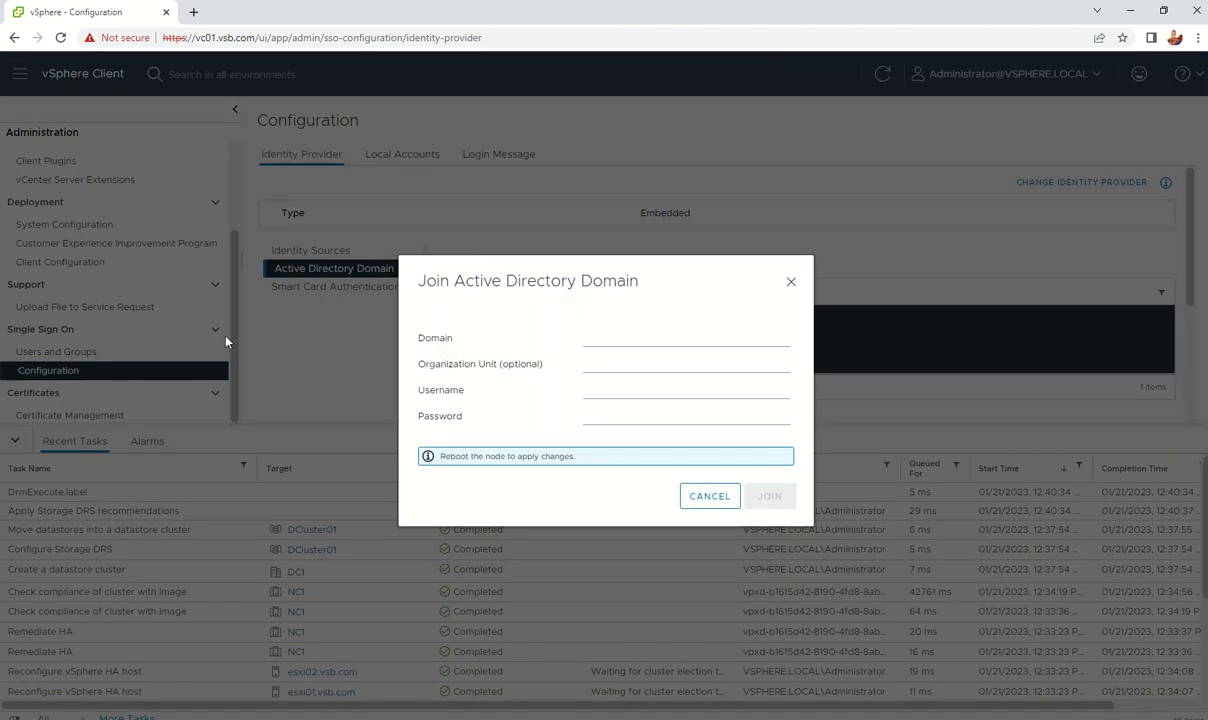
key(Escape)
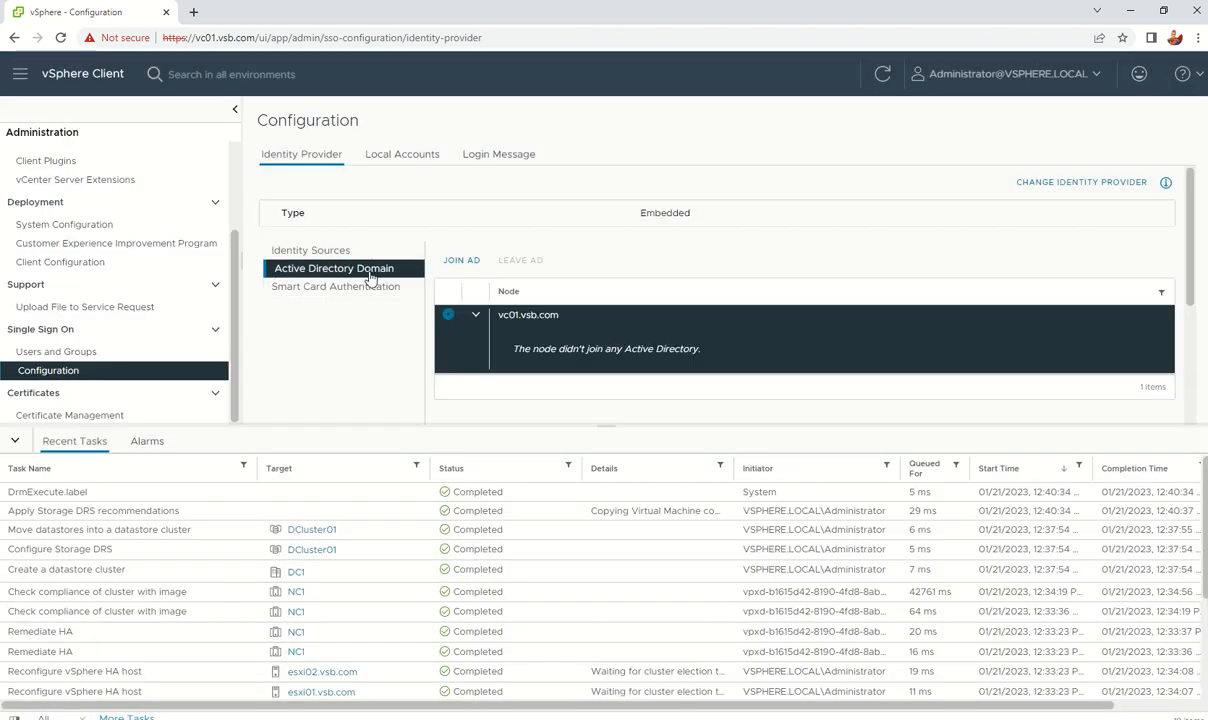
click(461, 262)
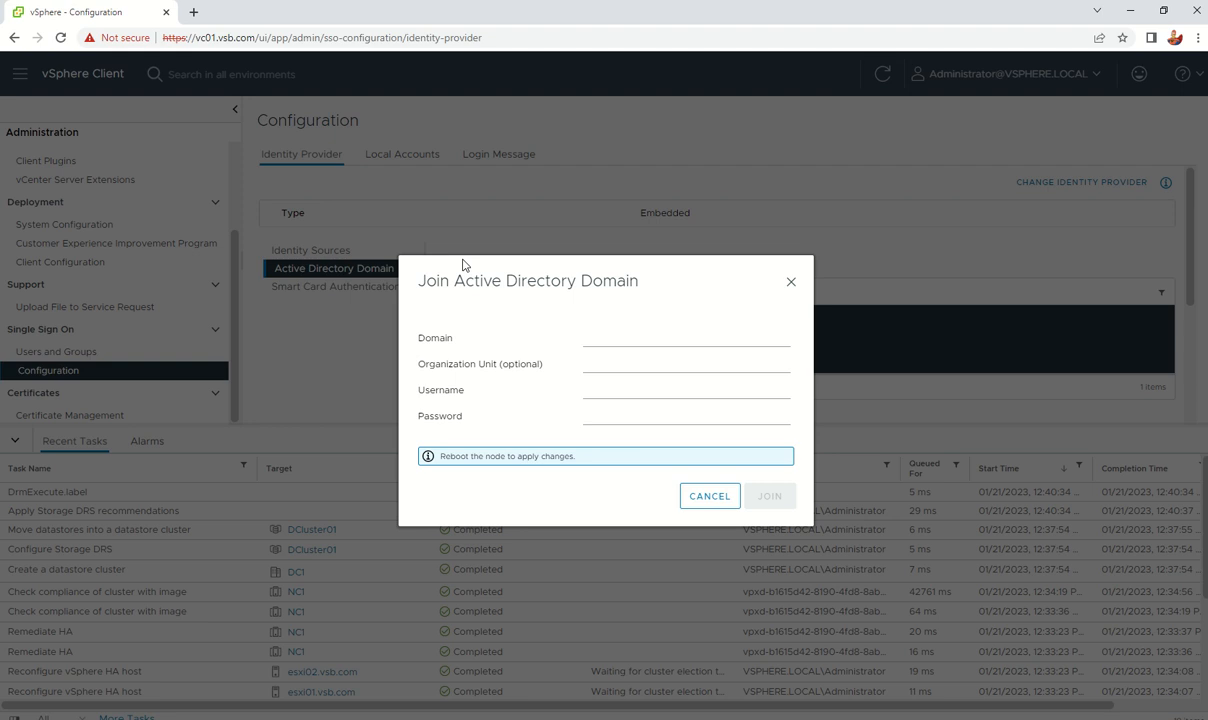
click(617, 341)
text(vsb.com)
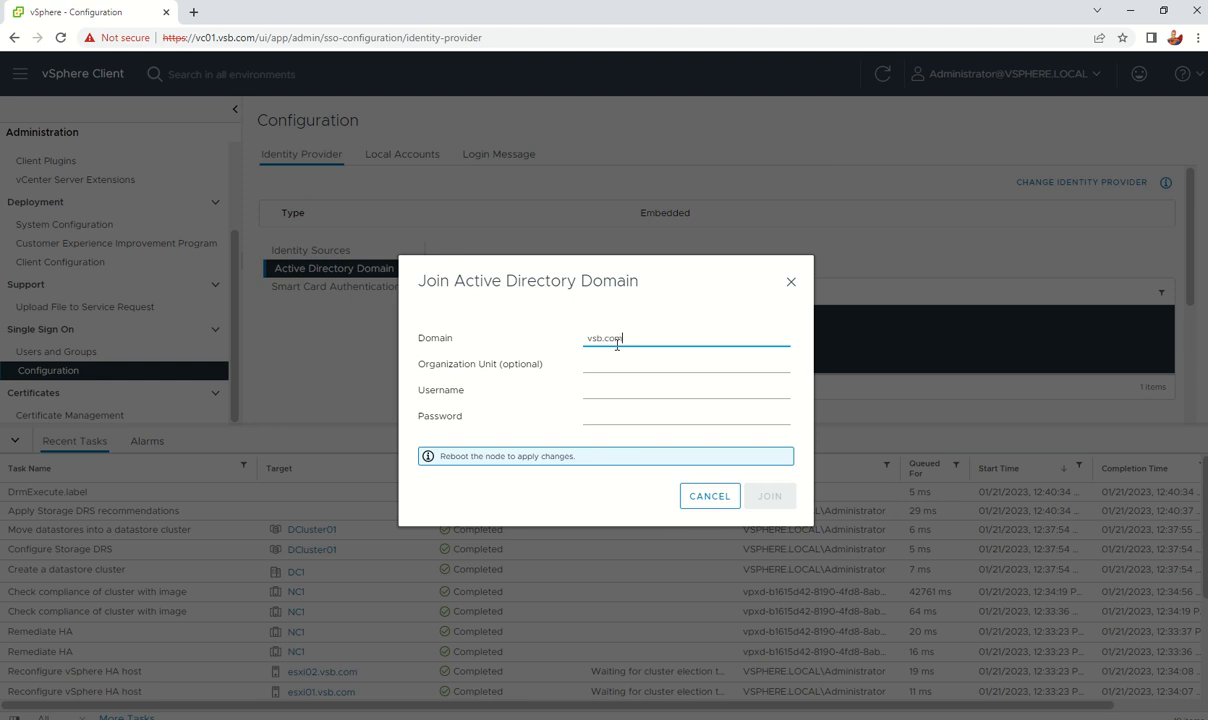
key(Tab)
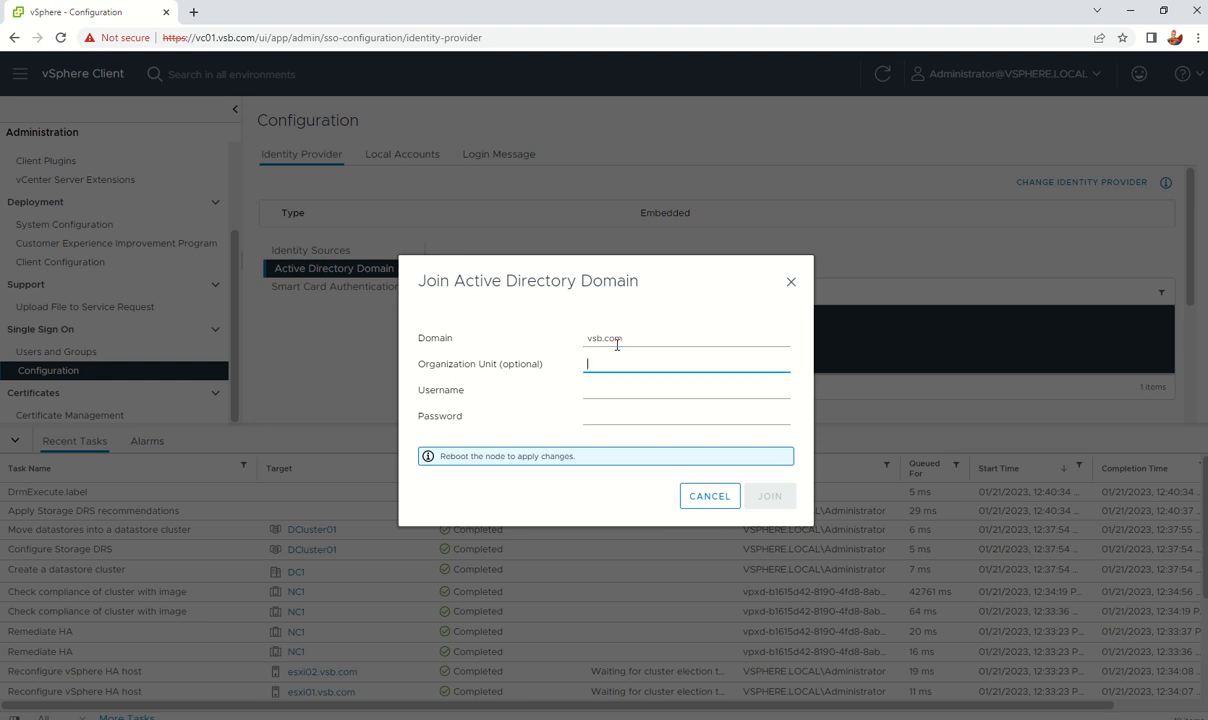
key(Tab)
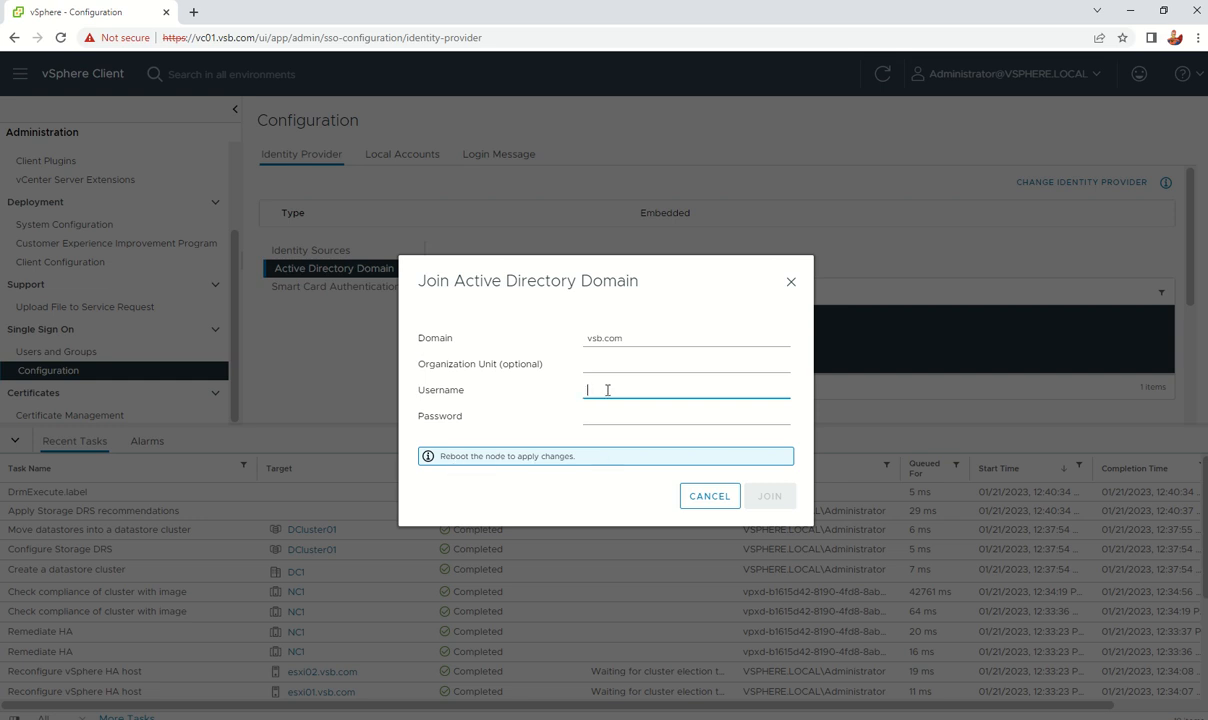
text(administrator)
key(Tab)
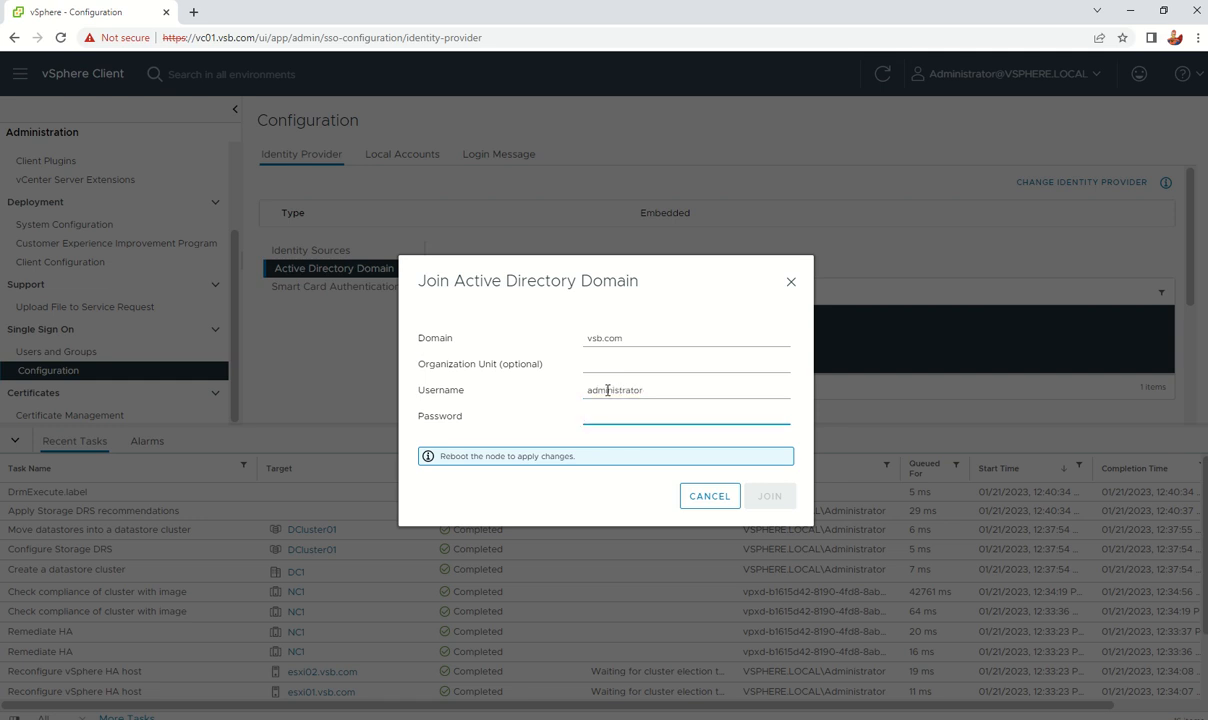
text(••••••••)
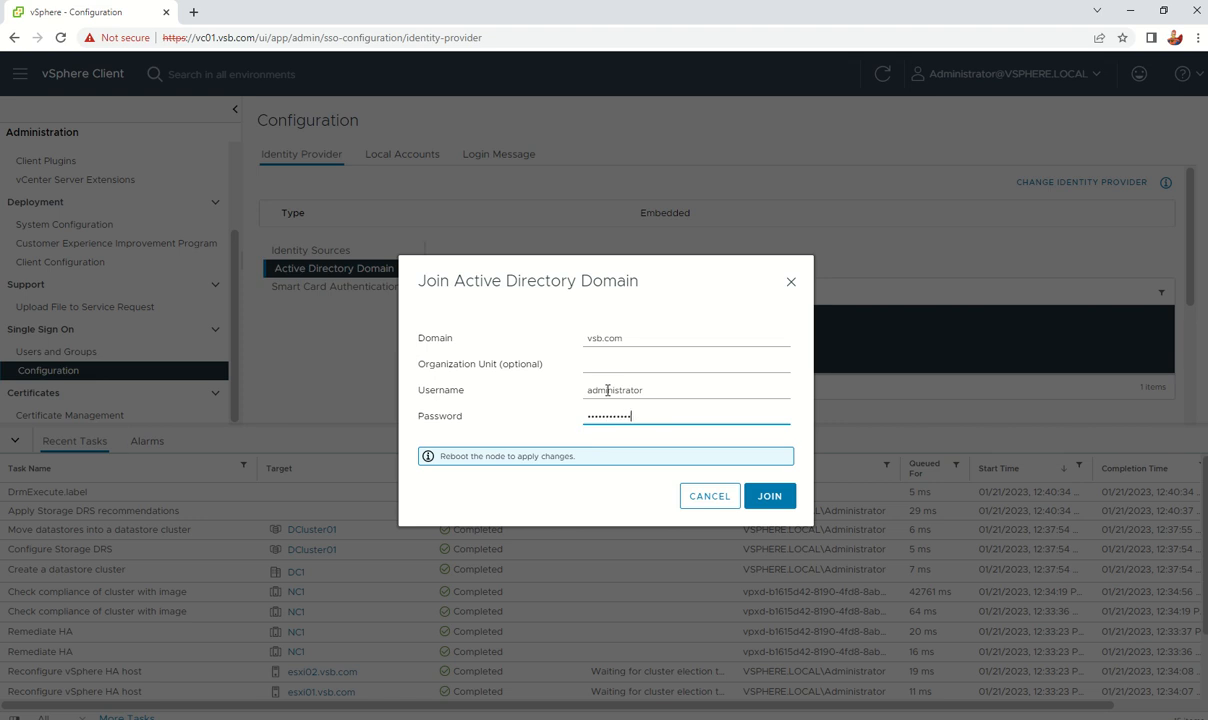
click(770, 496)
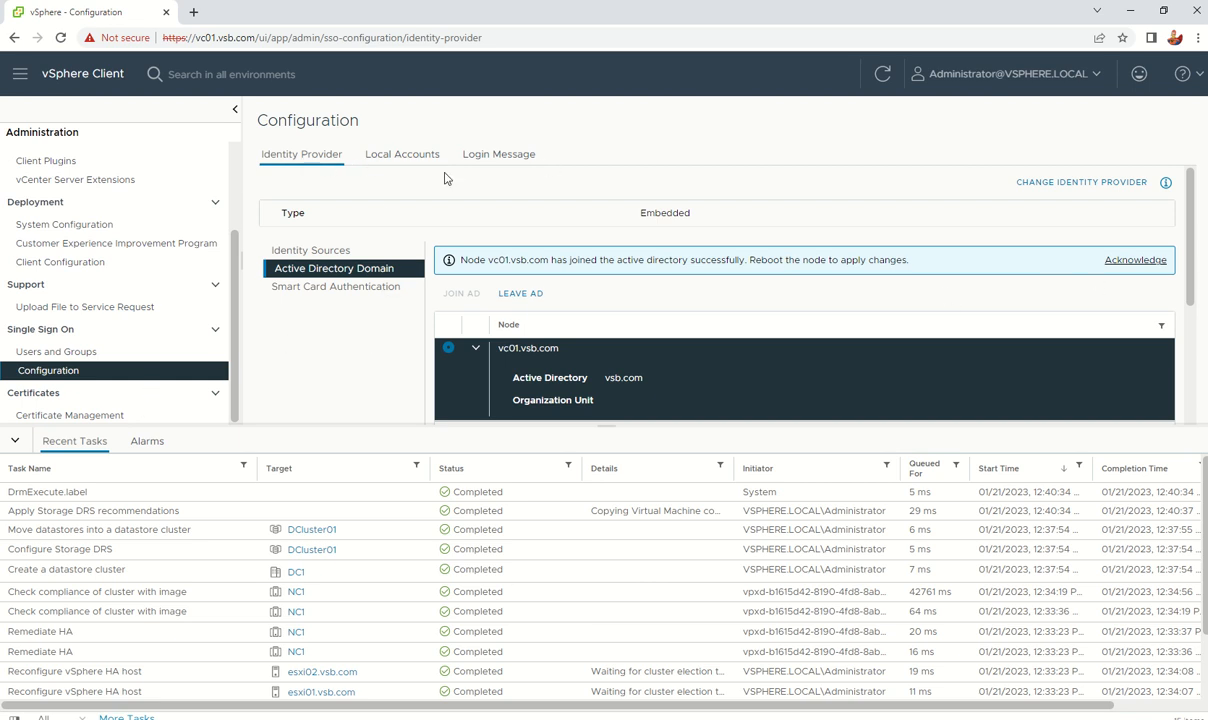
click(314, 252)
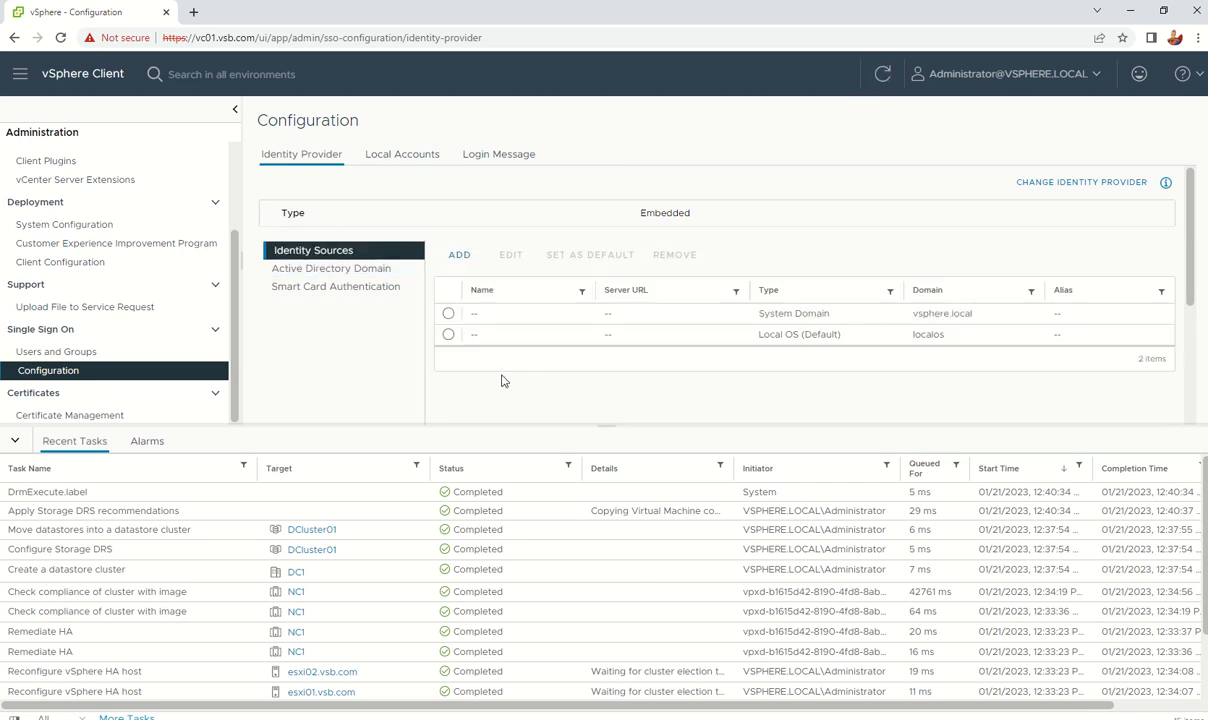
Step: Enter user root and the root password on the vc01.vsb.com:5480 management login page
scroll(795, 332, down, 2)
scroll(795, 332, up, 1)
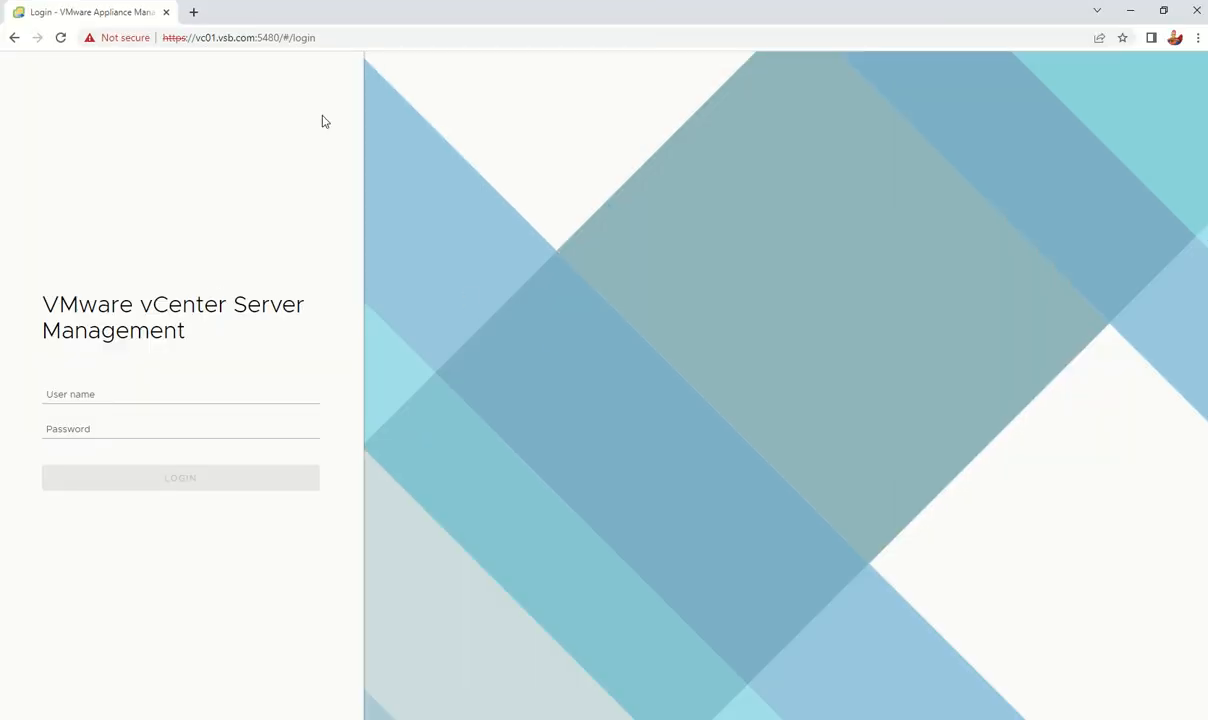
click(341, 40)
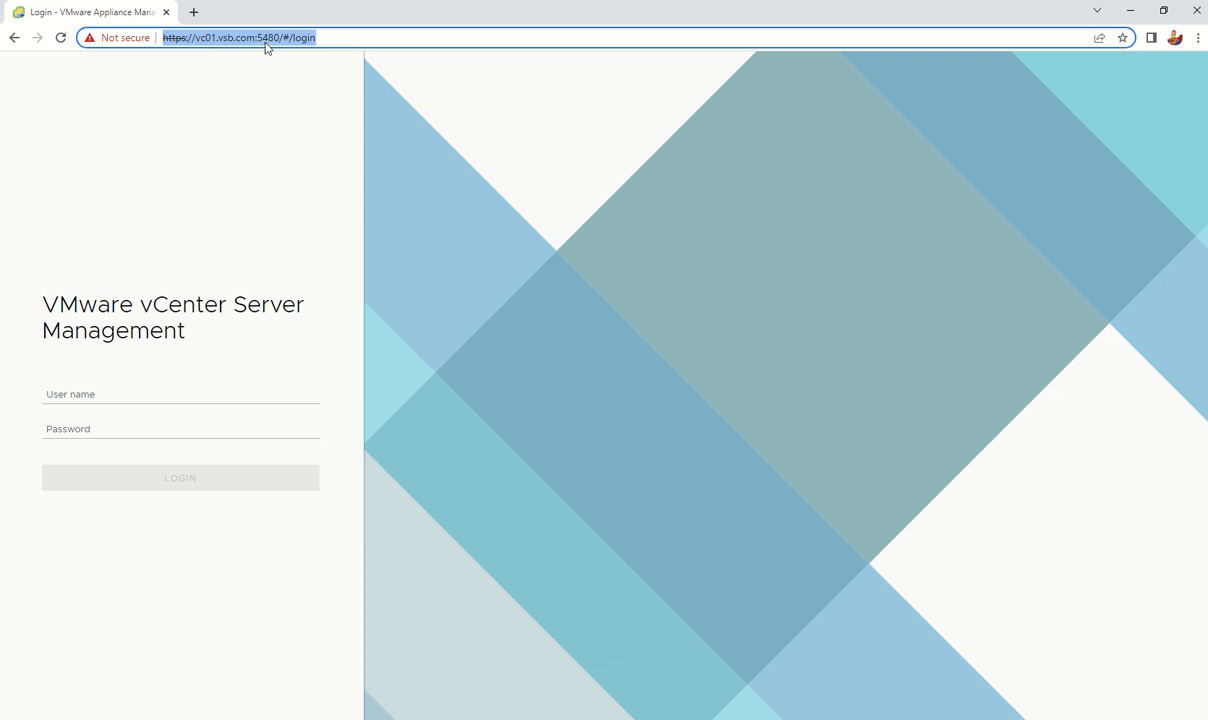
click(320, 40)
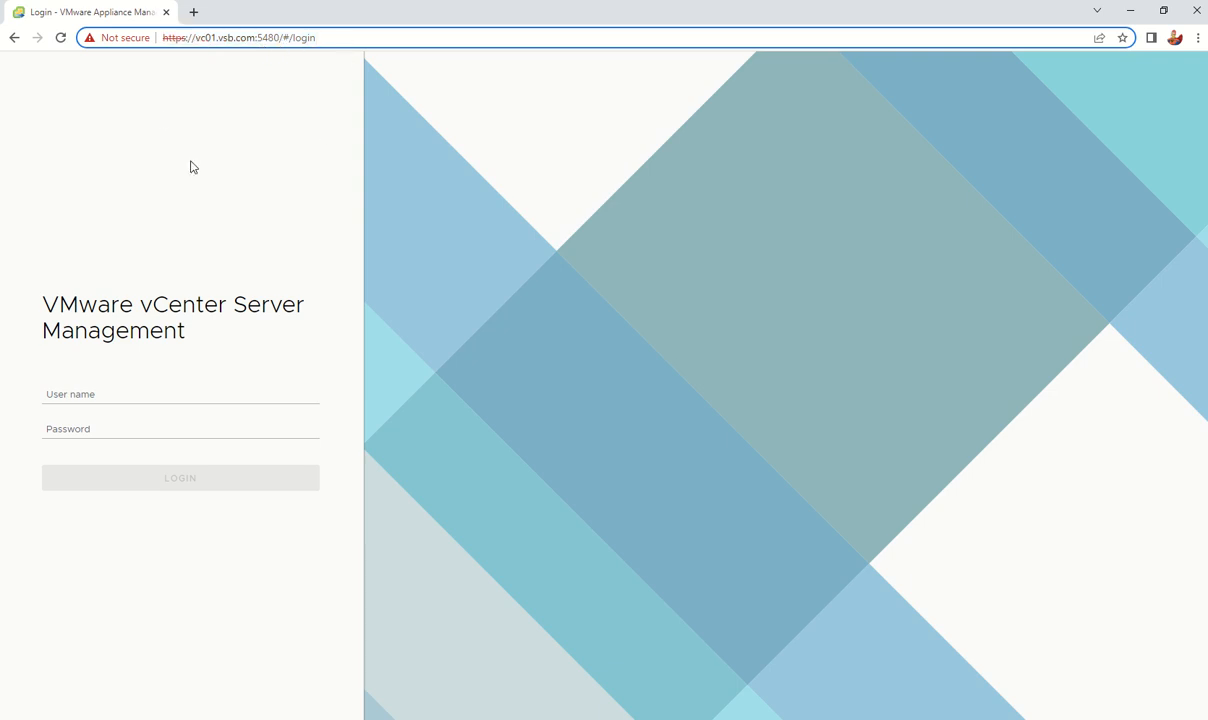
click(153, 391)
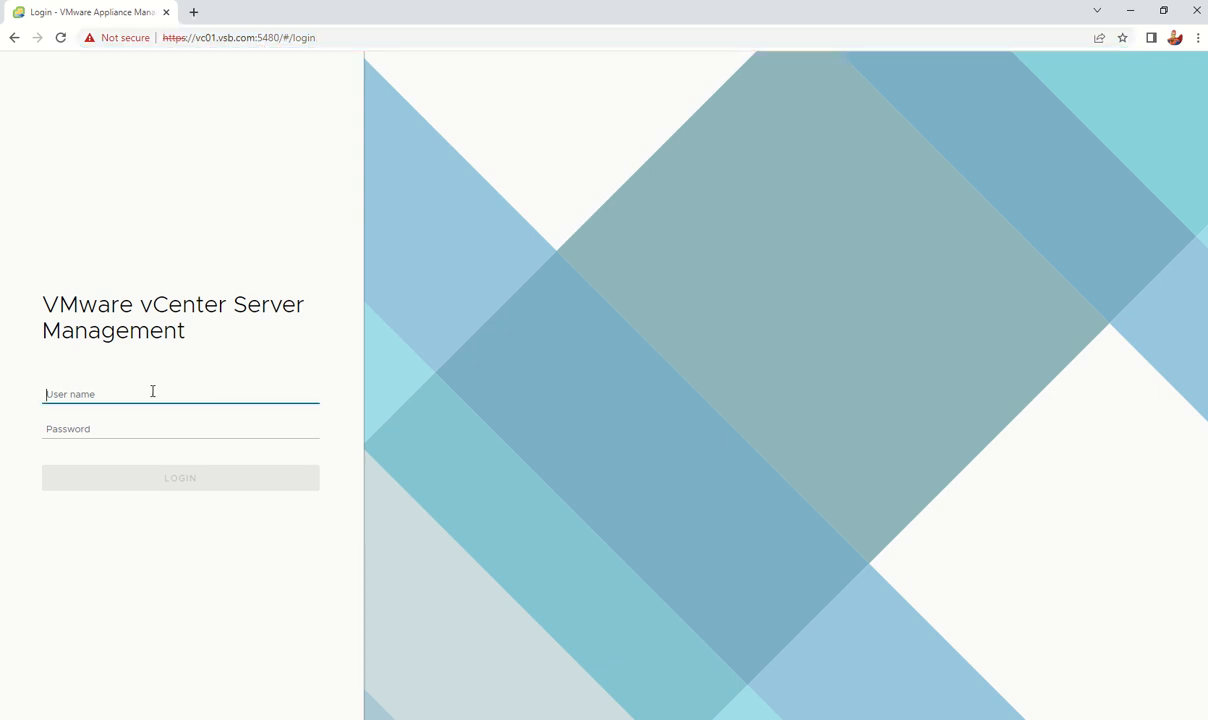
text(root)
key(Tab)
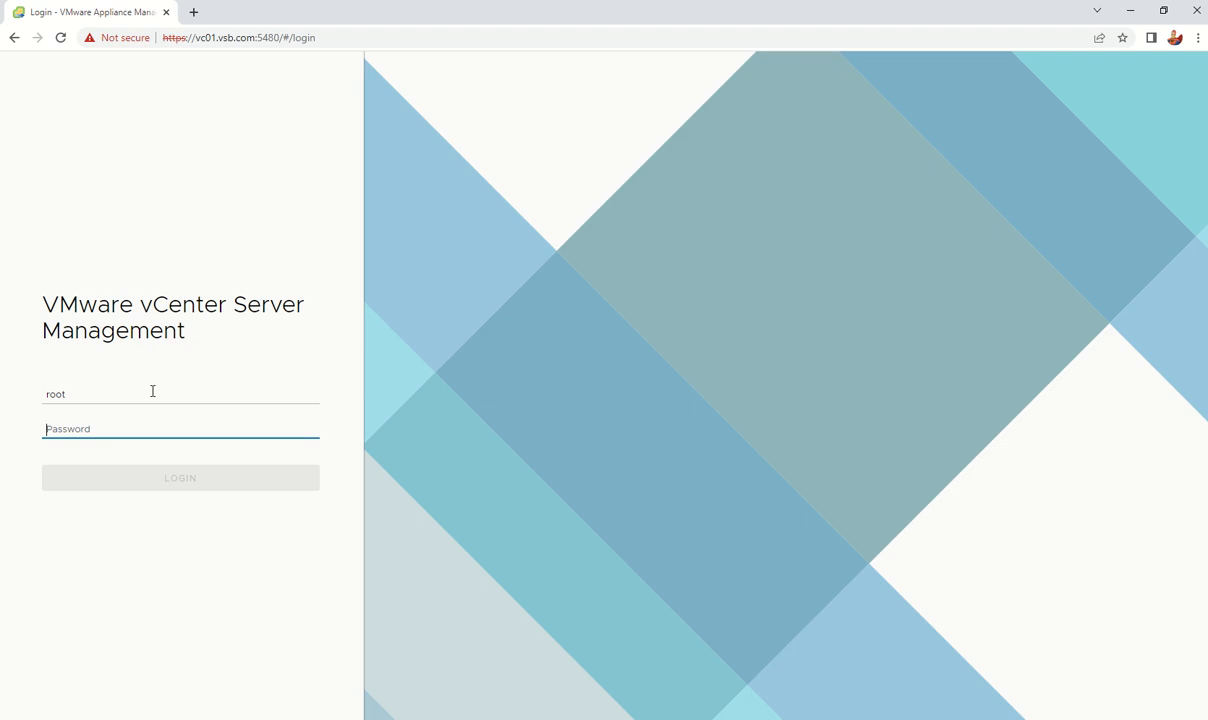
text(*)
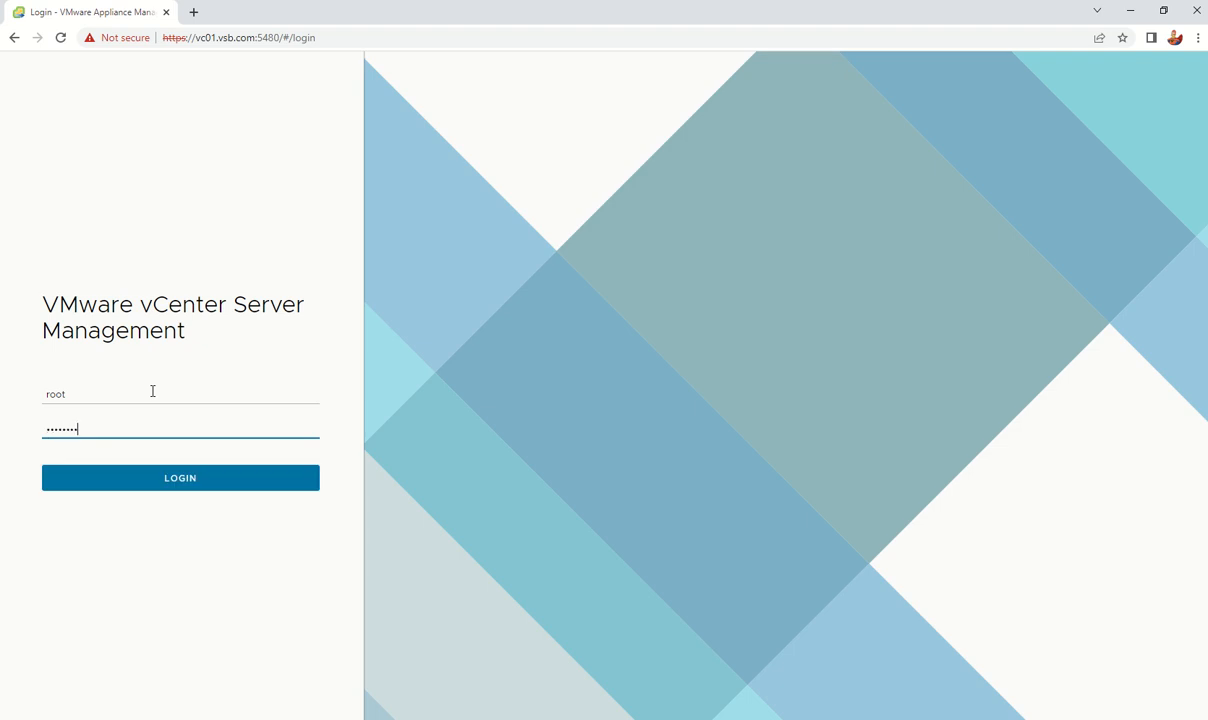
Step: Sign in as root and enable SSH login in the appliance access settings
key(Return)
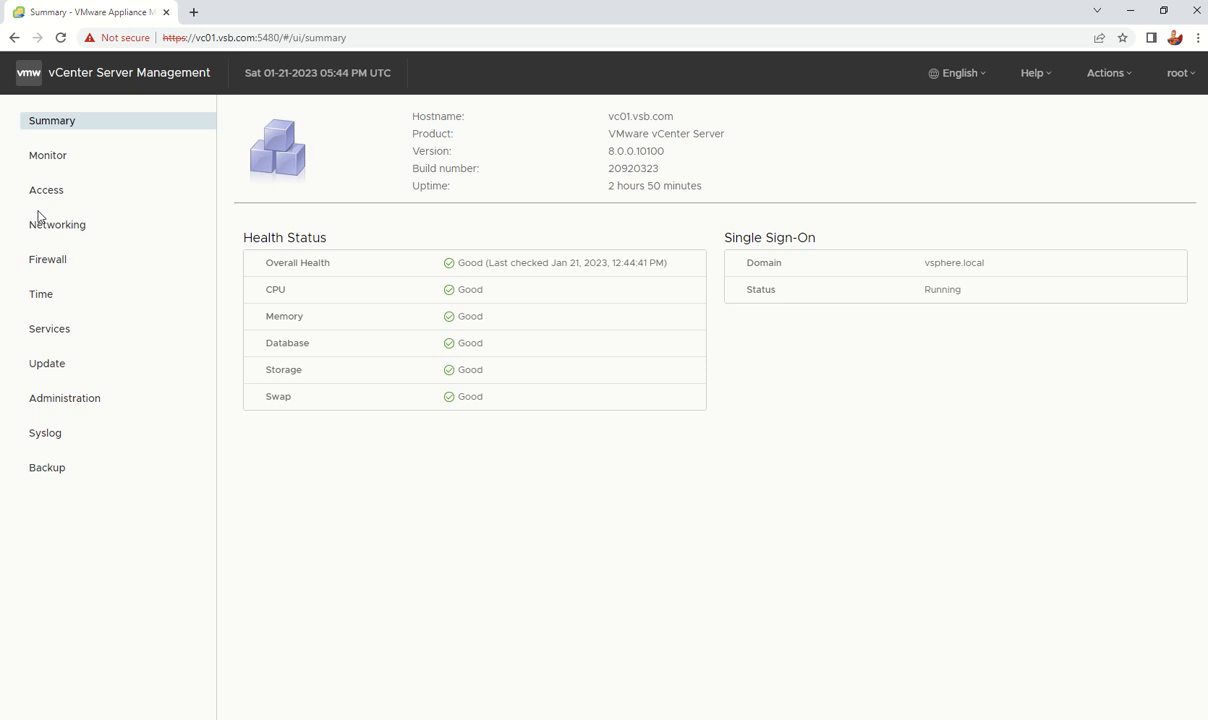
click(64, 165)
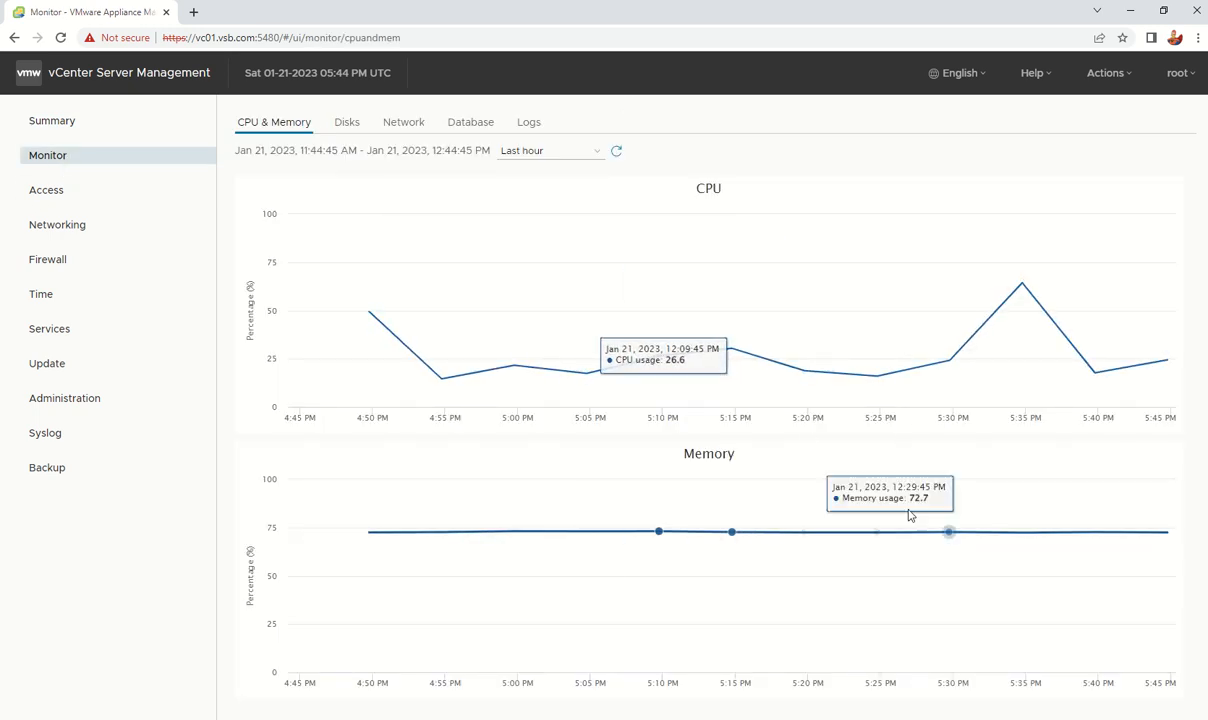
click(46, 192)
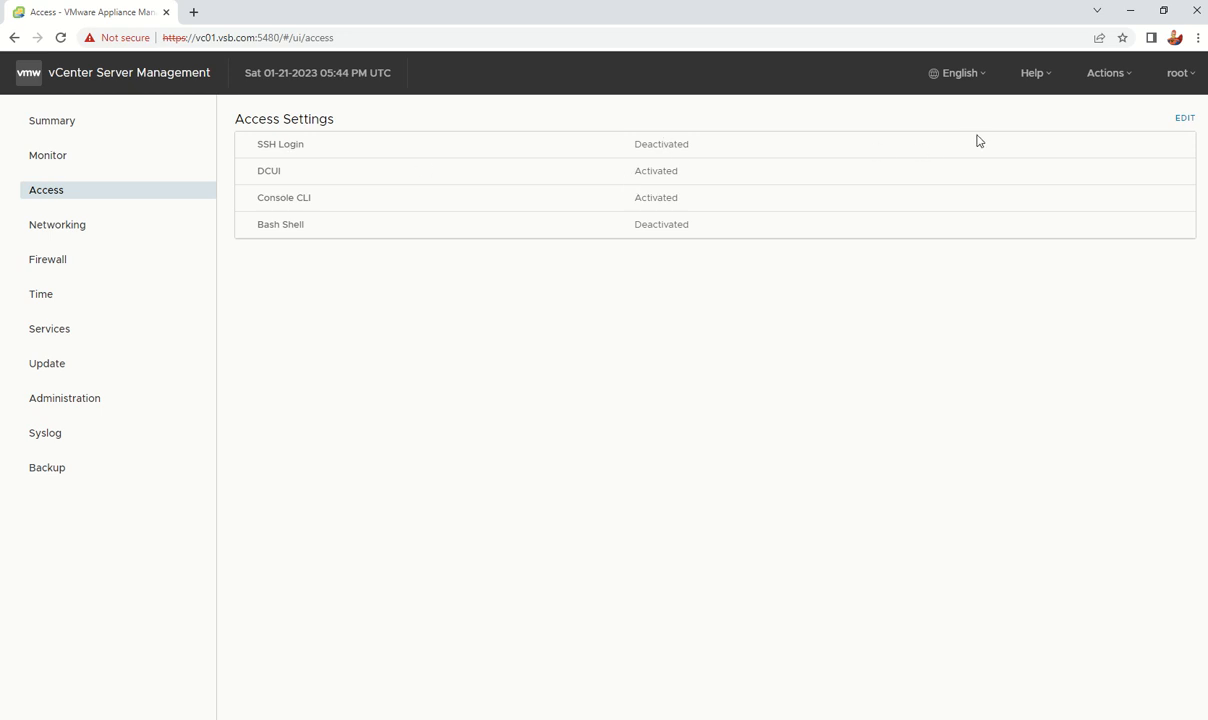
click(1183, 118)
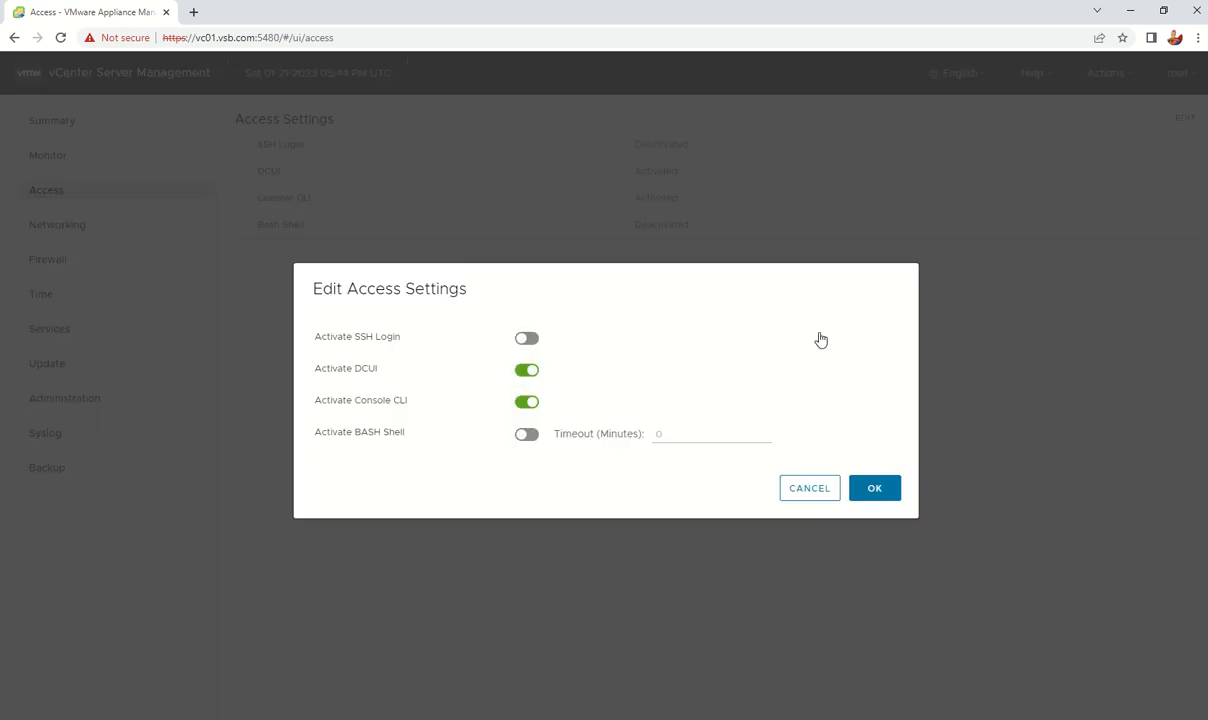
click(527, 338)
click(857, 488)
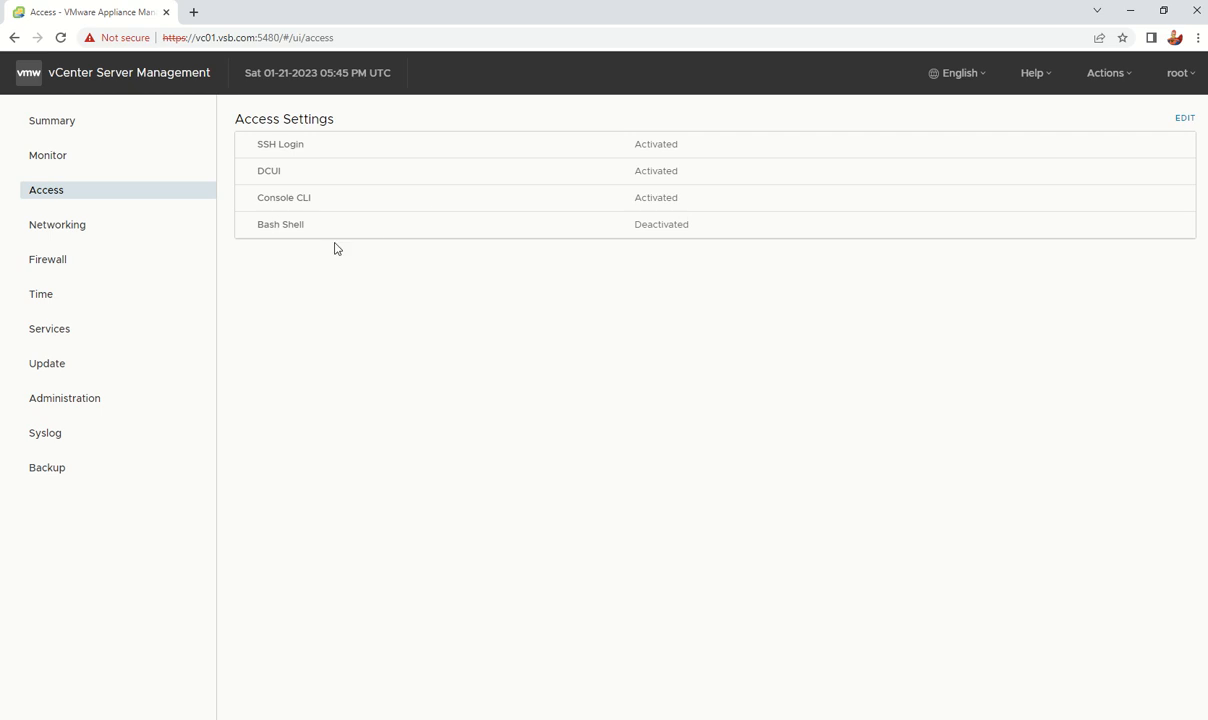
Step: Review the network, firewall and time settings, then open the Services list
click(95, 230)
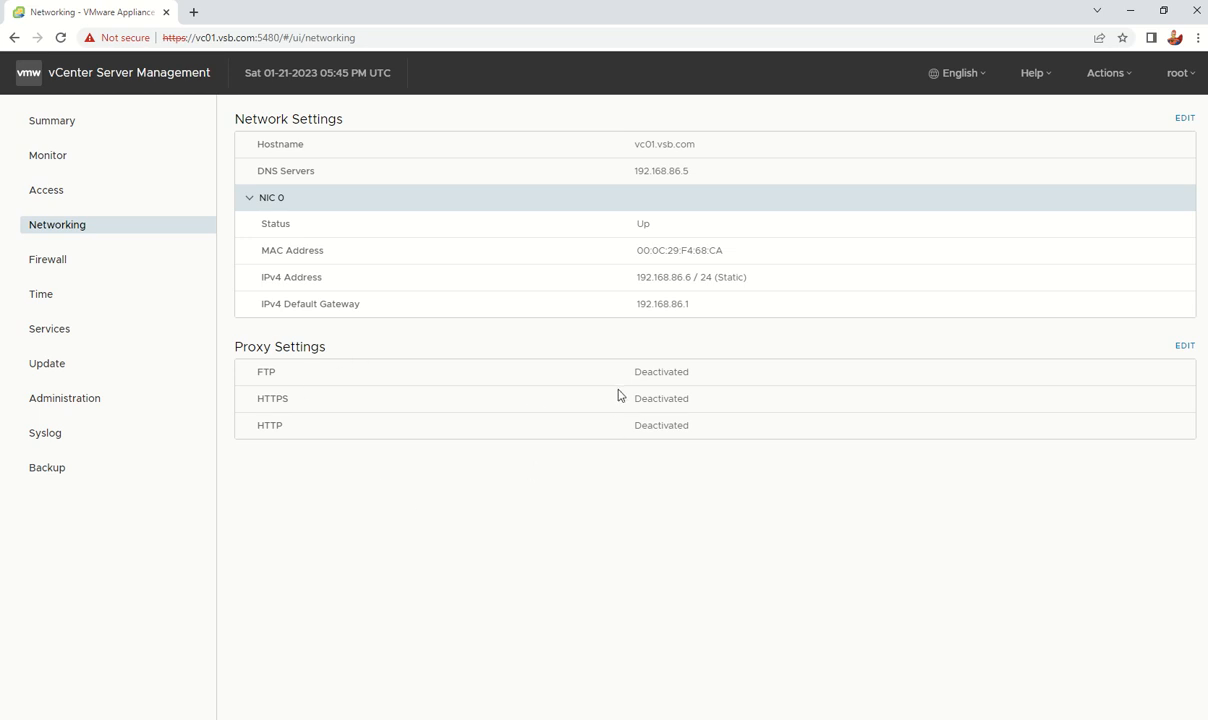
click(66, 262)
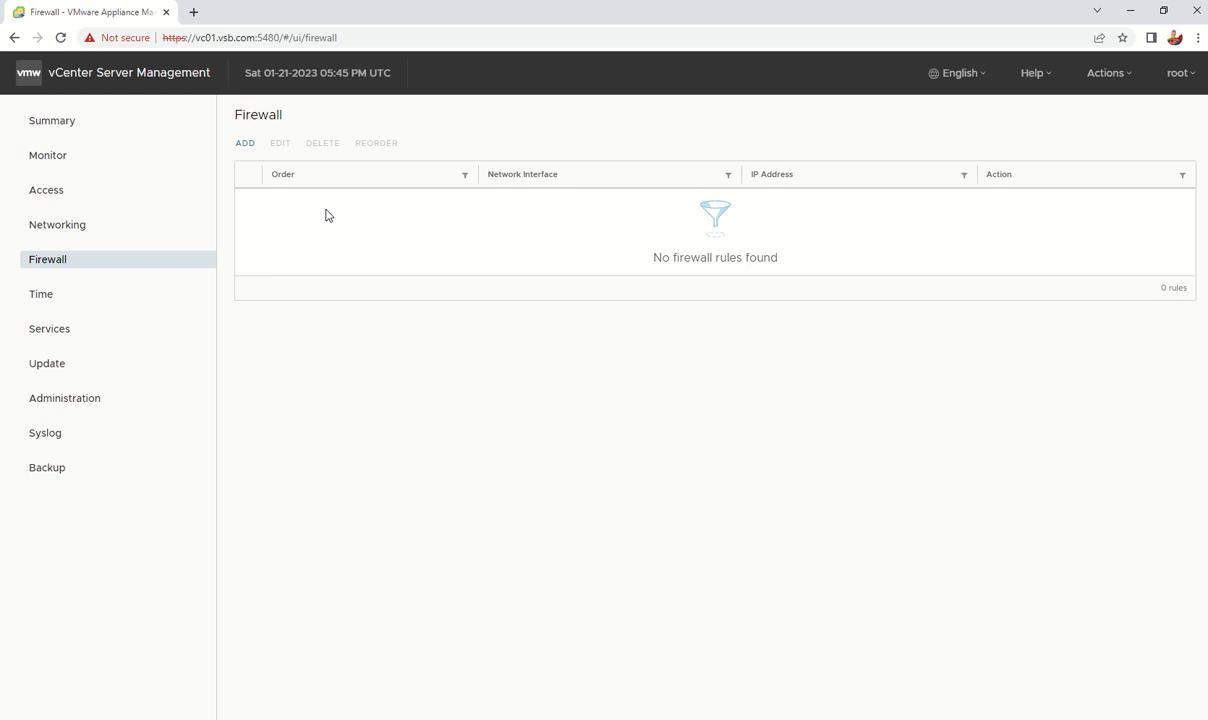
click(84, 295)
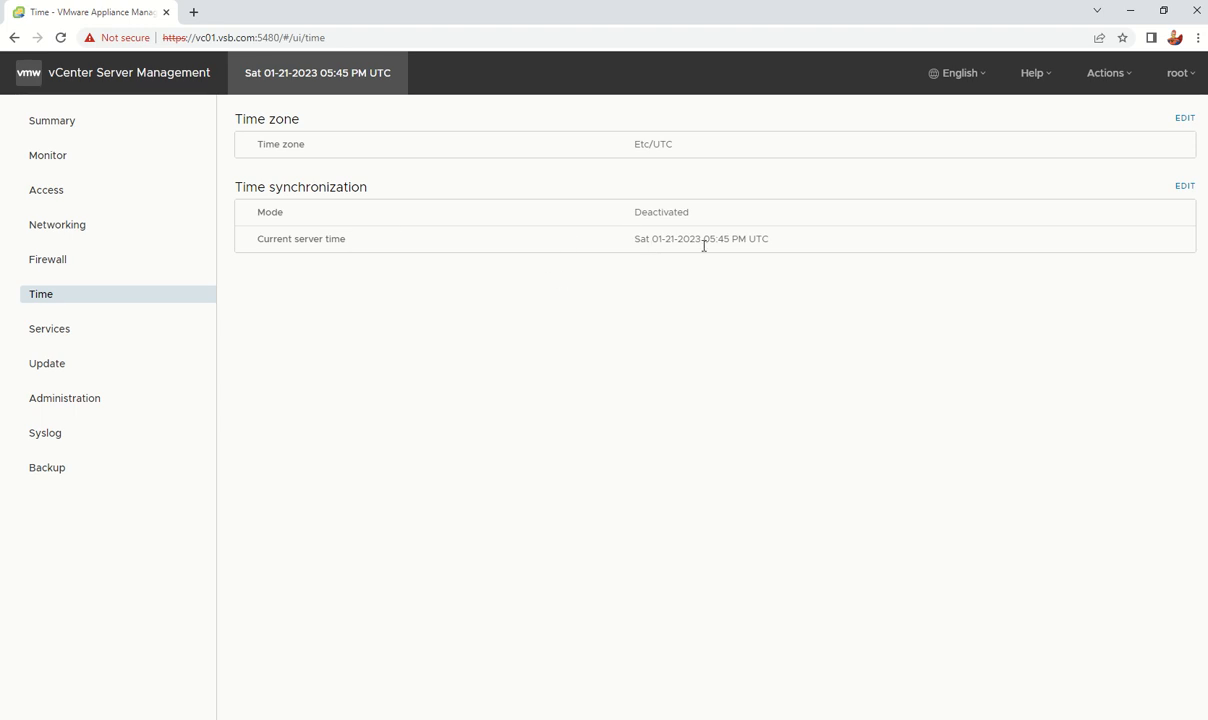
click(74, 336)
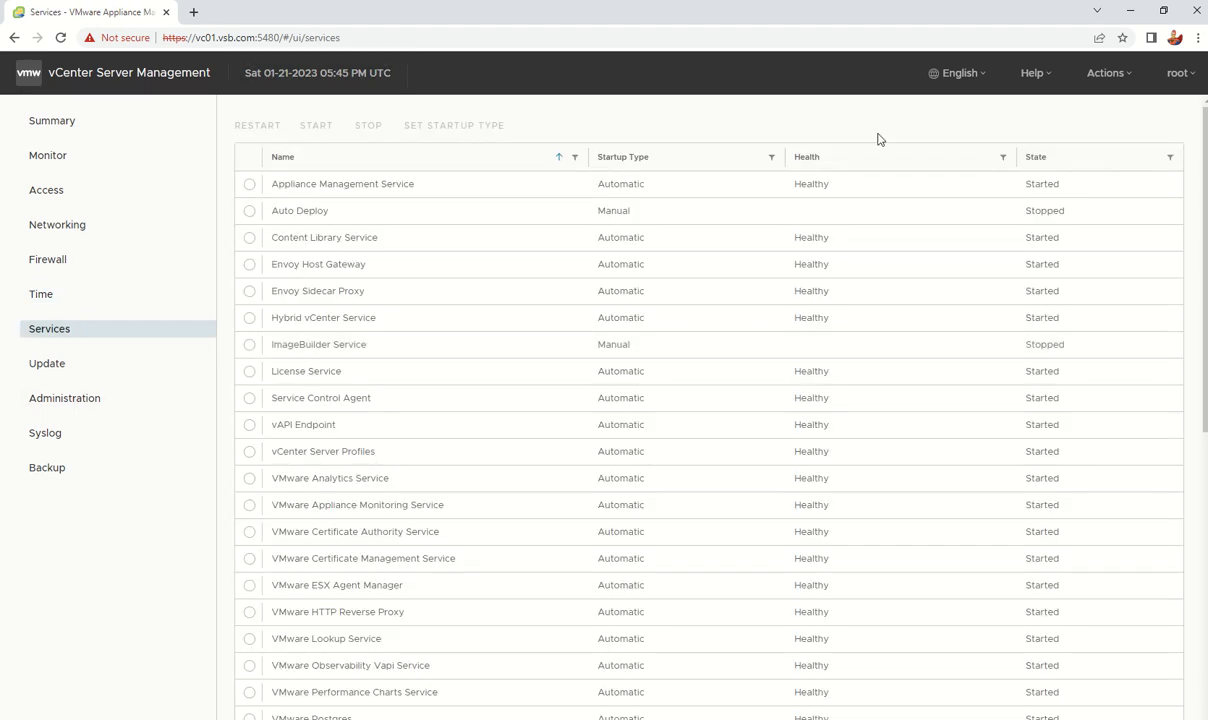
Step: Sort the services by State and scroll through the started and stopped services
click(1036, 158)
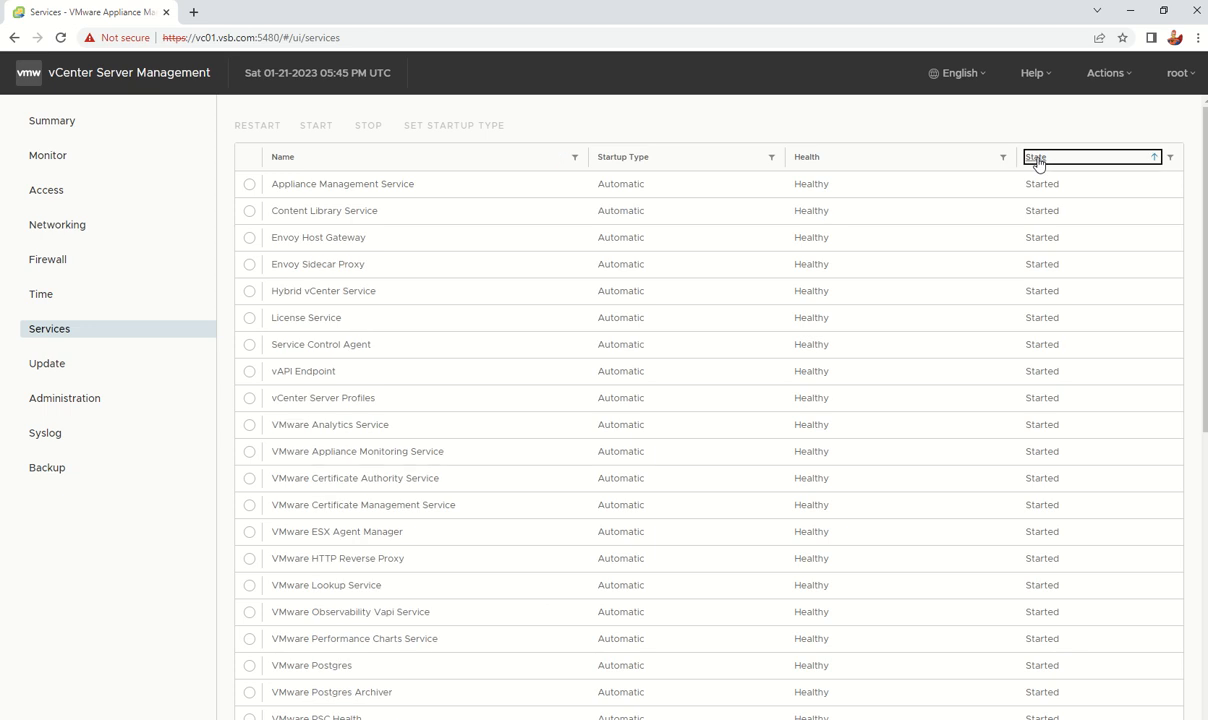
scroll(909, 330, down, 5)
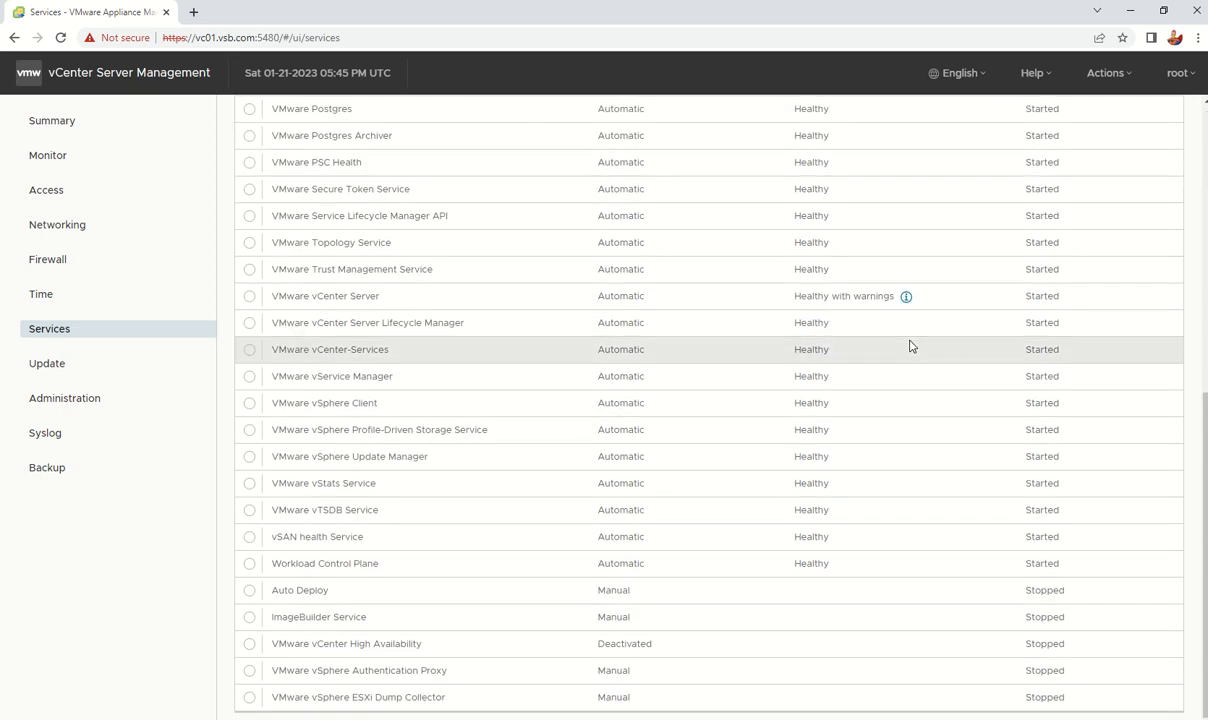
scroll(910, 346, up, 5)
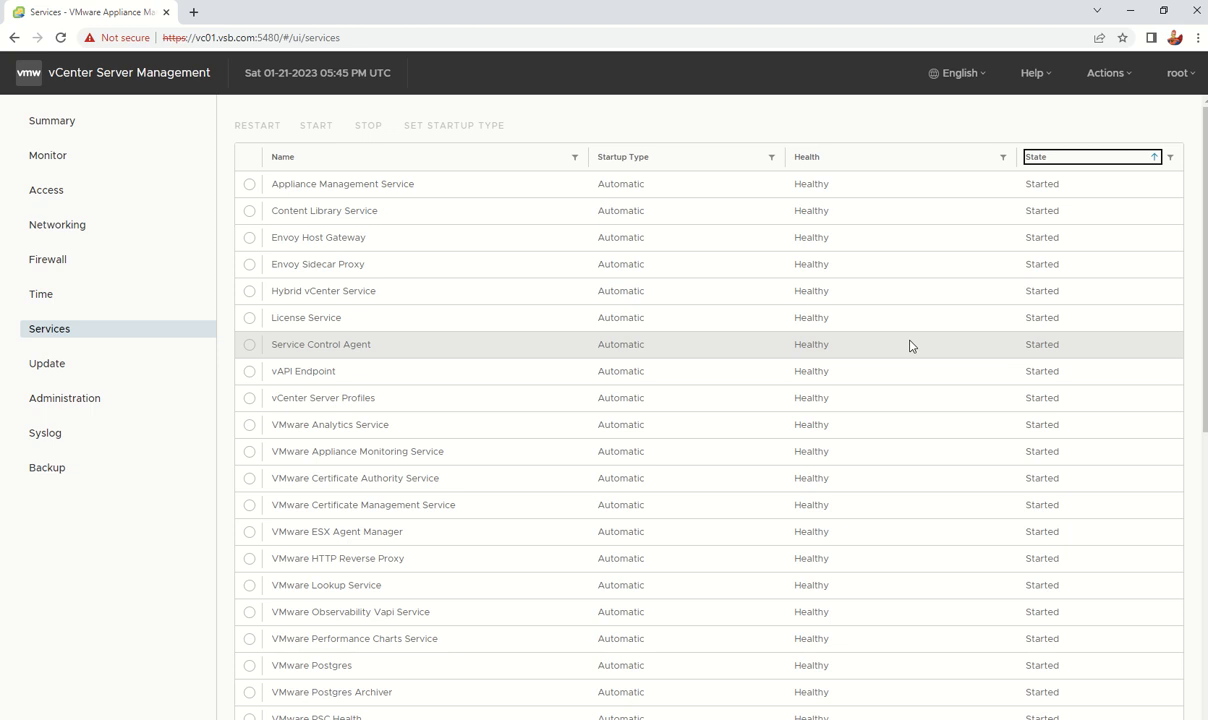
scroll(1054, 328, down, 5)
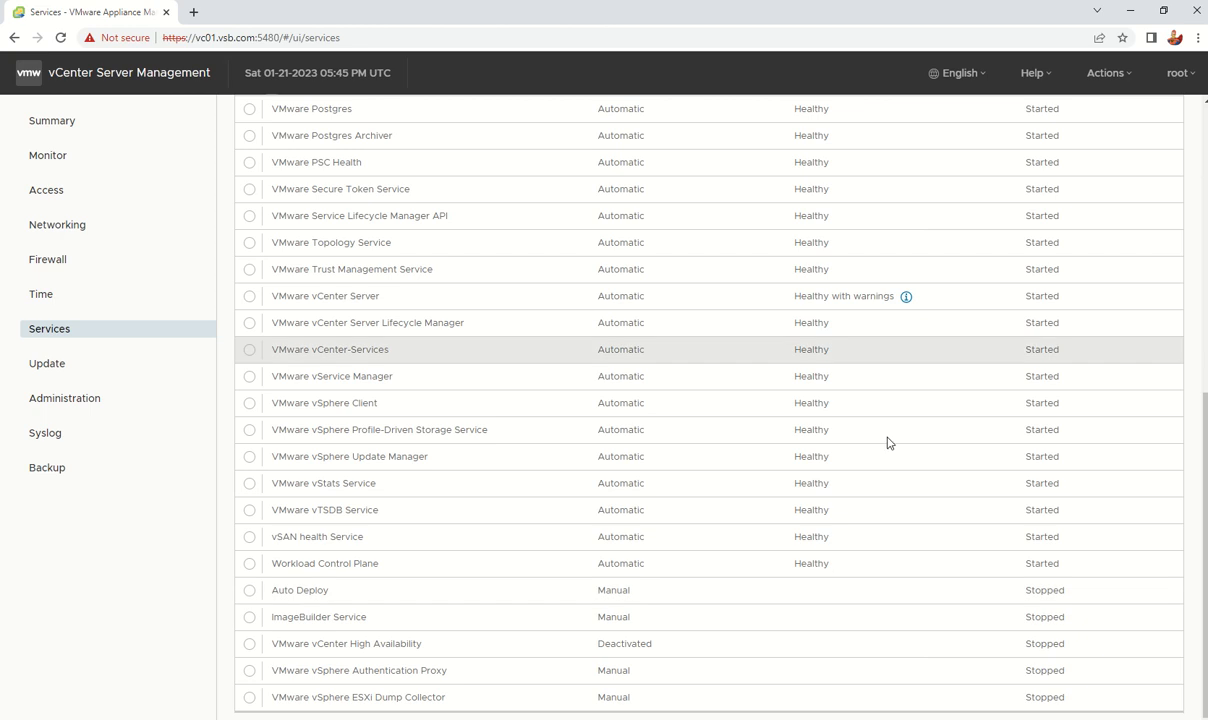
scroll(888, 442, up, 4)
scroll(909, 453, down, 3)
scroll(909, 453, up, 4)
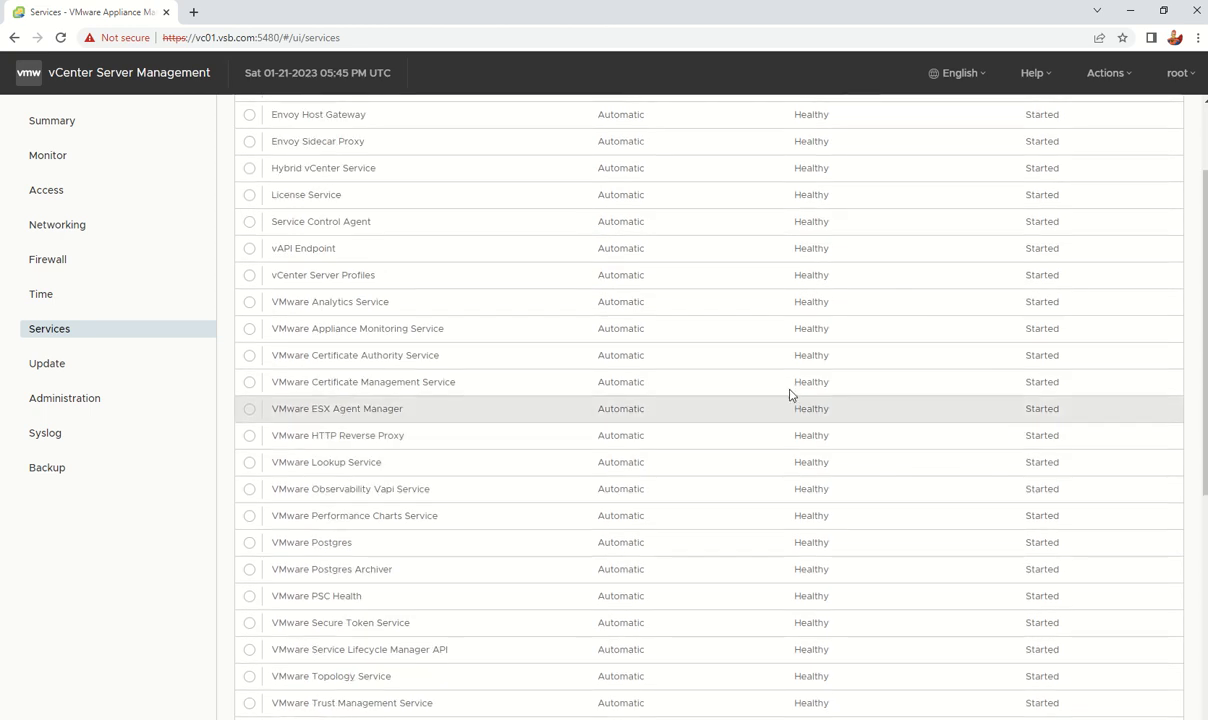
scroll(769, 377, up, 3)
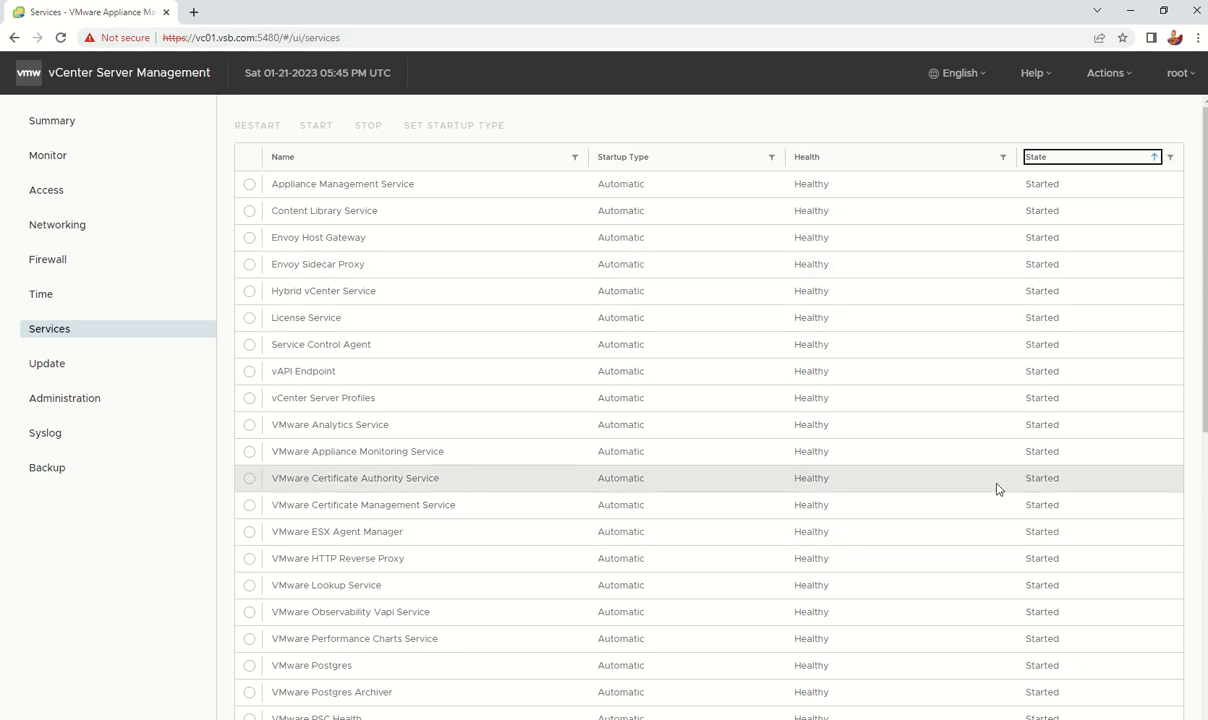
scroll(998, 488, down, 4)
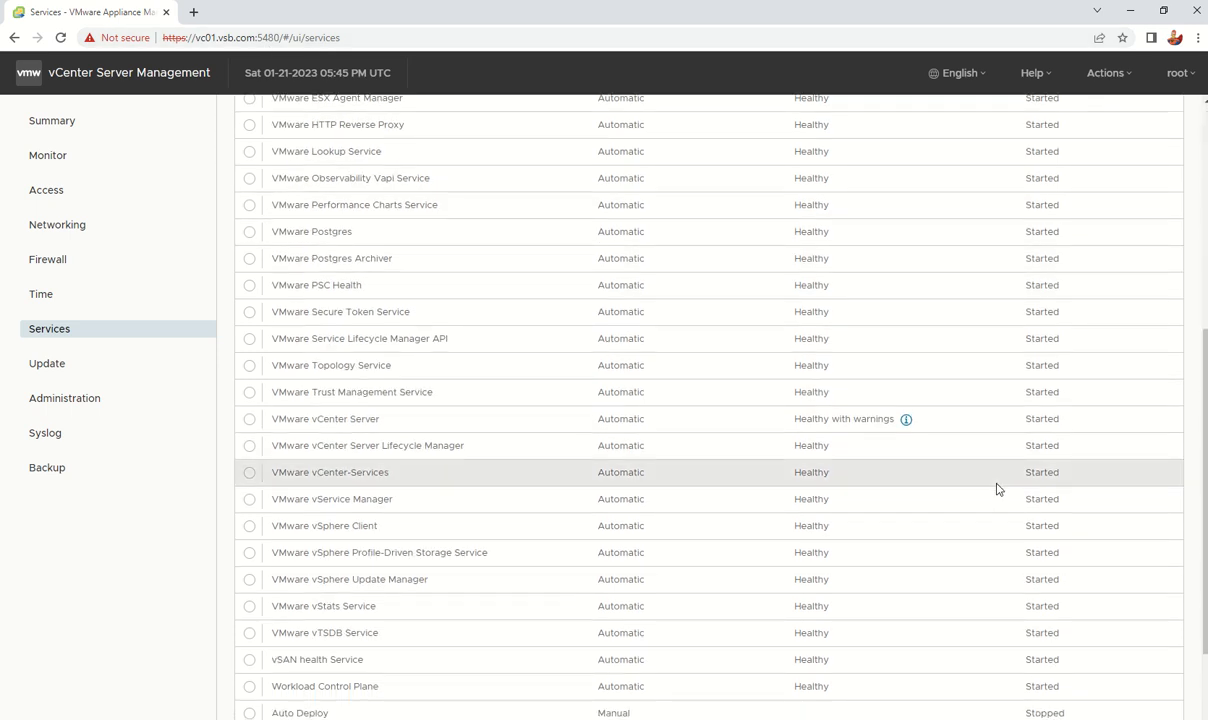
scroll(998, 488, up, 5)
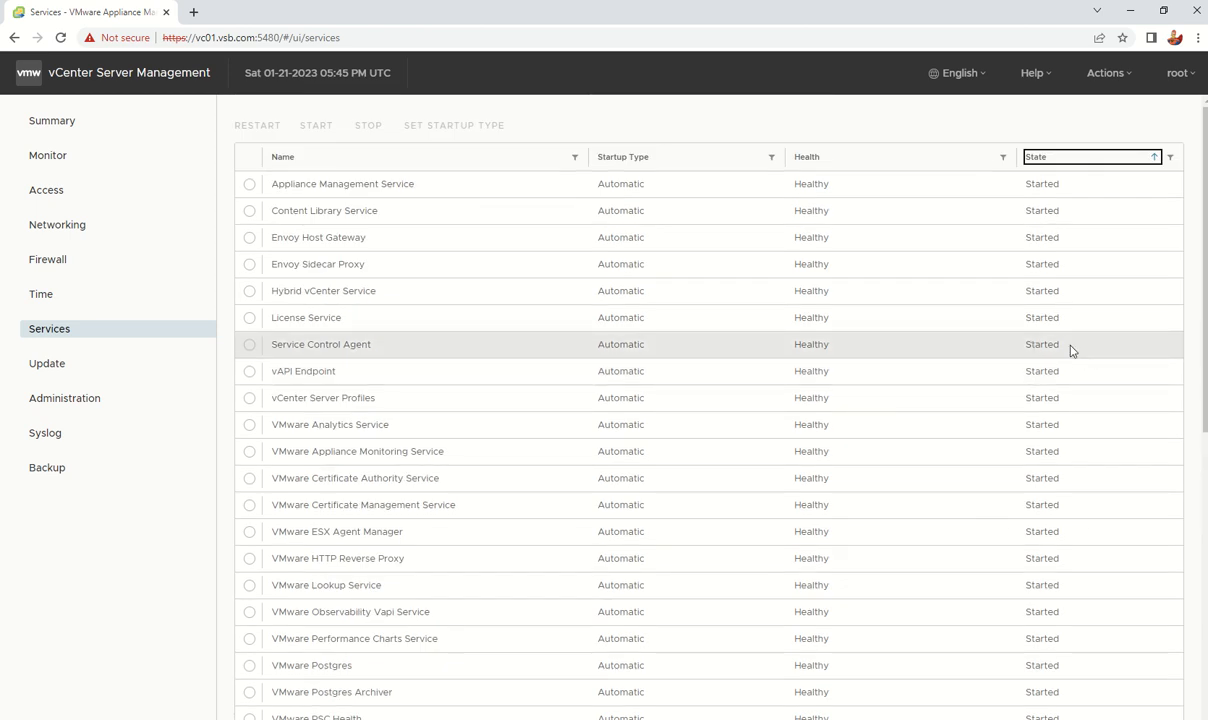
scroll(868, 418, down, 5)
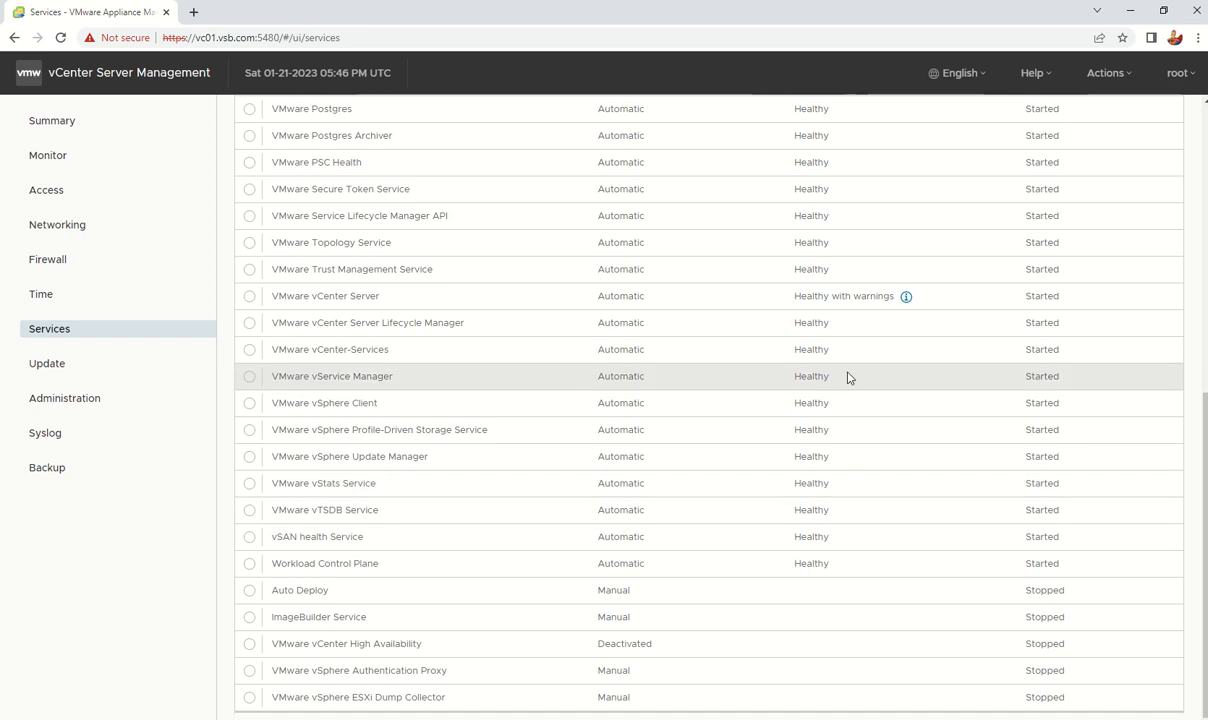
Step: Select the VMware vCenter Server service row and look over the services table
click(249, 298)
scroll(526, 396, up, 5)
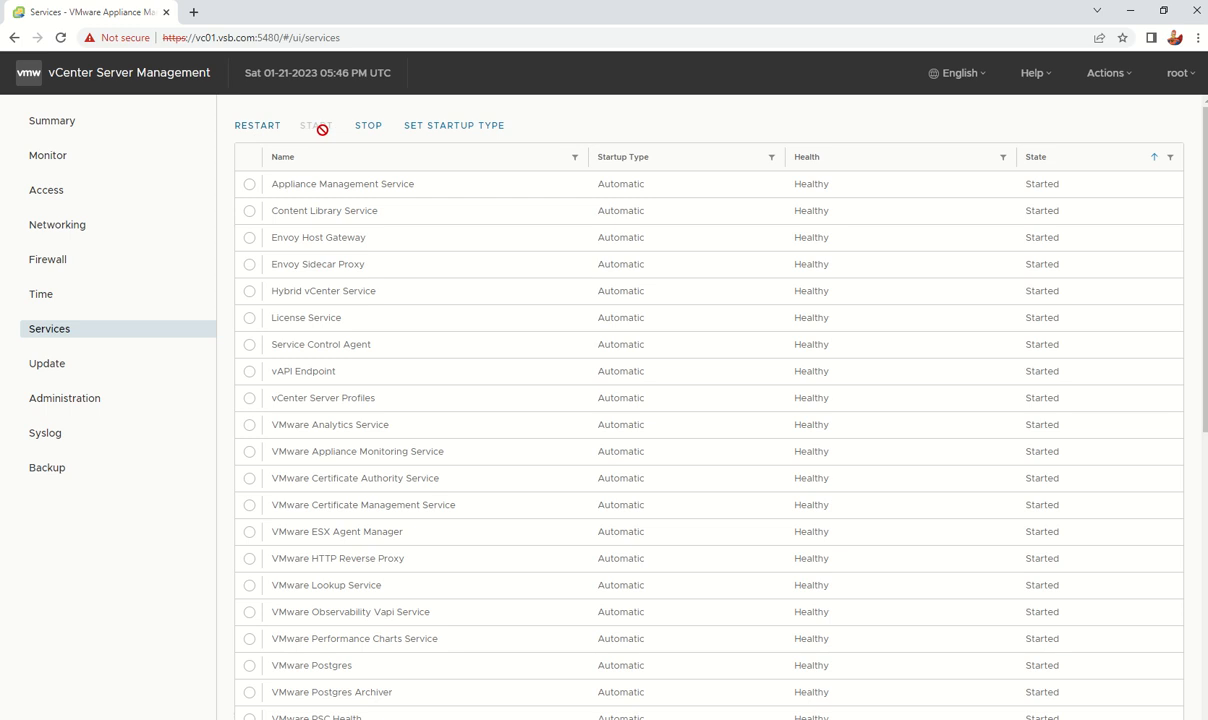
scroll(620, 402, down, 5)
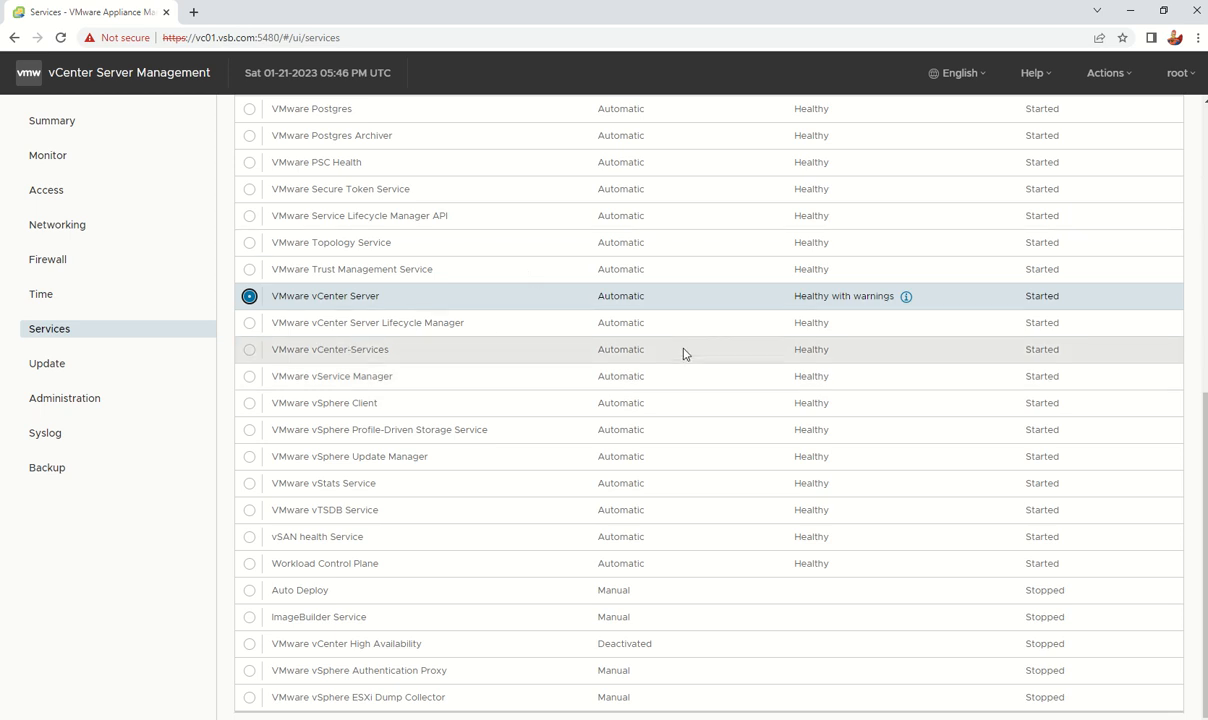
scroll(621, 420, up, 1)
scroll(621, 420, up, 3)
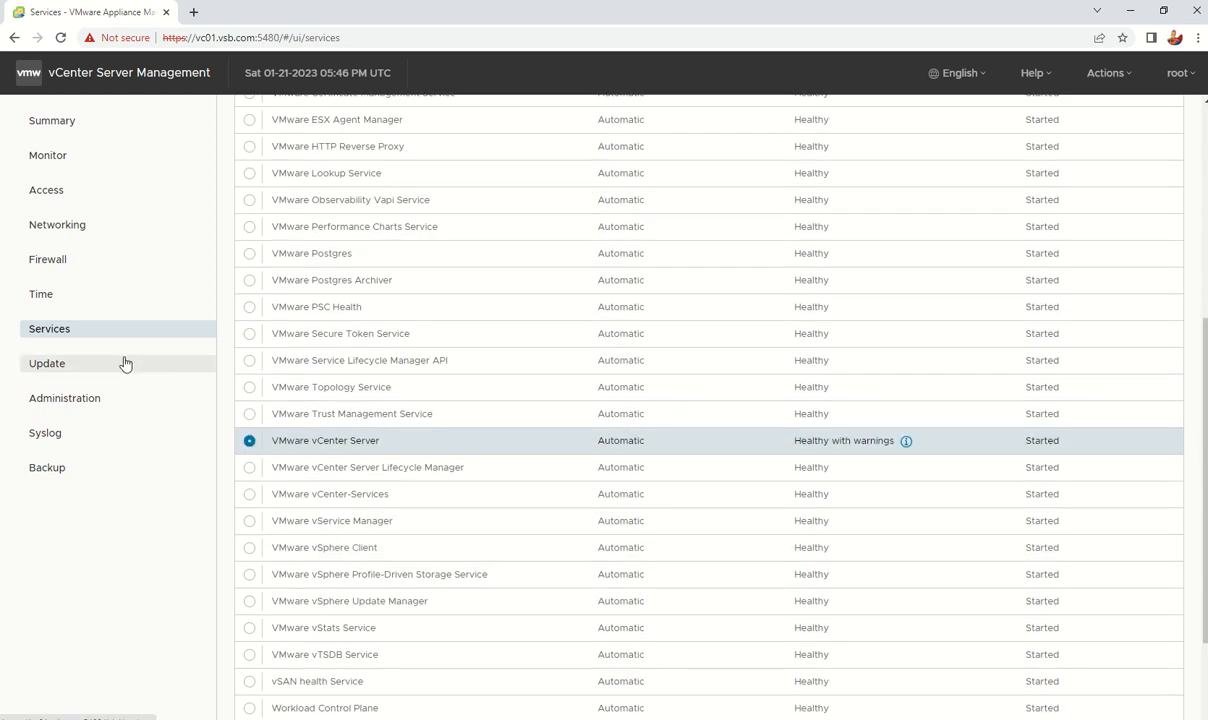
click(124, 363)
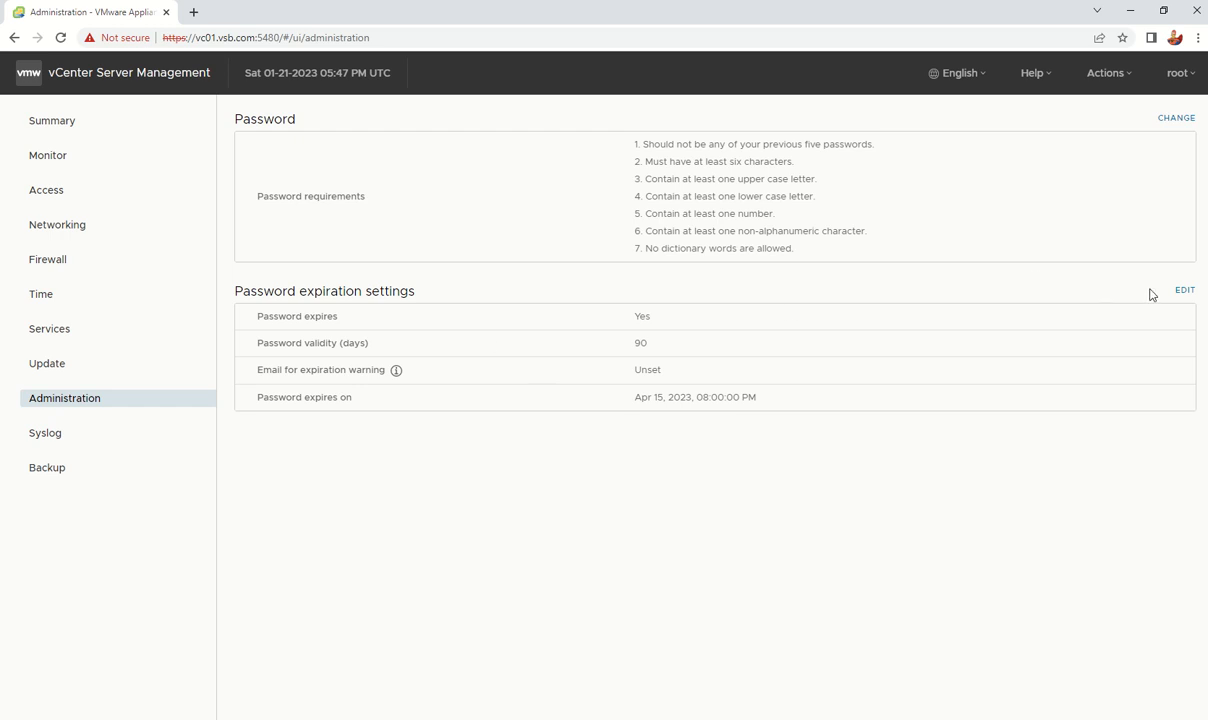
Step: Set Password expires to No and save, then view the Syslog forwarding configuration
click(1186, 292)
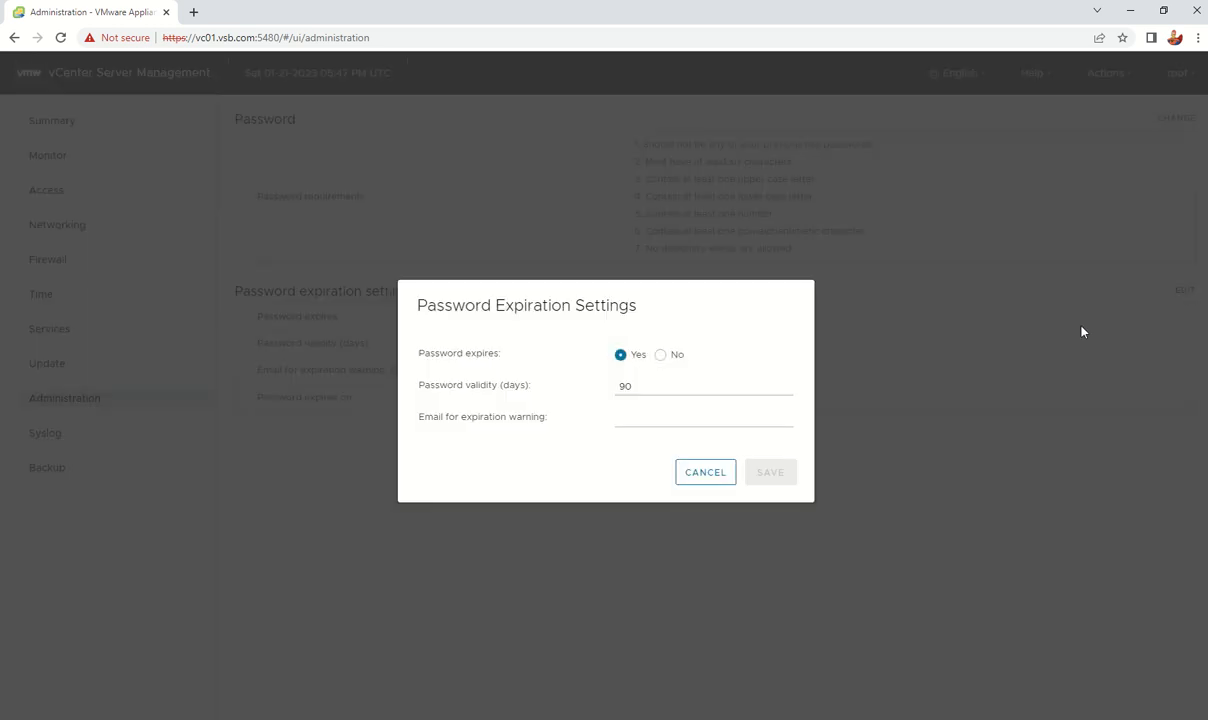
click(660, 355)
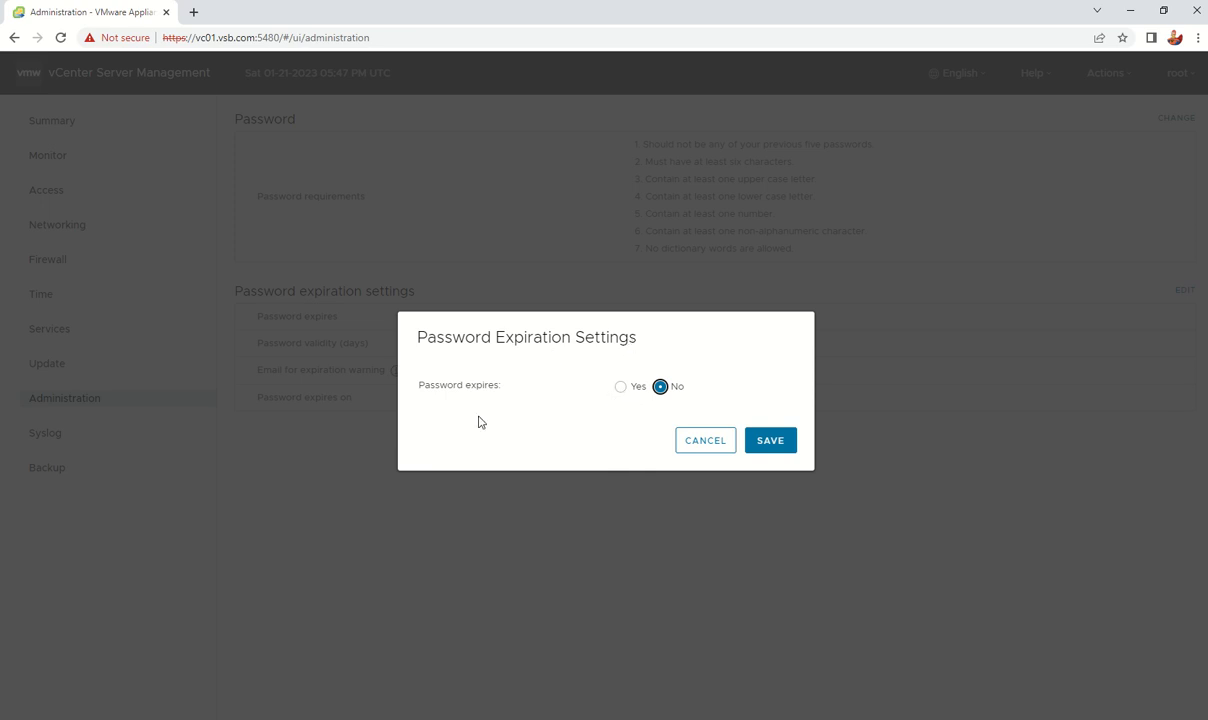
click(764, 446)
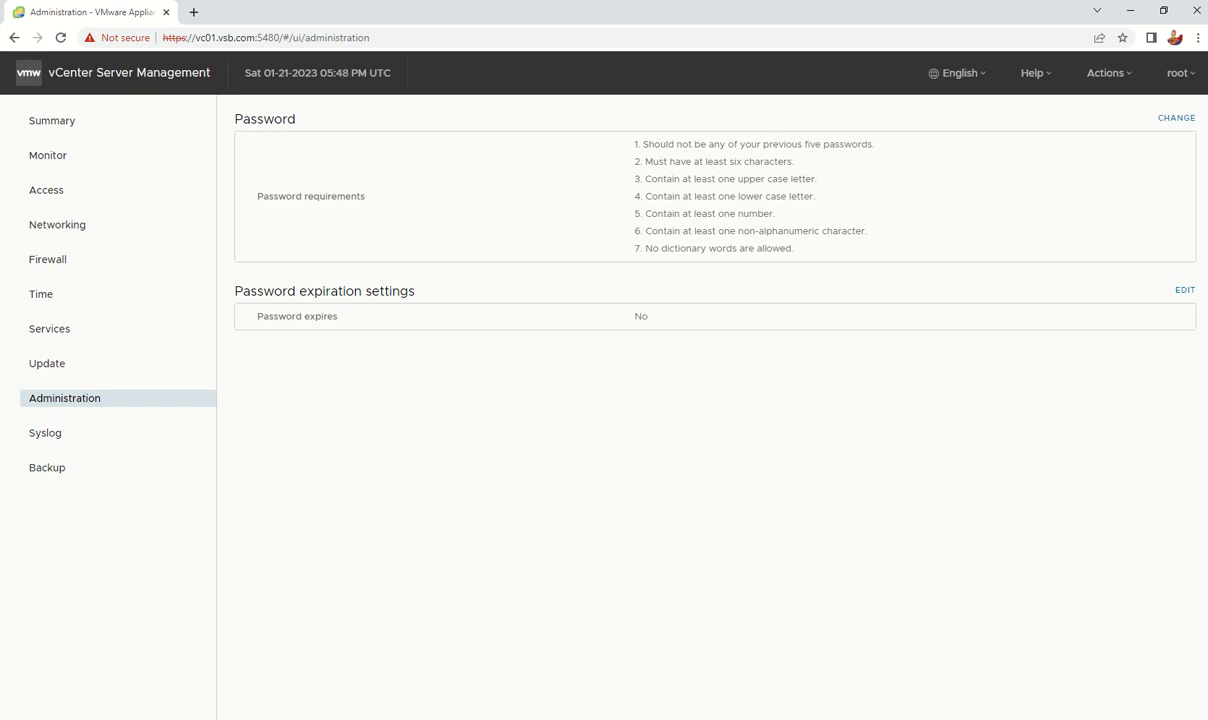
click(66, 445)
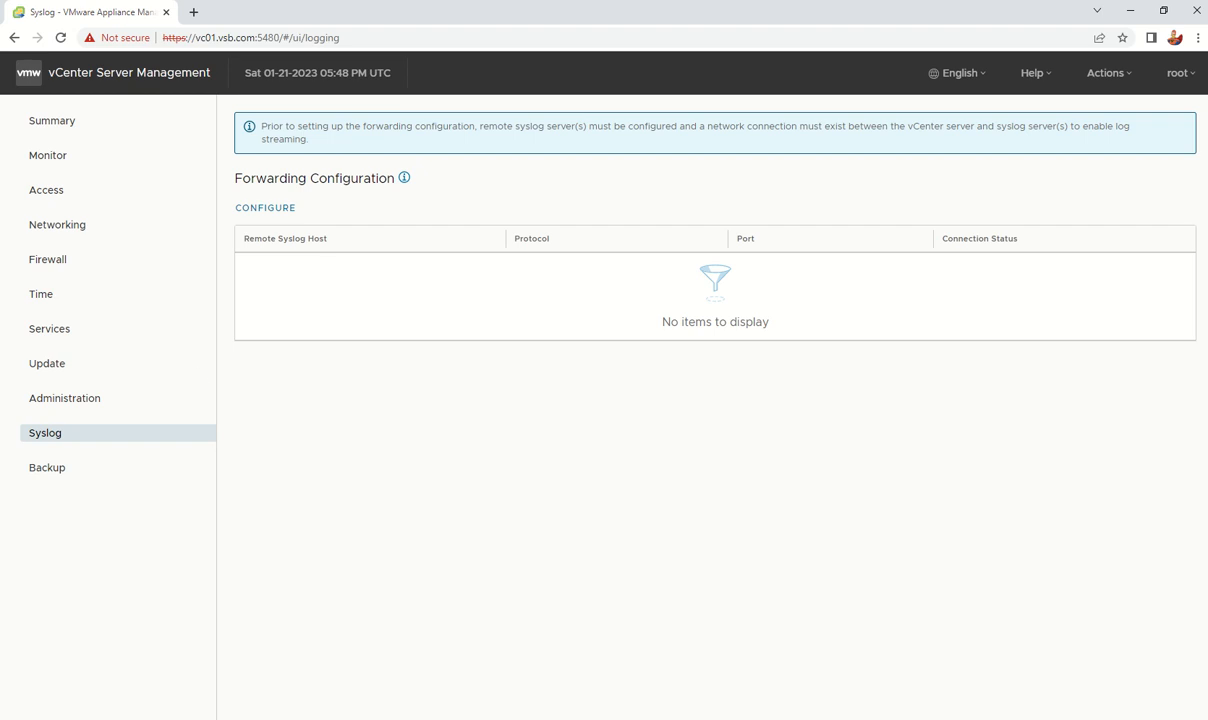
Step: Open a backup schedule from Backup > Configure, cancel it, and return to Summary
click(48, 476)
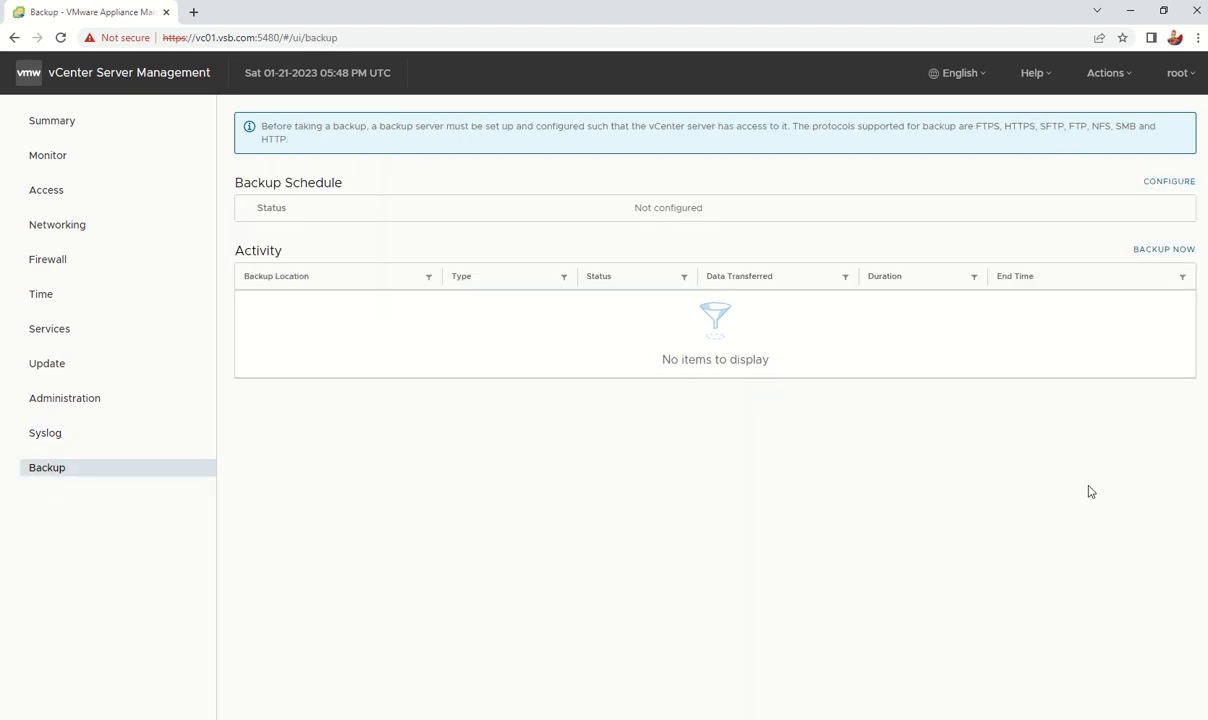
click(1169, 184)
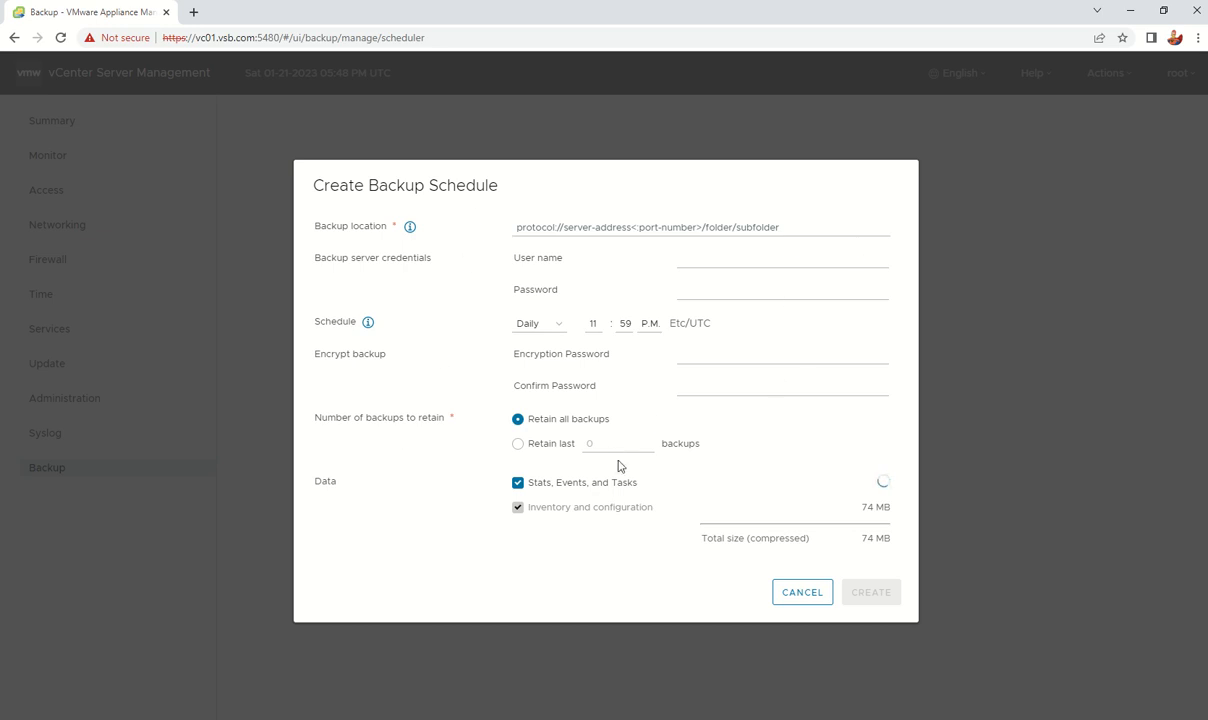
click(795, 598)
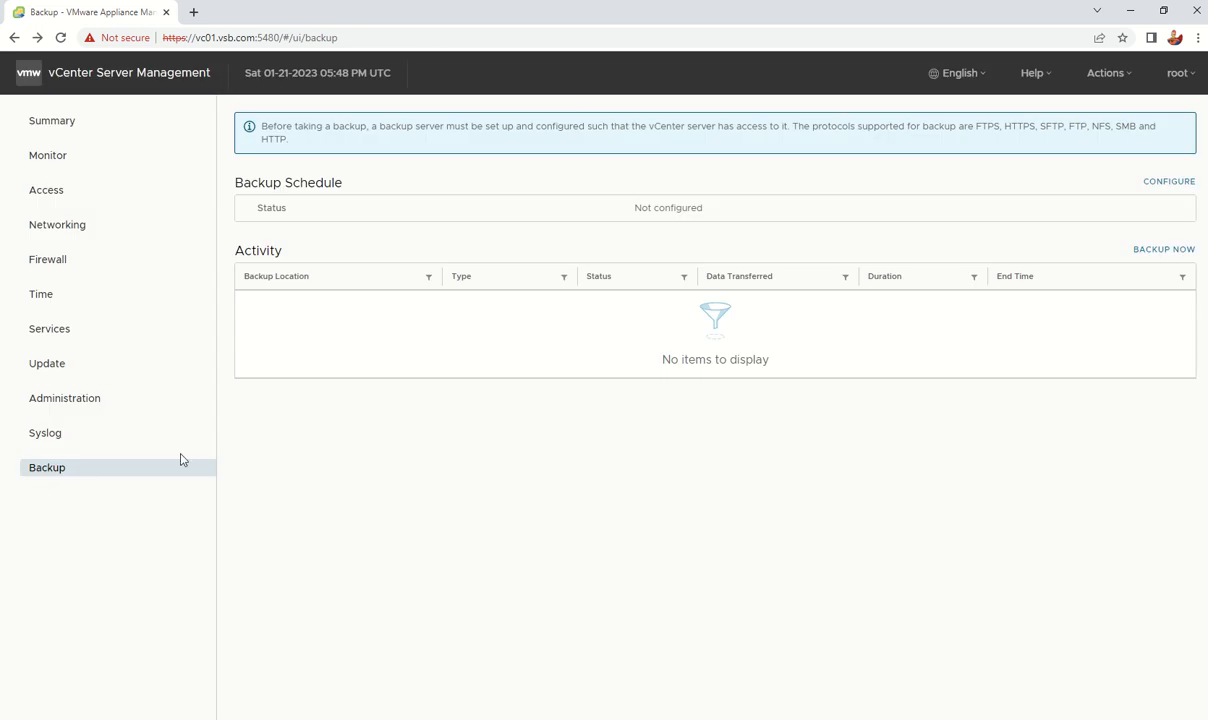
click(68, 128)
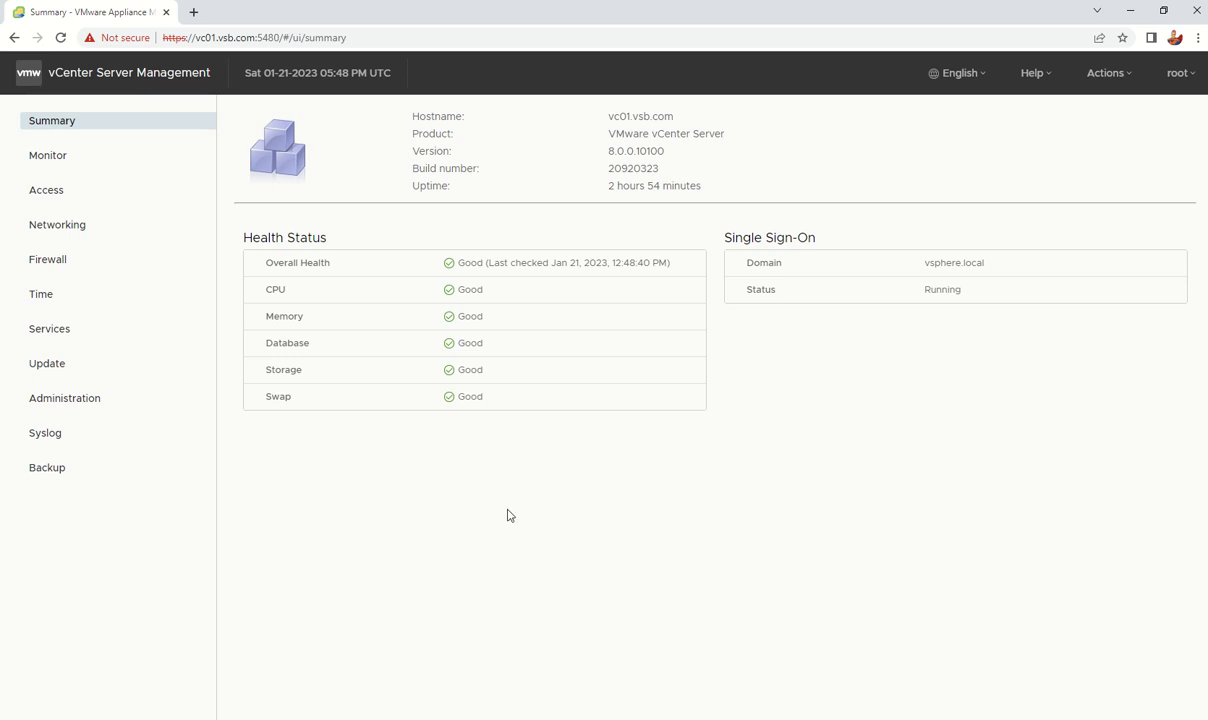
Step: Reboot the vCenter appliance via Actions > Reboot and reload the vSphere Client tab
click(1125, 76)
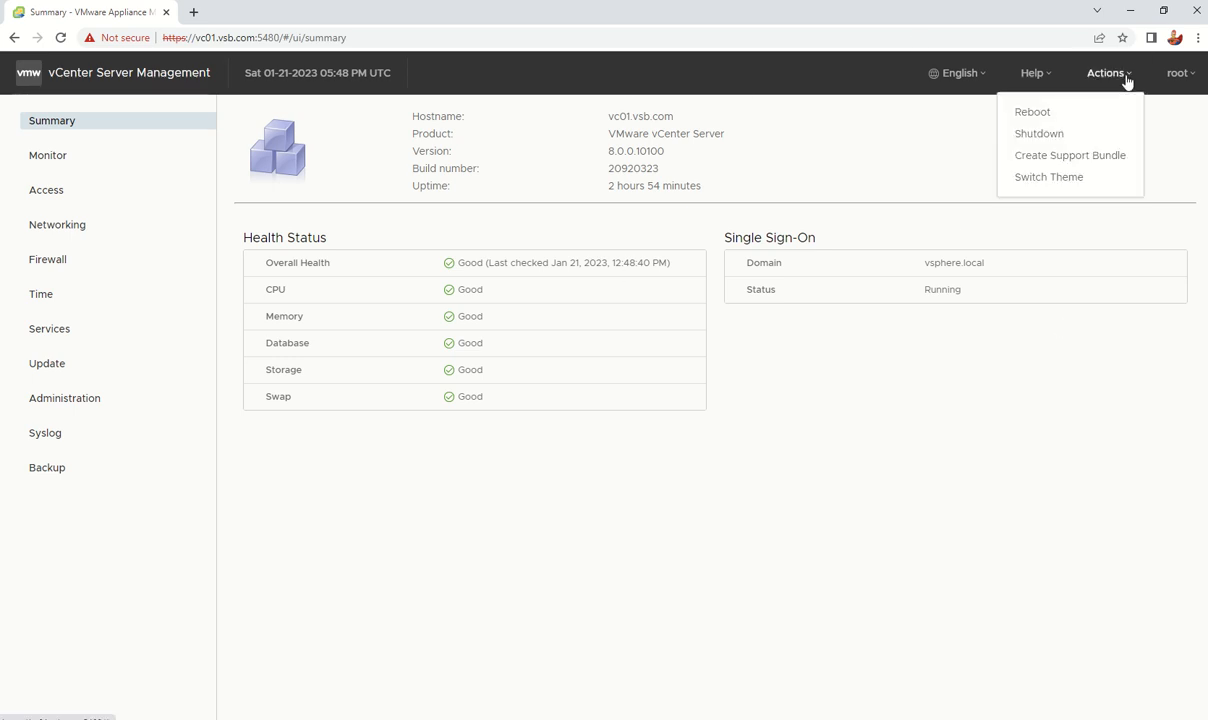
click(1127, 76)
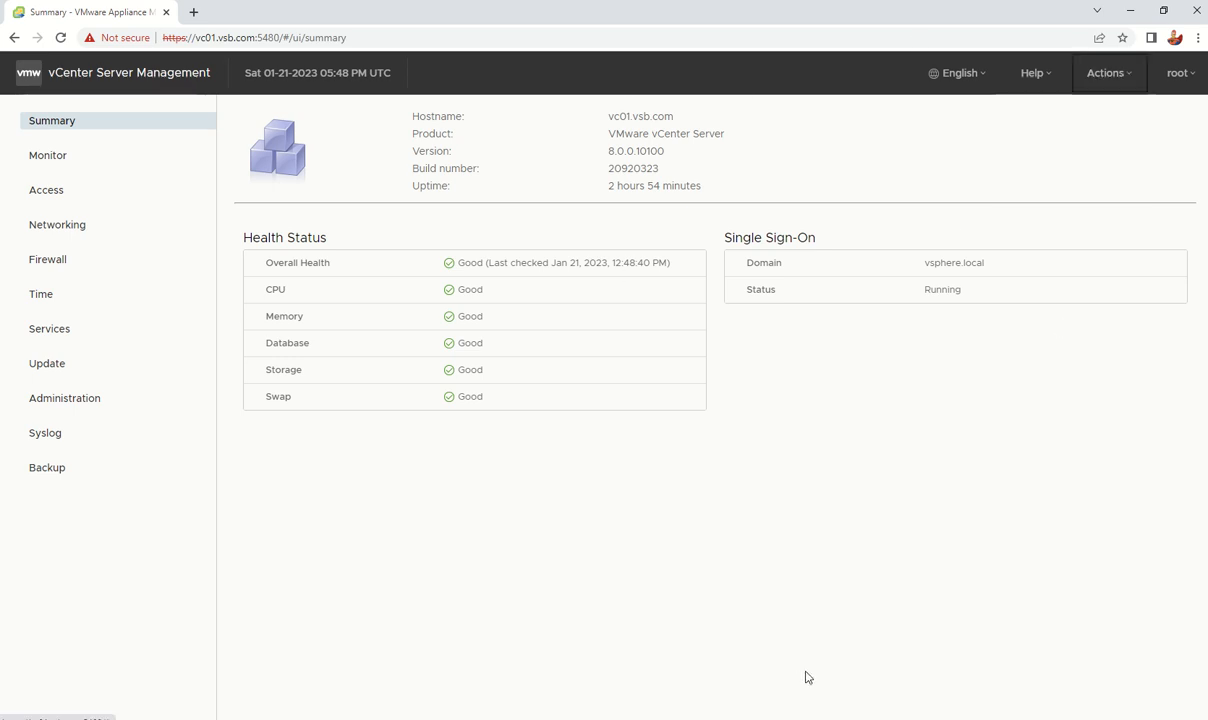
click(1128, 80)
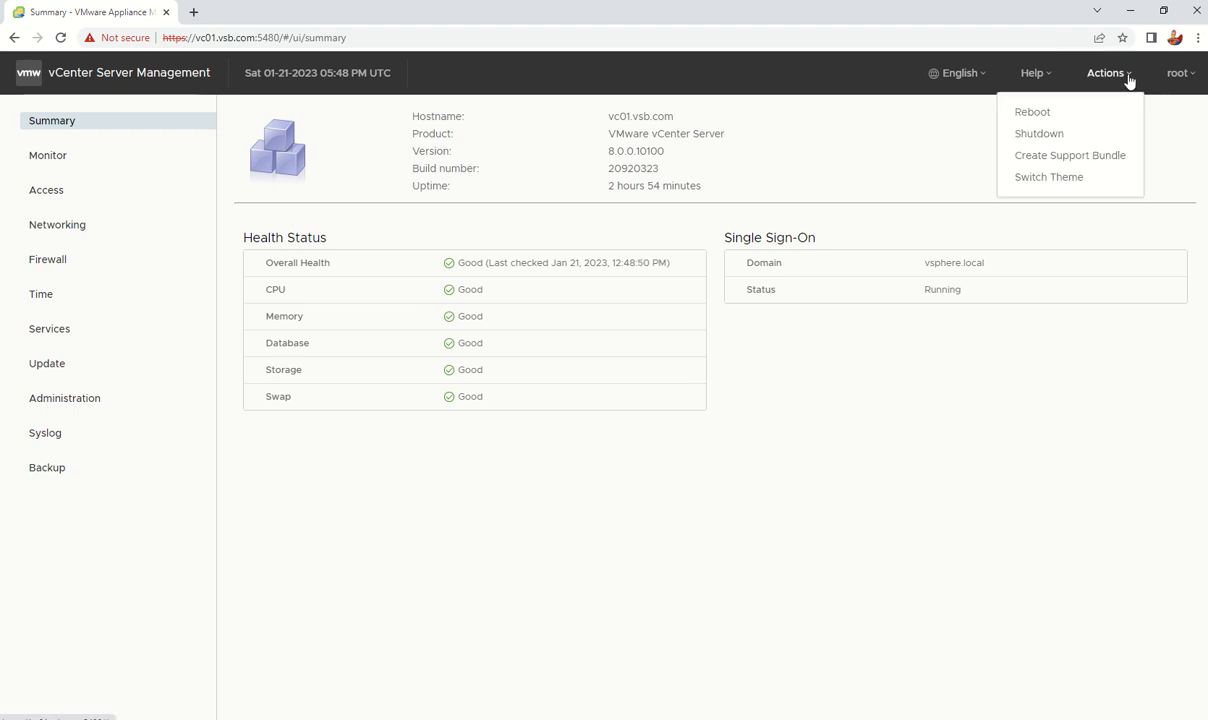
click(1066, 116)
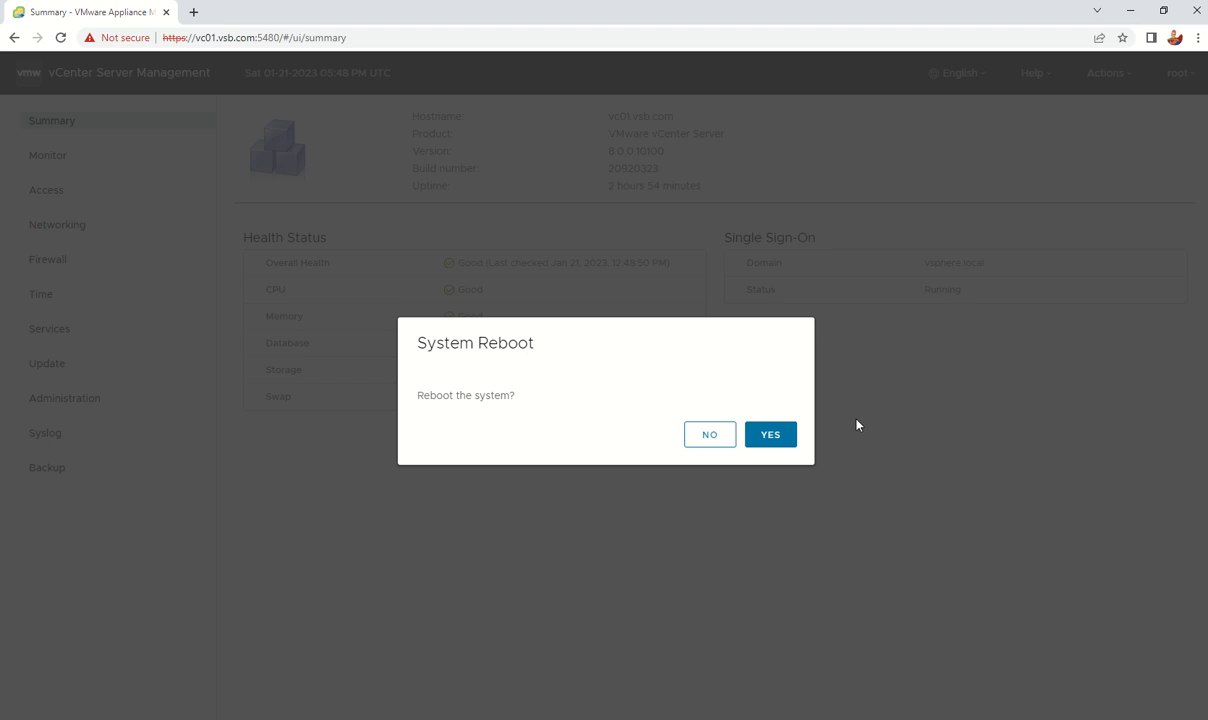
click(774, 434)
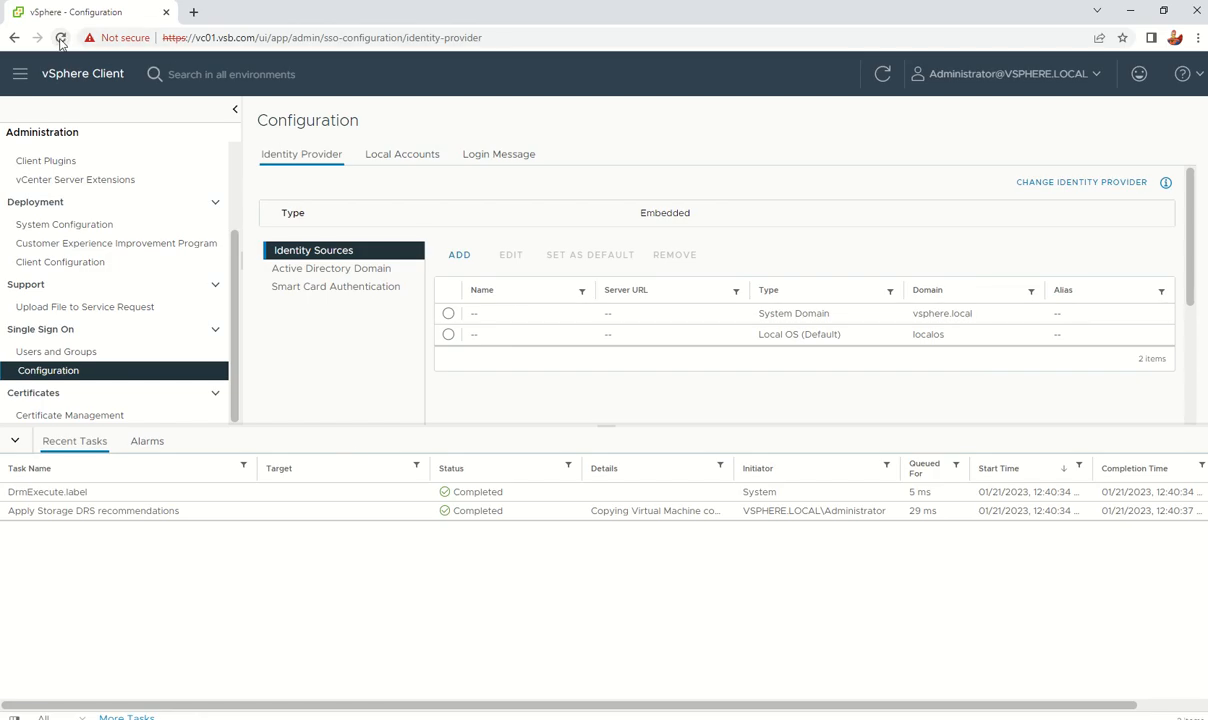
click(60, 38)
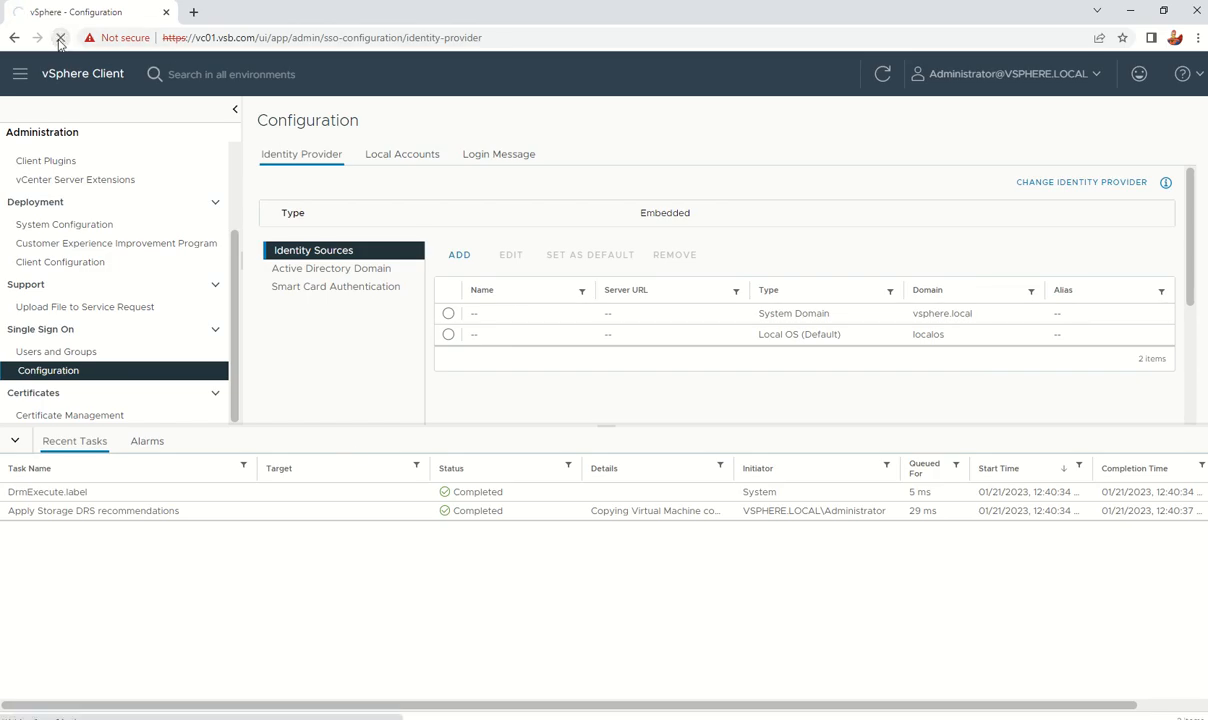
Step: Minimize the Chrome window to reveal the Topics Covered slide
click(1138, 12)
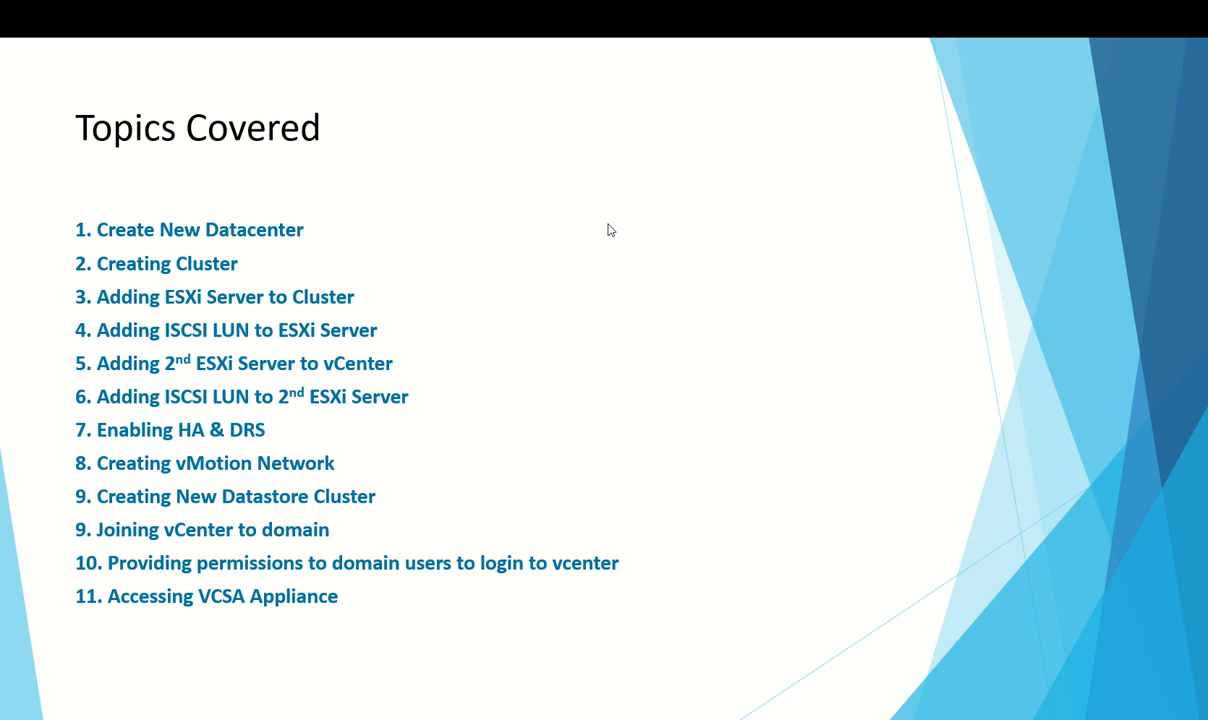
mouse_move(526, 5)
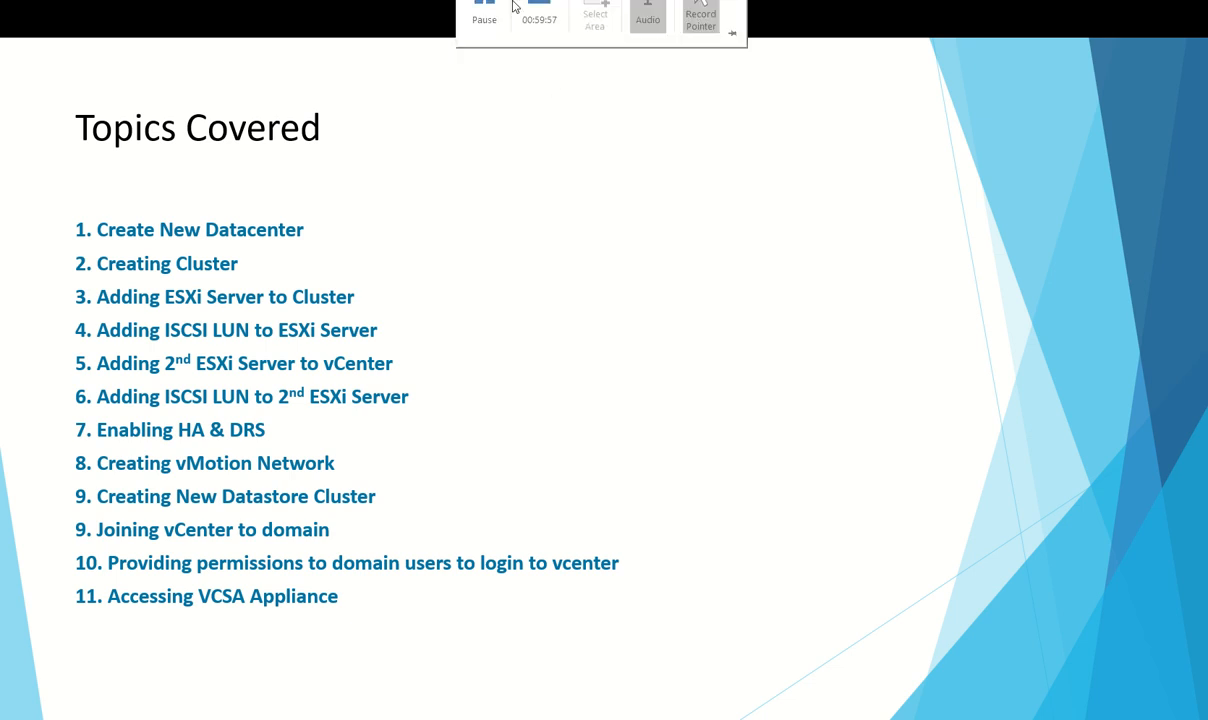
click(484, 40)
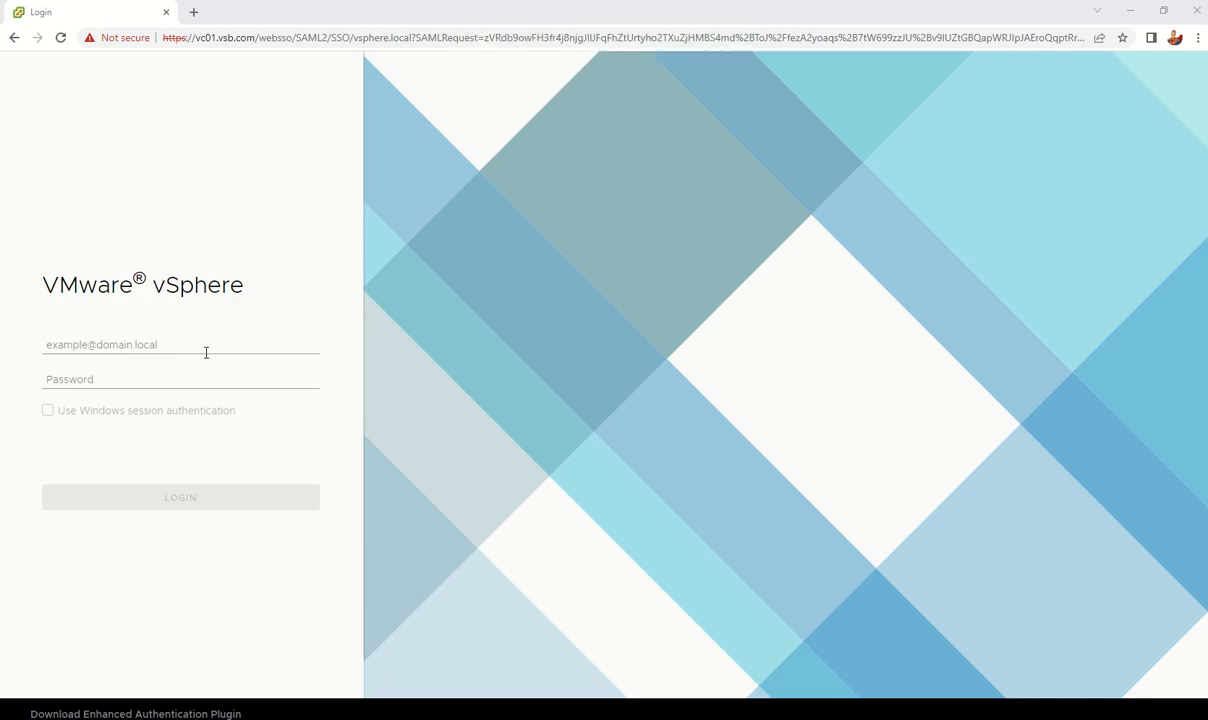
click(206, 352)
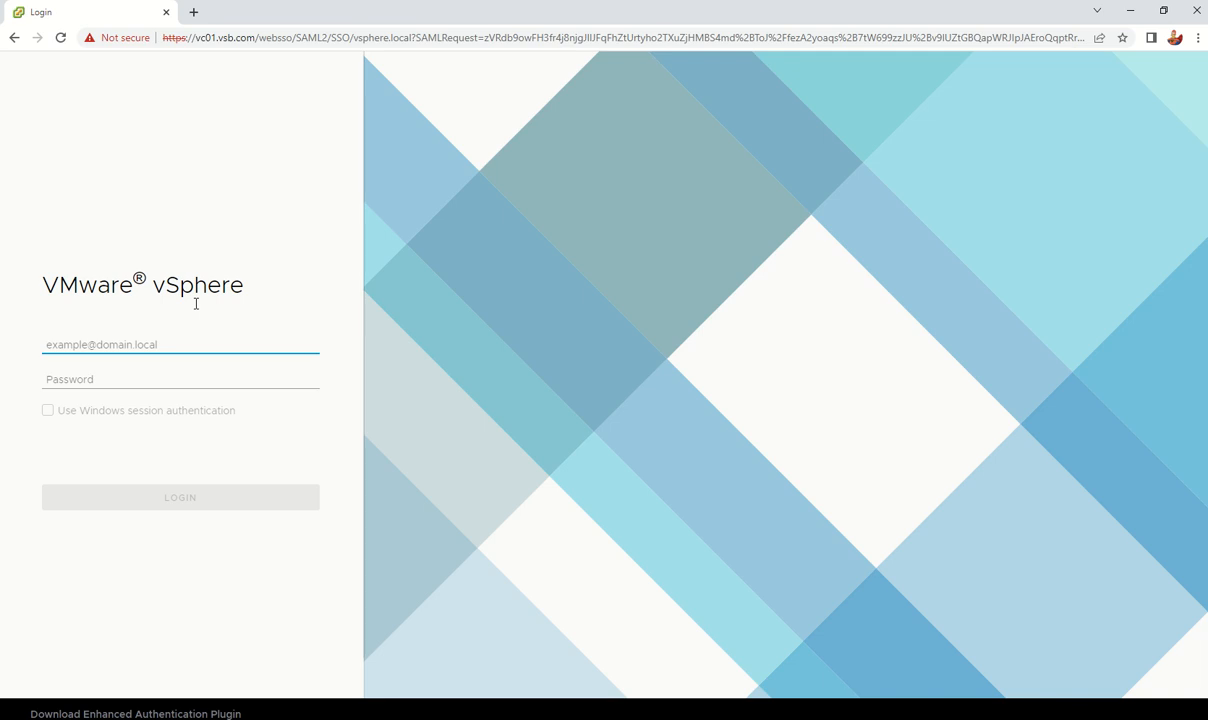
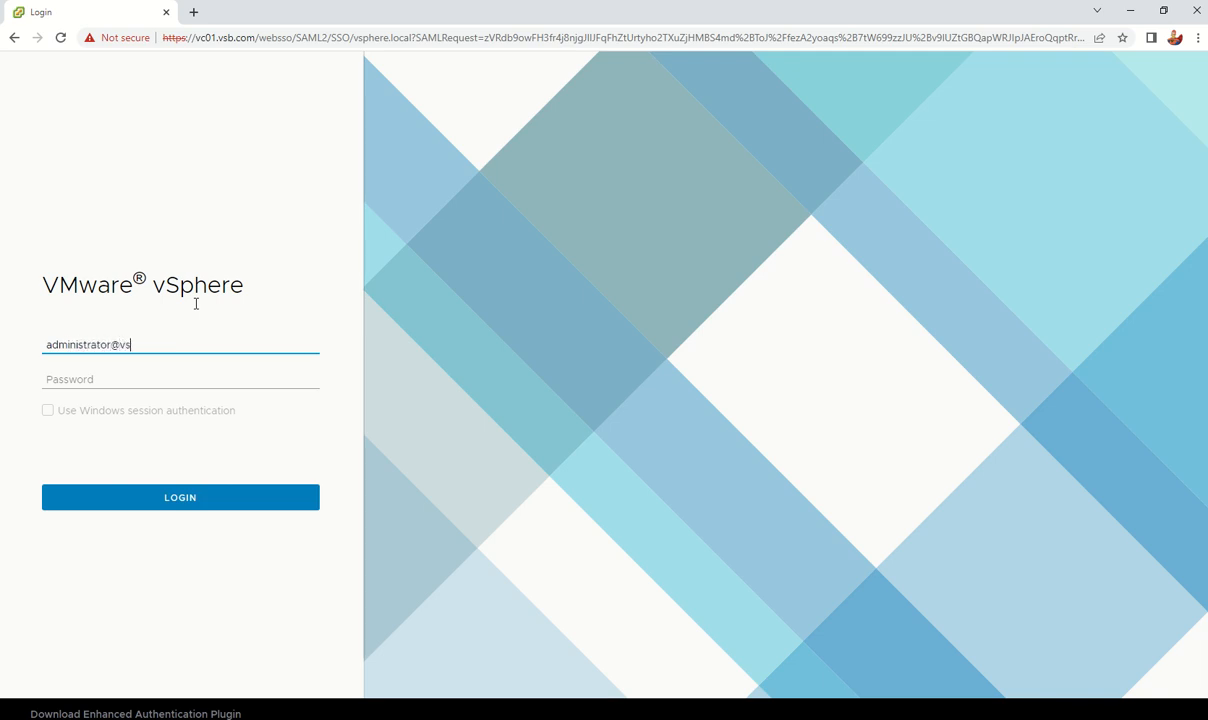
key(Tab)
text(V)
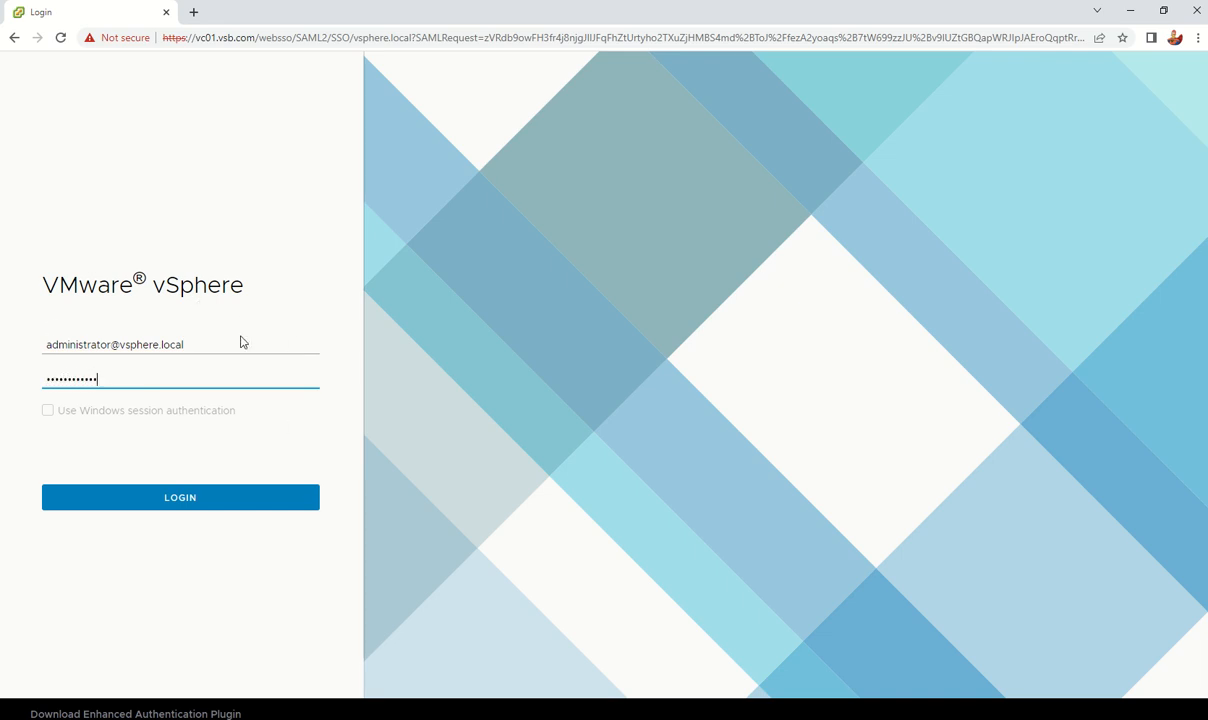
click(166, 500)
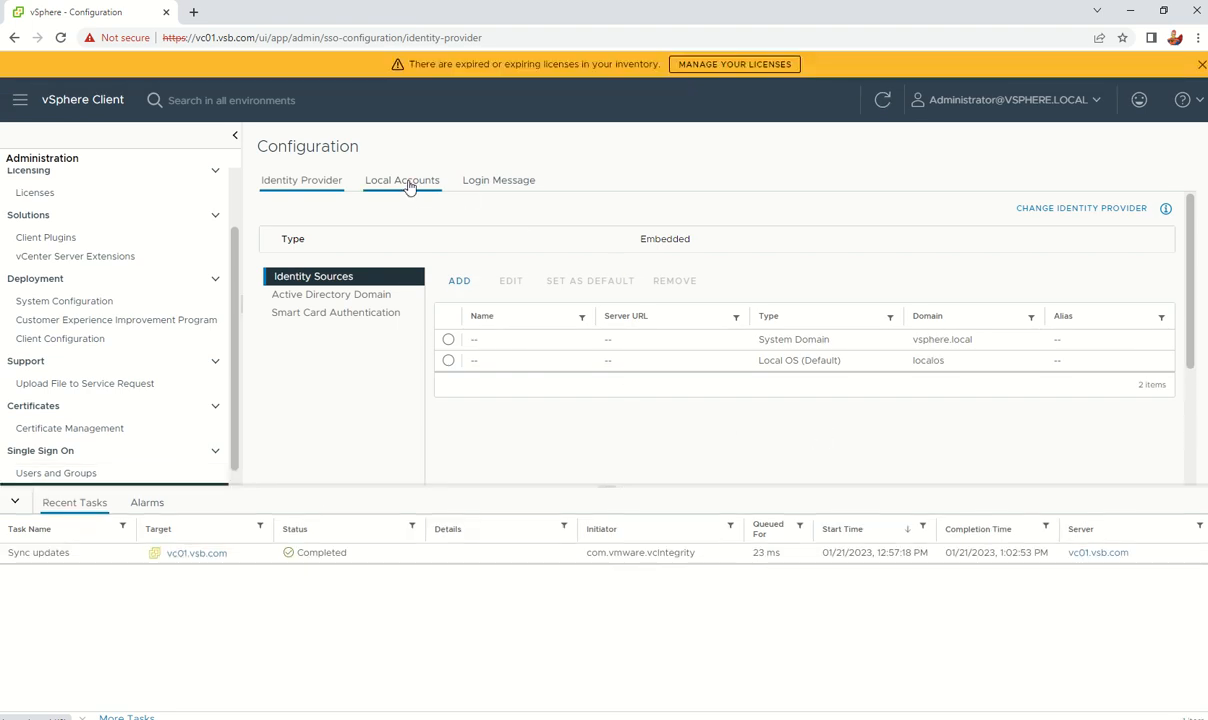
Step: Check the domain join status, then add VSB.COM as an Active Directory (IWA) identity source
click(346, 297)
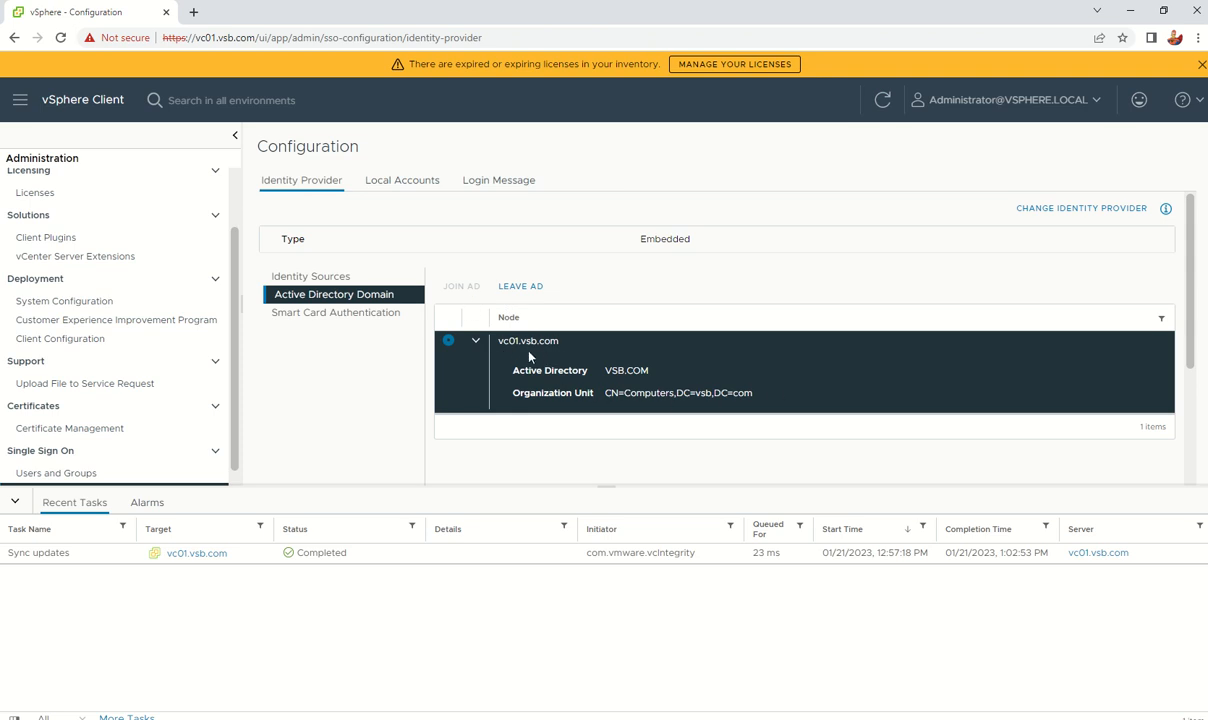
click(306, 277)
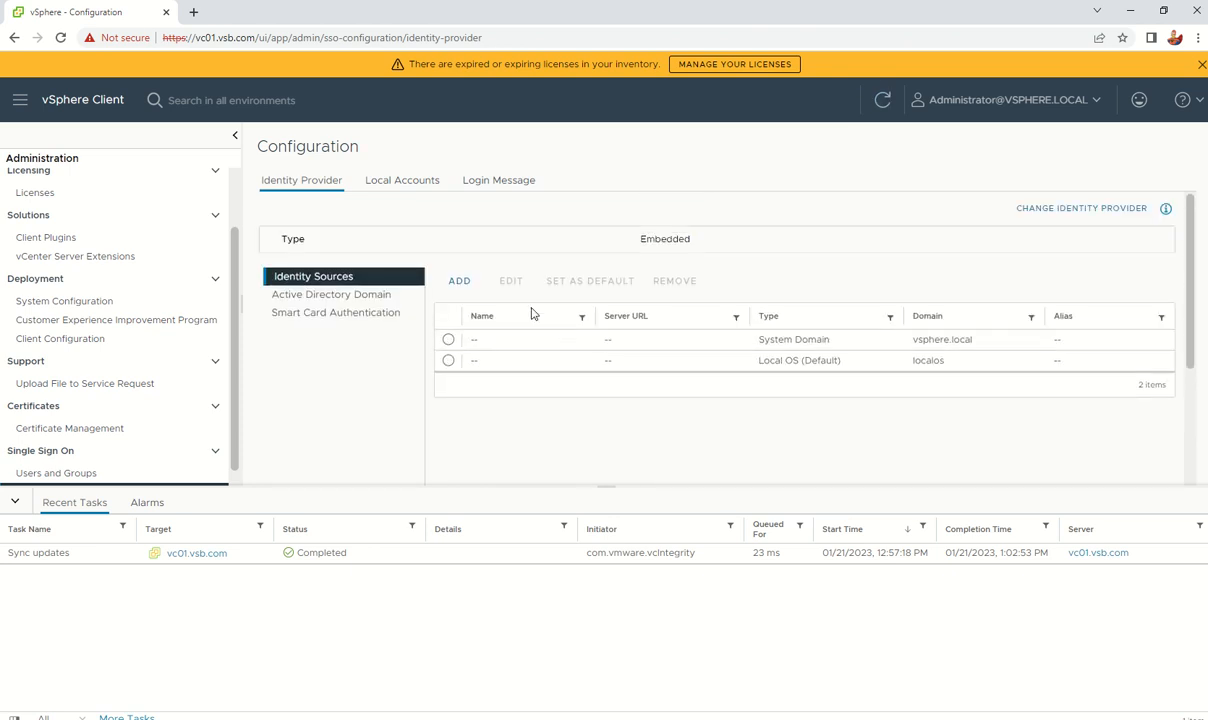
click(461, 281)
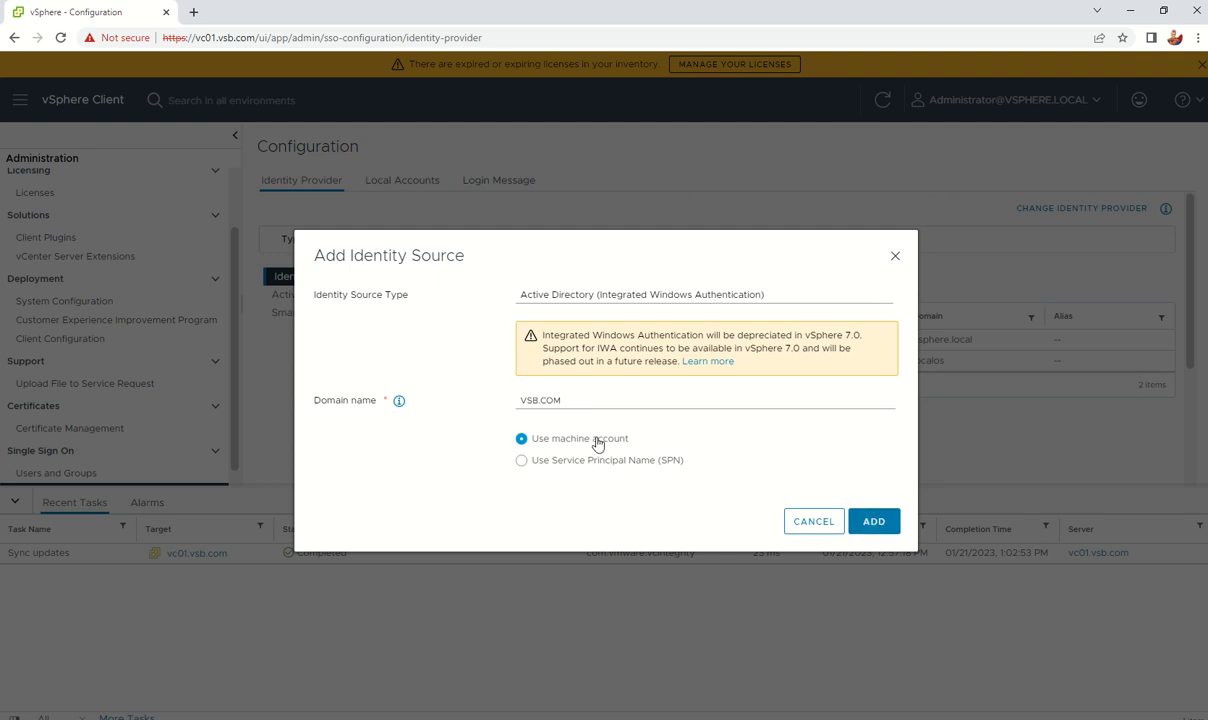
click(872, 520)
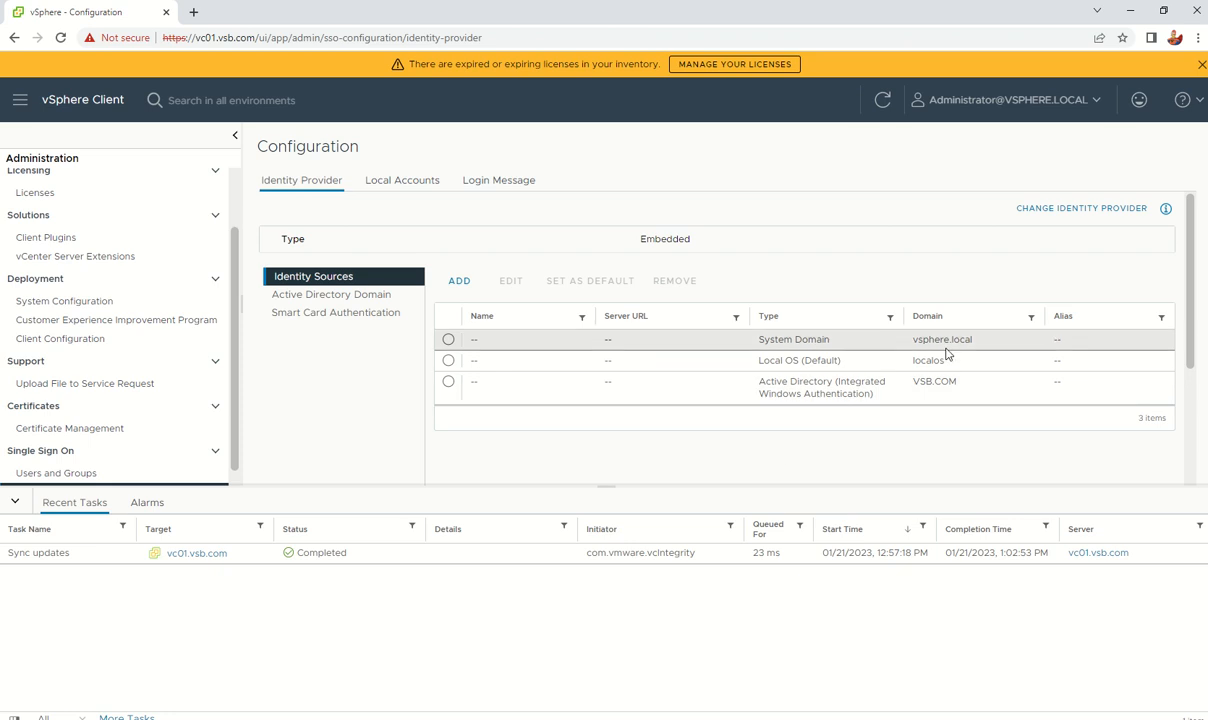
Step: Make VSB.COM the default identity source and confirm the change
click(449, 383)
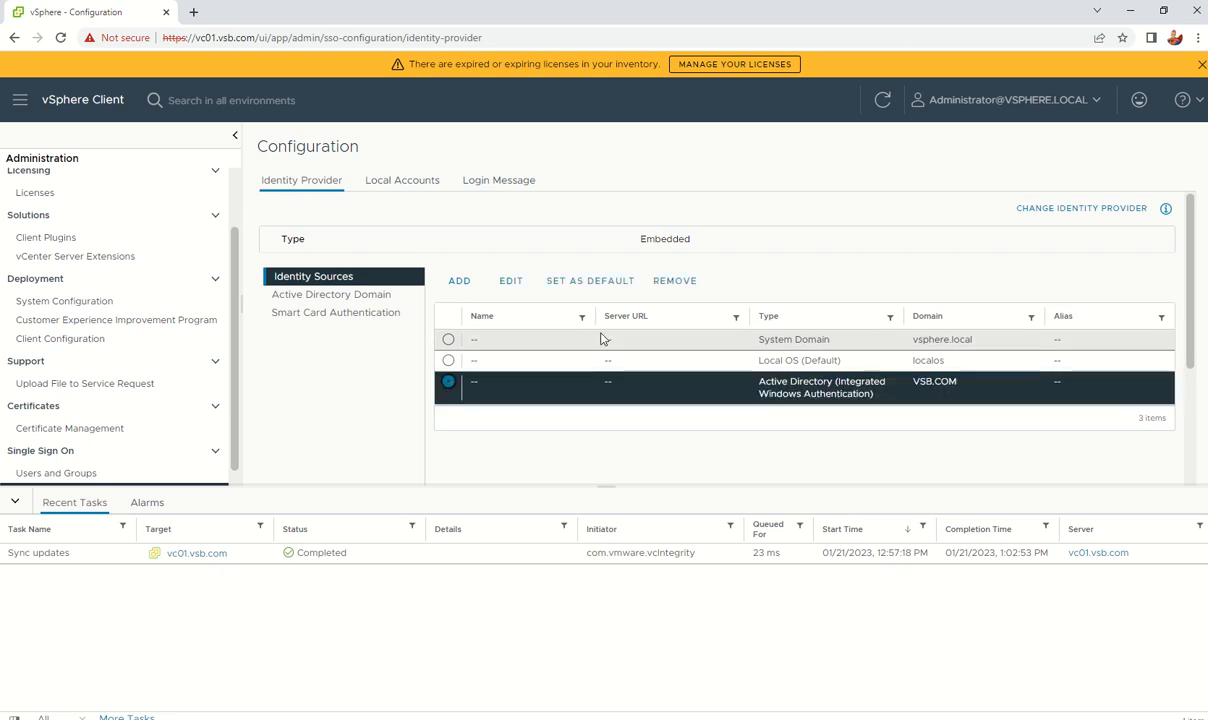
click(588, 284)
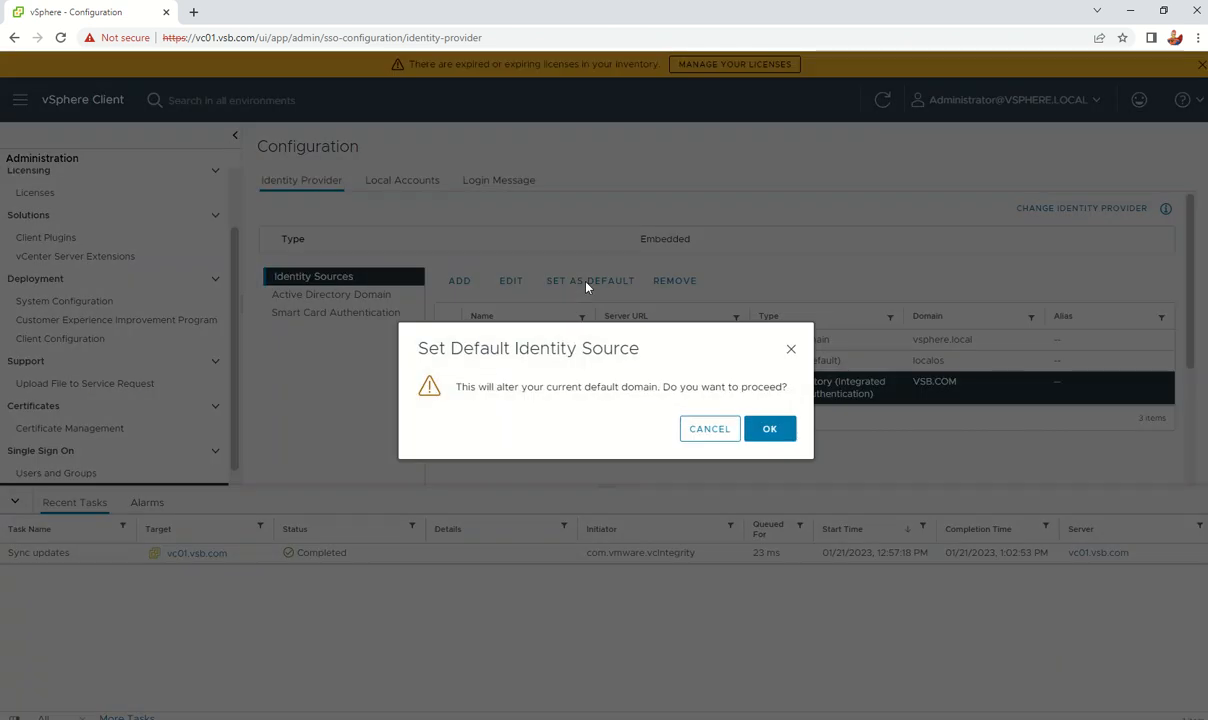
click(771, 426)
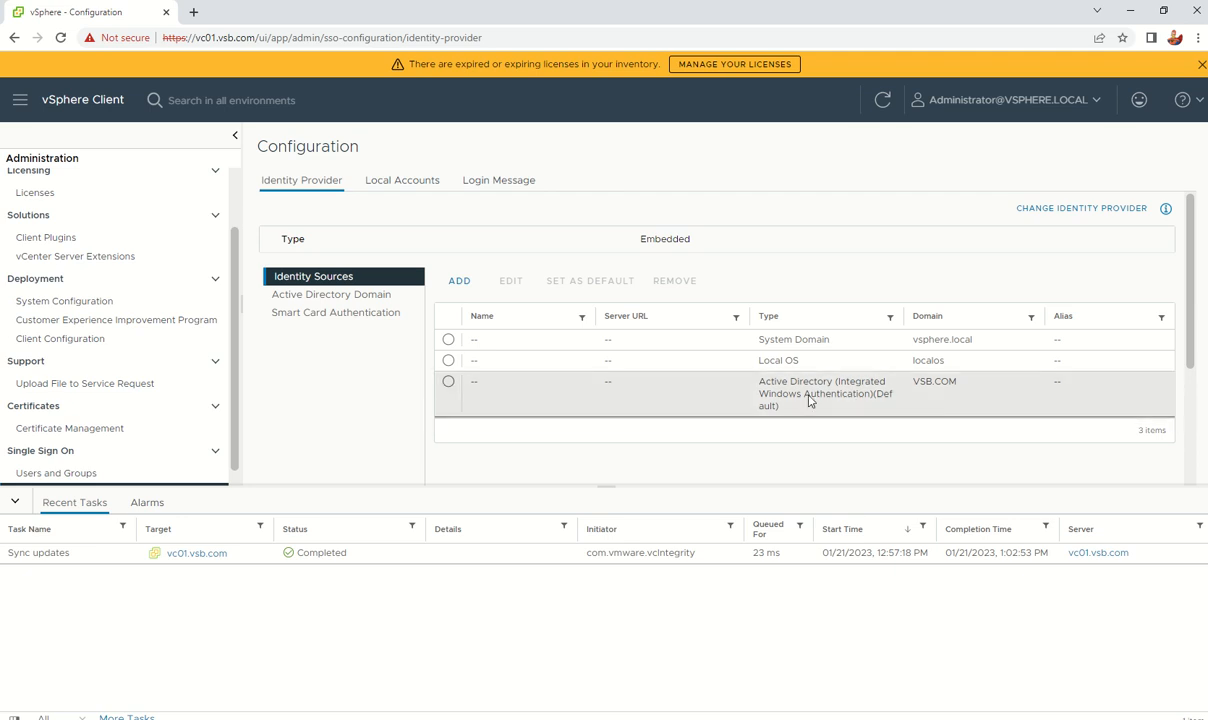
Step: Review the Local Accounts policies: lockout after 5 failed attempts, 300-second unlock time
click(412, 188)
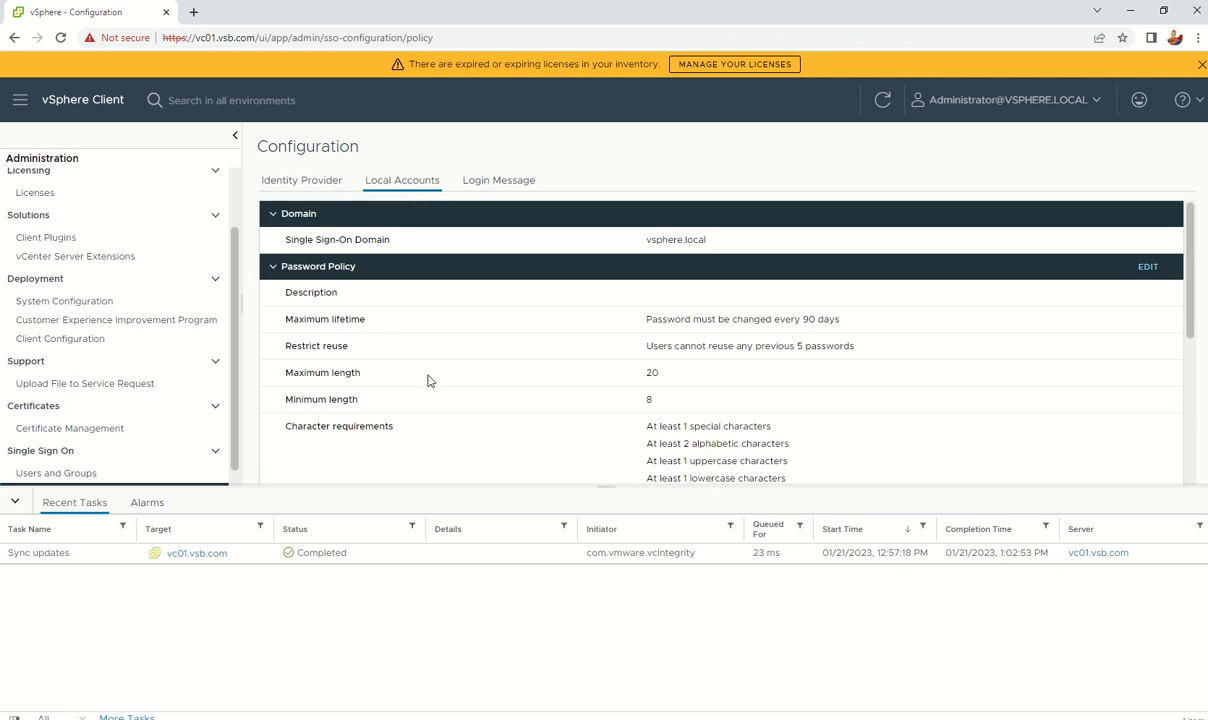
scroll(428, 378, down, 2)
scroll(428, 375, up, 2)
scroll(428, 380, down, 2)
Step: Open Add Members for the SSO Administrators group with vsb.com as the search domain
scroll(428, 380, up, 1)
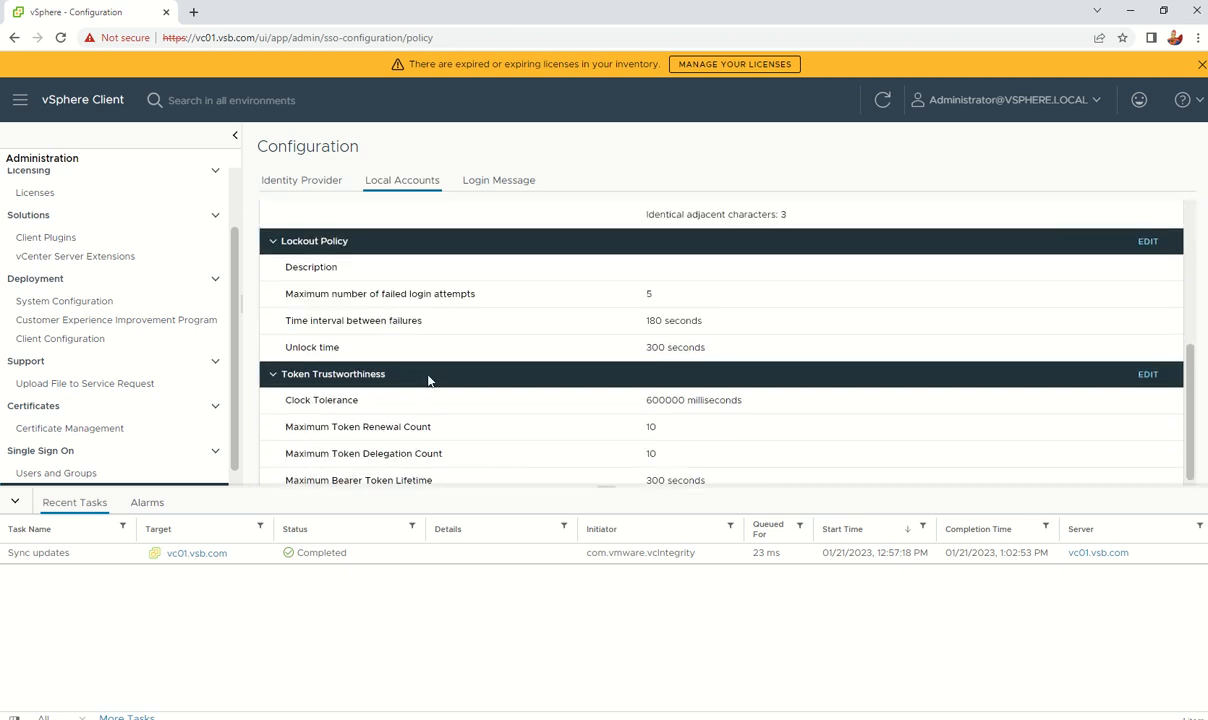
click(98, 474)
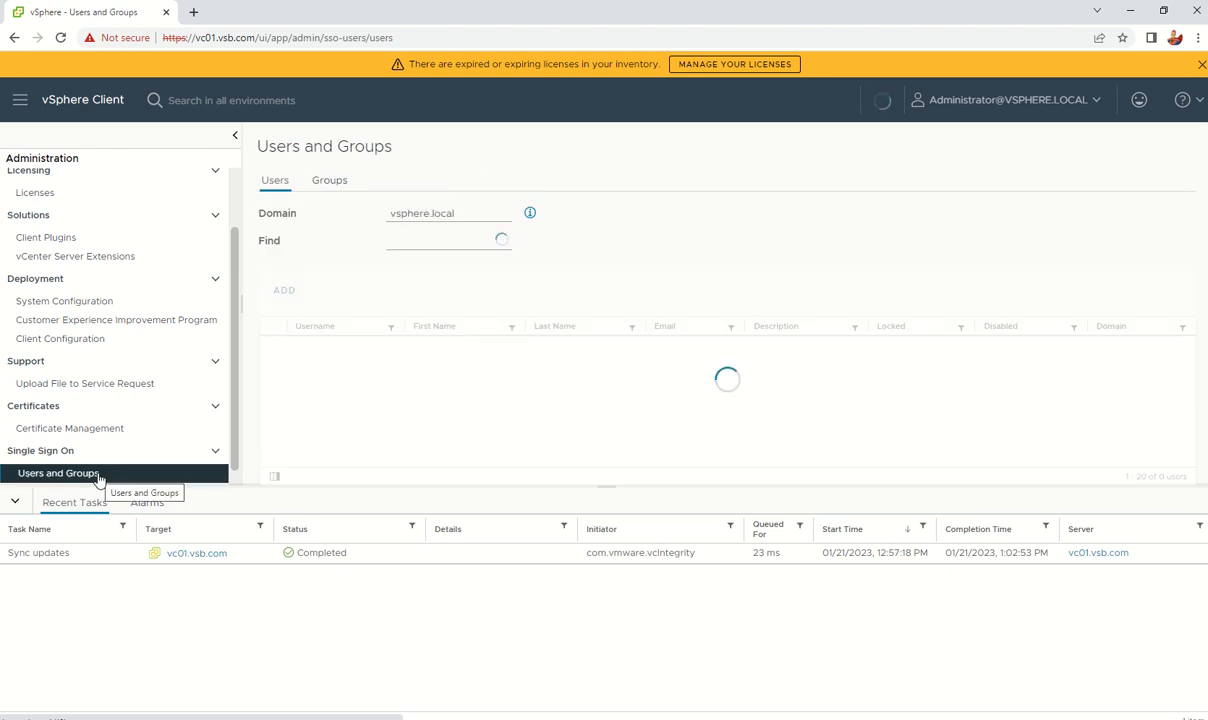
click(345, 192)
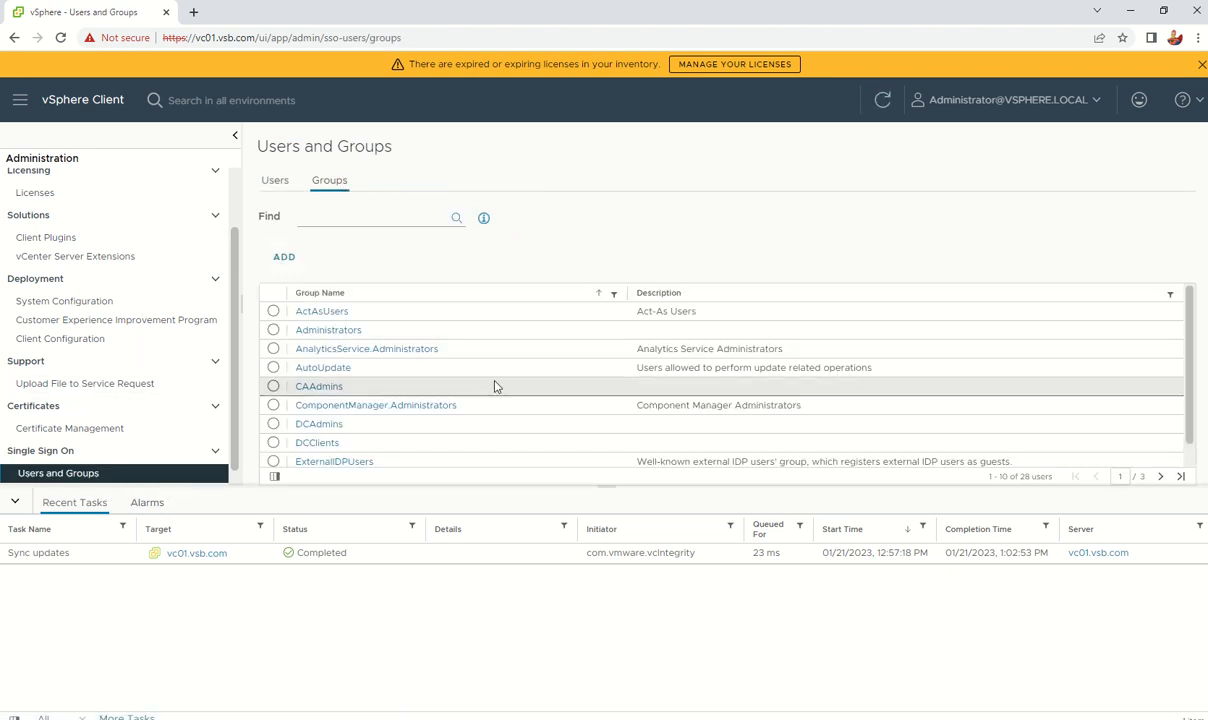
click(342, 330)
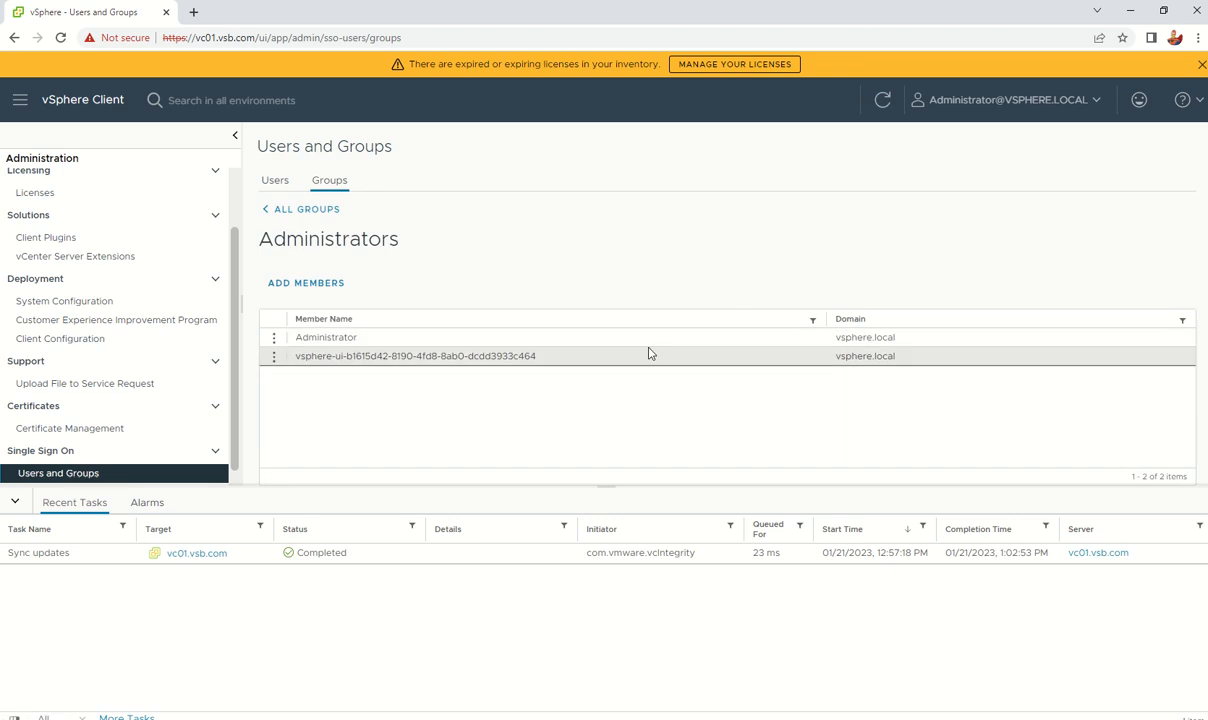
click(310, 285)
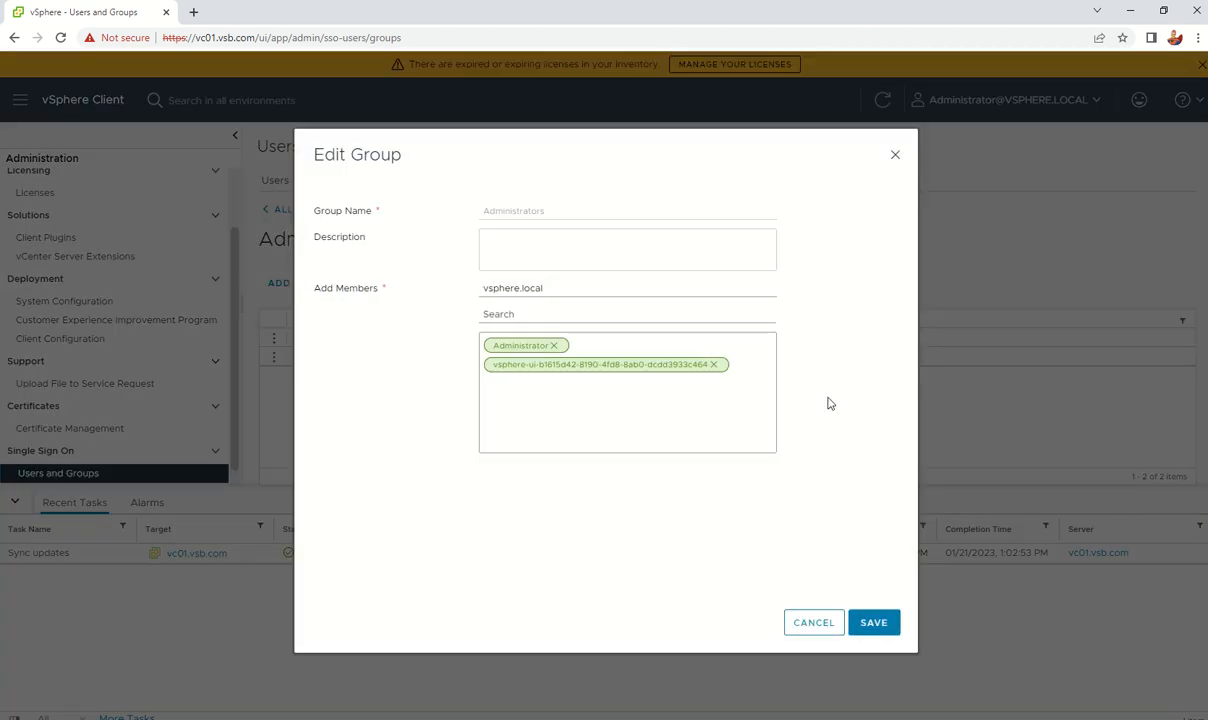
click(543, 292)
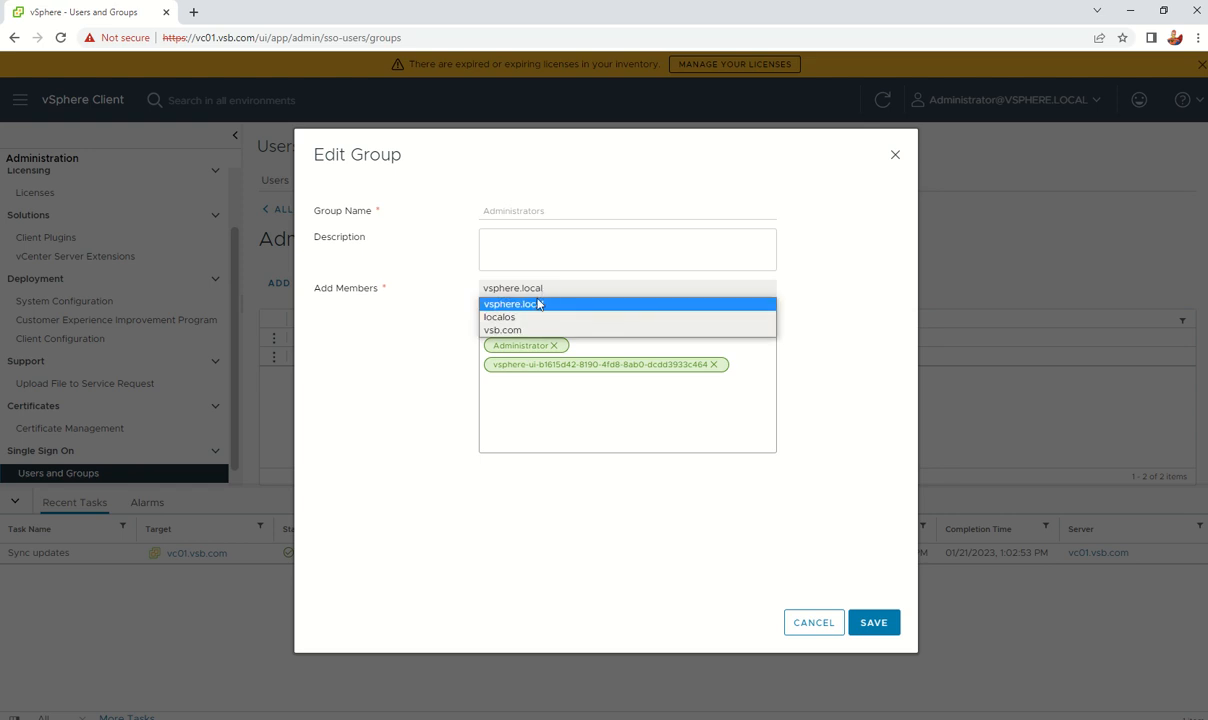
click(600, 329)
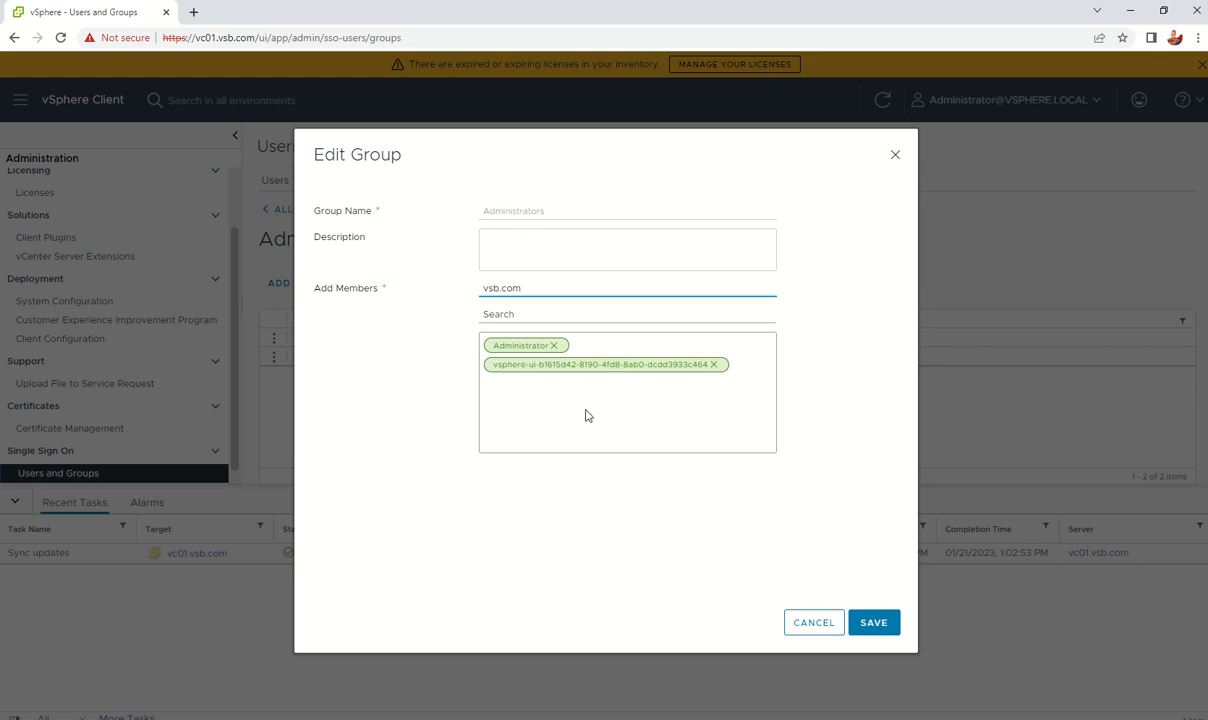
click(549, 318)
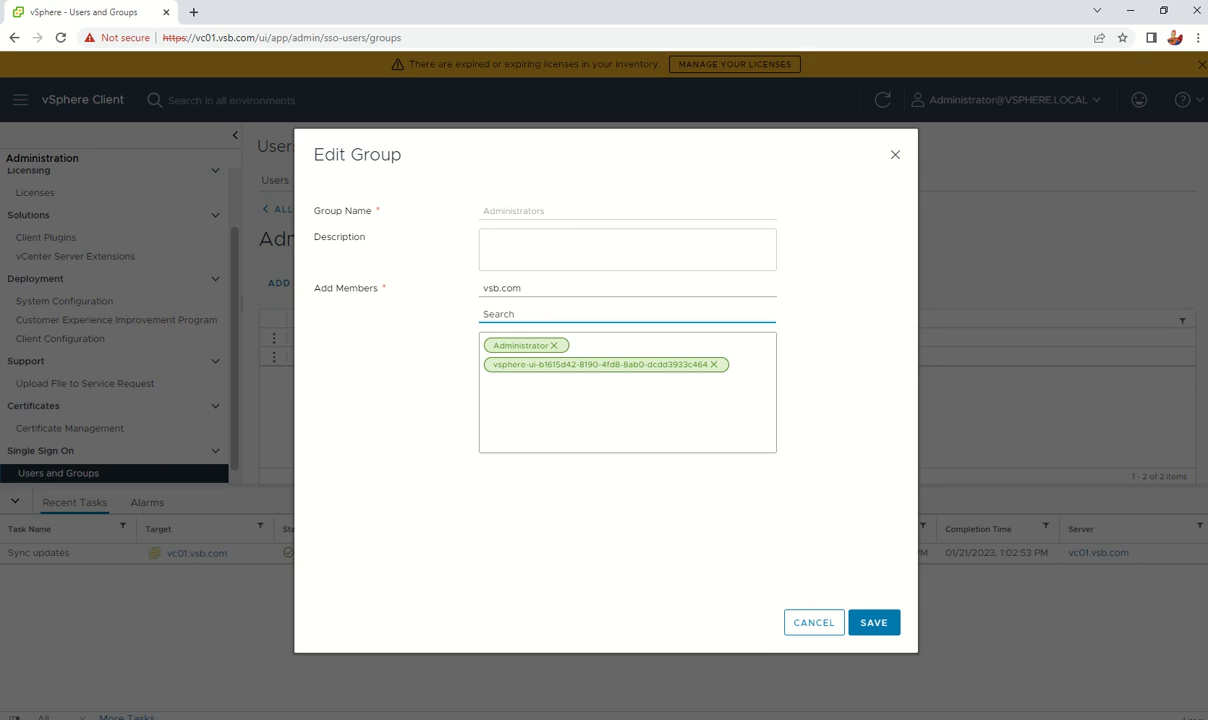
key(alt+Tab)
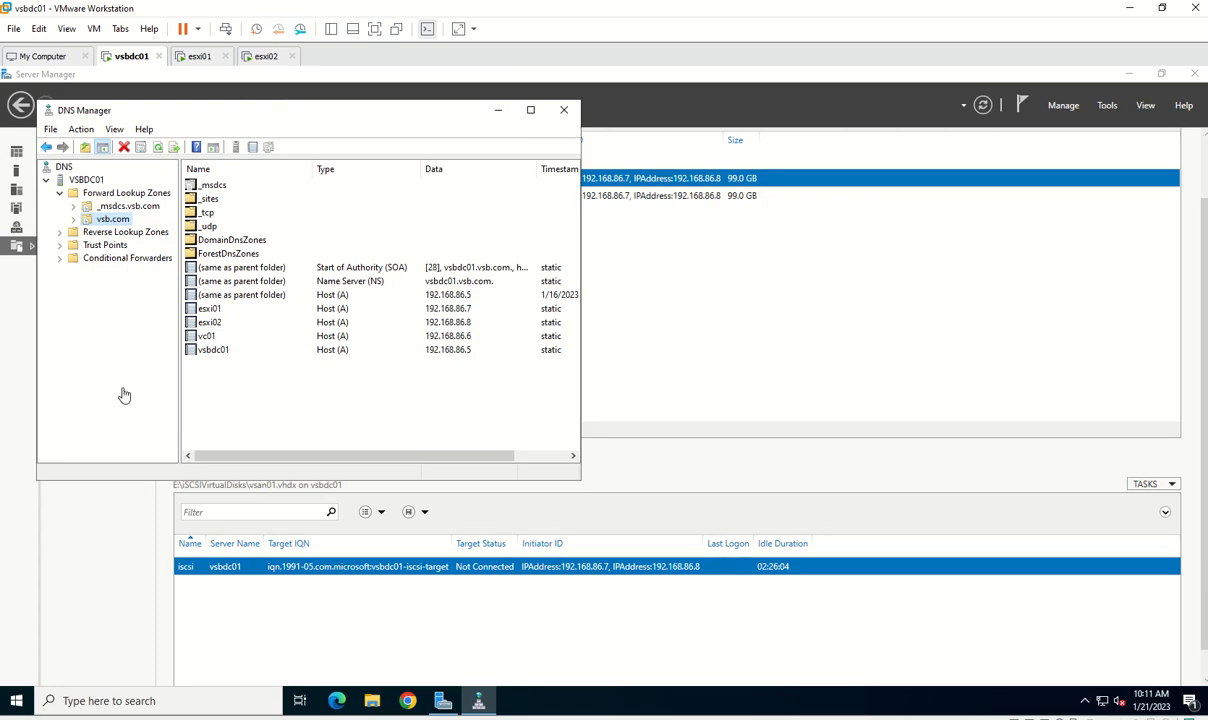
Step: Close DNS Manager and launch Active Directory Users and Computers via dsa.msc
click(564, 110)
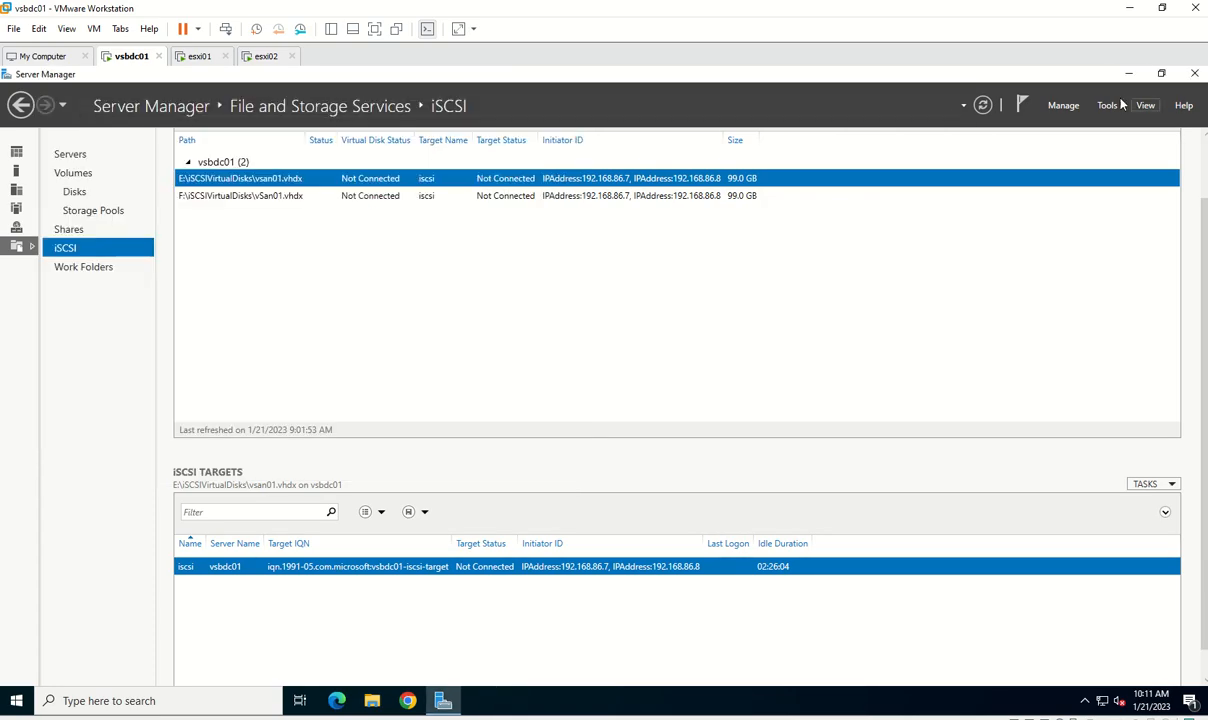
click(1129, 73)
right_click(16, 700)
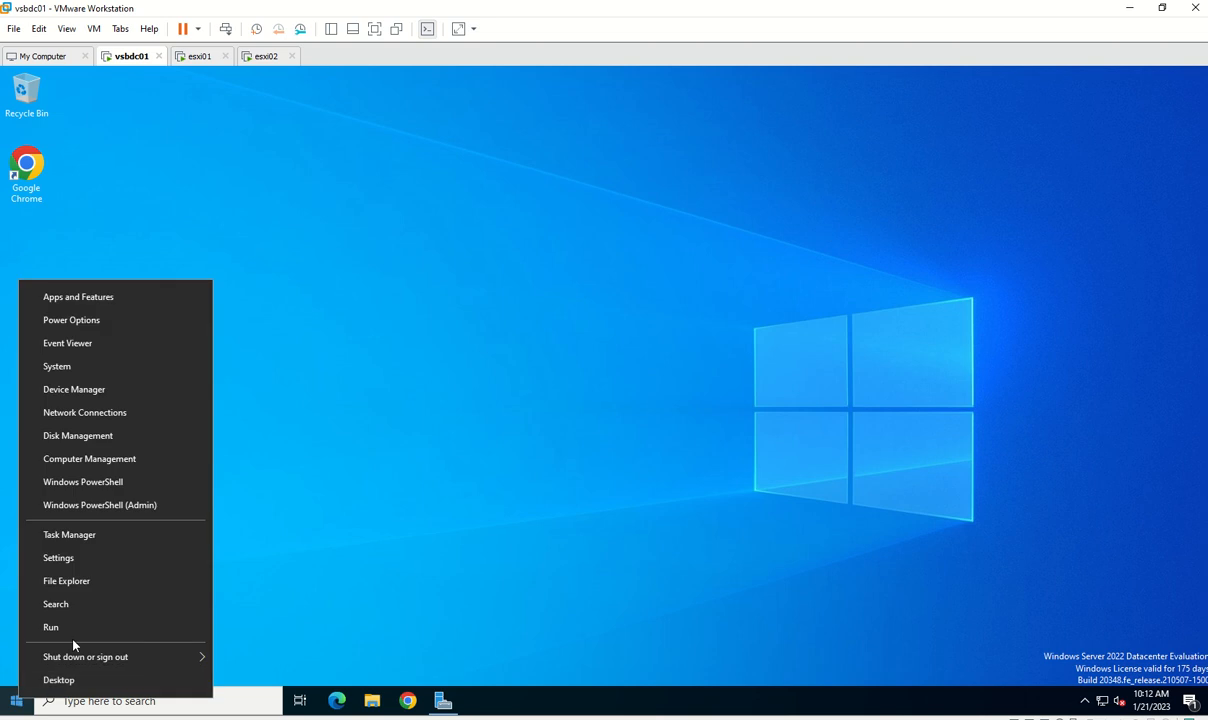
click(70, 626)
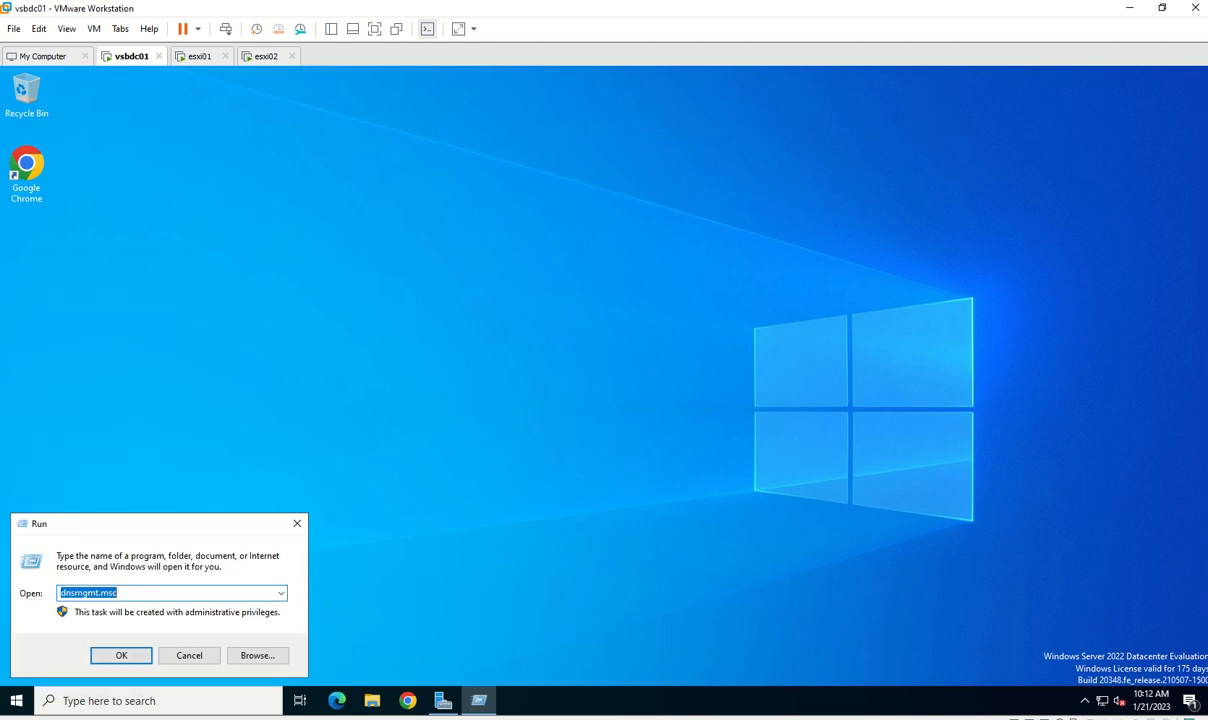
text(dsa)
key(Down)
key(Return)
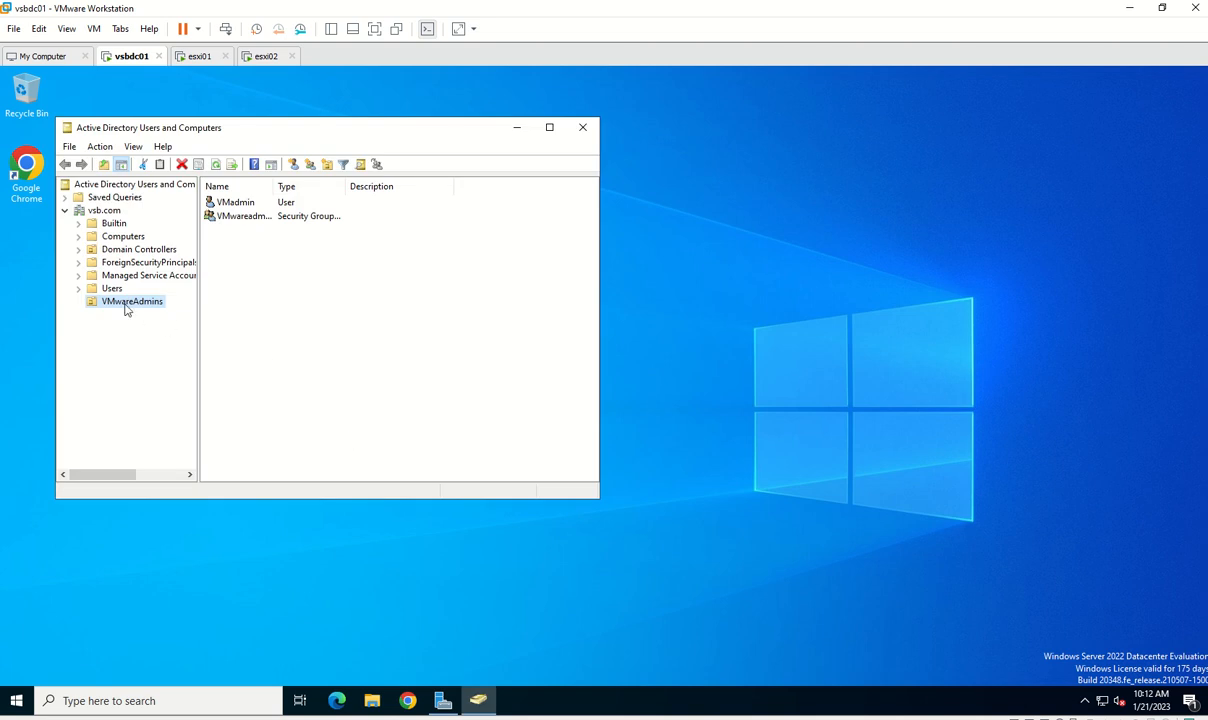
Step: Check the VMwareadmins group's members in the VMwareAdmins OU, then minimize the window
click(127, 305)
click(279, 291)
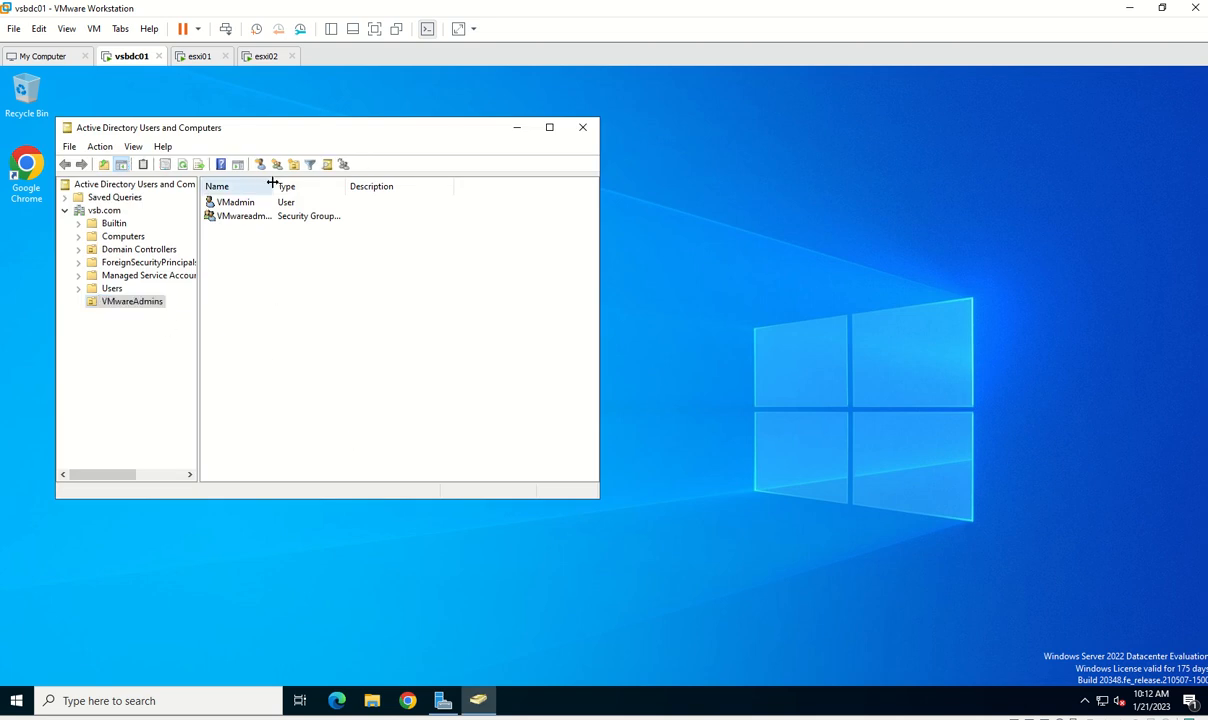
drag(272, 182, 394, 186)
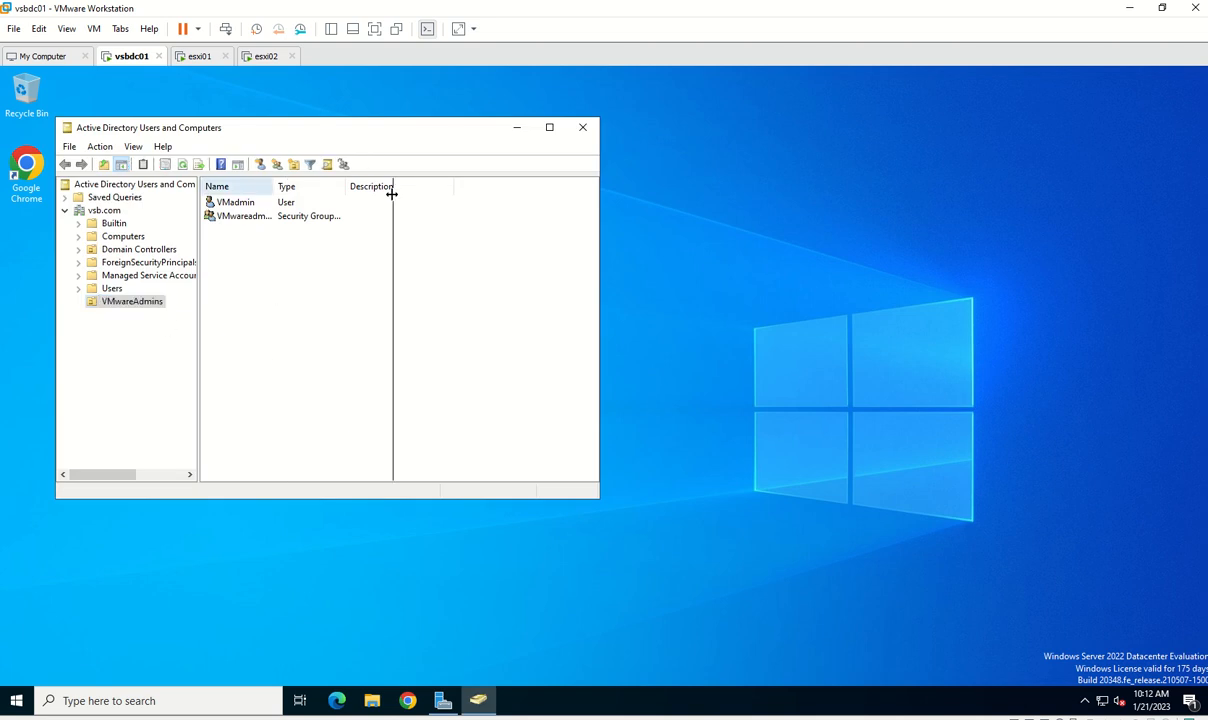
click(257, 218)
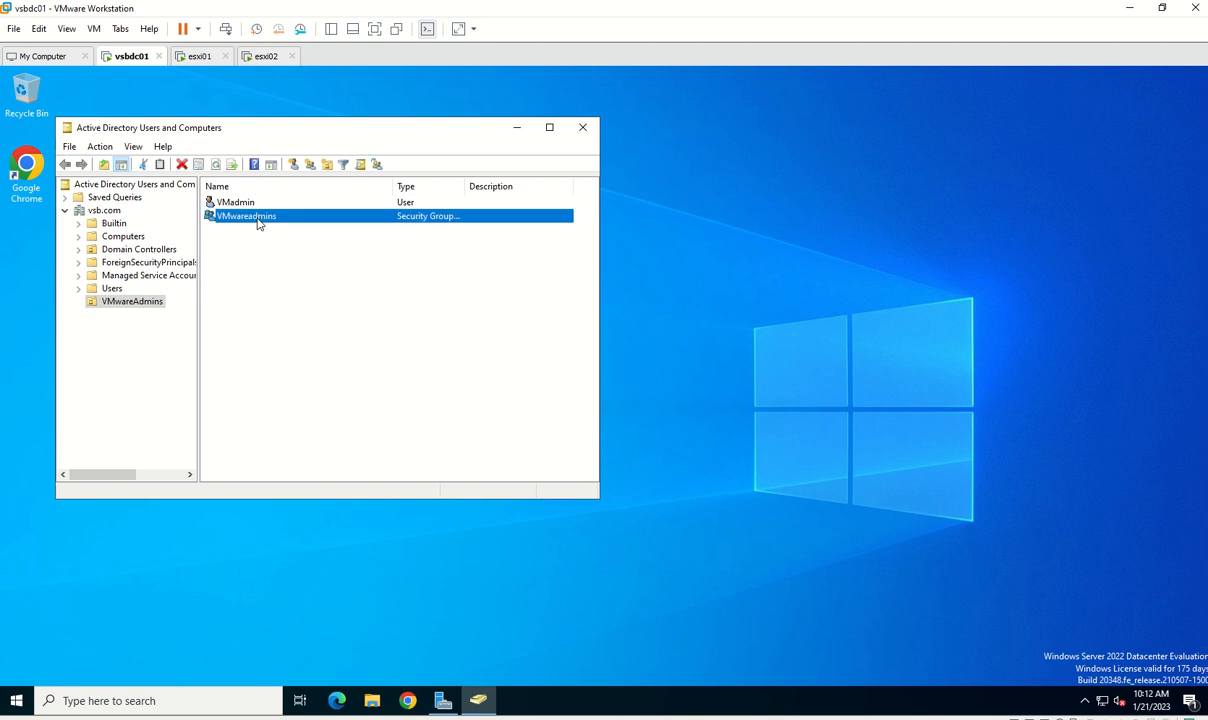
double_click(250, 216)
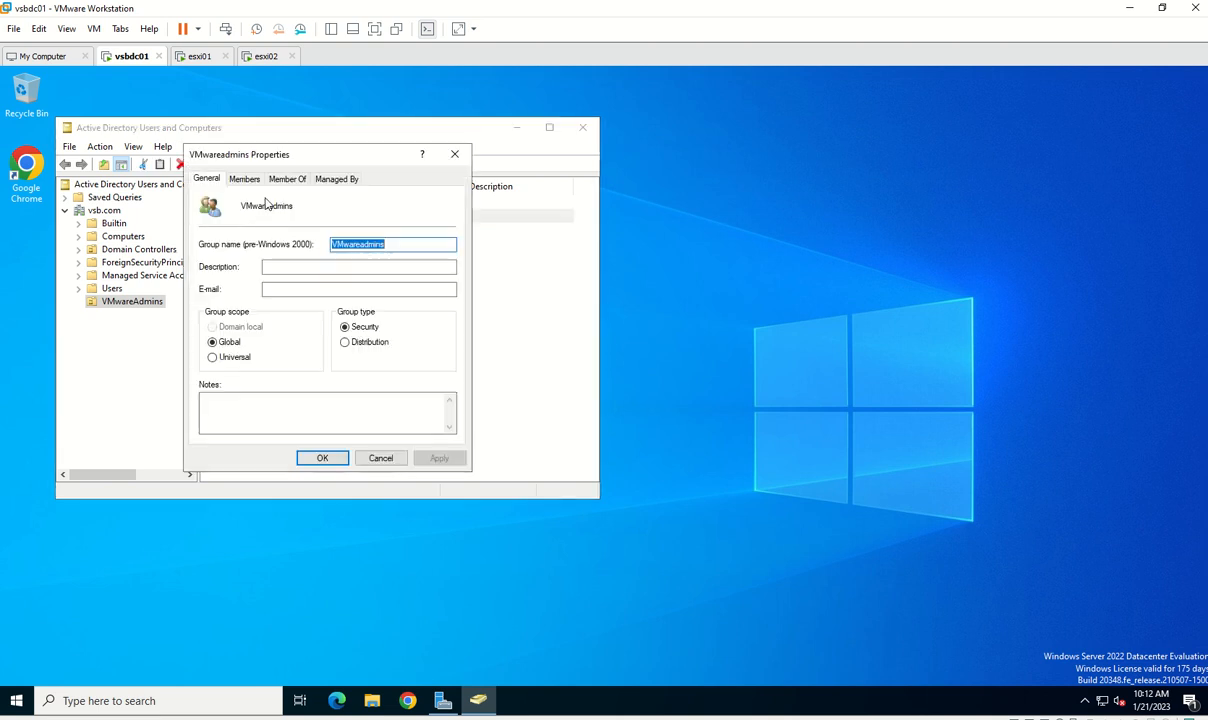
click(244, 179)
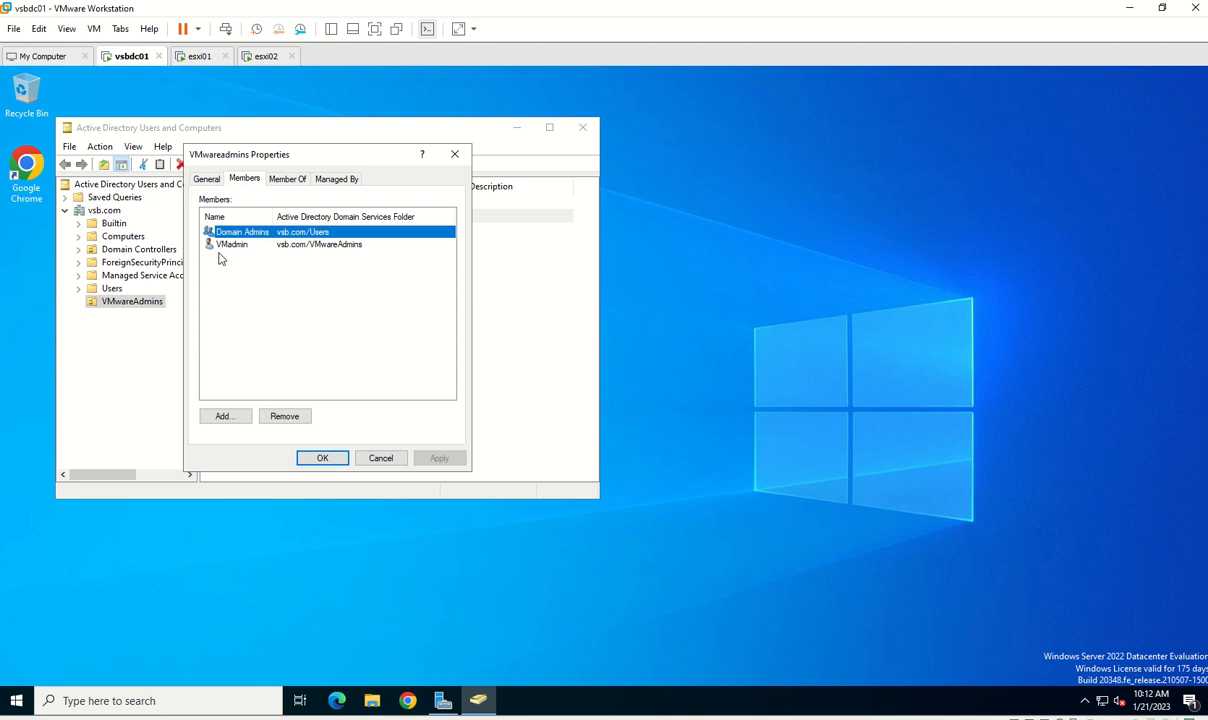
click(378, 460)
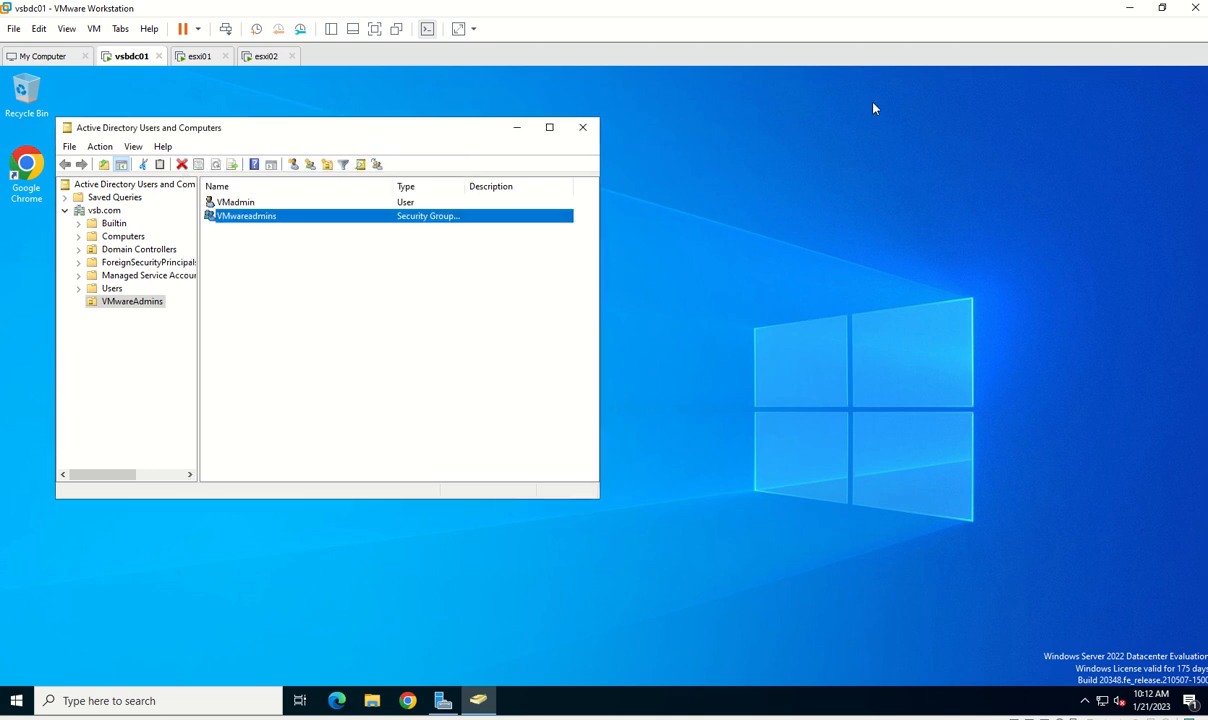
click(1124, 13)
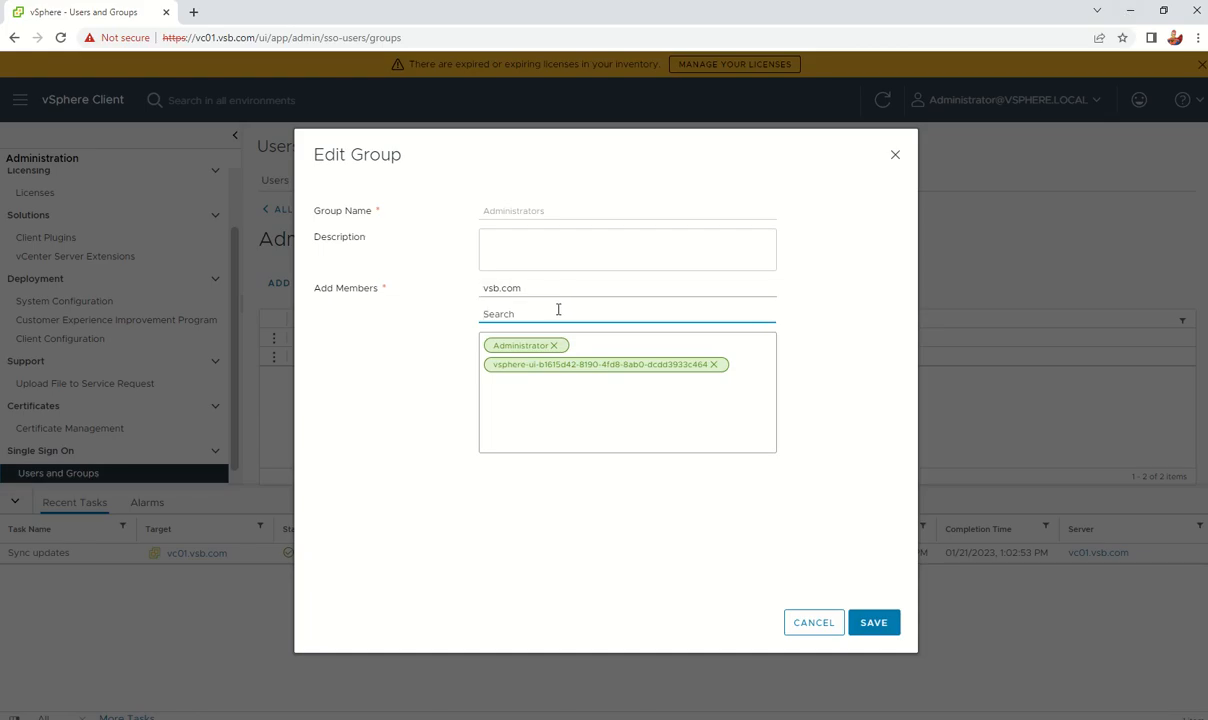
Step: Search 'vm' and add the VMwareadmins group as a member
text(a)
key(BackSpace)
text(v)
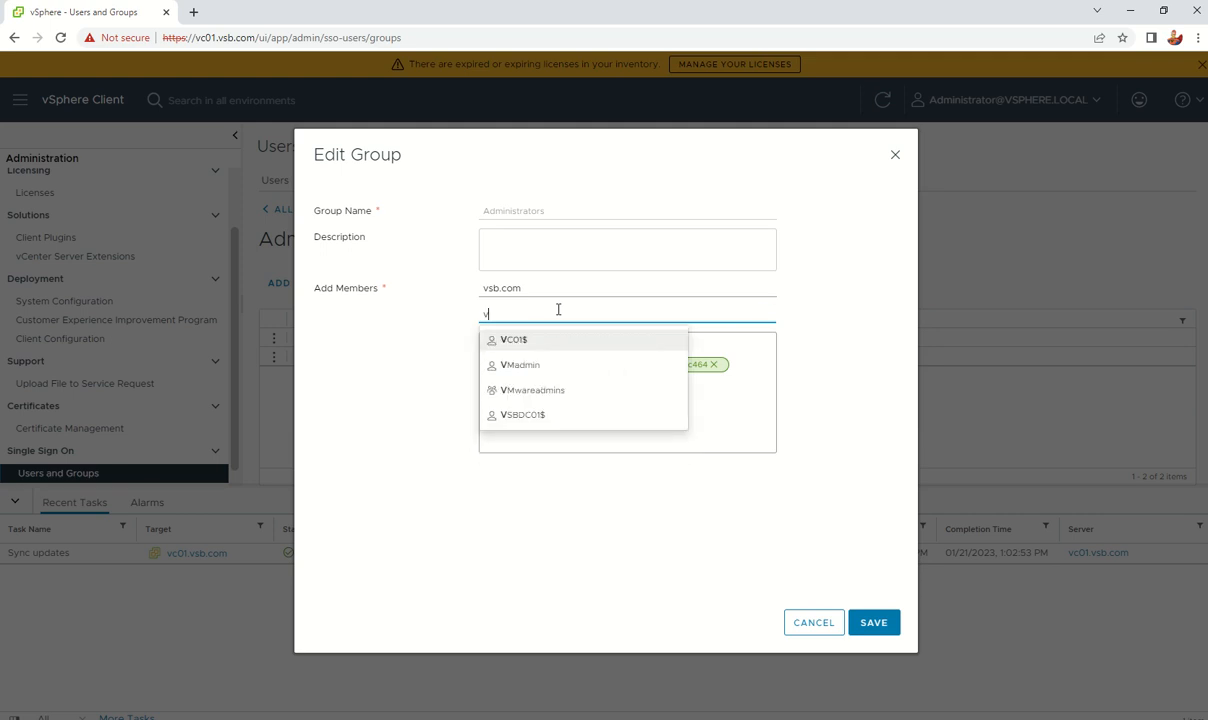
text(m)
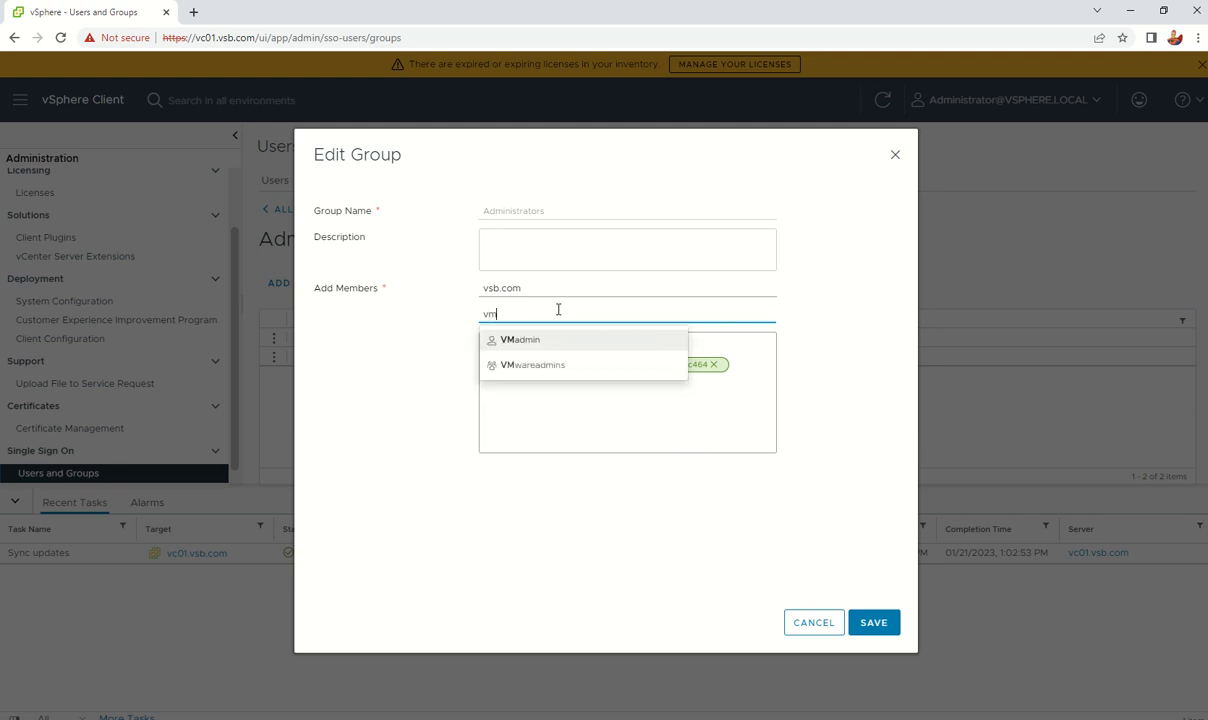
click(553, 366)
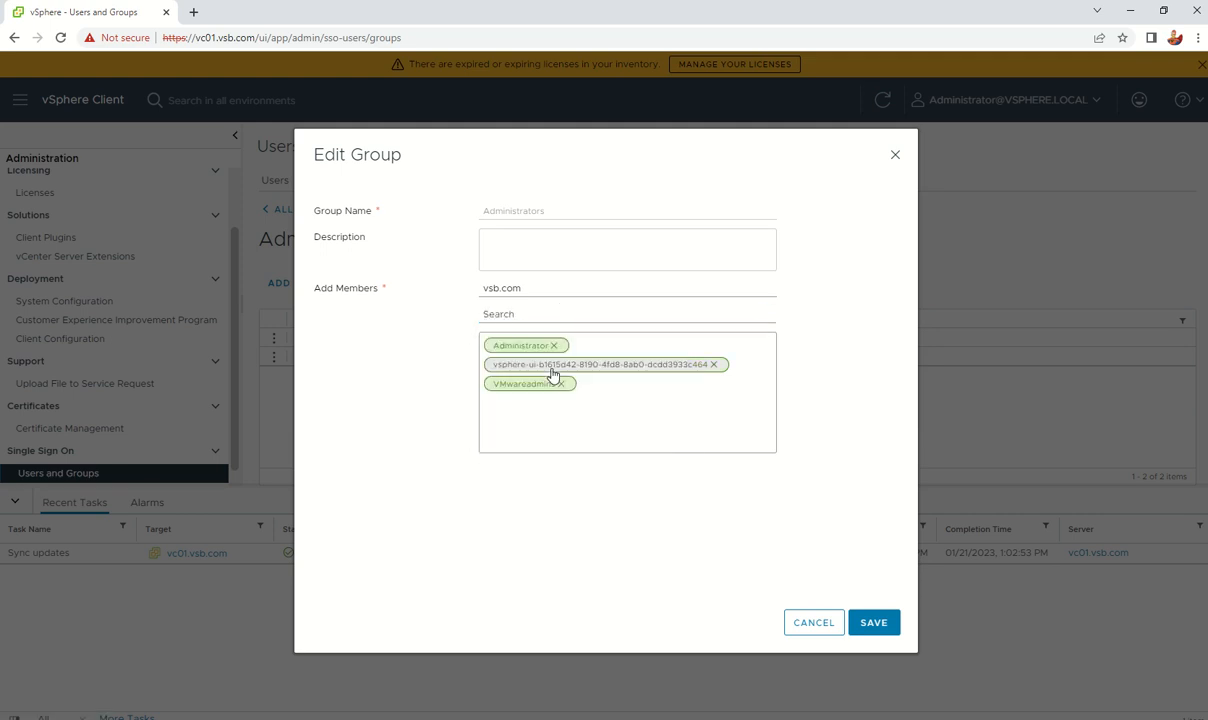
Step: Add Domain Admins as a member and save the Administrators group
click(536, 313)
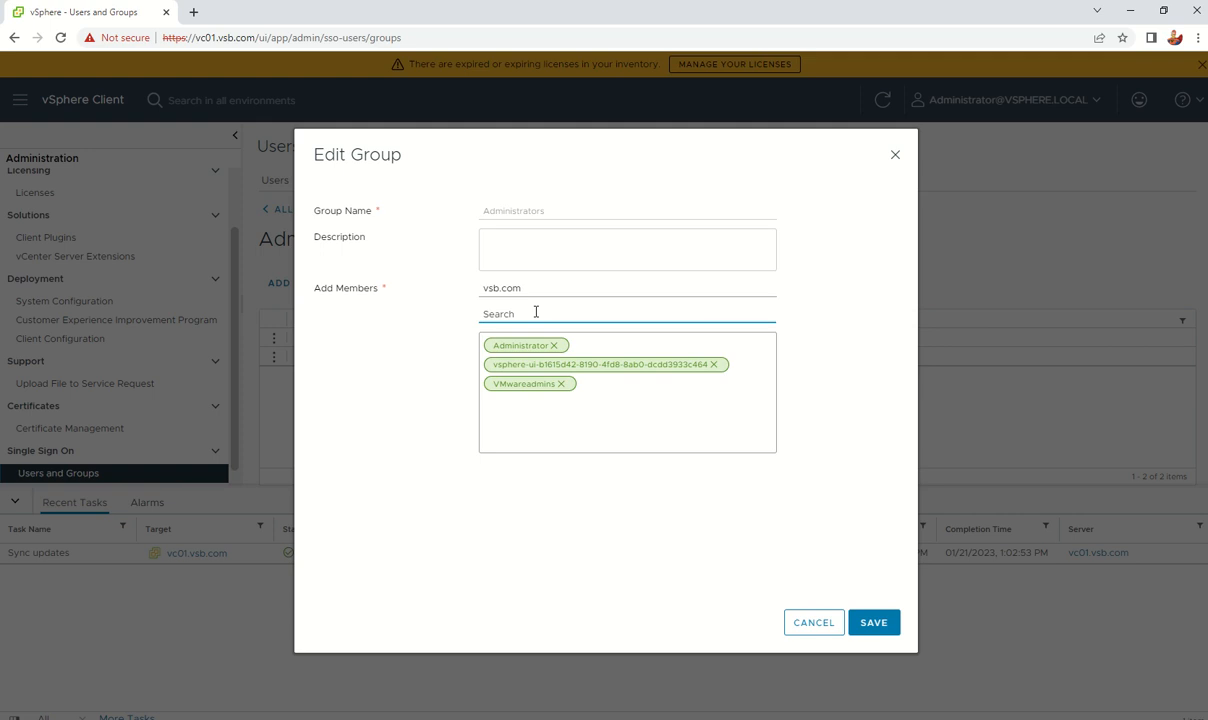
text(da)
text(oma)
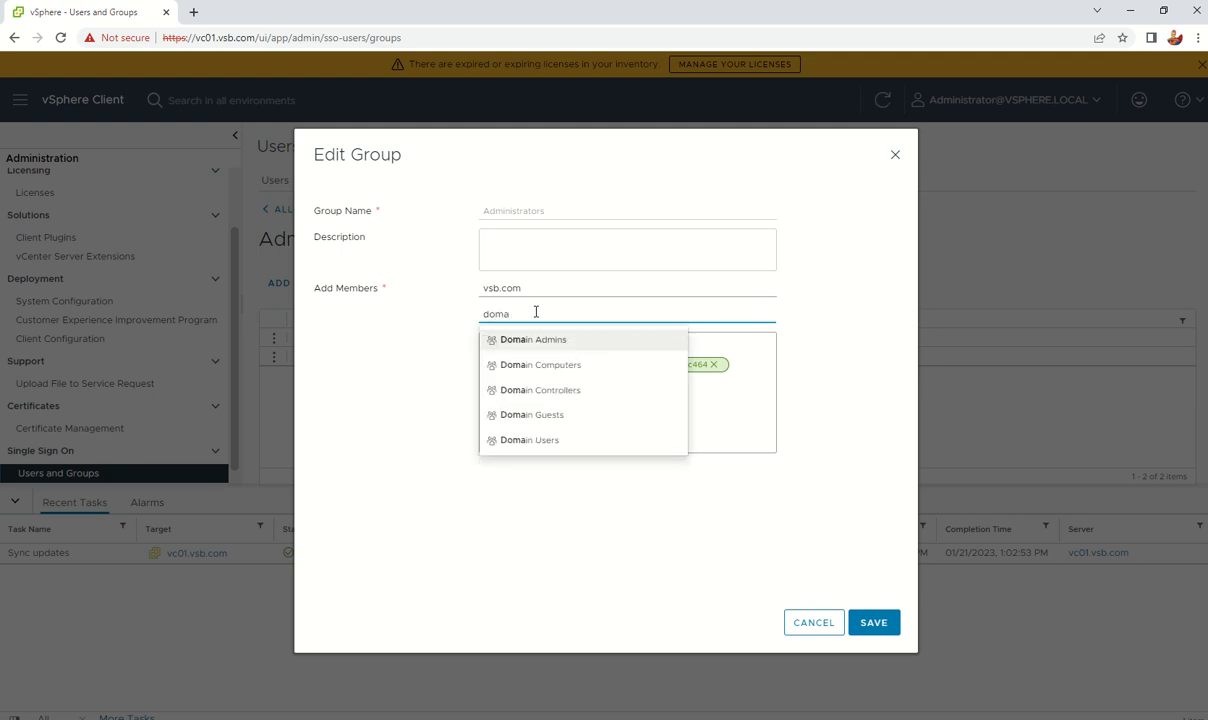
click(558, 344)
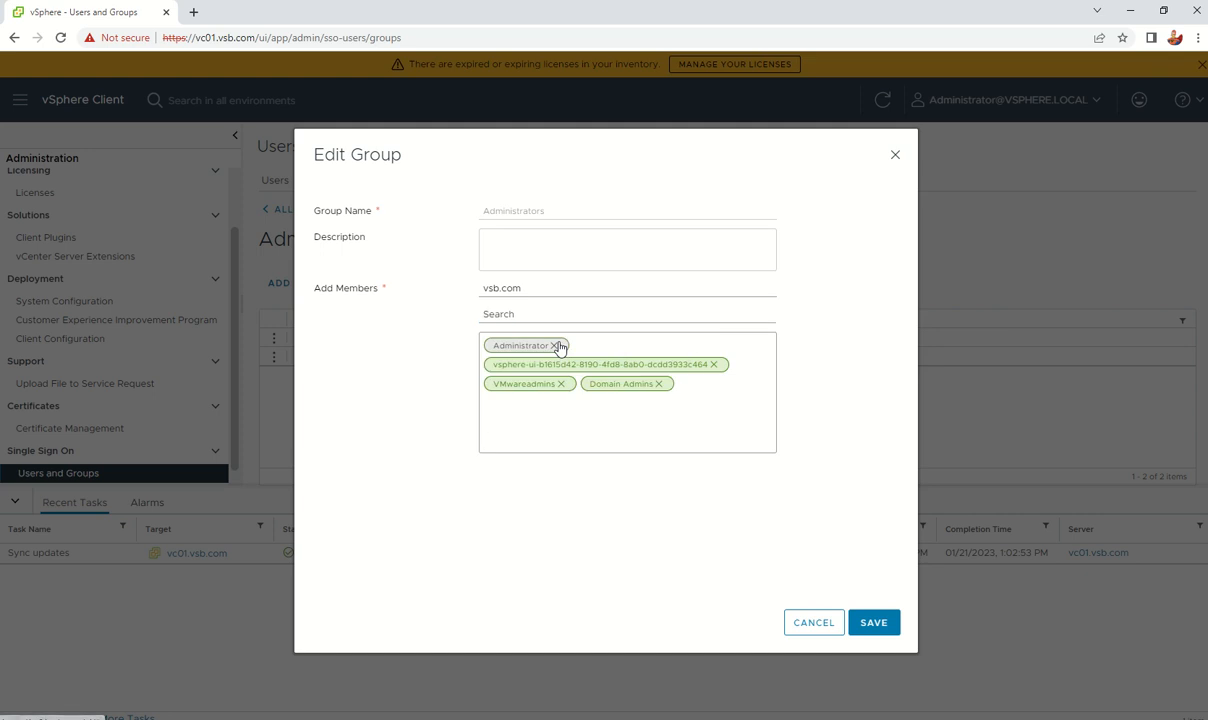
click(889, 628)
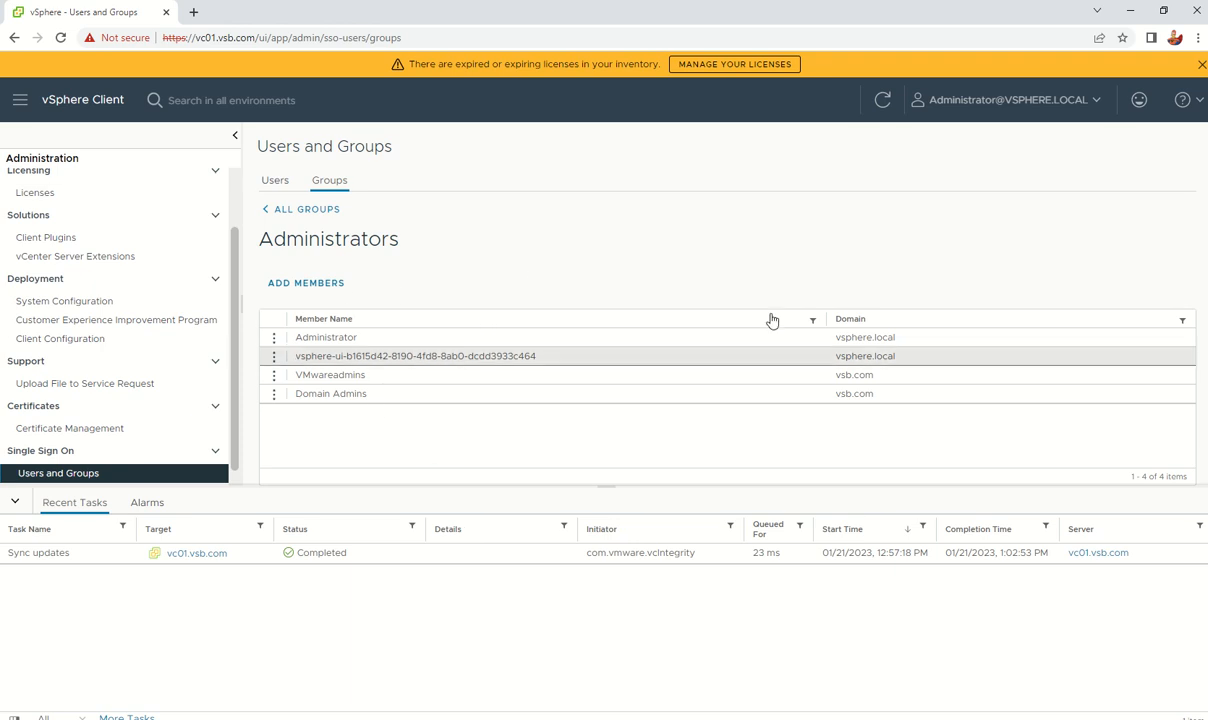
click(275, 181)
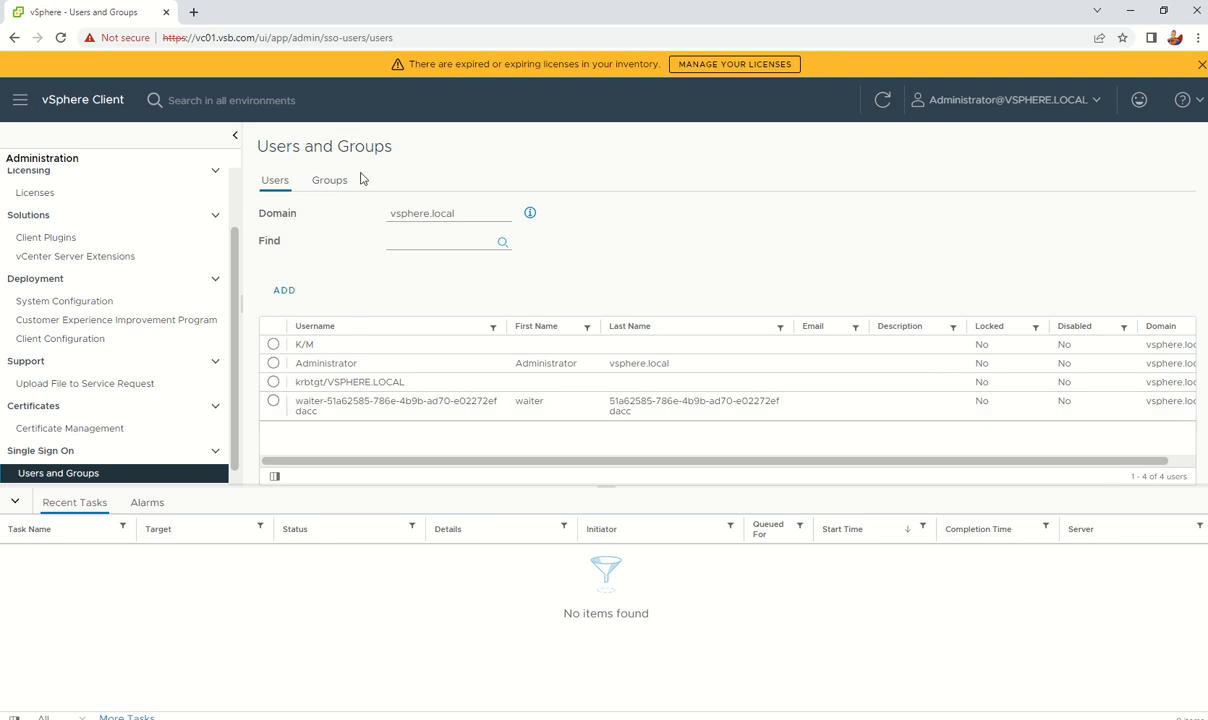
Step: Review the Administrators members and vsphere.local users, then log out of vSphere Client
click(330, 184)
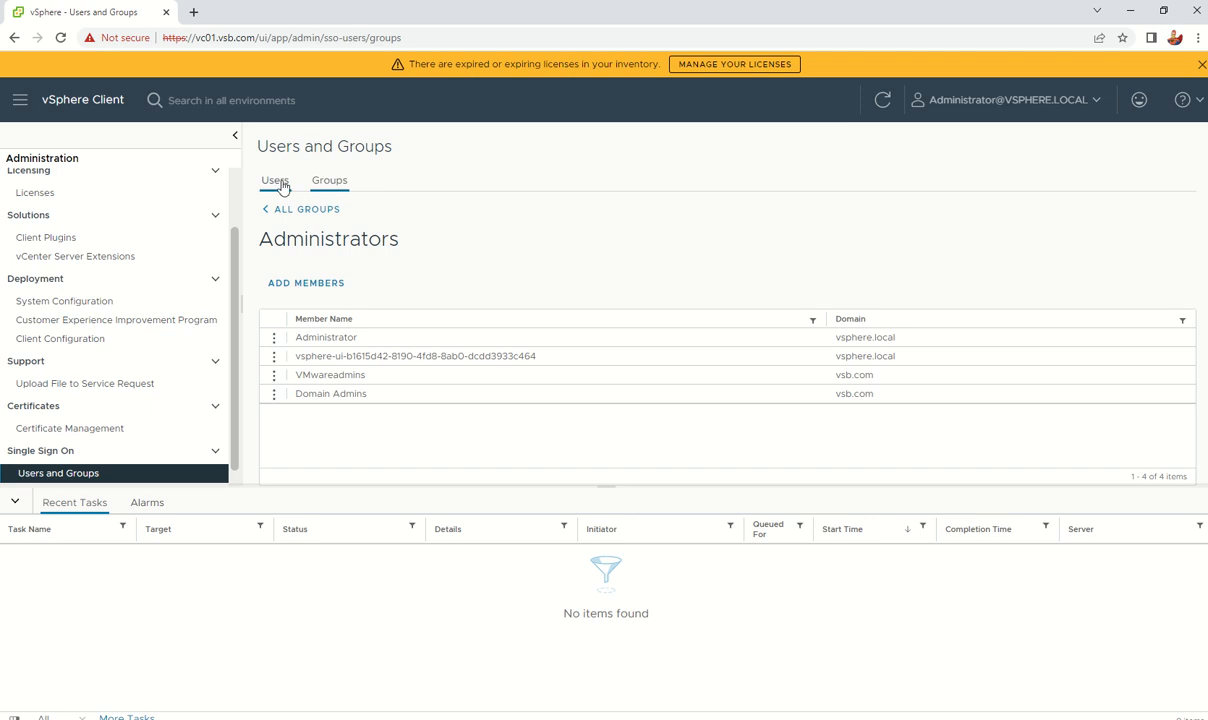
click(278, 185)
scroll(90, 365, down, 1)
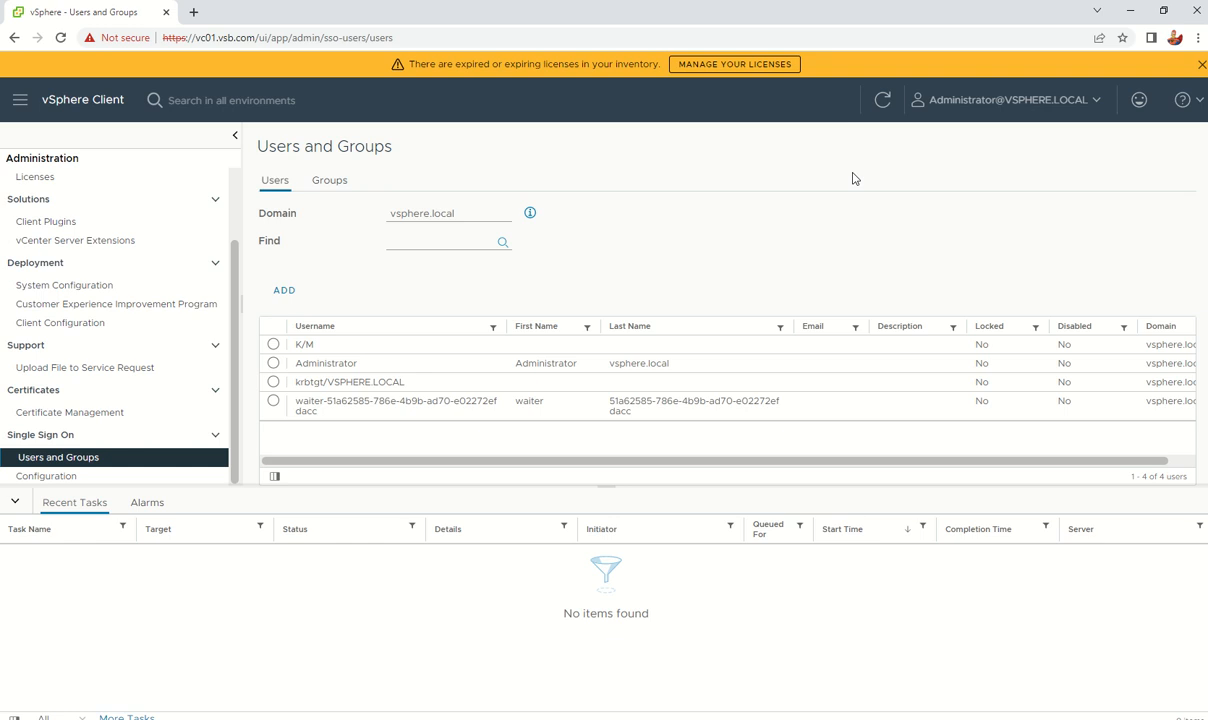
click(1095, 101)
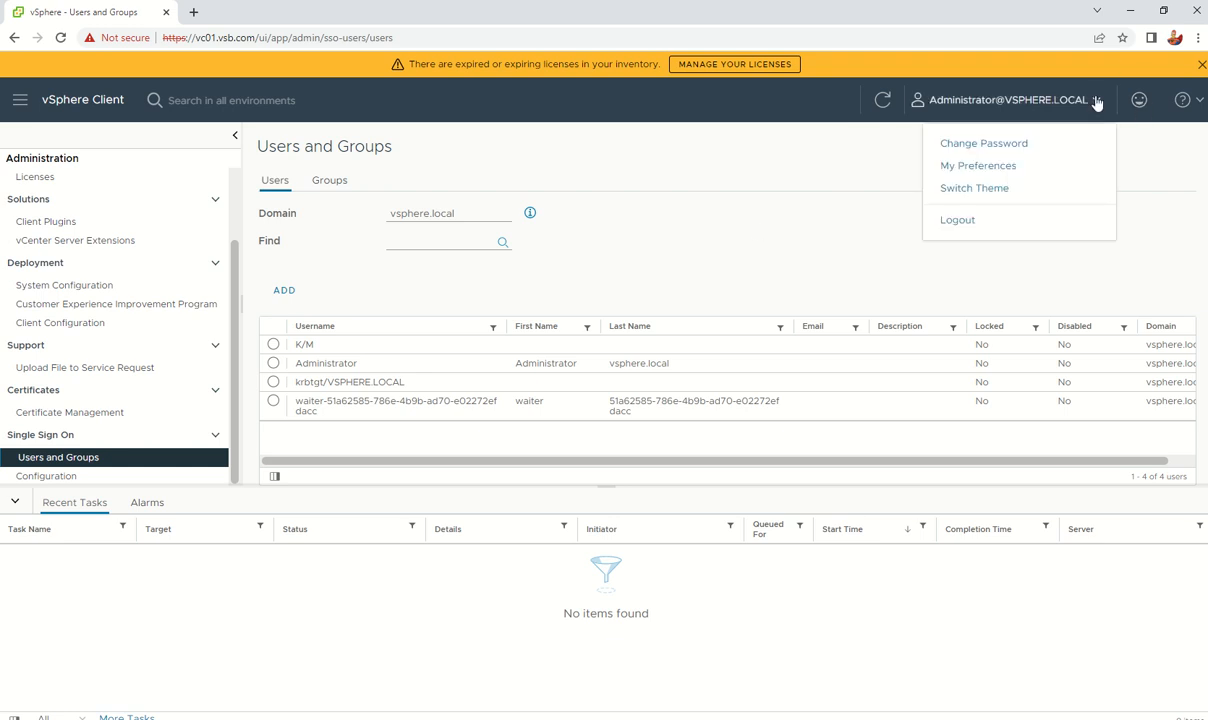
click(464, 40)
click(986, 222)
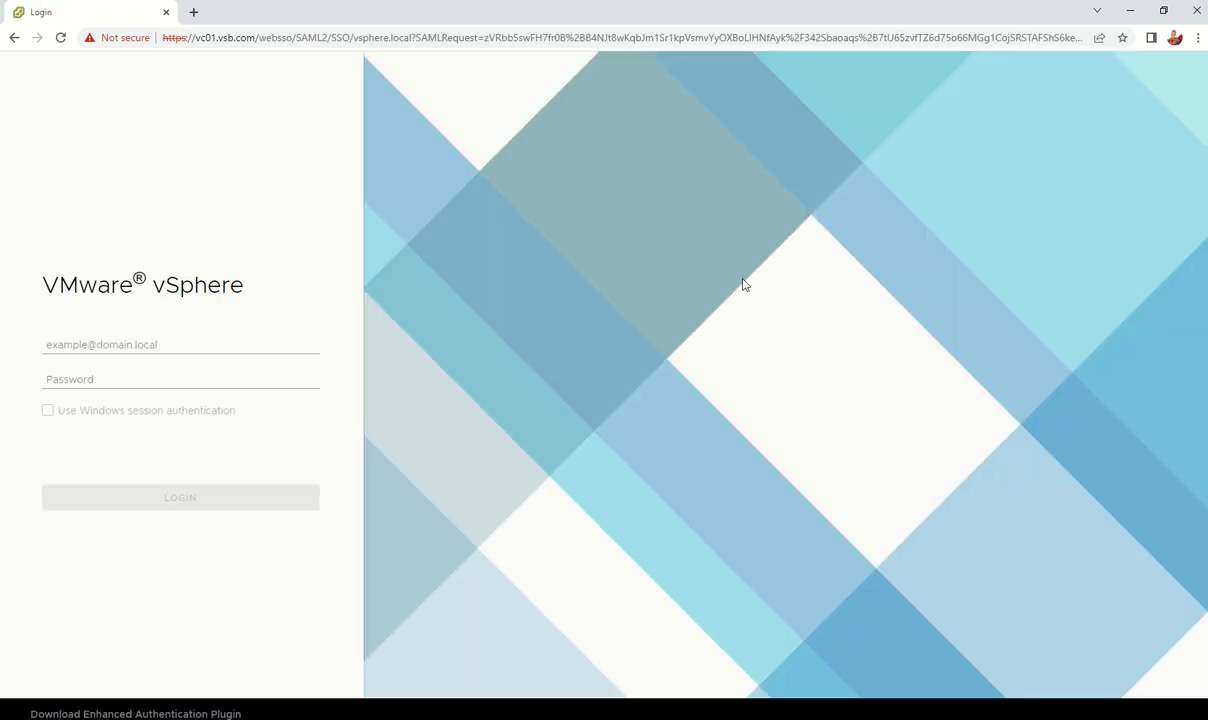
Step: Sign in with the vsb.com domain admin username and password, then close the licence warning
click(119, 345)
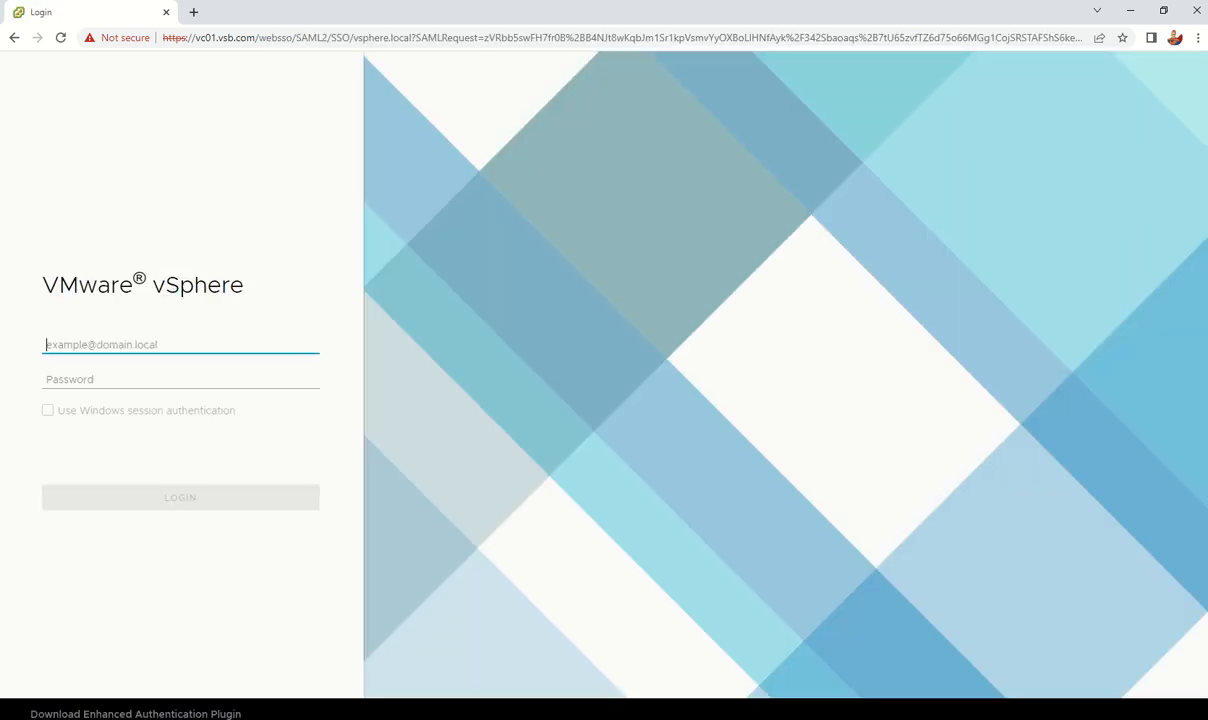
key(alt+Tab)
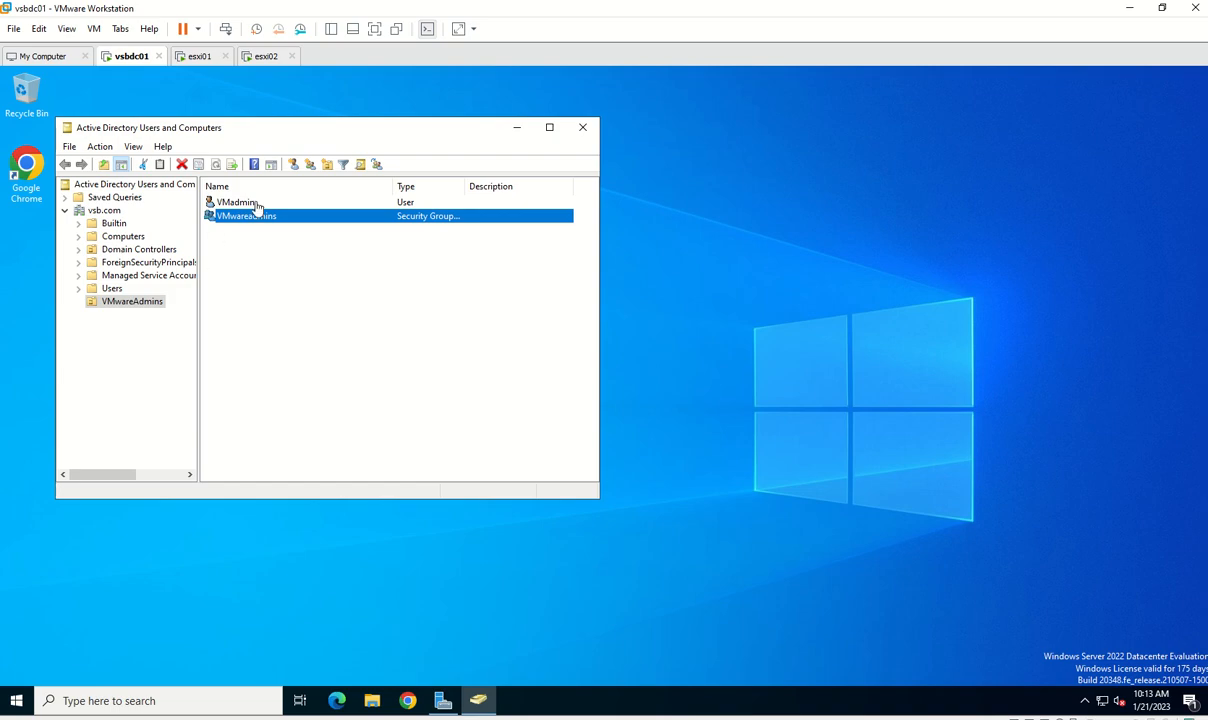
click(1121, 7)
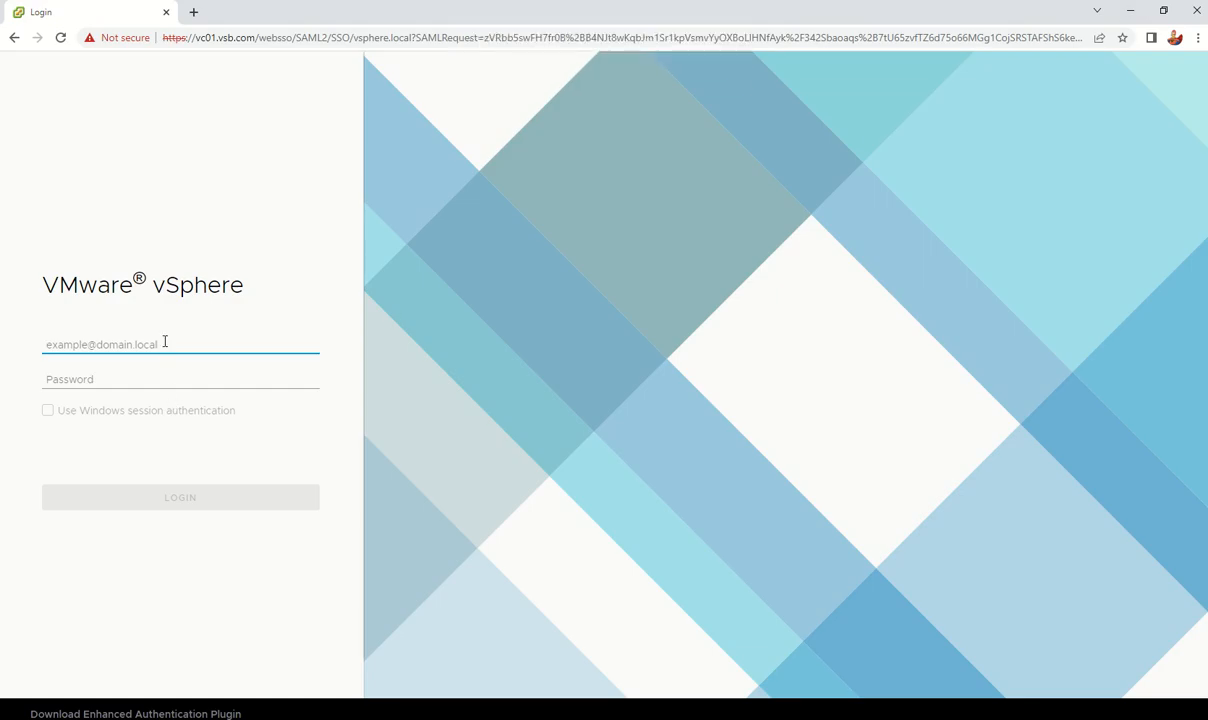
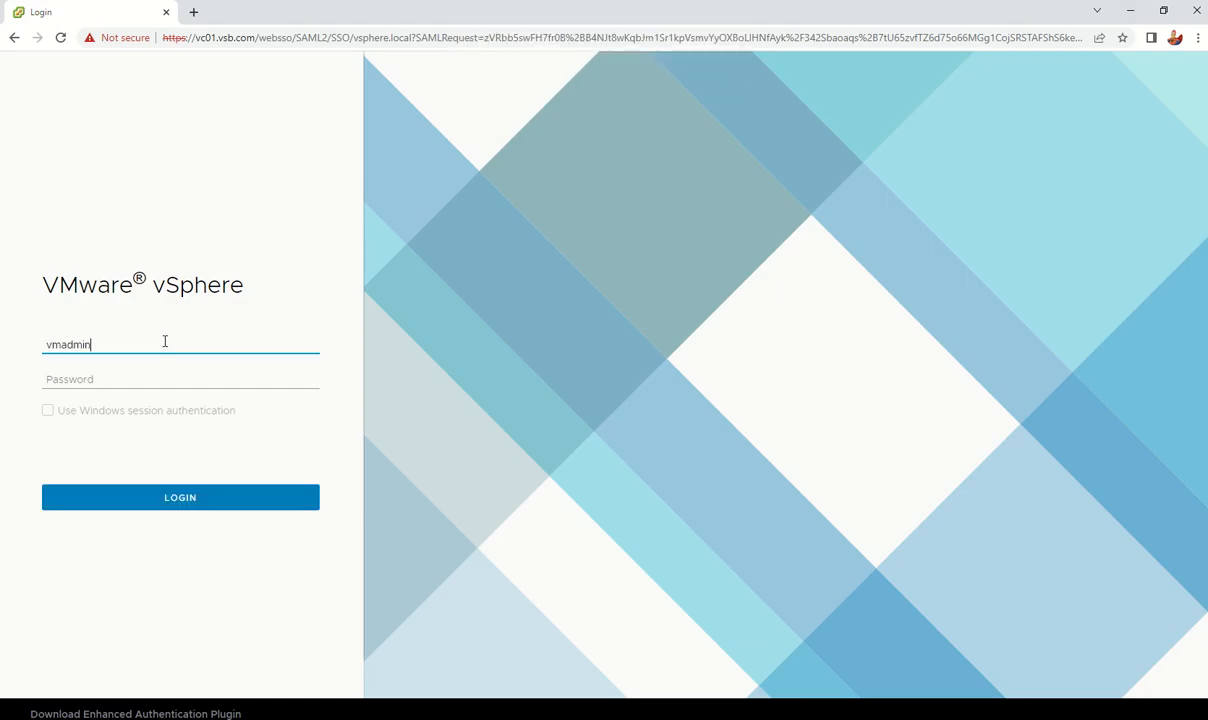
key(Tab)
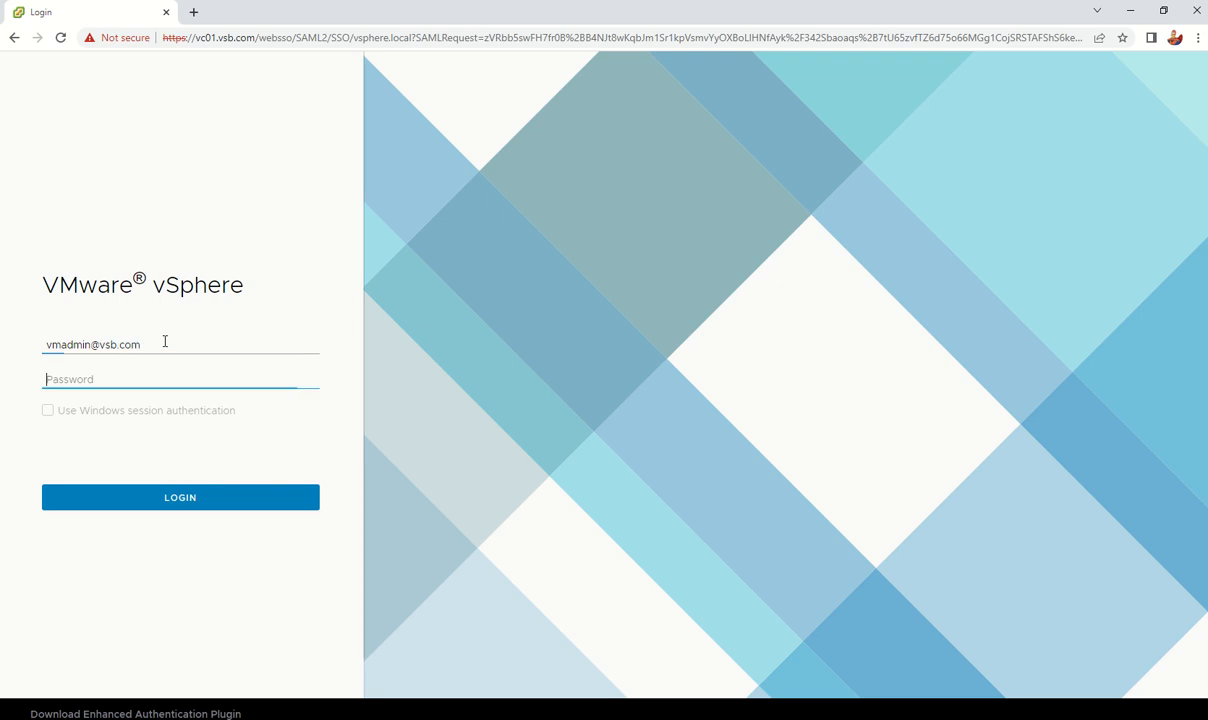
text(V)
key(BackSpace)
text(•)
key(Return)
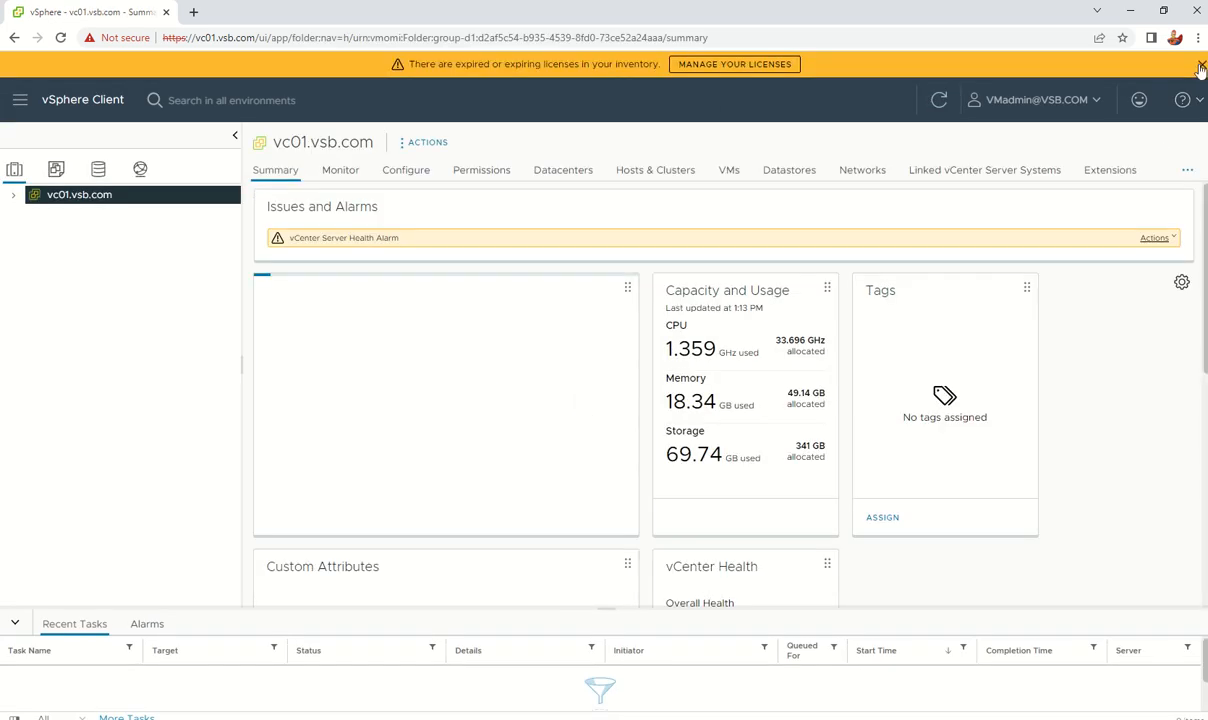
click(1201, 65)
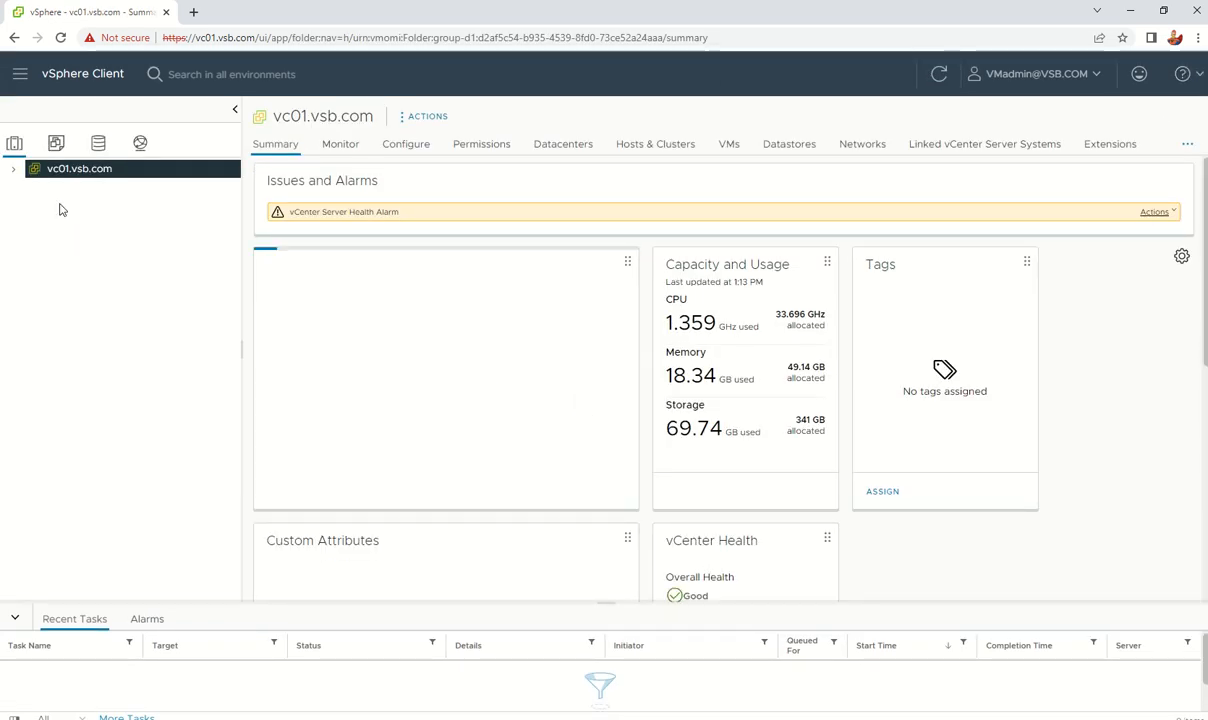
Step: Find VM1 under vc01 > DC1 > NC1 and delete it from disk, confirming with YES
click(13, 168)
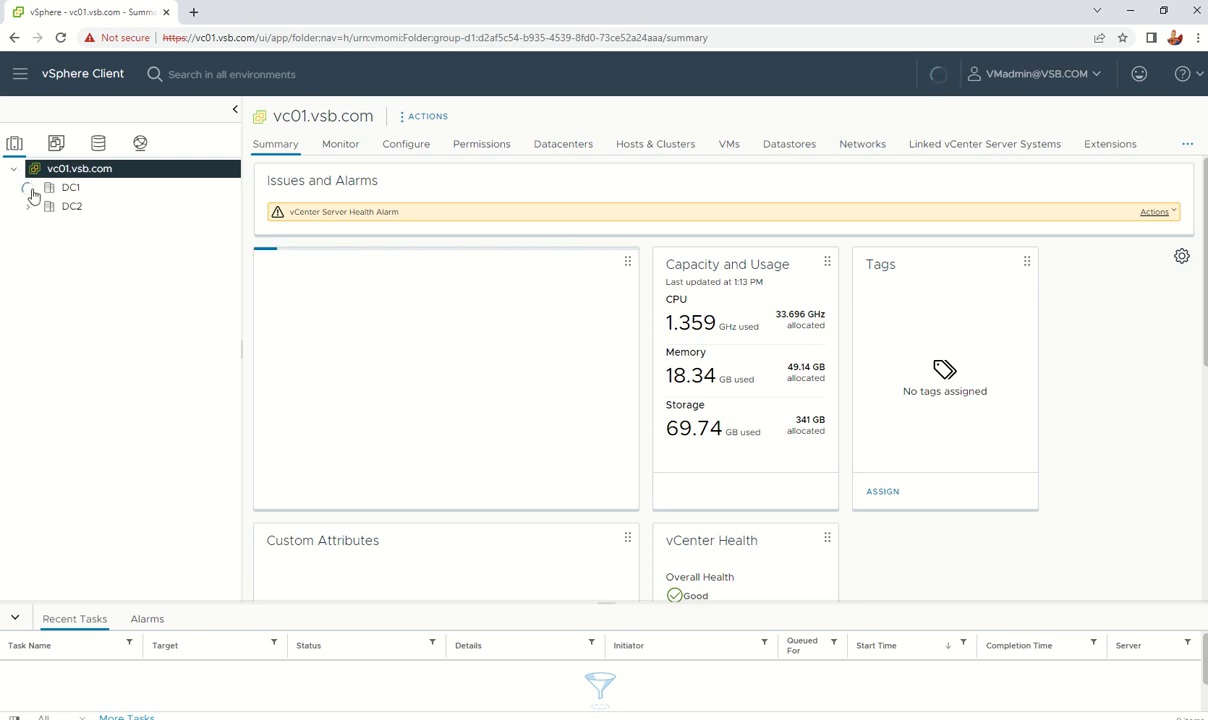
click(29, 189)
click(86, 206)
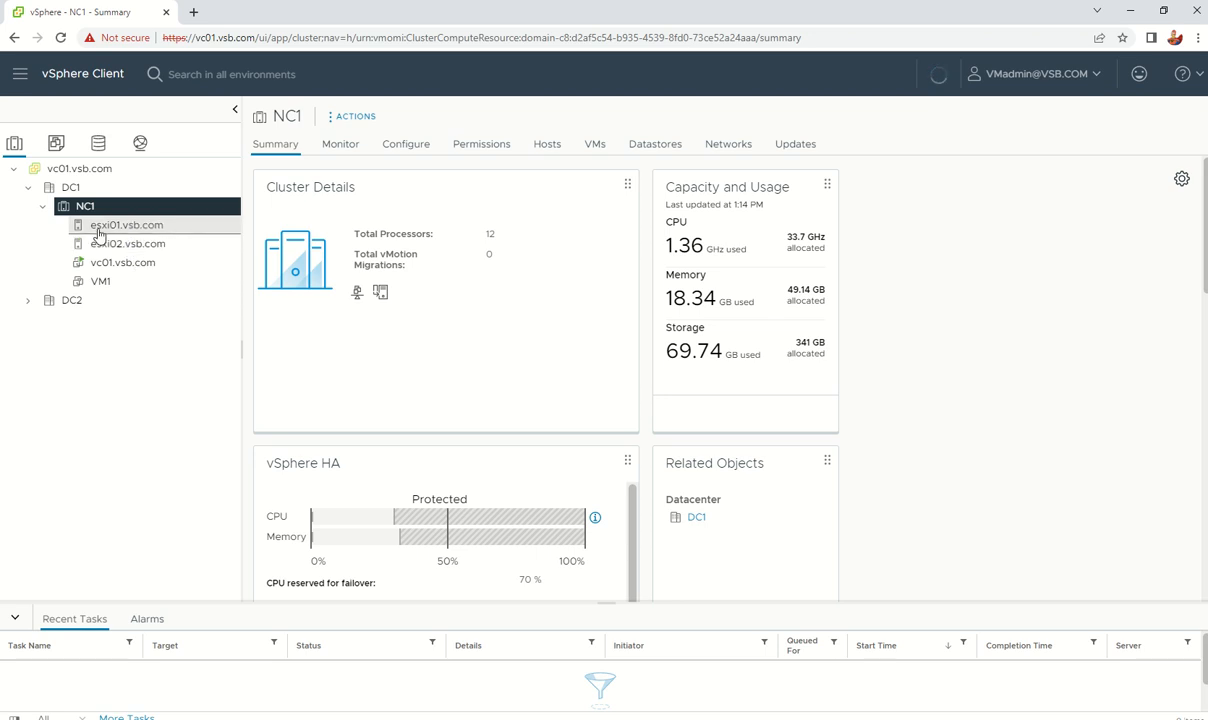
click(101, 228)
click(120, 244)
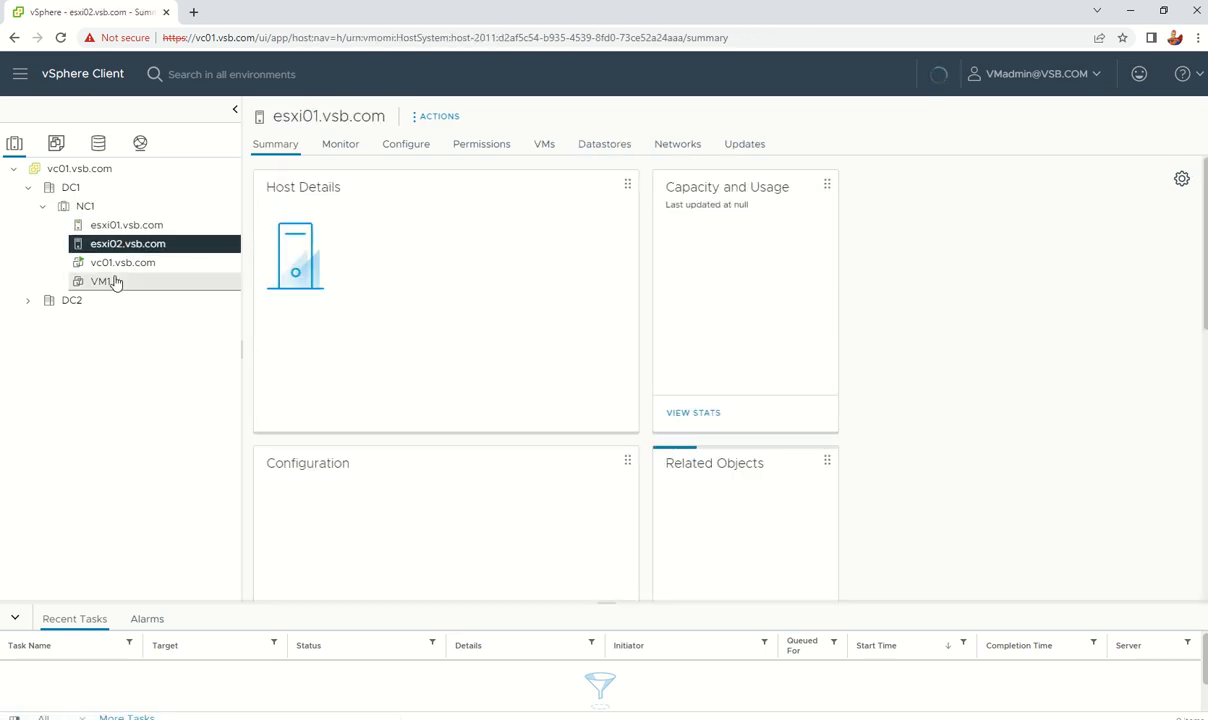
click(108, 282)
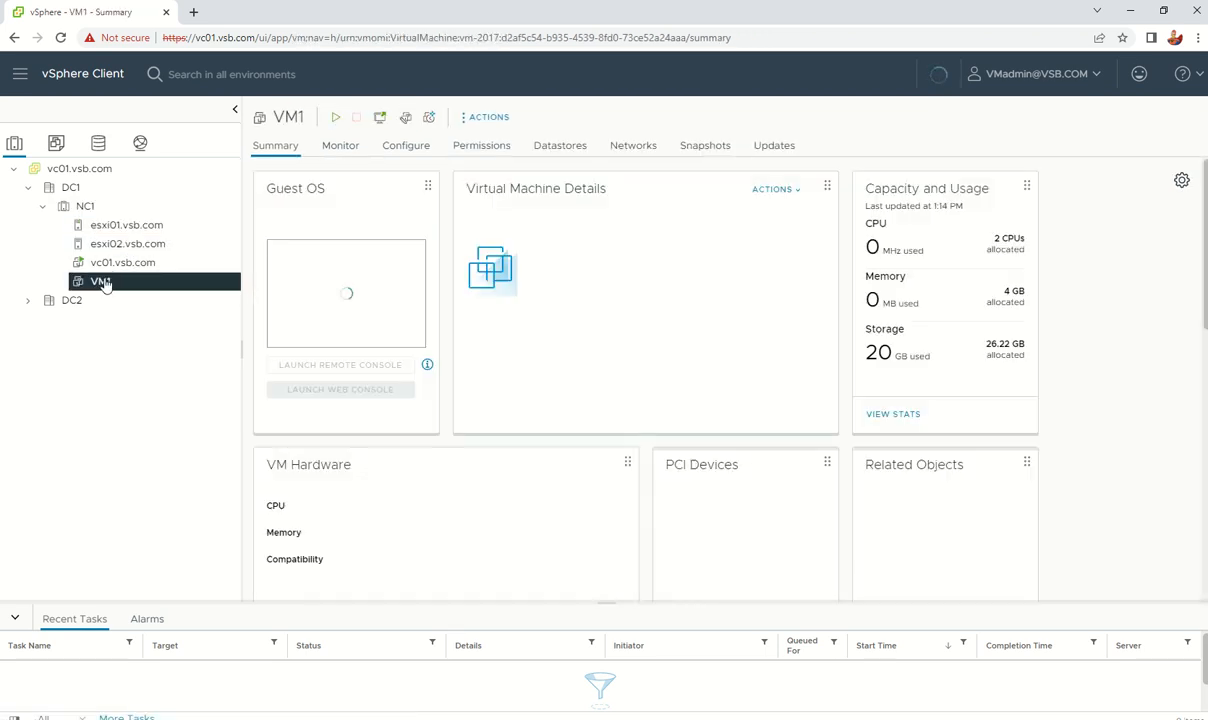
right_click(106, 284)
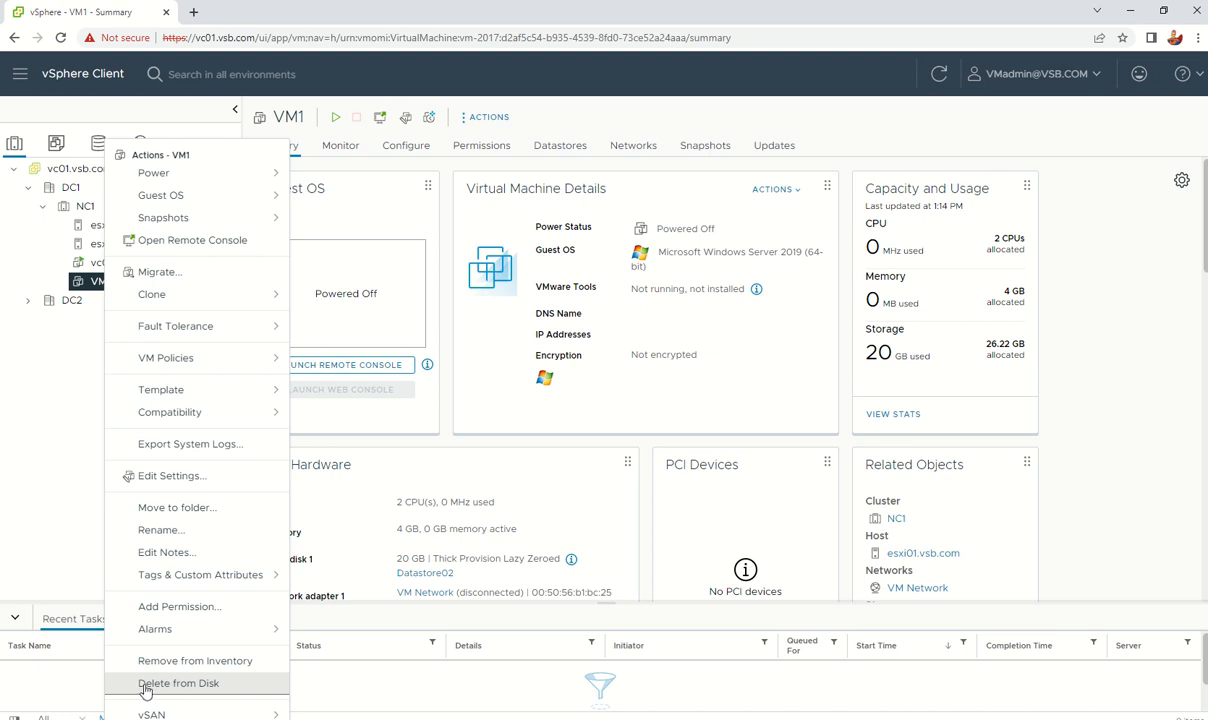
click(178, 683)
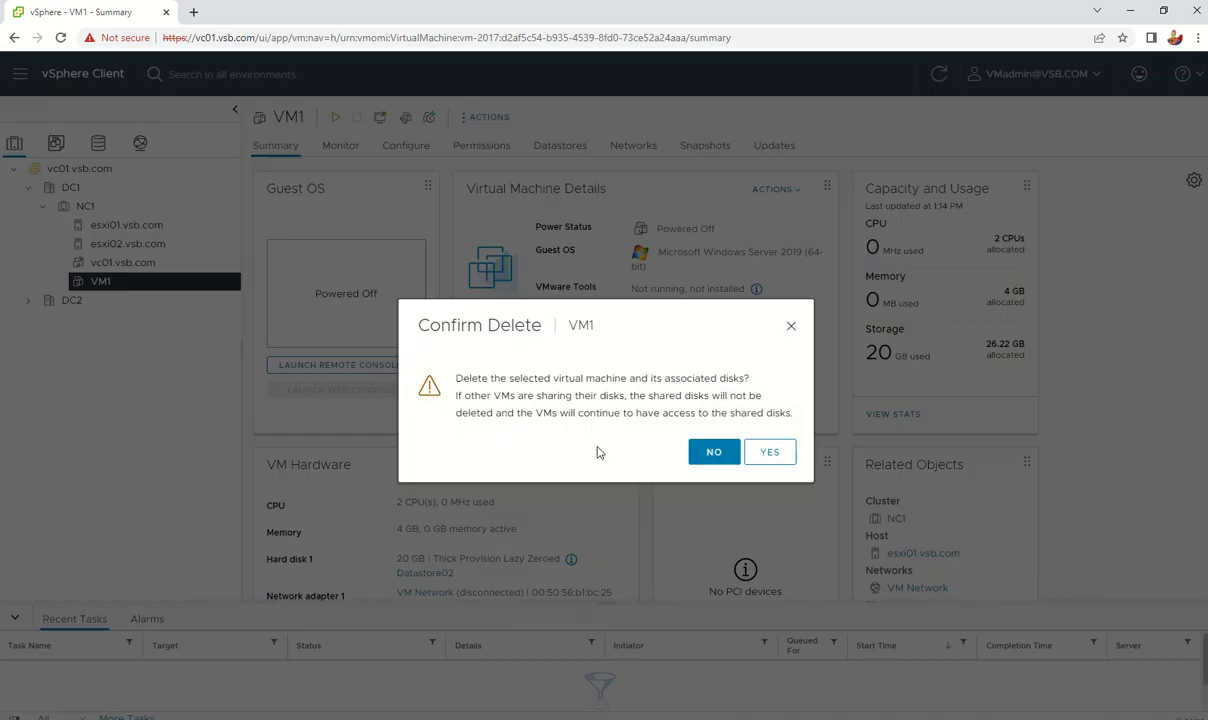
click(772, 452)
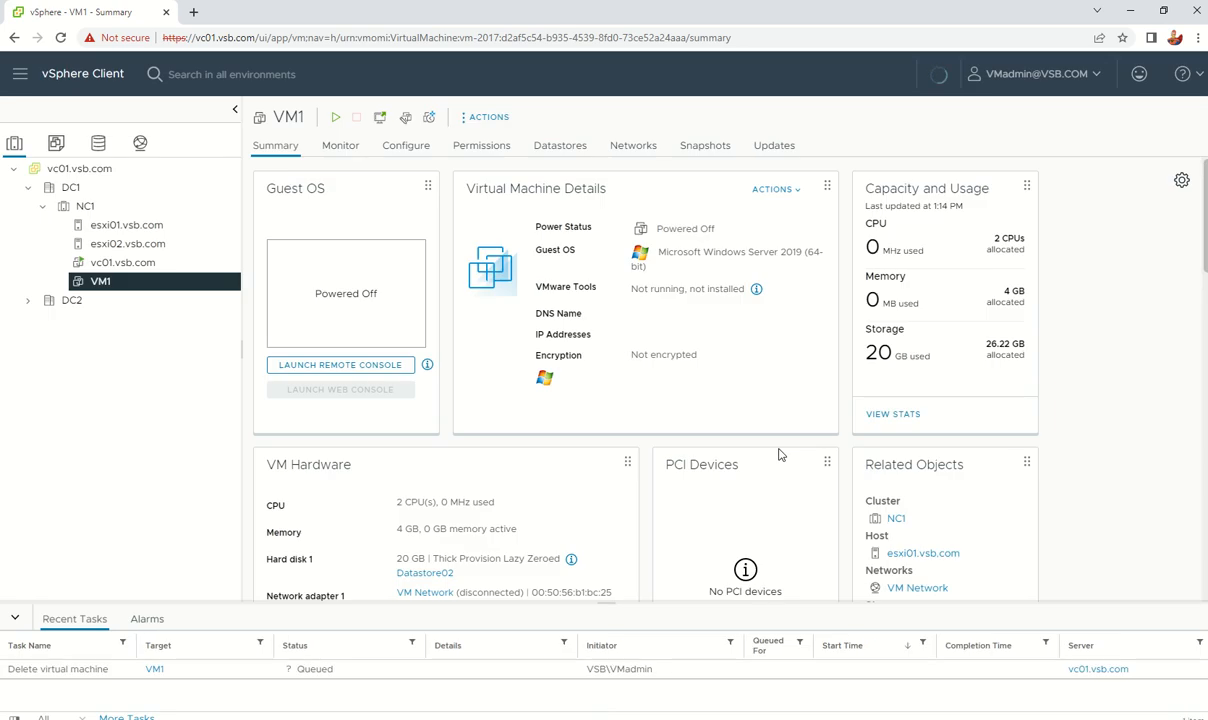